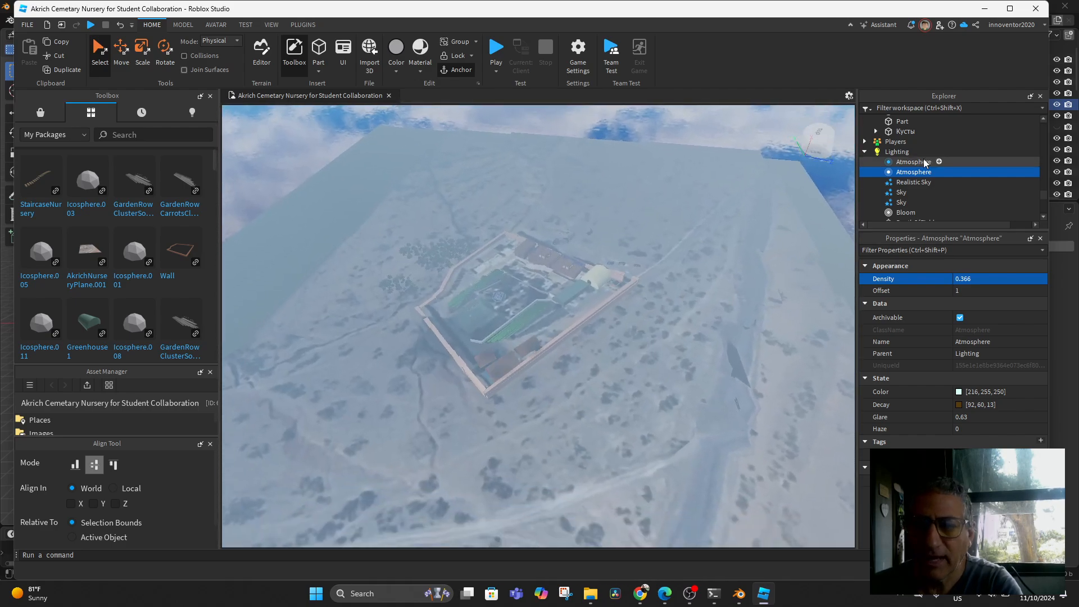
Step: Lower the Density of the second Atmosphere object under Lighting to 0.097
left_click(888, 152)
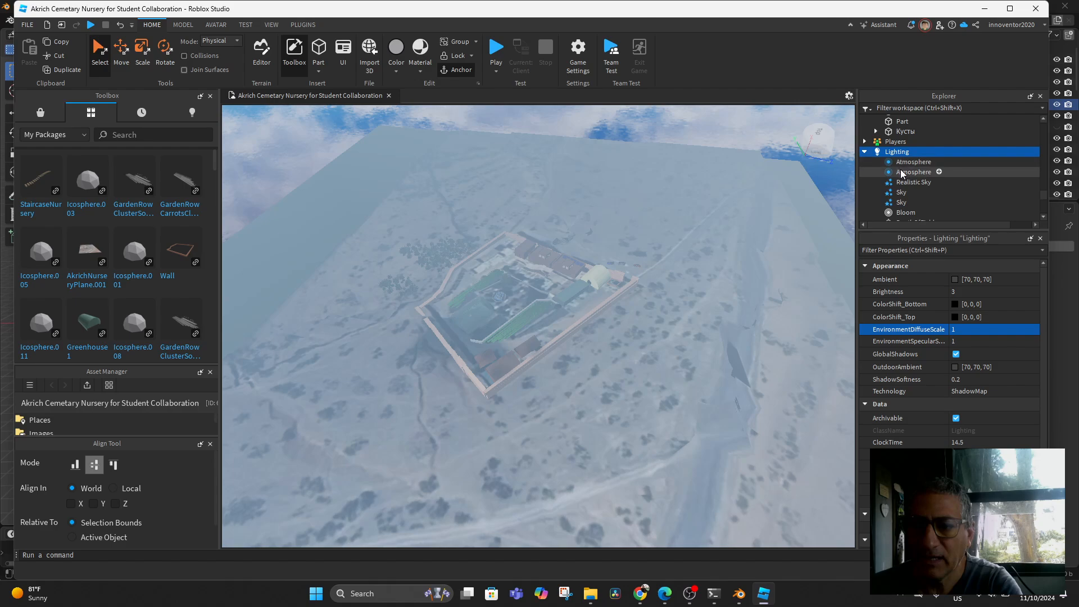
left_click(902, 173)
left_click(973, 278)
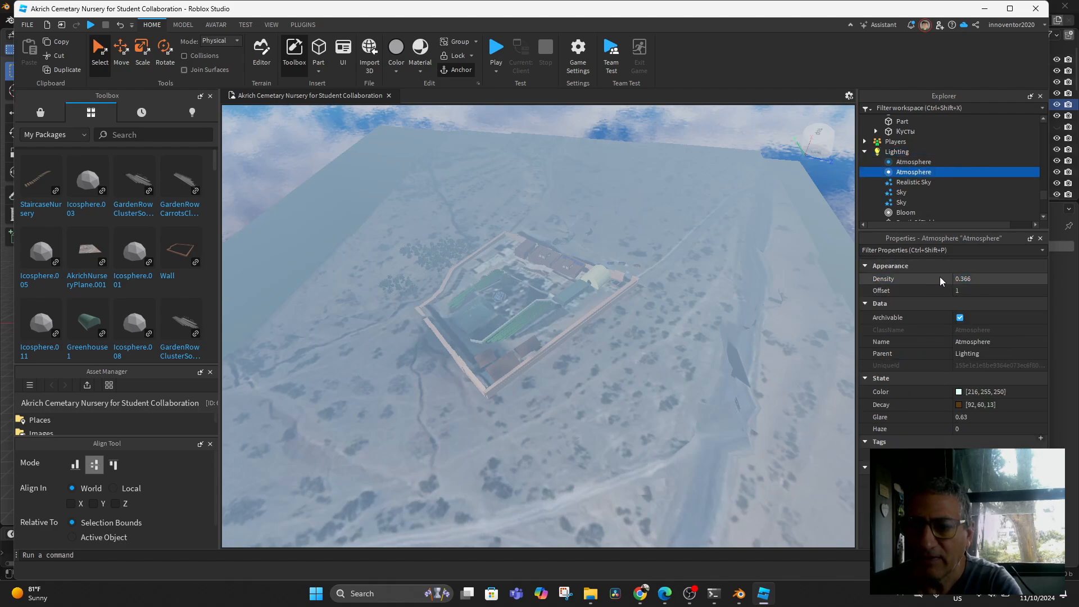
left_click_drag(1016, 282, 999, 286)
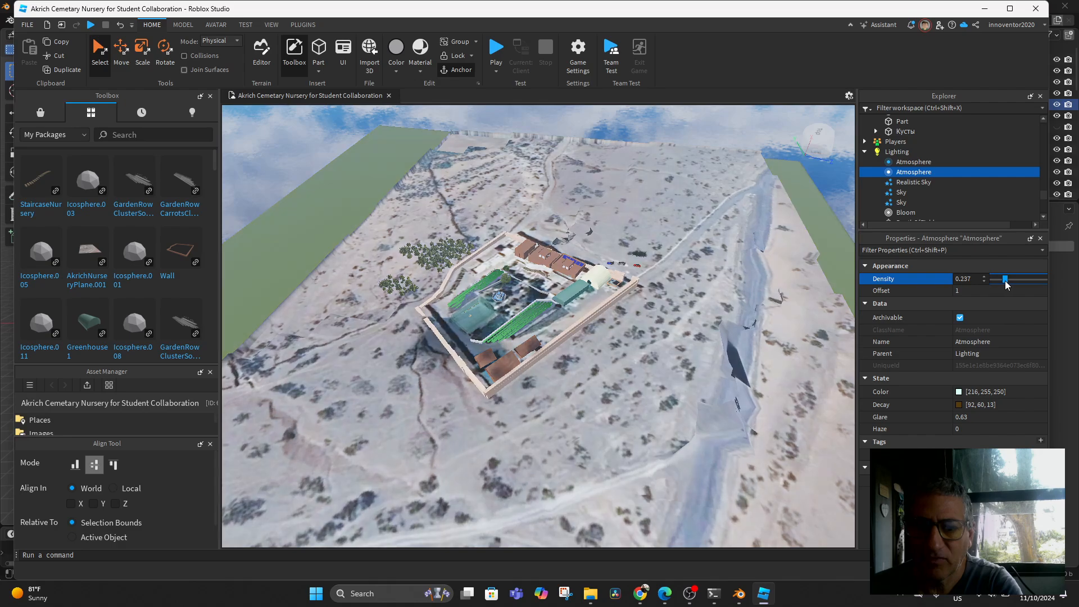
Step: Examine the terrain around the walled nursery, closing in on the jagged ground beside the brown buildings
scroll(605, 363, "down", 5)
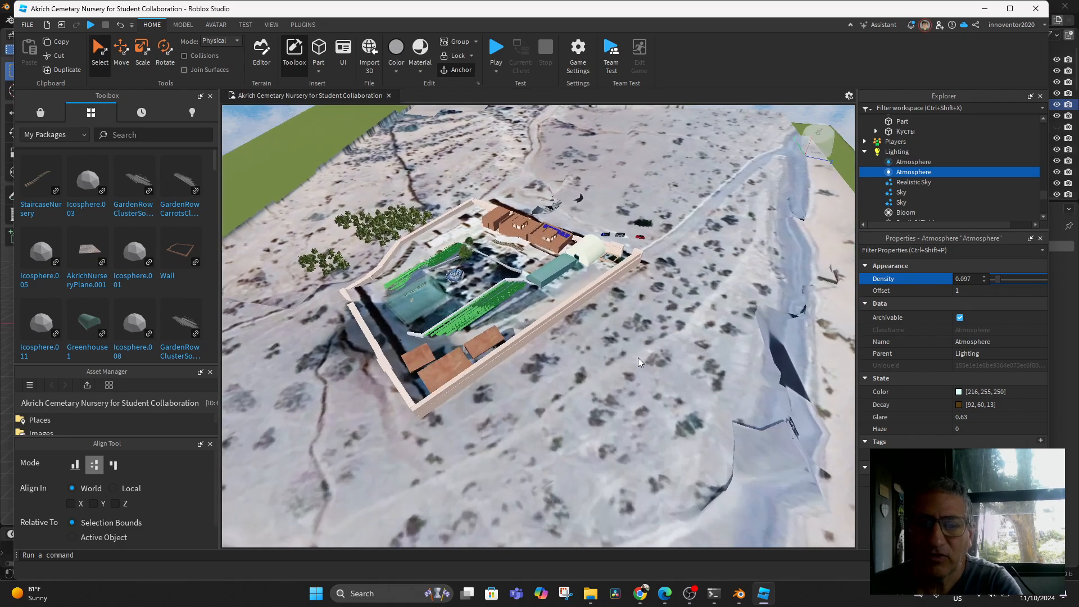
right_click_drag(550, 318, 216, 261)
right_click_drag(508, 313, 540, 345)
right_click_drag(685, 373, 523, 337)
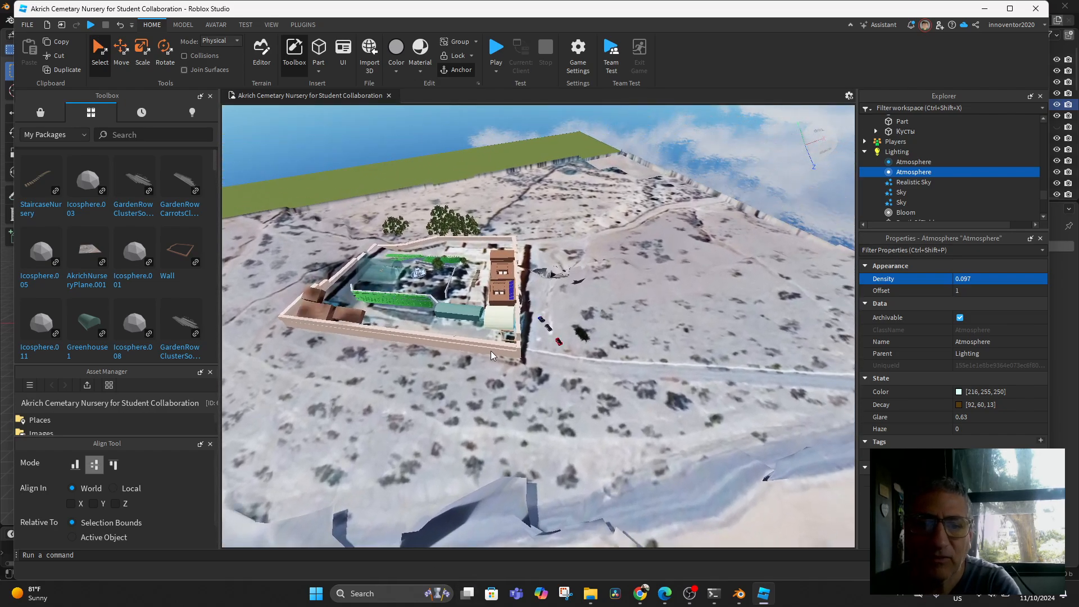
right_click_drag(570, 230, 554, 255)
scroll(554, 255, "up", 5)
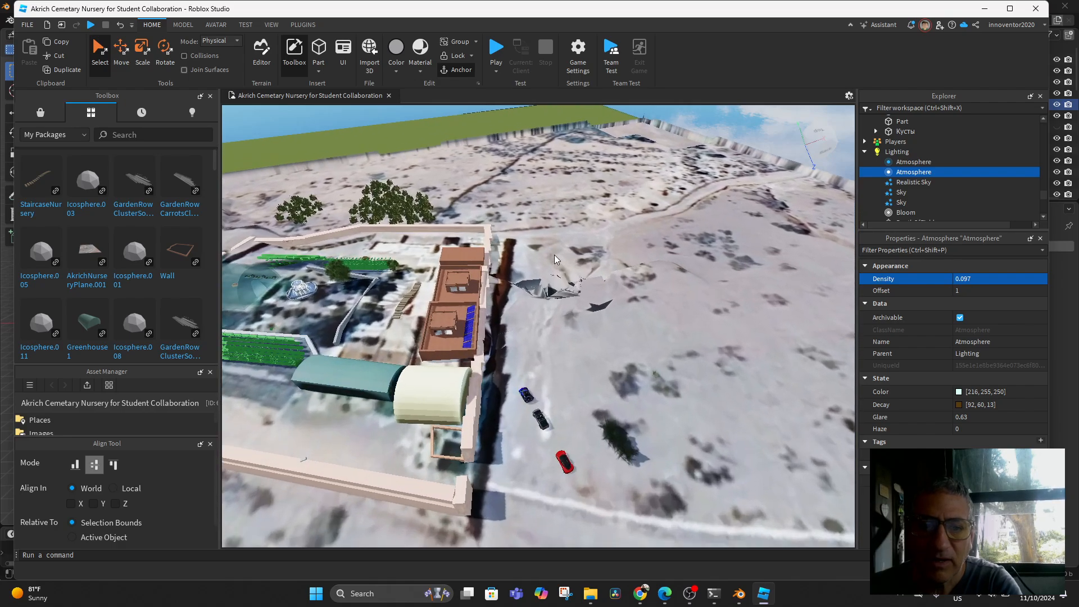
scroll(554, 255, "up", 6)
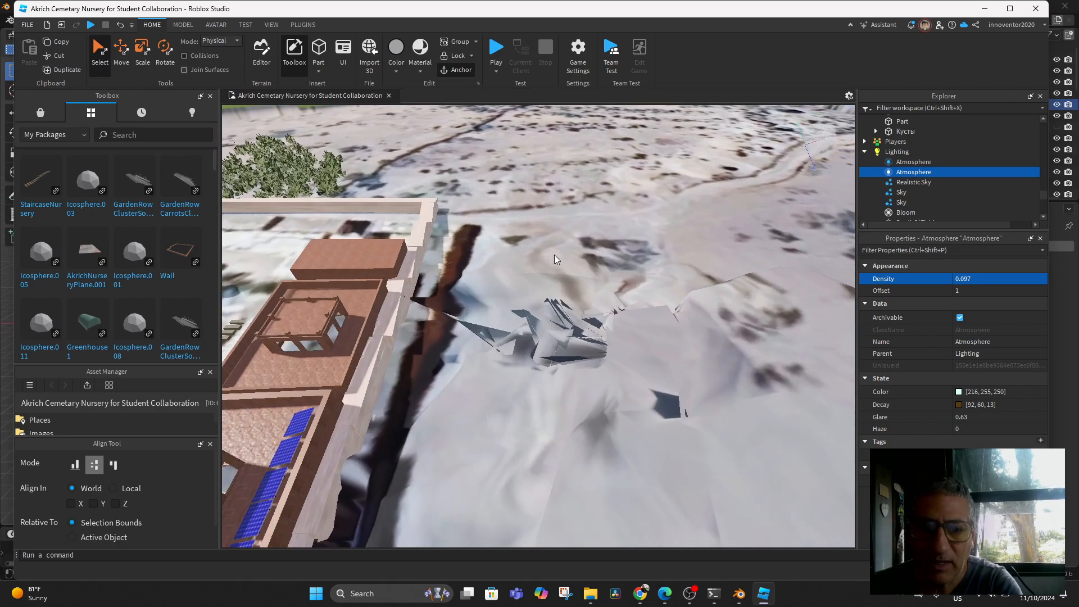
right_click_drag(582, 278, 583, 278)
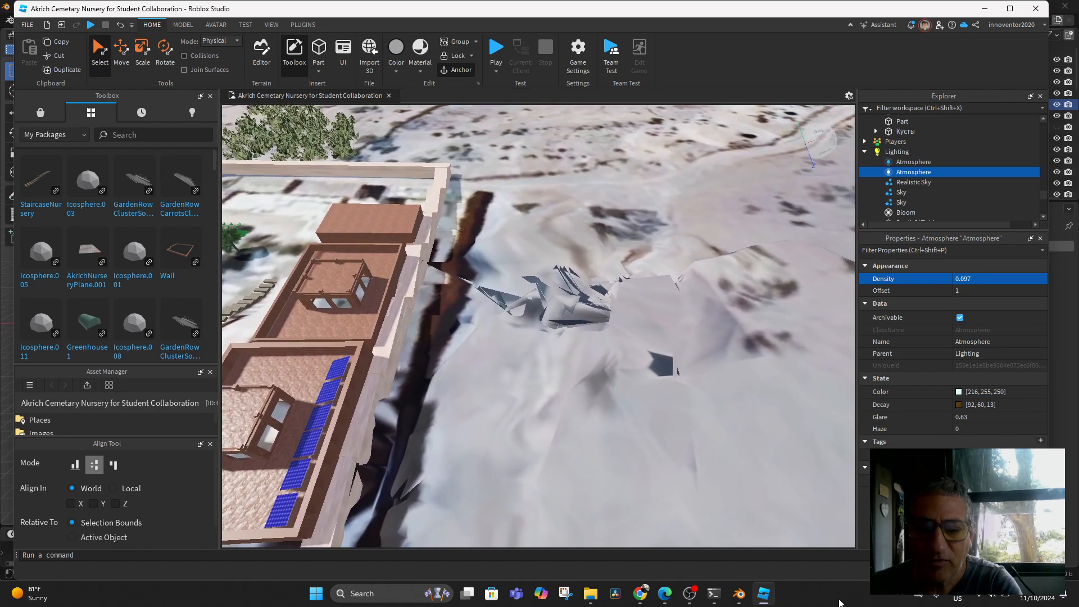
Step: Switch to Blender and put the PlaneCubeforAkrichRoblox.001 terrain into Edit Mode
left_click(739, 594)
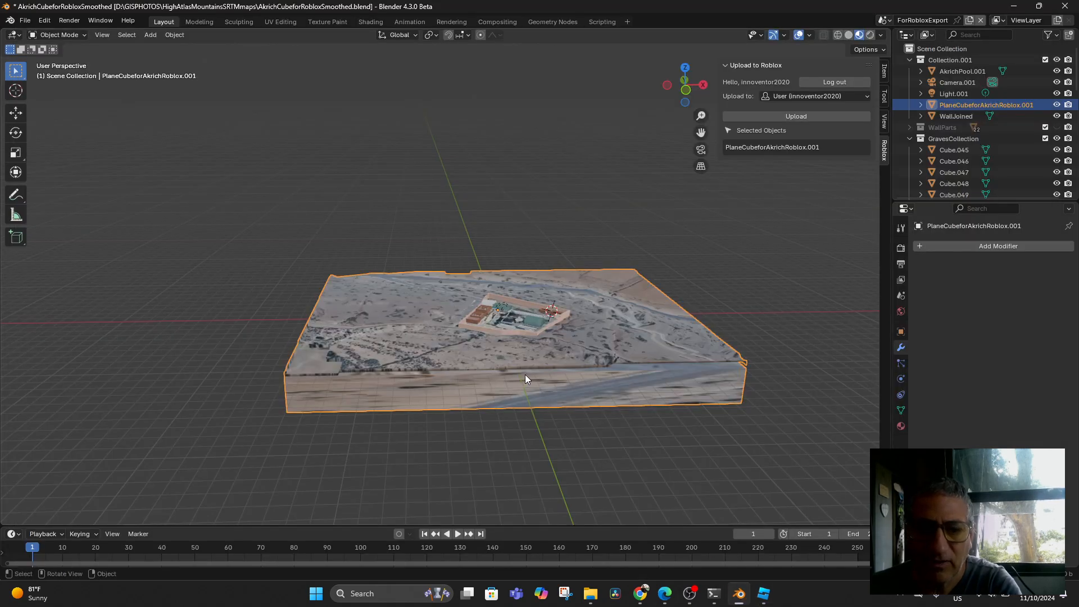
middle_click_drag(513, 419, 572, 398)
scroll(570, 375, "down", 4)
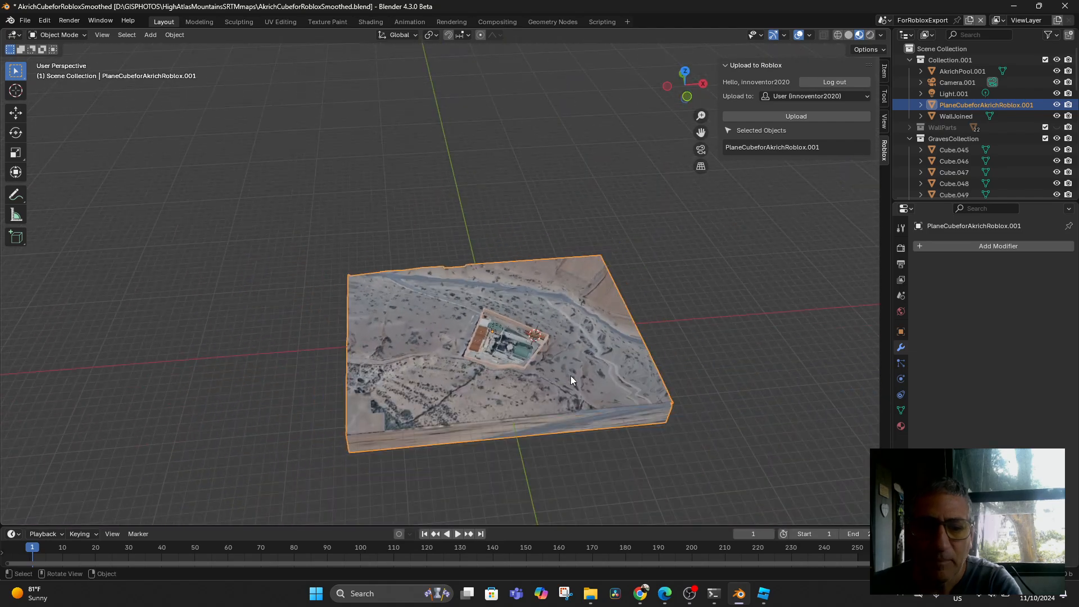
scroll(373, 318, "up", 3)
scroll(374, 319, "up", 2)
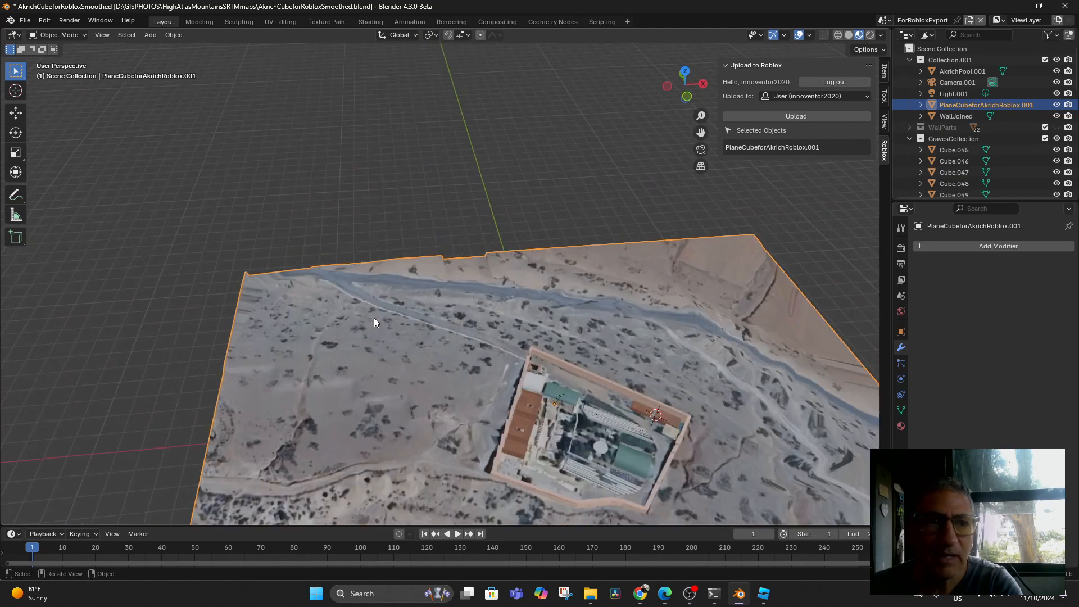
left_click(82, 36)
left_click(56, 57)
Step: Select the jagged patch of terrain vertices just outside the compound wall and apply Smooth Vertices to it
middle_click_drag(519, 334, 492, 454)
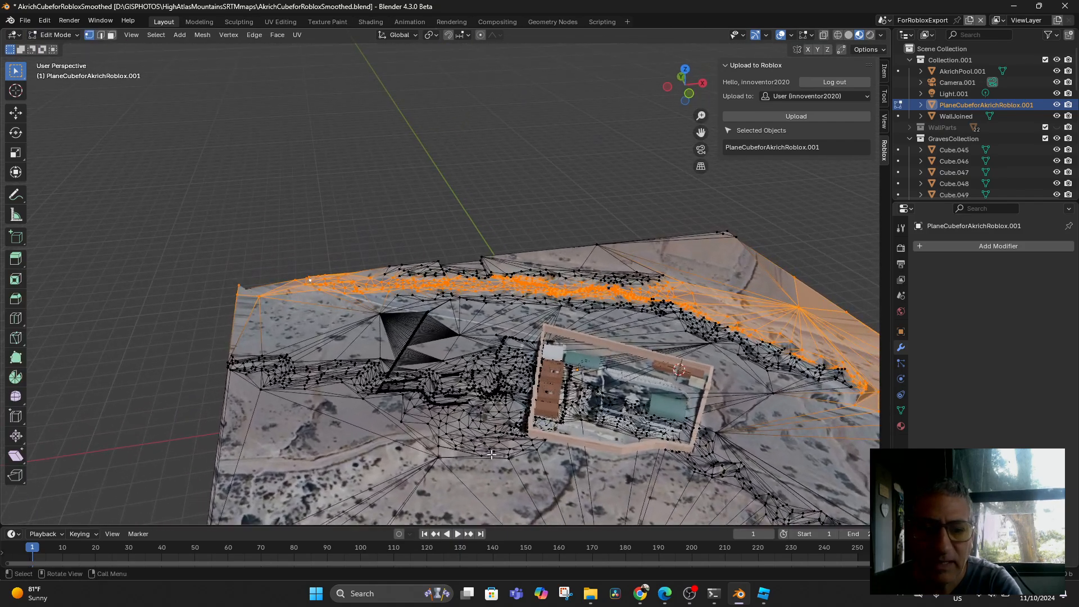
scroll(492, 455, "up", 5)
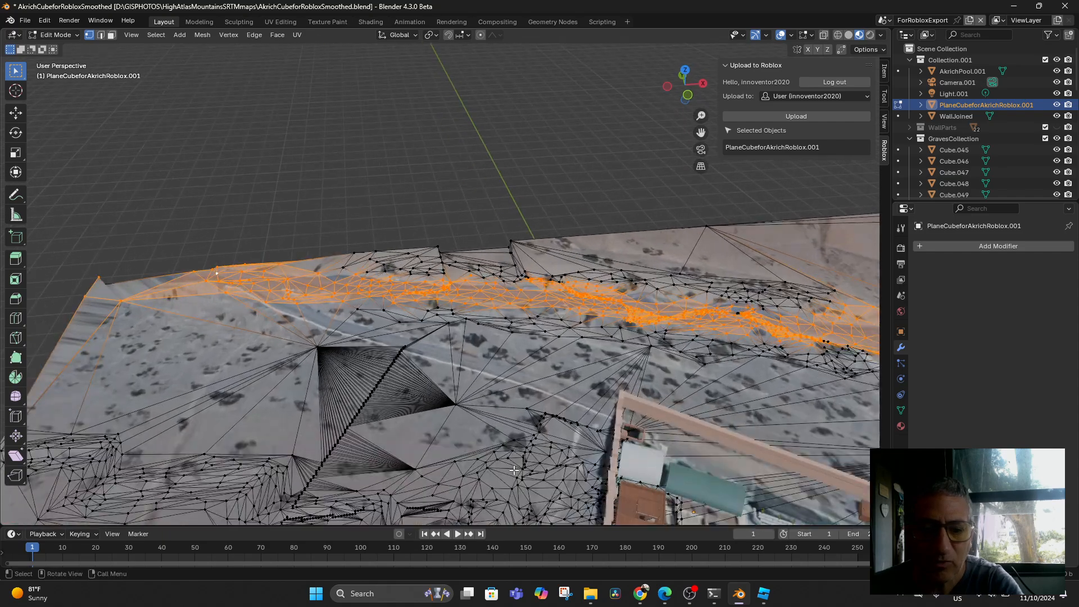
middle_click_drag(514, 470, 526, 366, "shift")
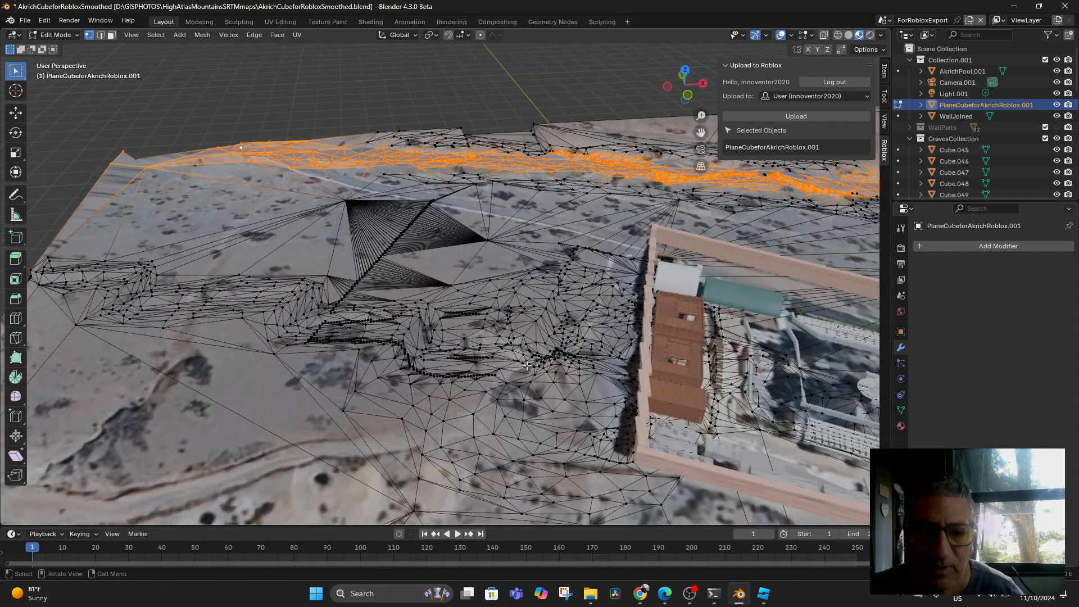
left_click_drag(545, 340, 588, 369)
scroll(567, 369, "up", 5)
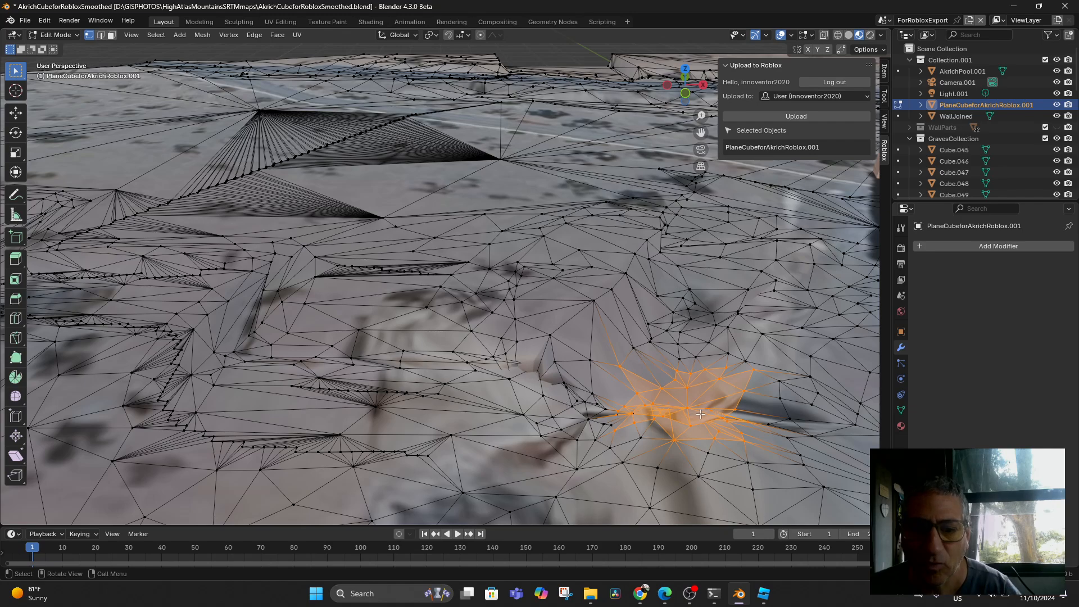
right_click(700, 414)
mouse_move(647, 541)
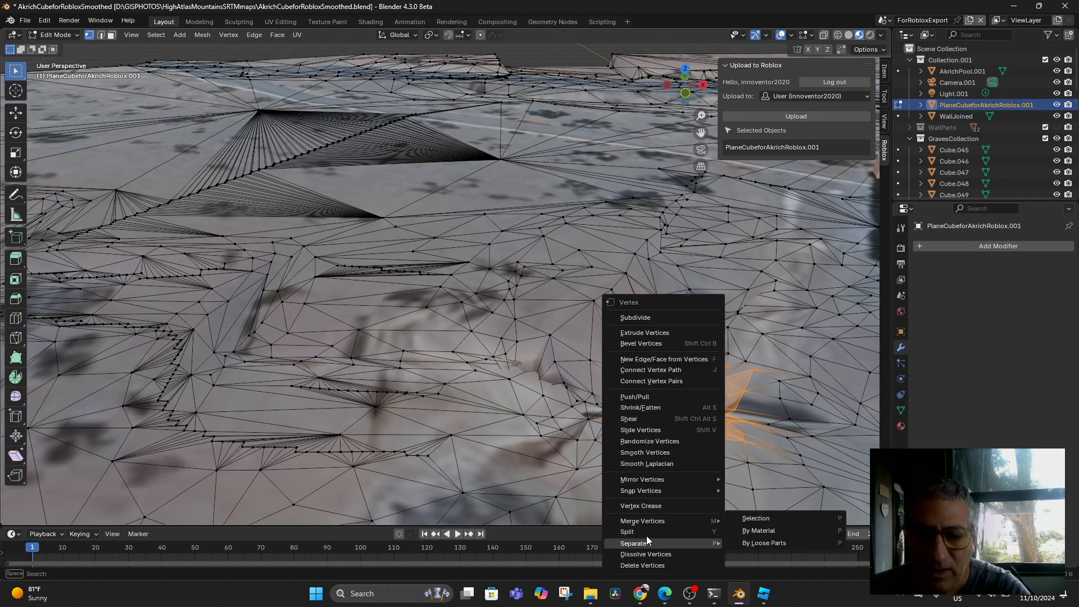
left_click(663, 452)
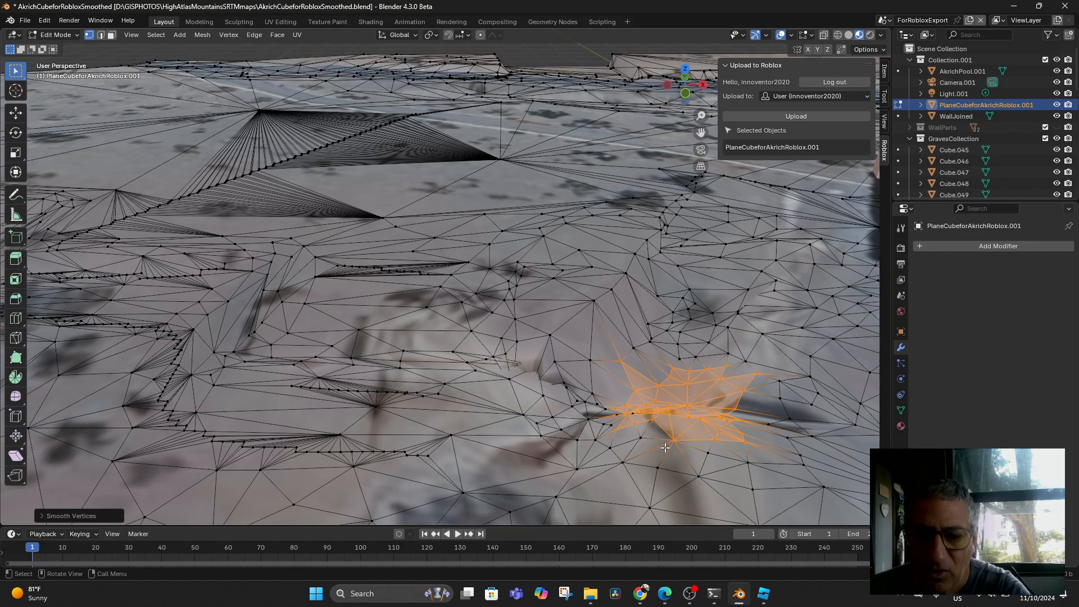
middle_click_drag(665, 418, 523, 351)
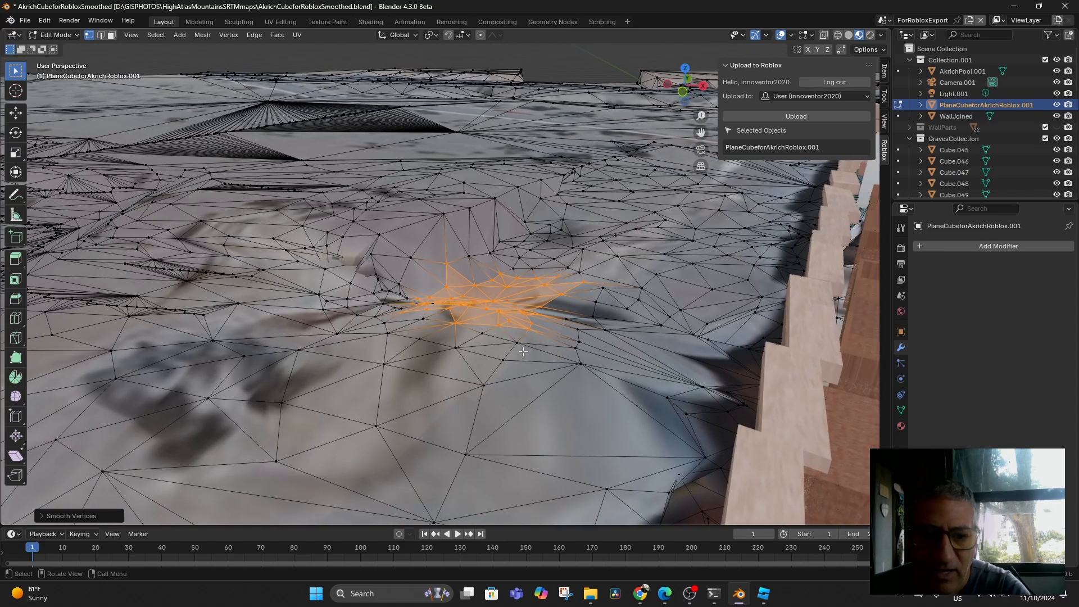
Step: Replace the patch selection with a single vertex inside it, check the whole terrain mesh, and return to Object Mode
left_click(457, 307)
middle_click_drag(457, 306, 462, 330)
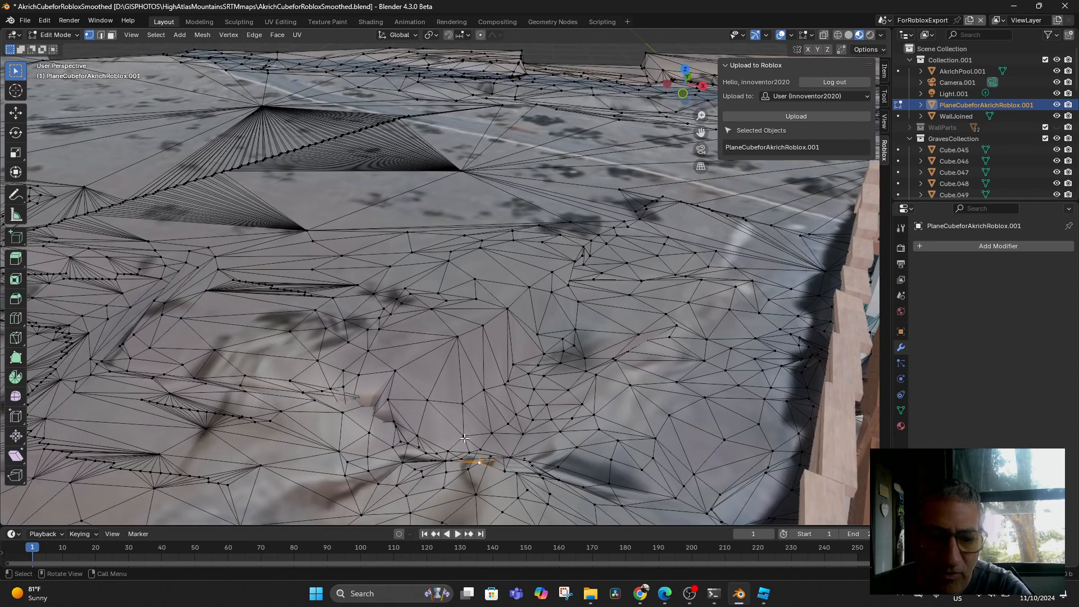
scroll(464, 438, "down", 8)
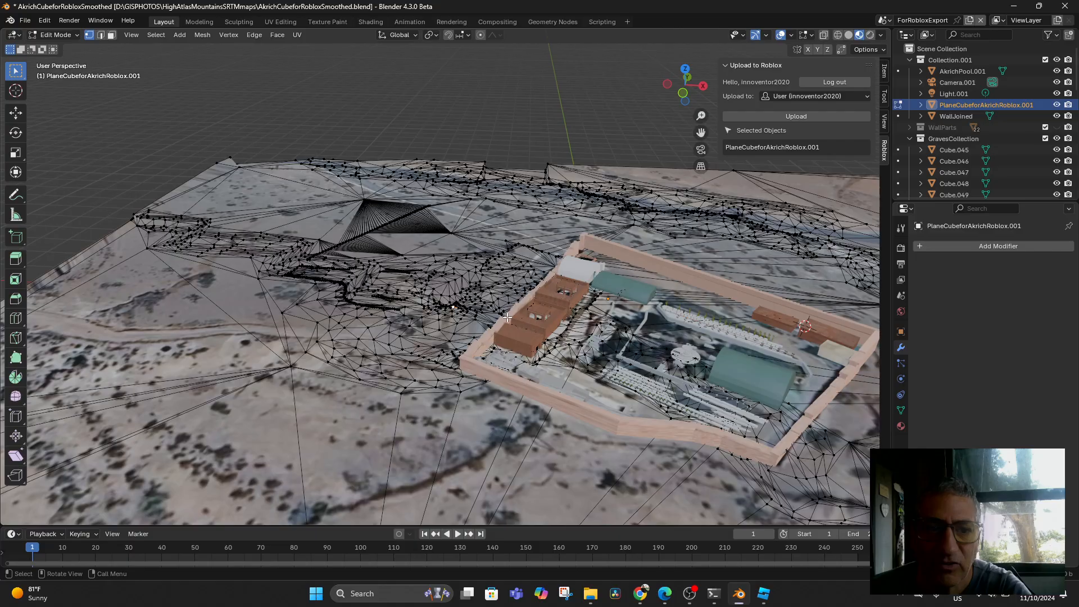
mouse_move(508, 318)
middle_mouse_down()
mouse_move(511, 374)
mouse_move(489, 315)
mouse_move(468, 368)
mouse_move(508, 338)
middle_mouse_up()
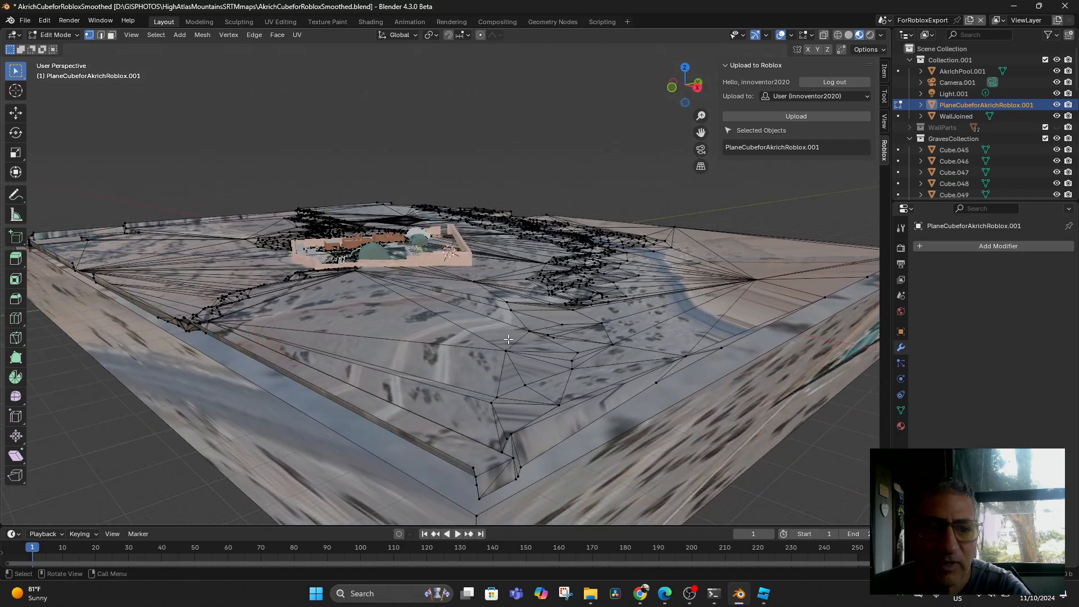
left_click(58, 35)
left_click(59, 49)
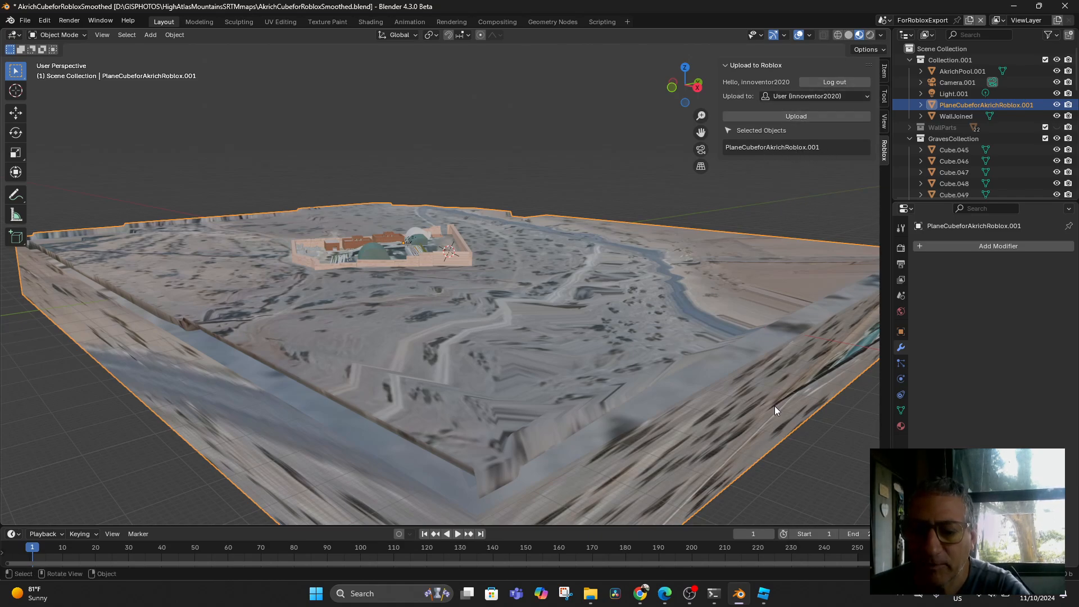
Step: Switch to Roblox Studio, then expand and select the PlaneCubeforAkrichRoblox.001 model in the workspace
left_click(763, 594)
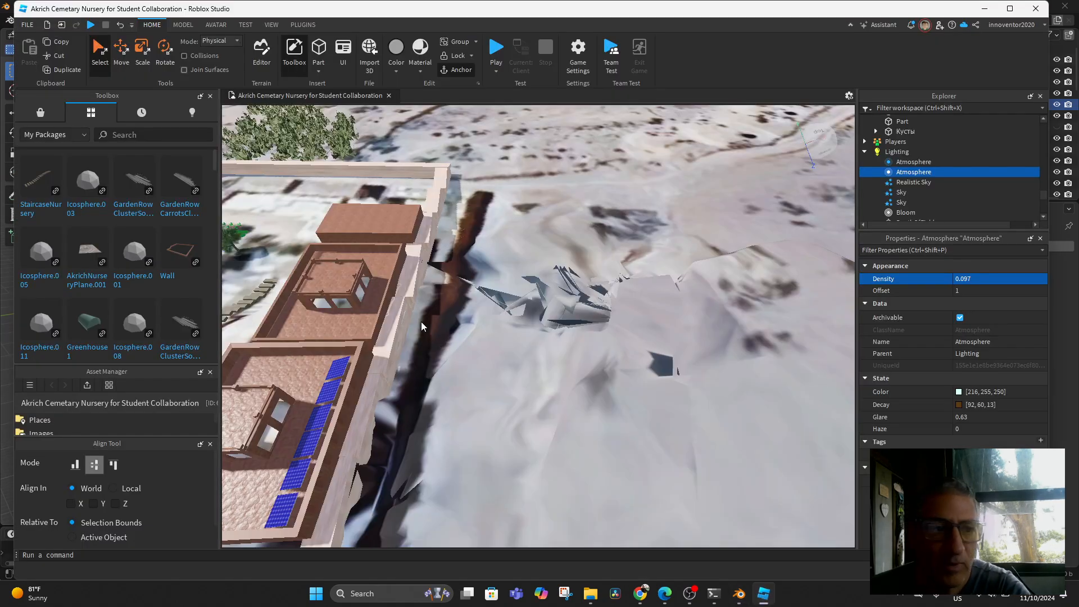
mouse_move(153, 260)
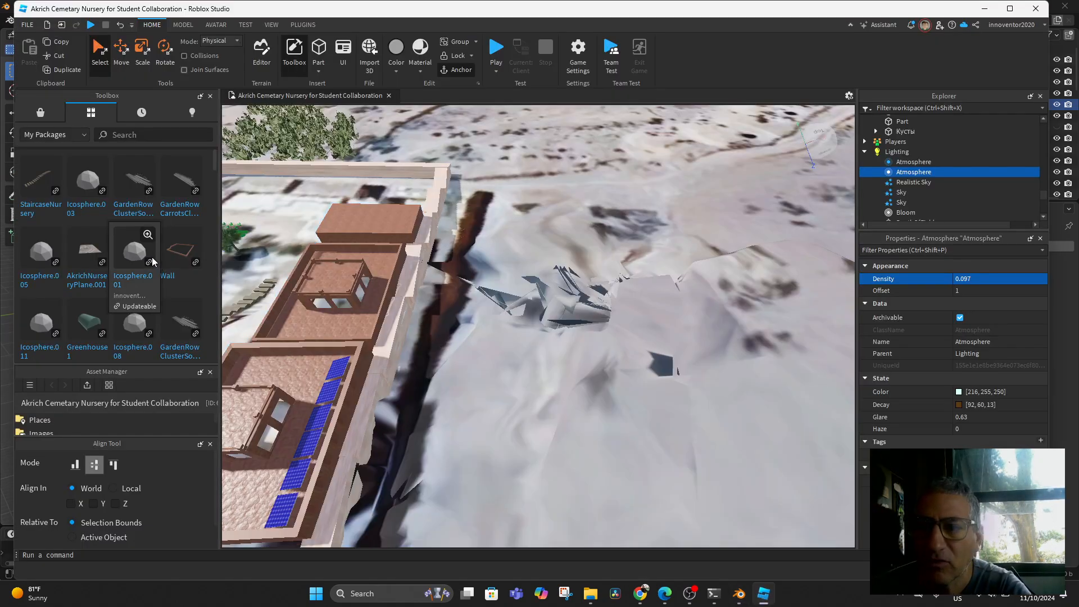
scroll(949, 168, "up", 5)
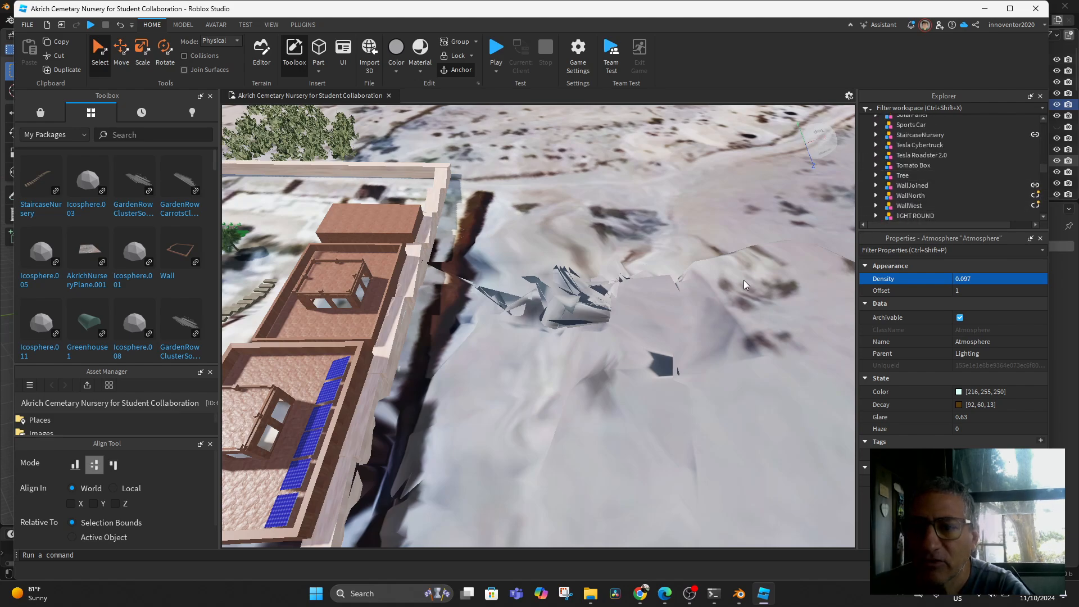
left_click(744, 284)
scroll(944, 169, "up", 3)
left_click(875, 168)
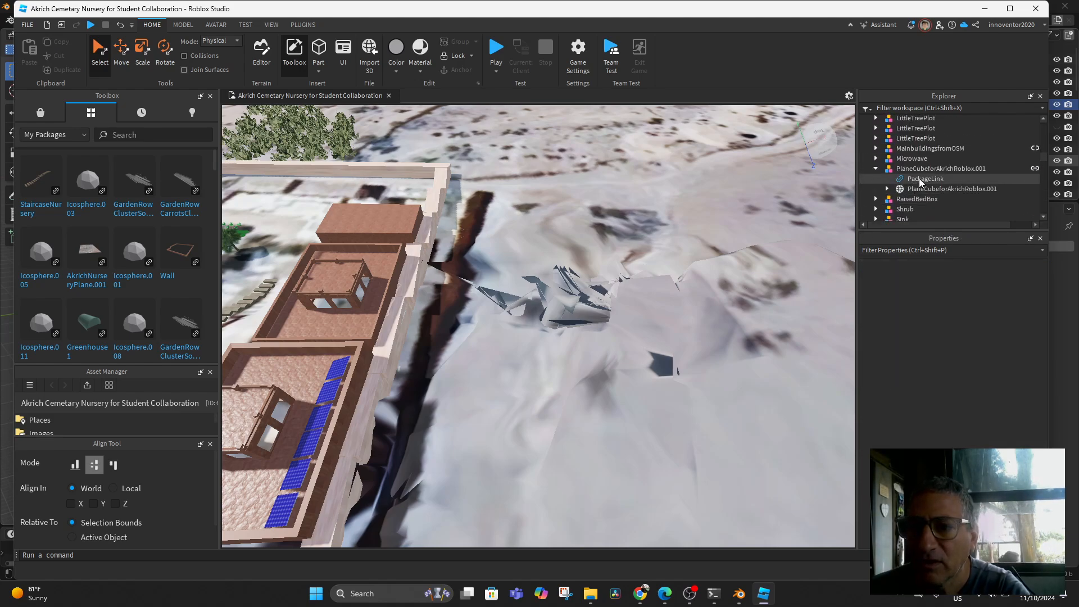
left_click(924, 168)
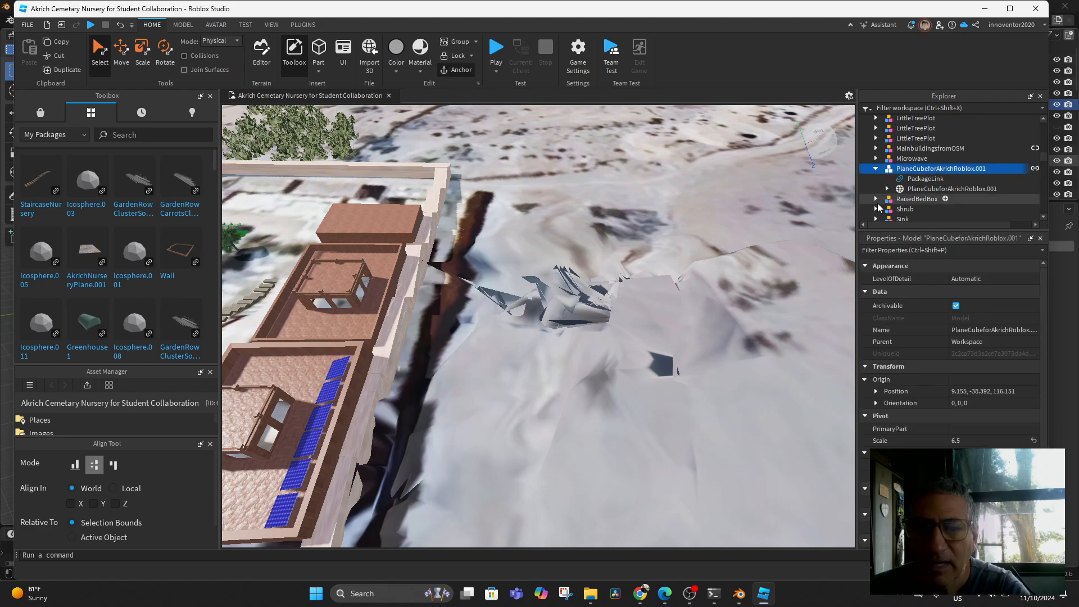
right_click_drag(628, 271, 616, 274)
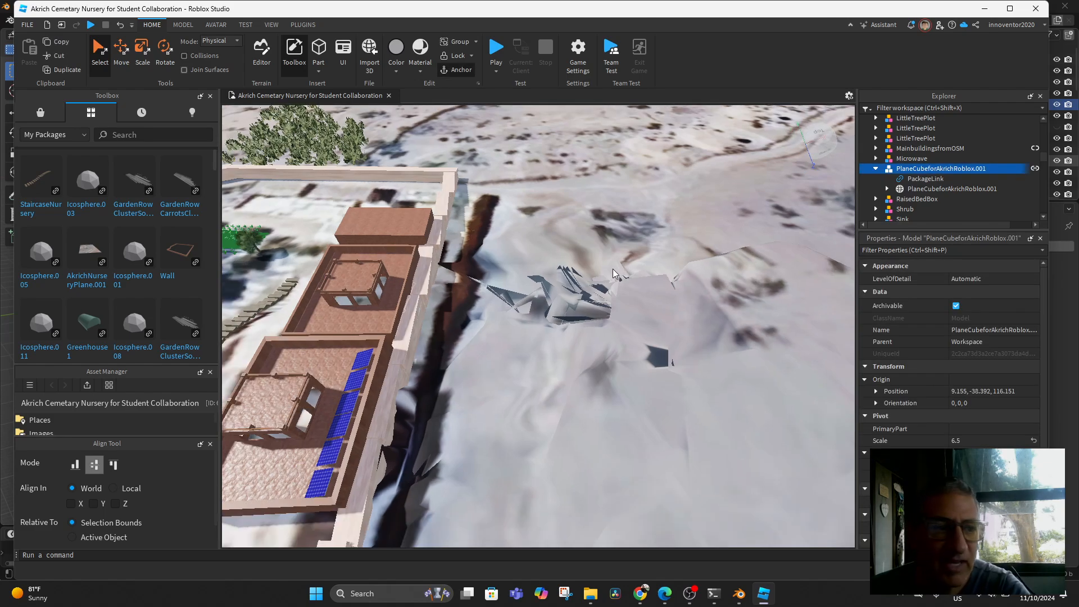
Step: Look through the My Packages assets for the terrain package
scroll(57, 252, "down", 5)
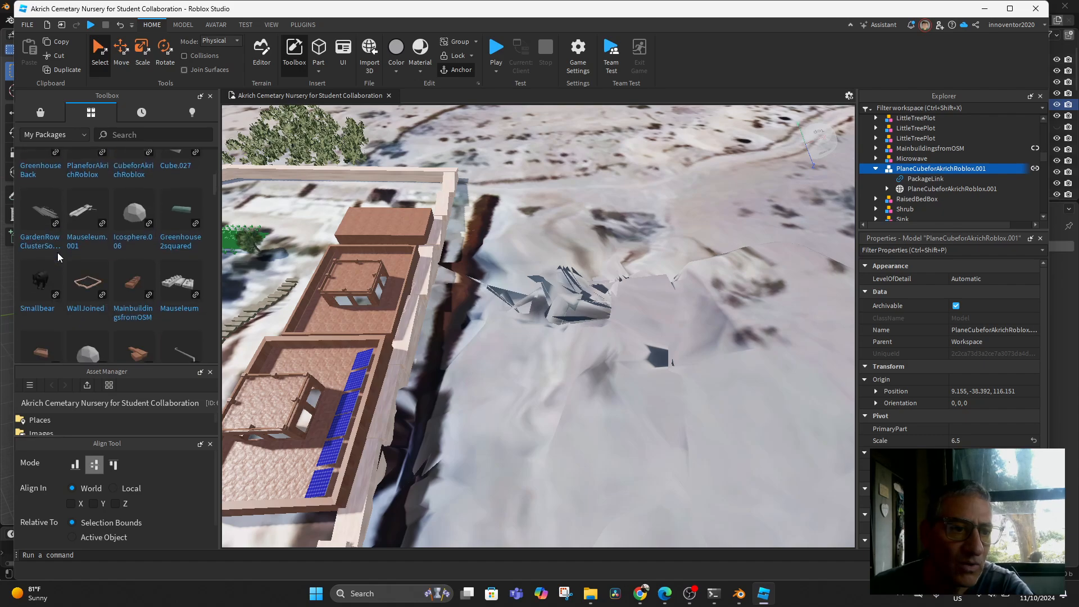
scroll(57, 252, "down", 4)
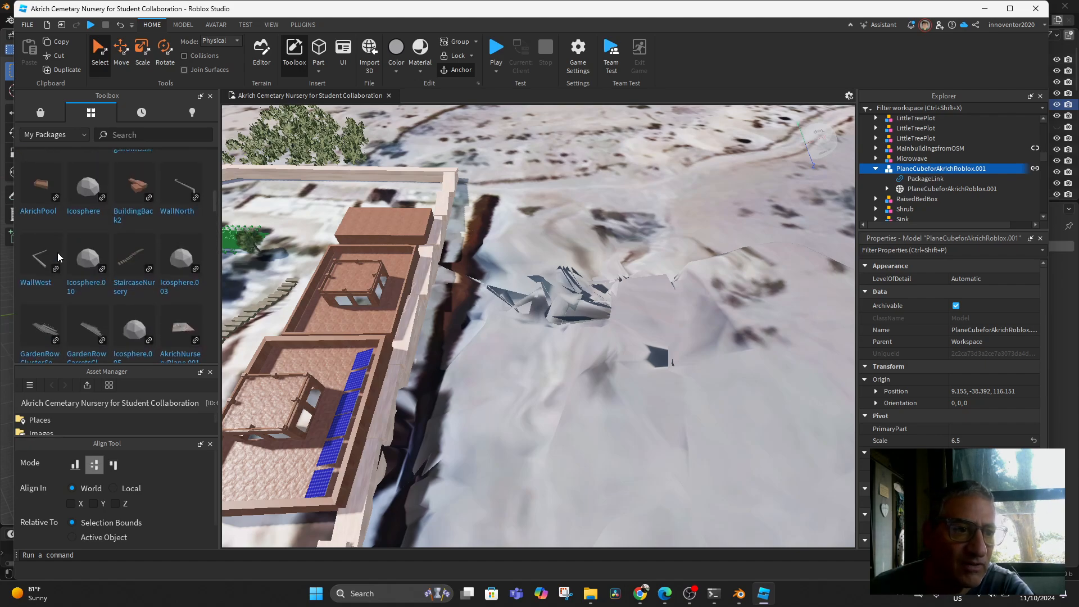
scroll(57, 252, "down", 2)
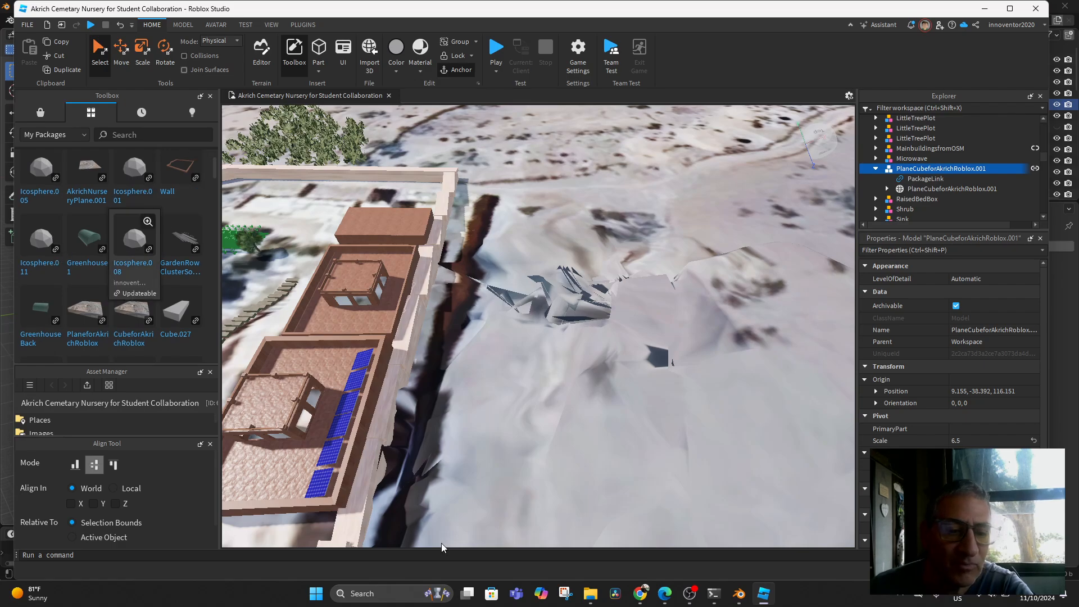
Step: Switch to Chrome and open The Sustainability Continuum page on roblox.com in a new tab
left_click(640, 593)
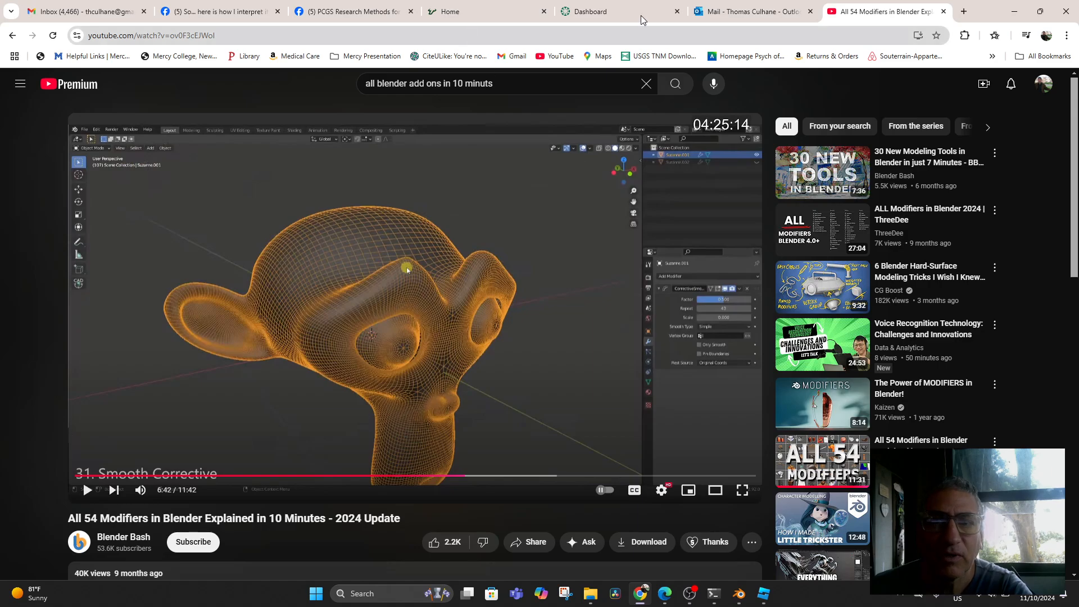
left_click(964, 12)
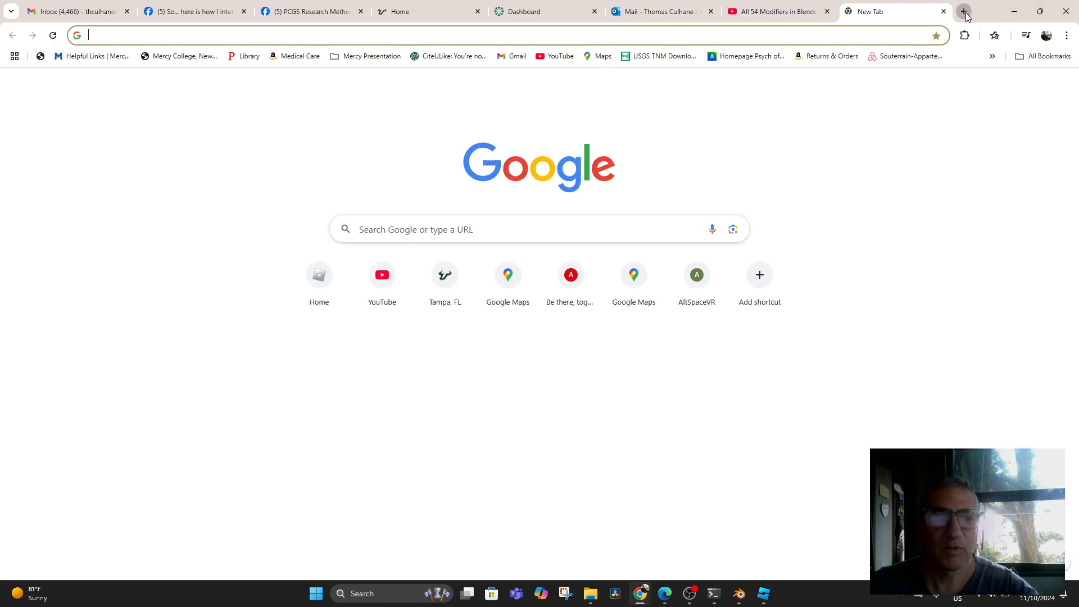
type("ro")
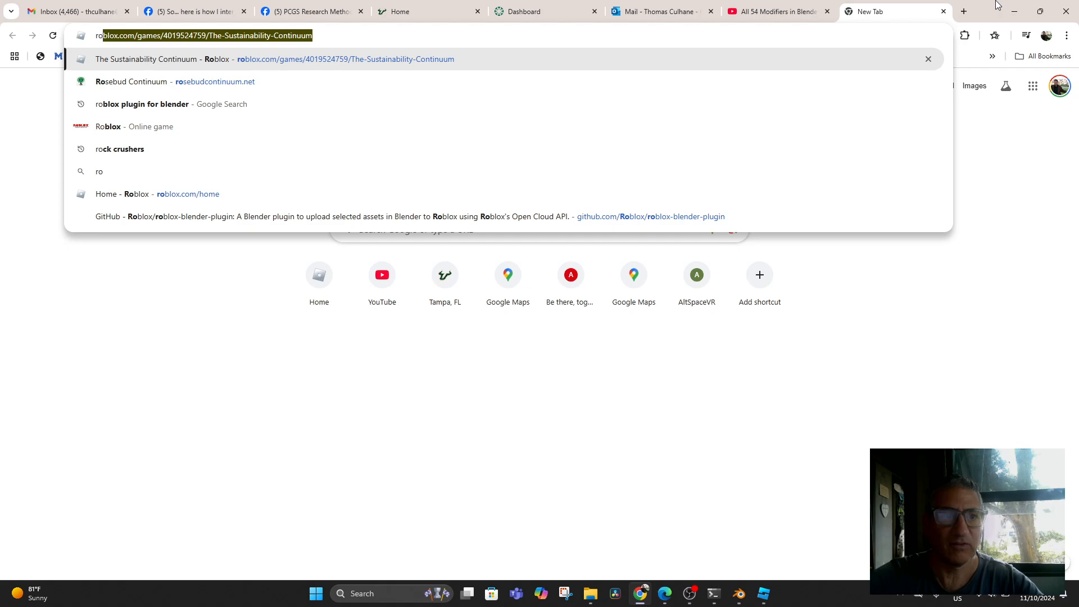
key("Return")
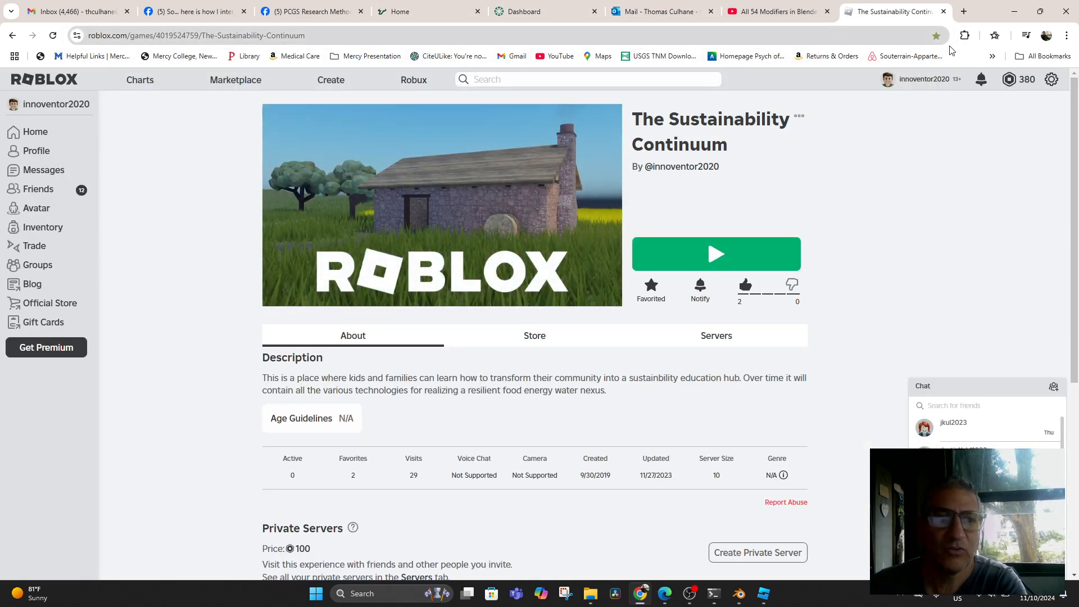
Step: Open the PlaneCubeforAkrichRoblox.001 package from the development items in the Creator Hub dashboard
left_click(334, 84)
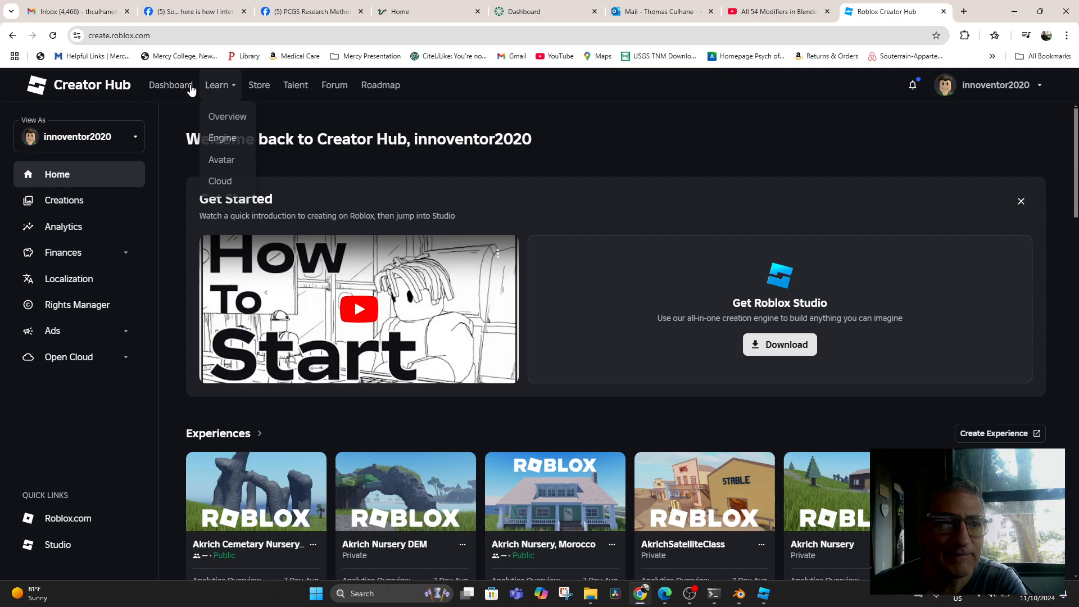
left_click(163, 86)
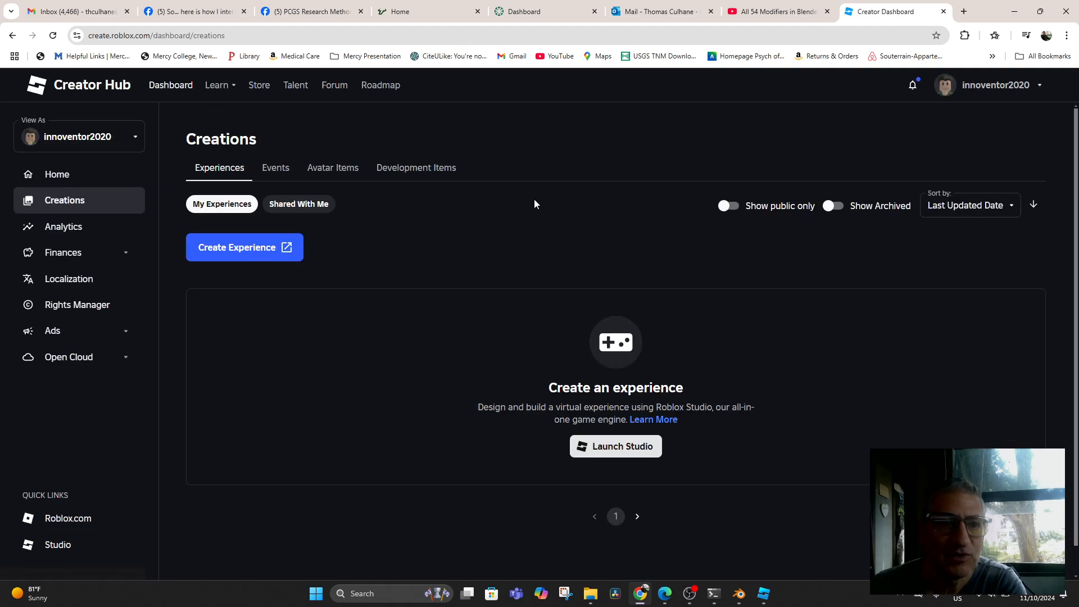
left_click(423, 174)
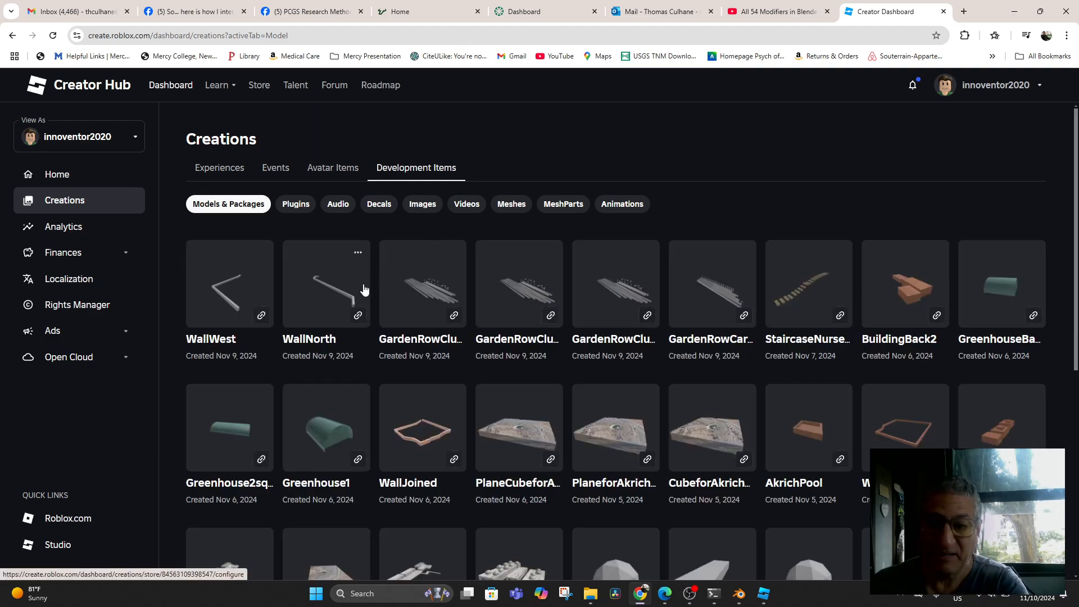
scroll(419, 357, "down", 1)
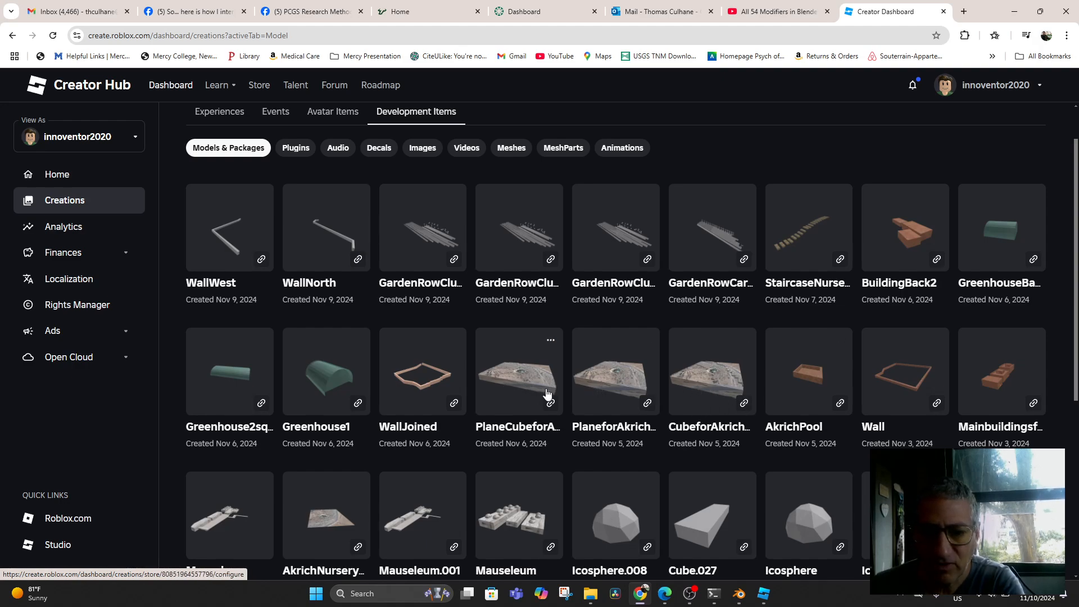
left_click(514, 395)
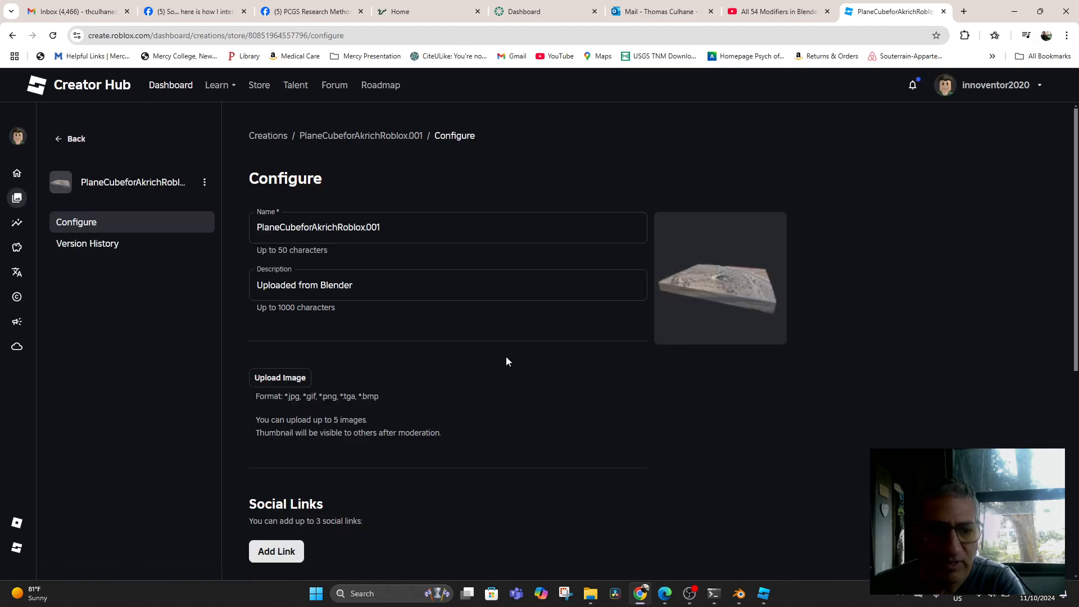
Step: Check the package's configuration settings, version history and additional options
scroll(506, 360, "down", 5)
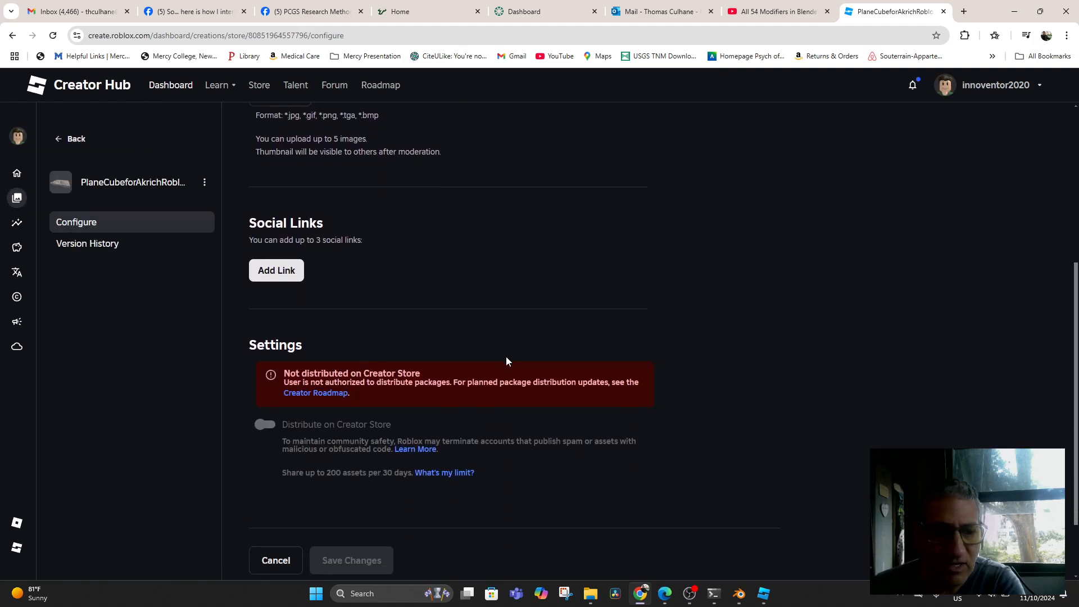
scroll(507, 360, "up", 5)
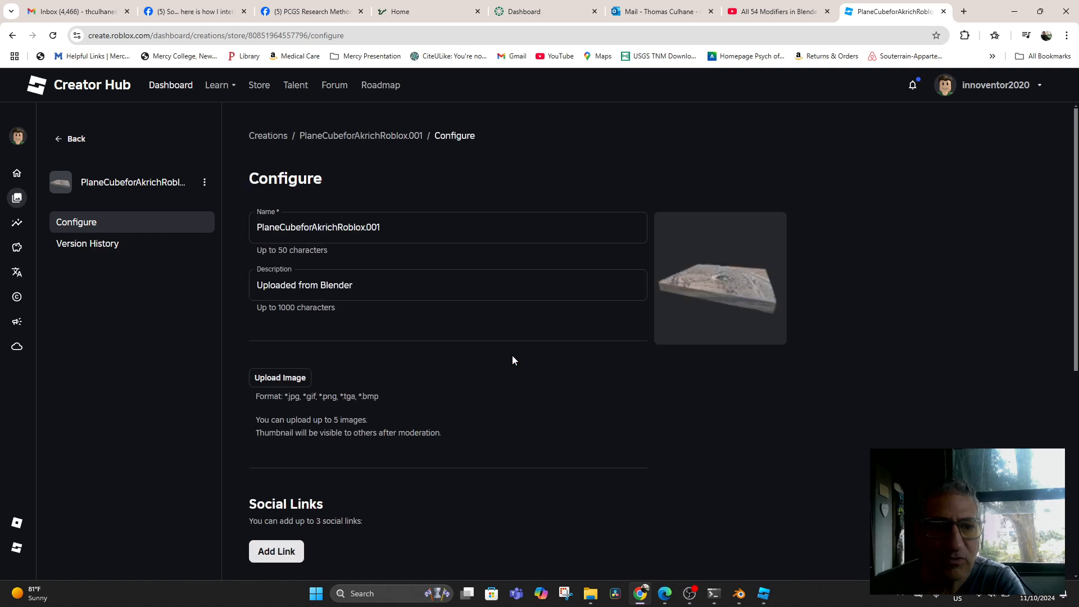
left_click(76, 245)
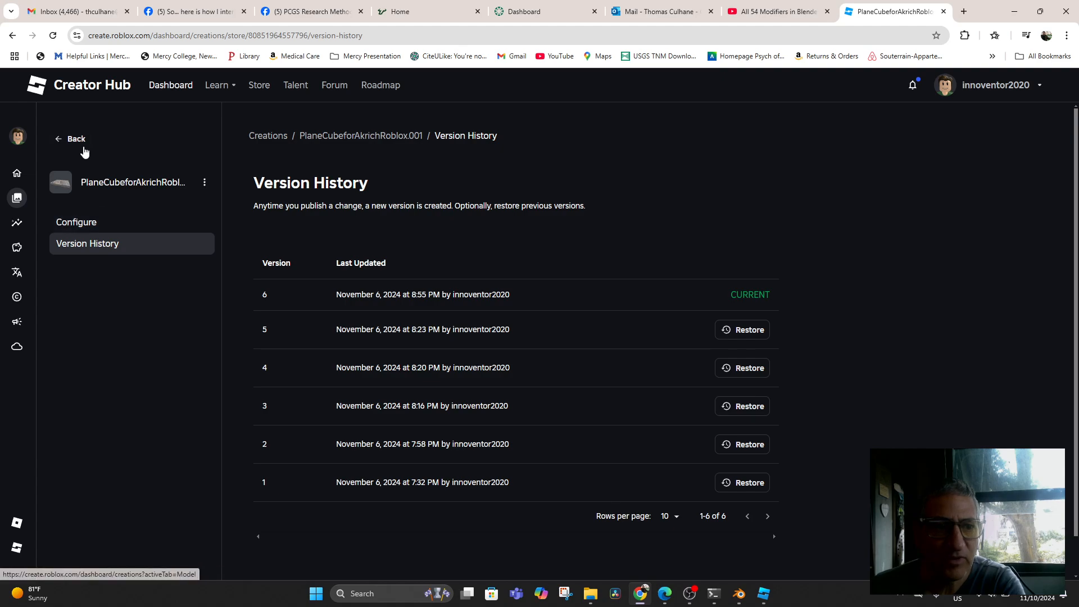
left_click(205, 183)
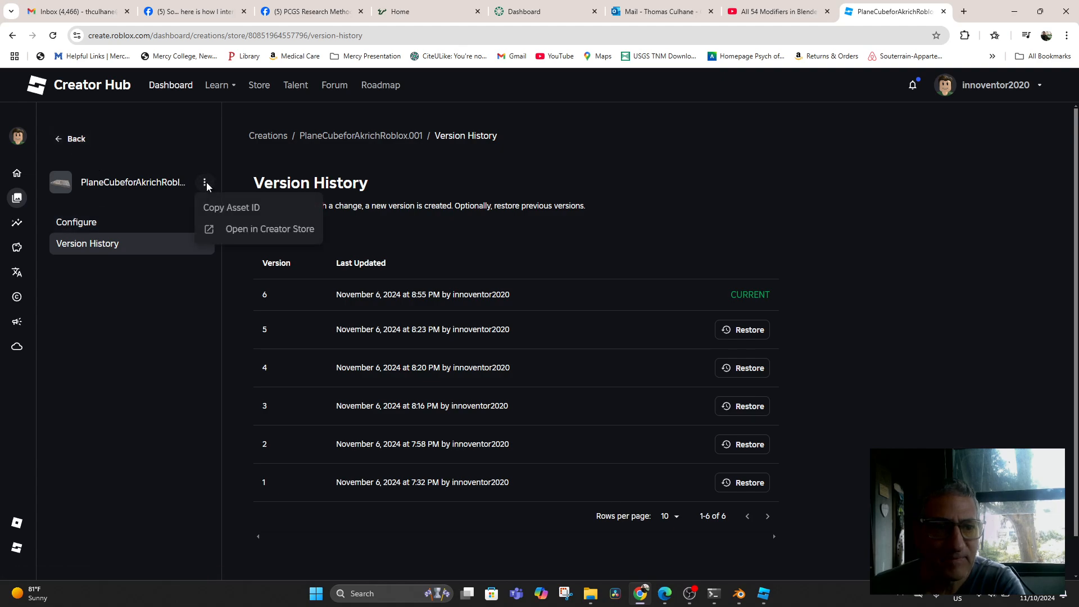
left_click(137, 394)
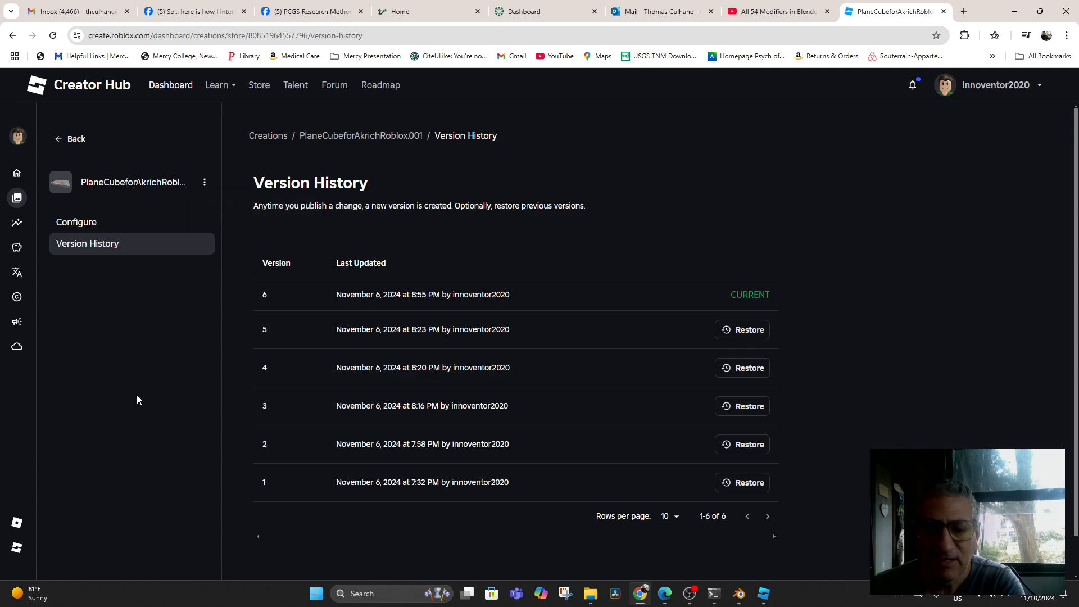
Step: Switch to Blender, upload PlaneCubeforAkrichRoblox.001 to Roblox, and reload the package's version history in Chrome
left_click(739, 594)
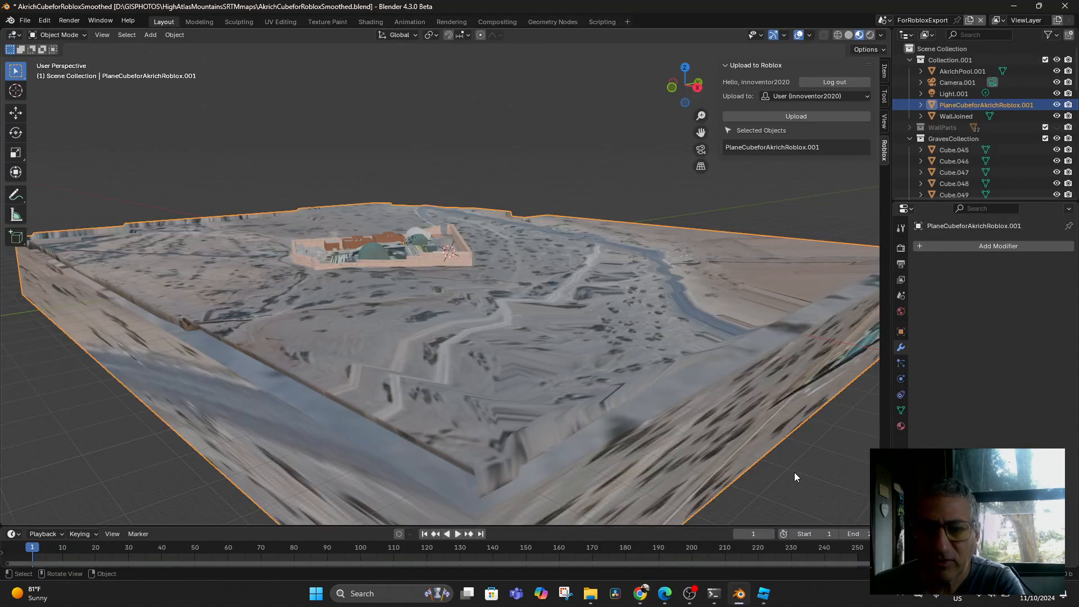
left_click(785, 116)
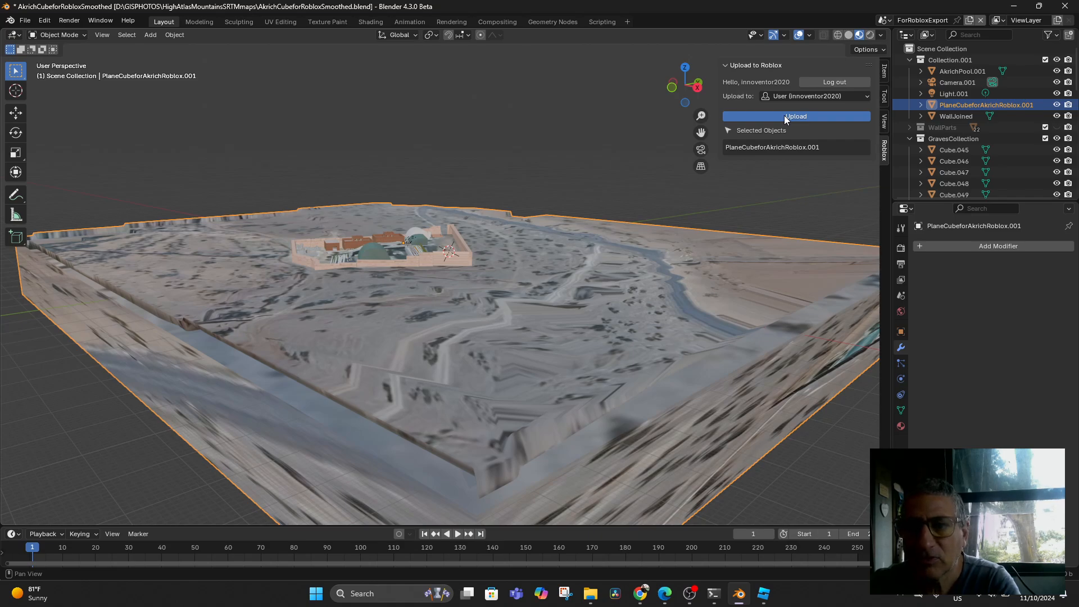
left_click(786, 117)
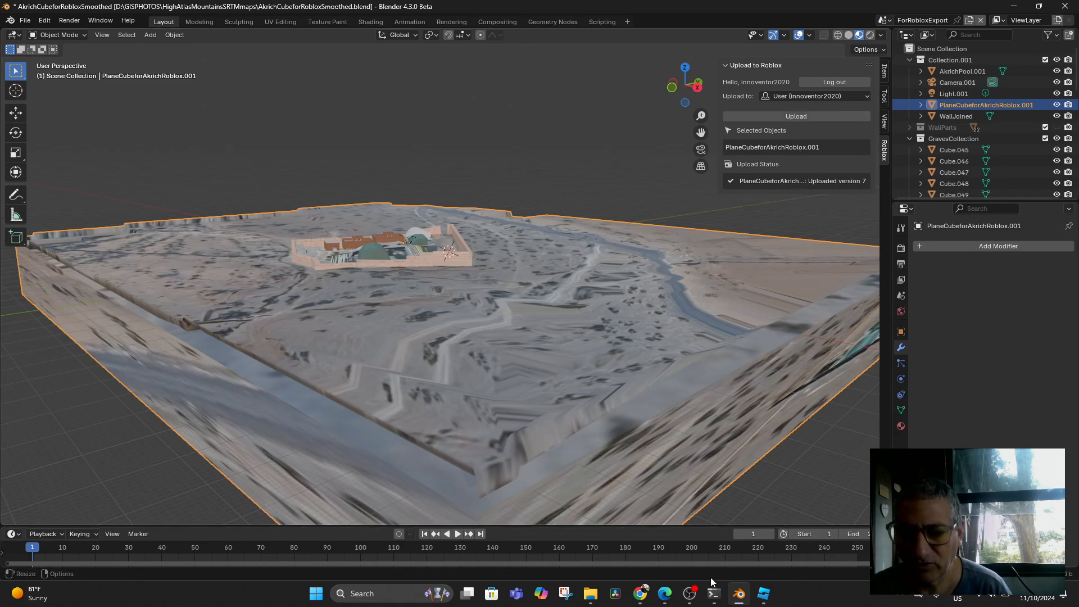
left_click(642, 597)
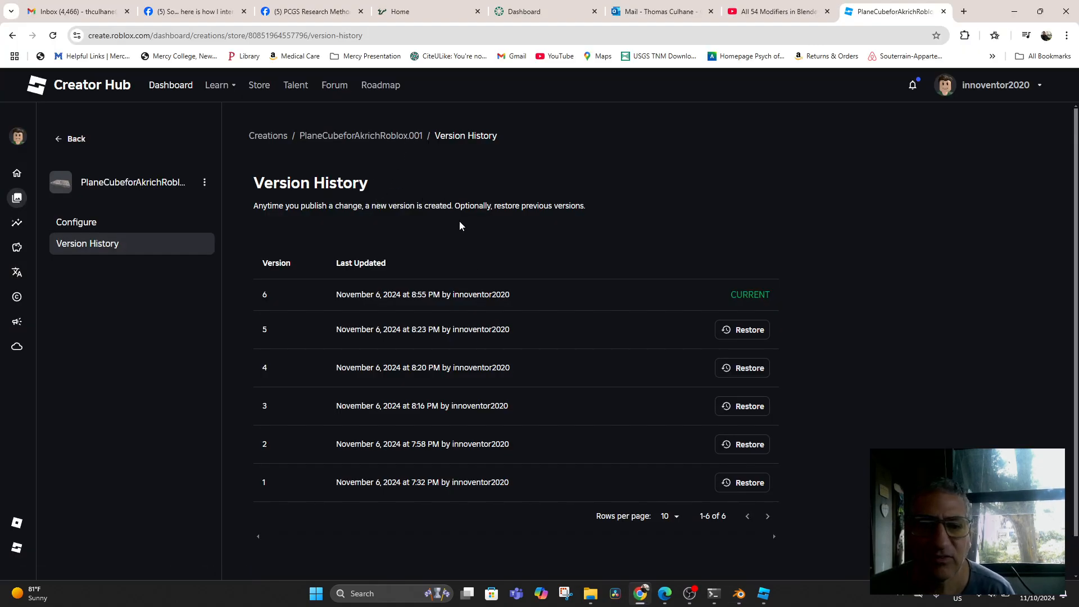
left_click(52, 34)
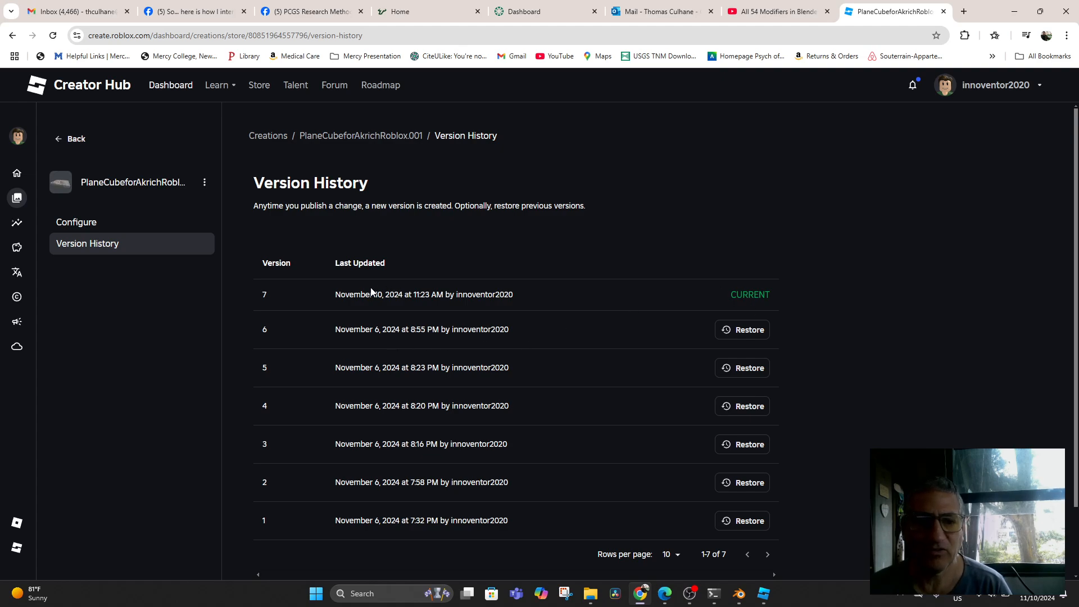
Step: In Roblox Studio, raise the PlaneCubeforAkrichRoblox.001 terrain mesh about 39 studs through the green ground and accept the package modification
left_click(763, 593)
scroll(576, 399, "down", 8)
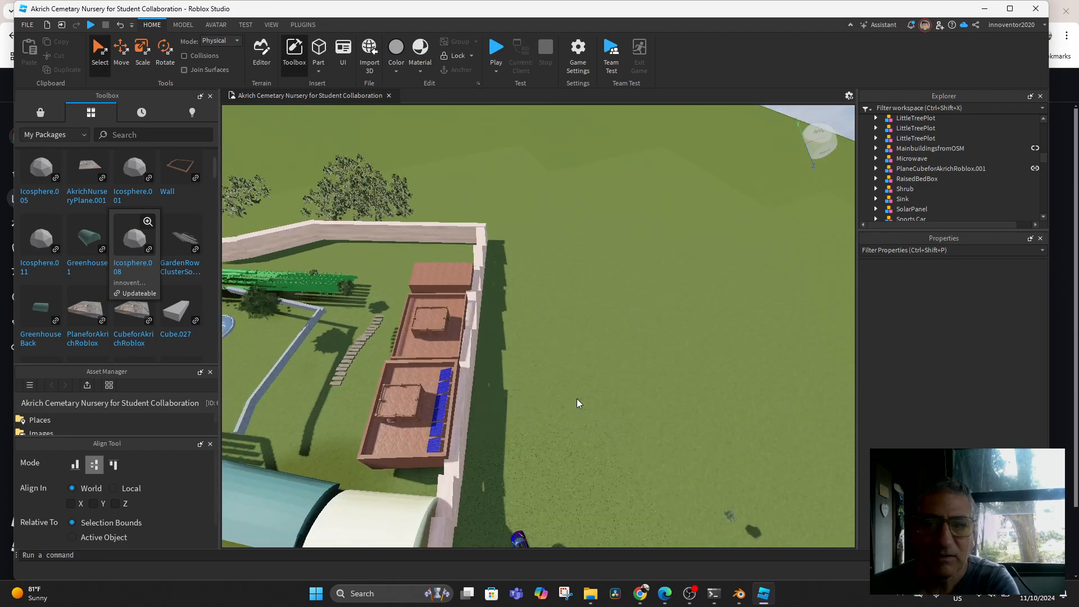
scroll(576, 399, "down", 2)
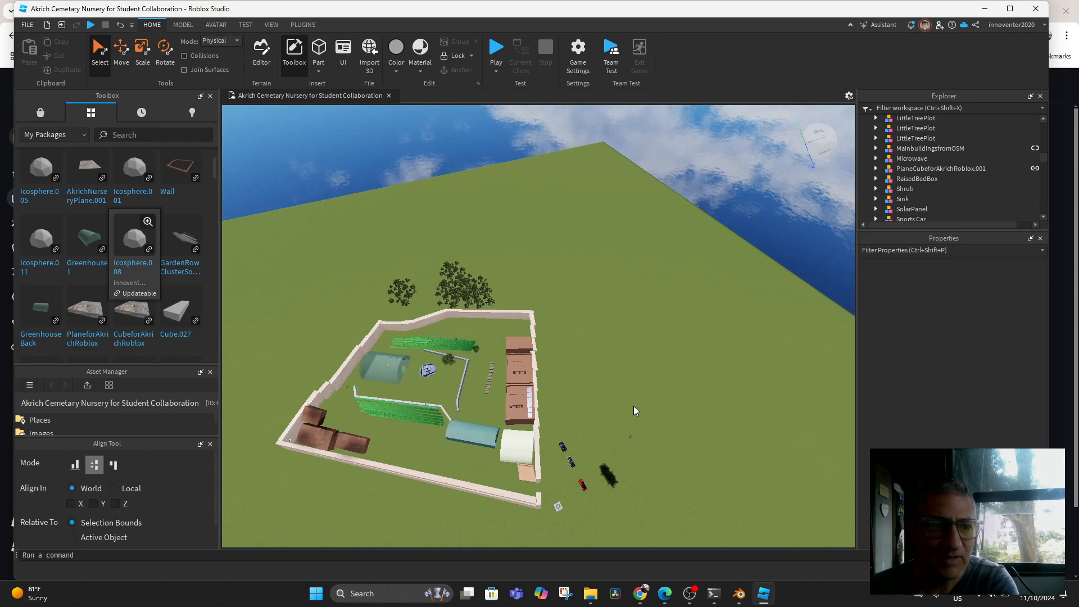
right_click_drag(633, 406, 649, 364)
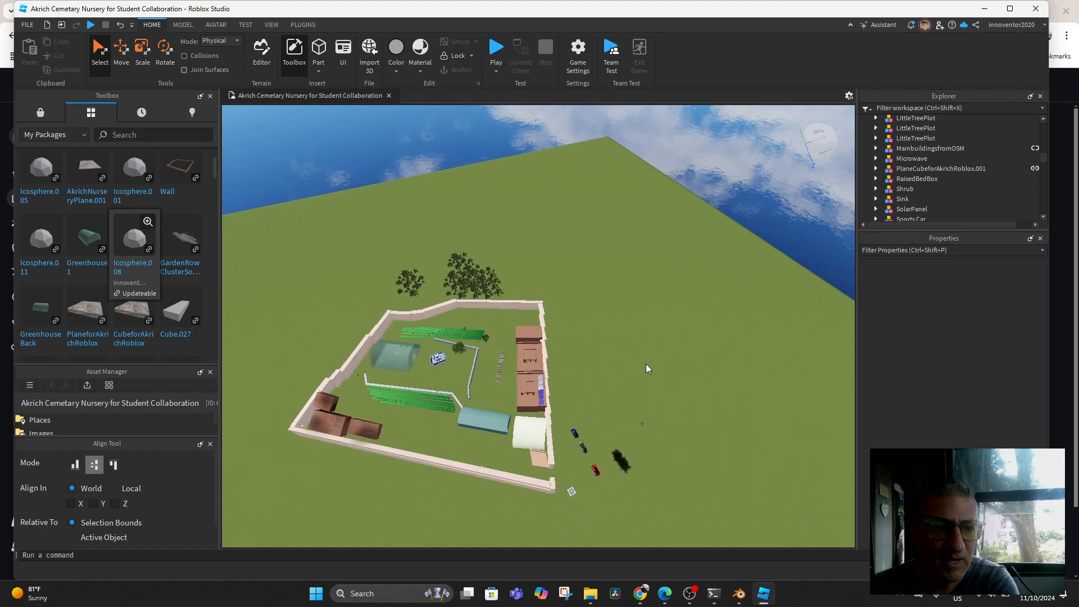
scroll(739, 274, "down", 5)
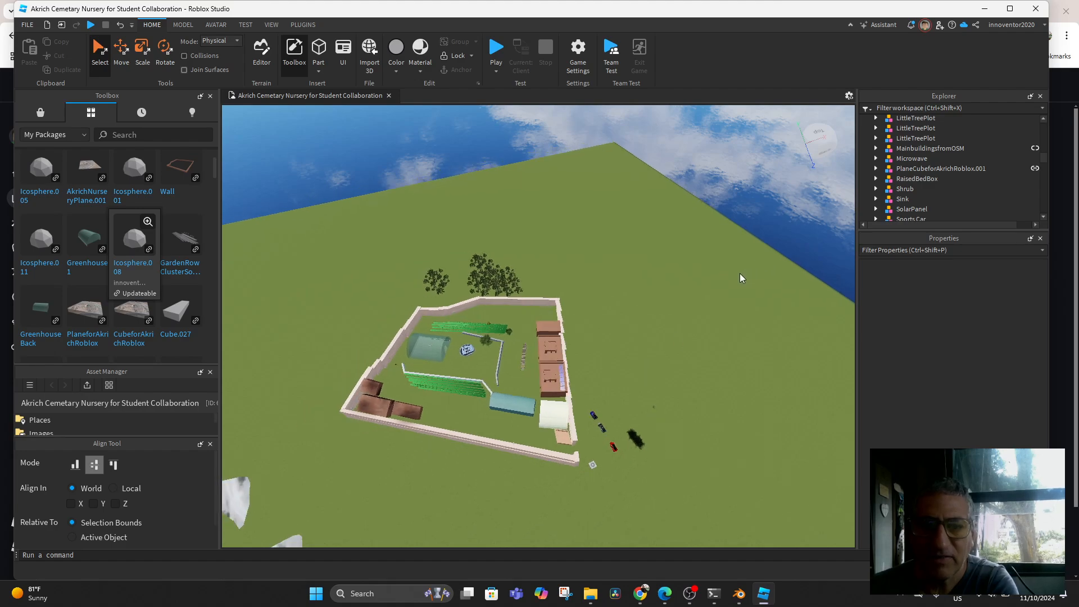
scroll(737, 275, "down", 5)
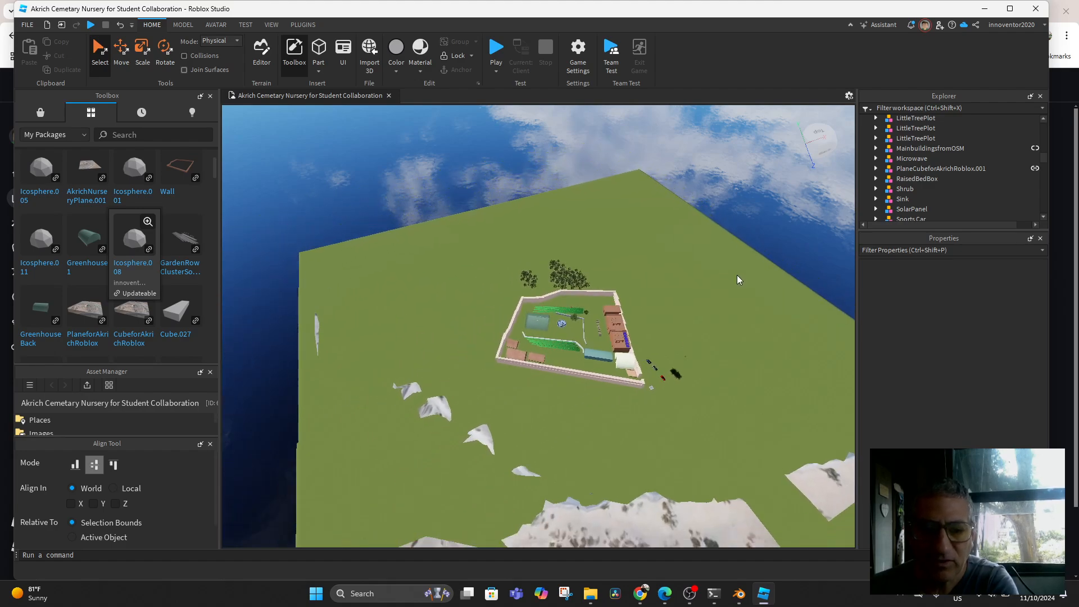
left_click(621, 522)
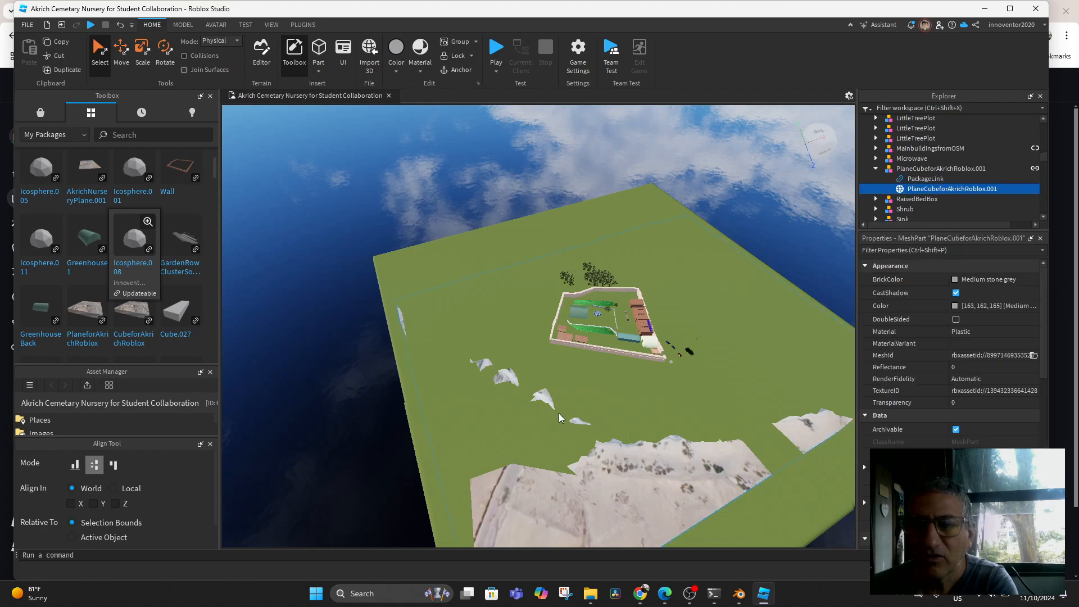
left_click(117, 49)
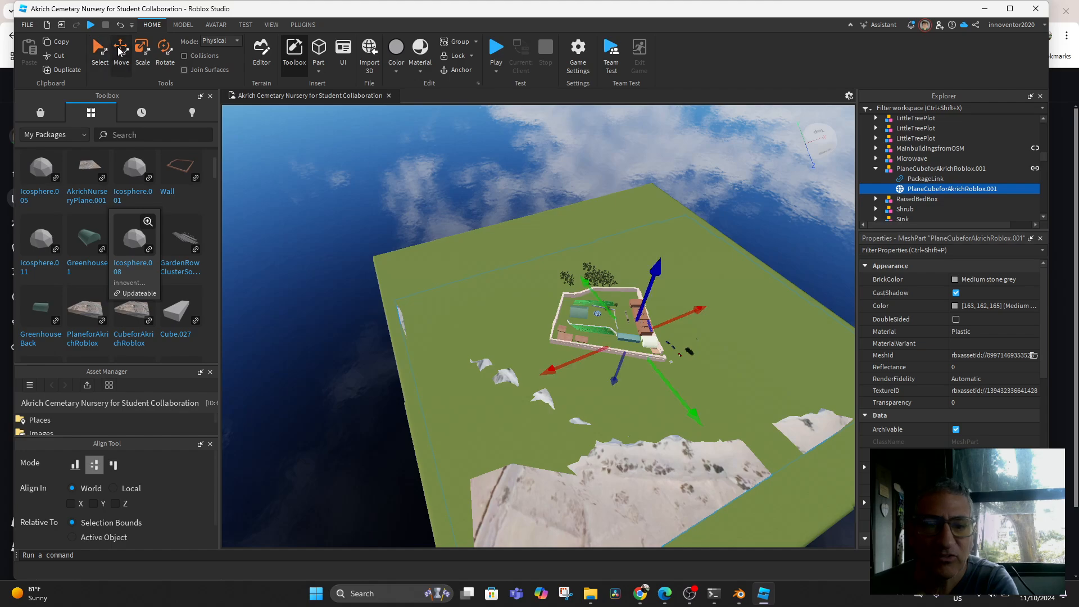
left_click_drag(653, 284, 725, 349)
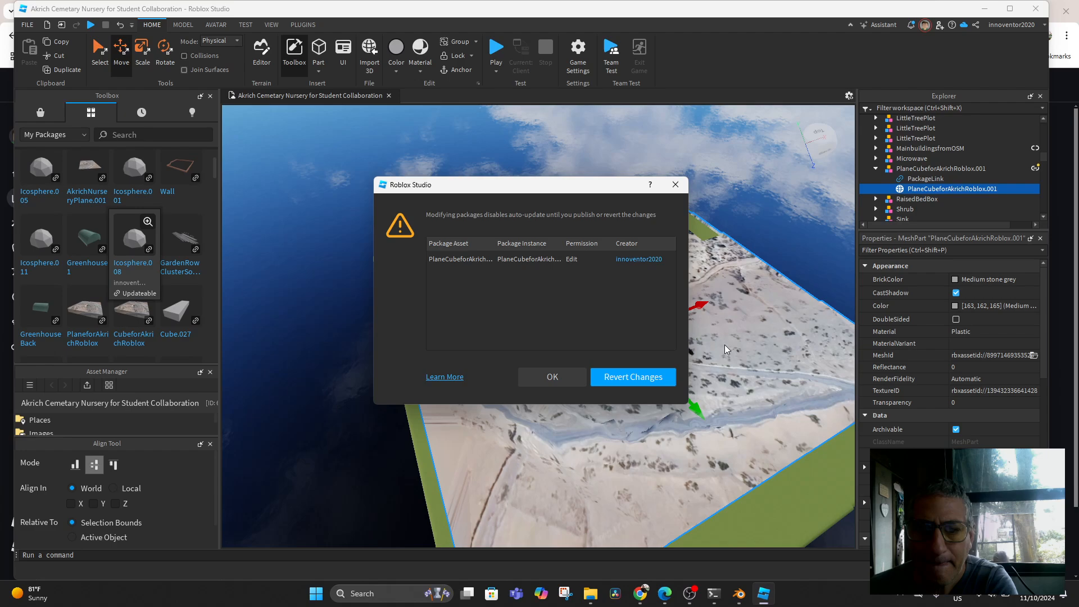
left_click(552, 377)
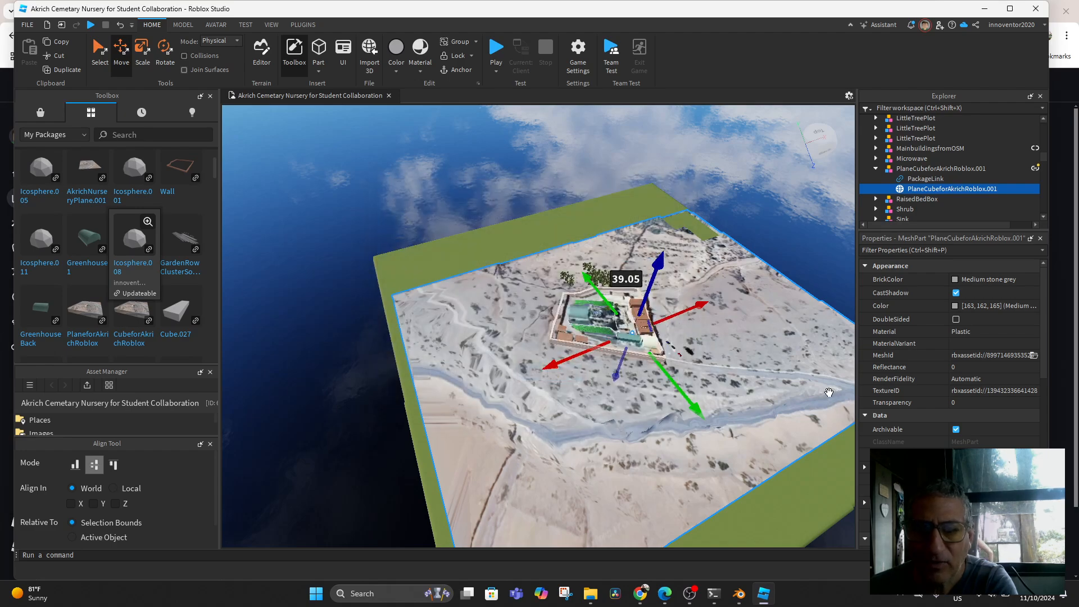
Step: Publish the changes made to the PlaneCubeforAkrichRoblox.001 model to its package
right_click(1033, 169)
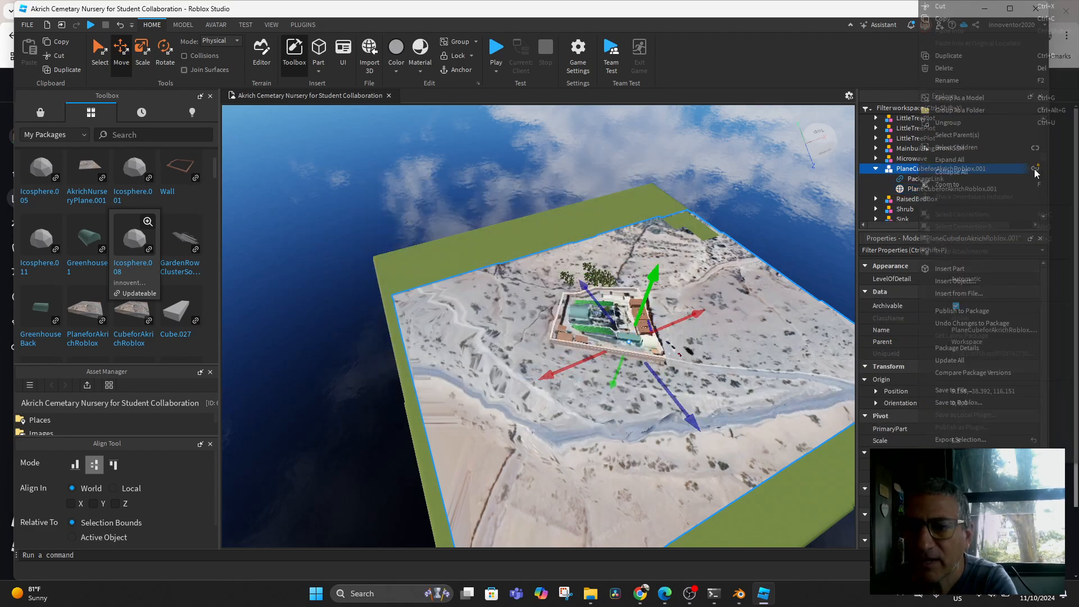
left_click(973, 312)
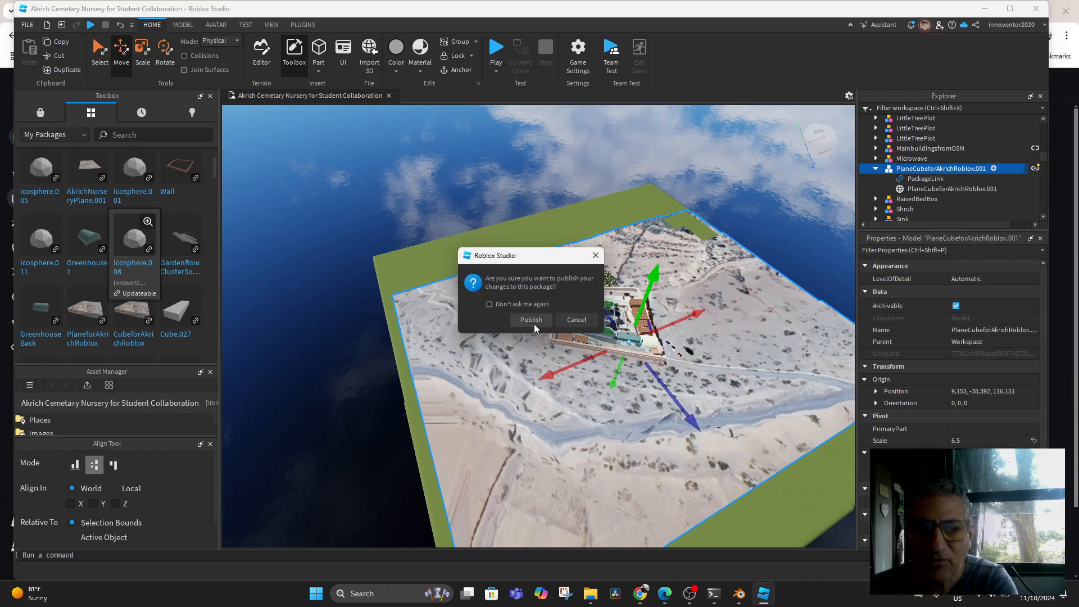
left_click(531, 320)
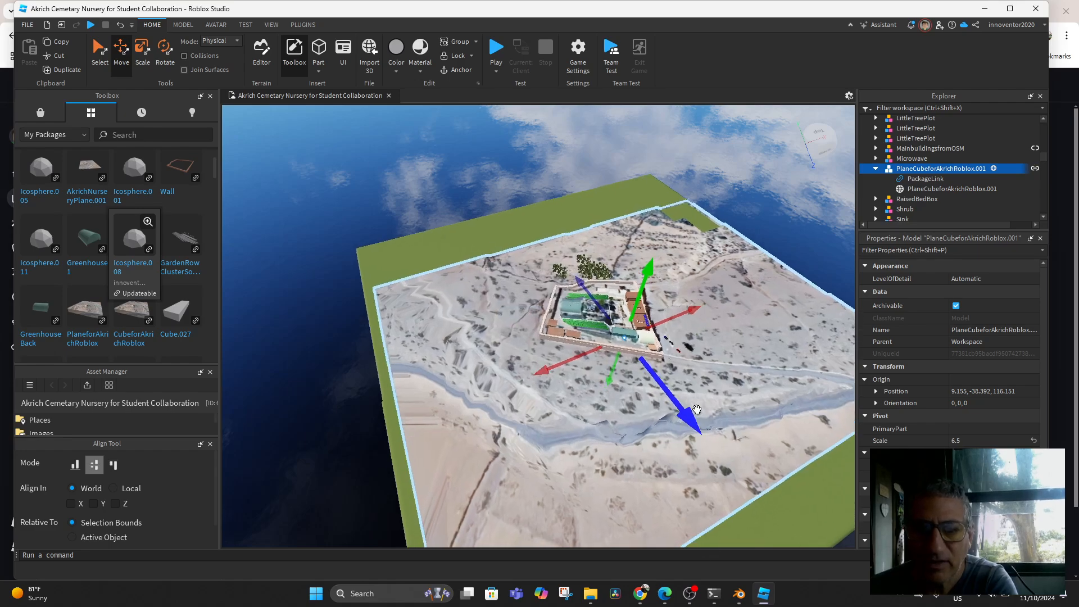
Step: Select the MainbuildingsfromOSM mesh and focus on it to inspect the raised terrain around the nursery
scroll(697, 409, "up", 1)
scroll(697, 410, "down", 3)
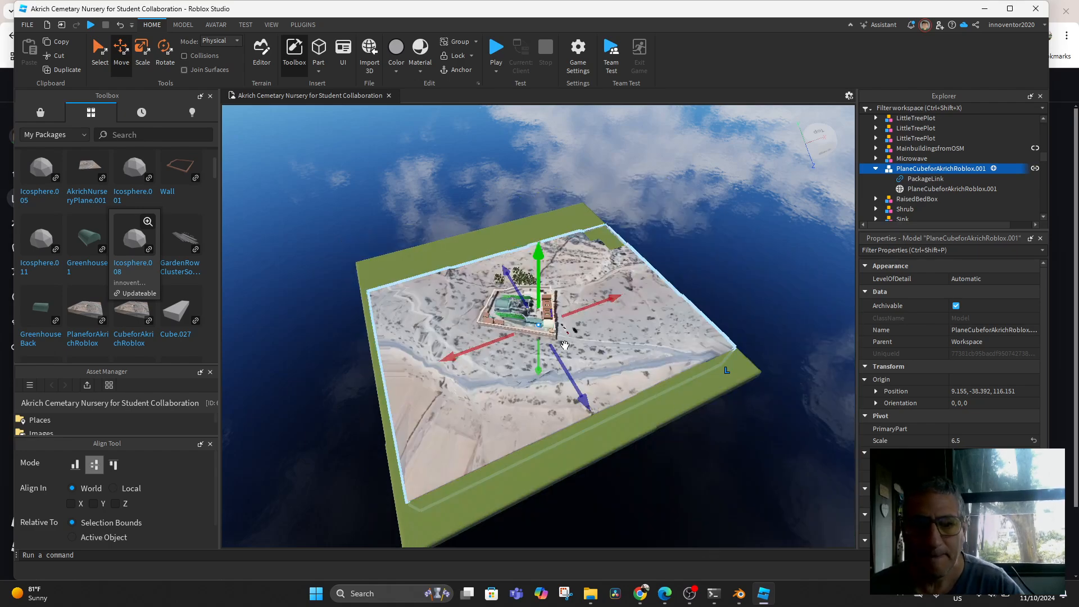
left_click(537, 313)
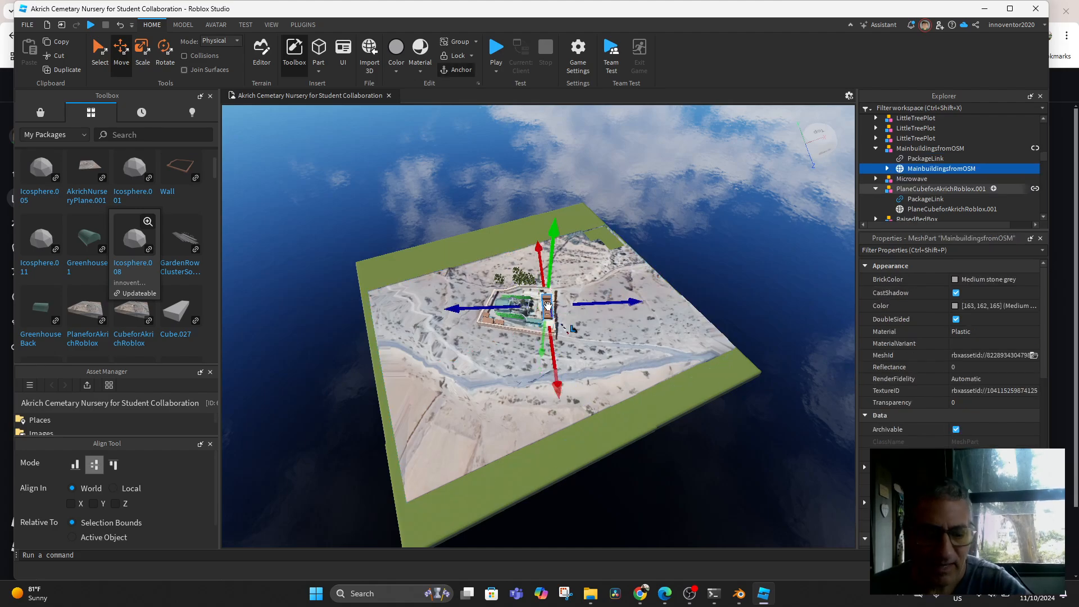
key("f")
right_click_drag(521, 408, 517, 308)
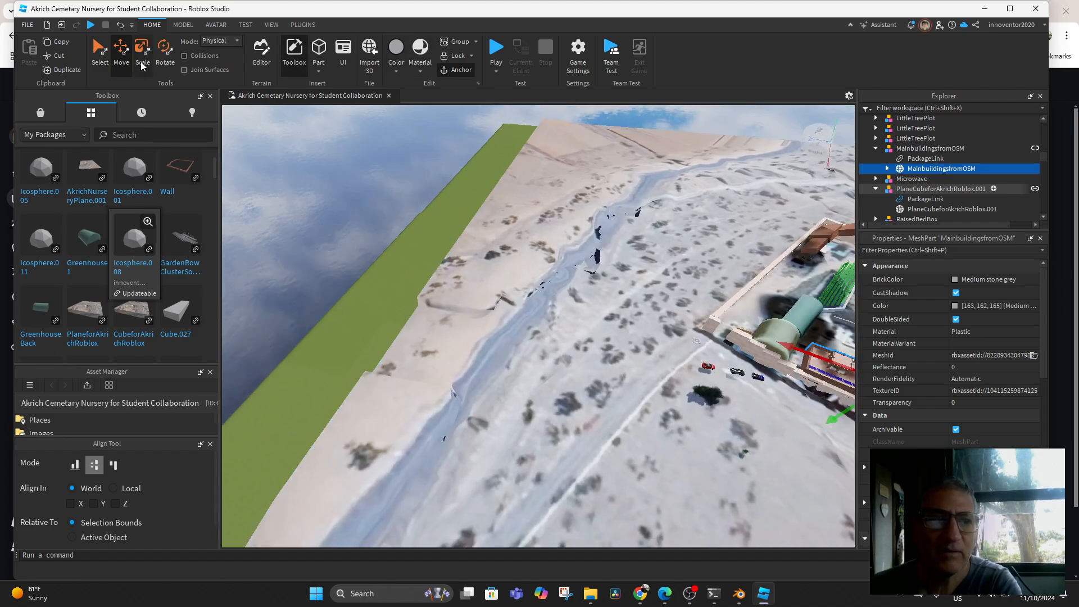
Step: Playtest the place, look around the spawn point and the nursery walls, and stop the test
left_click(499, 52)
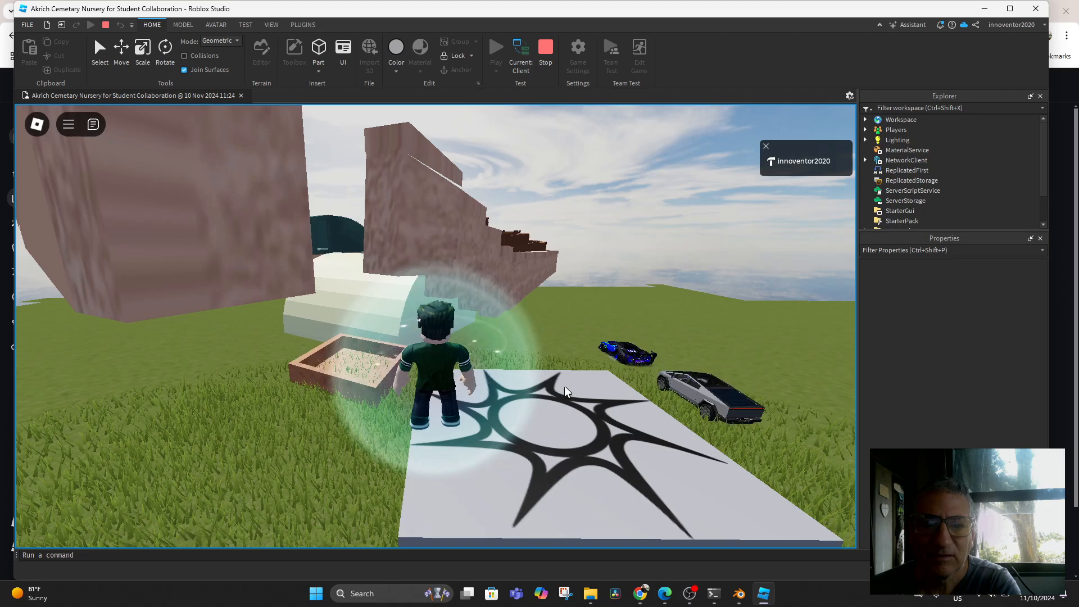
right_click_drag(536, 413, 574, 383)
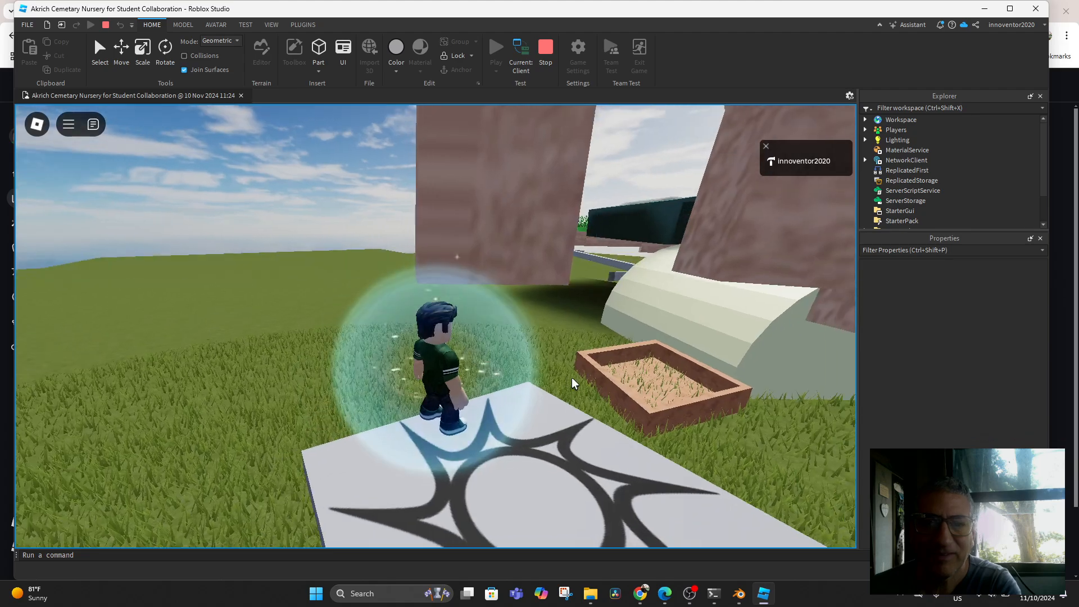
scroll(551, 358, "down", 10)
scroll(551, 358, "up", 5)
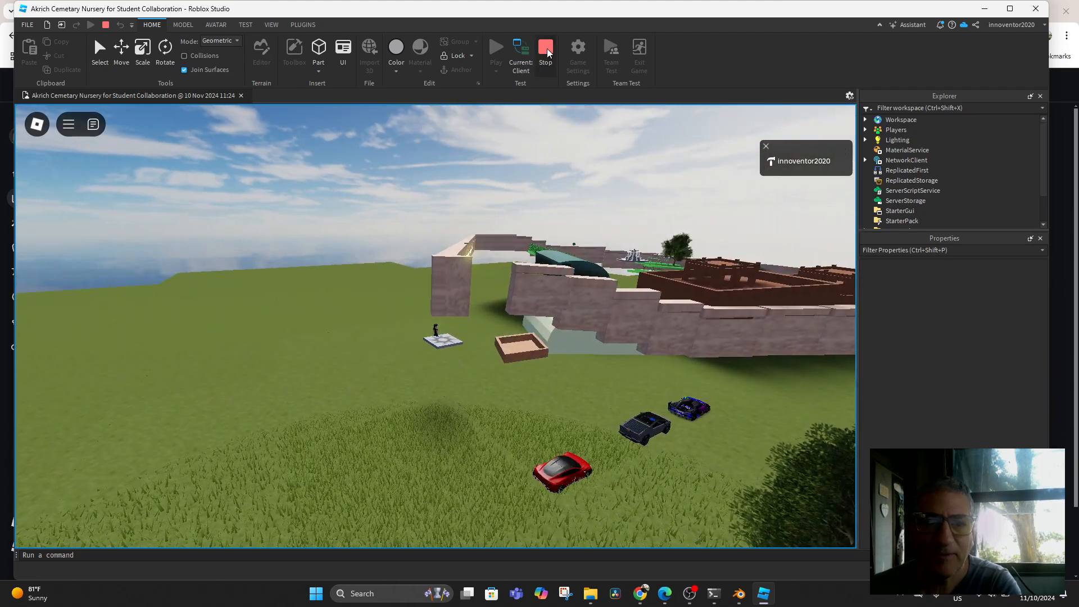
left_click(548, 53)
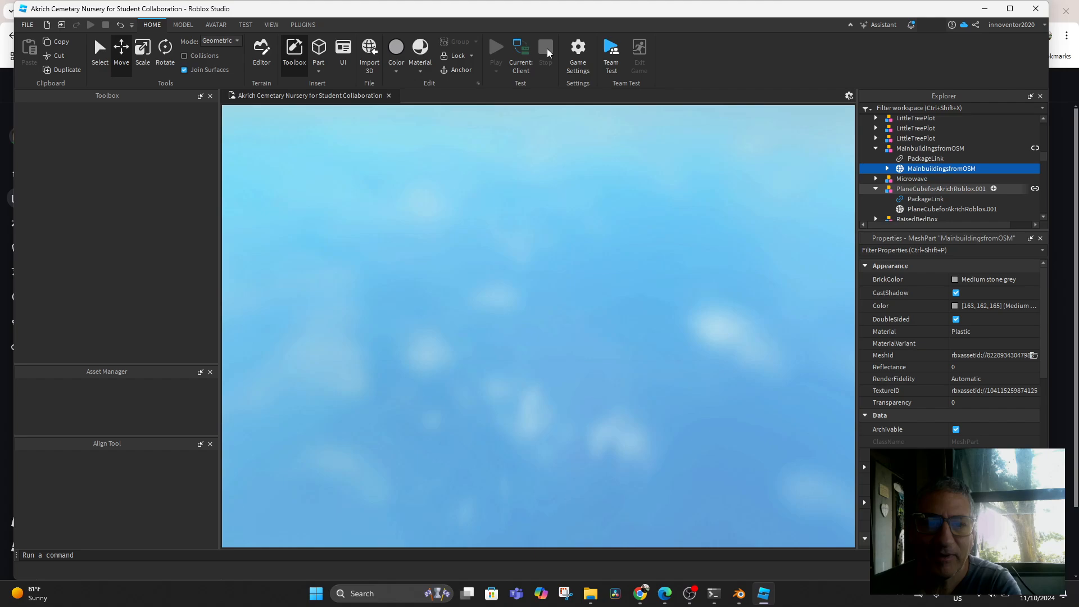
middle_click_drag(573, 305, 560, 344)
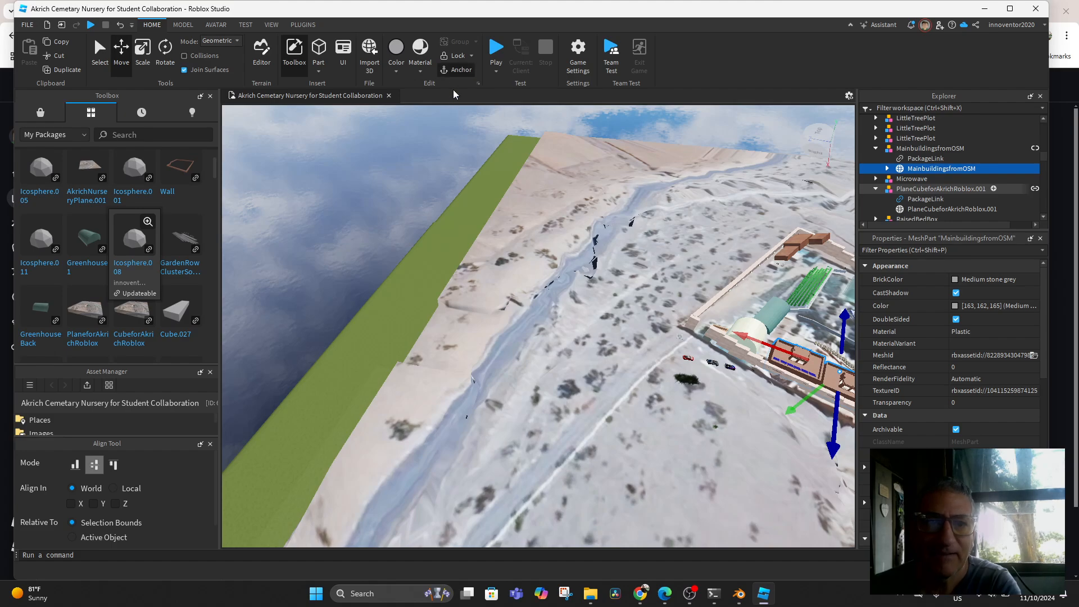
Step: Lock the PlaneCubeforAkrichRoblox.001 terrain mesh, accepting the package modification, and publish the change to its package
left_click(457, 57)
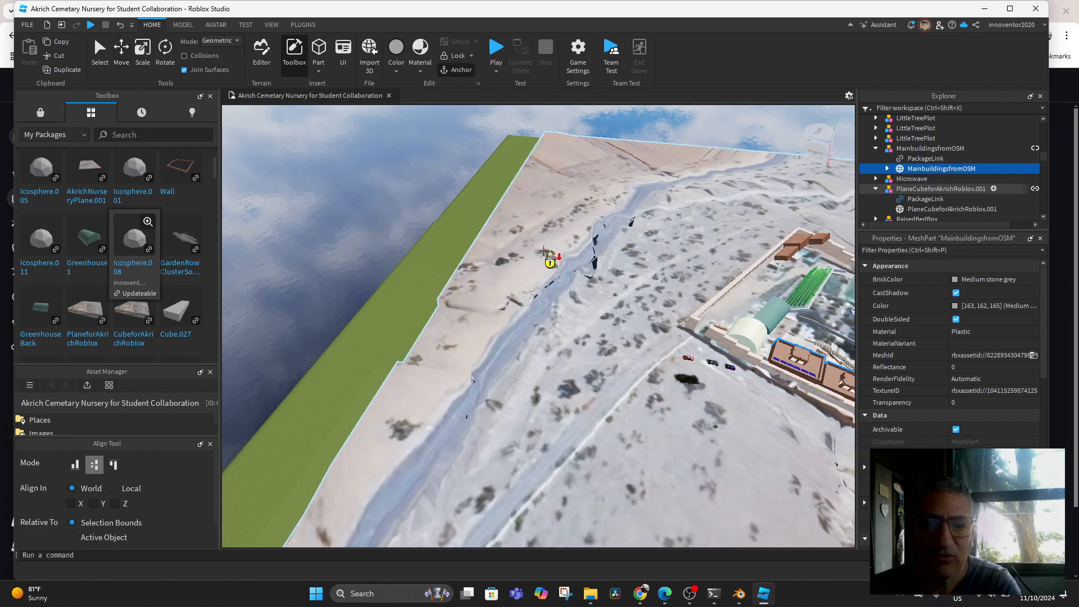
left_click(544, 253)
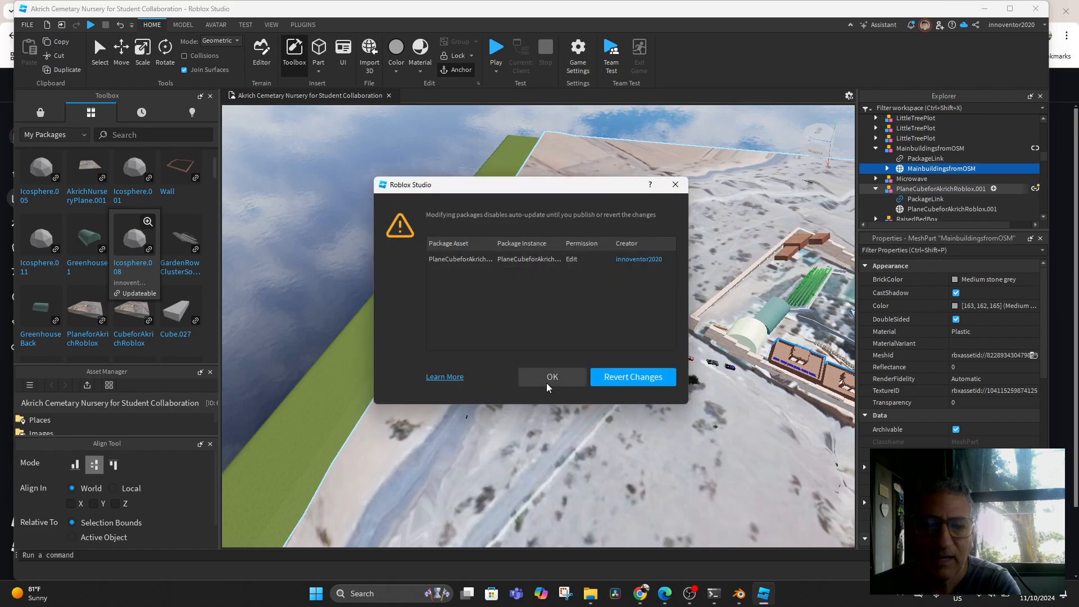
left_click(550, 378)
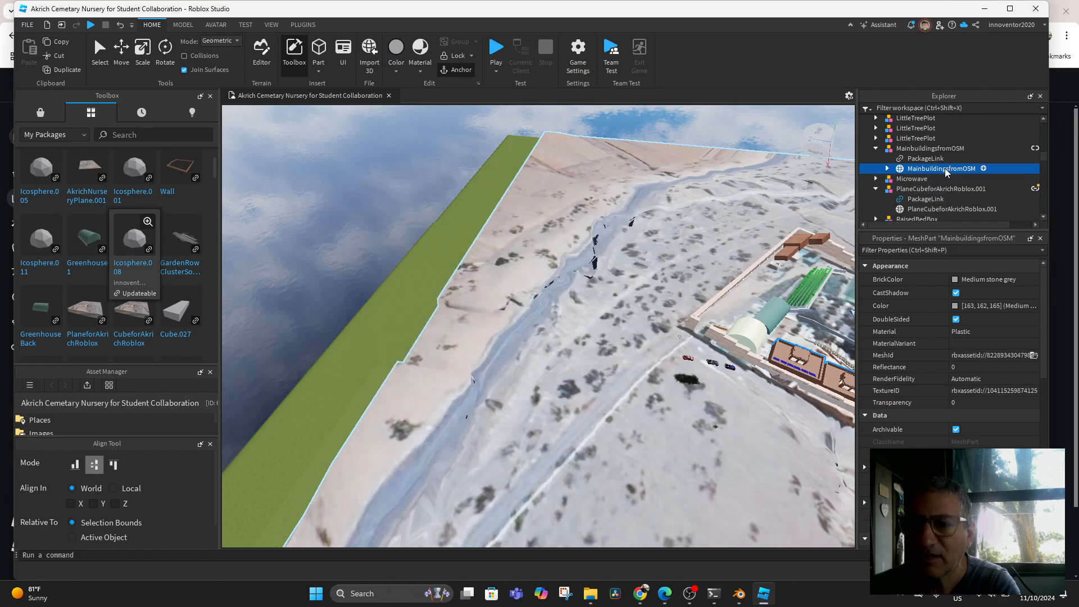
right_click(1037, 192)
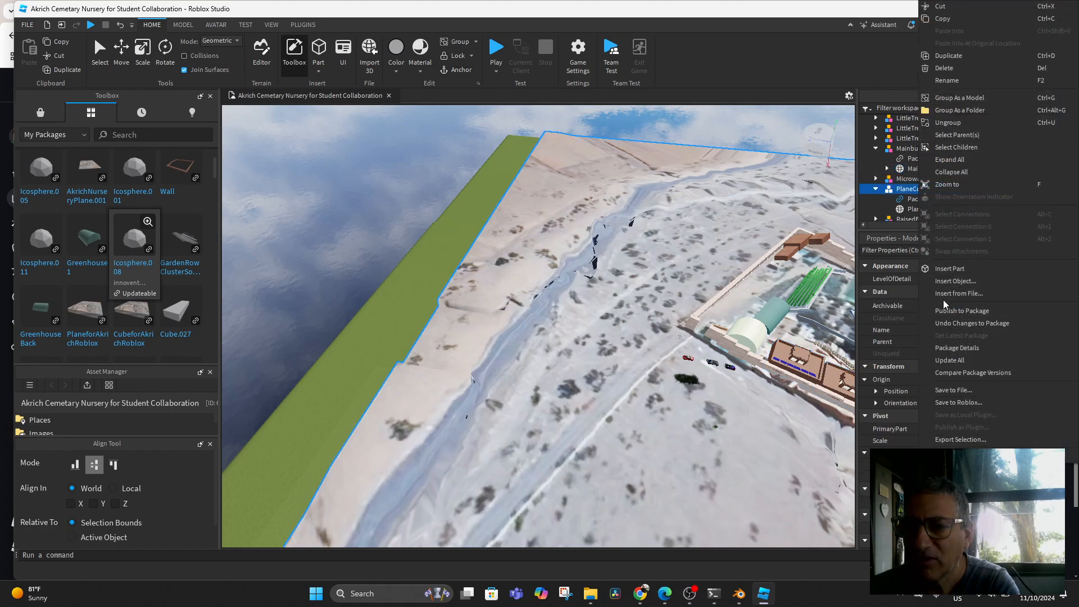
left_click(954, 311)
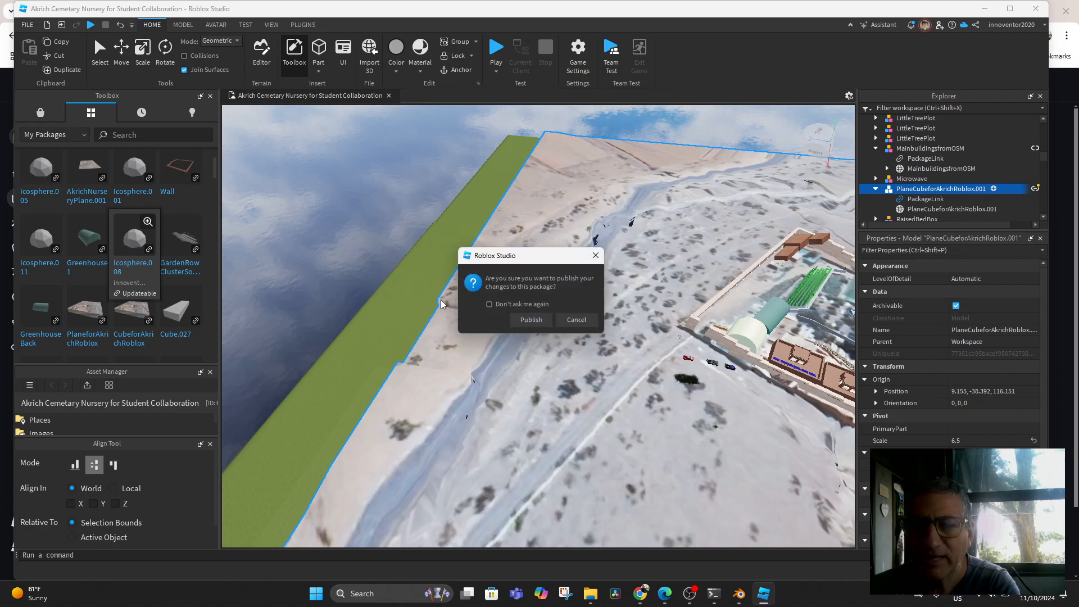
left_click(531, 319)
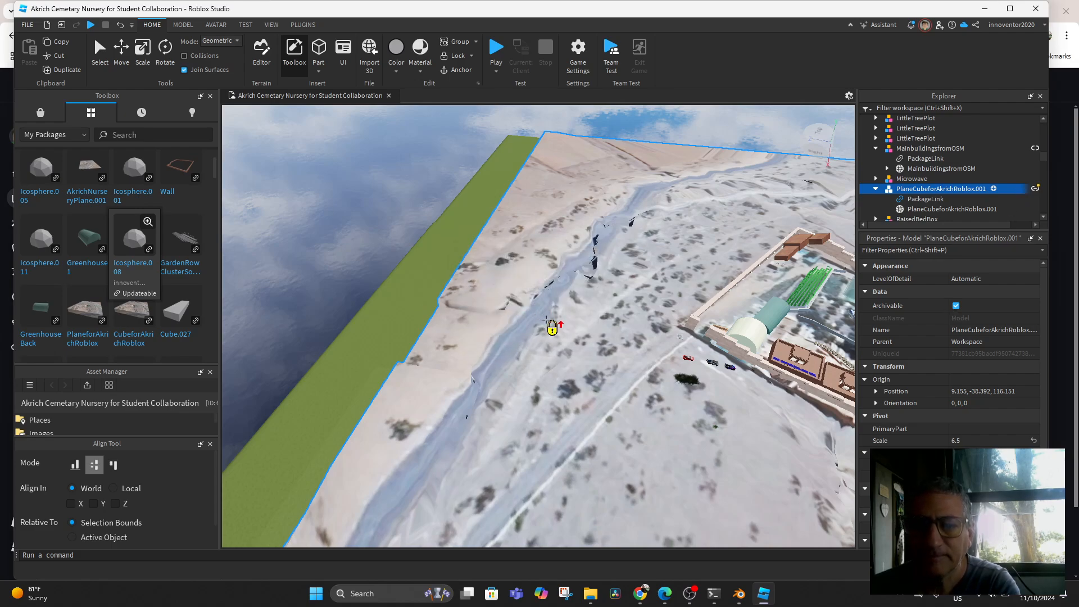
Step: Playtest the place, examine the green ground, spawn point and nursery walls from near and far, and stop the test
left_click(498, 51)
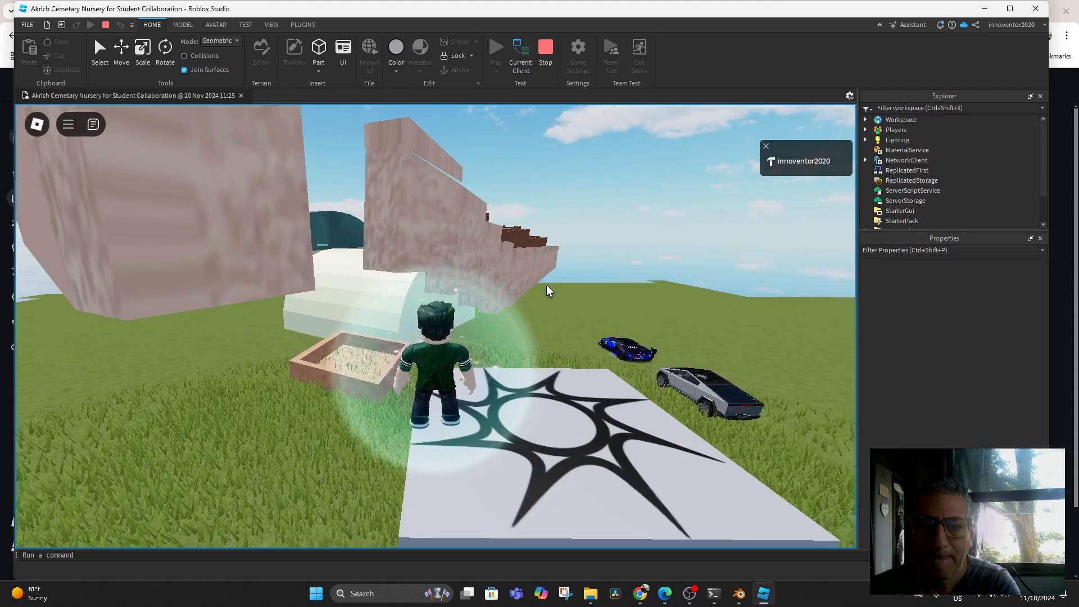
right_click_drag(546, 289, 541, 297)
scroll(548, 291, "down", 10)
scroll(542, 298, "down", 8)
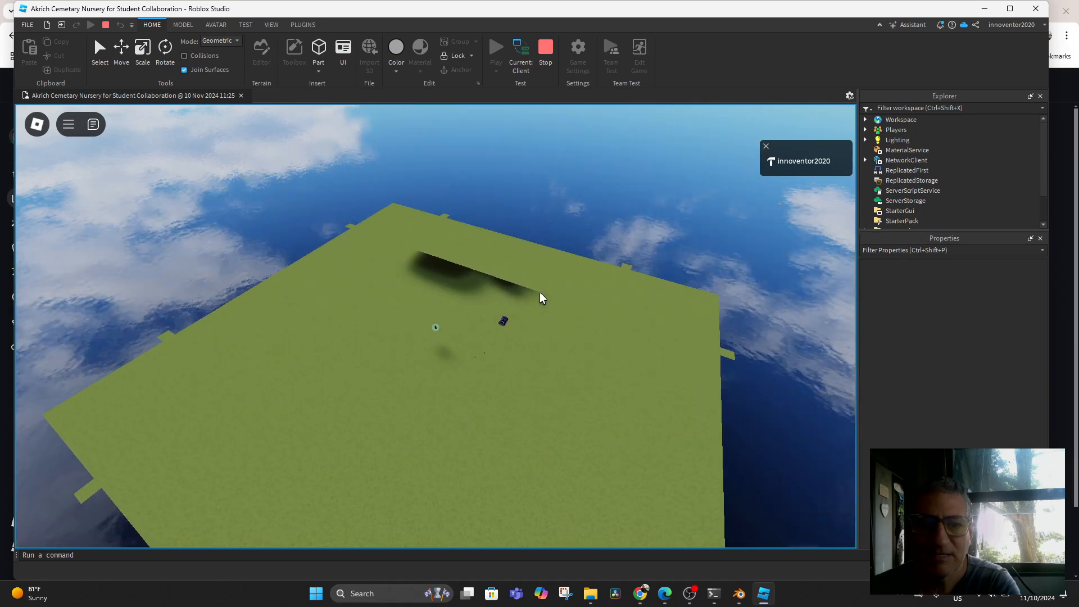
scroll(540, 297, "up", 8)
scroll(541, 298, "up", 8)
scroll(540, 298, "down", 8)
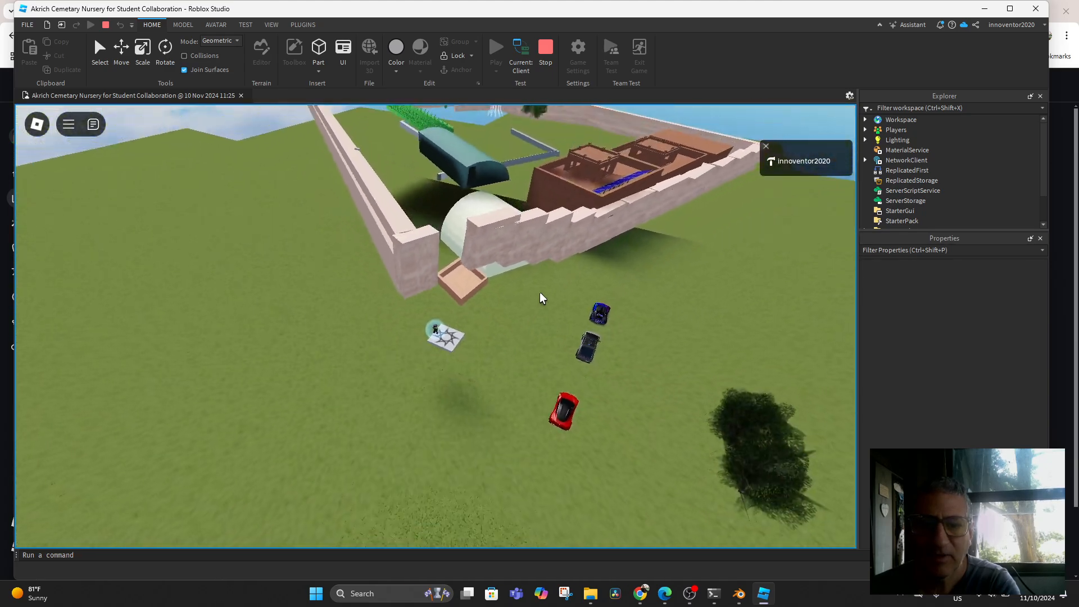
scroll(541, 298, "down", 5)
scroll(541, 298, "up", 5)
scroll(541, 297, "down", 10)
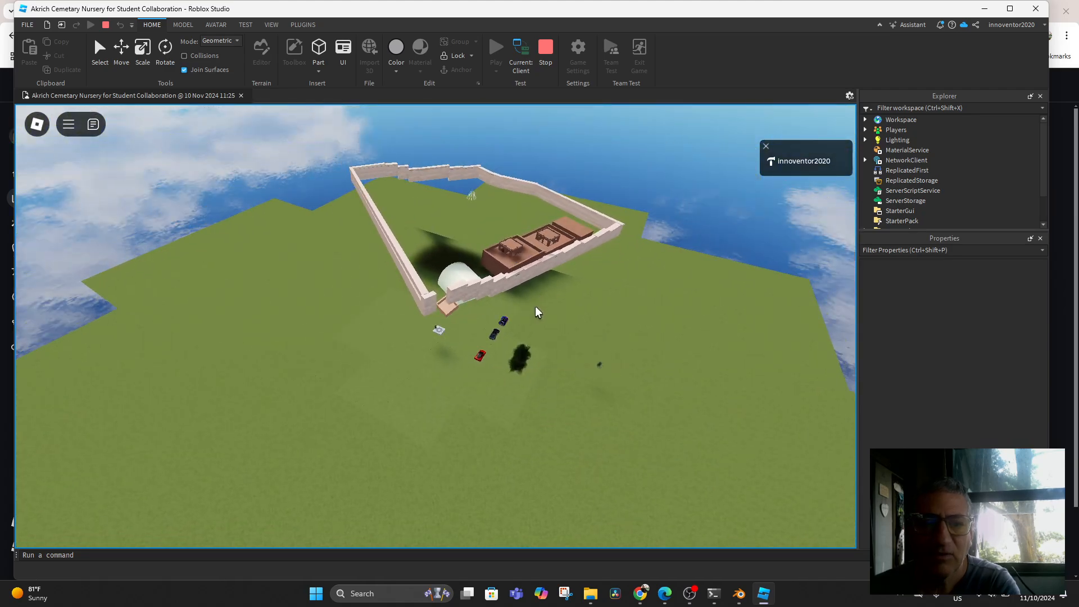
right_click_drag(538, 312, 553, 295)
scroll(551, 294, "up", 8)
scroll(552, 294, "down", 8)
scroll(954, 180, "down", 2)
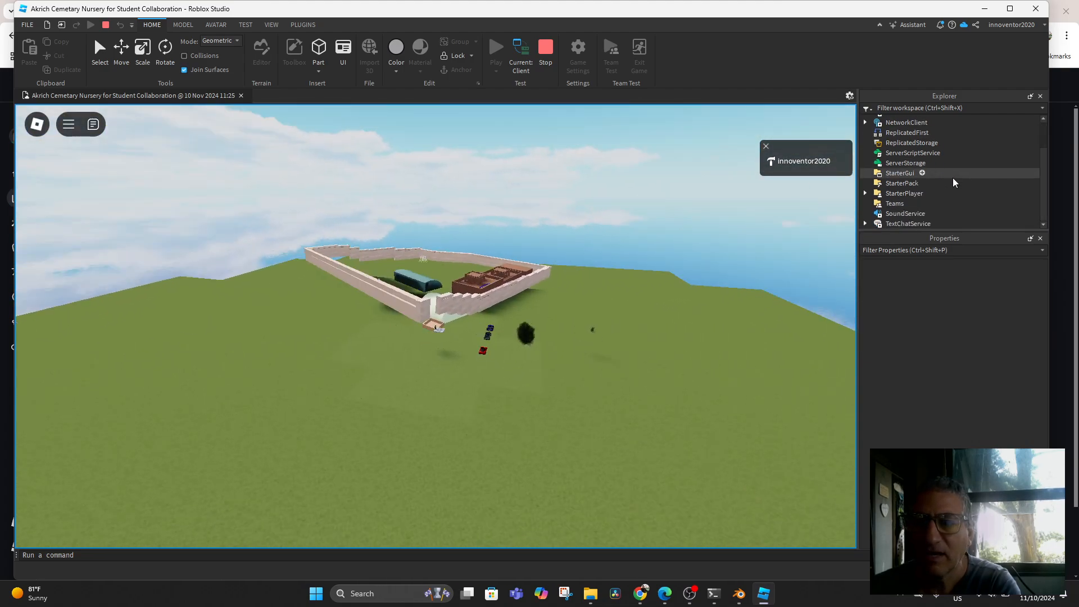
scroll(953, 181, "up", 2)
left_click(546, 51)
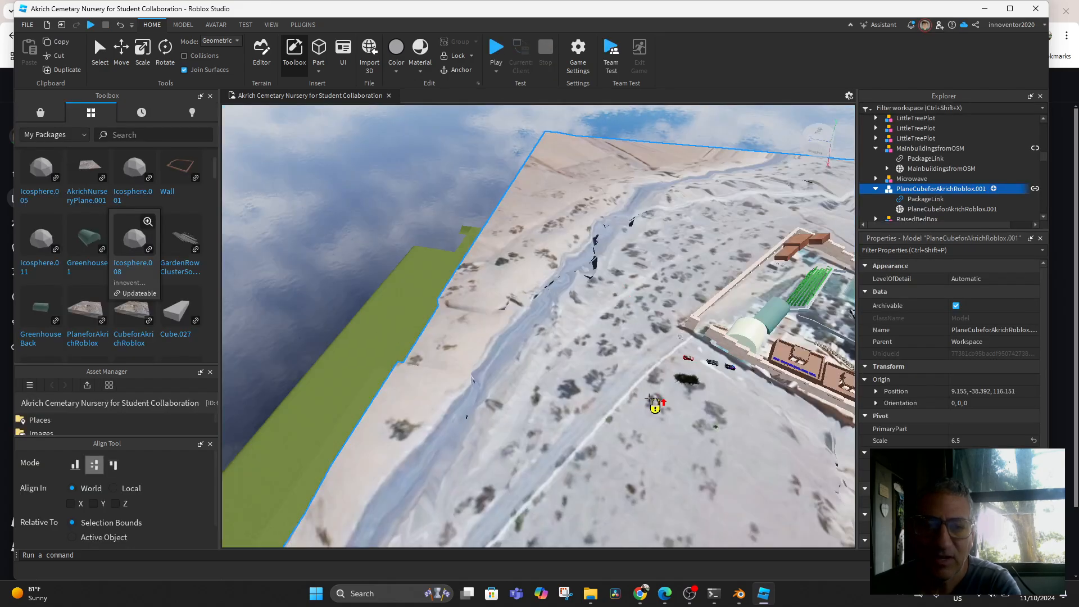
Step: Unlock the PlaneCubeforAkrichRoblox.001 terrain mesh and accept the package modification
right_click_drag(655, 404, 699, 375)
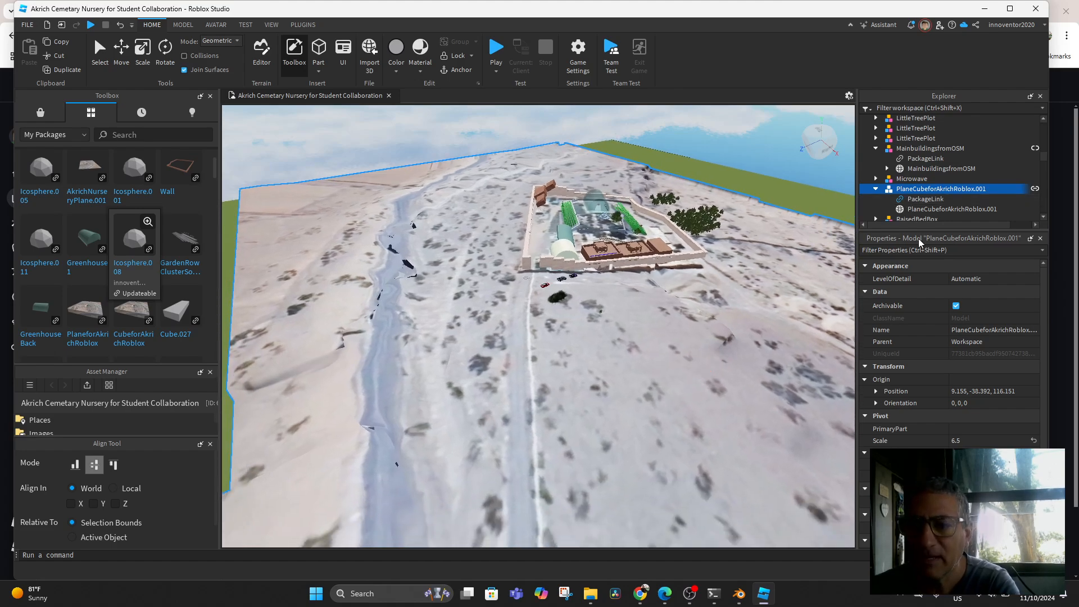
scroll(968, 386, "down", 1)
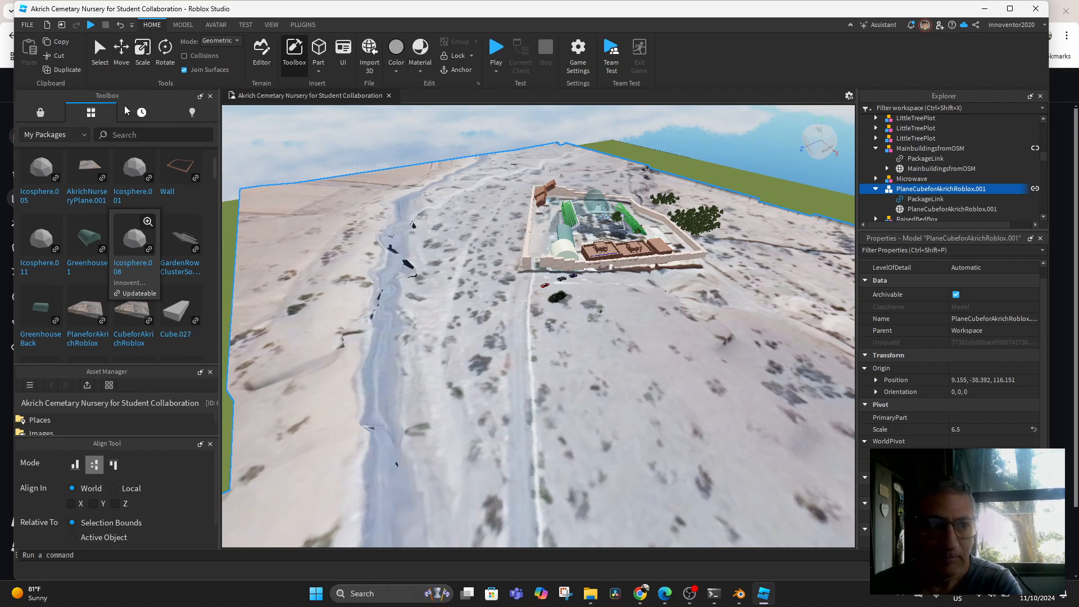
left_click(493, 222)
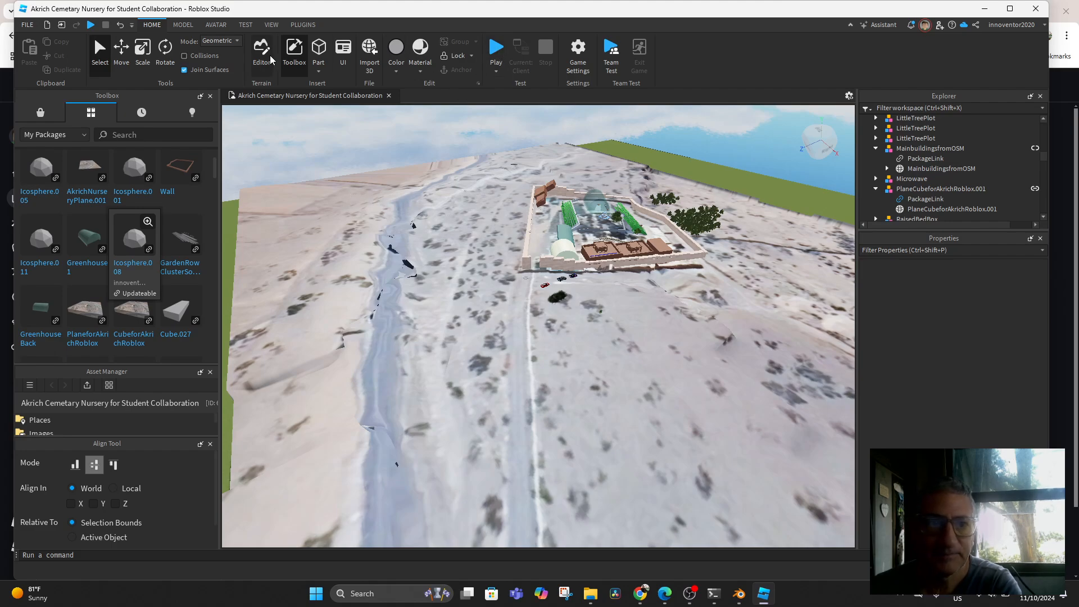
left_click(456, 56)
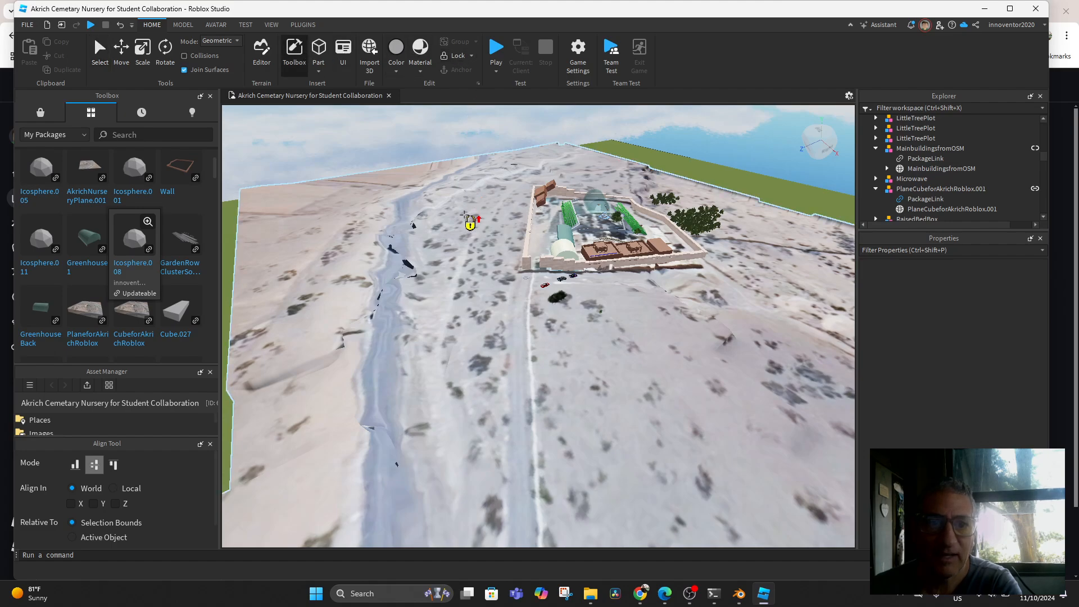
left_click(465, 215)
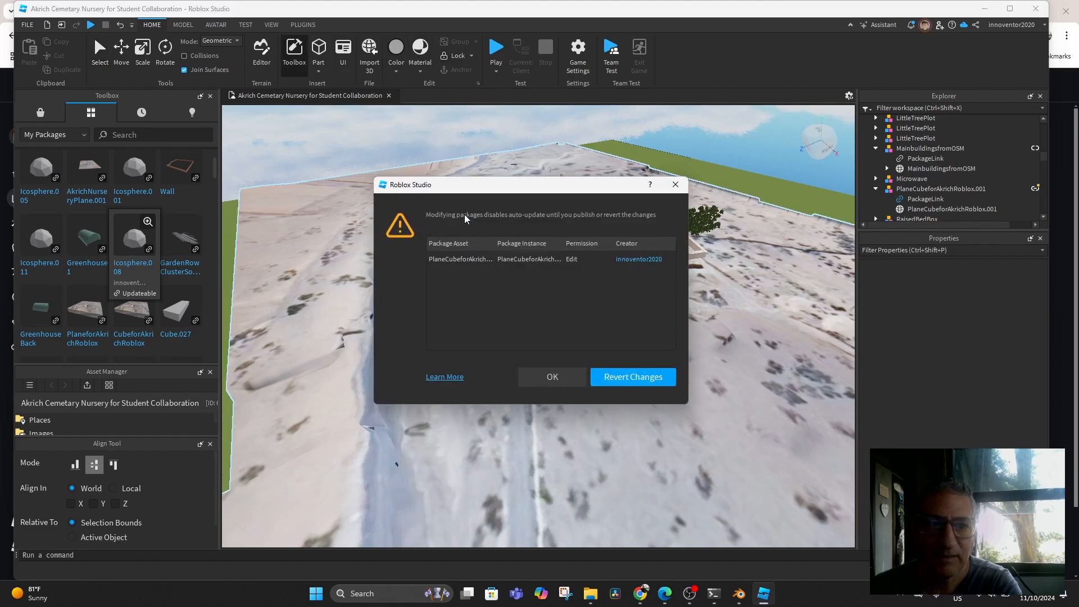
left_click(552, 378)
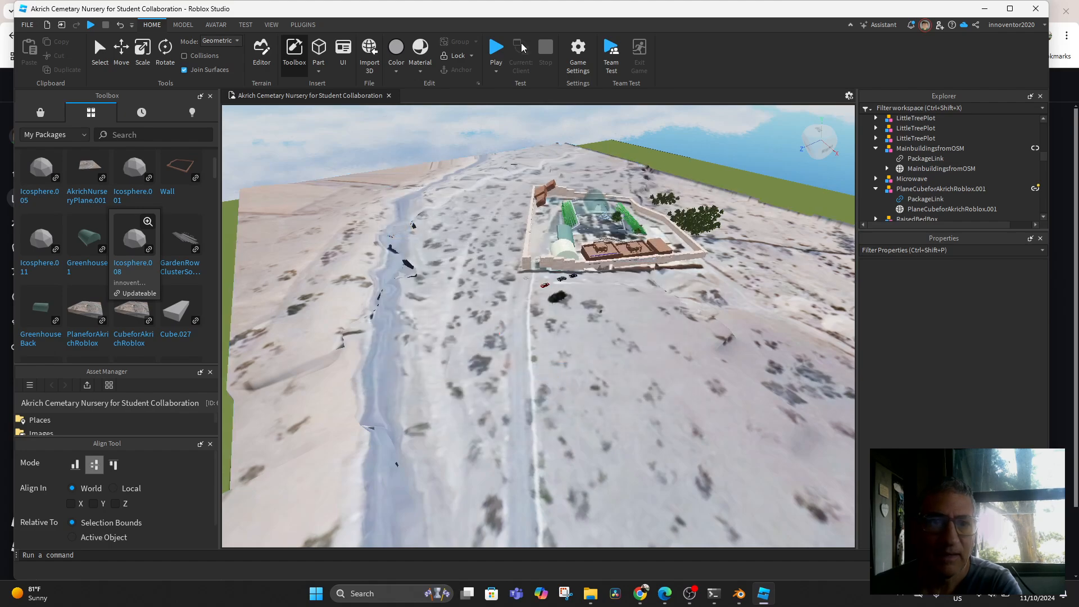
Step: Select the PlaneCubeforAkrichRoblox.001 mesh inside its model and set its CollisionFidelity to PreciseConvexDecomposition
left_click(96, 51)
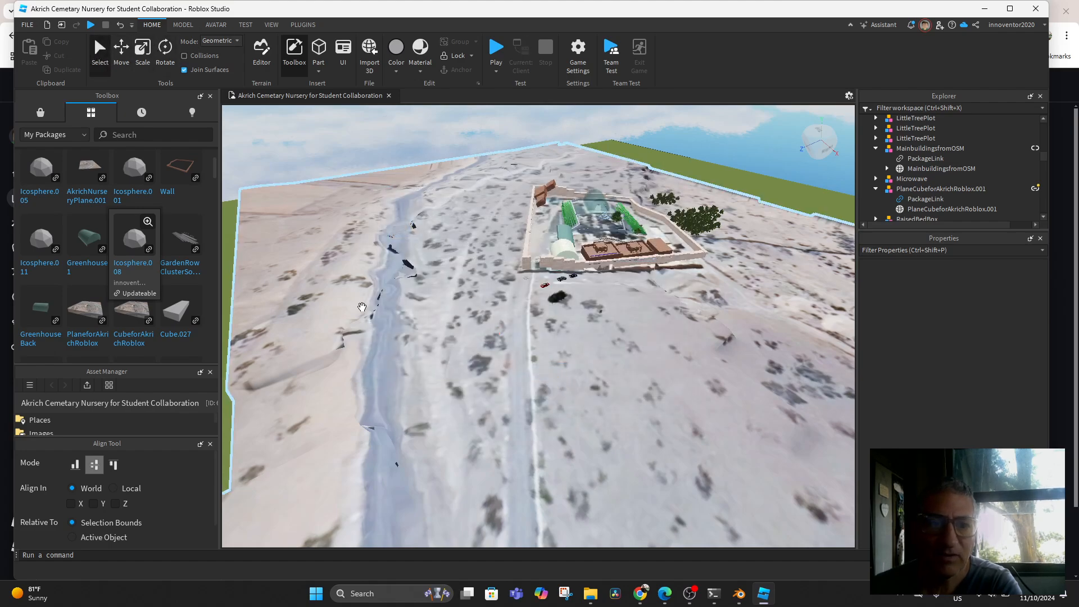
left_click(433, 327)
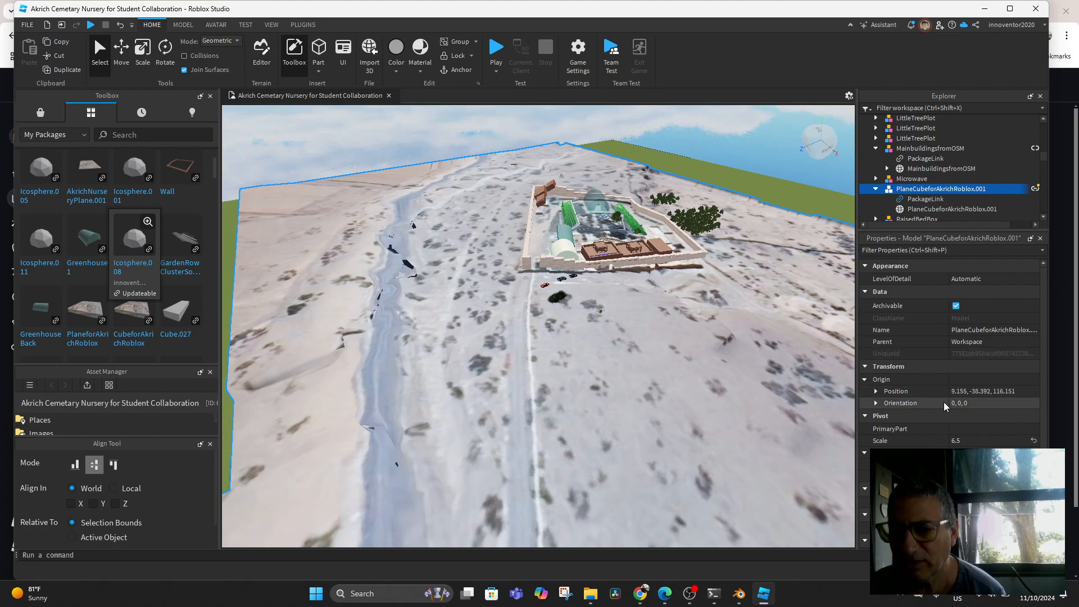
scroll(944, 407, "down", 1)
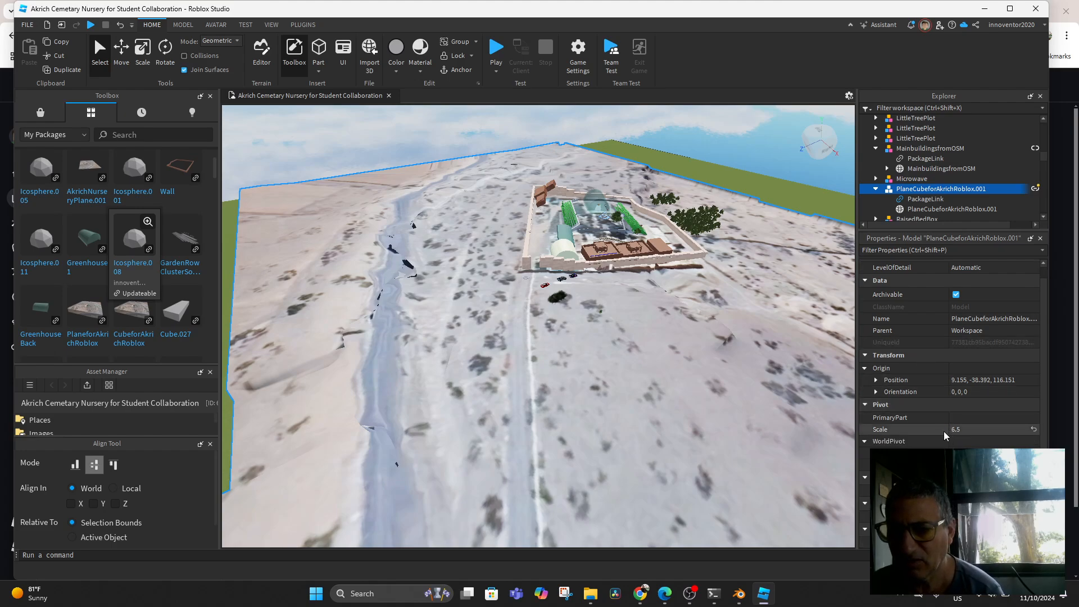
scroll(946, 445, "up", 1)
key("Down")
key("Down")
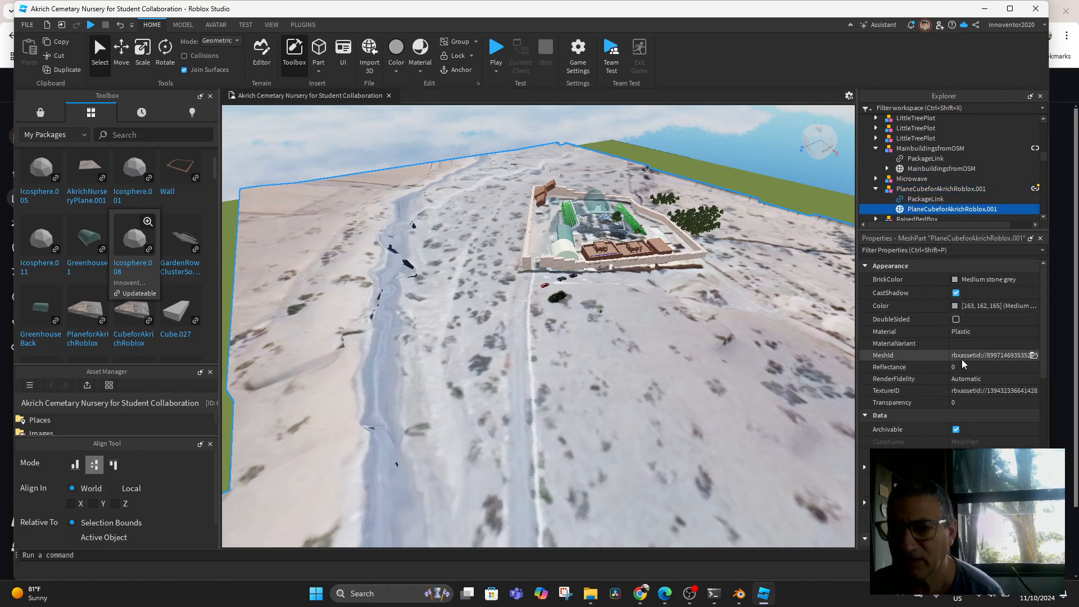
scroll(963, 373, "down", 3)
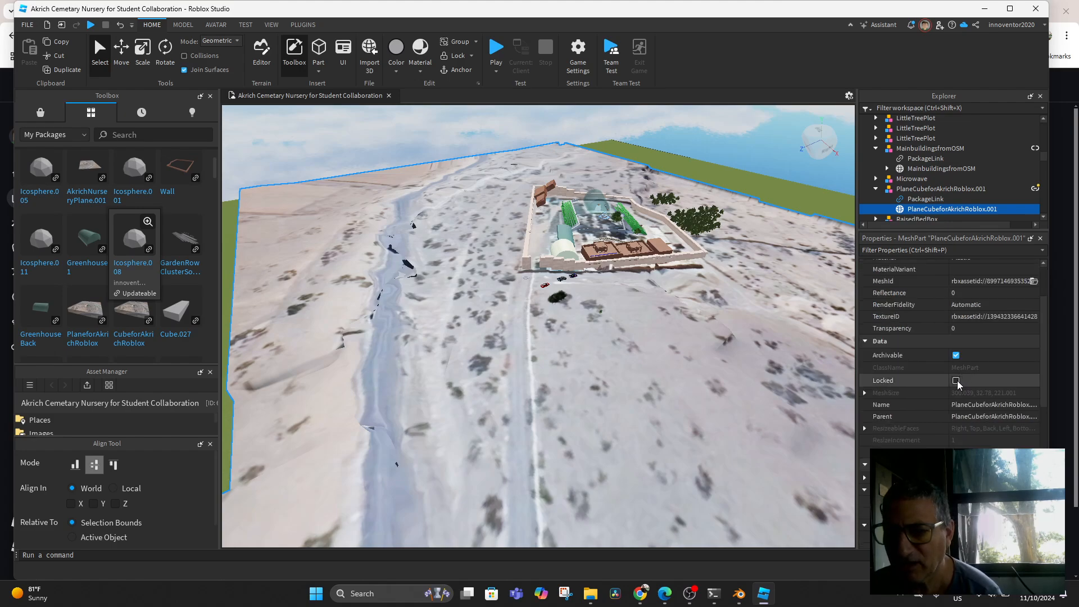
scroll(958, 384, "down", 6)
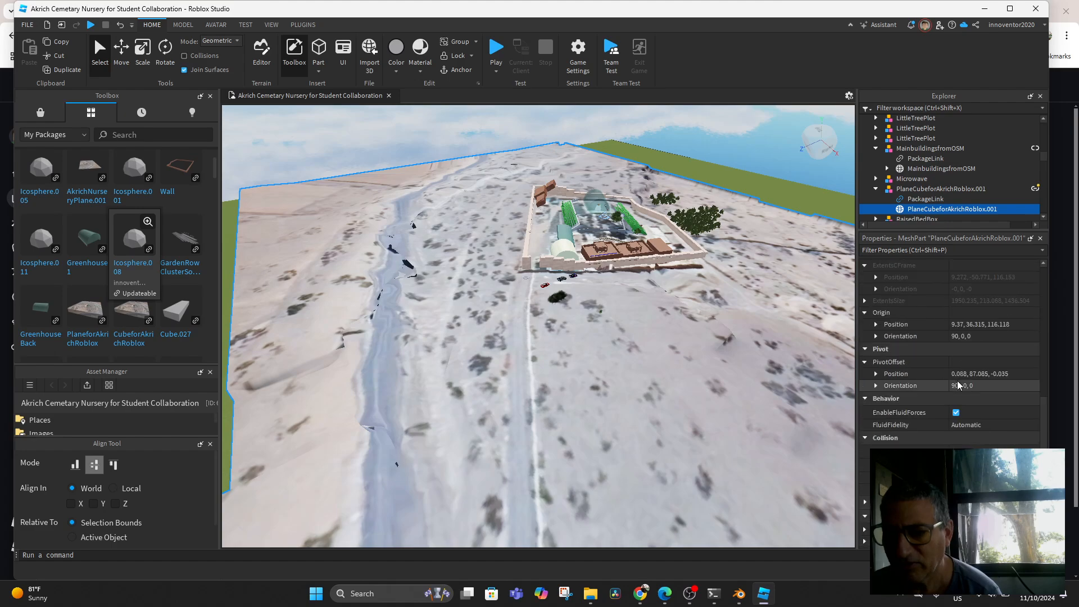
scroll(958, 385, "down", 3)
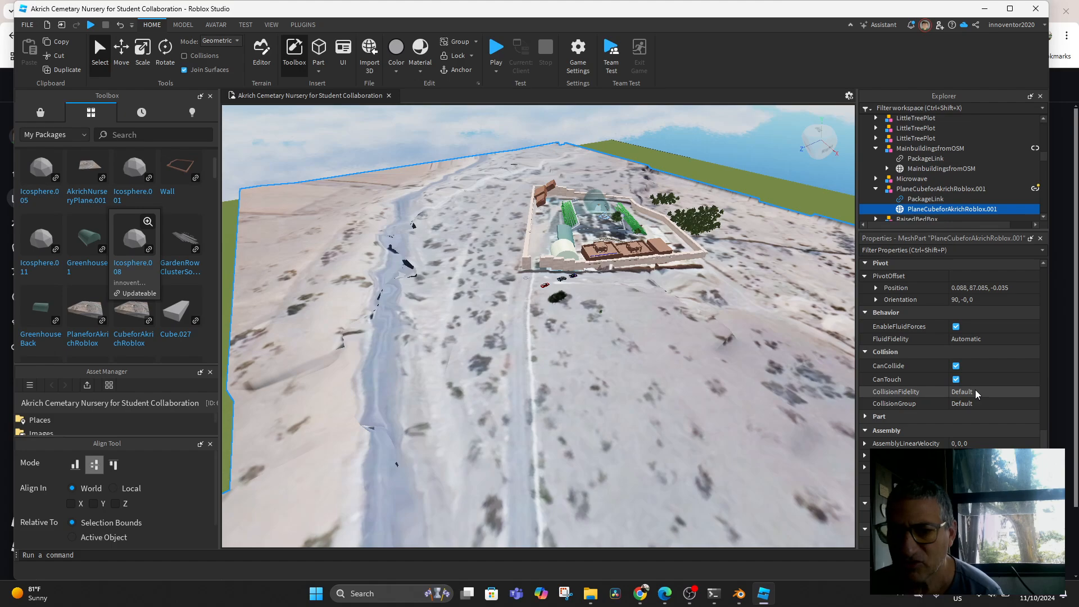
left_click(975, 392)
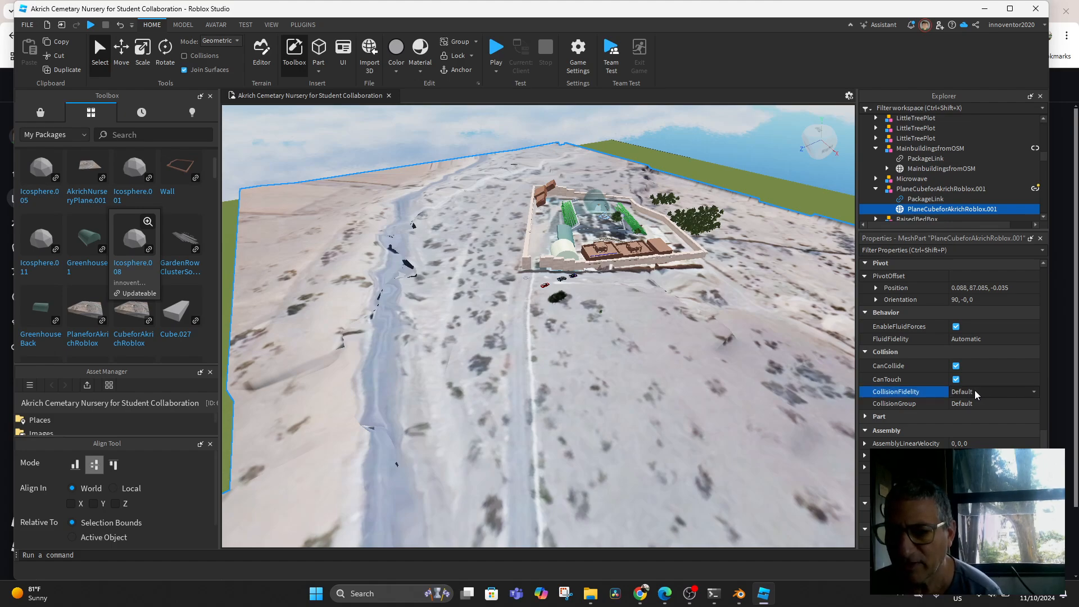
left_click(1032, 393)
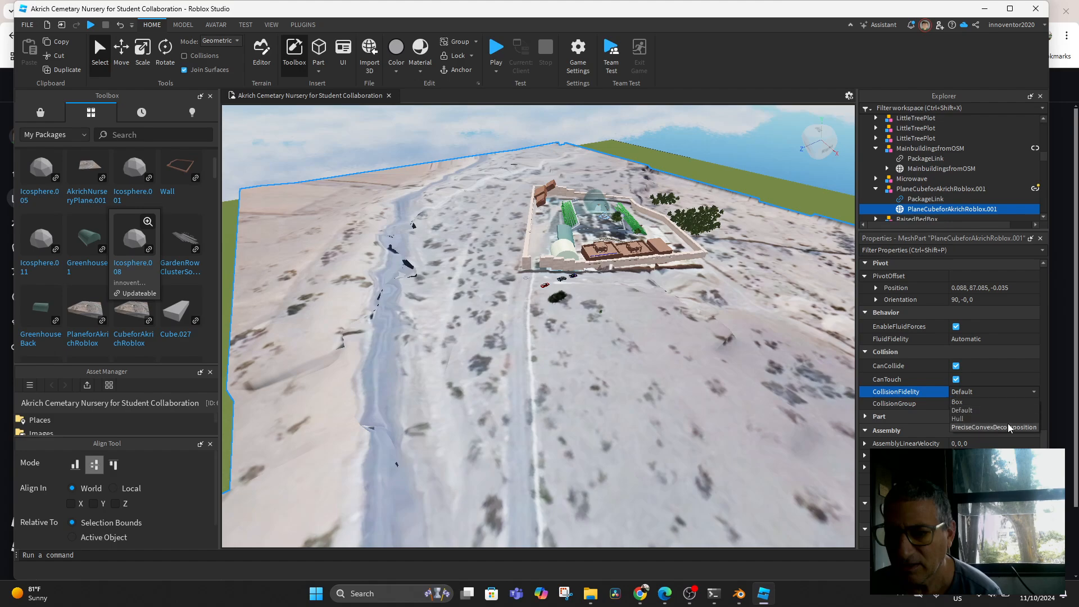
left_click(994, 428)
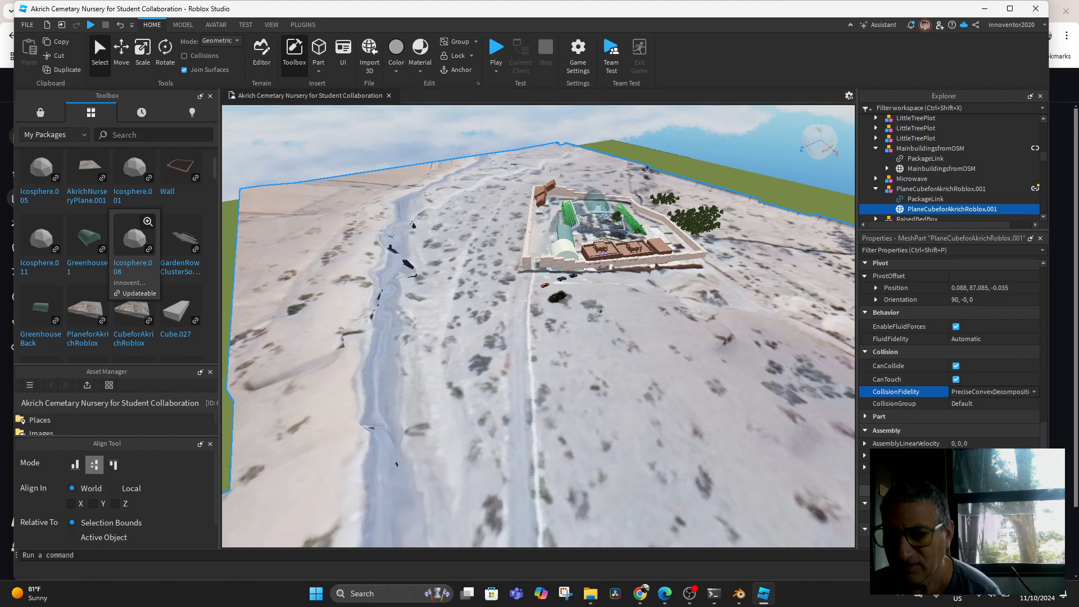
Step: Review the properties of the terrain mesh, its PackageLink and the parent PlaneCubeforAkrichRoblox.001 model
scroll(965, 358, "up", 3)
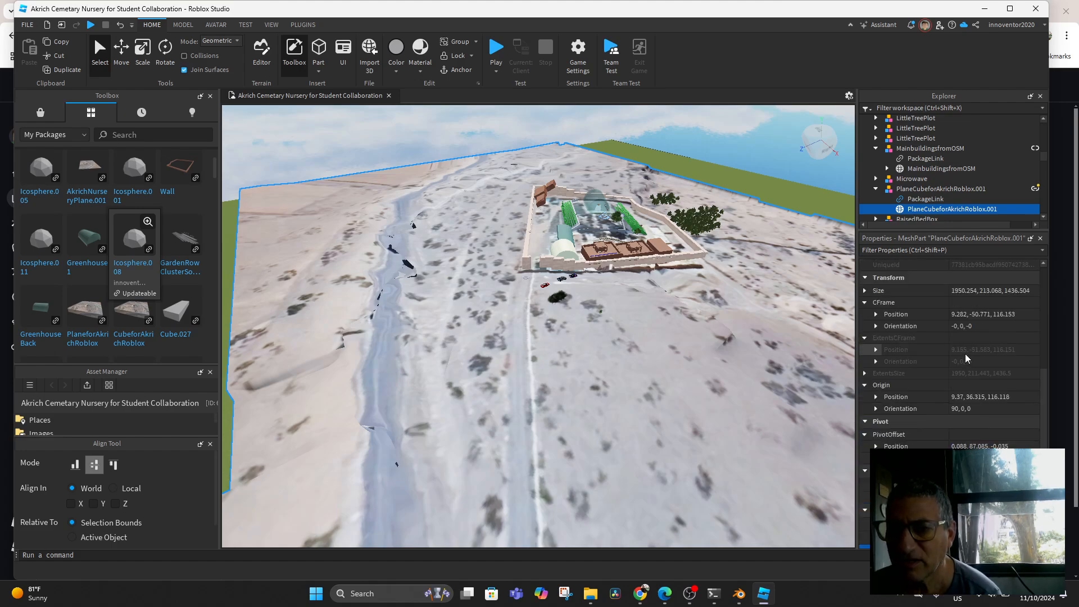
scroll(966, 358, "up", 4)
scroll(965, 358, "up", 3)
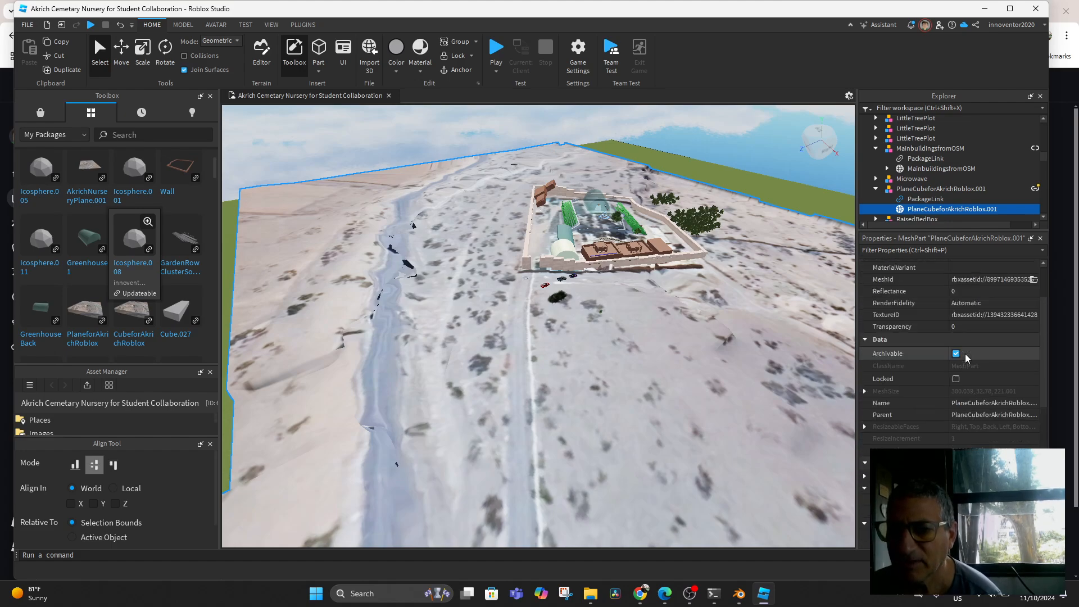
scroll(966, 358, "up", 3)
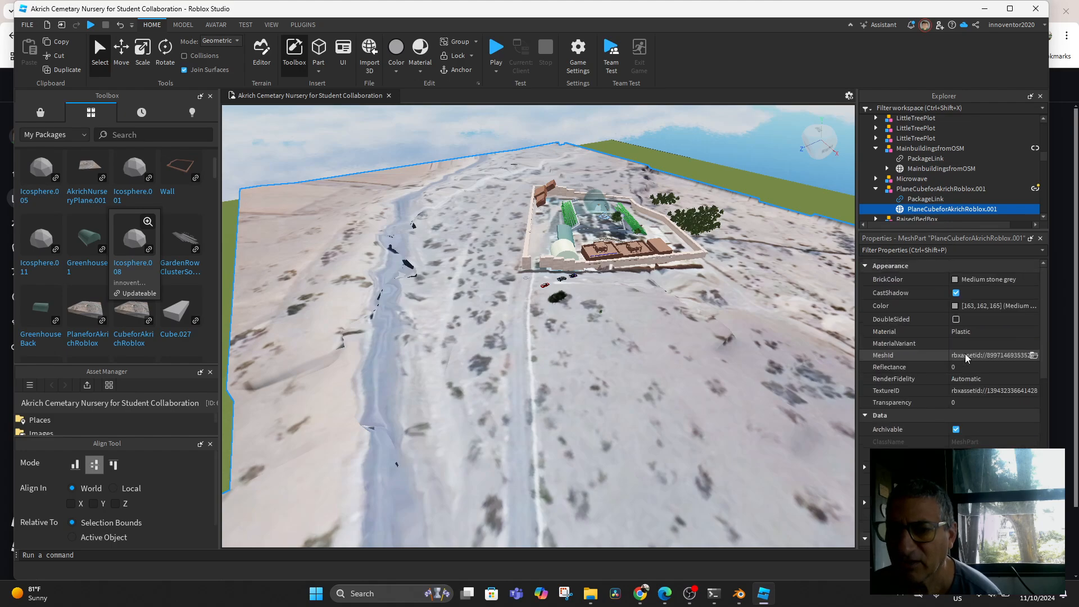
left_click(934, 200)
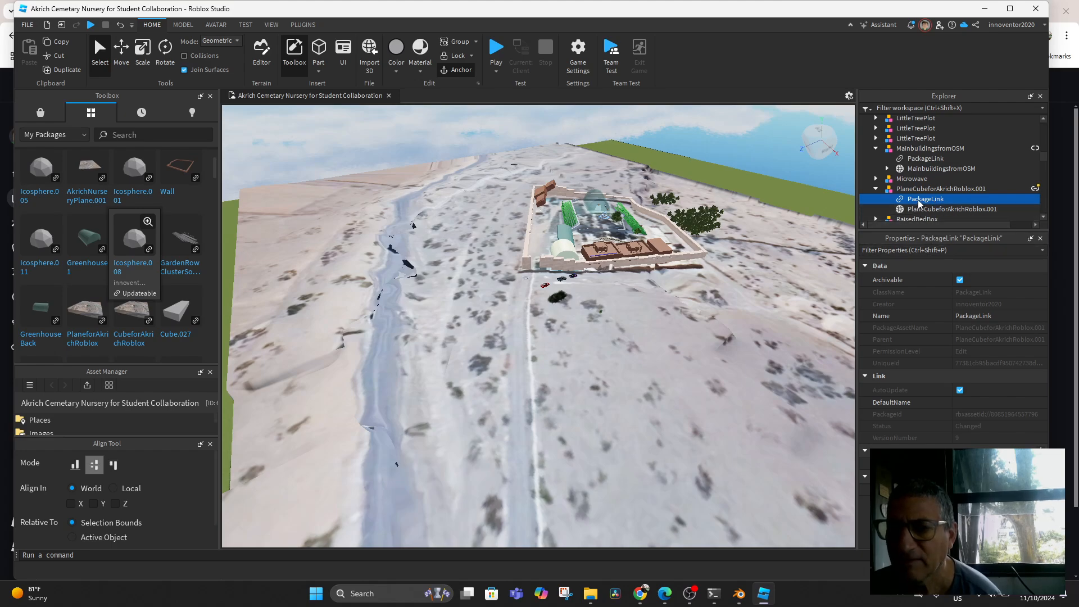
left_click(928, 190)
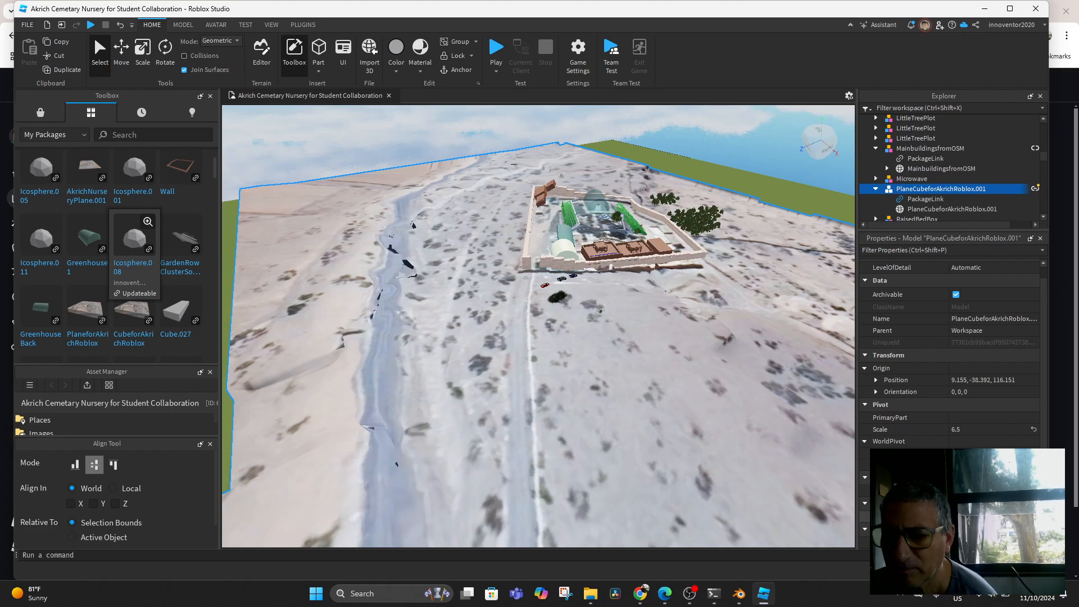
scroll(946, 264, "up", 1)
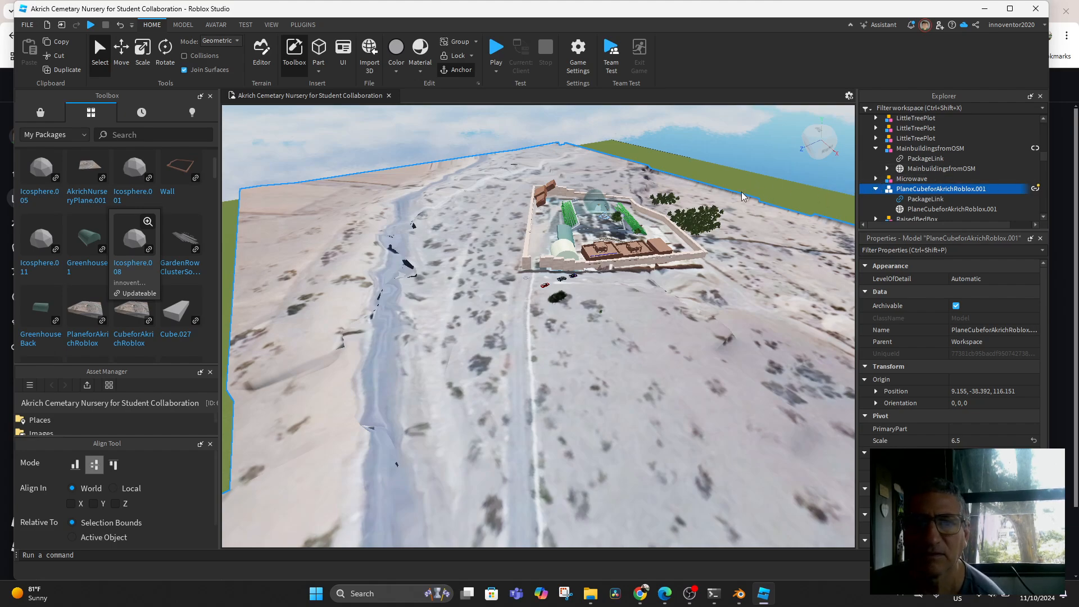
middle_click_drag(537, 170, 403, 198)
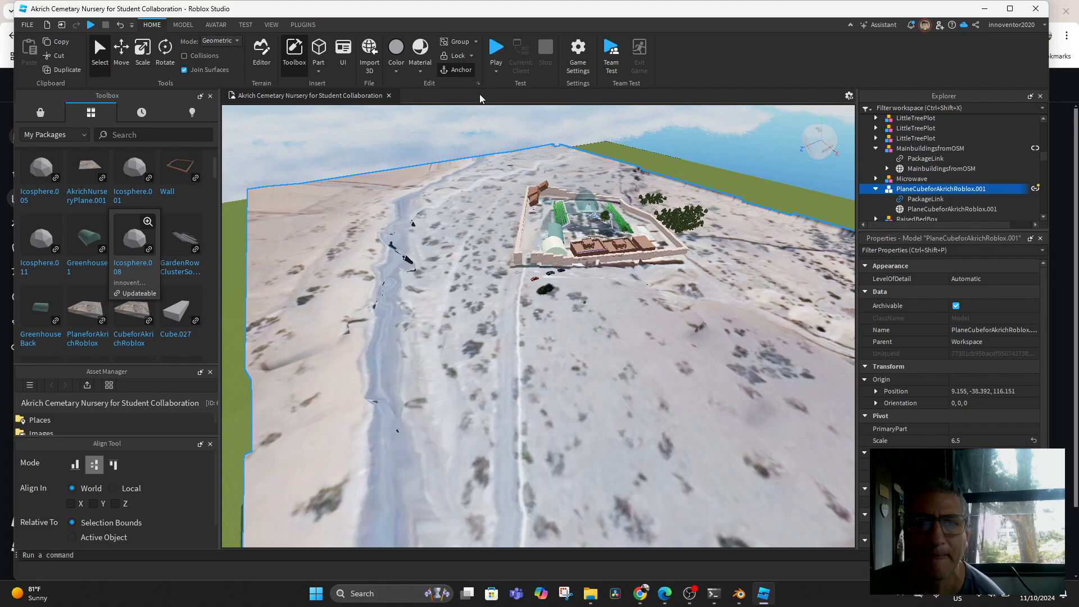
Step: Playtest the place, run the avatar along the nursery wall and inside the grounds, examine the terrain from above, and stop the test
left_click(498, 52)
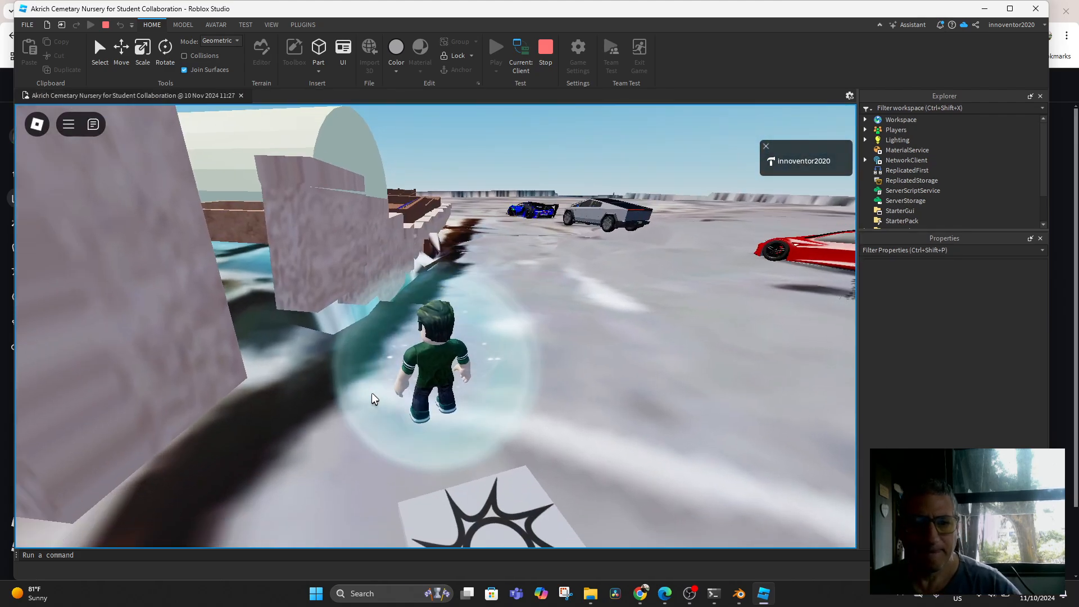
key("w")
right_click_drag(371, 394, 372, 394)
key("w")
key("w")
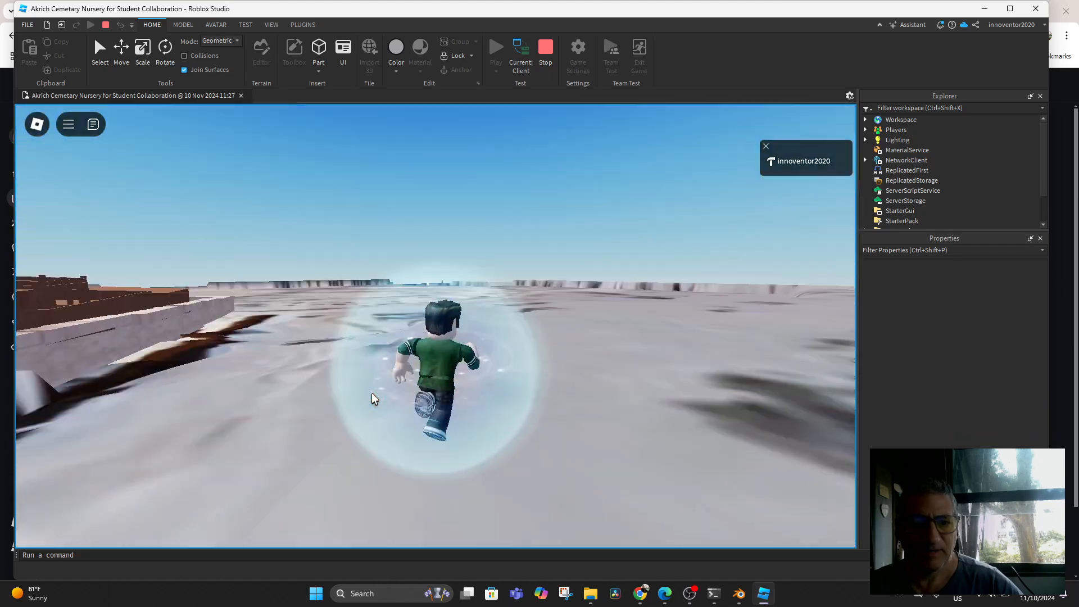
key("w")
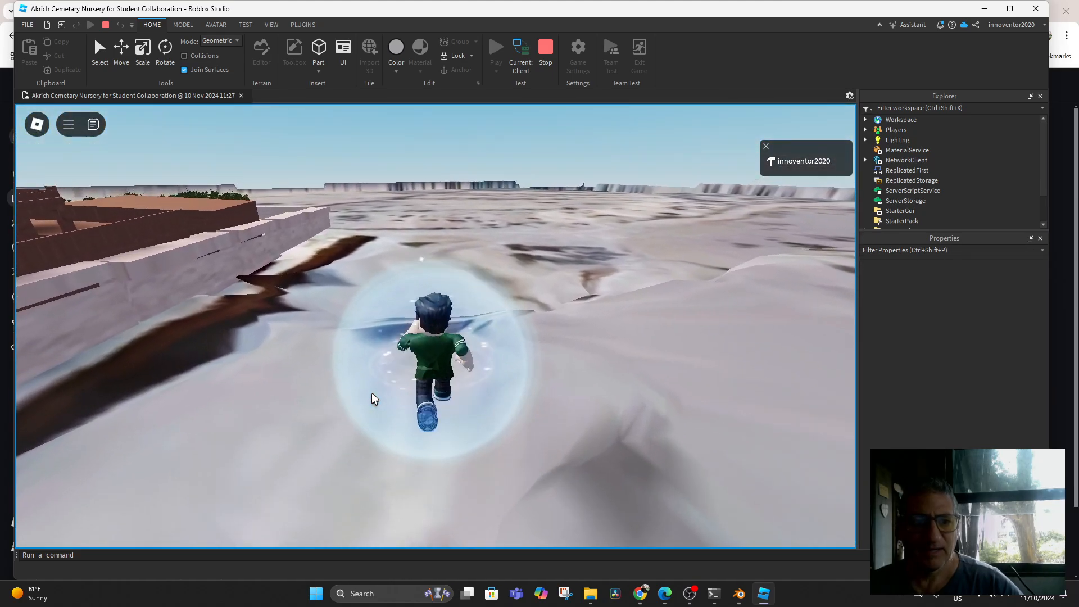
key("w")
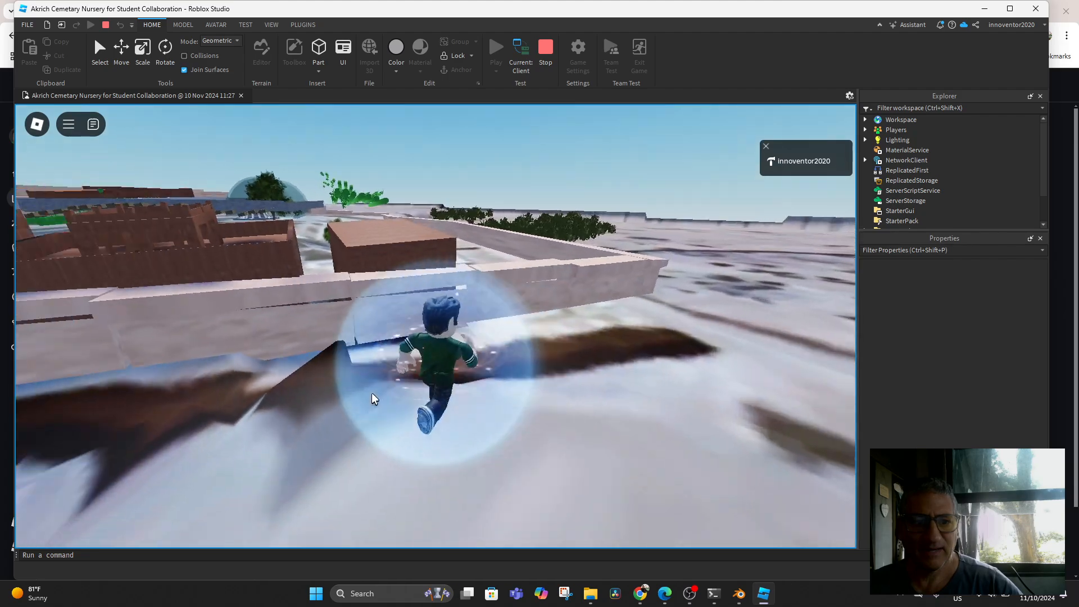
key("w")
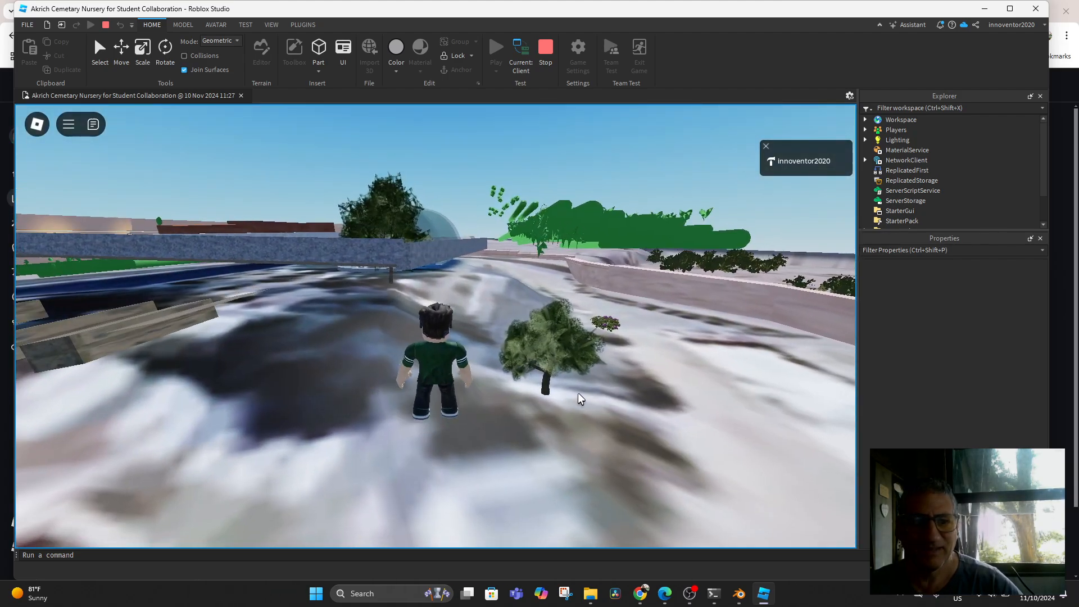
right_click_drag(578, 392, 556, 388)
scroll(554, 403, "up", 5)
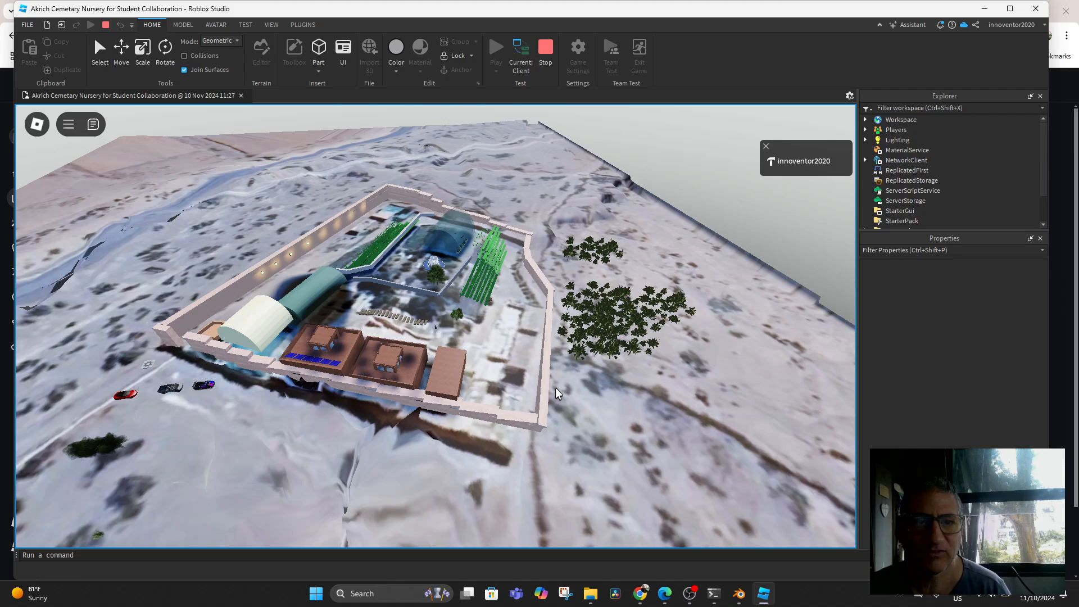
left_click(545, 49)
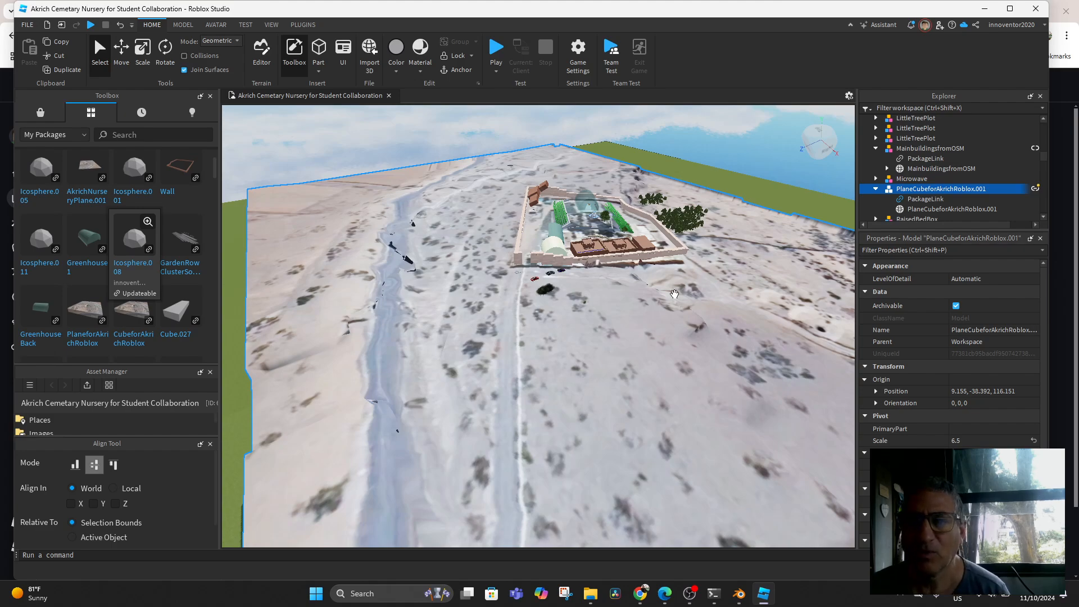
Step: Raise the PlaneCubeforAkrichRoblox.001 terrain model vertically by 7.39 studs with the Move tool
left_click(121, 54)
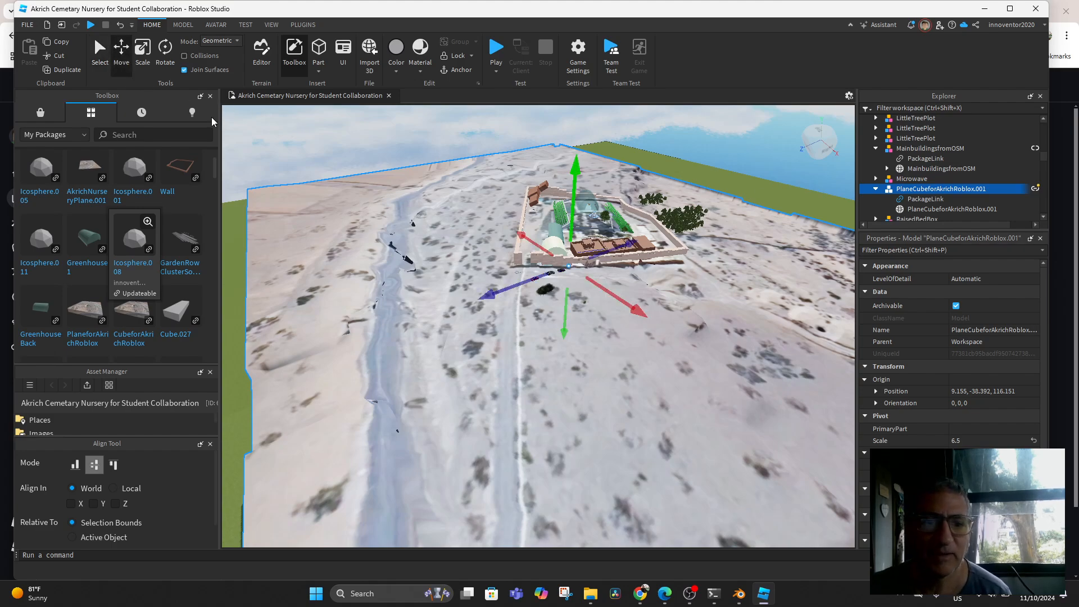
left_click_drag(588, 175, 604, 323)
scroll(604, 323, "up", 2)
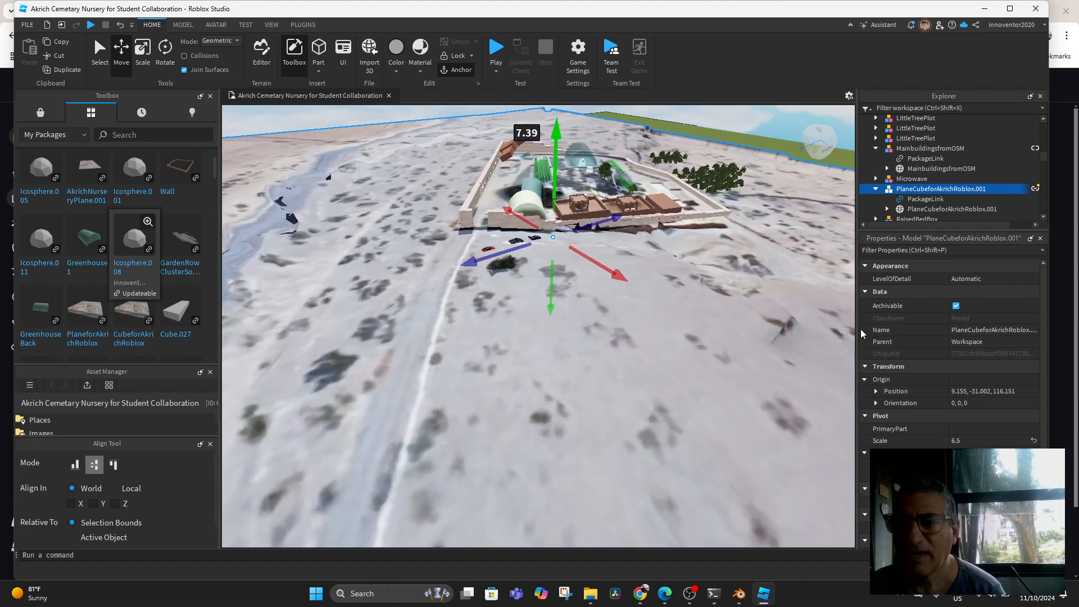
Step: Select the PlaneCubeforAkrichRoblox.001 mesh inside the terrain model and set its CollisionFidelity to PreciseConvexDecomposition
scroll(955, 430, "down", 1)
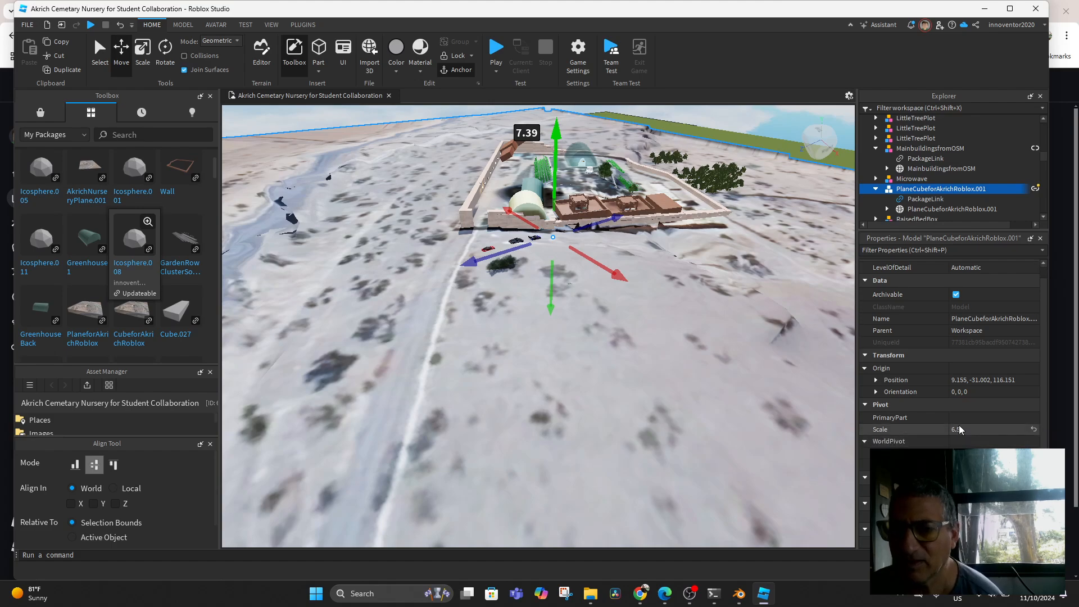
scroll(912, 205, "down", 1)
left_click(911, 181)
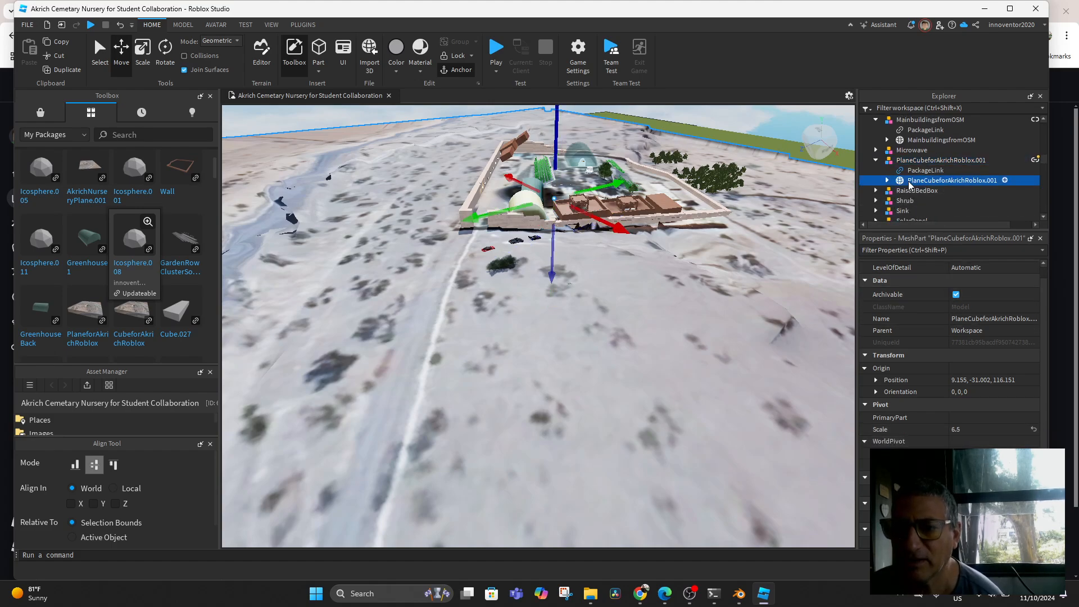
left_click(911, 170)
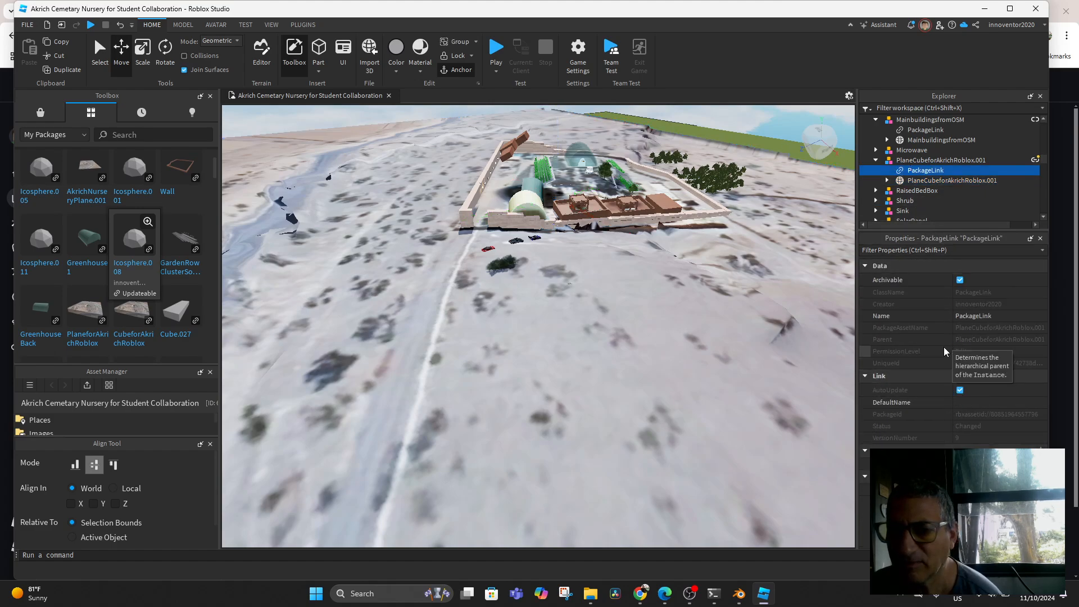
left_click(914, 180)
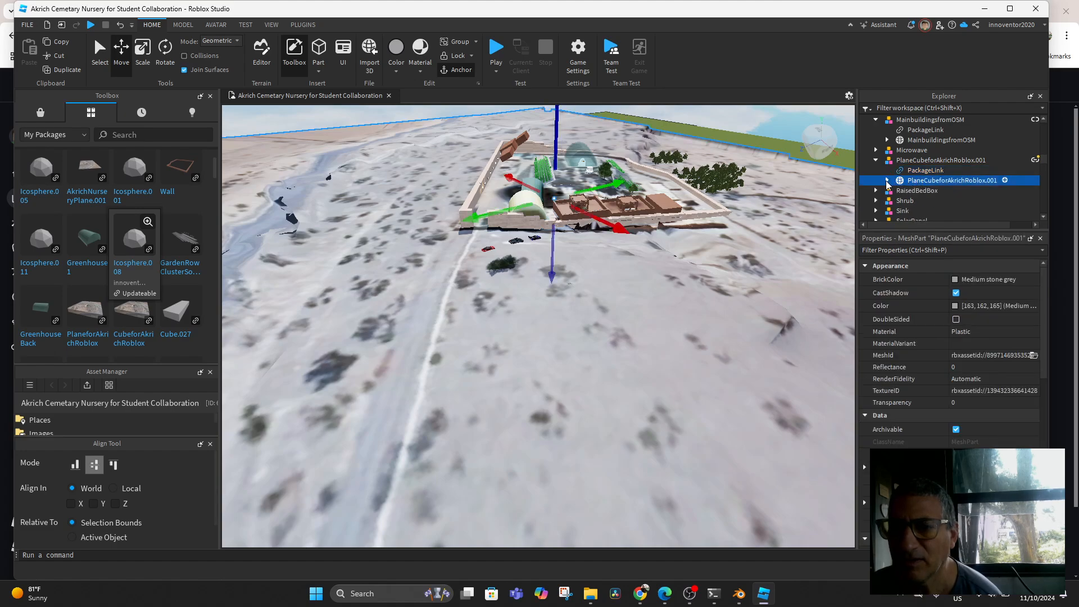
scroll(958, 366, "down", 3)
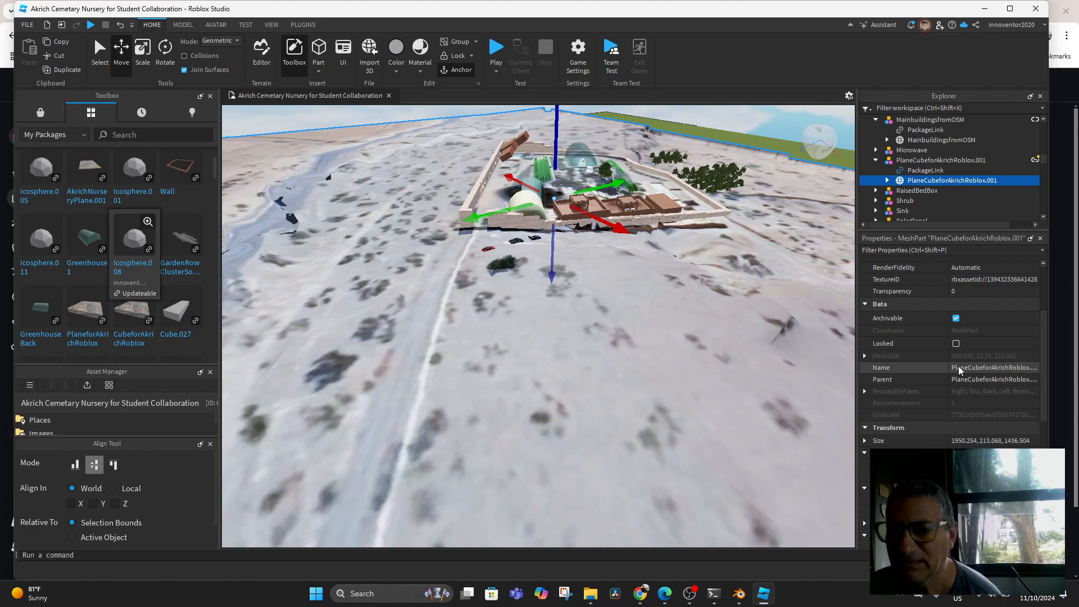
scroll(958, 366, "down", 4)
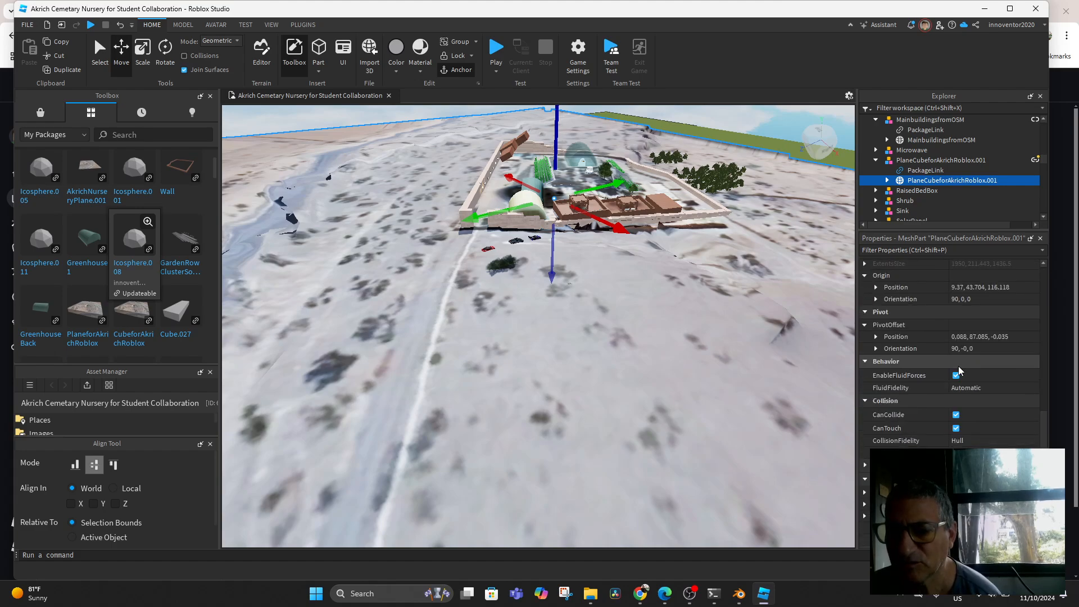
scroll(960, 370, "down", 1)
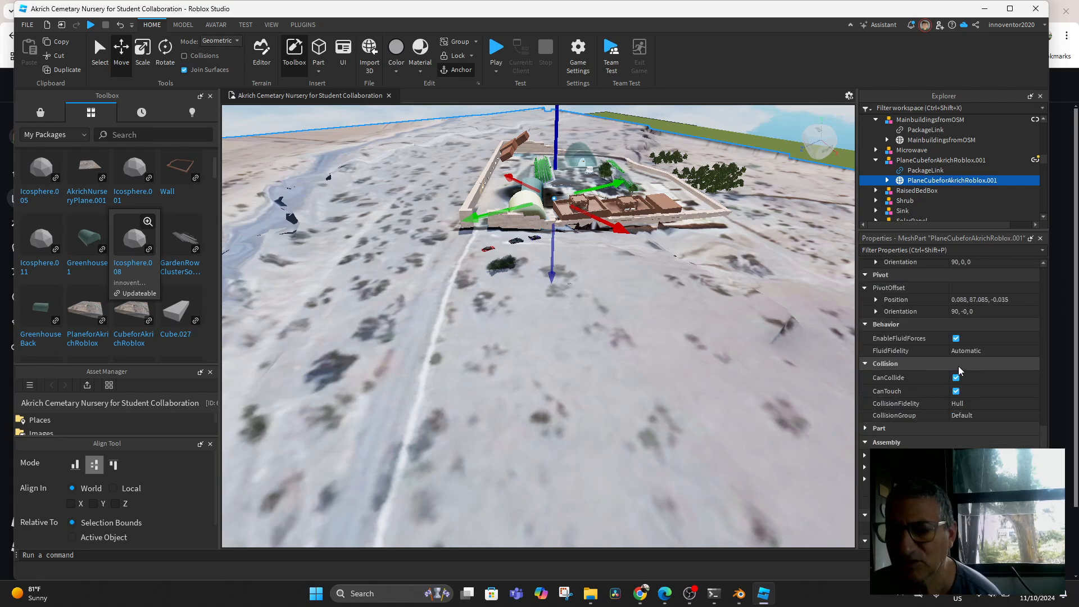
left_click(982, 403)
left_click(1035, 403)
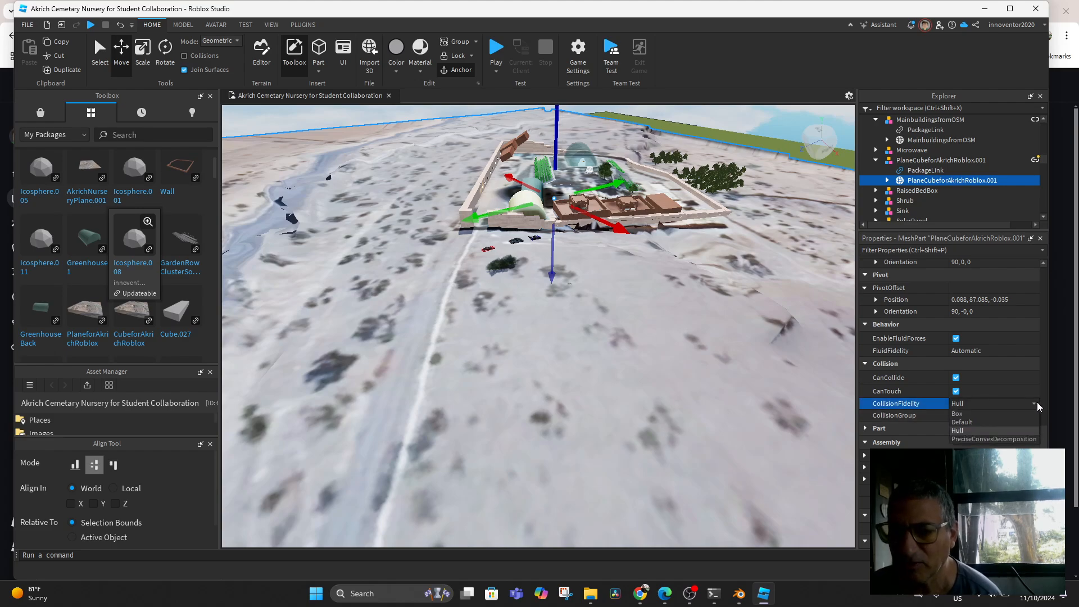
left_click(1007, 436)
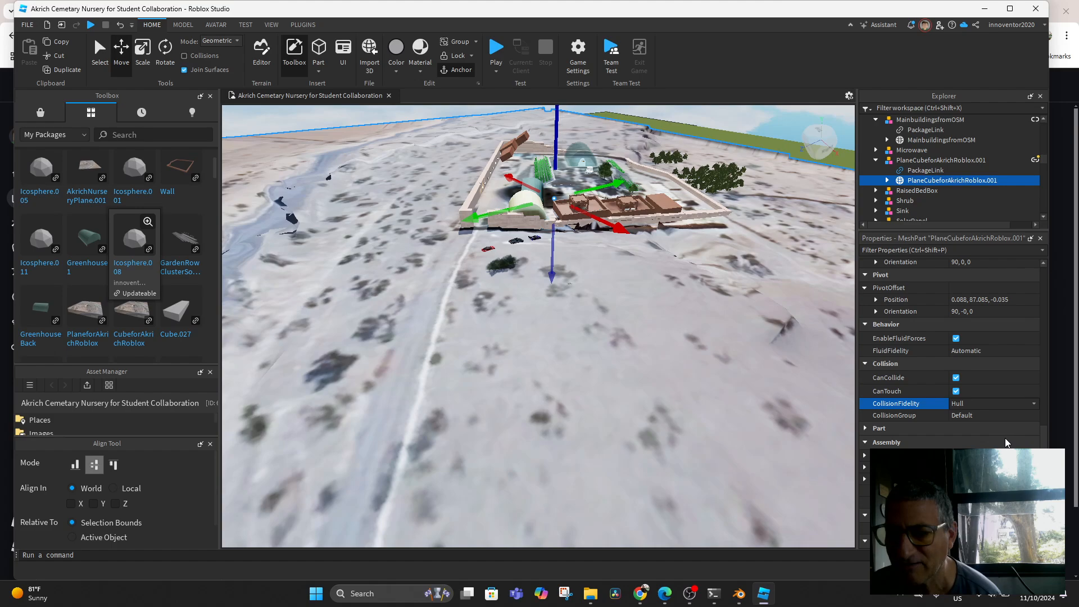
left_click(1033, 402)
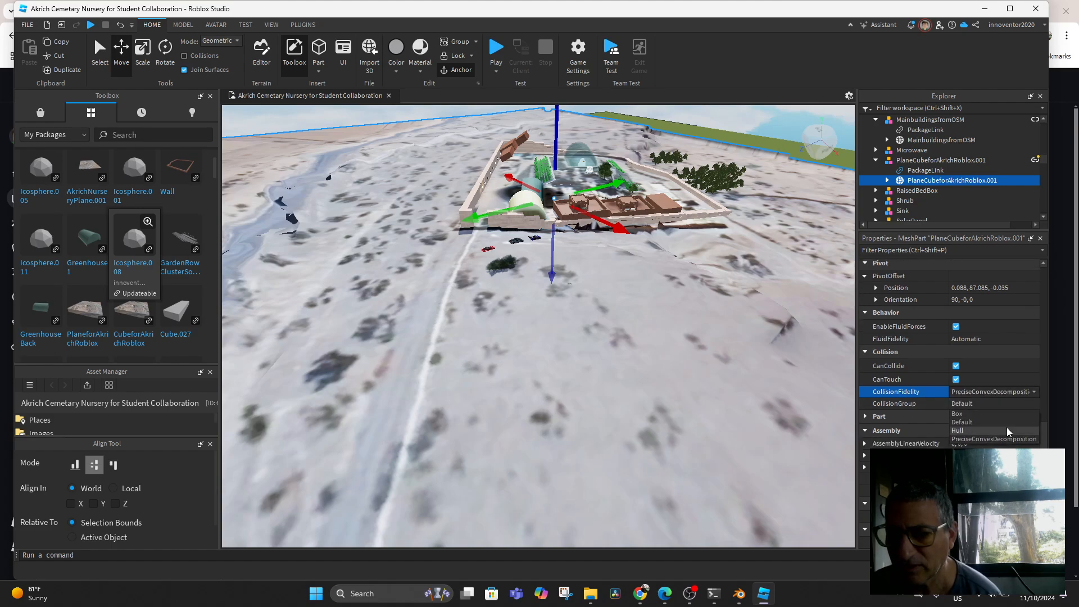
left_click(858, 374)
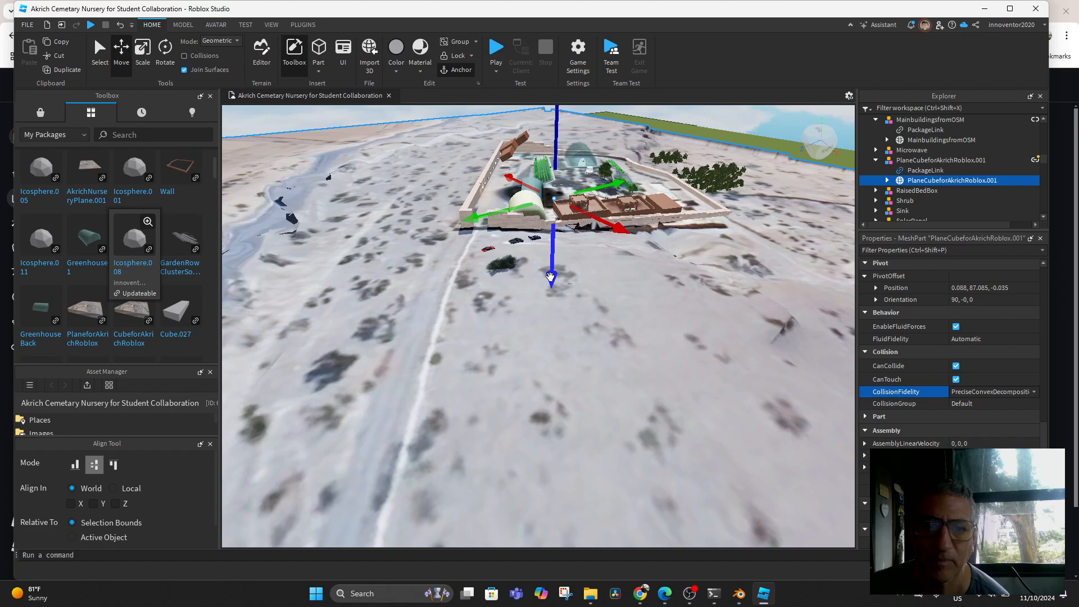
Step: Lock the PlaneCubeforAkrichRoblox.001 terrain mesh
left_click_drag(550, 277, 552, 276)
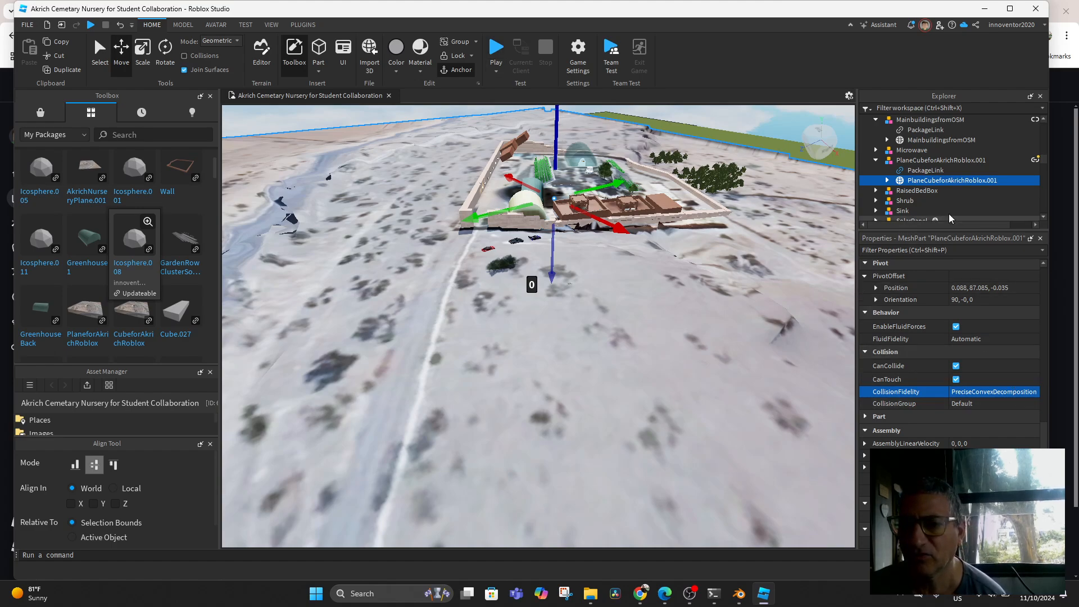
scroll(983, 430, "up", 5)
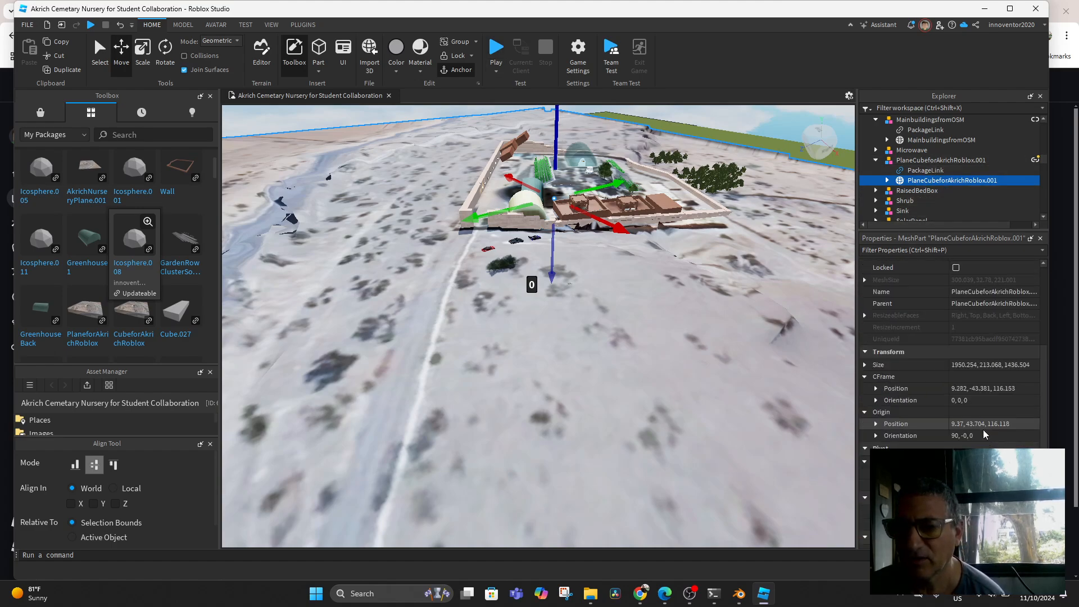
left_click(955, 305)
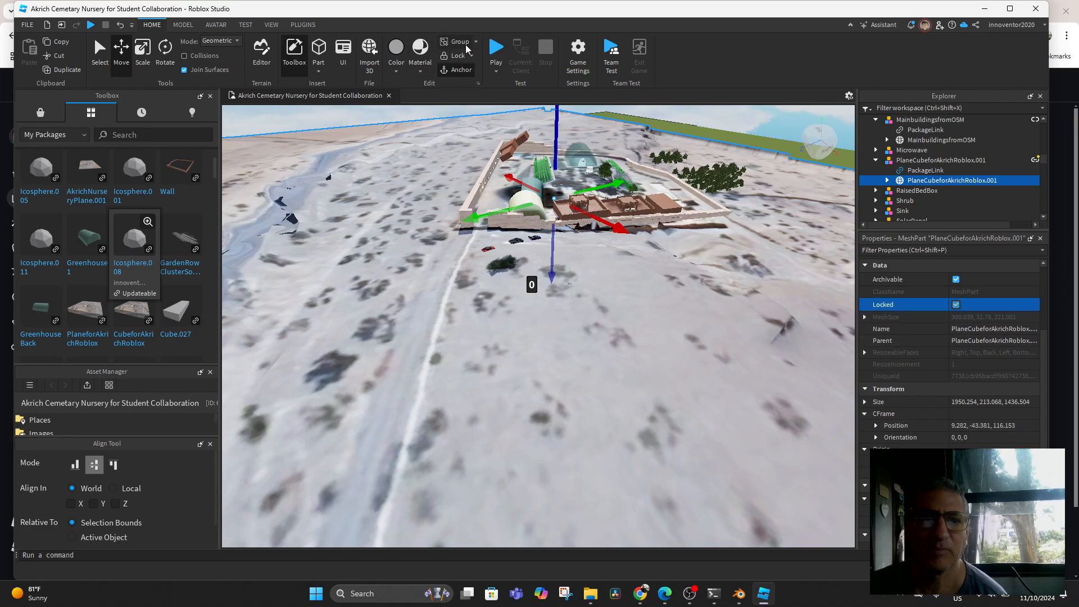
Step: Start a playtest and run the avatar over the terrain outside the nursery walls to check the ground collision
left_click(496, 49)
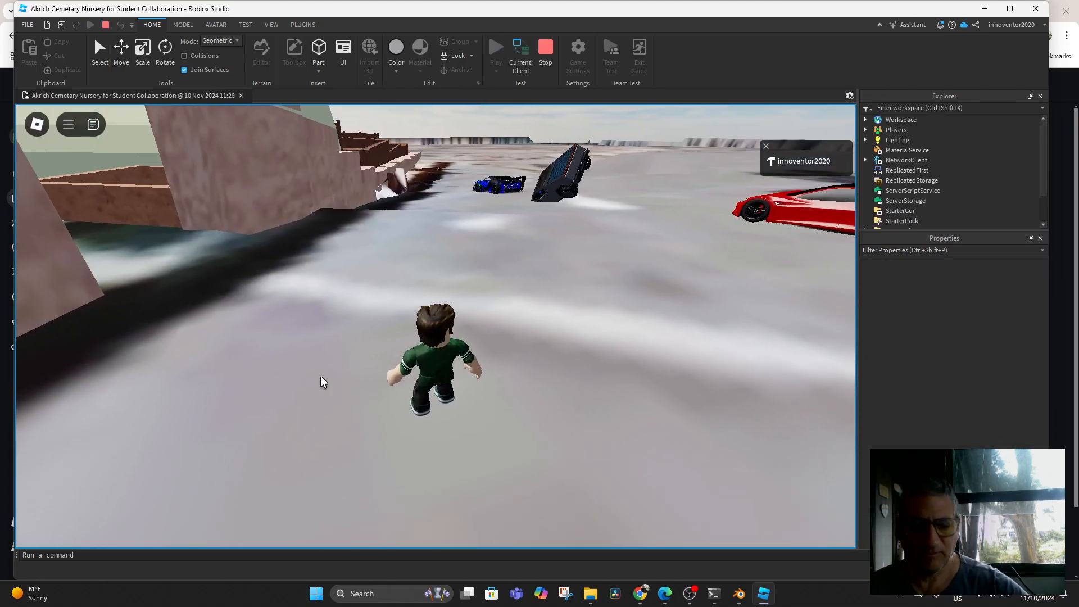
key("w")
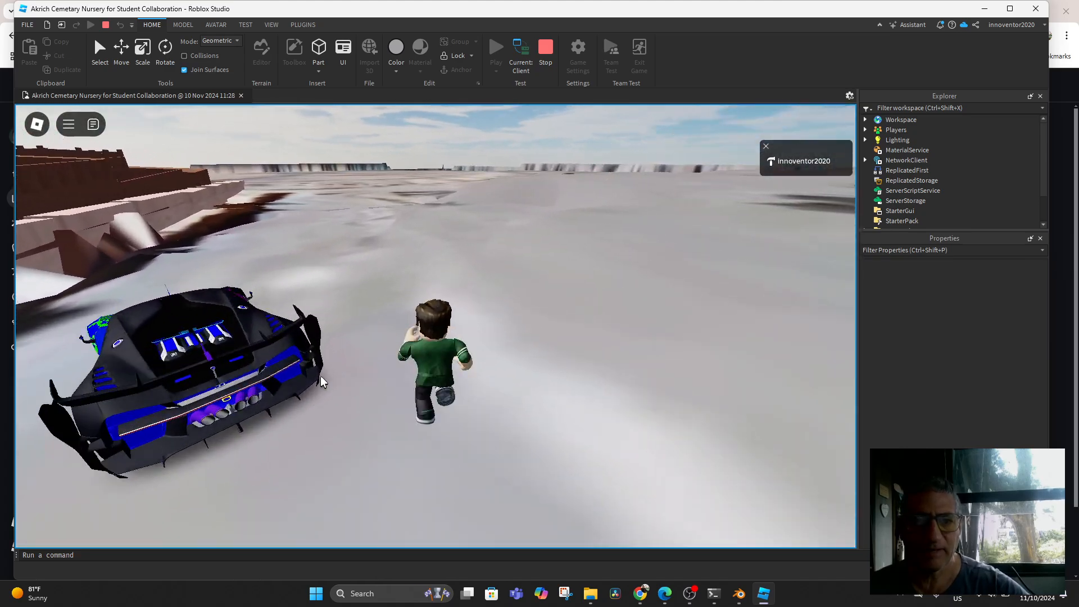
key("Left")
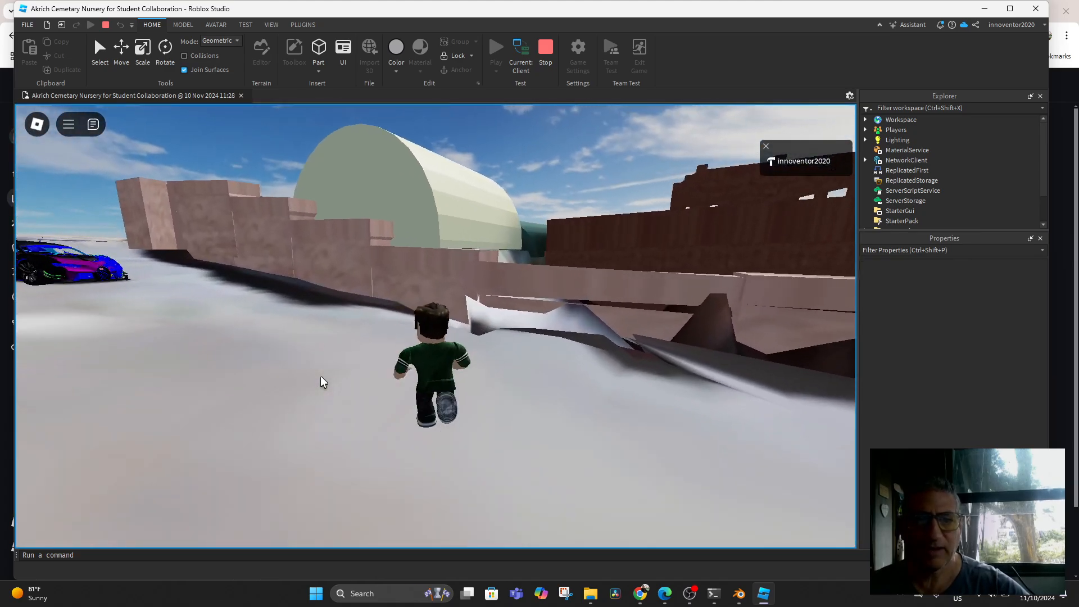
key("Right")
key("Right")
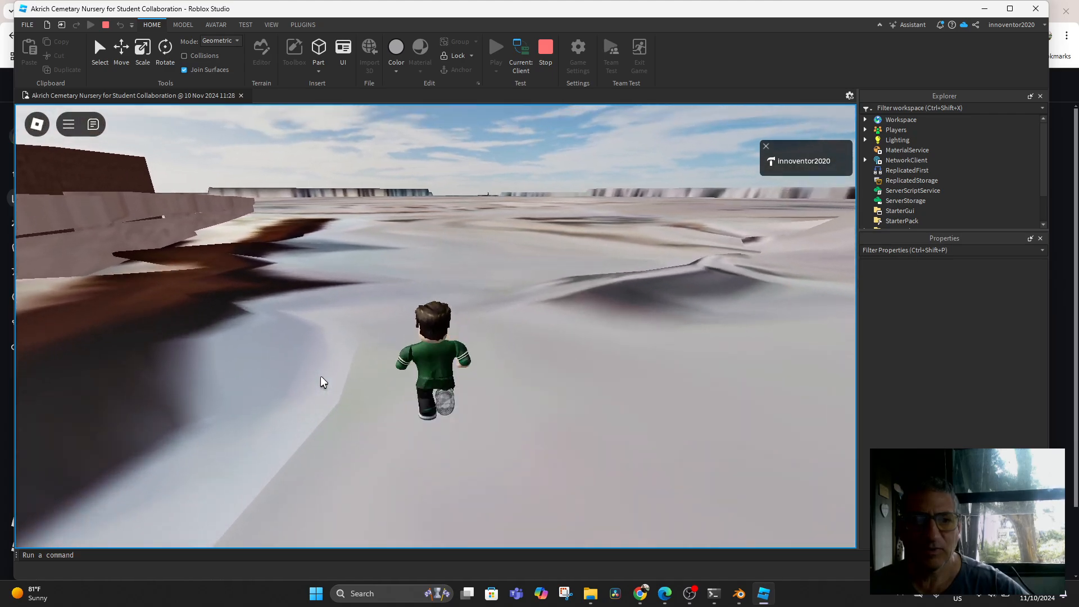
key("Left")
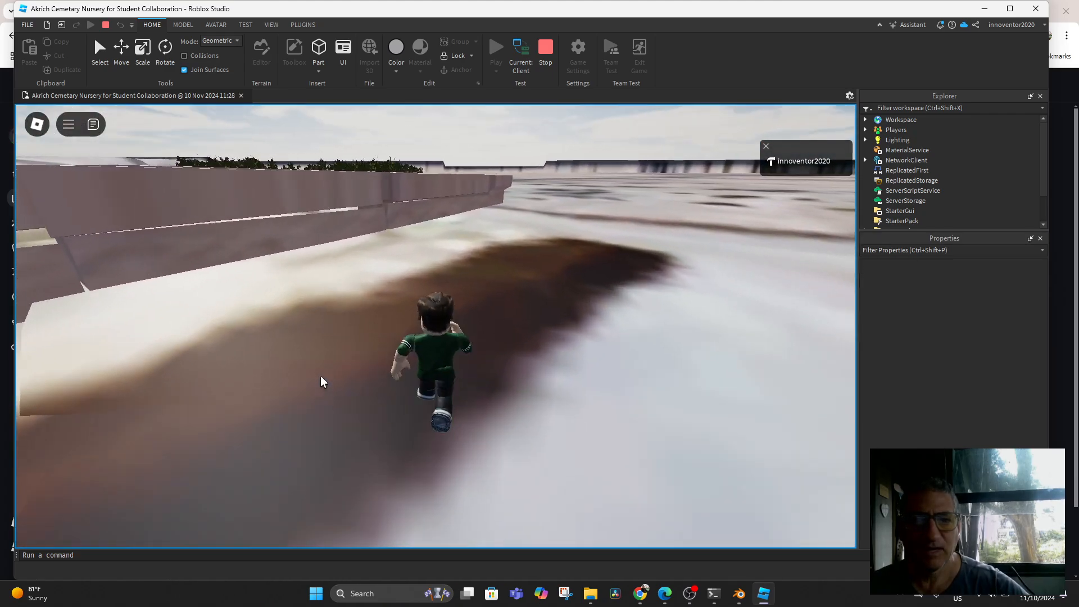
key("Up")
key("Left")
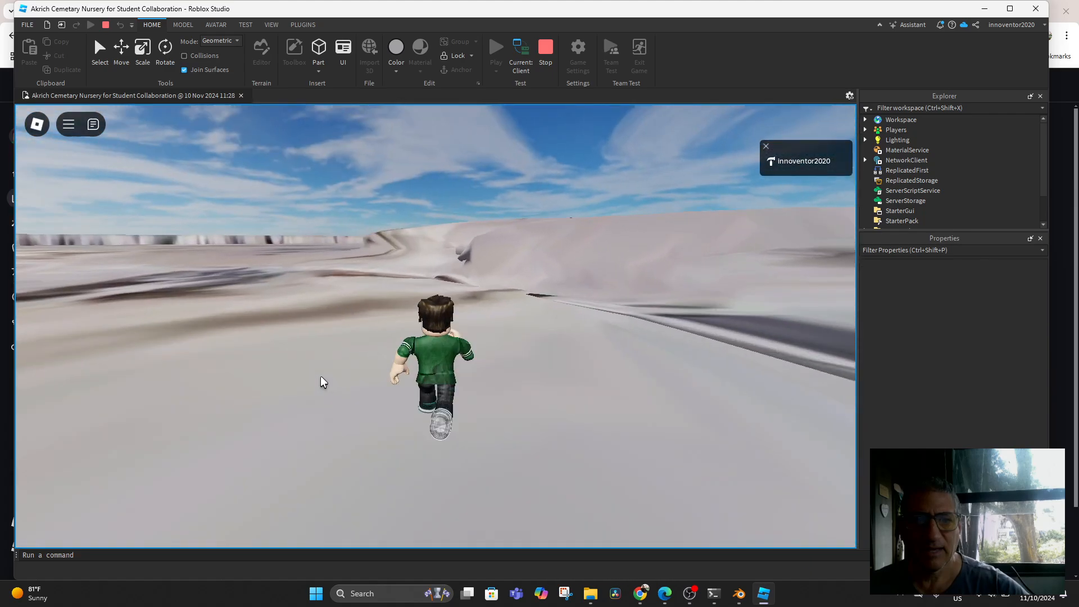
key("Up")
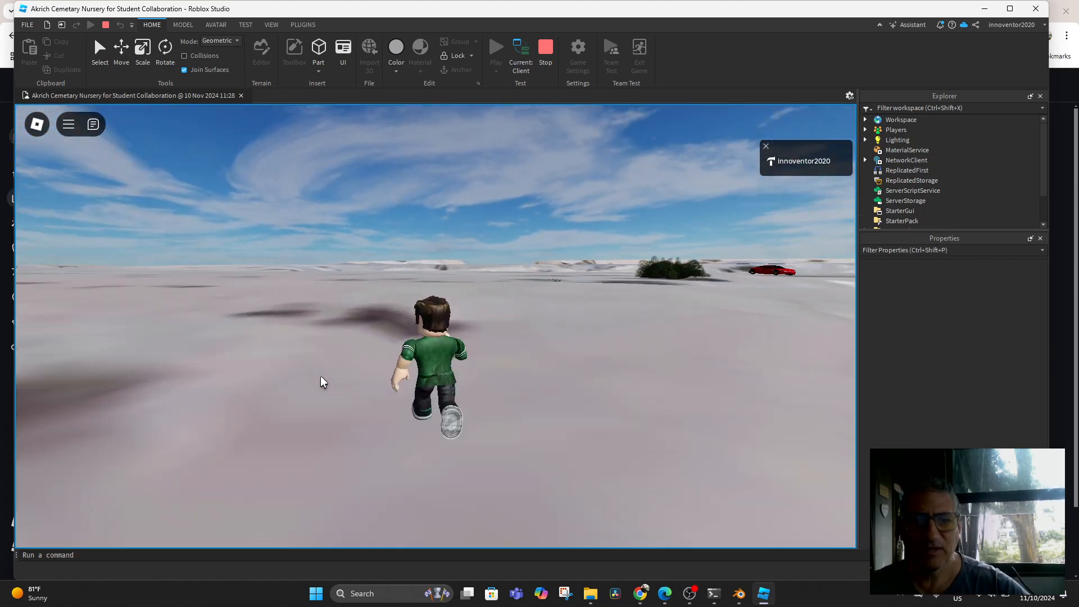
key("Up")
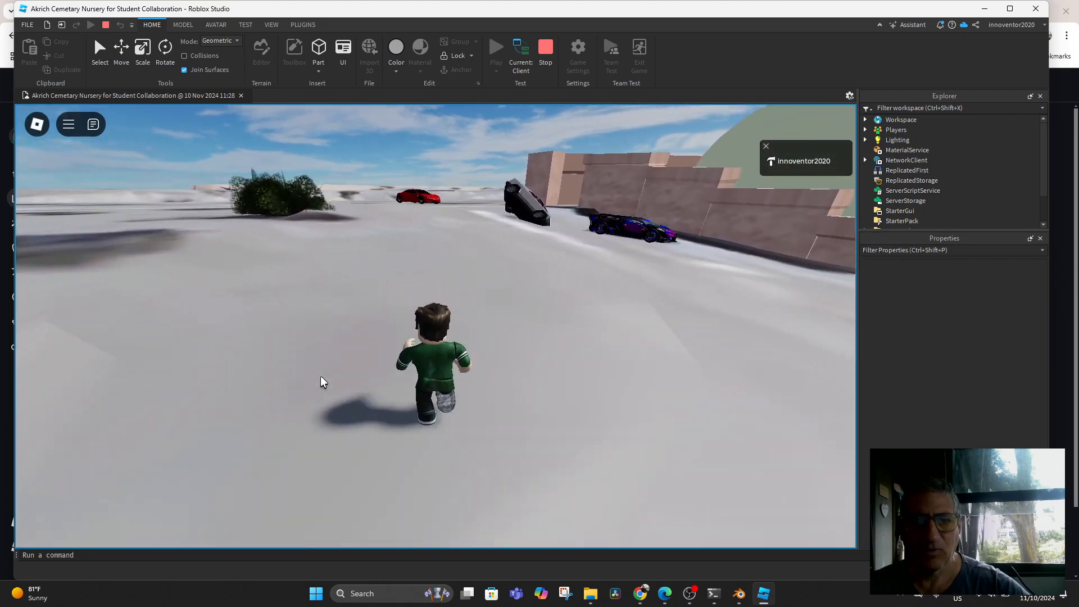
Step: Bring the avatar to the red car, get into it and start driving over the terrain
key("Up")
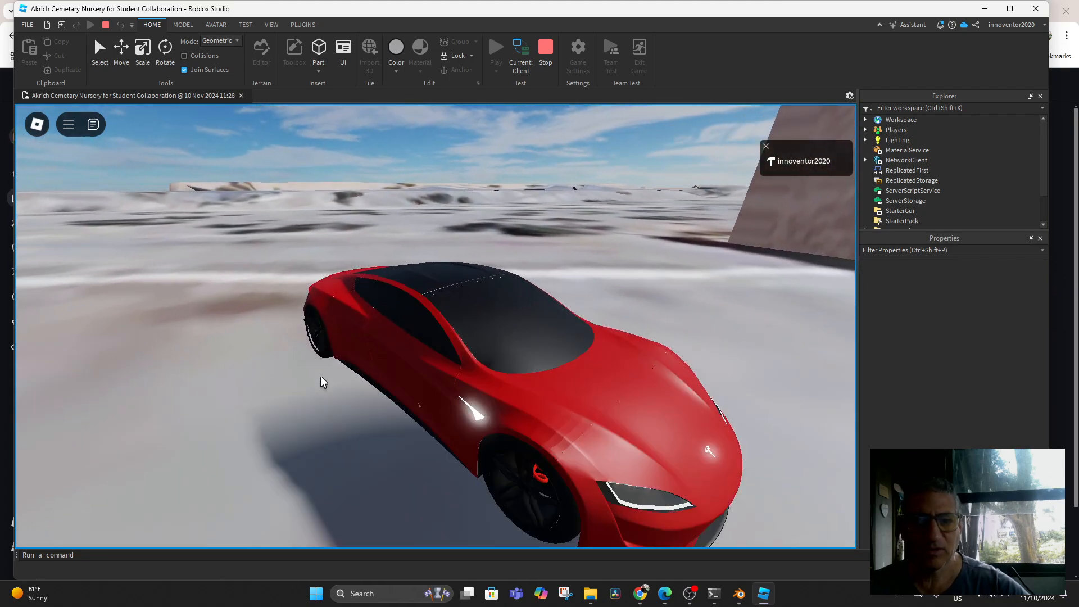
key("Up")
key("space")
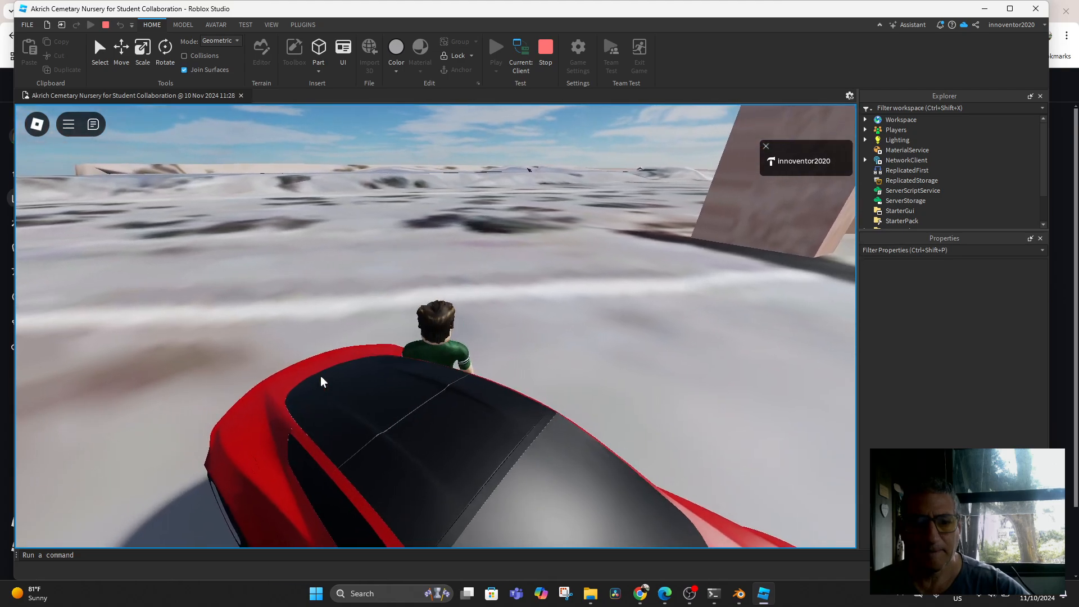
key("Down")
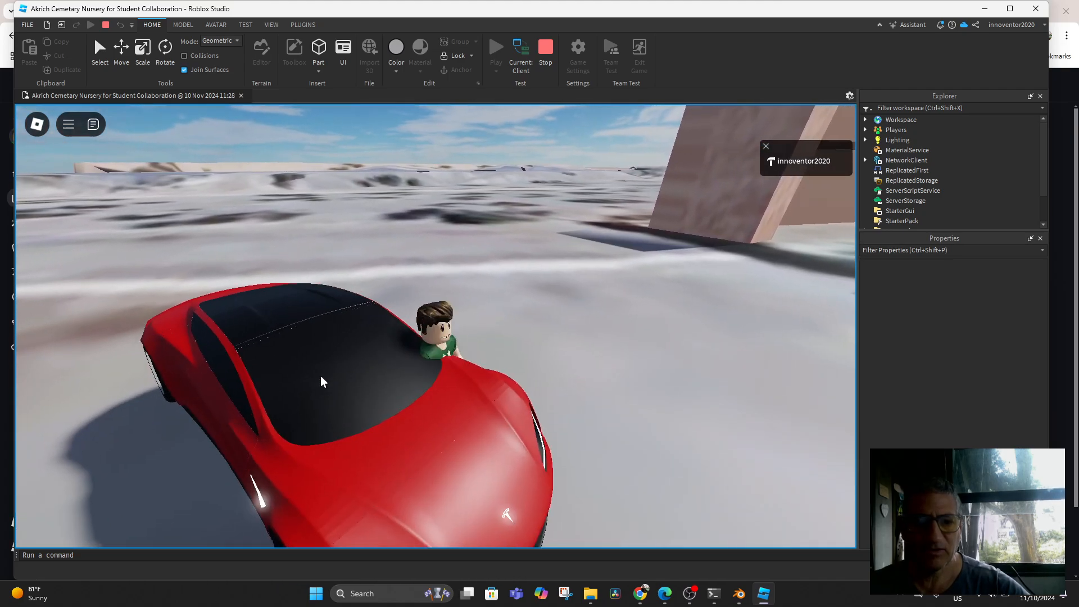
key("Up")
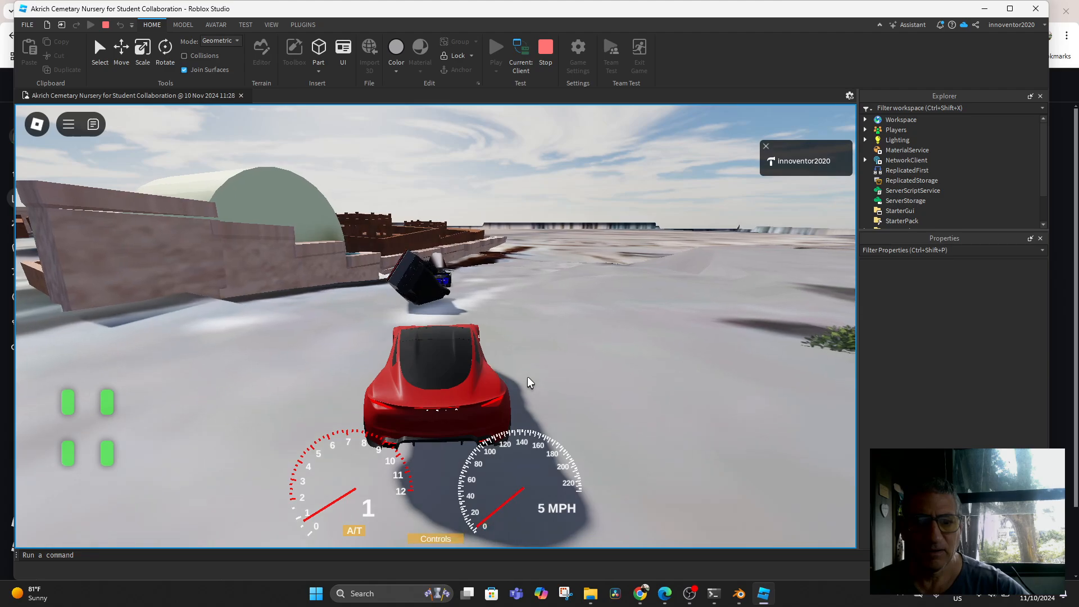
Step: Reverse the red car away from the nursery and drive it forward across the terrain to test the ground collision
key("Down")
key("Down")
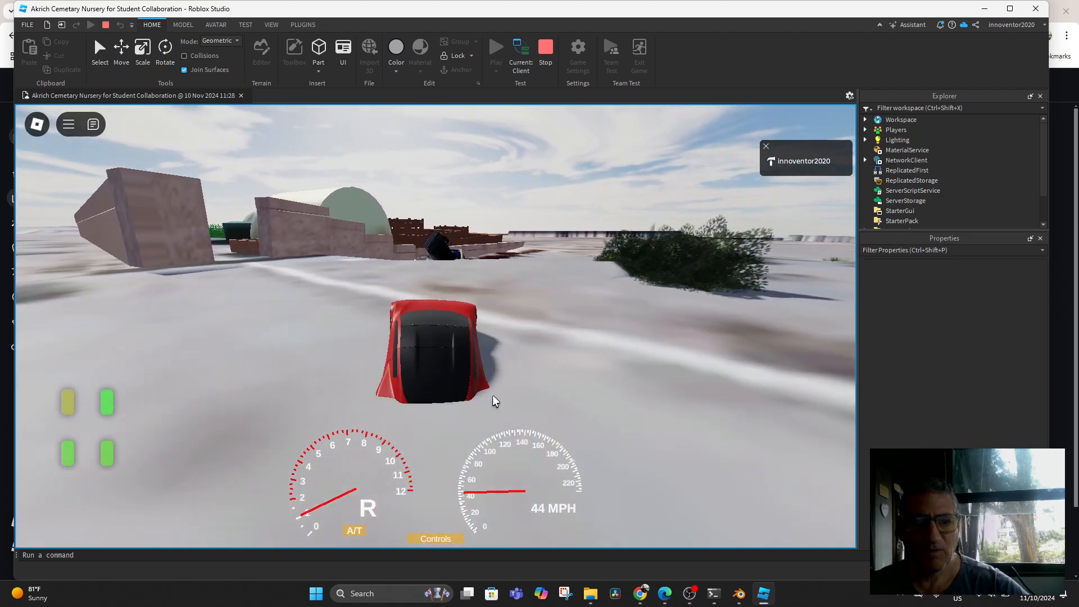
key("Up")
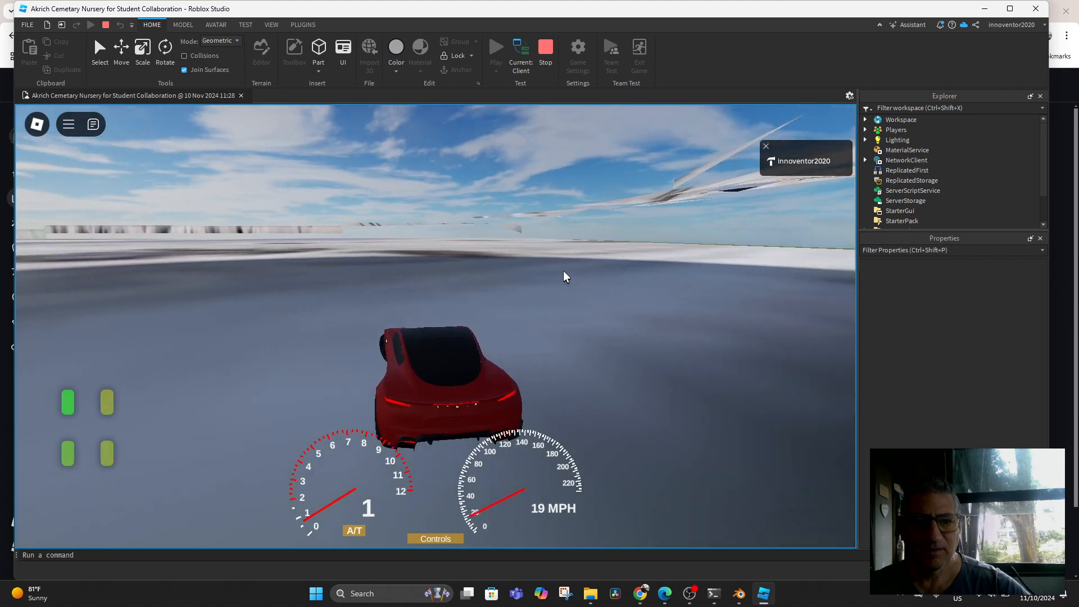
Step: Get the avatar out of the red car, run it over the ground along the nursery wall, and stop the playtest
key("space")
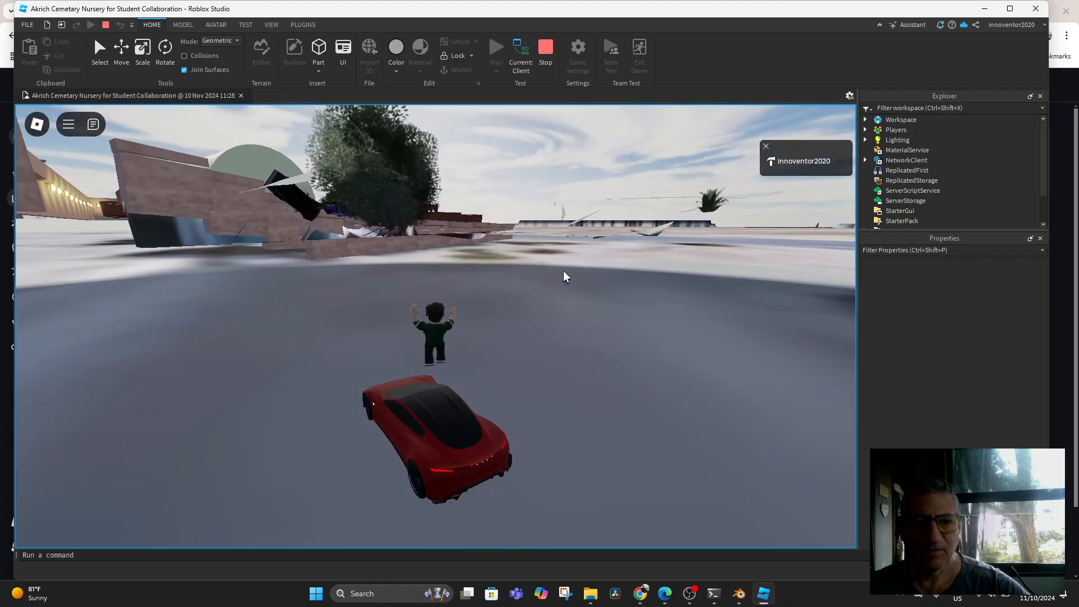
key("w")
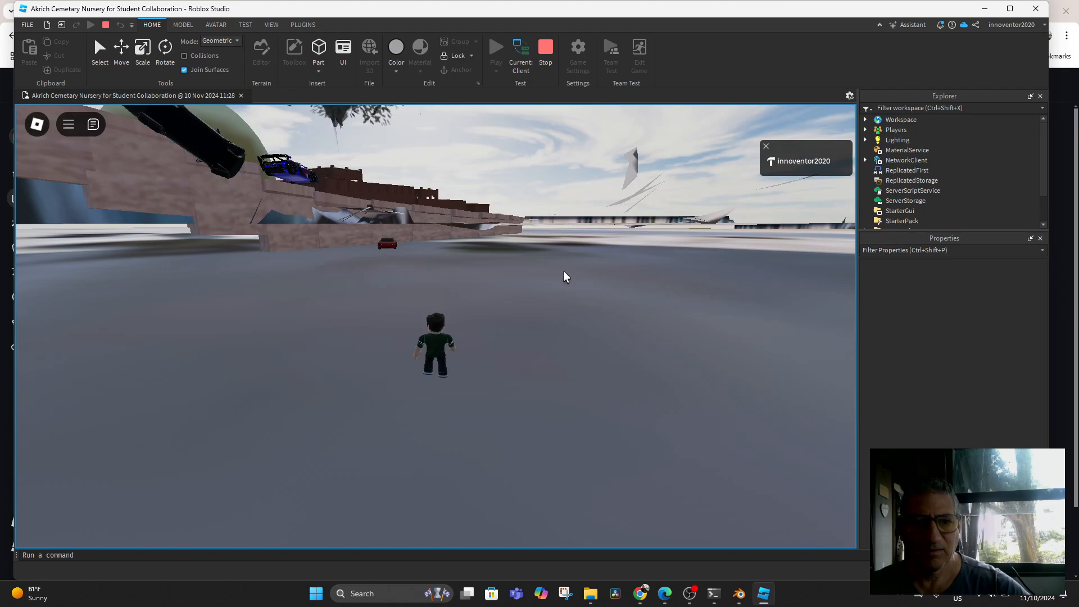
key("space")
key("w")
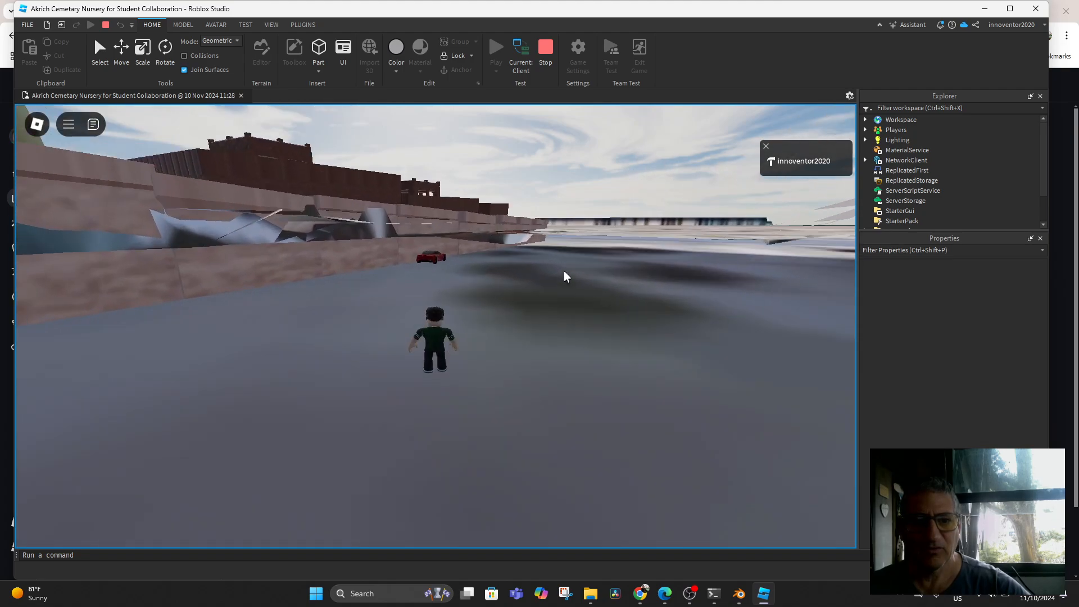
key("space")
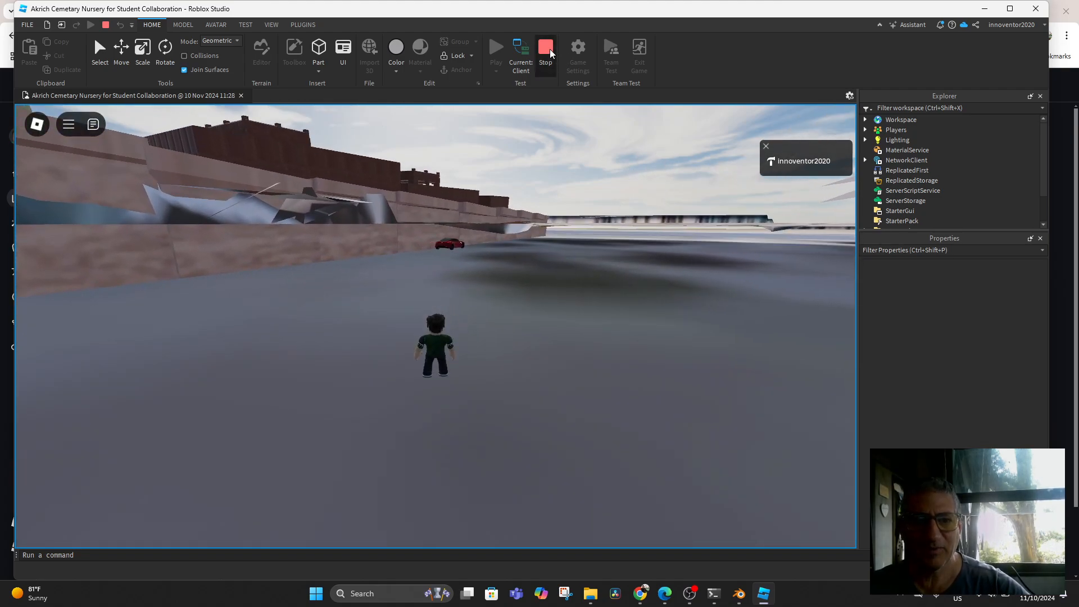
left_click(549, 50)
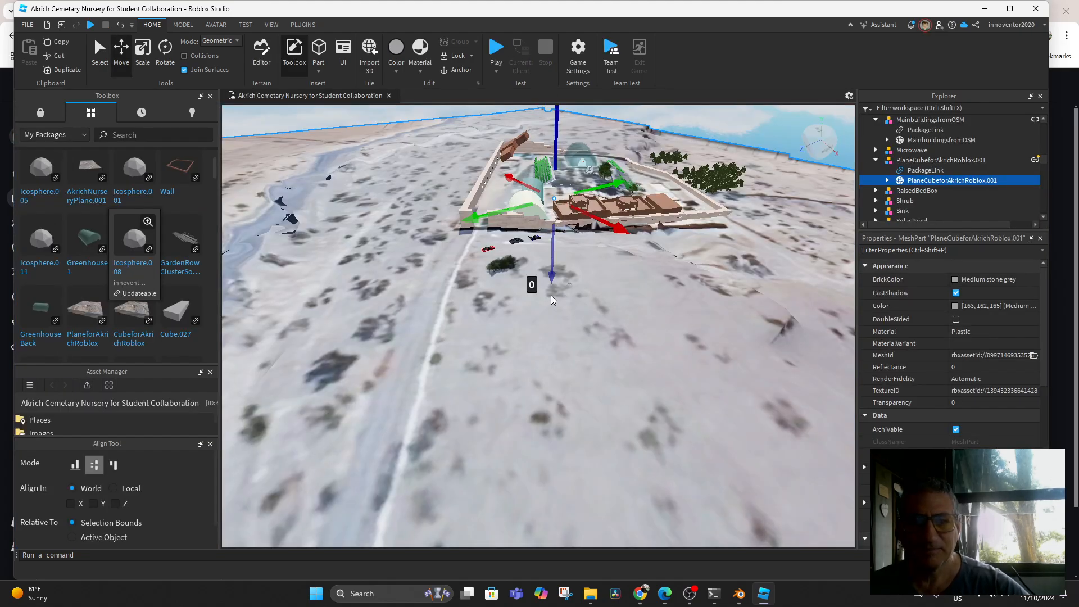
Step: Raise the Tesla Cybertruck model about 4 studs above the terrain, to a height of about 48
scroll(548, 269, "up", 1)
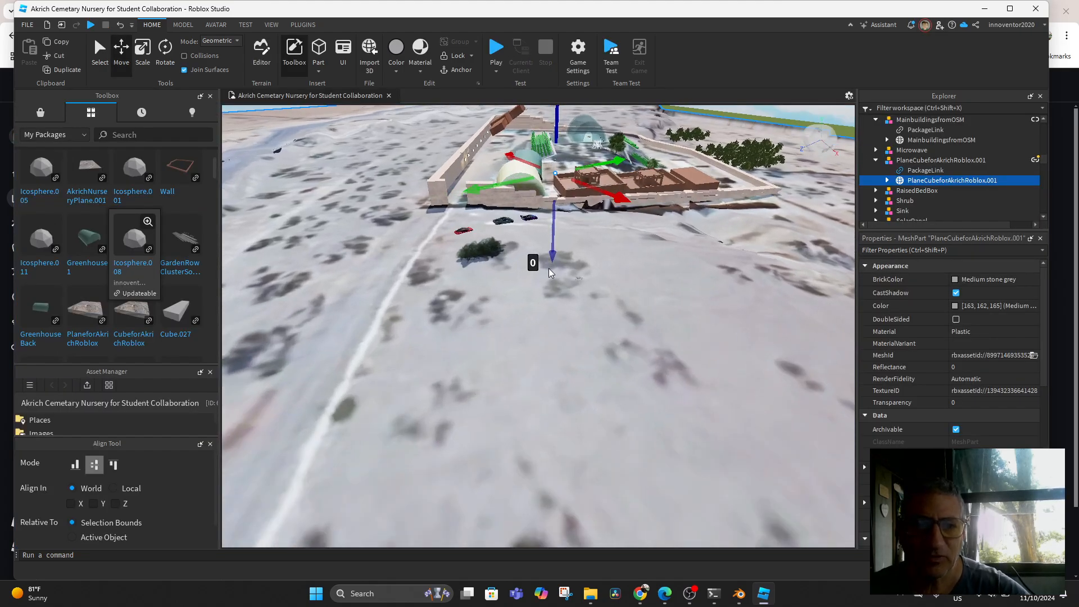
left_click(504, 220)
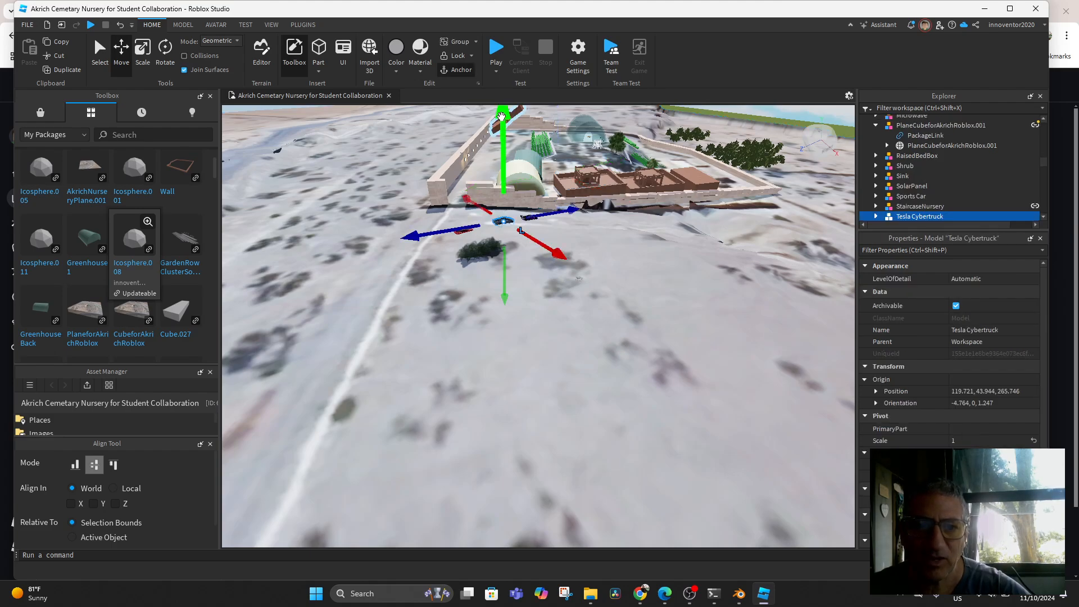
left_click_drag(502, 116, 503, 113)
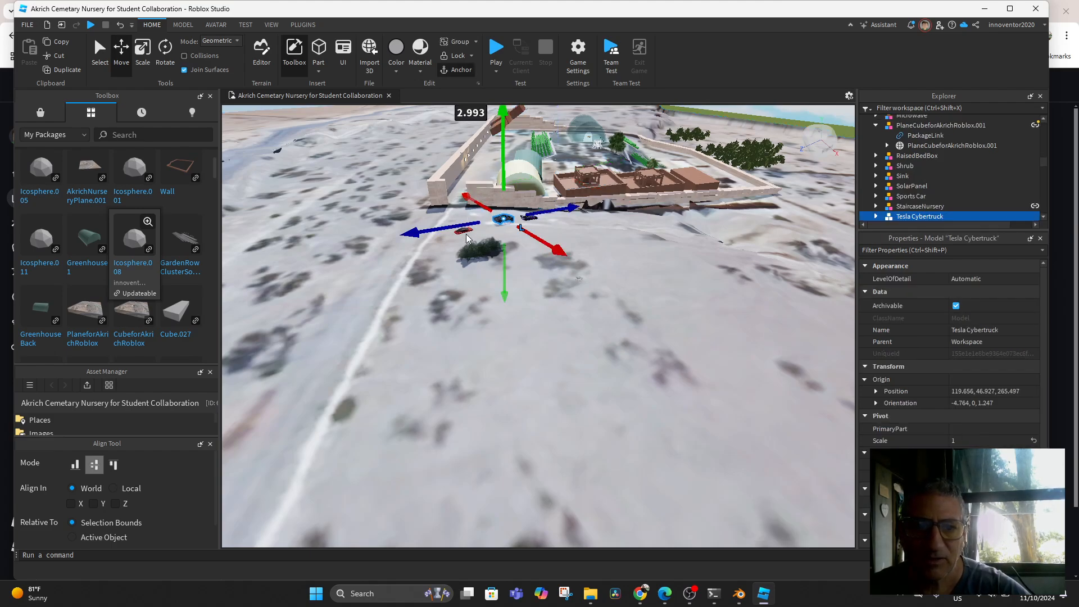
left_click_drag(466, 227, 468, 227)
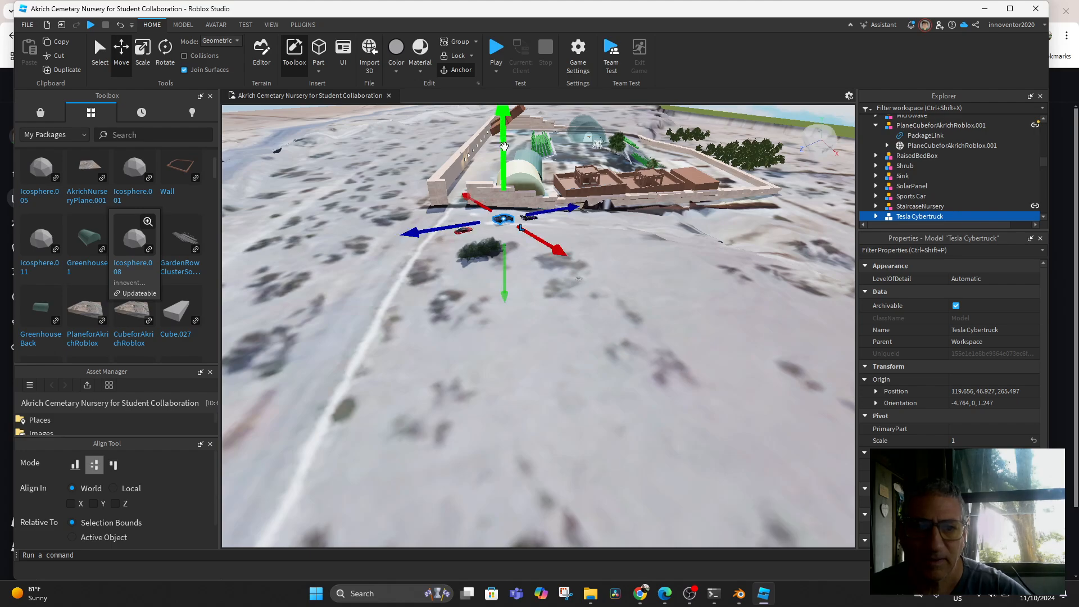
mouse_move(504, 147)
left_mouse_down()
mouse_move(506, 155)
mouse_move(506, 137)
left_mouse_up()
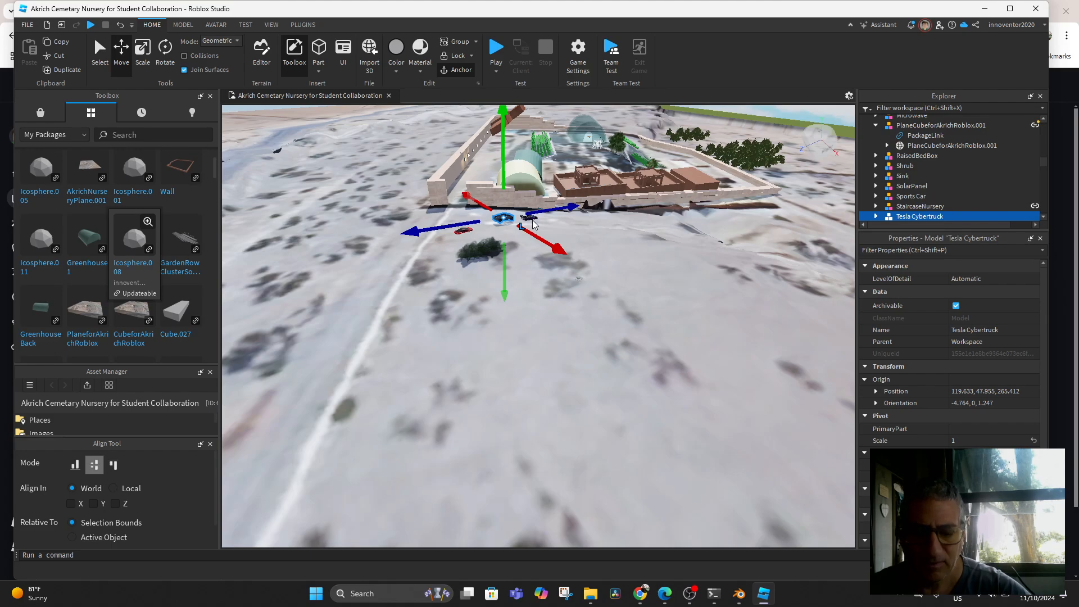
Step: Raise the Sports Car about 1.4 studs and the Tesla Roadster 2.0 about 2.8 studs so both sit above the terrain
key("f")
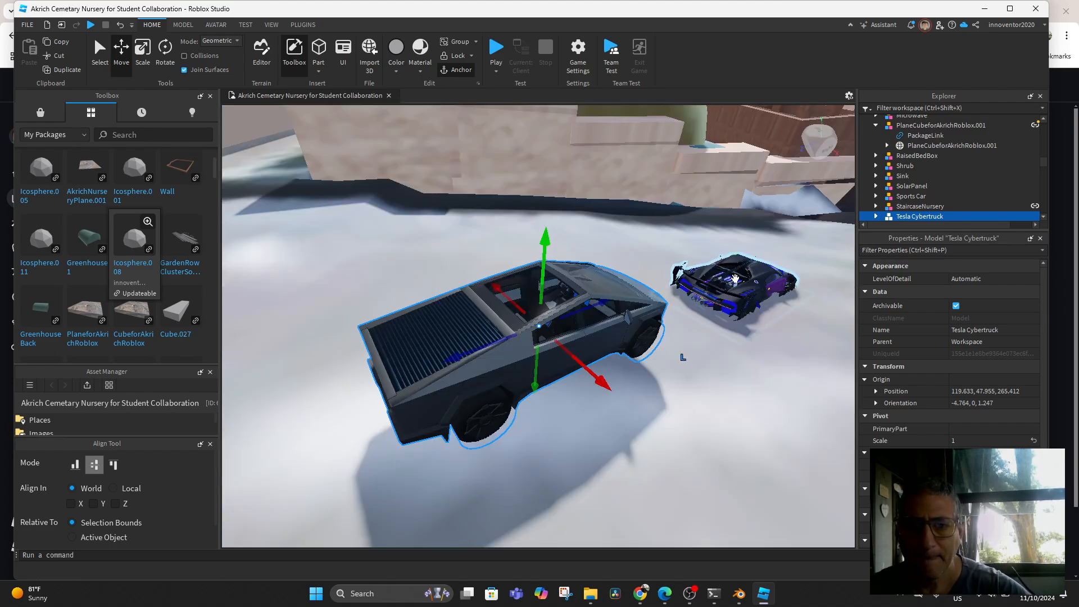
left_click(739, 253)
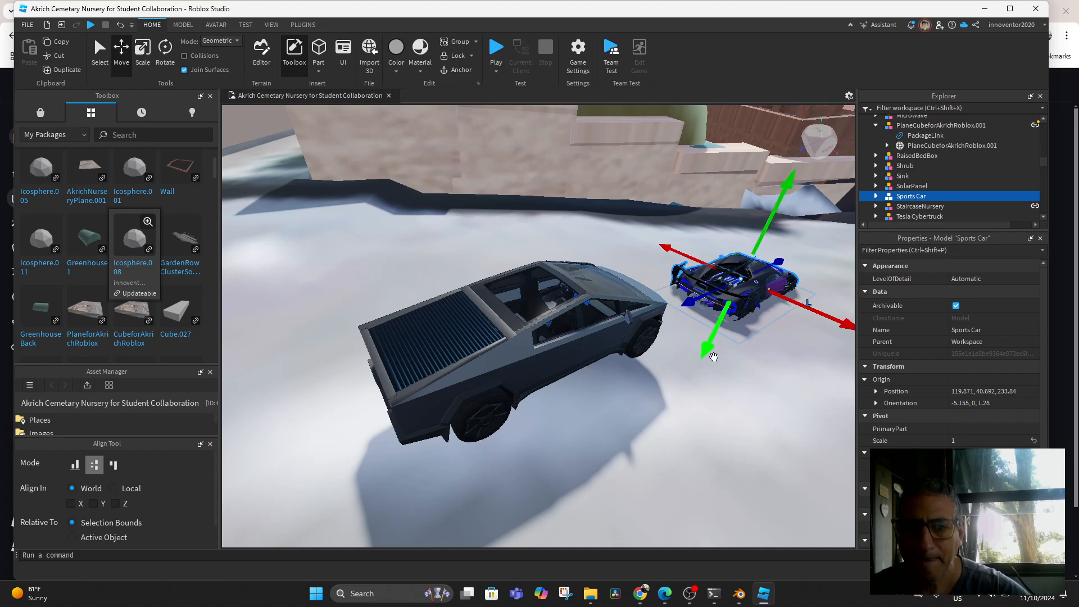
left_click_drag(711, 355, 713, 347)
right_click_drag(689, 393, 608, 257)
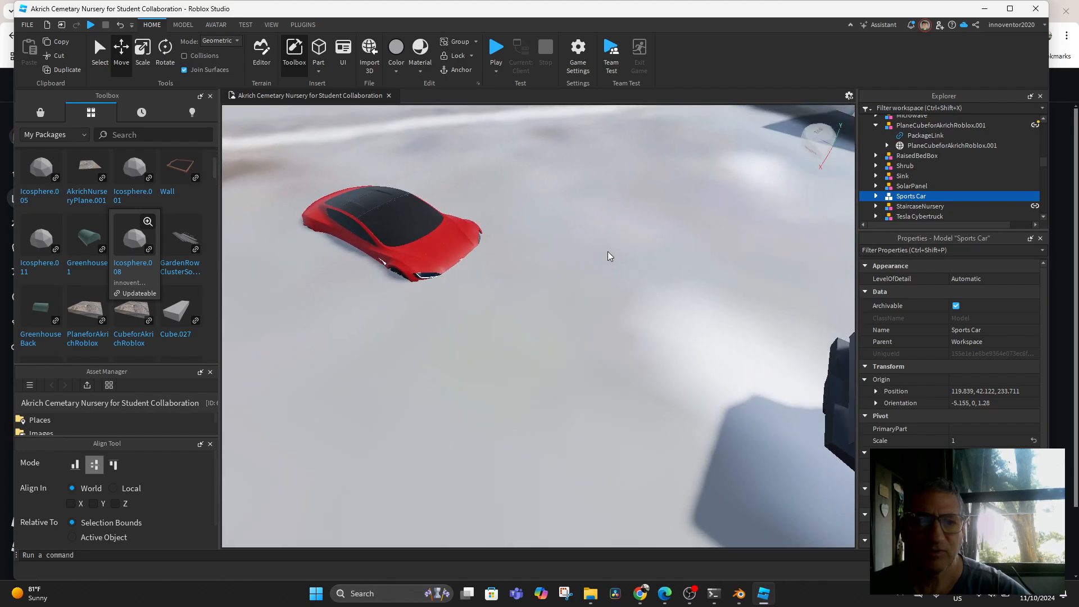
left_click(411, 250)
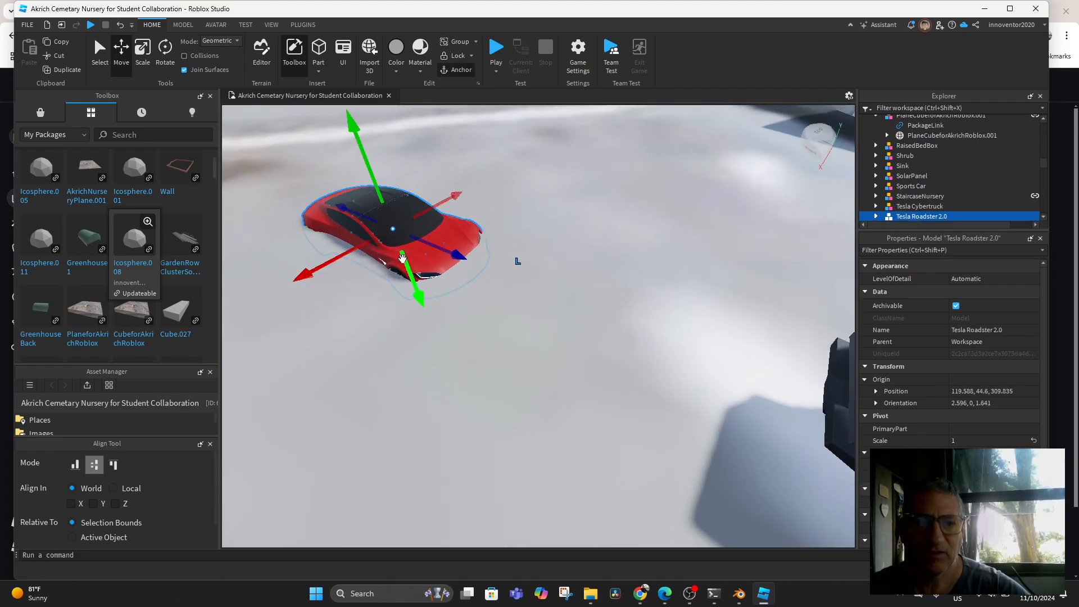
left_click_drag(409, 295, 444, 237)
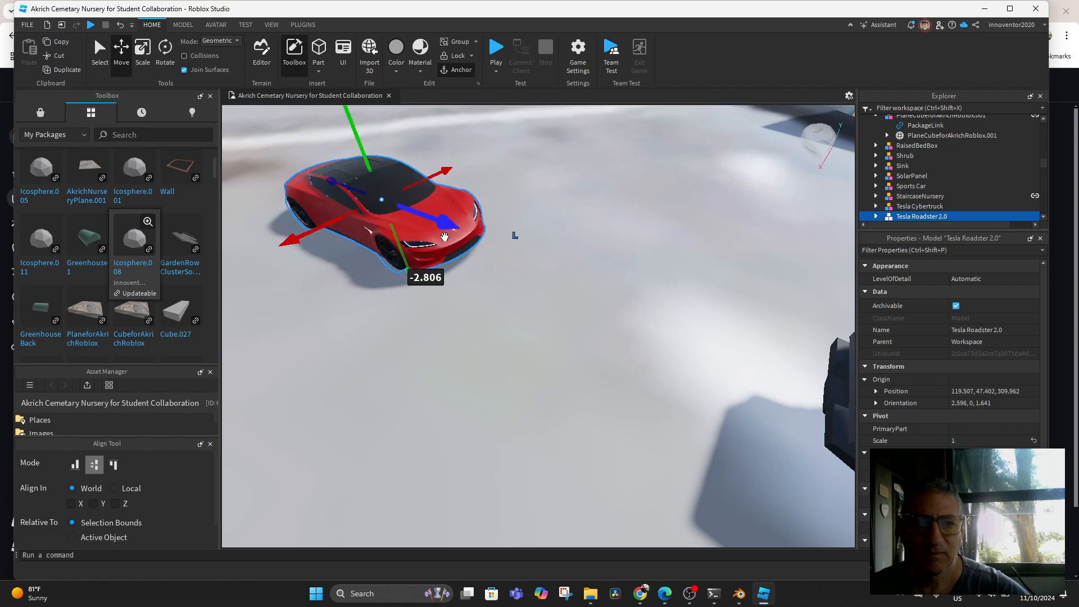
Step: Start a playtest, walk the avatar to the raised red Roadster and get into it
left_click(495, 50)
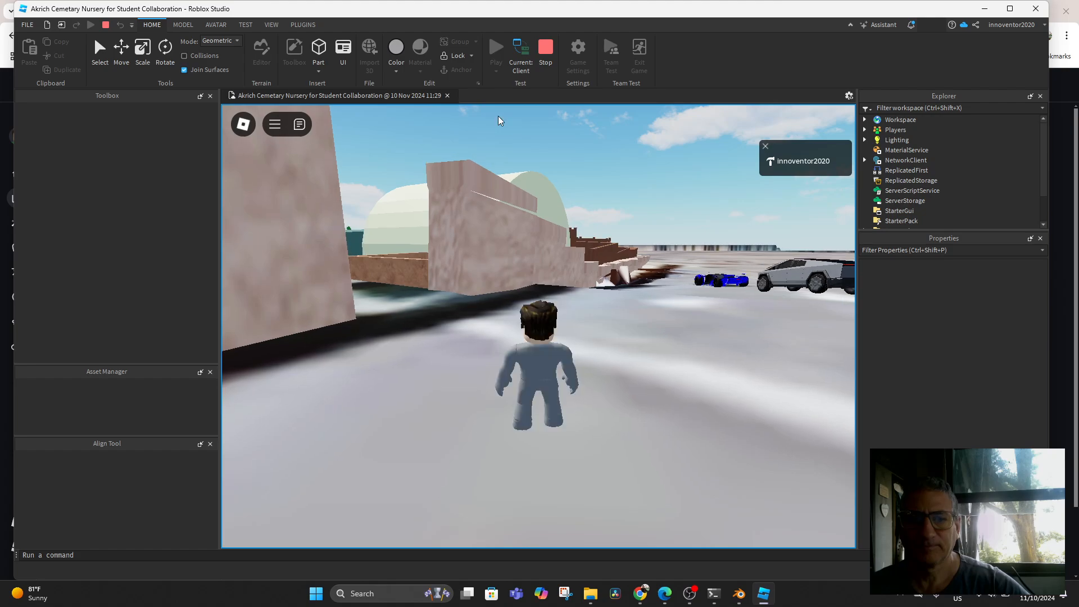
right_click_drag(629, 293, 418, 305)
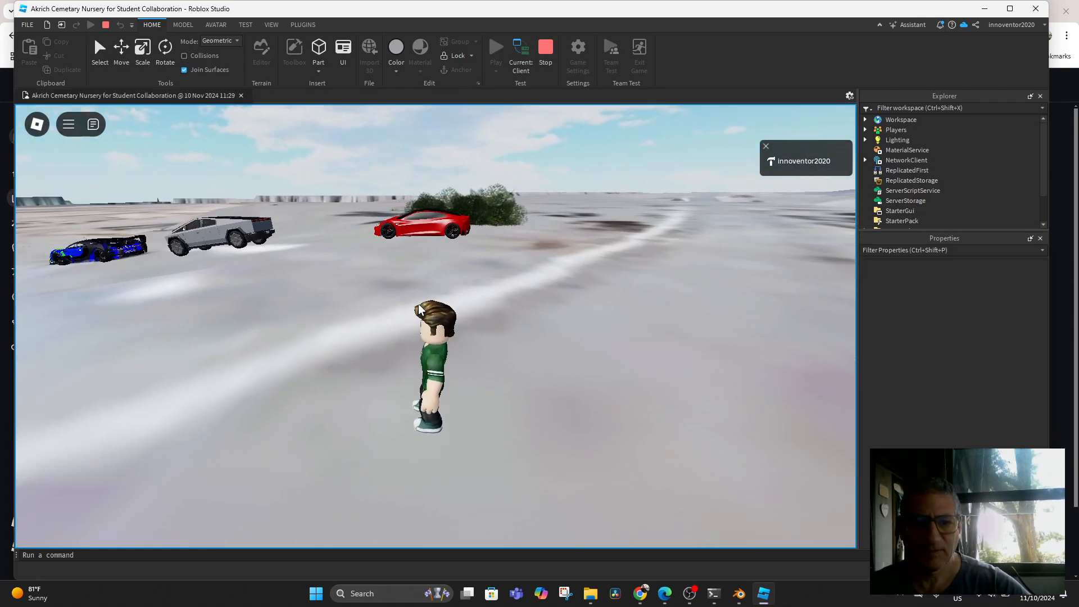
key("w")
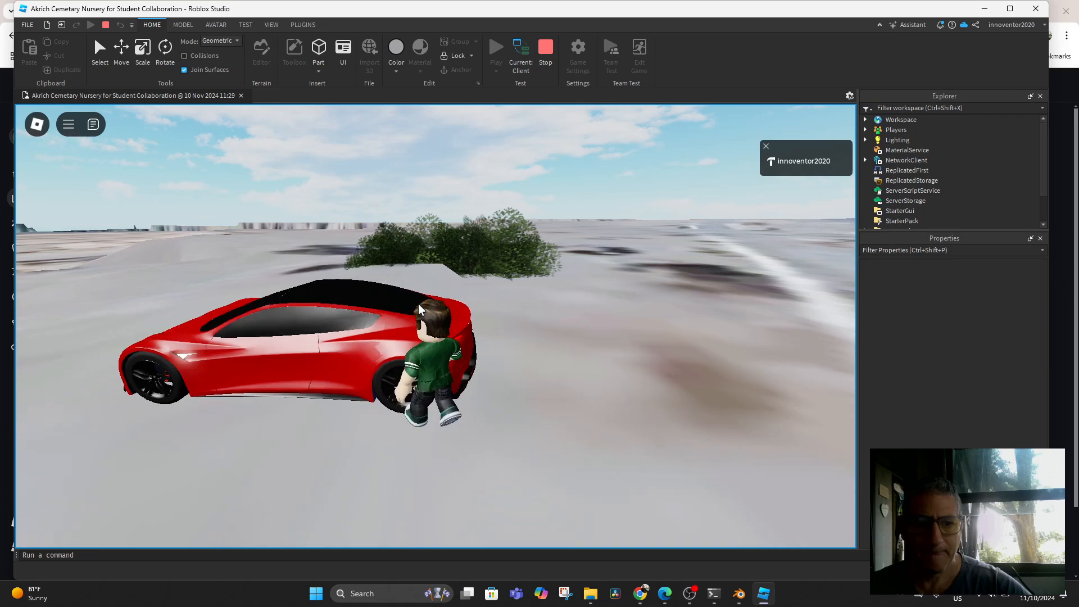
key("w")
key("s")
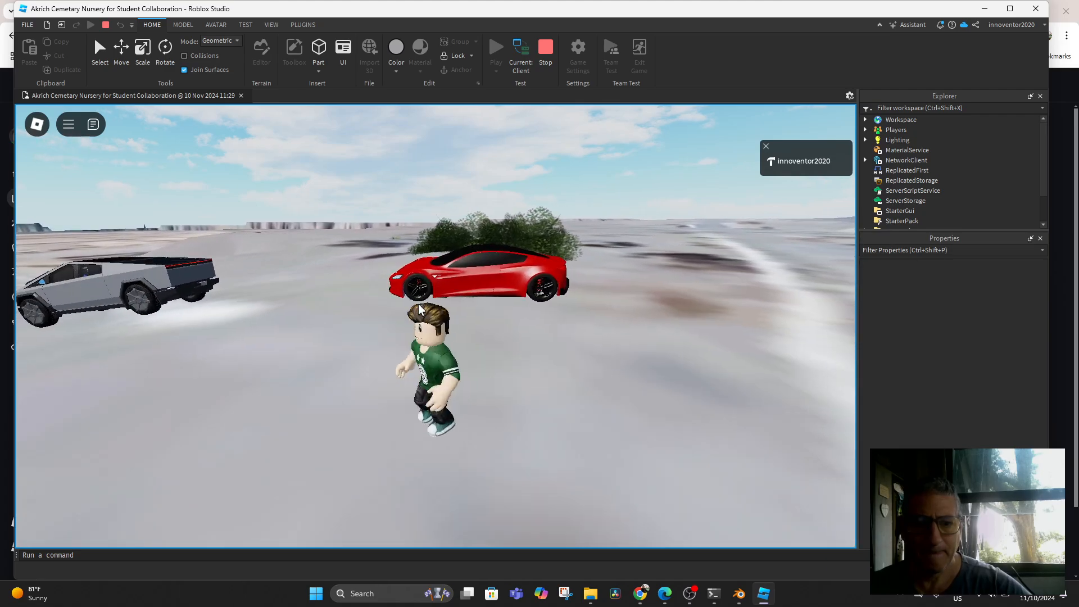
key("w")
key("s")
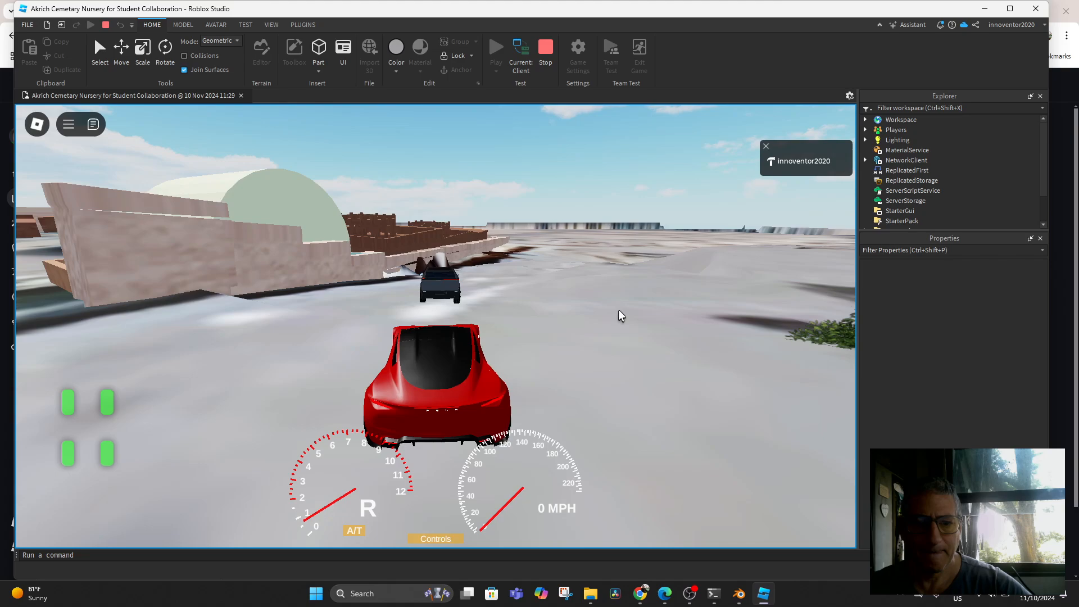
Step: Drive the red Roadster forward and in reverse around the Cybertruck and over the terrain, and stop the playtest
key("w")
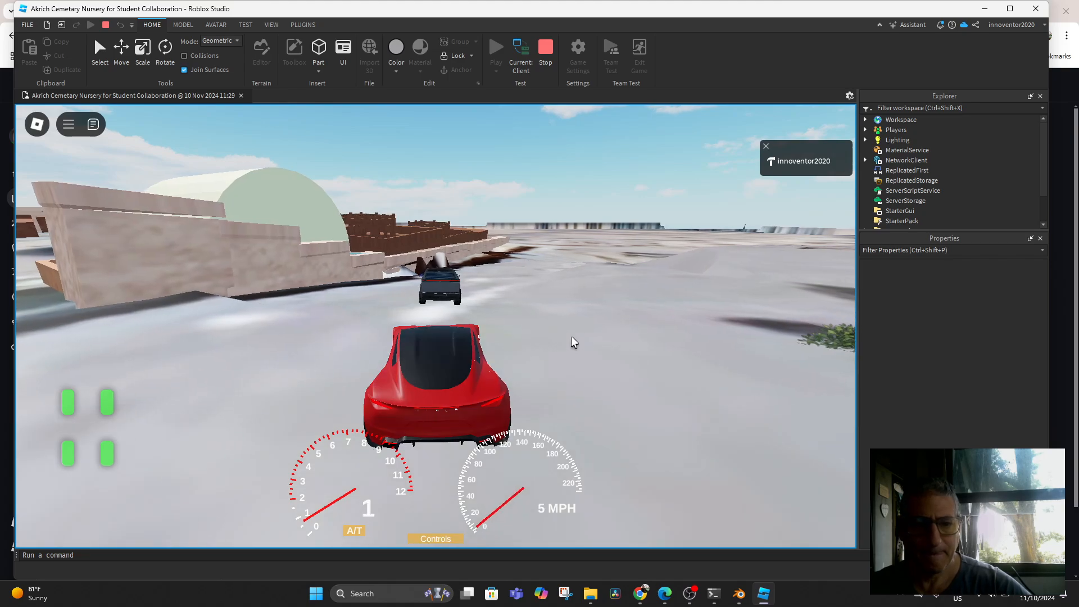
key("d")
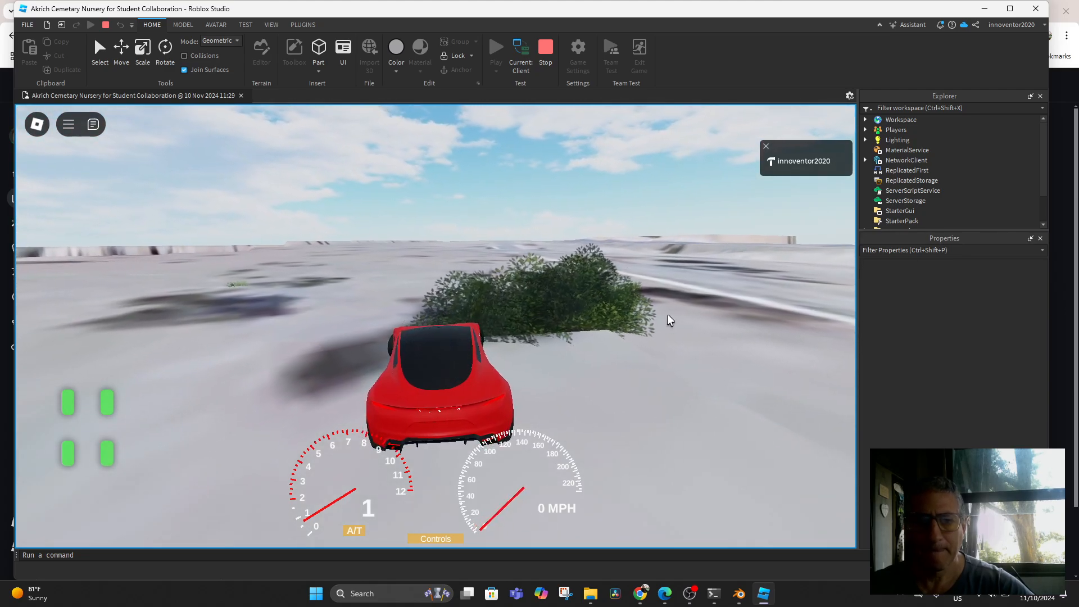
key("s")
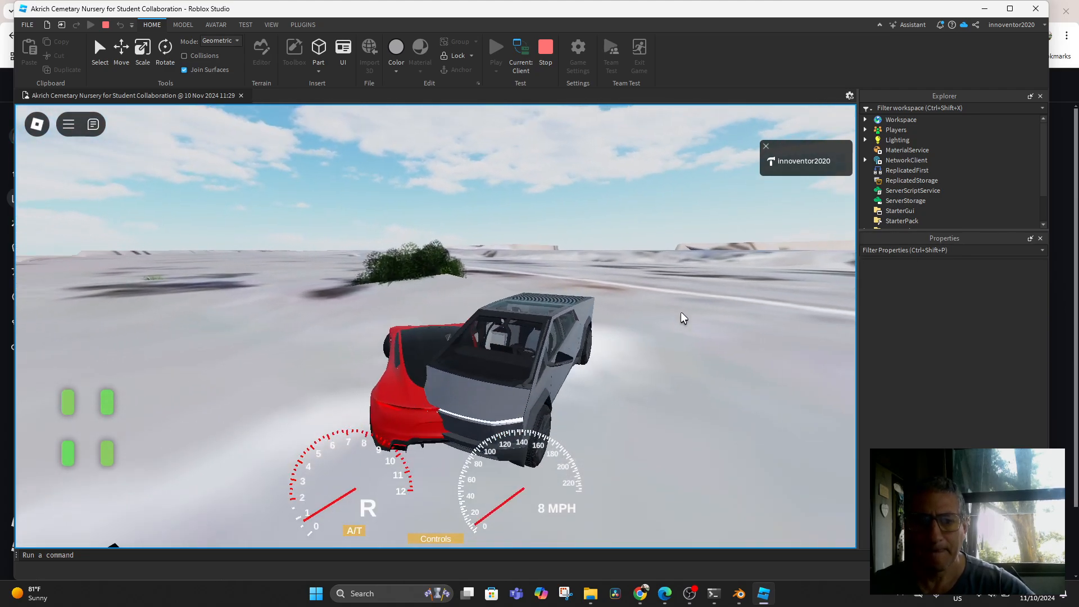
key("w")
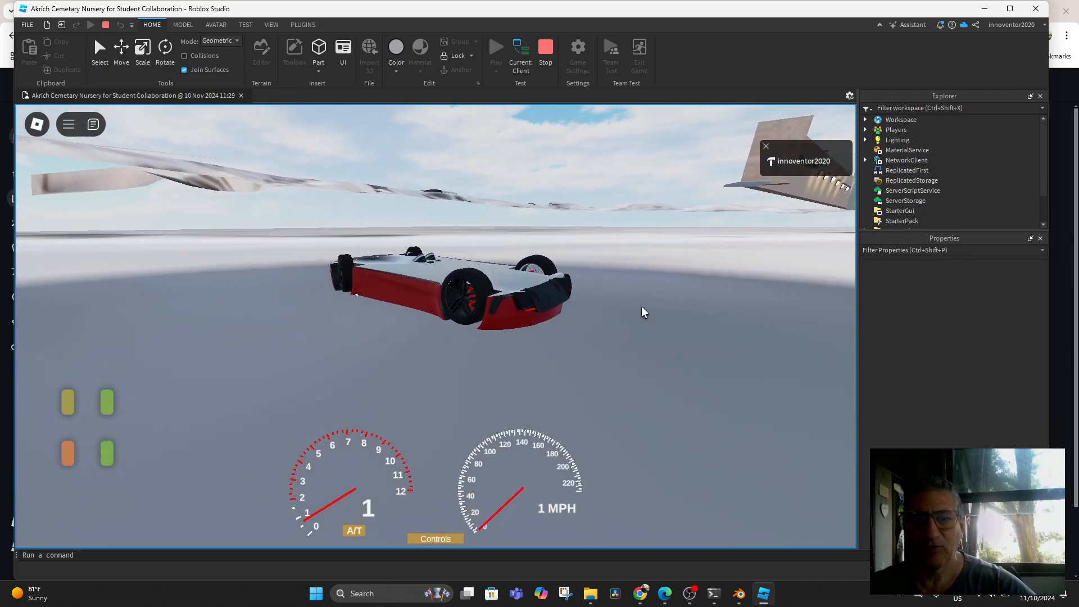
left_click(546, 49)
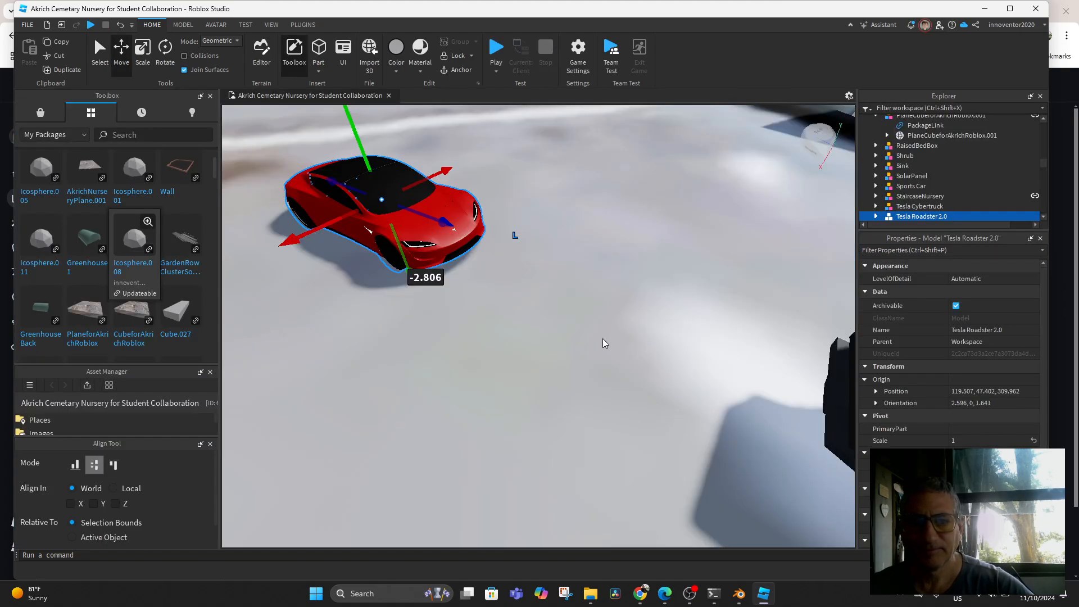
Step: Move the Tesla Roadster 2.0 onto the road far outside the nursery, at position about 118.7, 61.1, 624.4
right_click_drag(603, 343, 613, 354)
key("f")
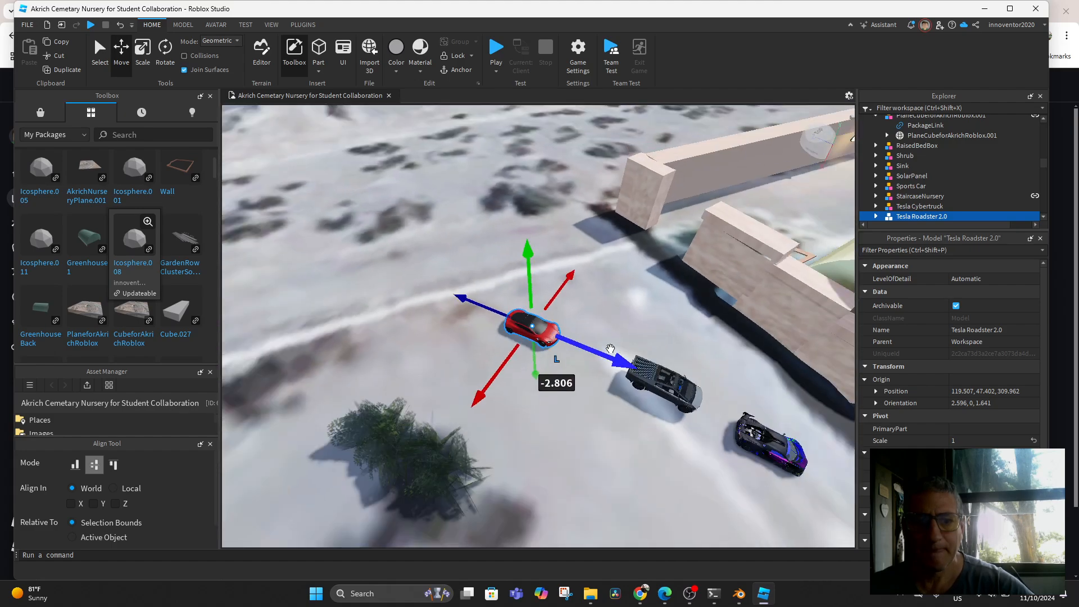
scroll(561, 337, "down", 5)
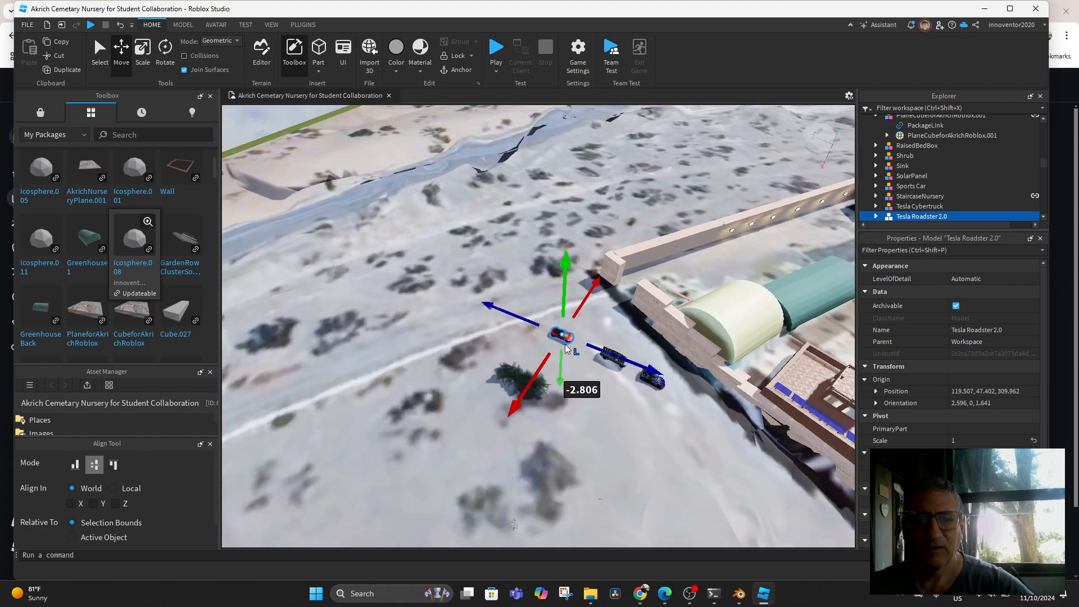
left_click_drag(486, 303, 334, 238)
left_click_drag(282, 215, 286, 252)
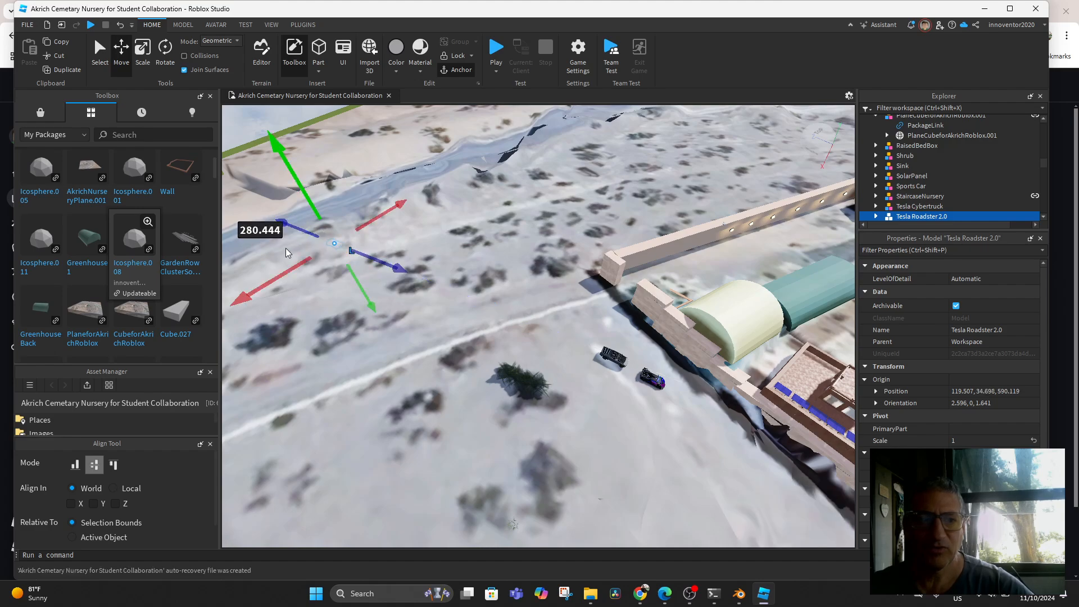
left_click_drag(399, 264, 350, 246)
left_click_drag(237, 150, 242, 120)
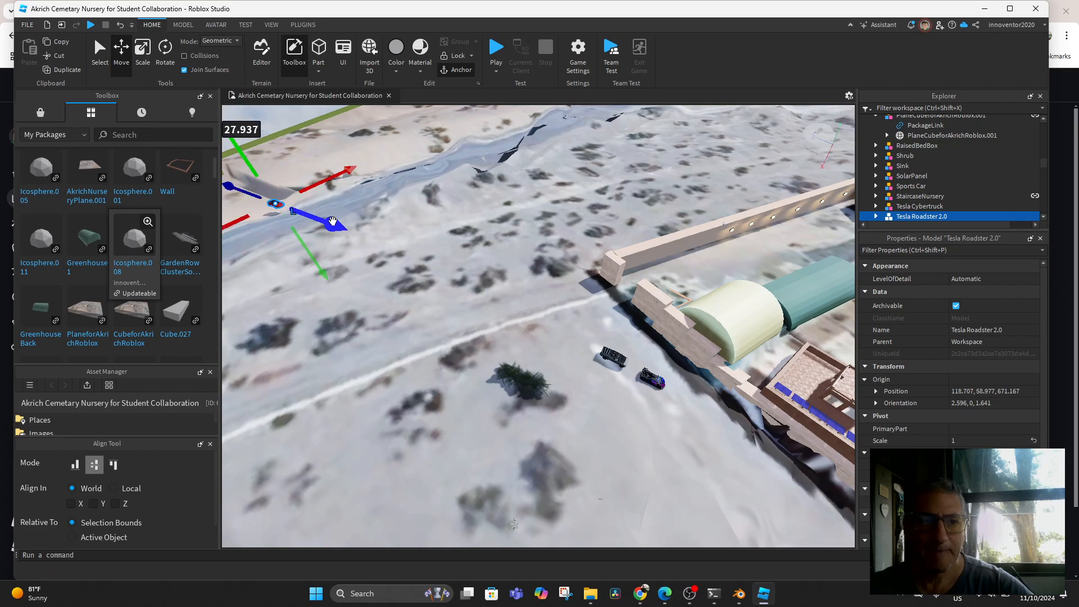
left_click_drag(332, 222, 358, 243)
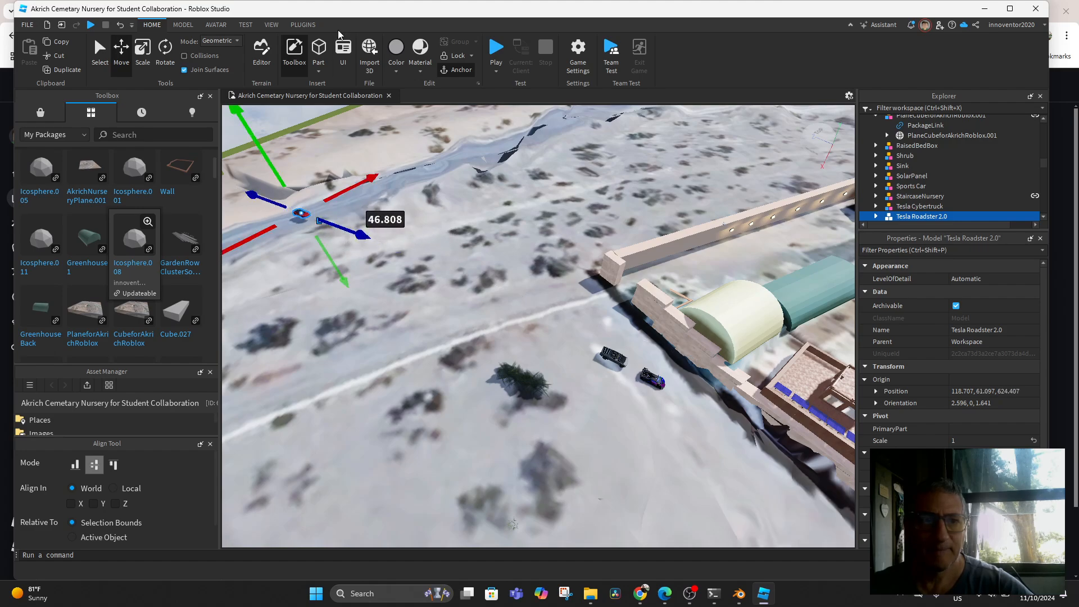
Step: Rotate the Tesla Roadster 2.0 about the vertical axis to about 73 degrees to follow the road, and start a playtest
left_click(170, 50)
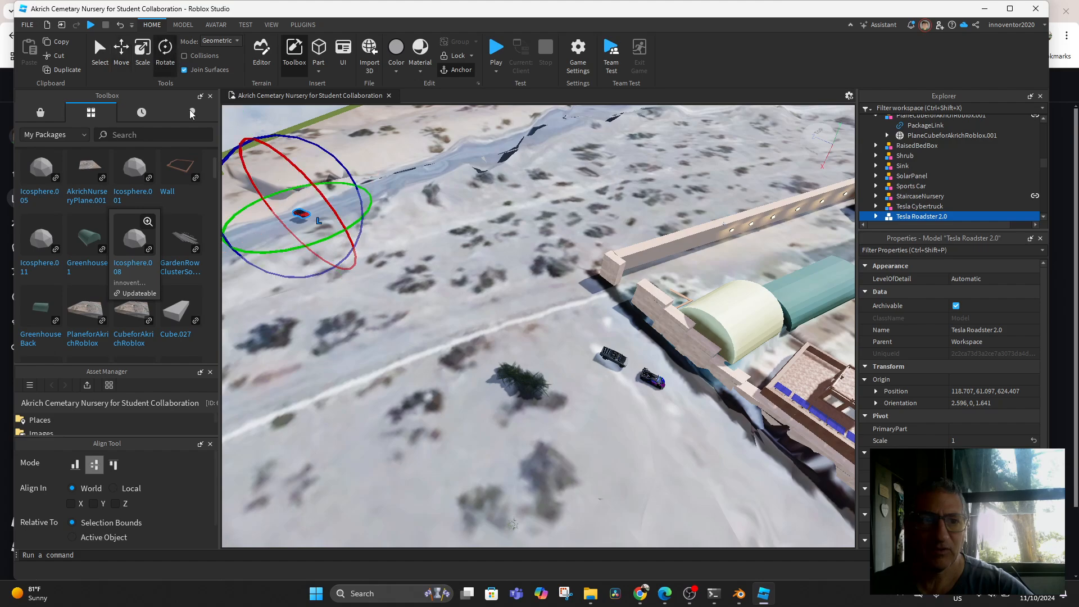
left_click_drag(279, 255, 325, 248)
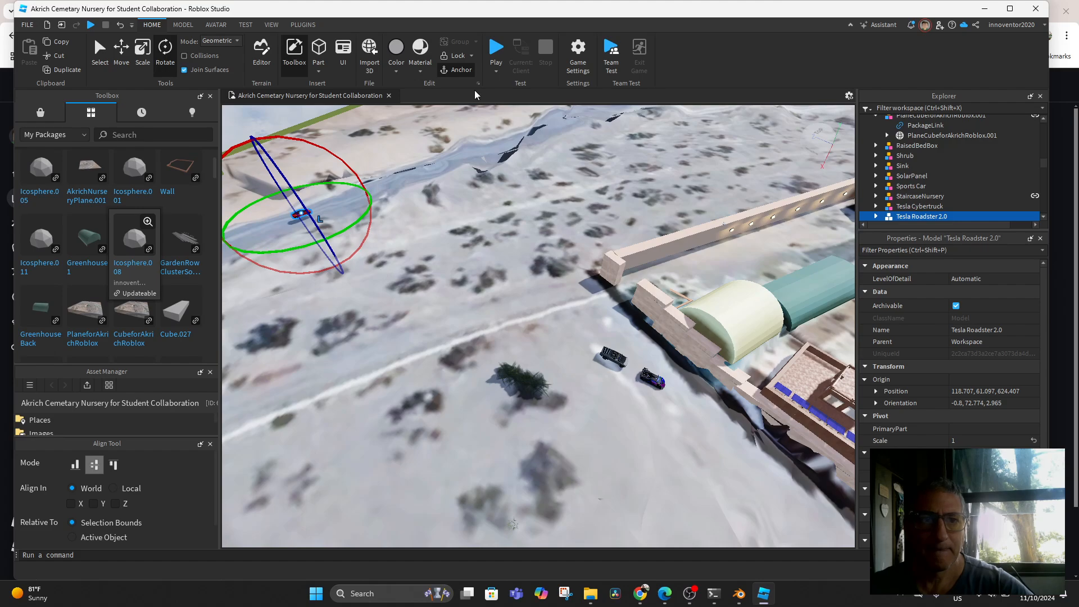
left_click(495, 50)
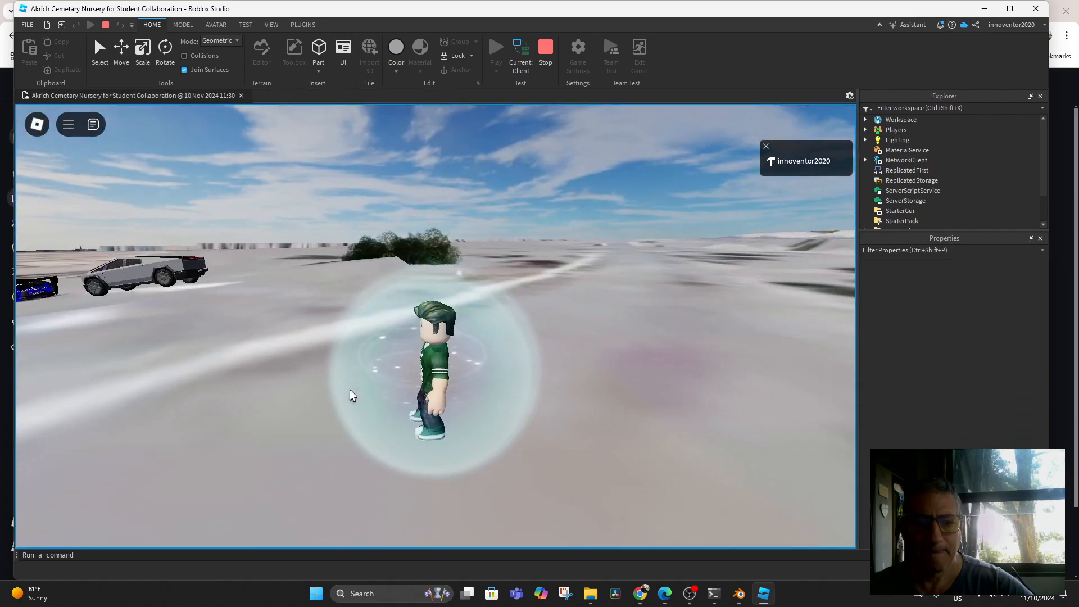
Step: Run the avatar across the terrain to the red Roadster on the distant road and get into it
key("w")
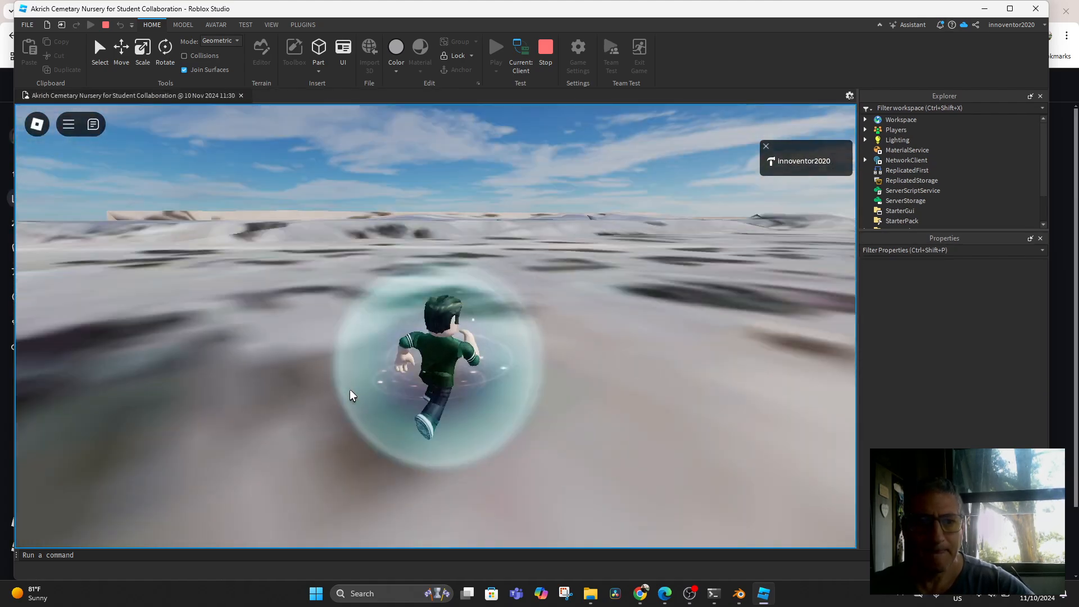
key("Right")
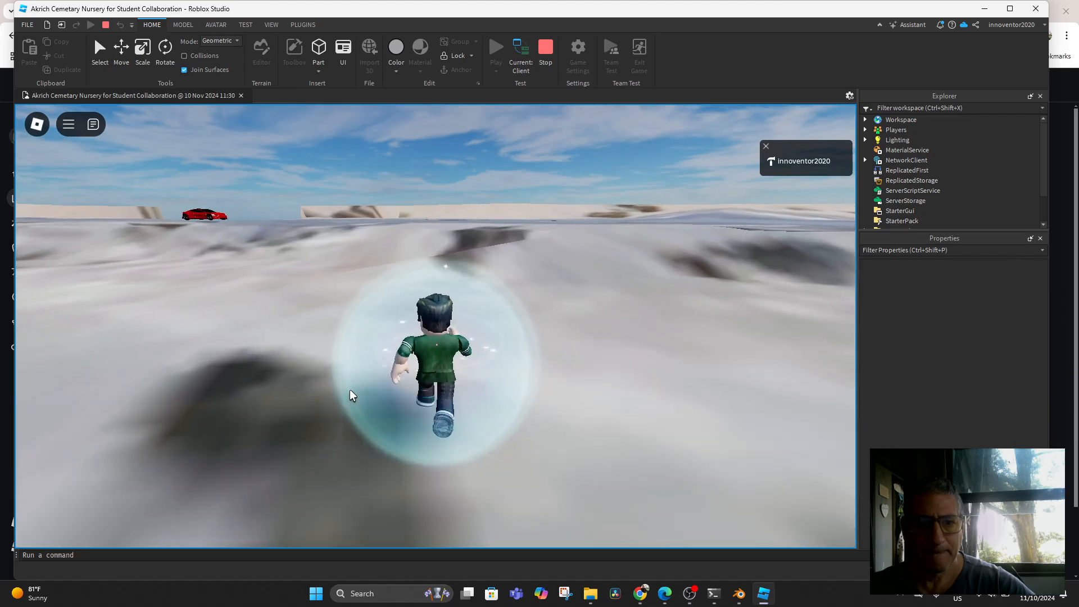
key("w")
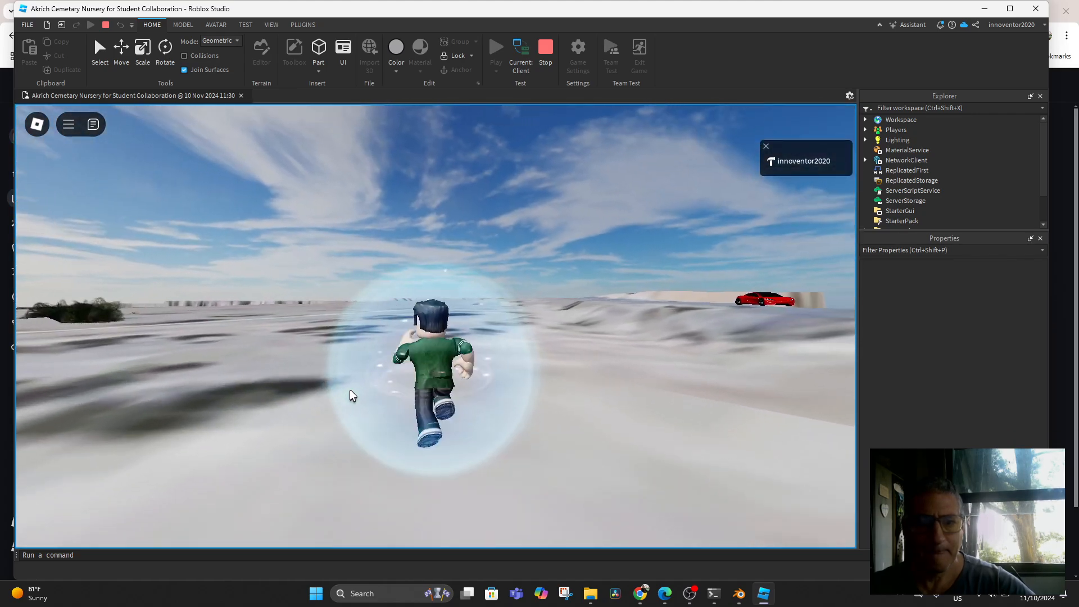
key("w")
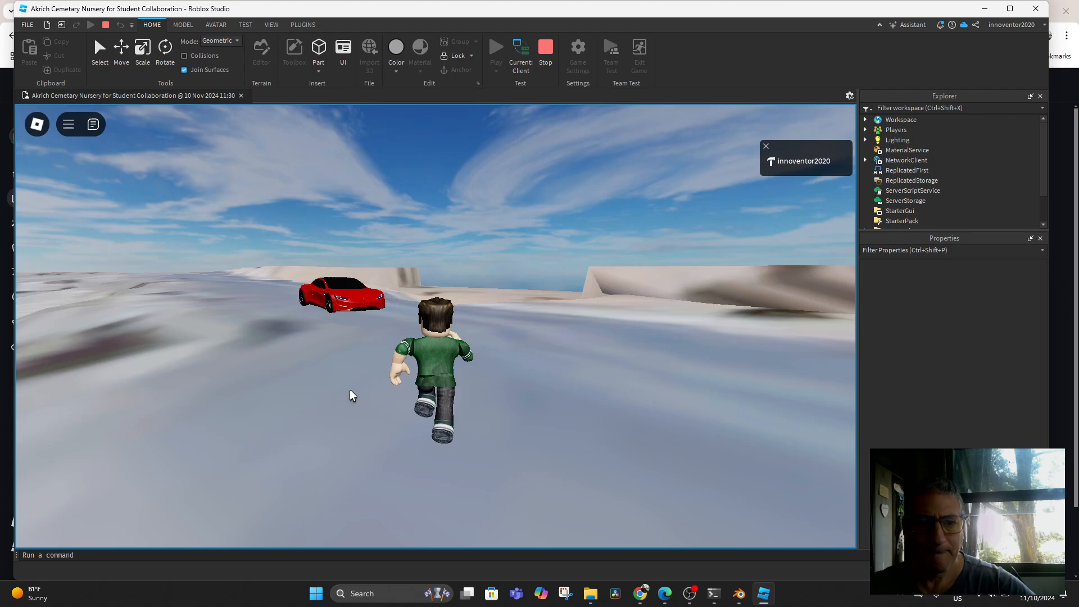
key("s")
key("Left")
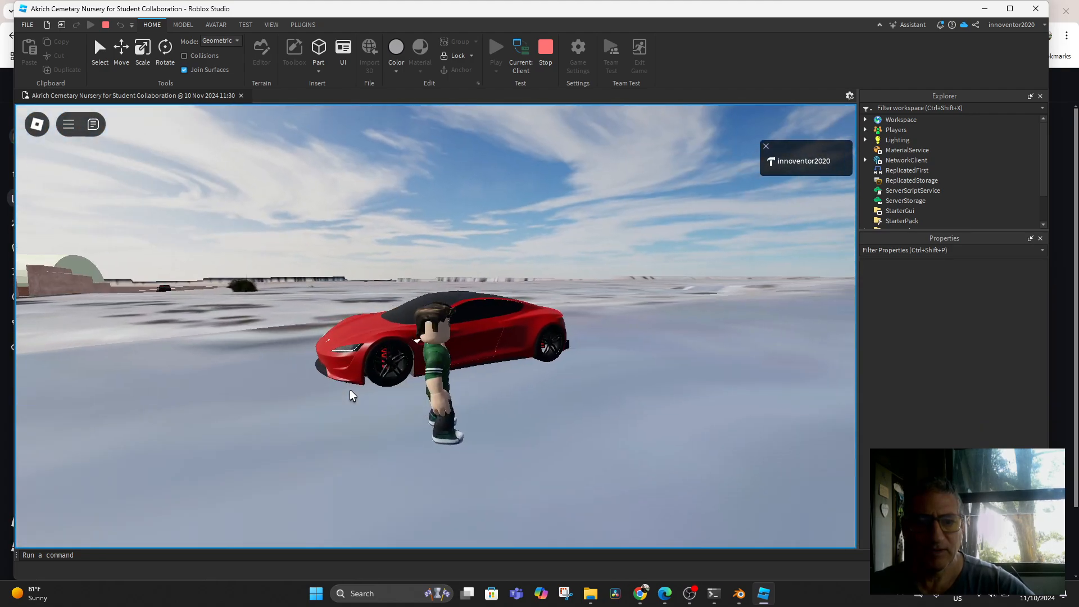
key("e")
Step: Drive the red Roadster at speed along the road, steer it off over the surrounding terrain, and stop the playtest
key("w")
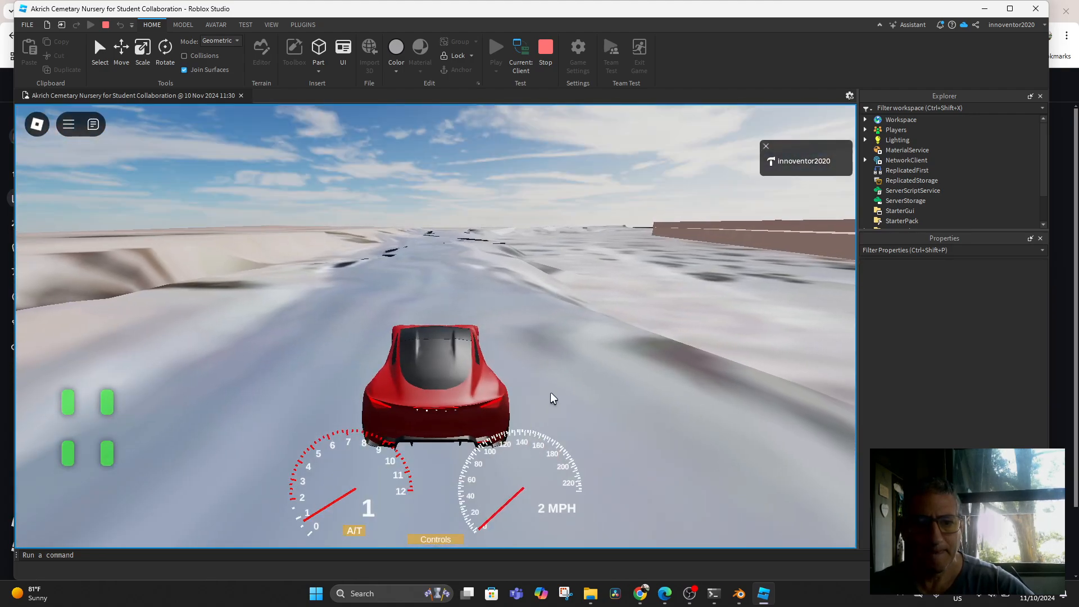
key("w")
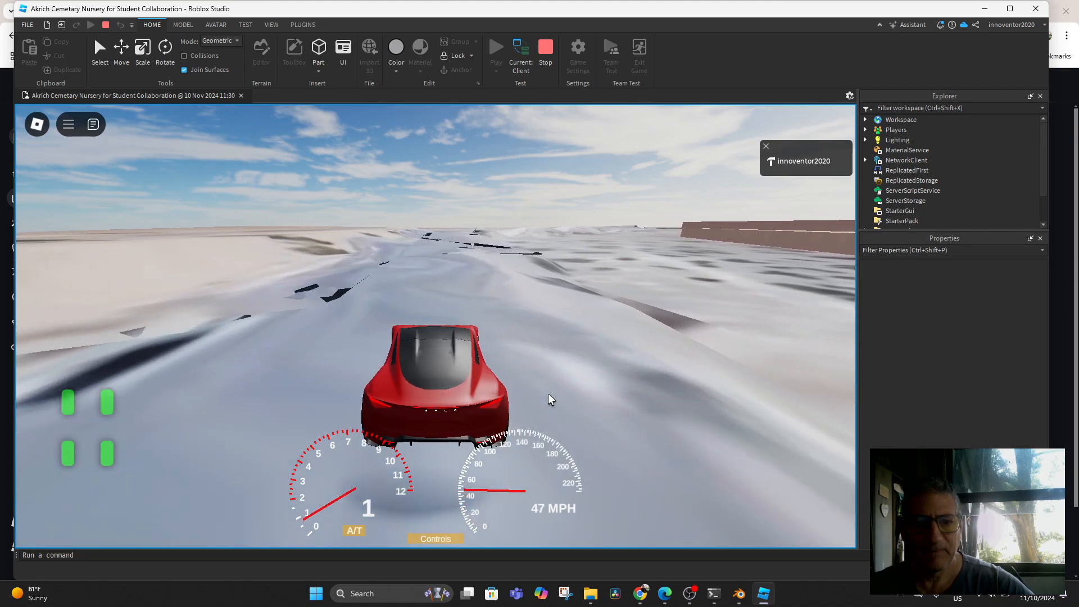
key("w")
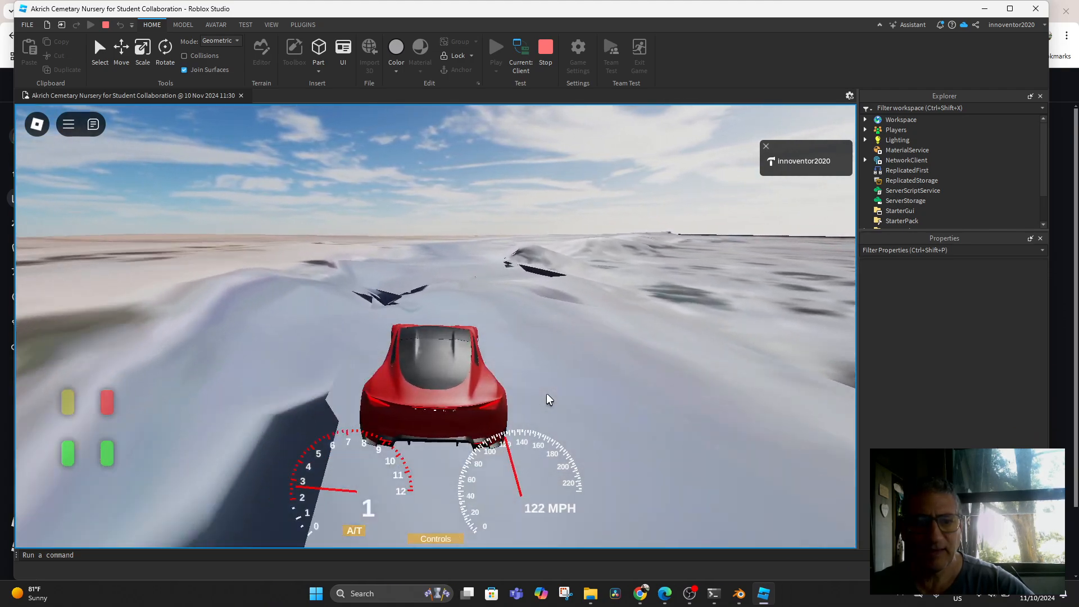
key("w")
key("d")
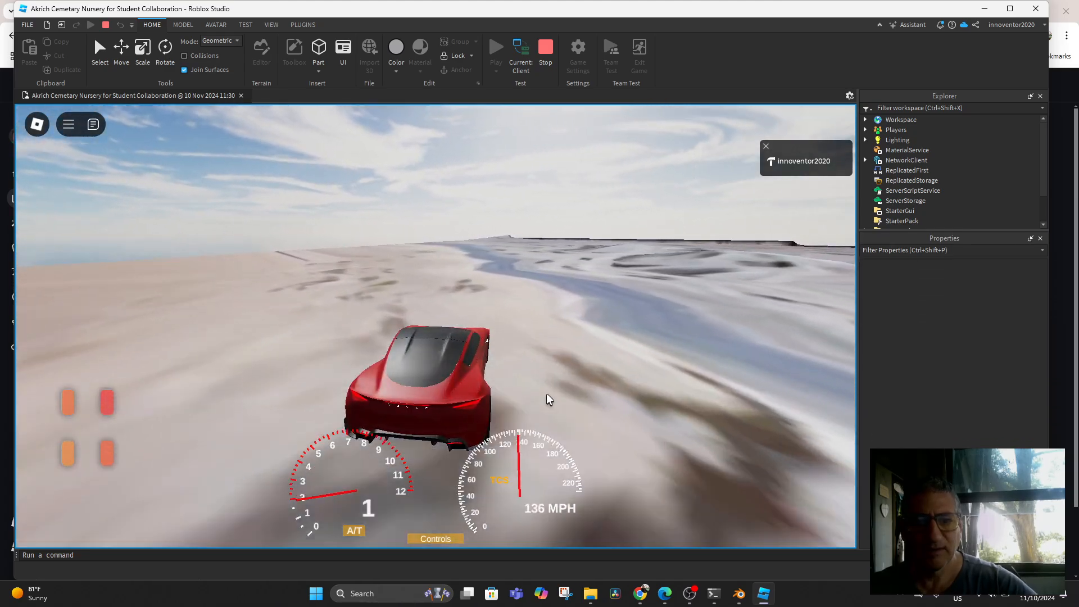
key("s")
key("a")
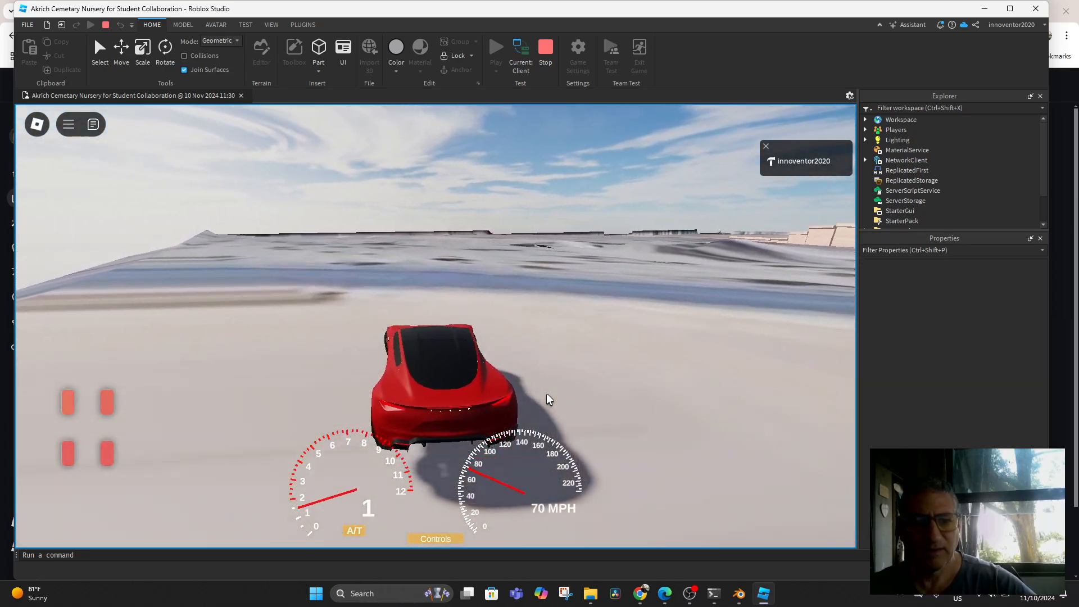
key("a")
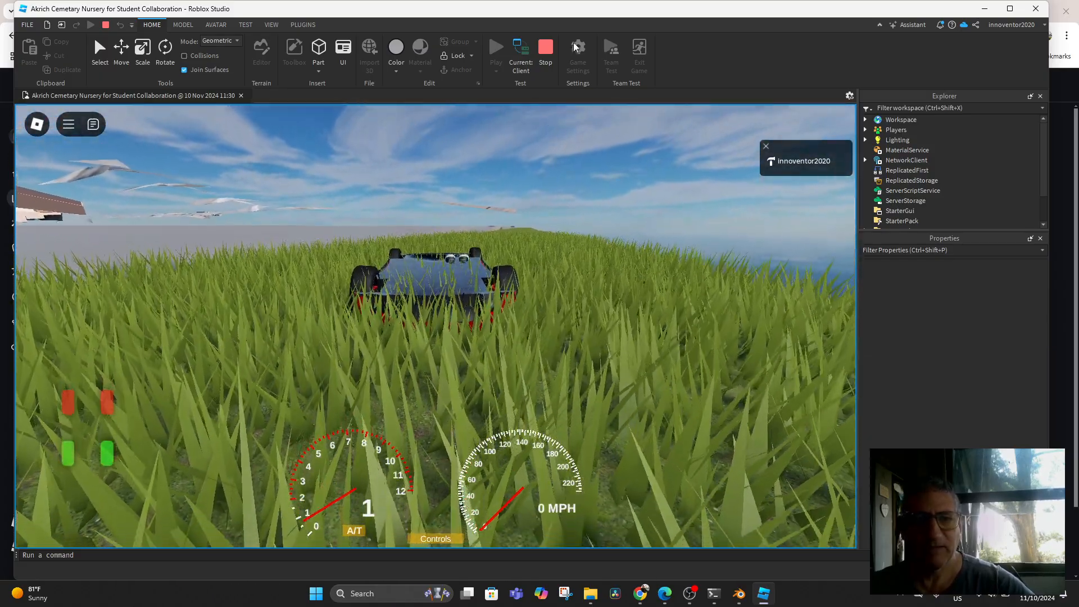
left_click(548, 49)
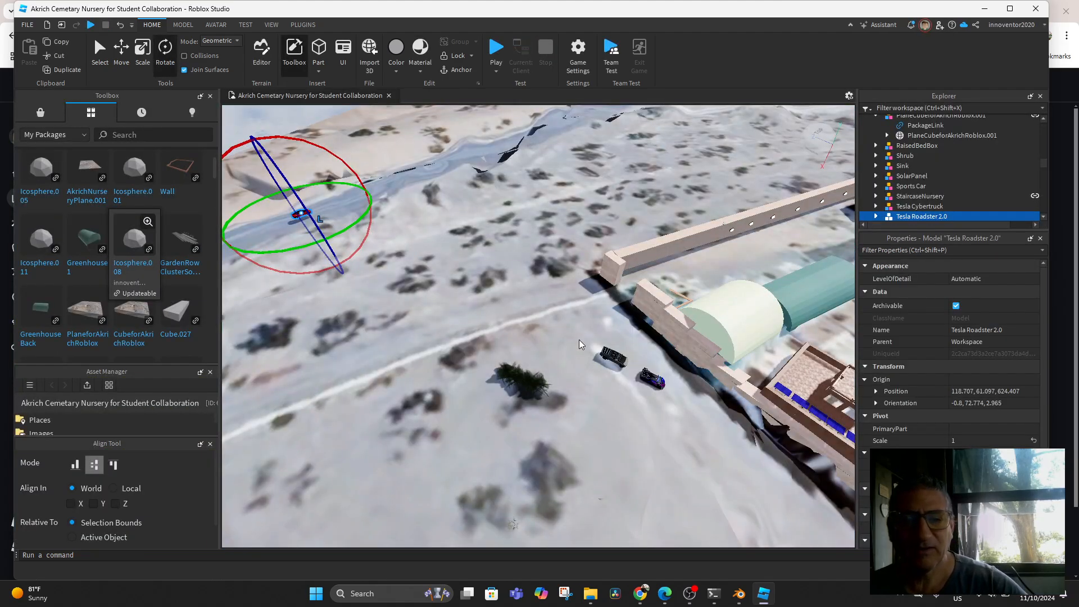
Step: Examine how the terrain texture lines up with the nursery walls and buildings, from an angle and from the top view
right_click_drag(542, 333, 532, 339)
scroll(468, 409, "up", 5)
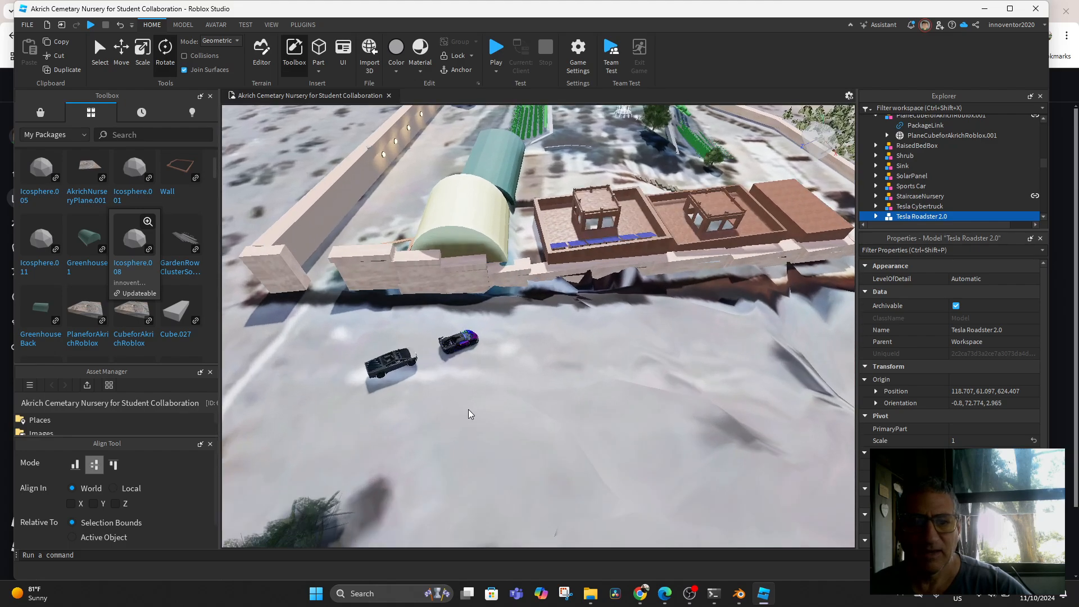
scroll(725, 348, "down", 4)
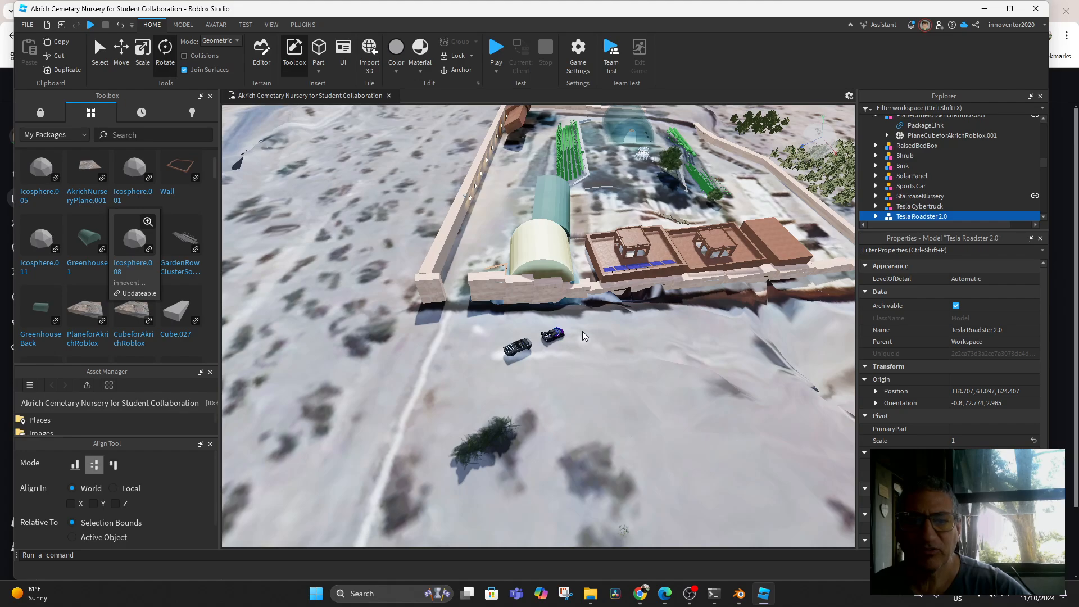
scroll(626, 348, "up", 3)
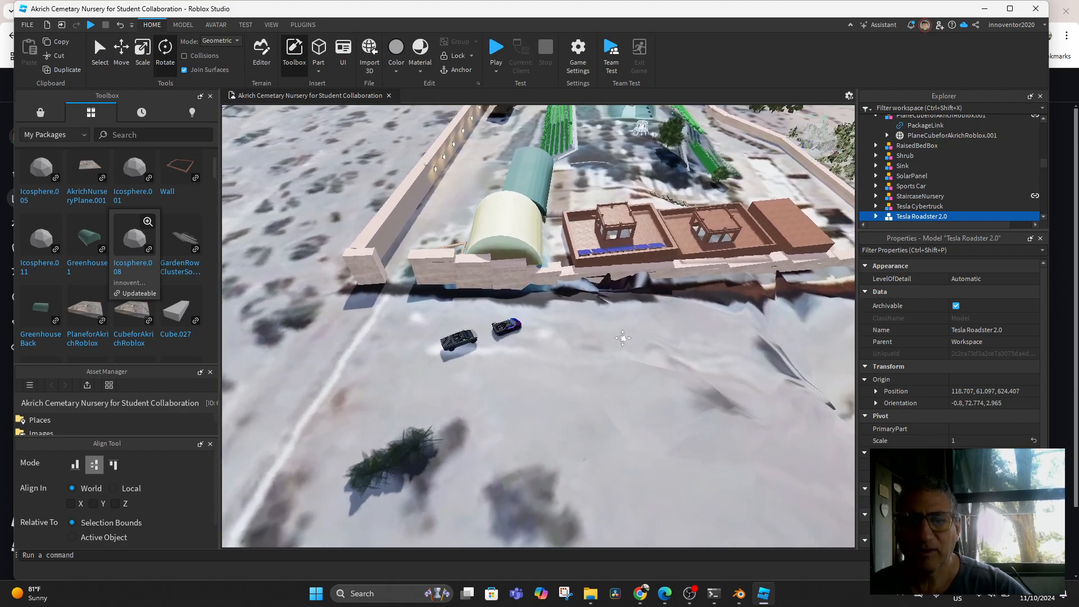
right_click_drag(622, 338, 653, 359)
scroll(622, 359, "down", 5)
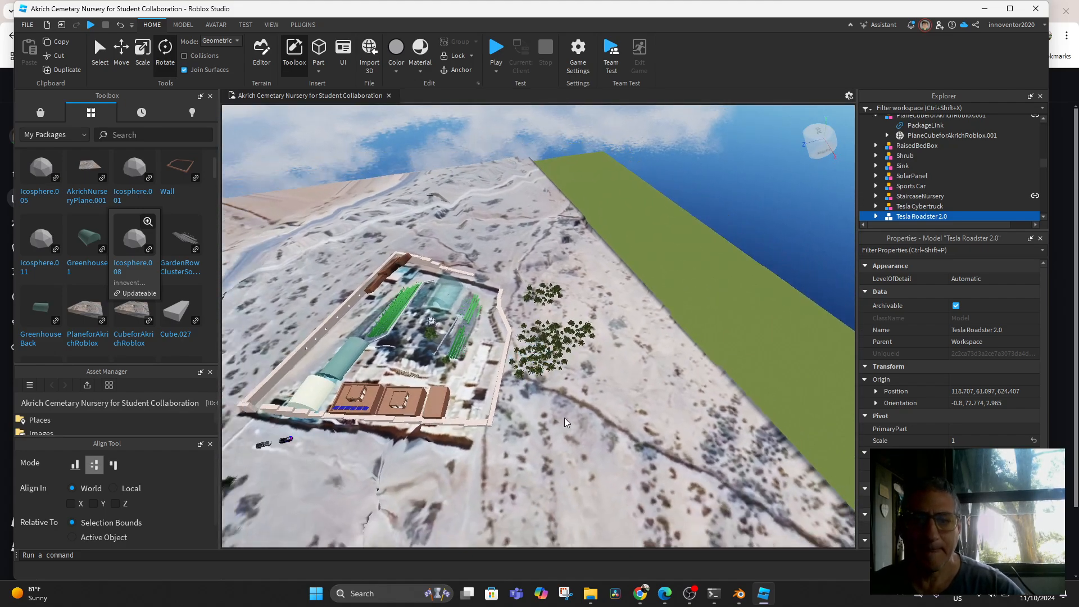
left_click(821, 136)
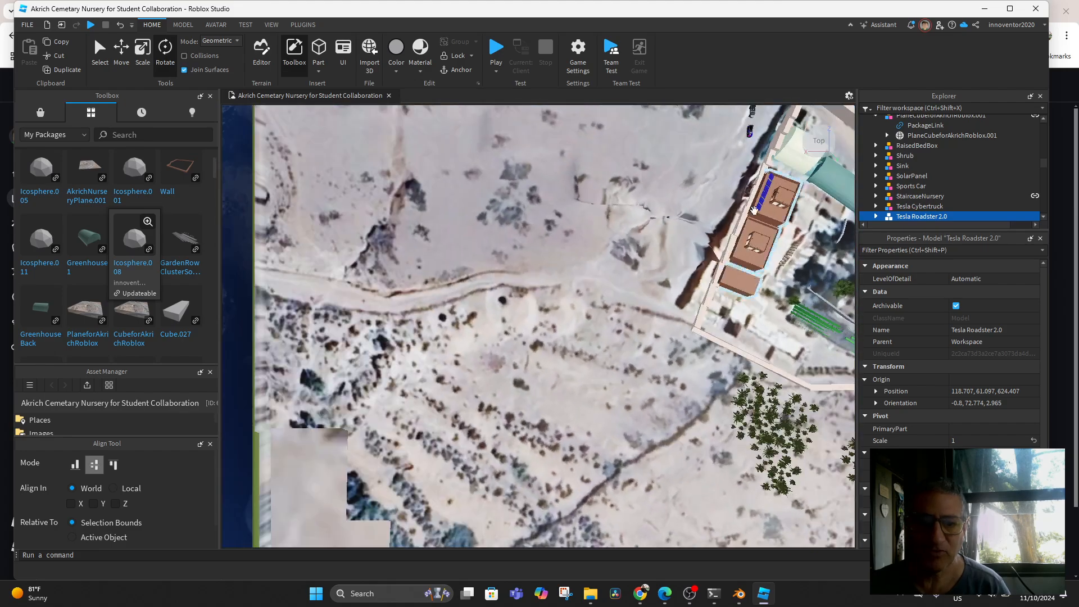
middle_click_drag(547, 383, 644, 387)
right_click_drag(644, 387, 642, 388)
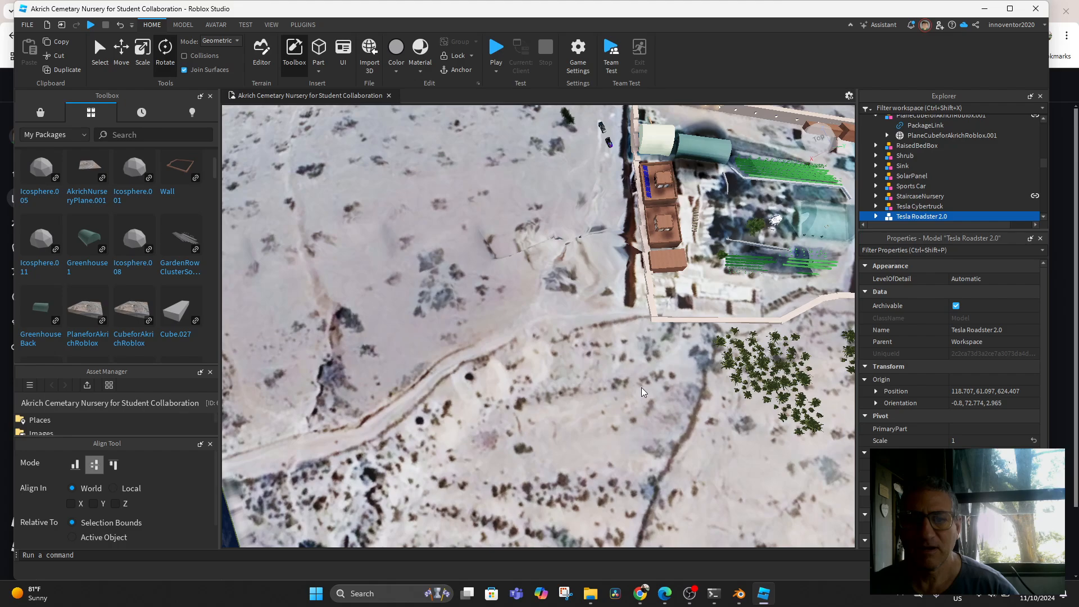
middle_click_drag(643, 414, 338, 486)
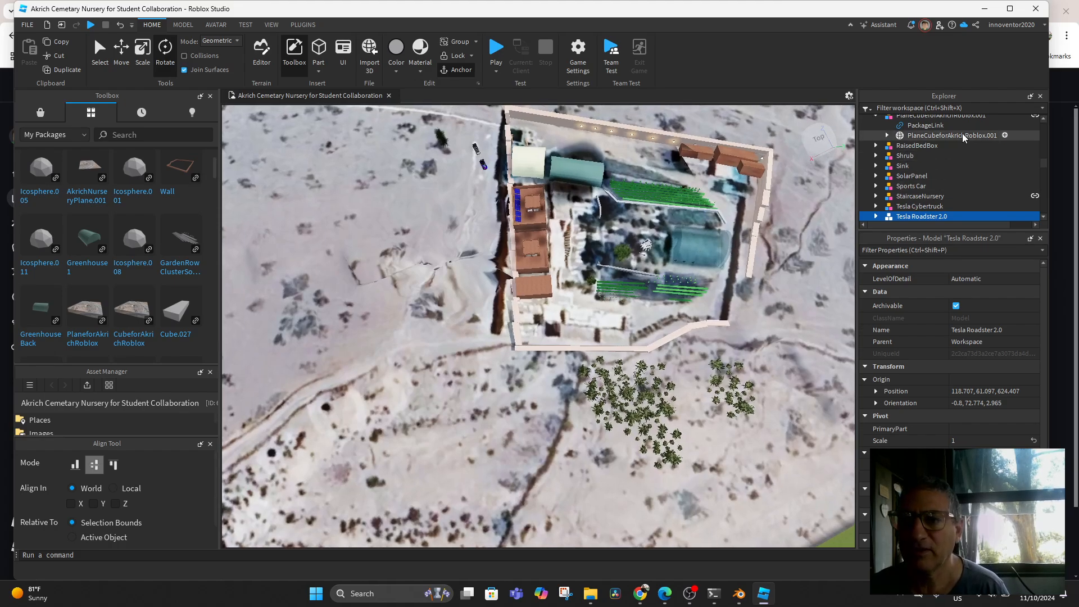
Step: Rotate PlaneCubeforAkrichRoblox.001 about the vertical axis to about 8.7 degrees and shift it horizontally to about 9.6, -31.0, 110.9
left_click(952, 116)
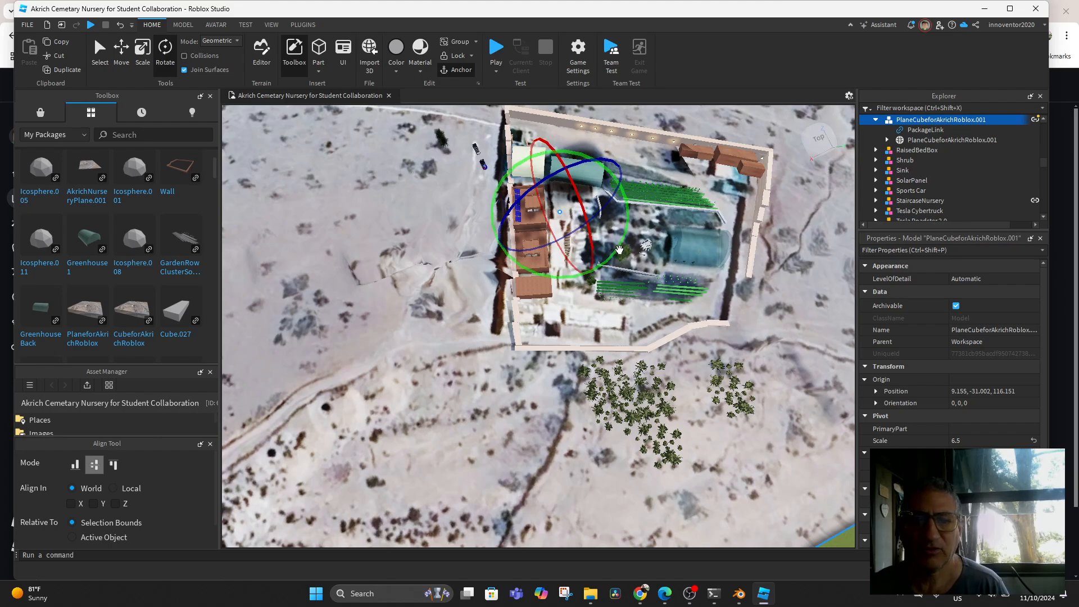
left_click_drag(619, 249, 628, 244)
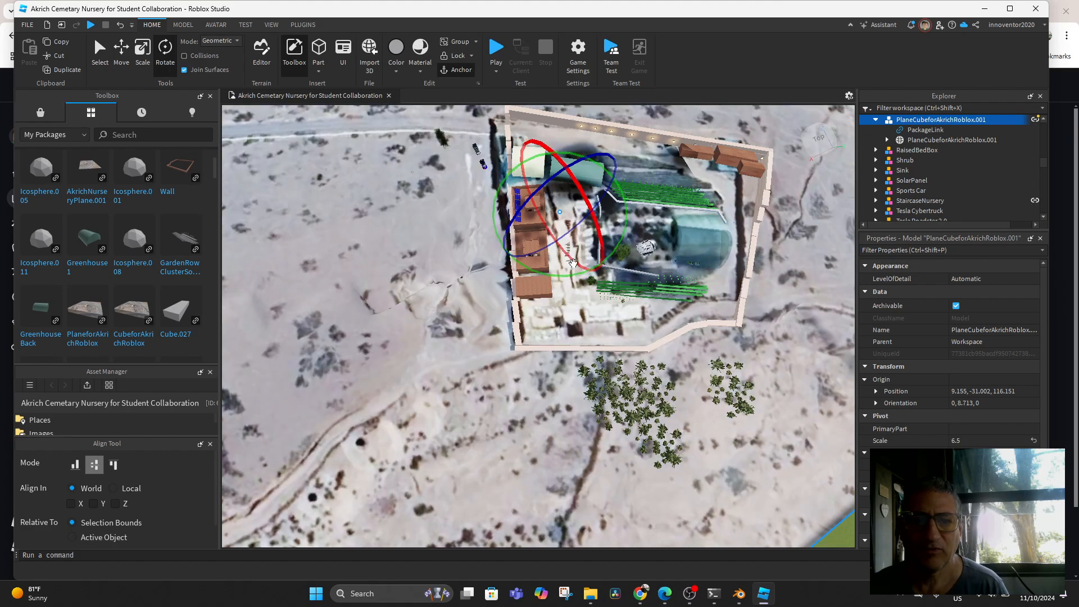
left_click(122, 49)
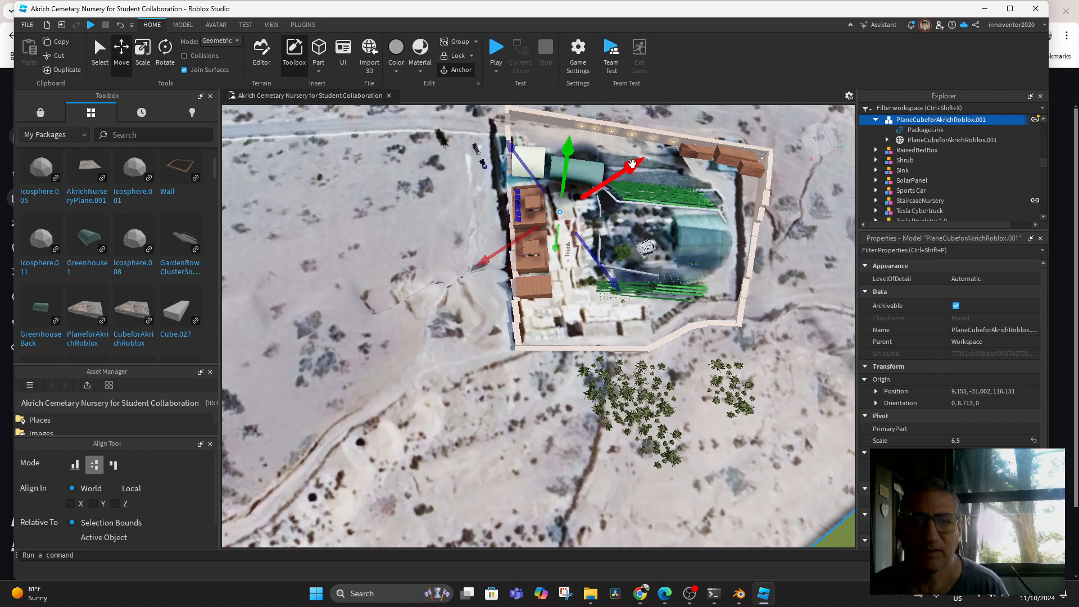
left_click_drag(632, 163, 638, 160)
left_click_drag(522, 145, 560, 179)
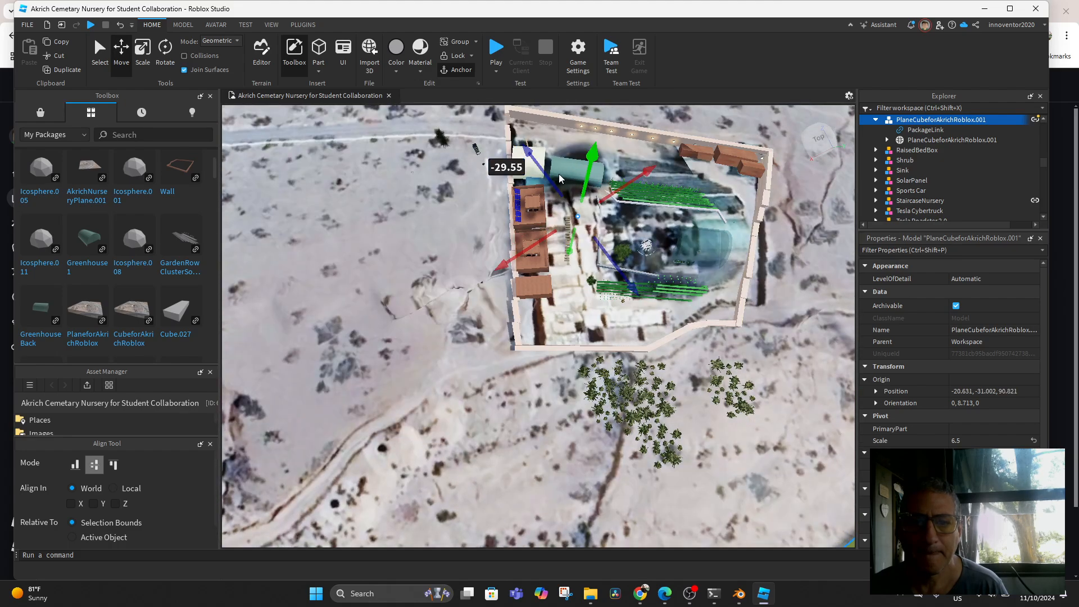
left_click_drag(645, 170, 619, 189)
left_click_drag(509, 165, 540, 150)
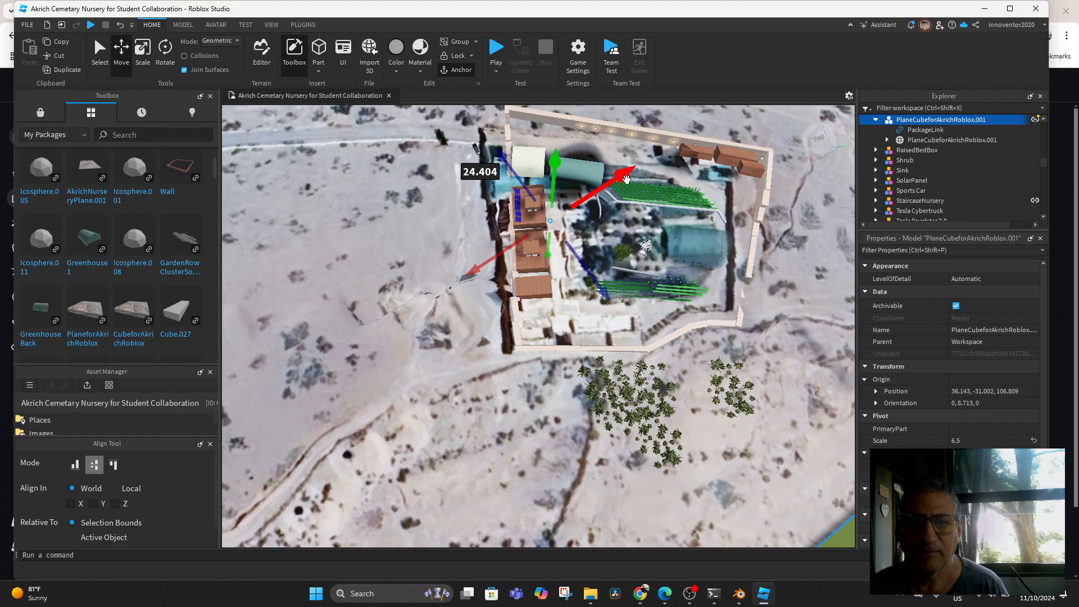
mouse_move(627, 179)
left_mouse_down()
mouse_move(625, 193)
mouse_move(638, 174)
left_mouse_up()
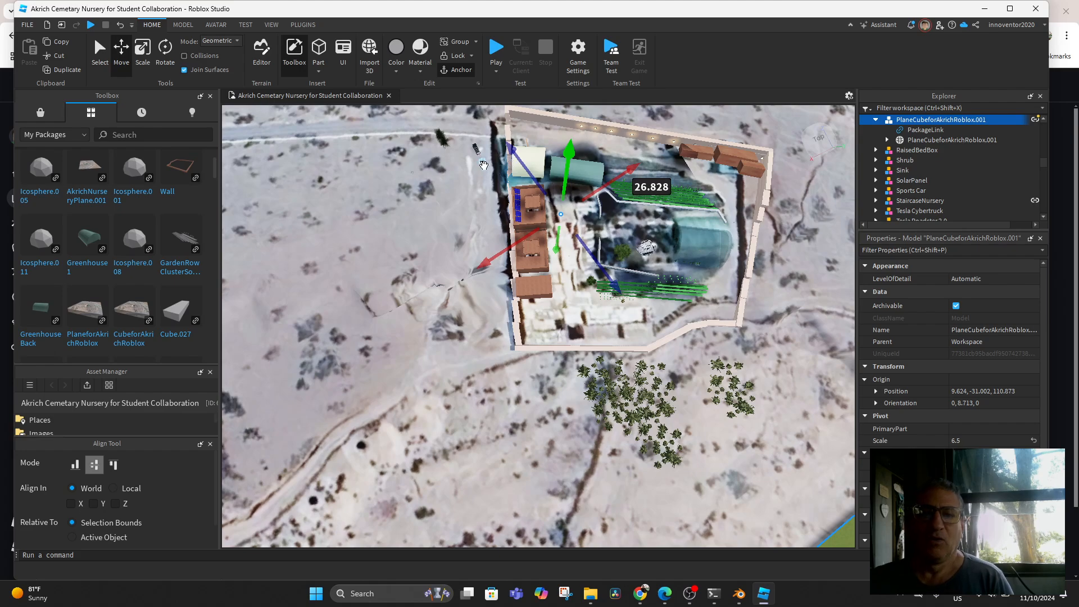
Step: Rotate the terrain mesh about the vertical axis to about 3.7 degrees to match the nursery walls
left_click(169, 52)
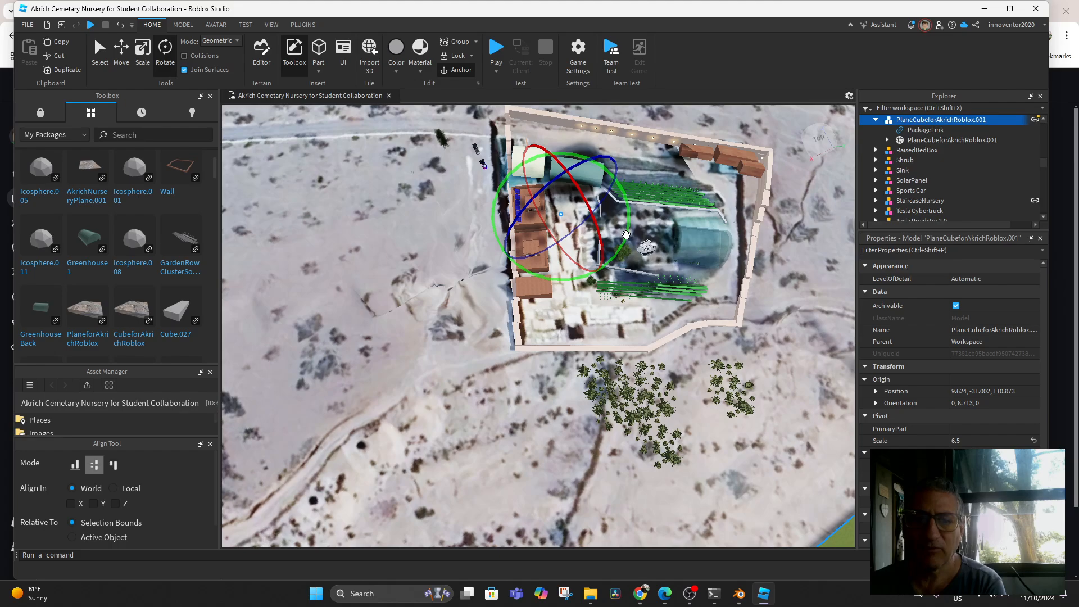
left_click_drag(626, 234, 628, 300)
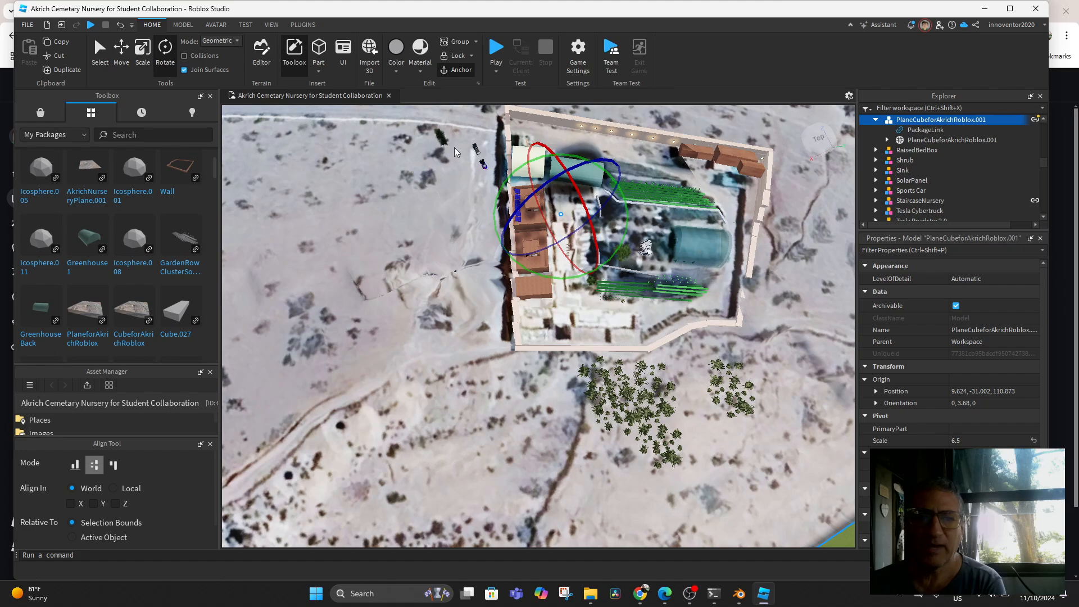
left_click(122, 52)
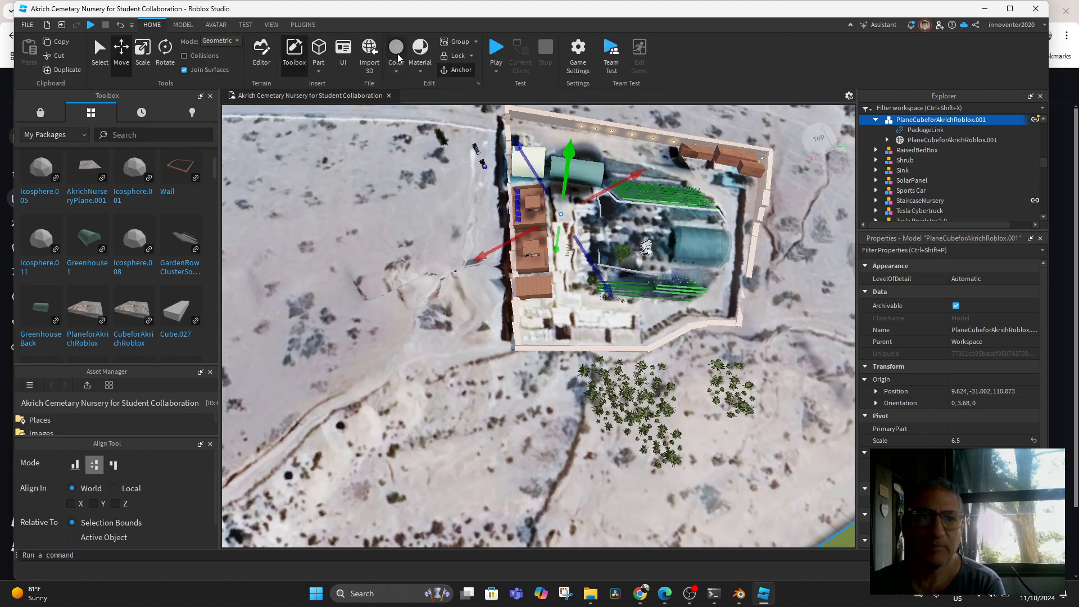
Step: Edit the terrain mesh's pivot: place it mid-nursery at about -52.6, 44.7, -20.7 and turn it to about -27 degrees vertically
scroll(398, 58, "down", 1)
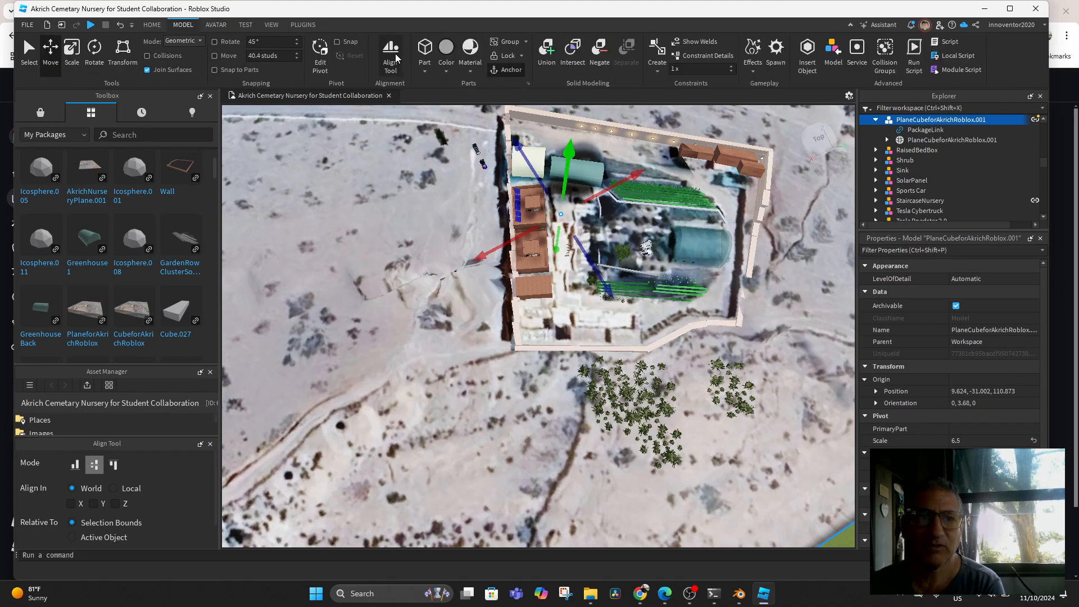
scroll(304, 53, "up", 1)
scroll(366, 63, "down", 1)
left_click(320, 56)
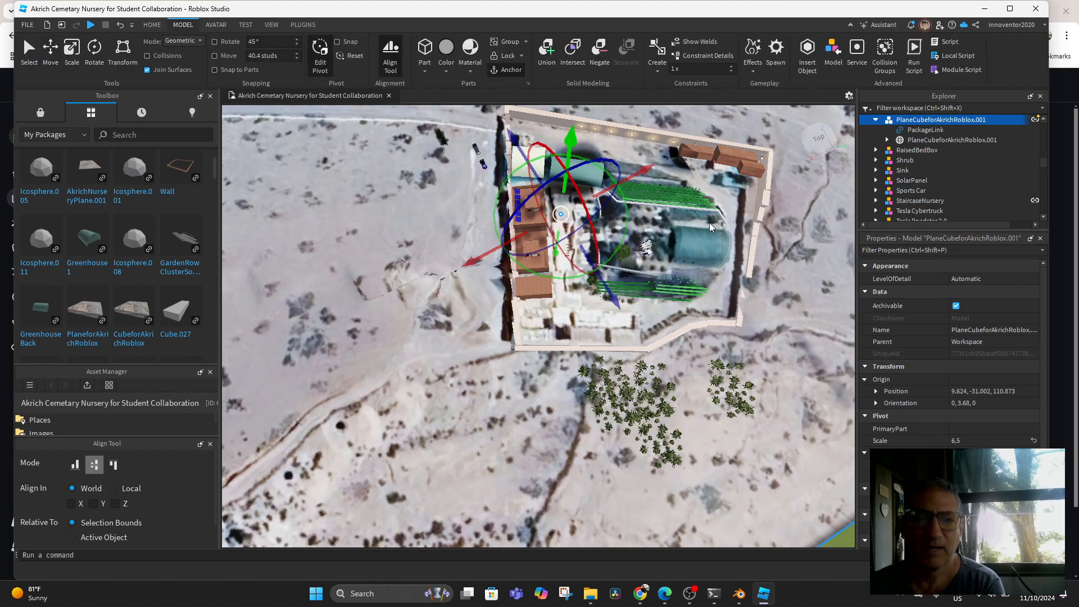
left_click_drag(566, 216, 626, 238)
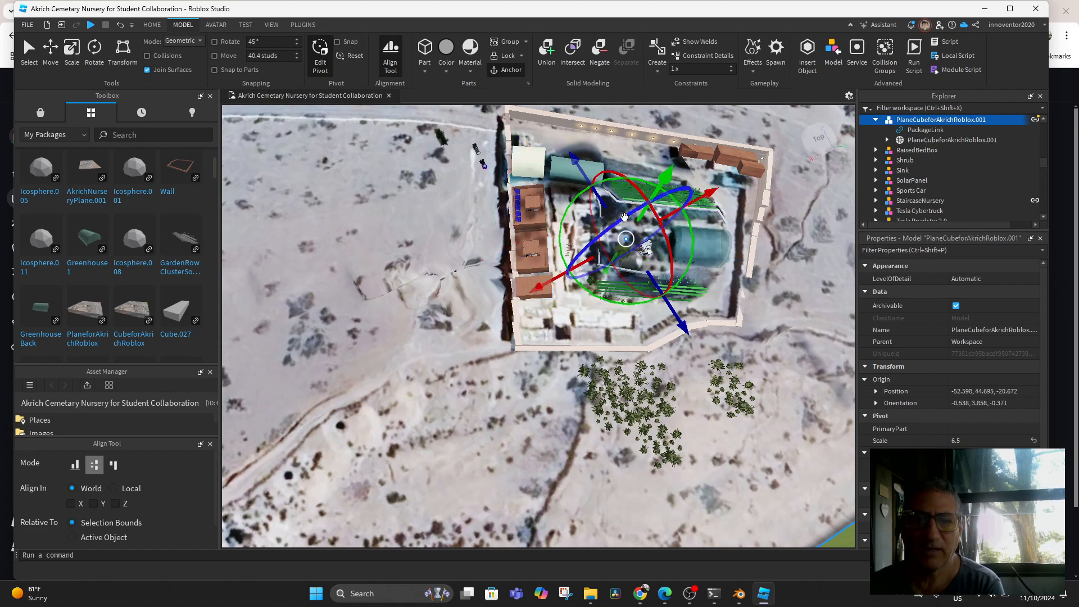
left_click_drag(688, 259, 683, 283)
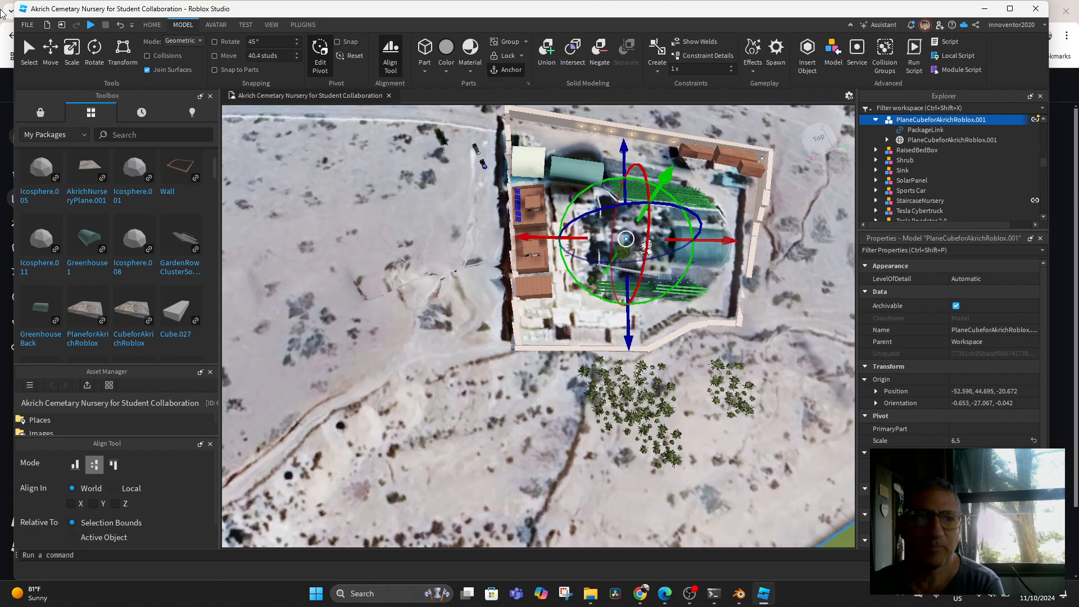
Step: Move the terrain mesh horizontally to about -64.65, 44.64, -33.83 so its texture matches the nursery walls
left_click(52, 49)
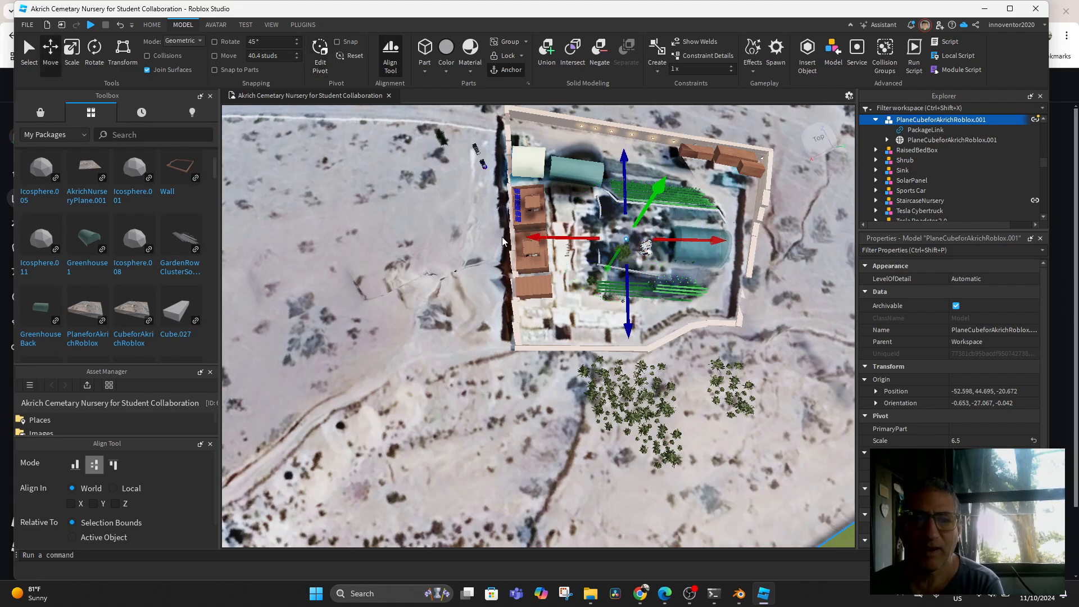
left_click_drag(529, 238, 543, 243)
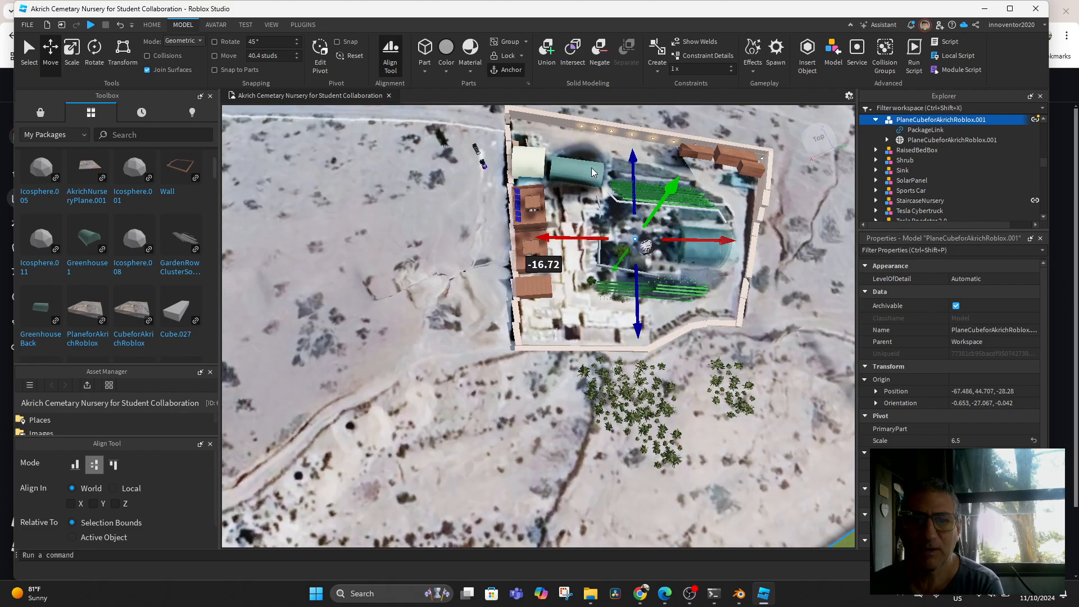
left_click_drag(637, 155, 639, 161)
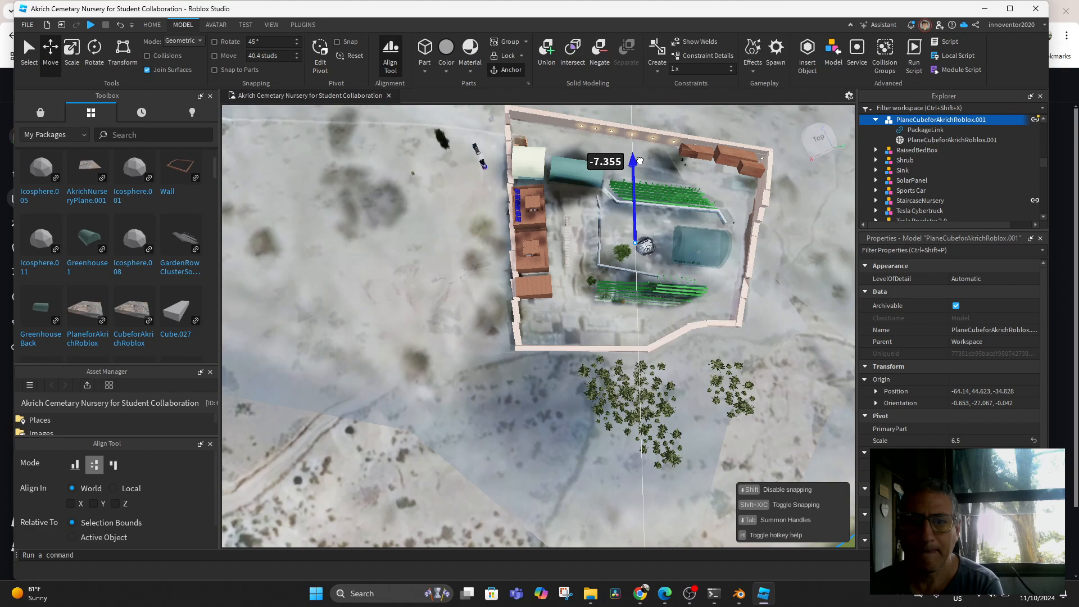
left_click_drag(639, 162, 639, 159)
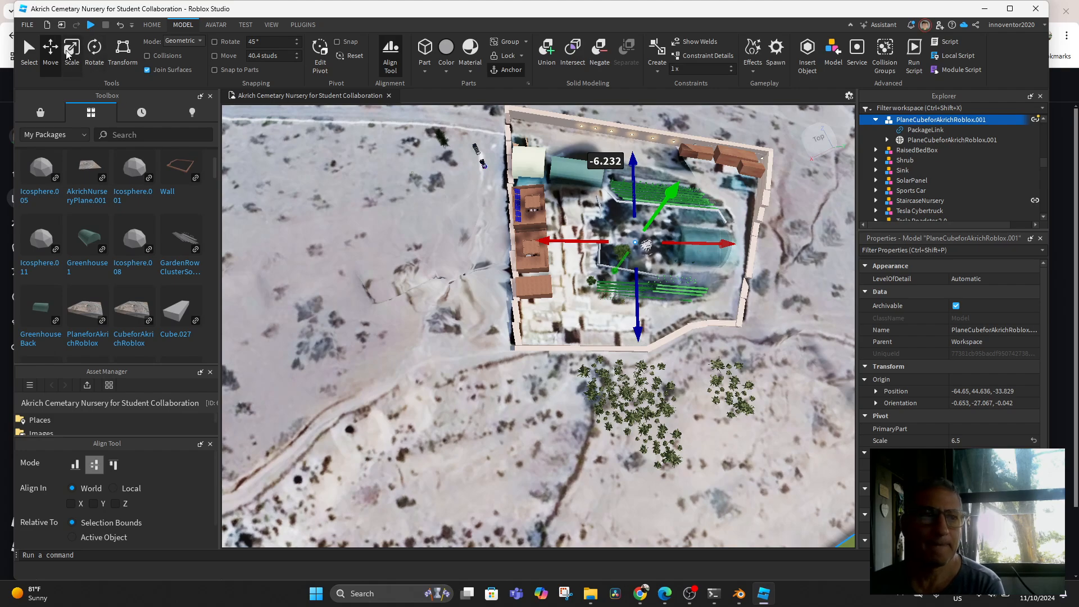
Step: Publish the place to Roblox and view the nursery's fit on the terrain from an oblique angle
left_click(27, 25)
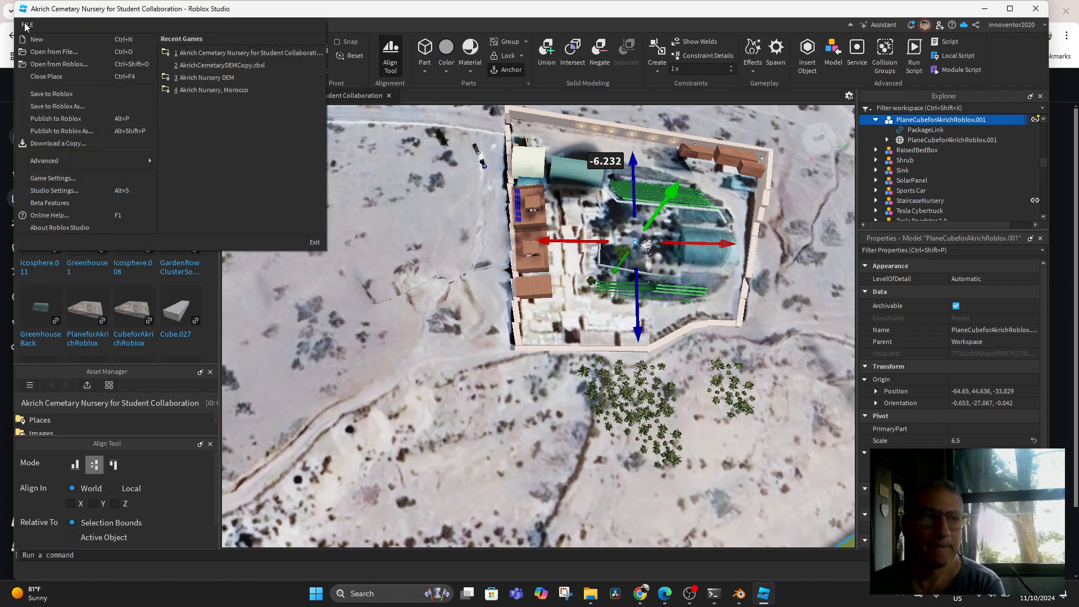
left_click(66, 119)
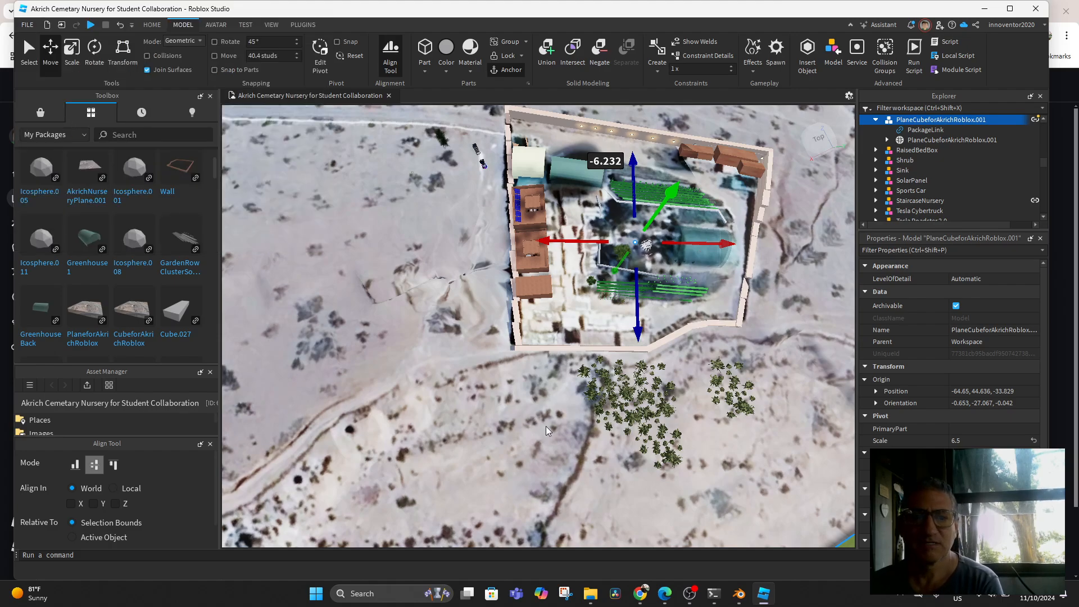
right_click_drag(512, 495, 512, 494)
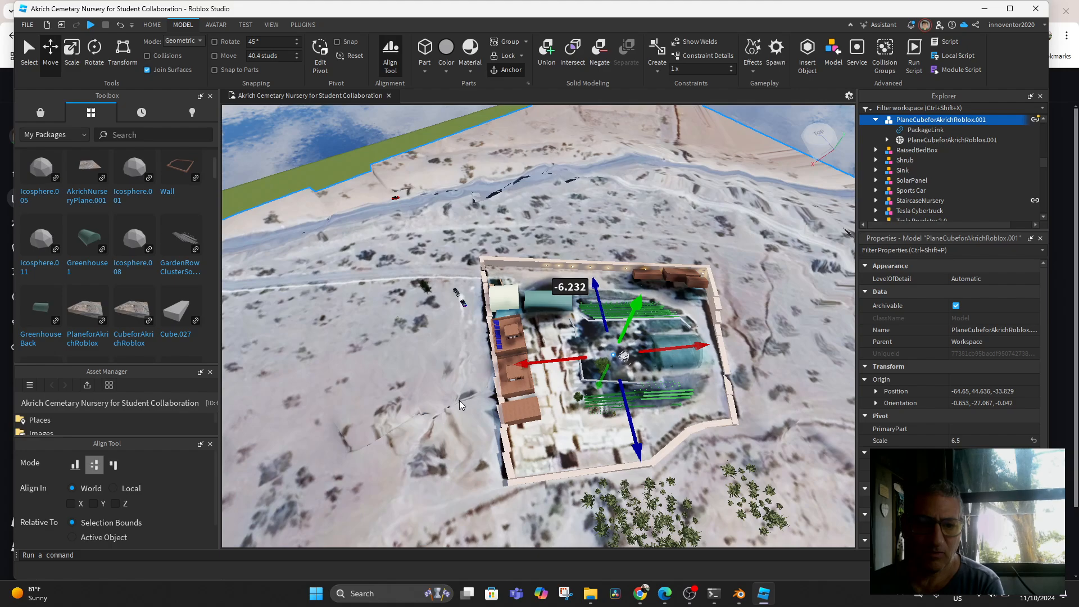
right_click_drag(529, 450, 528, 449)
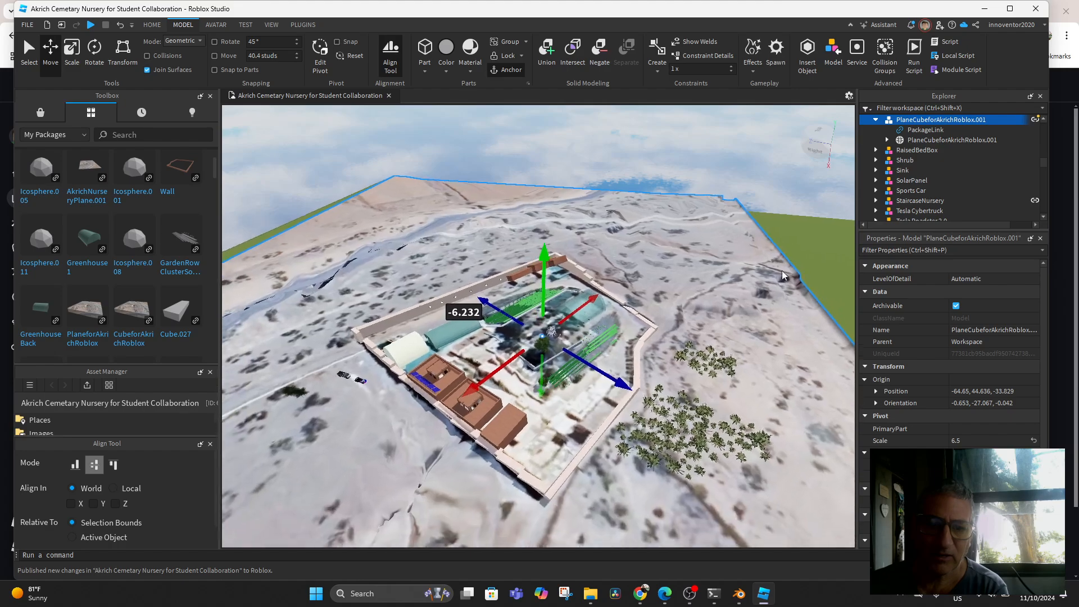
middle_click_drag(782, 275, 816, 203)
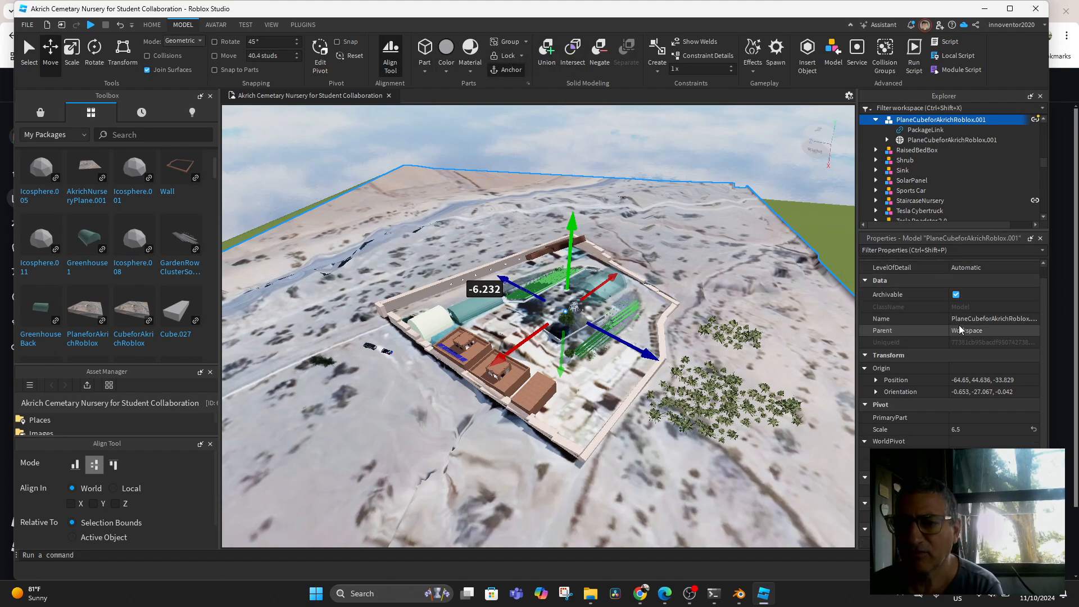
Step: Lock the PlaneCubeforAkrichRoblox.001 mesh part inside the terrain model
left_click(926, 140)
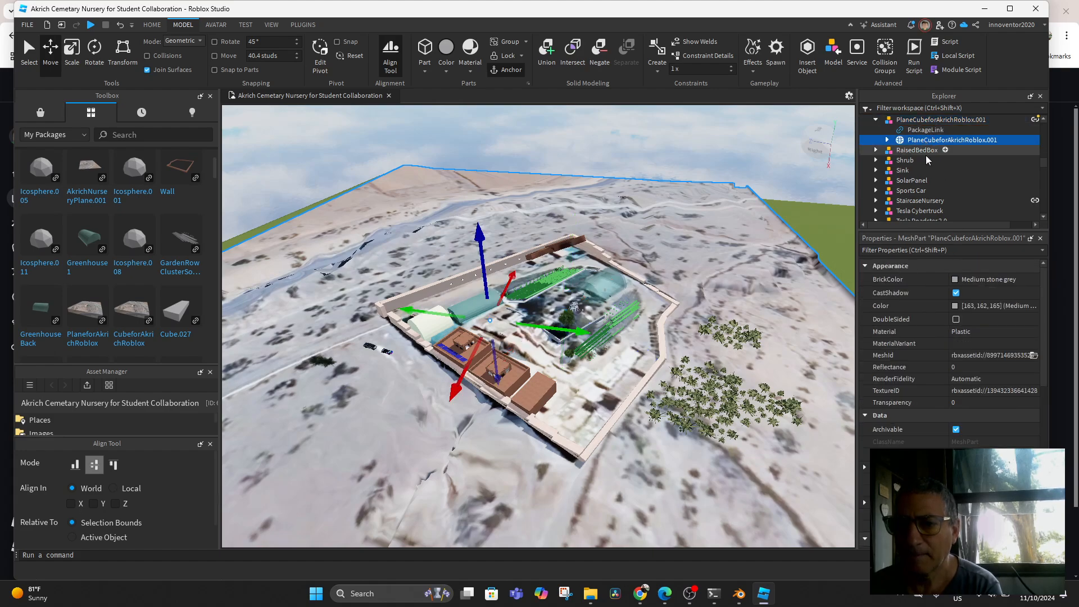
scroll(957, 327, "down", 3)
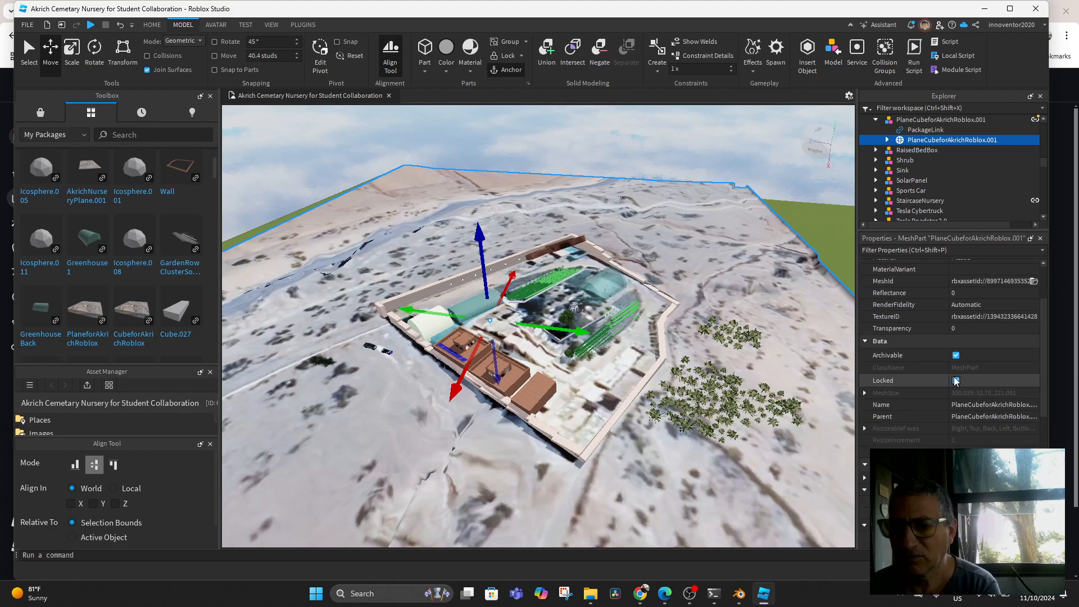
left_click(956, 380)
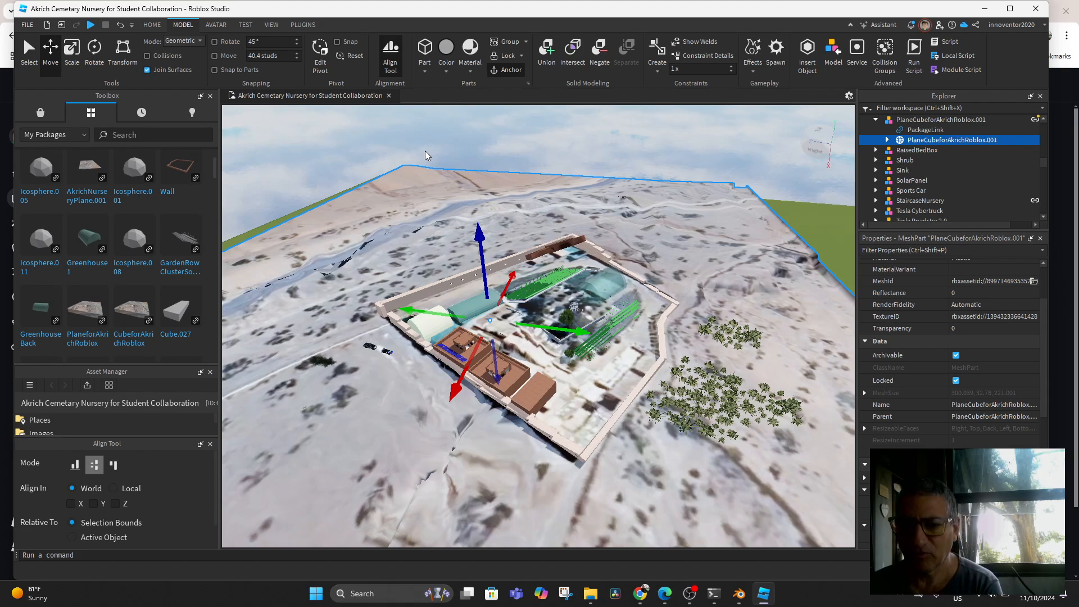
left_click(505, 59)
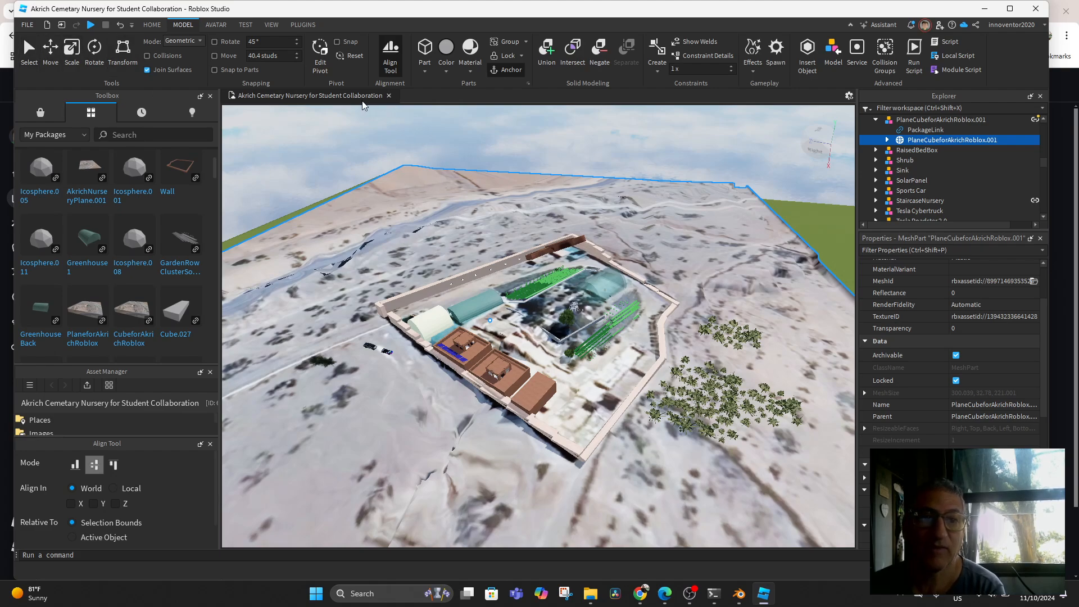
Step: Start a playtest and run the character through the nursery entrance, along the lit wall and into the stone-walled garden
scroll(384, 43, "down", 2)
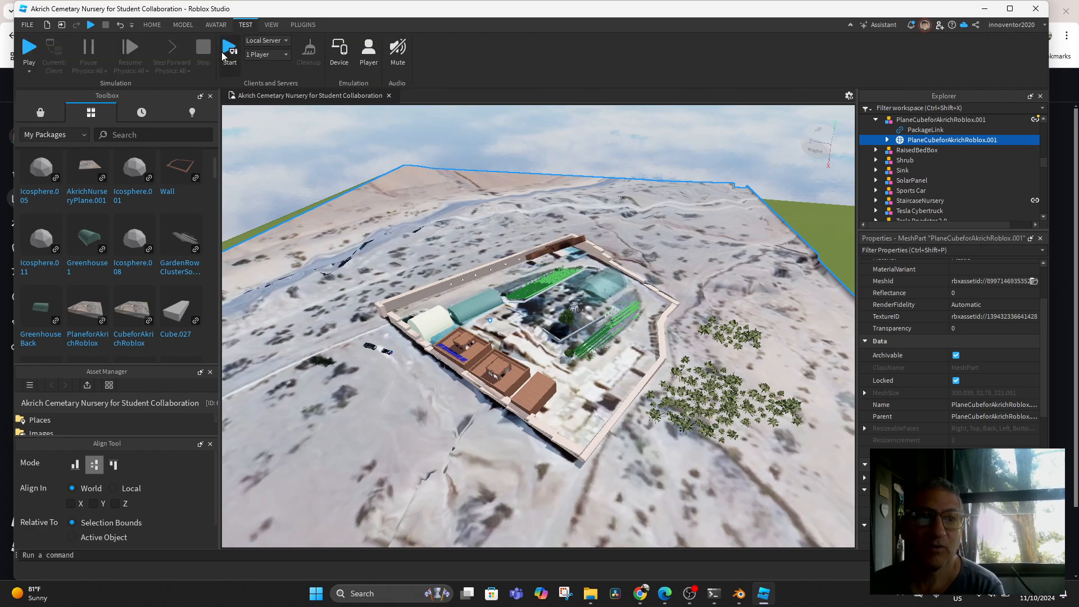
scroll(221, 51, "up", 3)
left_click(493, 49)
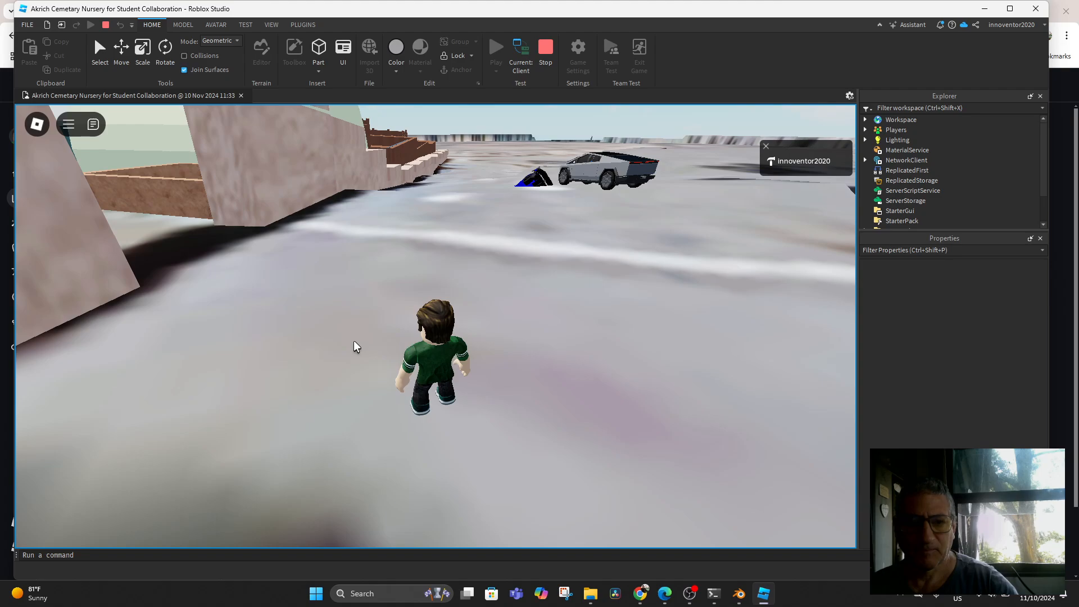
right_click_drag(354, 345, 354, 341)
key("w")
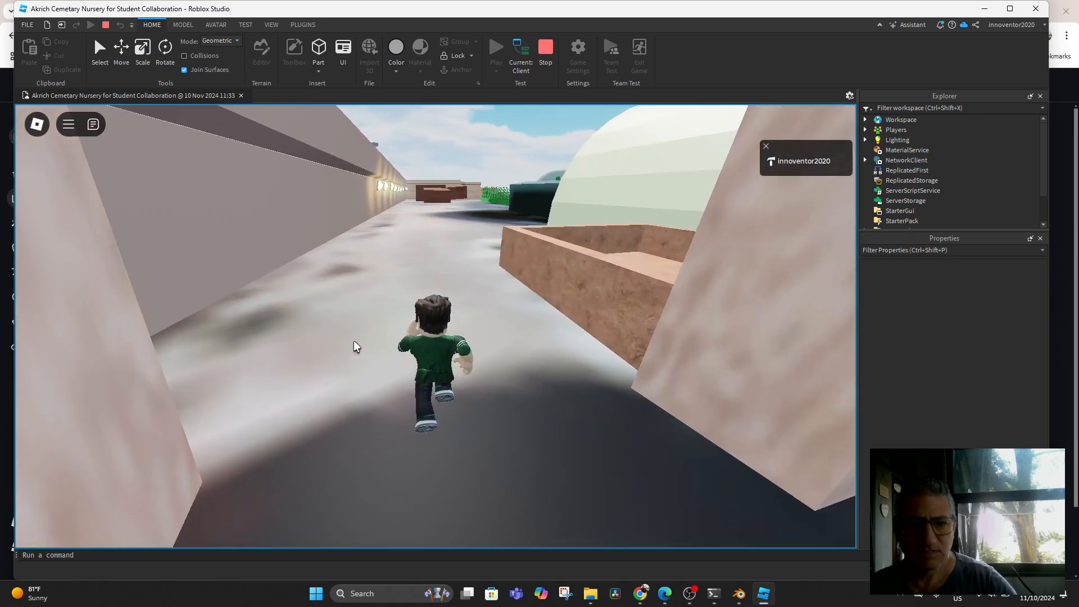
key("space")
key("w")
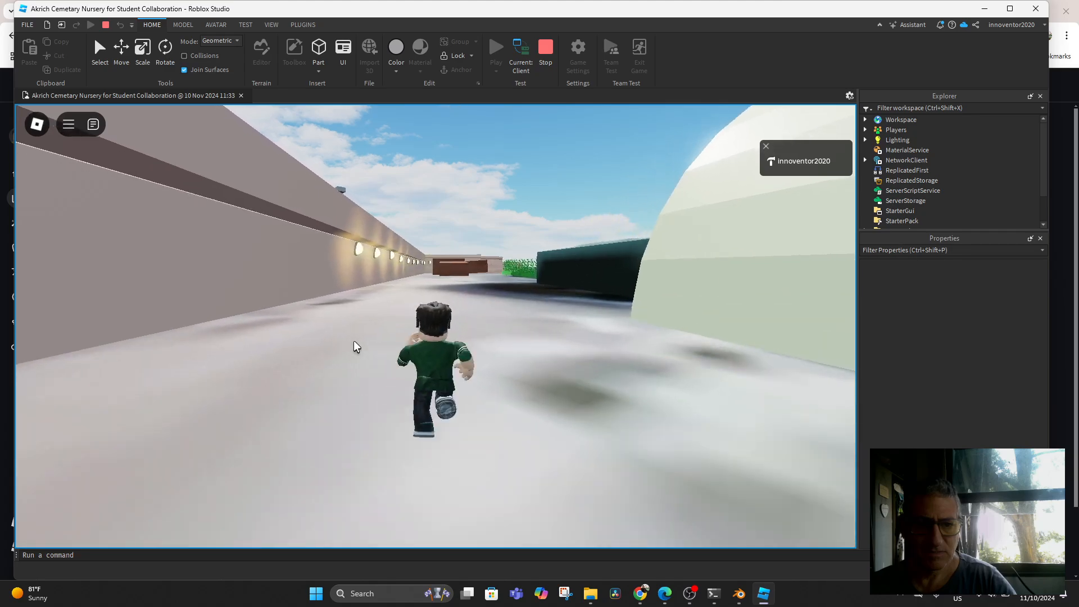
key("w")
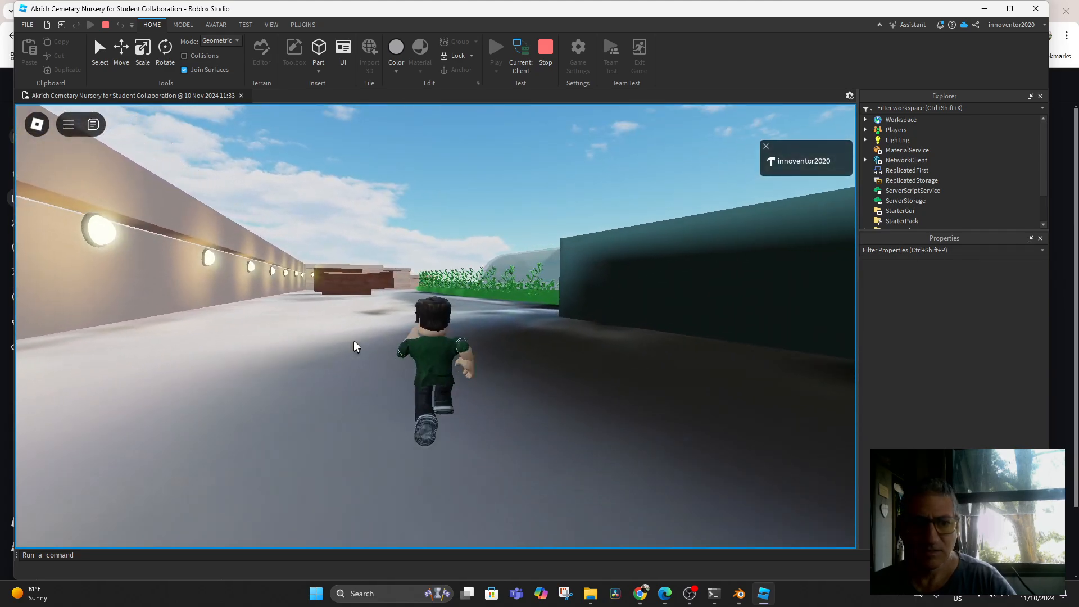
key("a")
key("w")
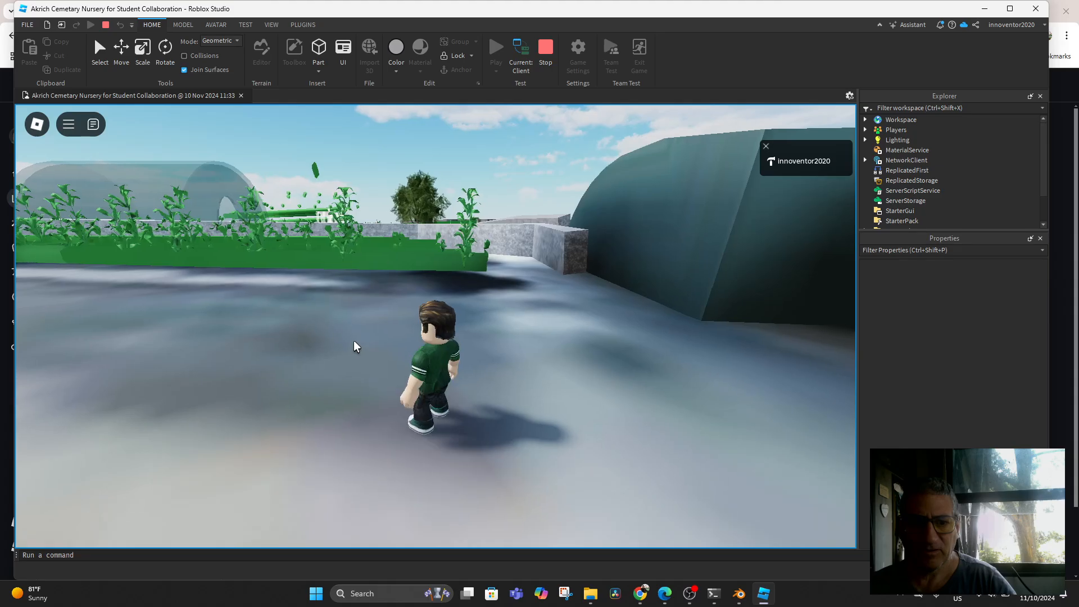
key("space")
key("w")
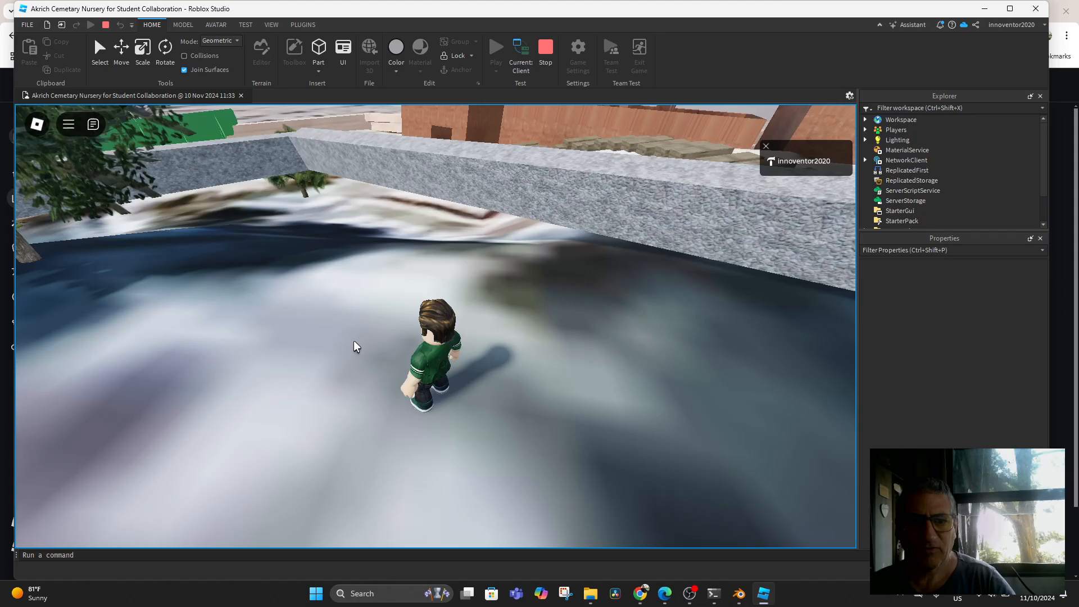
Step: Examine how the nursery buildings sit on the terrain from above and from an angle, and end the playtest
scroll(639, 353, "down", 8)
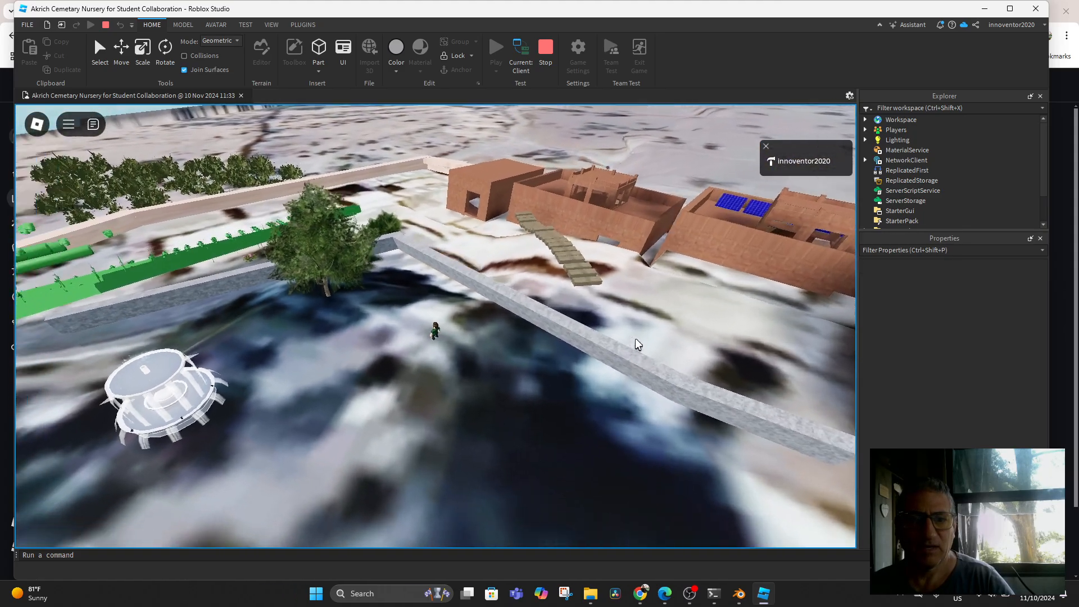
right_click_drag(635, 338, 635, 339)
scroll(635, 338, "down", 6)
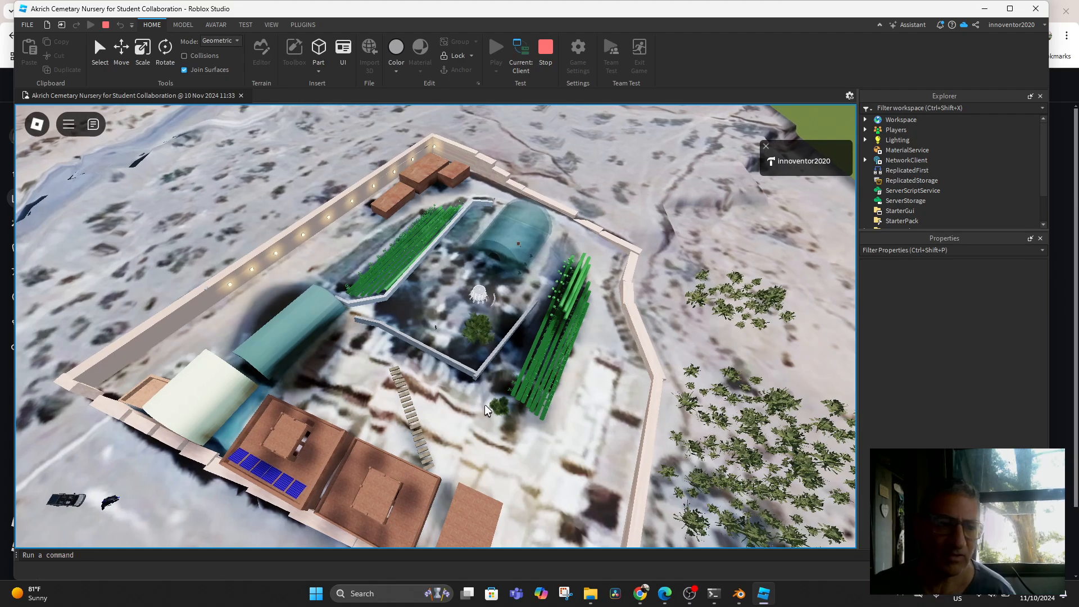
right_click_drag(485, 405, 484, 403)
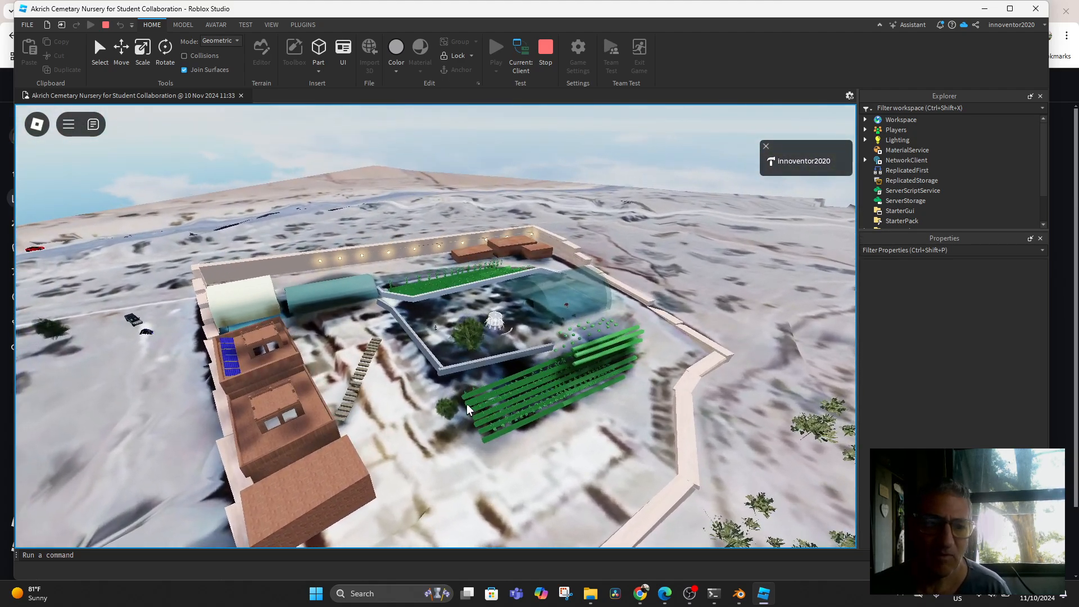
left_click(546, 51)
Step: Look over the terraces beside the buildings and browse the workspace objects for the staircase model
scroll(535, 371, "down", 10)
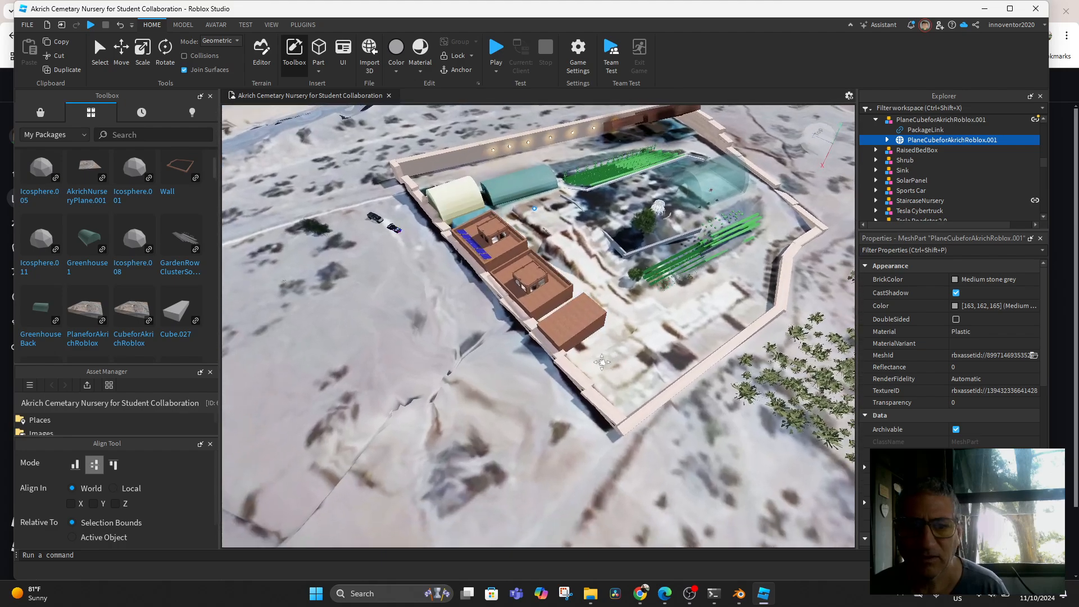
right_click_drag(601, 361, 549, 387)
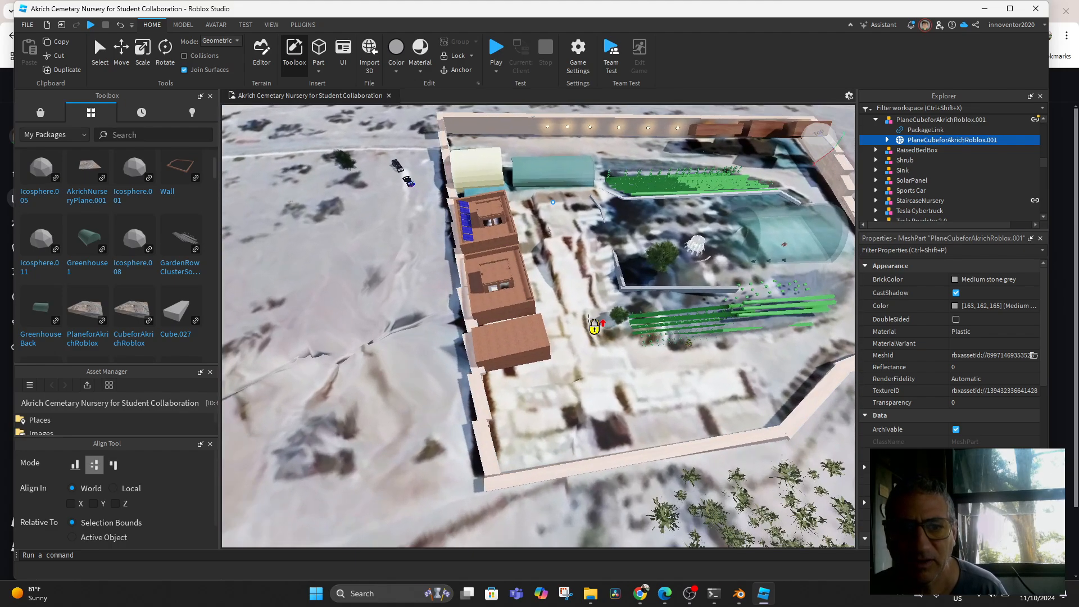
scroll(593, 327, "down", 2)
scroll(938, 162, "down", 3)
scroll(941, 167, "down", 5)
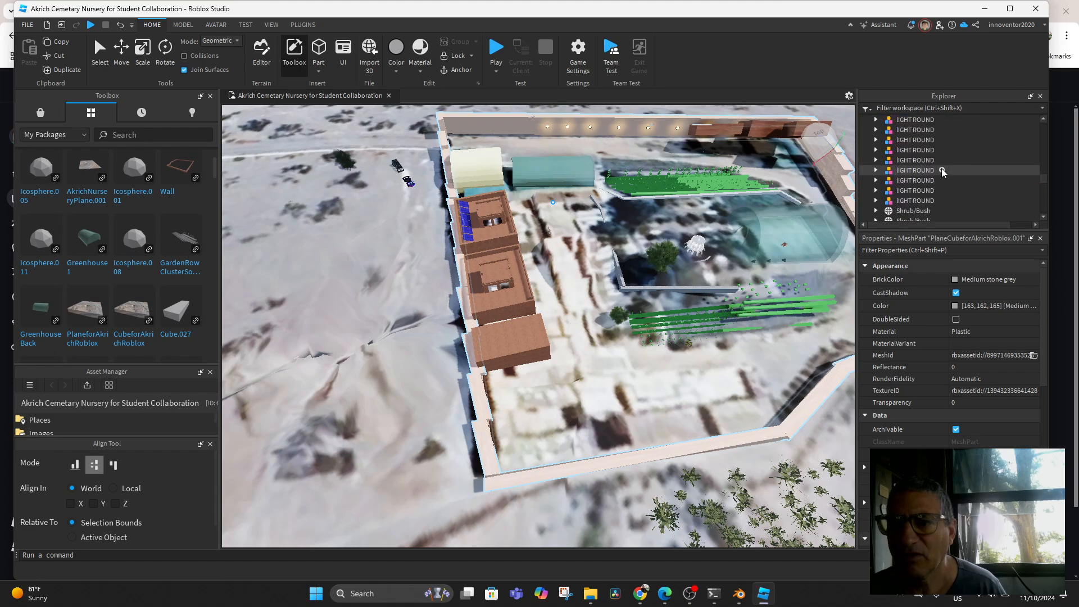
scroll(943, 177, "up", 5)
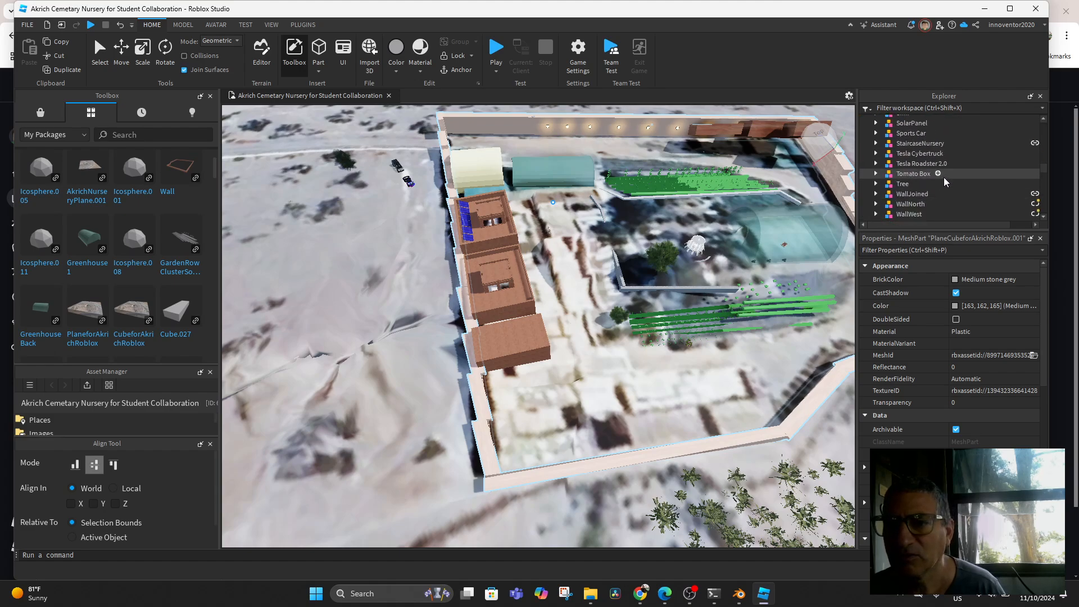
scroll(943, 177, "up", 3)
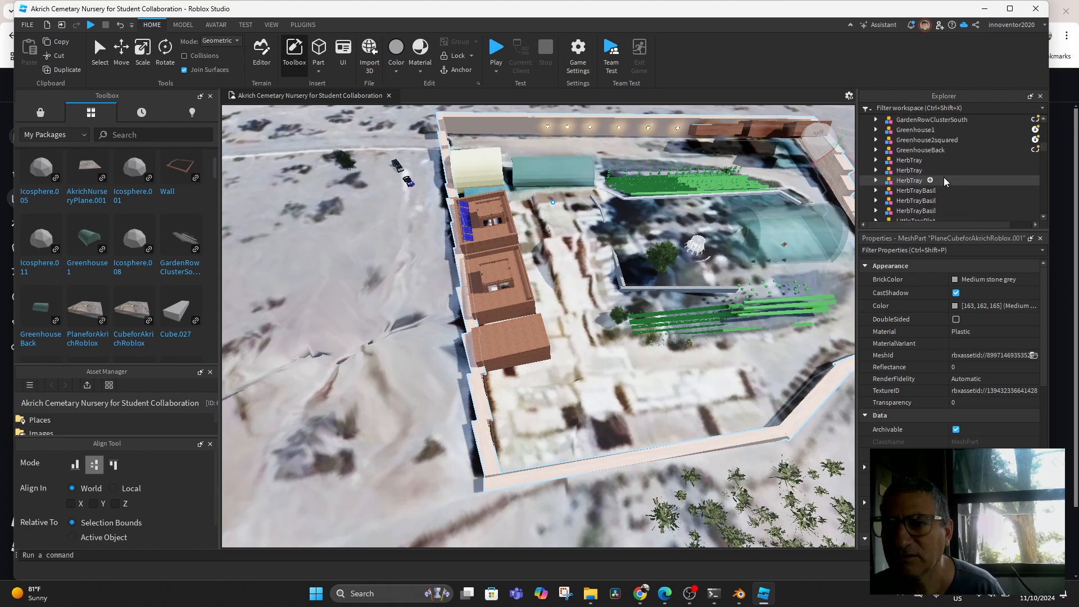
scroll(943, 177, "up", 6)
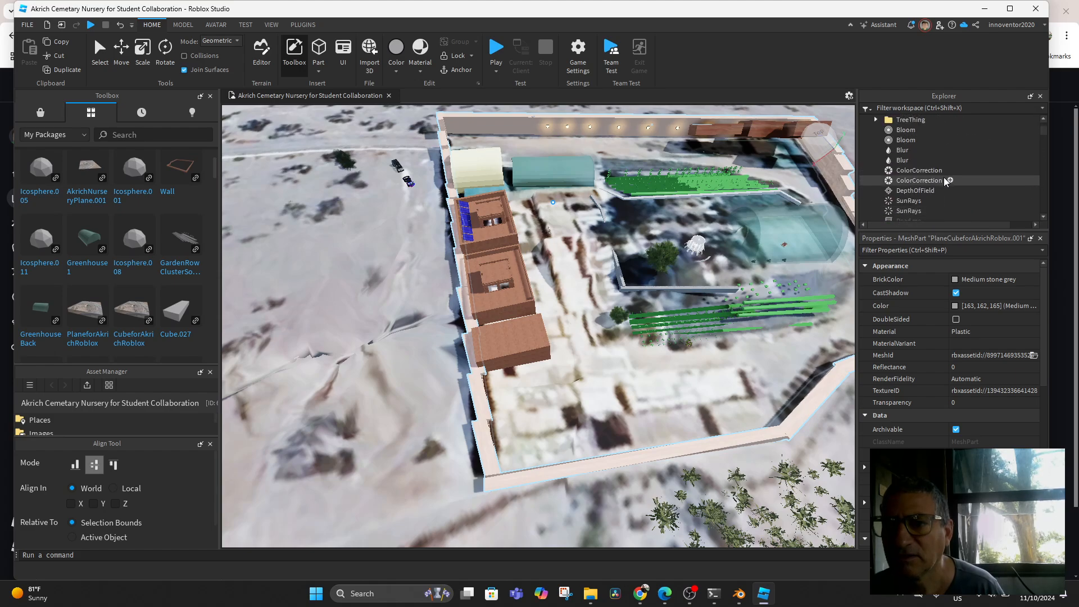
scroll(927, 169, "down", 5)
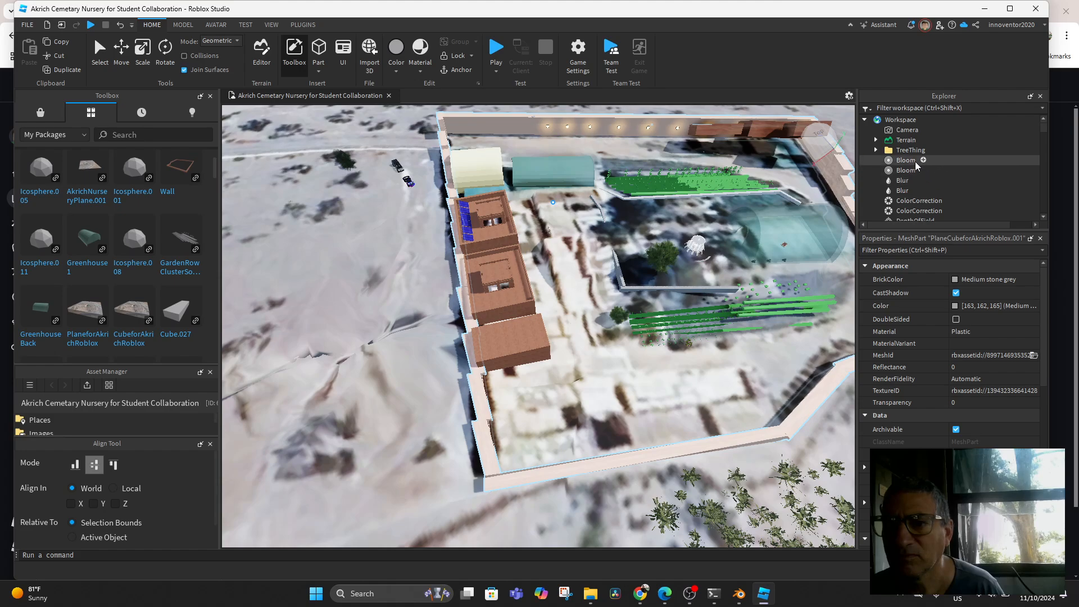
scroll(913, 176, "down", 3)
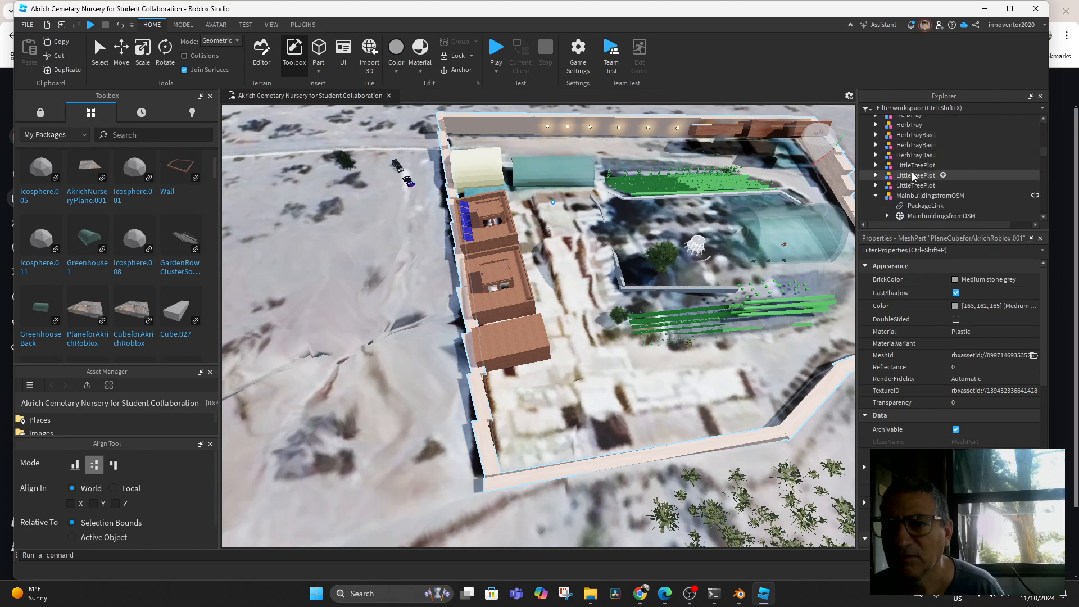
scroll(914, 177, "down", 3)
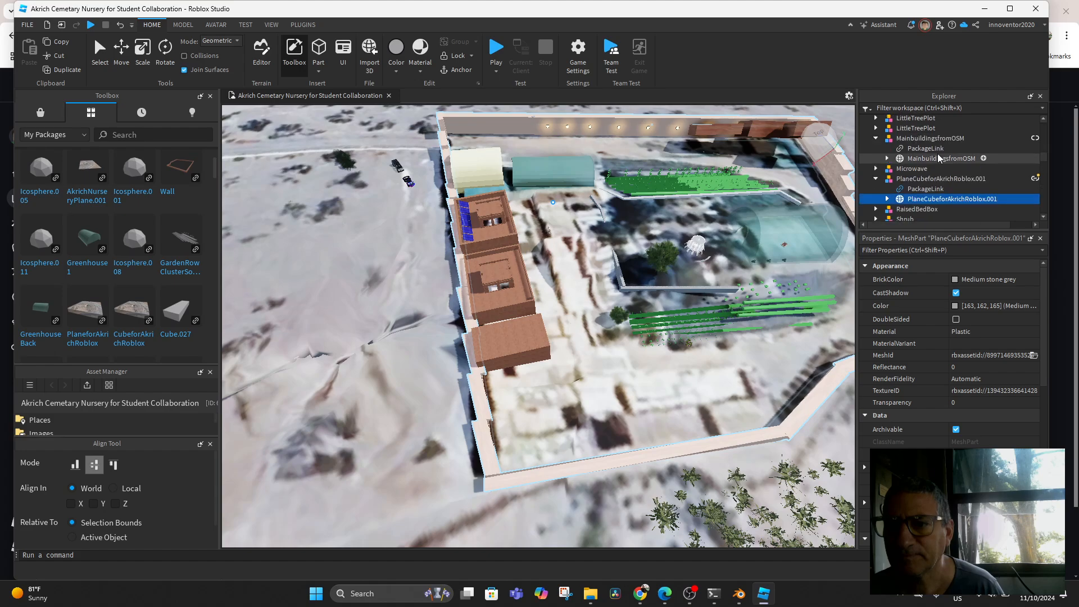
Step: Collapse the MainbuildingsfromOSM and PlaneCubeforAkrichRoblox.001 models in the workspace tree and select the StaircaseNursery model with the Move tool
left_click(876, 137)
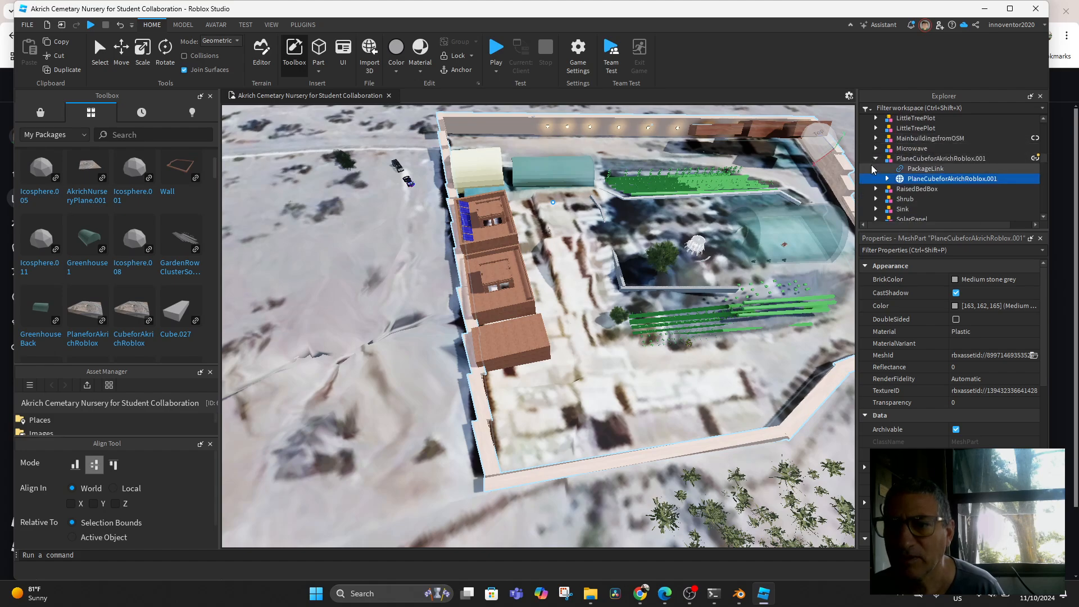
left_click(875, 159)
scroll(880, 167, "down", 2)
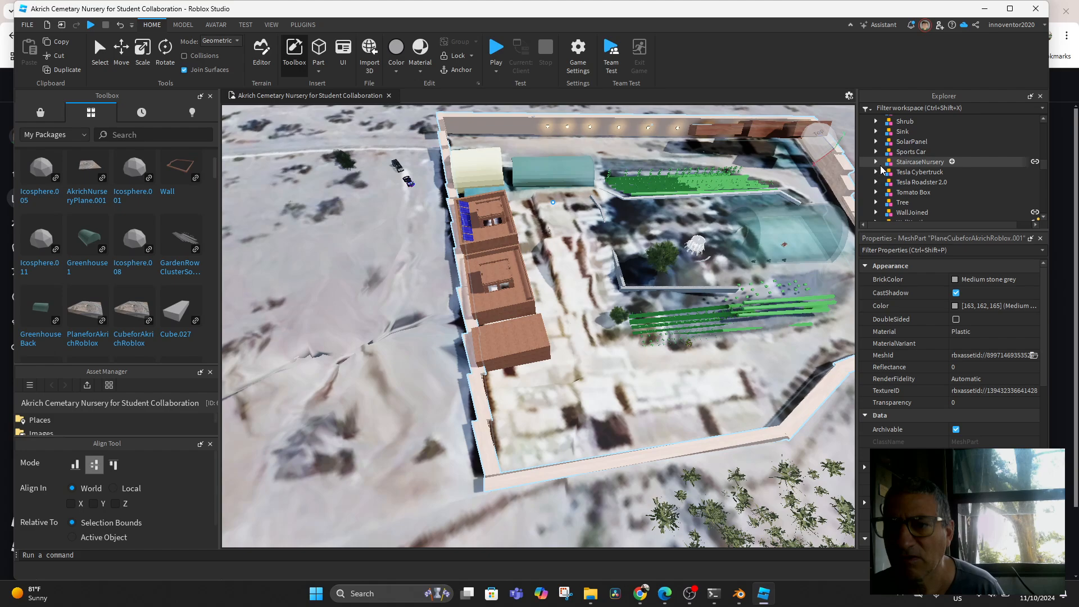
left_click(902, 162)
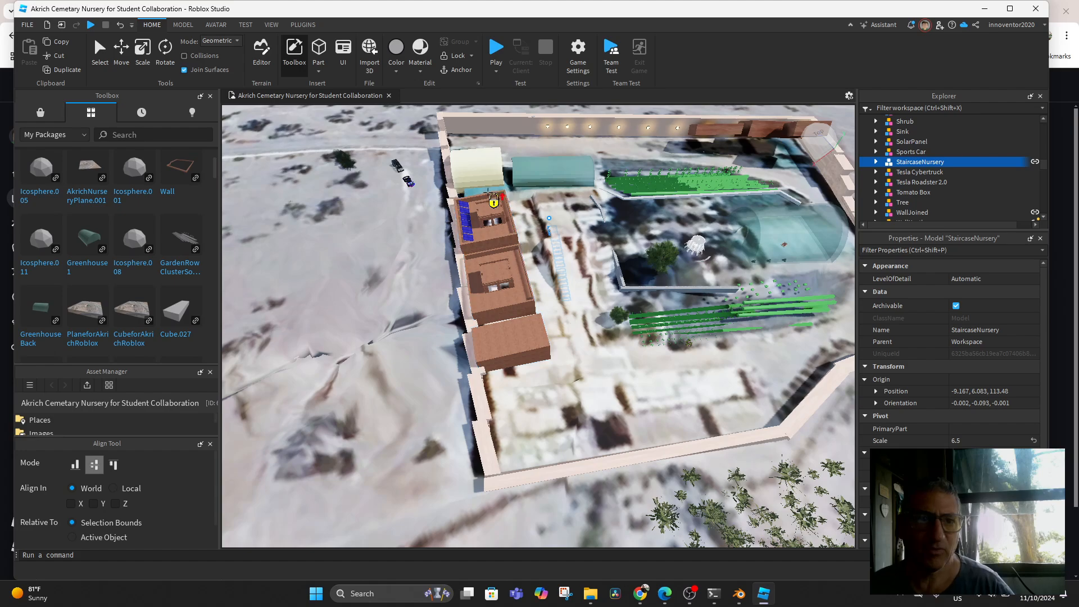
left_click(118, 51)
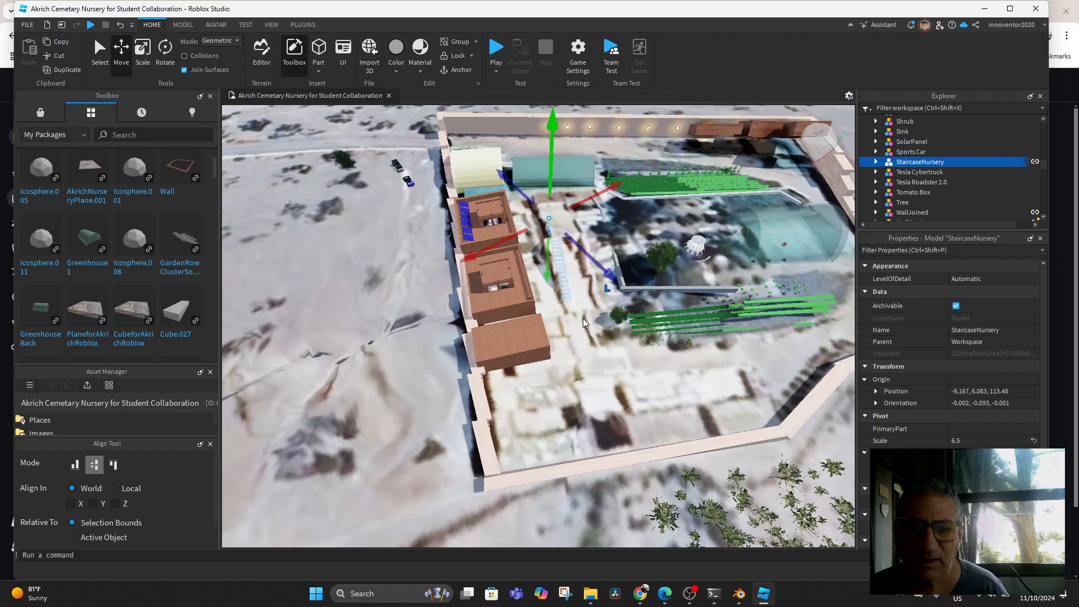
right_click_drag(605, 342, 487, 252)
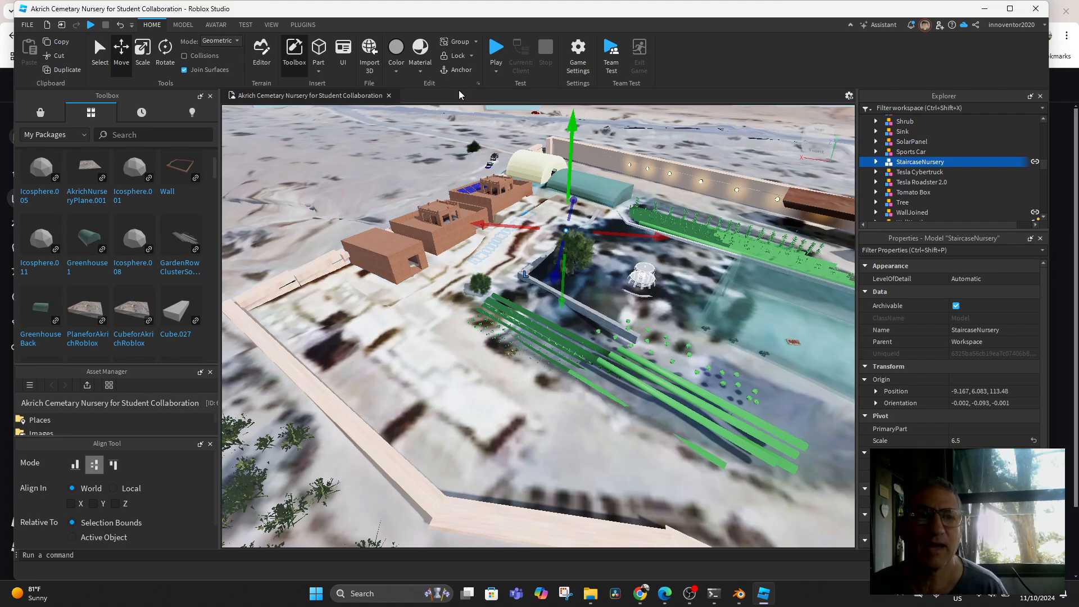
Step: Lower the PlaneCubeforAkrichRoblox.001 terrain model by about 7.7 studs and publish the place to Roblox
scroll(934, 167, "up", 3)
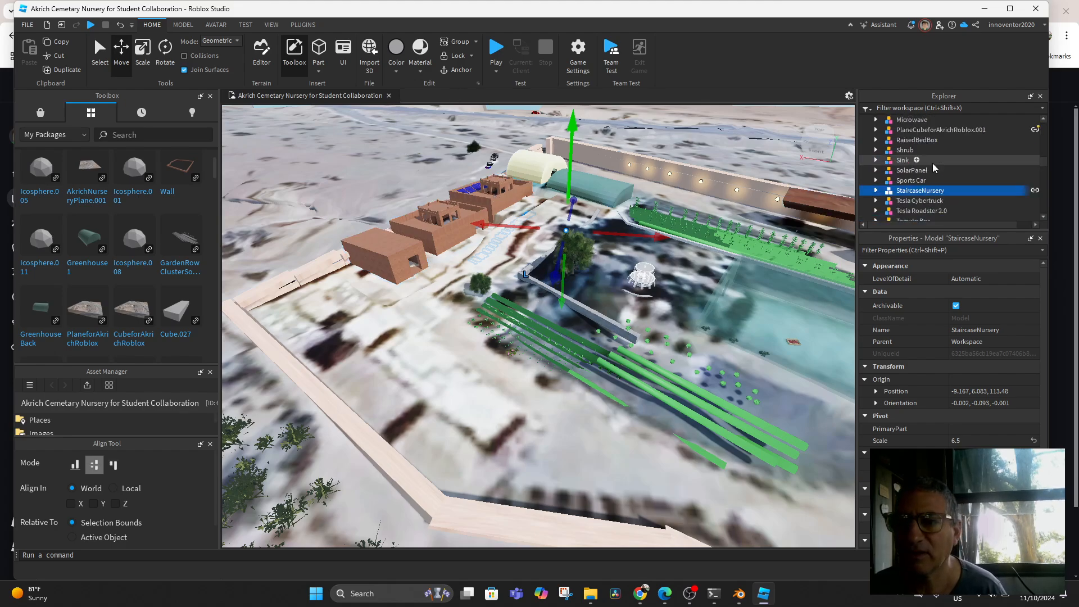
scroll(935, 167, "up", 3)
left_click(934, 159)
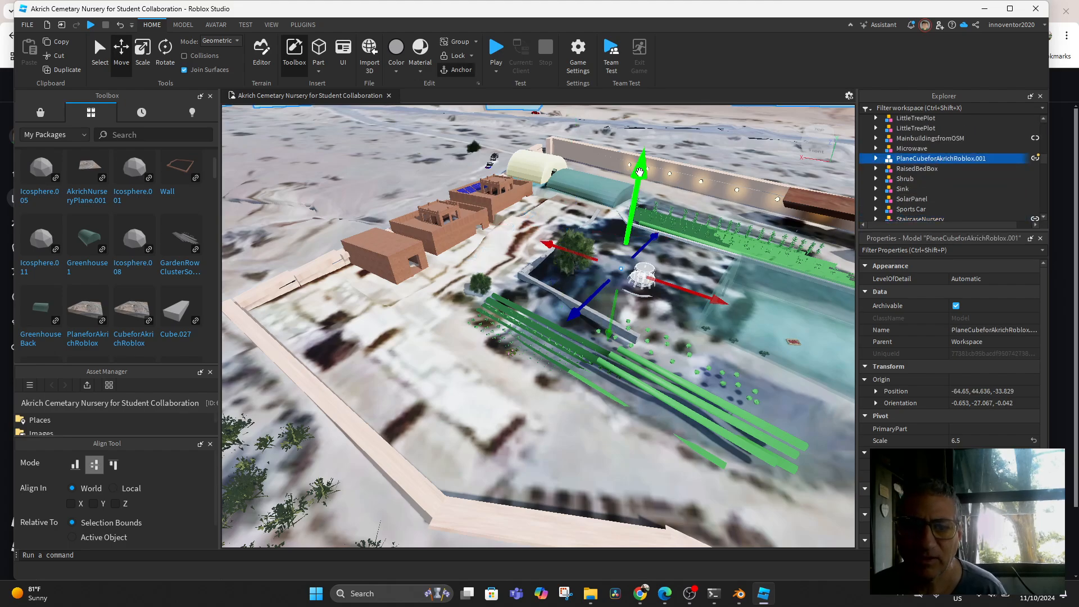
left_click_drag(641, 172, 640, 183)
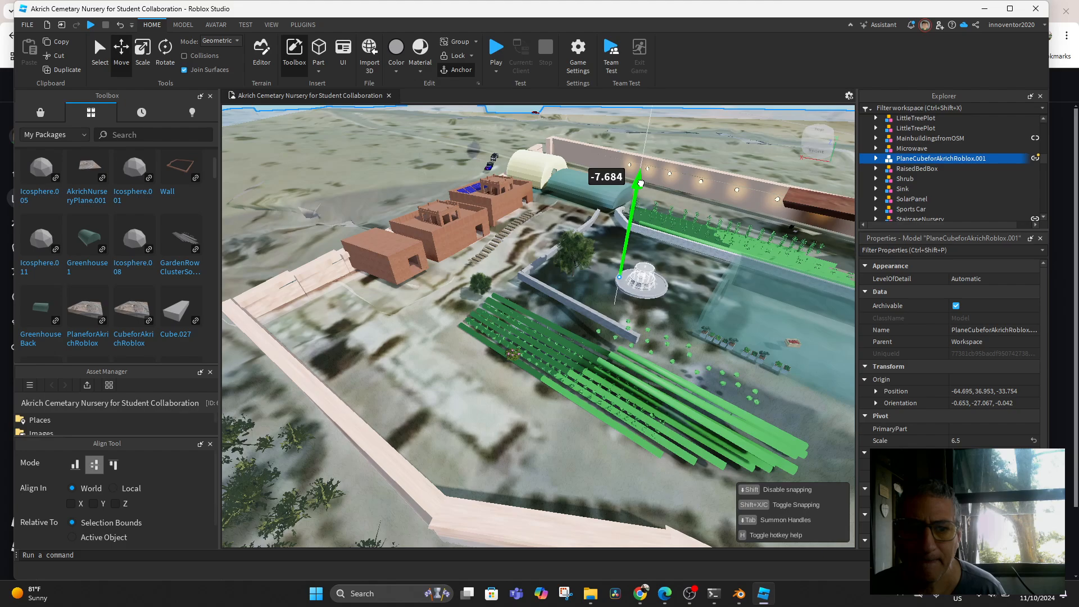
left_click_drag(640, 183, 640, 183)
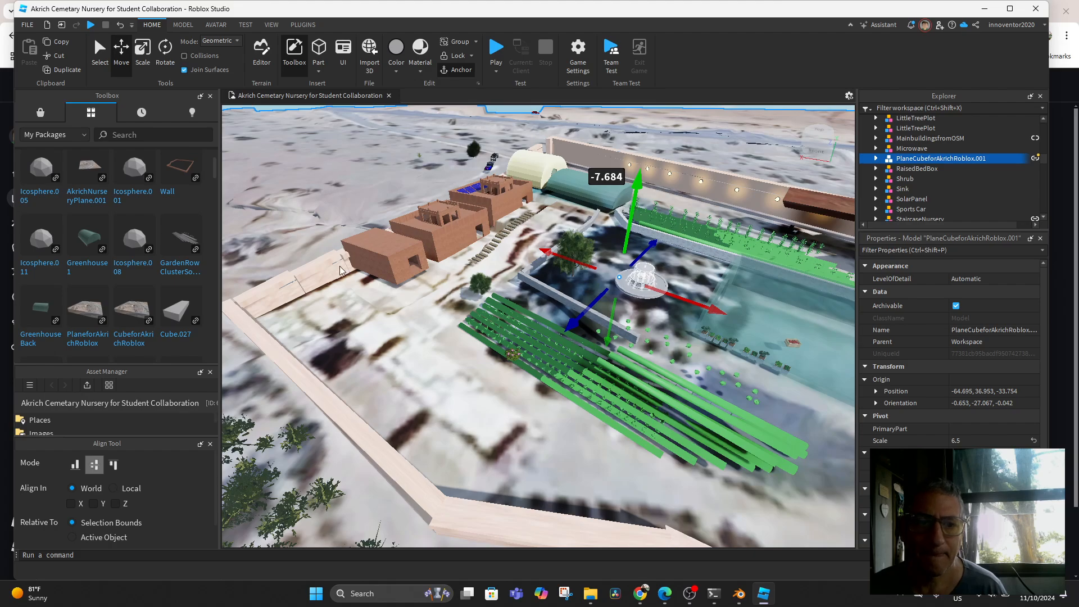
left_click(27, 25)
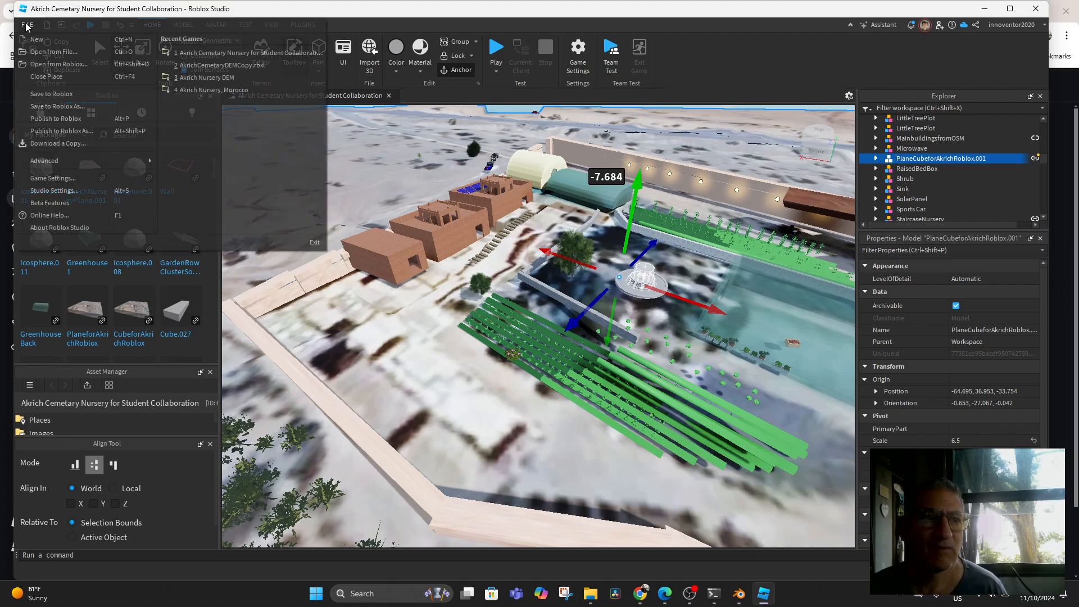
left_click(45, 119)
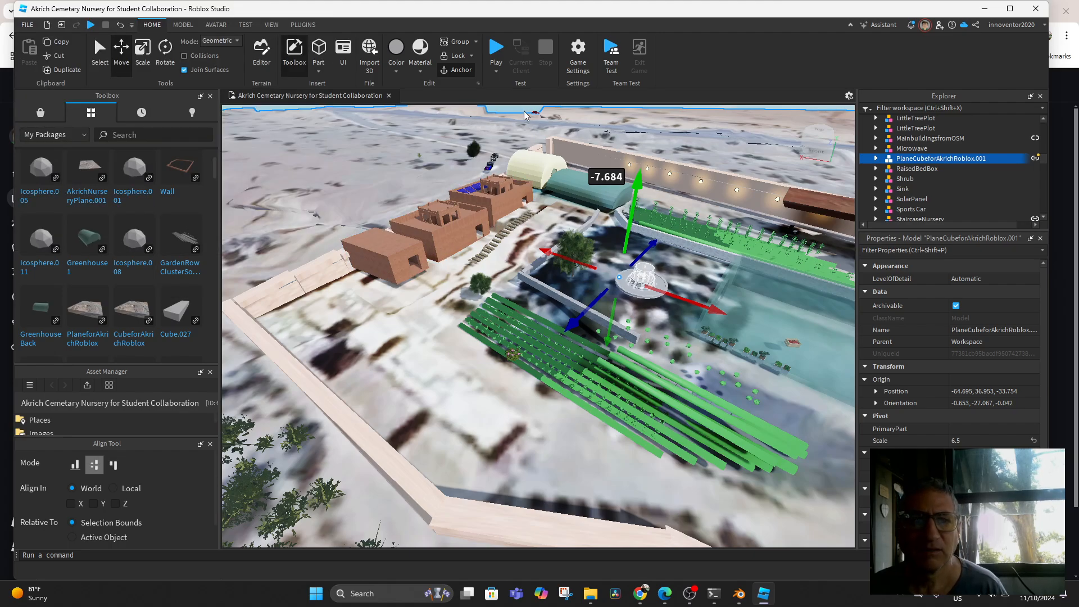
Step: Start a playtest, run the character from the spawn point to the Cybertruck and get in to drive
left_click(495, 52)
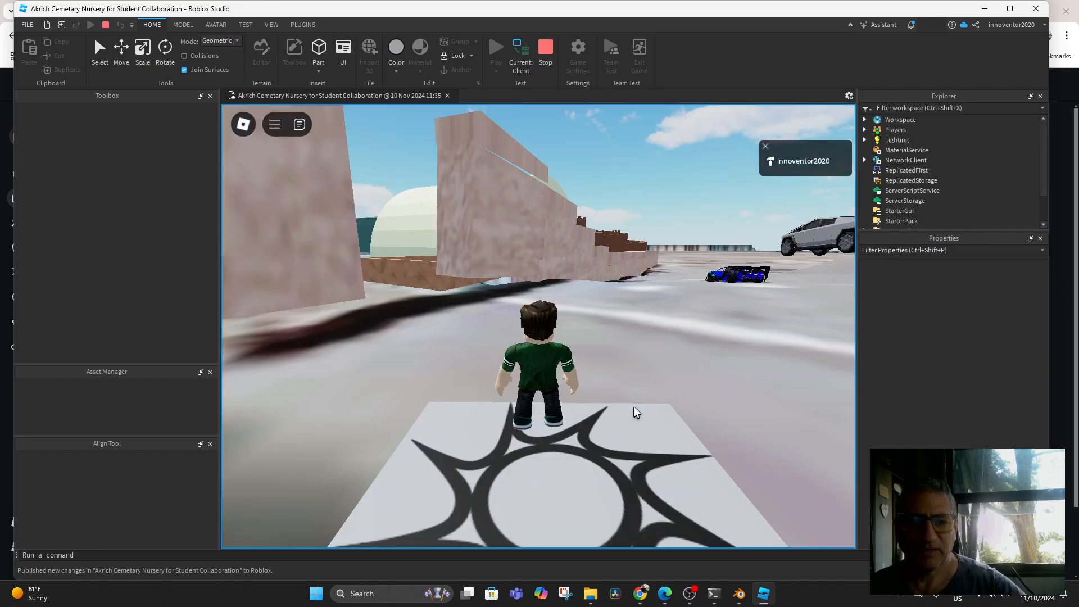
right_click_drag(600, 430, 394, 431)
key("w")
key("w")
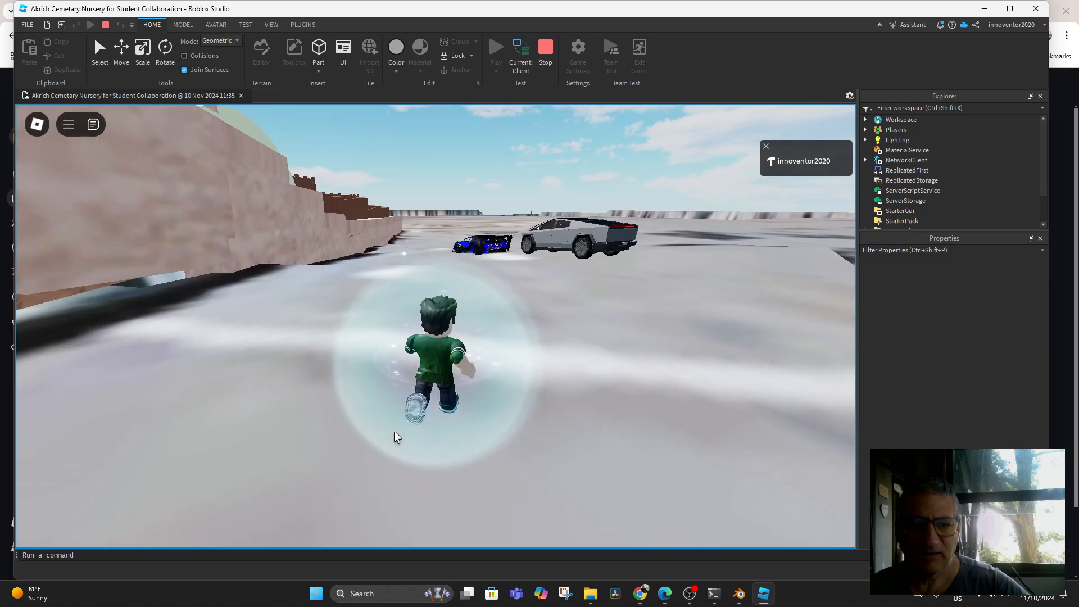
key("w")
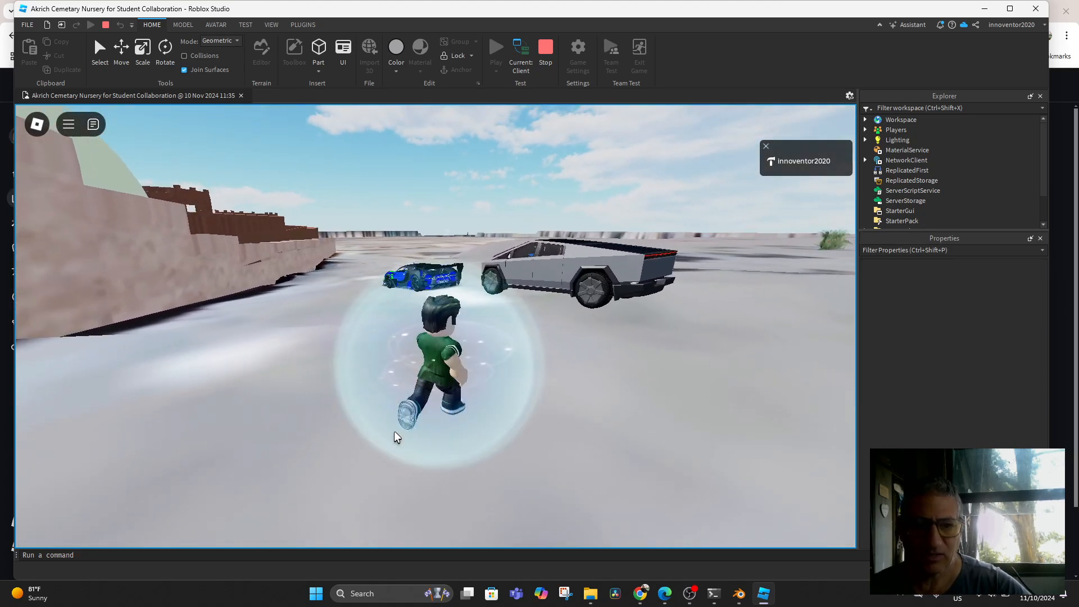
key("w")
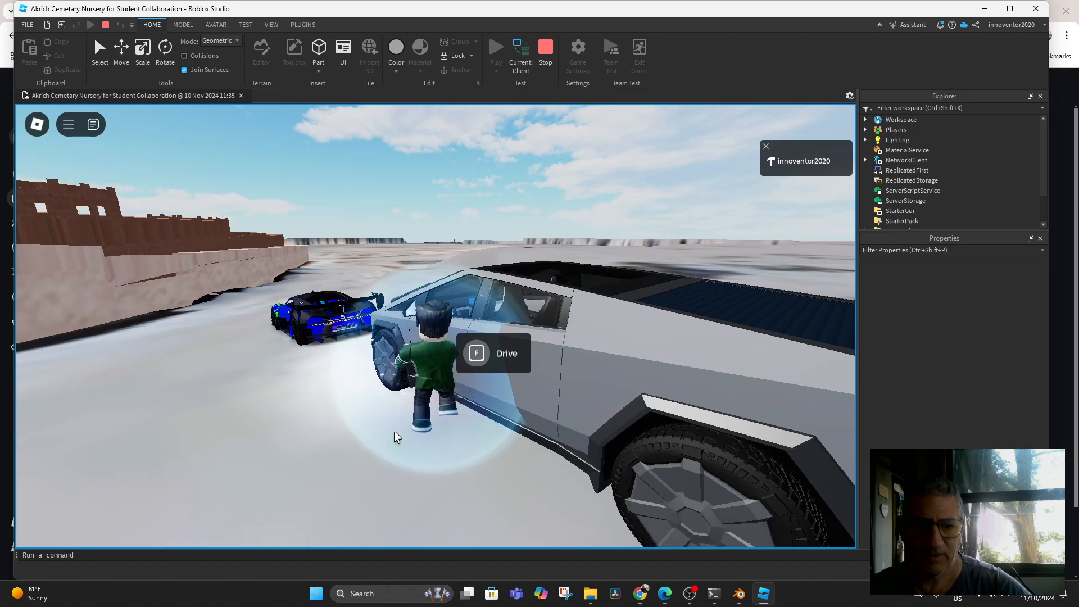
key("e")
Step: Drive the Cybertruck over the terrain outside the nursery wall, turn back past the buildings, and end the playtest
key("w")
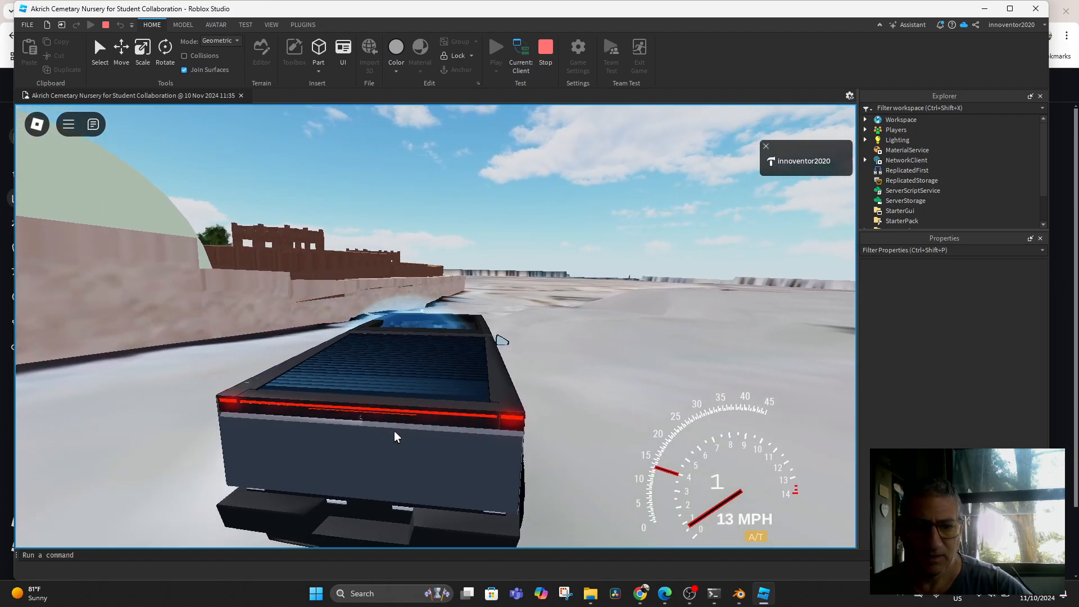
key("w")
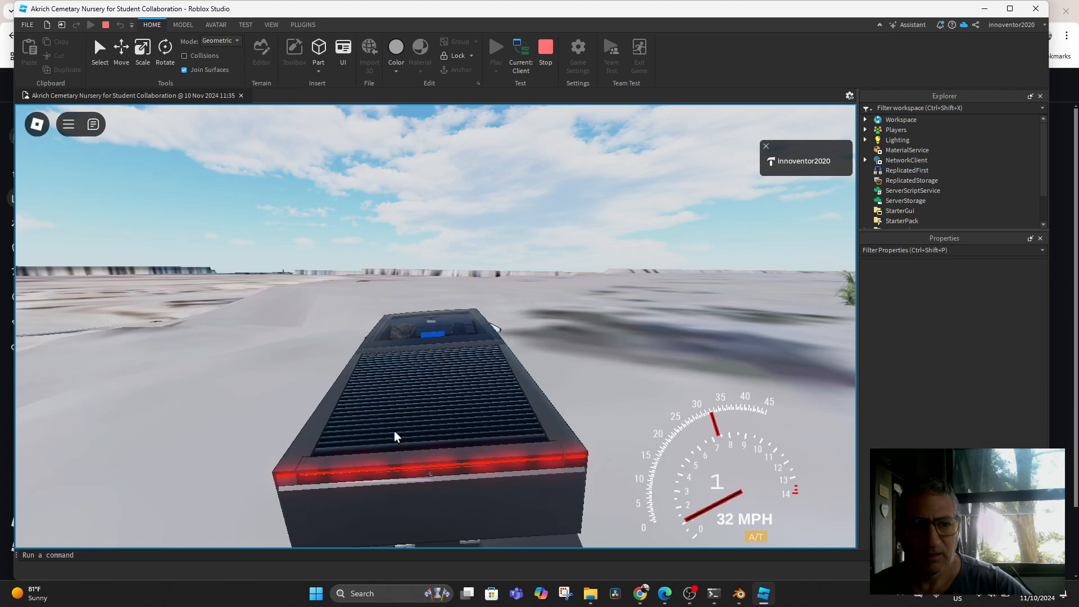
key("a")
key("w")
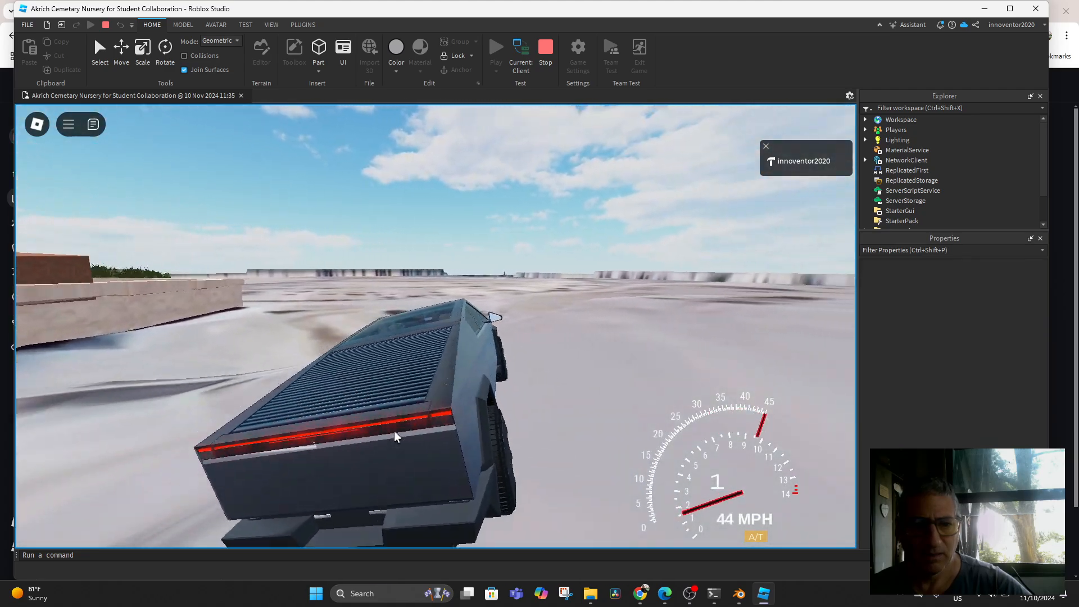
key("a")
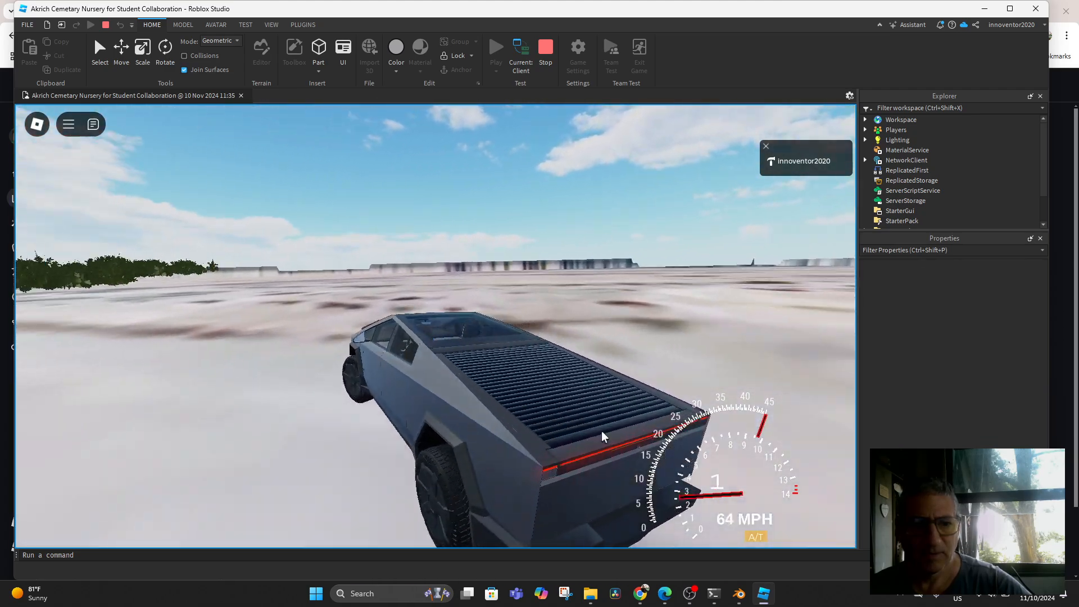
key("s")
key("w")
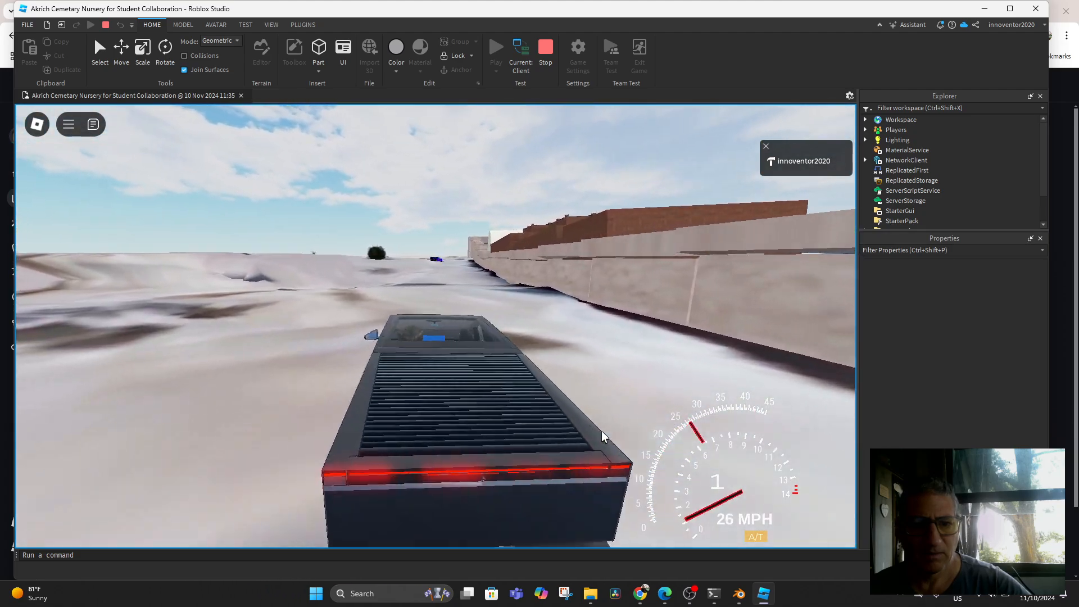
key("w")
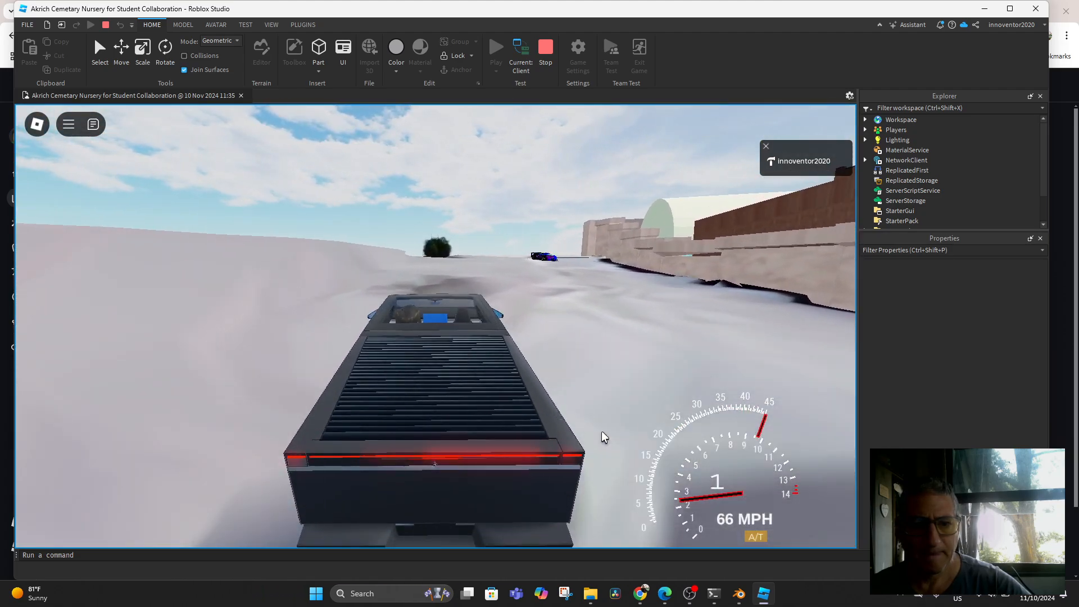
key("w")
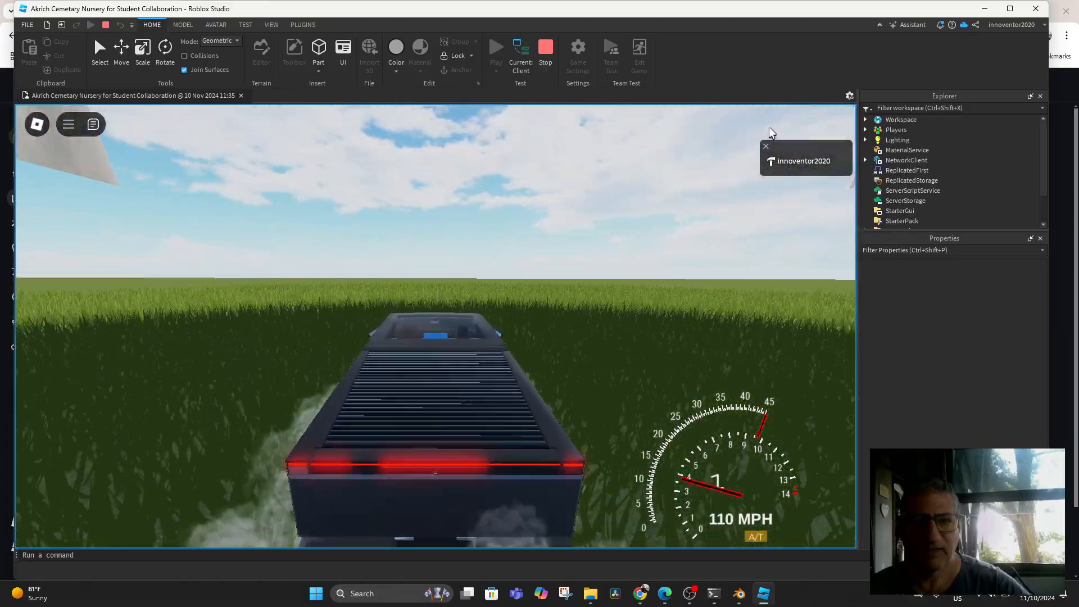
left_click(545, 47)
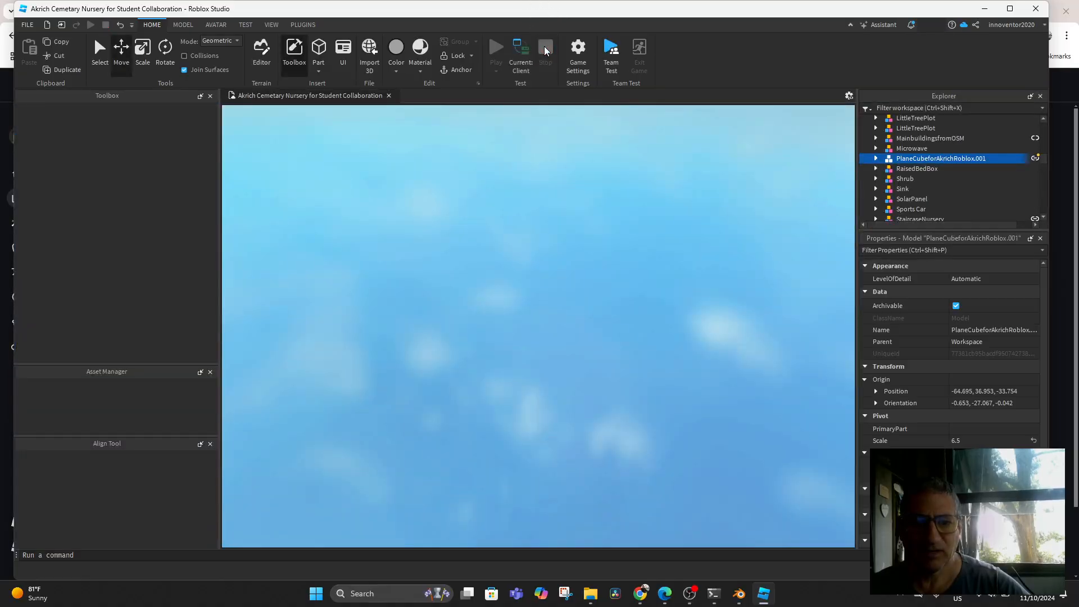
Step: Select the StaircaseNursery model and examine how its steps sit on the terrain, up close and from above
scroll(418, 373, "down", 2)
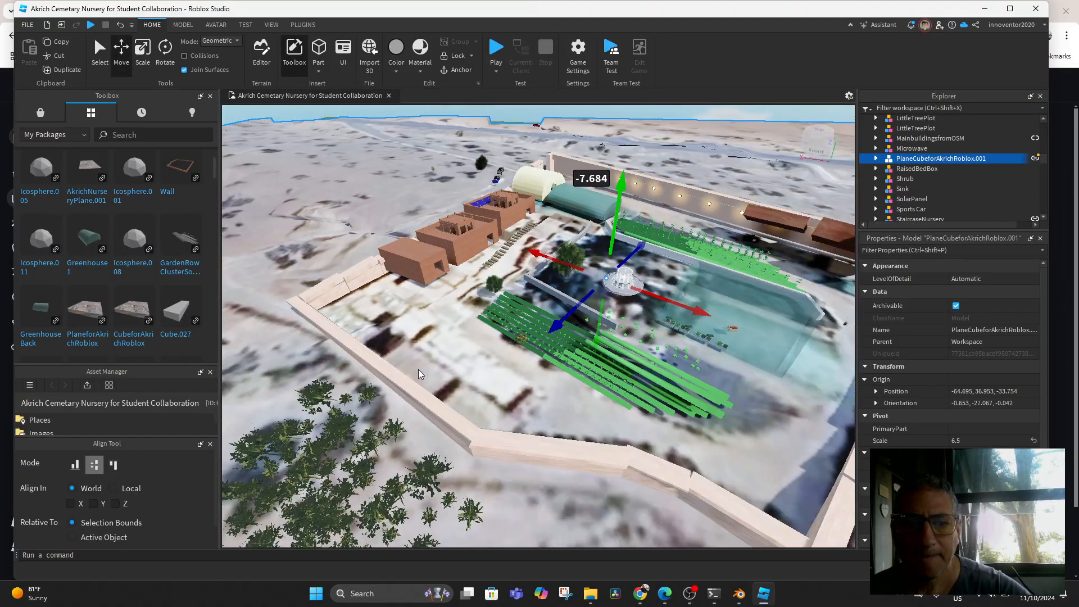
scroll(415, 363, "up", 2)
scroll(461, 314, "up", 2)
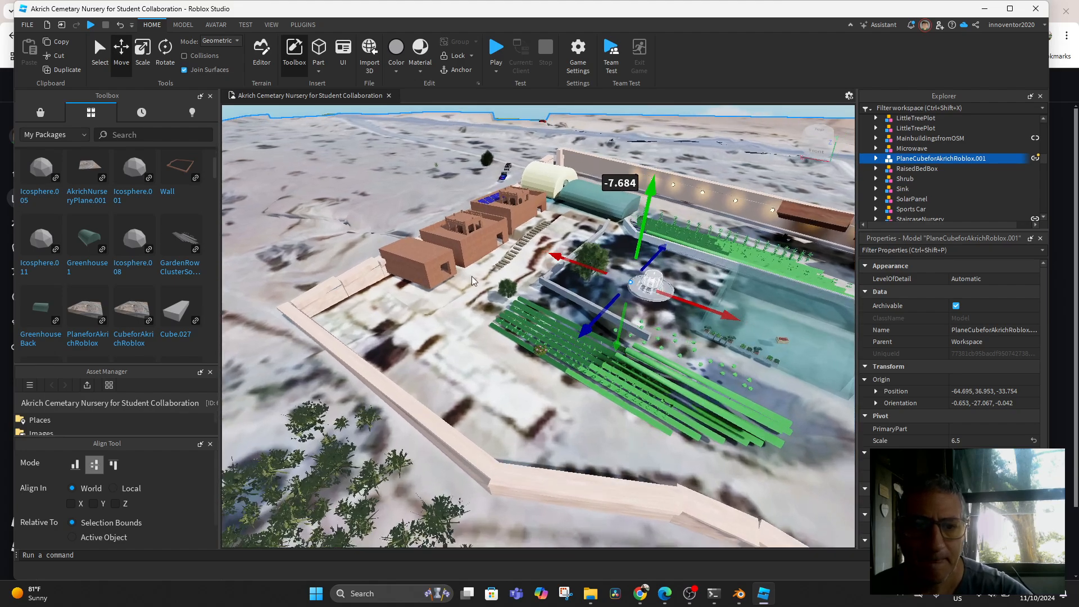
left_click(514, 226)
scroll(520, 243, "up", 3)
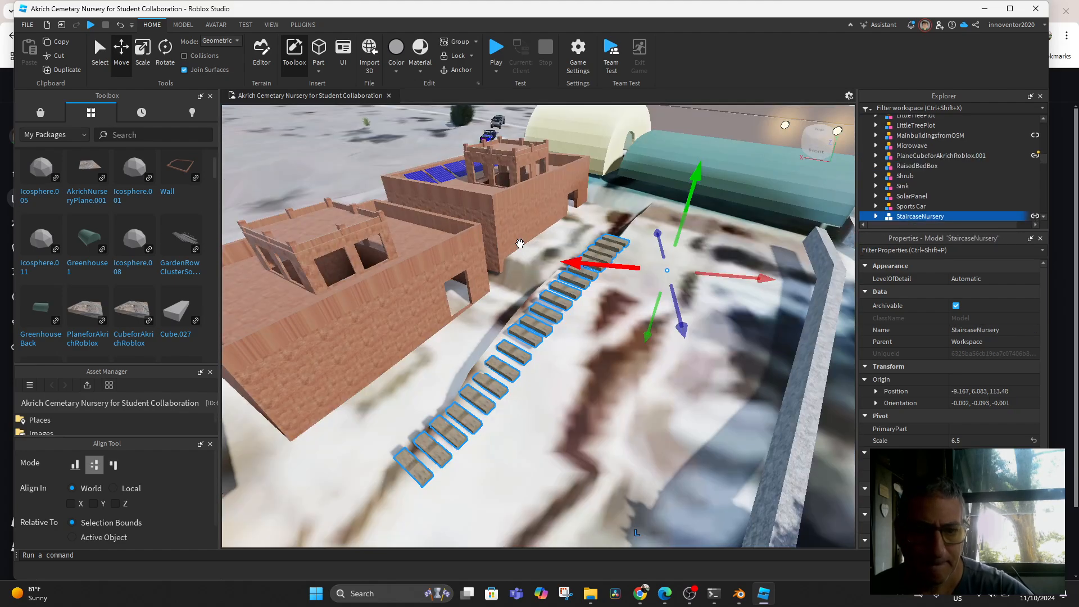
middle_click_drag(541, 382, 553, 337)
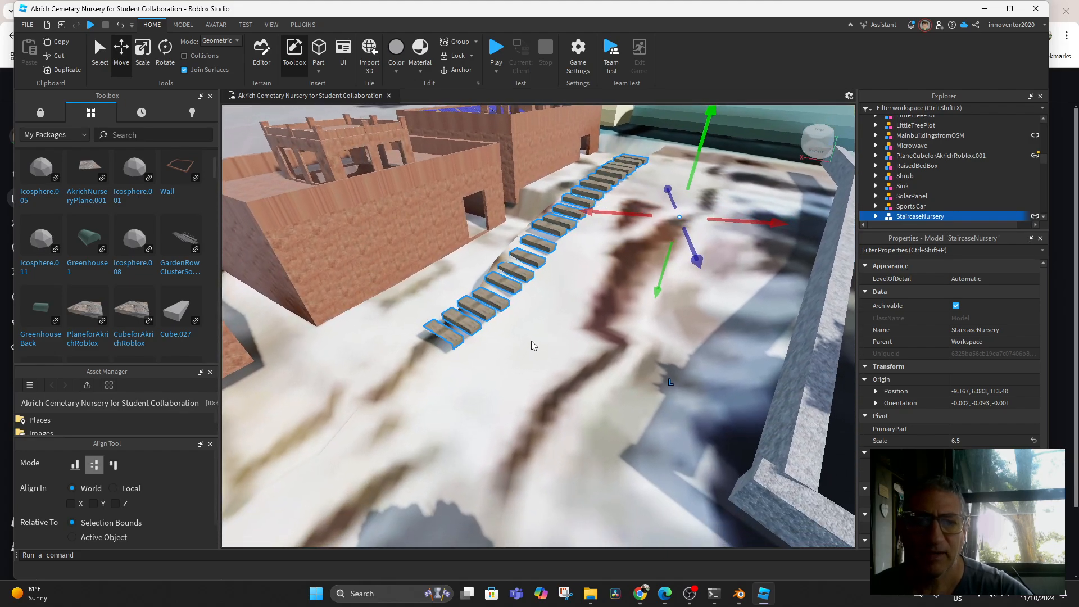
scroll(531, 342, "down", 8)
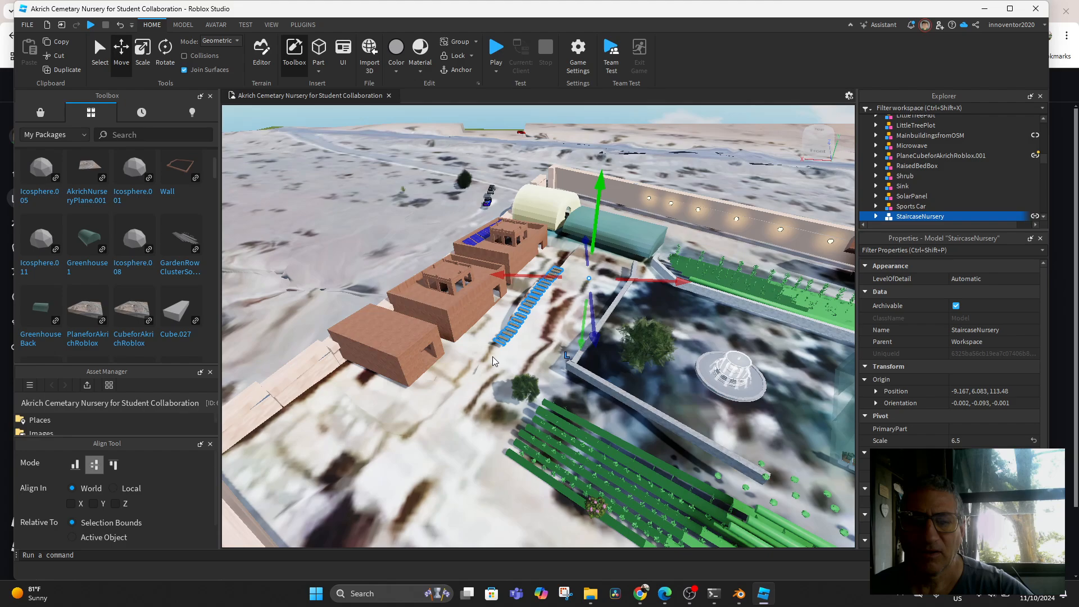
right_click_drag(492, 360, 492, 361)
scroll(489, 357, "down", 6)
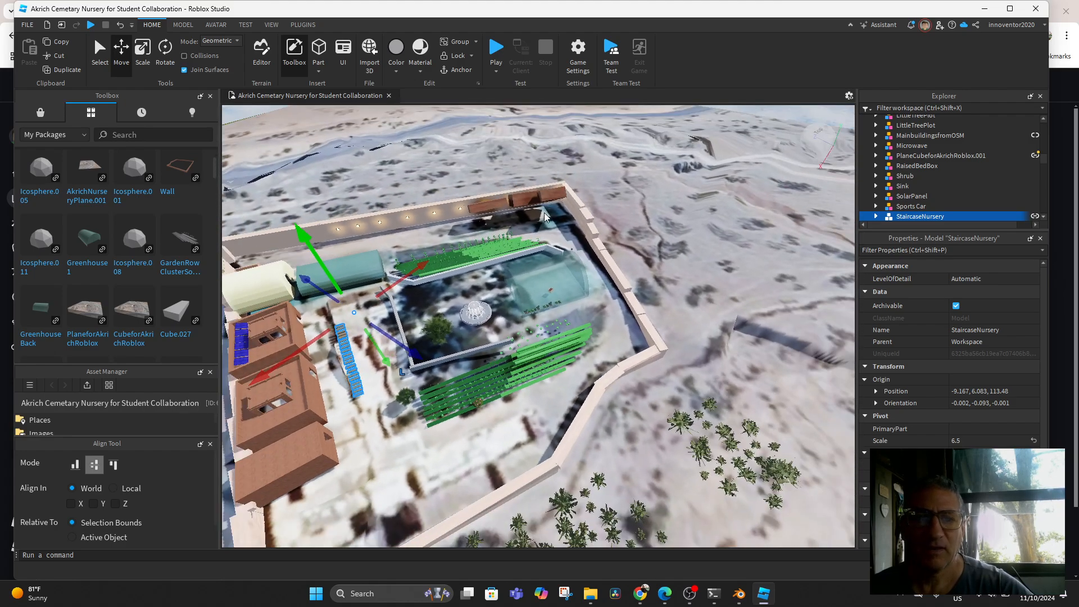
Step: Move the BuildingBack2 model about 27.2 studs along its red axis, away from the lit back wall toward the garden
left_click(547, 194)
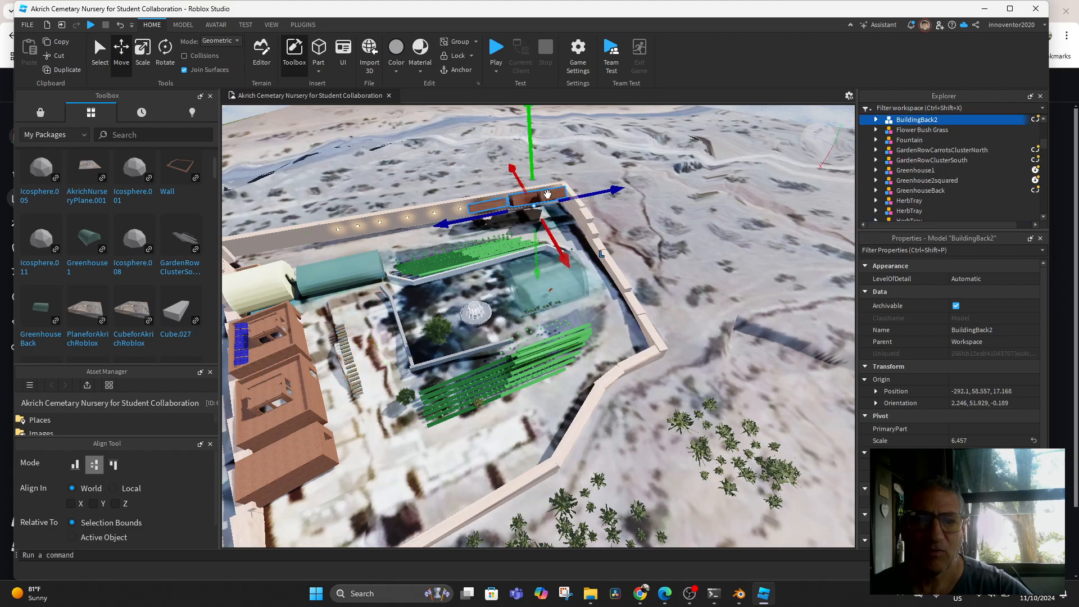
left_click_drag(567, 259, 560, 292)
scroll(559, 291, "down", 4)
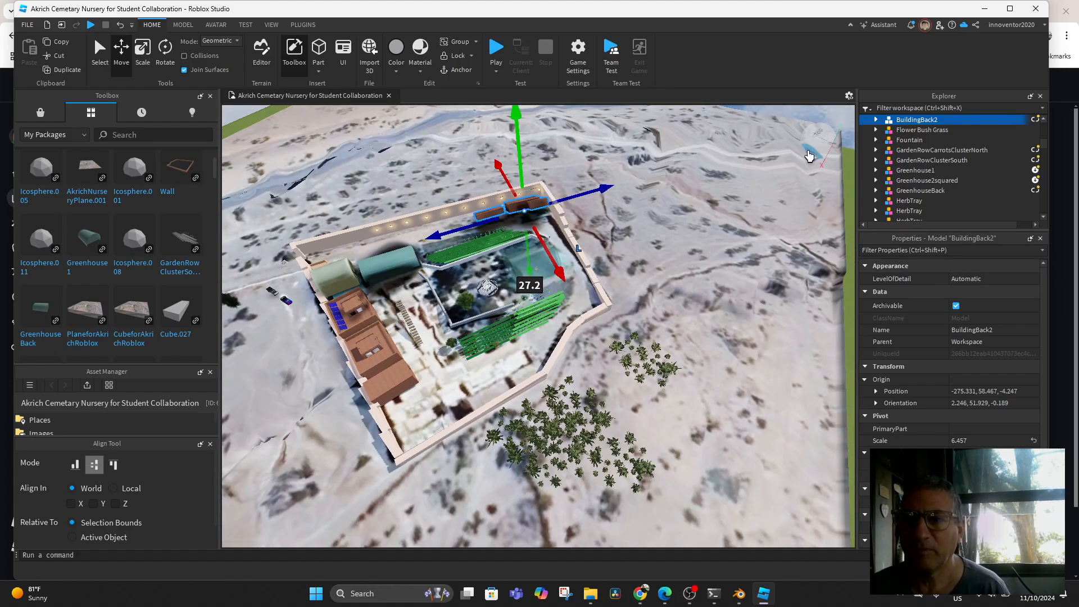
Step: Expand the BuildingBack2 model and publish its changes to its package
left_click(876, 119)
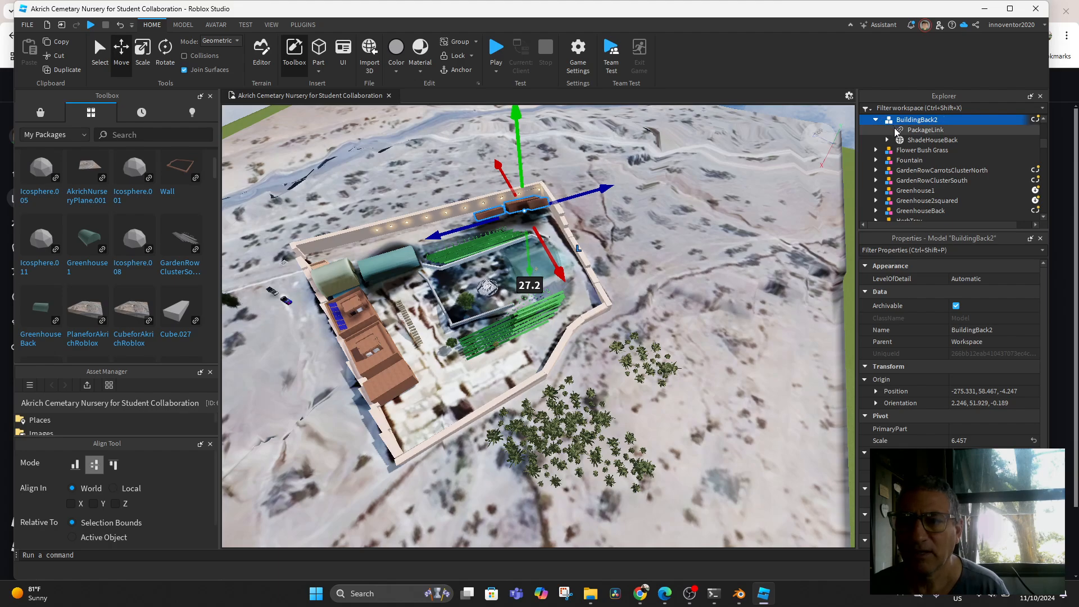
right_click(1037, 122)
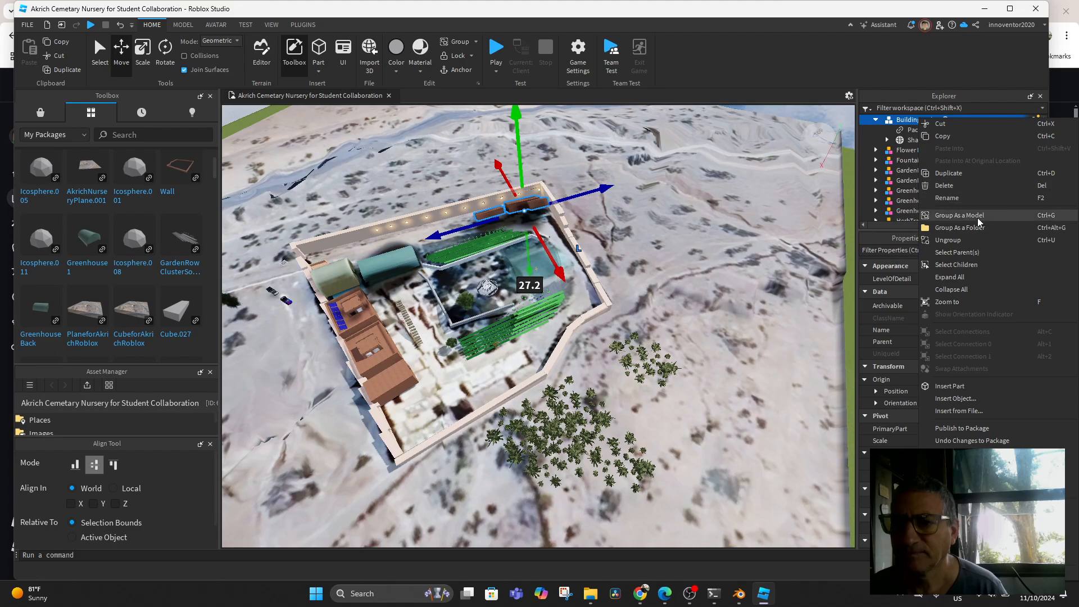
left_click(966, 428)
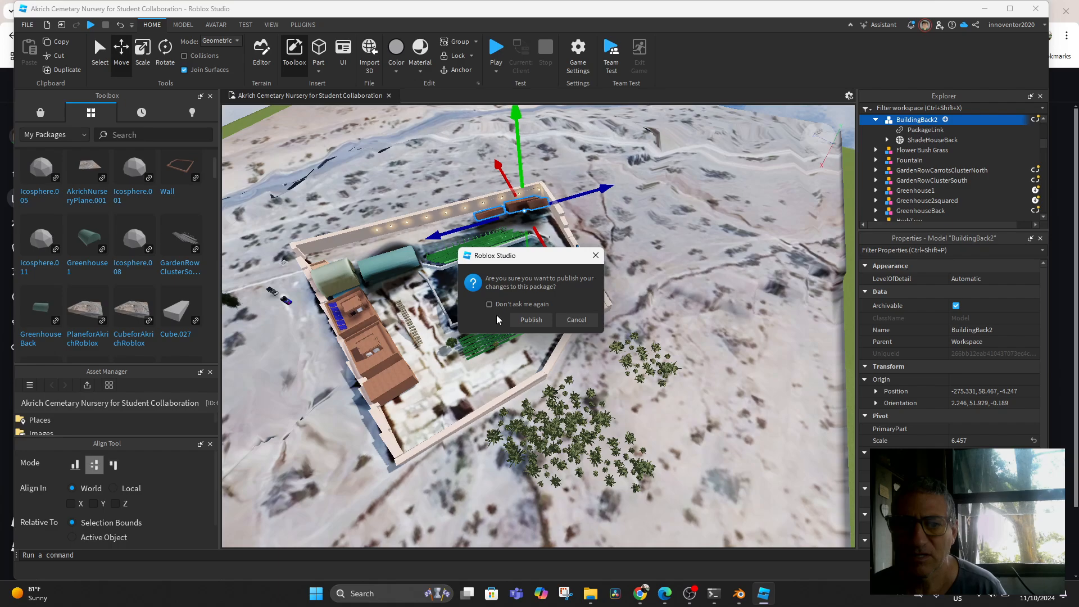
left_click(528, 319)
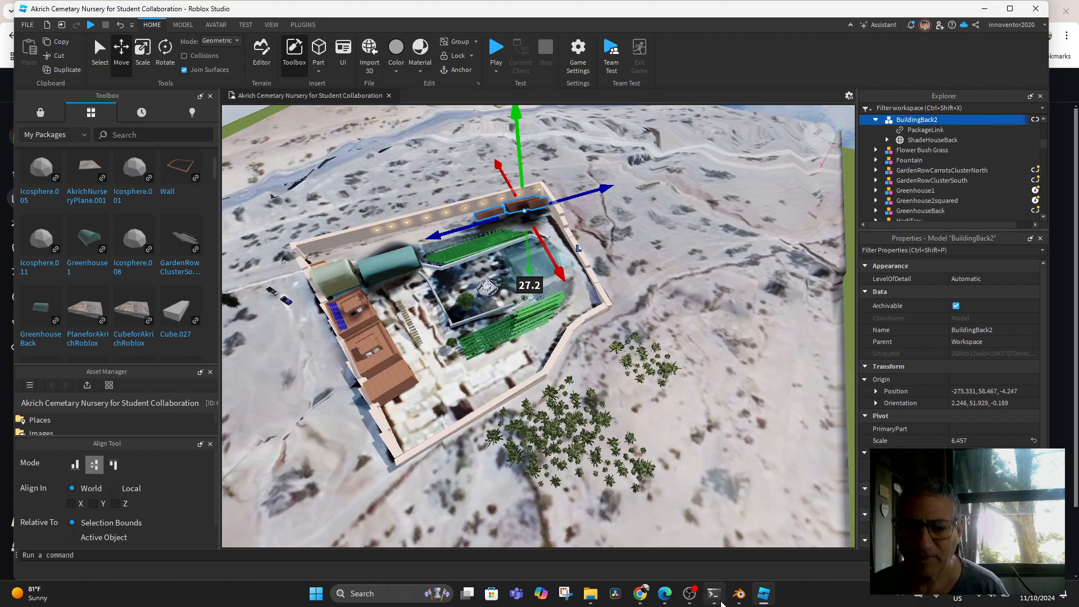
Step: Switch to Blender, select the ShadeHouseBack building inside the nursery's back corner, and upload it to Roblox
left_click(739, 596)
middle_click_drag(696, 398, 701, 437)
scroll(560, 437, "up", 4)
scroll(639, 394, "down", 4)
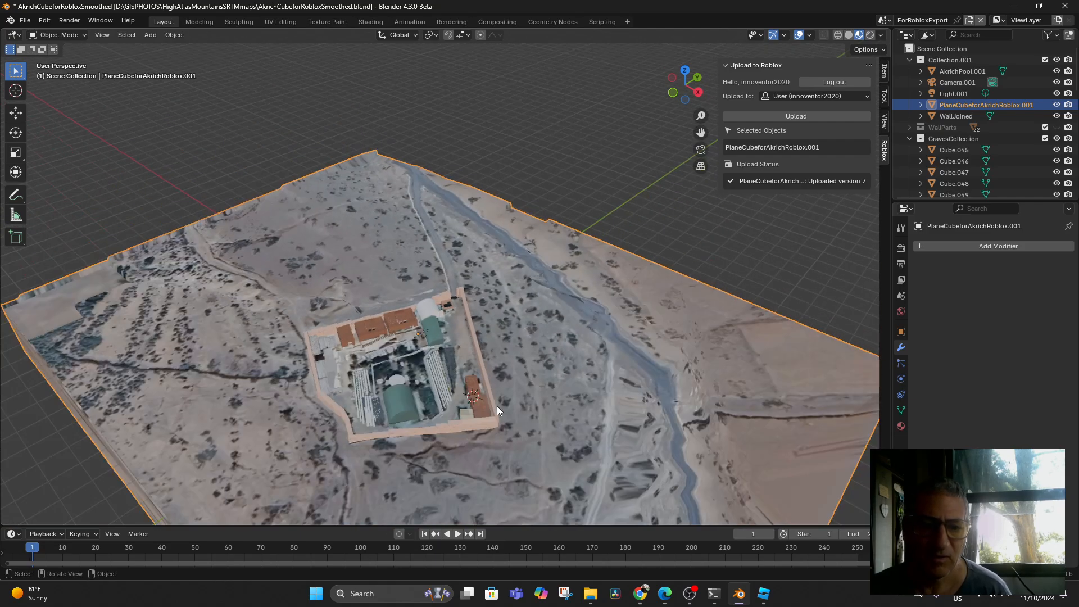
left_click(475, 412)
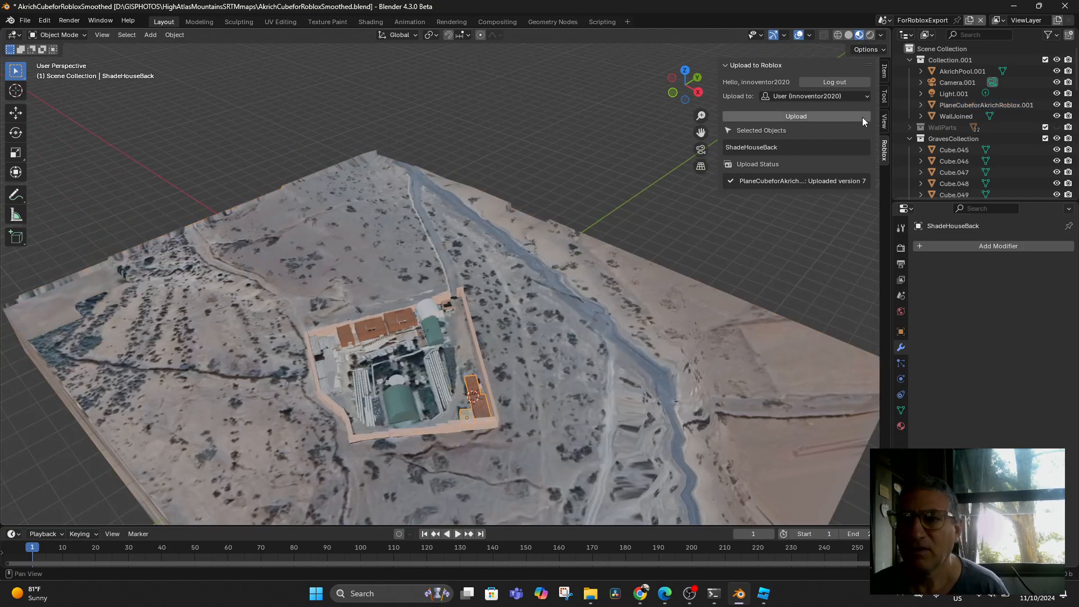
scroll(972, 116, "down", 5)
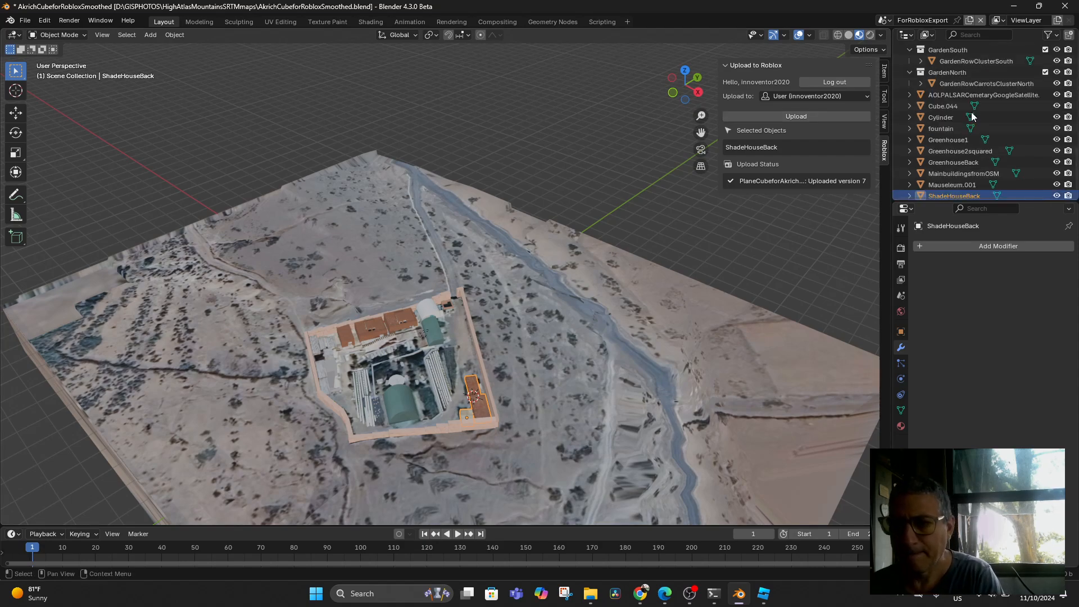
scroll(972, 116, "down", 1)
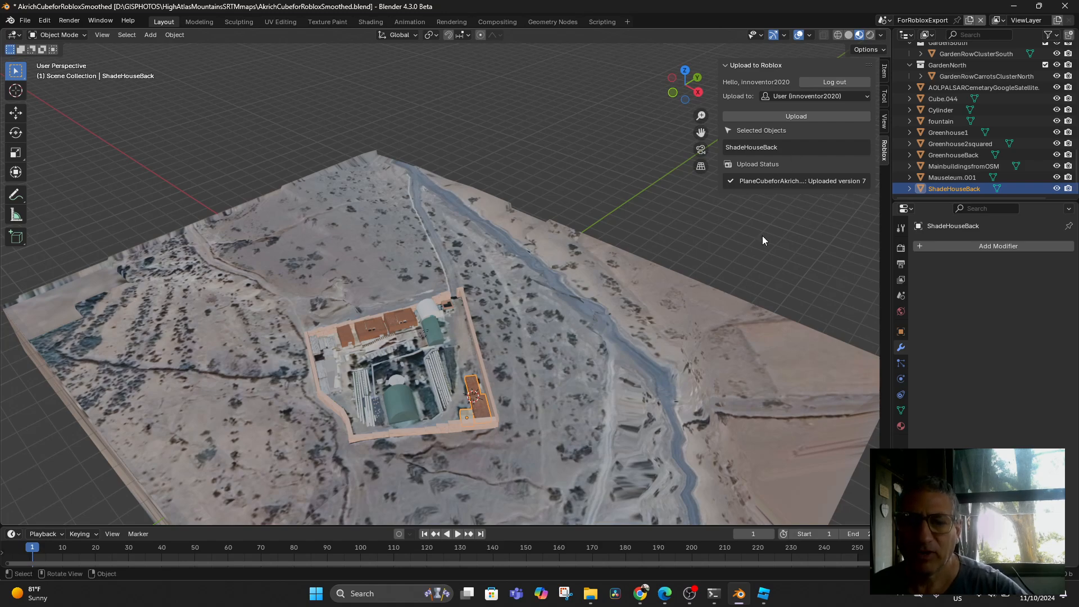
left_click(805, 115)
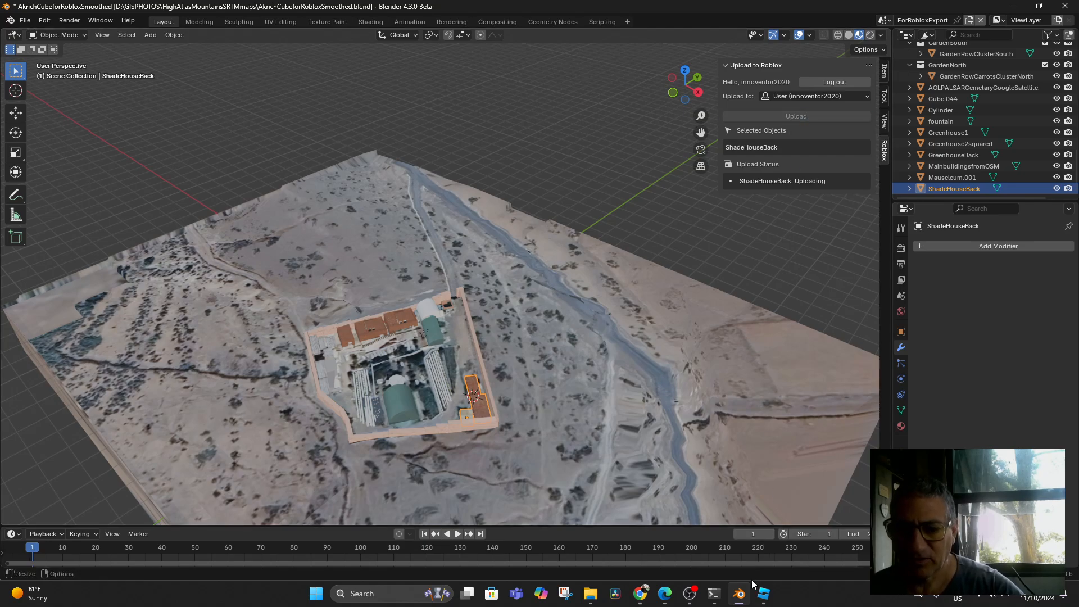
Step: Switch to Roblox Studio and select the ShadeHouseBack mesh inside the BuildingBack2 model
mouse_move(761, 592)
left_click(771, 517)
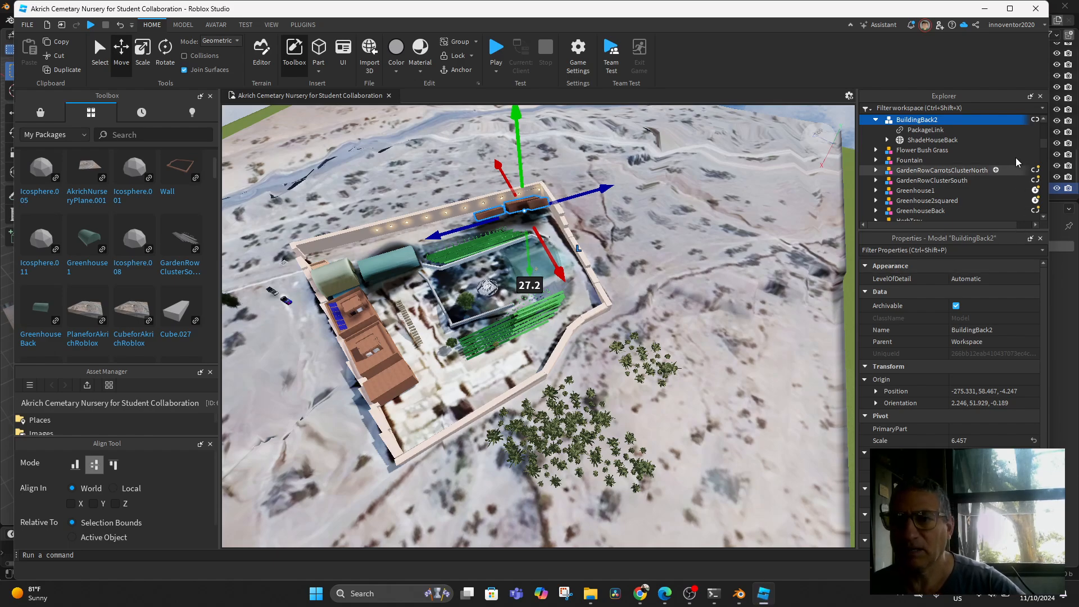
right_click(923, 122)
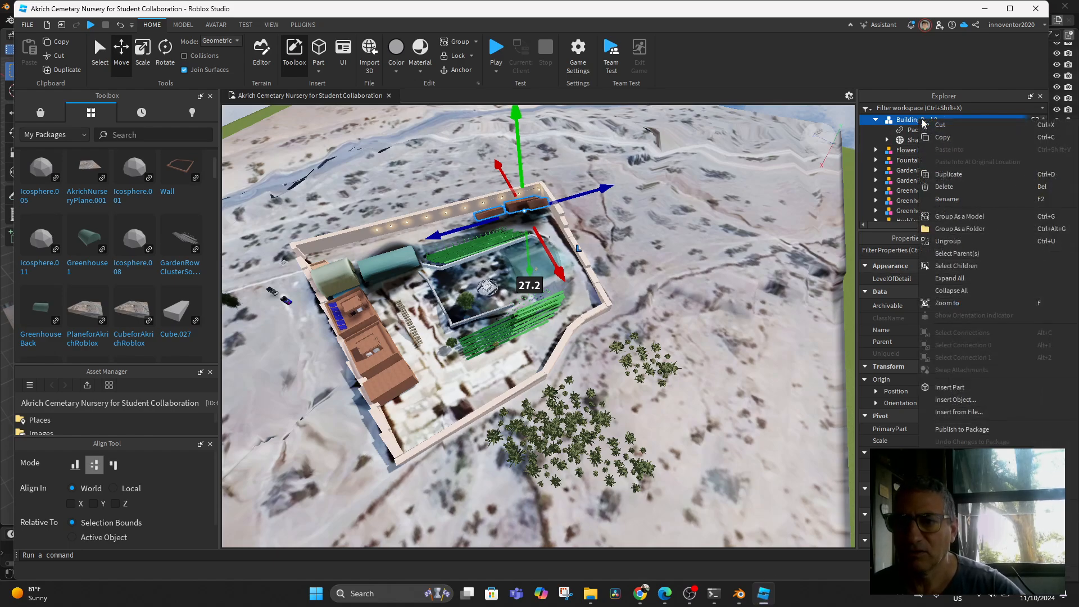
left_click(901, 140)
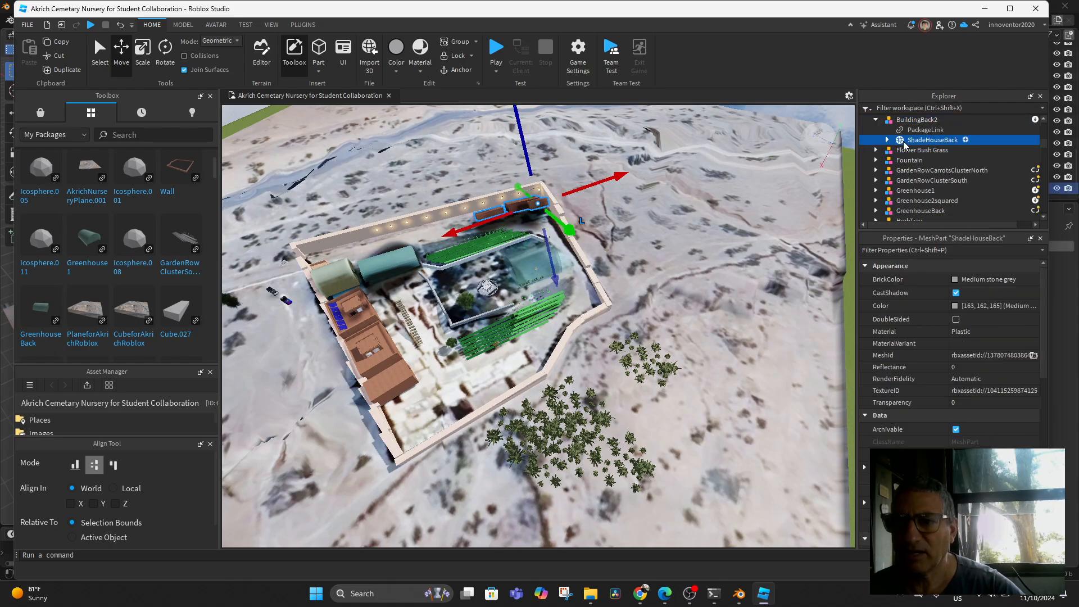
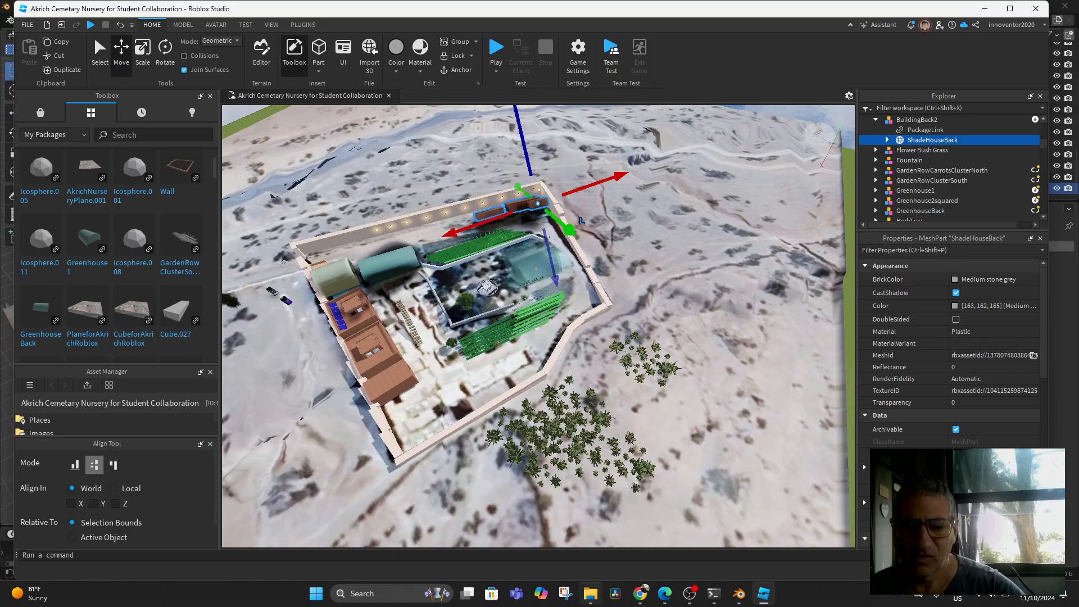
Step: Switch to the Creator Hub in Chrome, return to the models and packages list, and open BuildingBack2's asset details
left_click(640, 596)
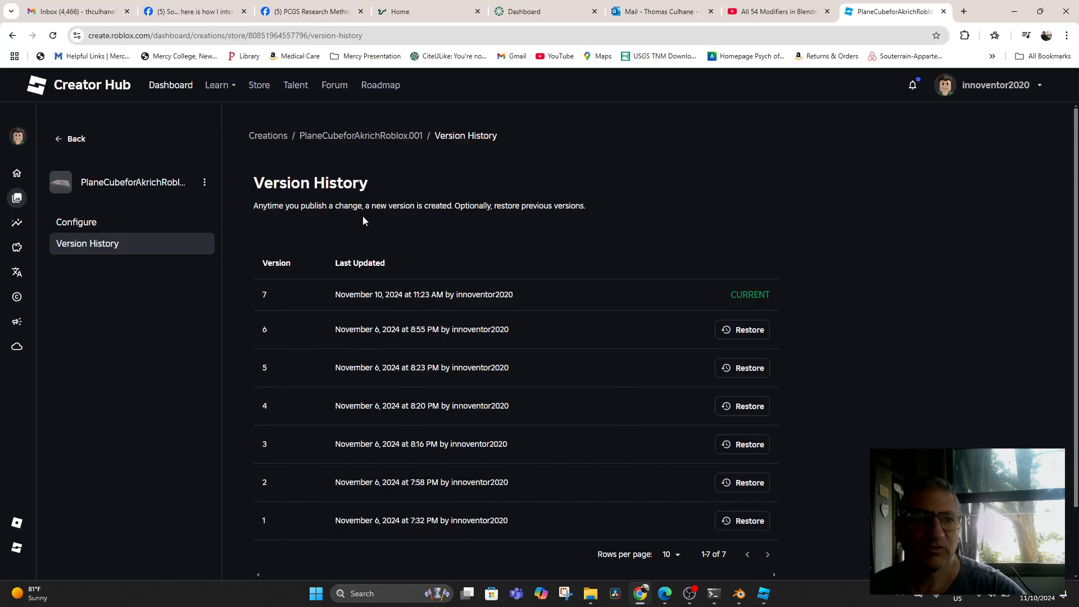
left_click(11, 37)
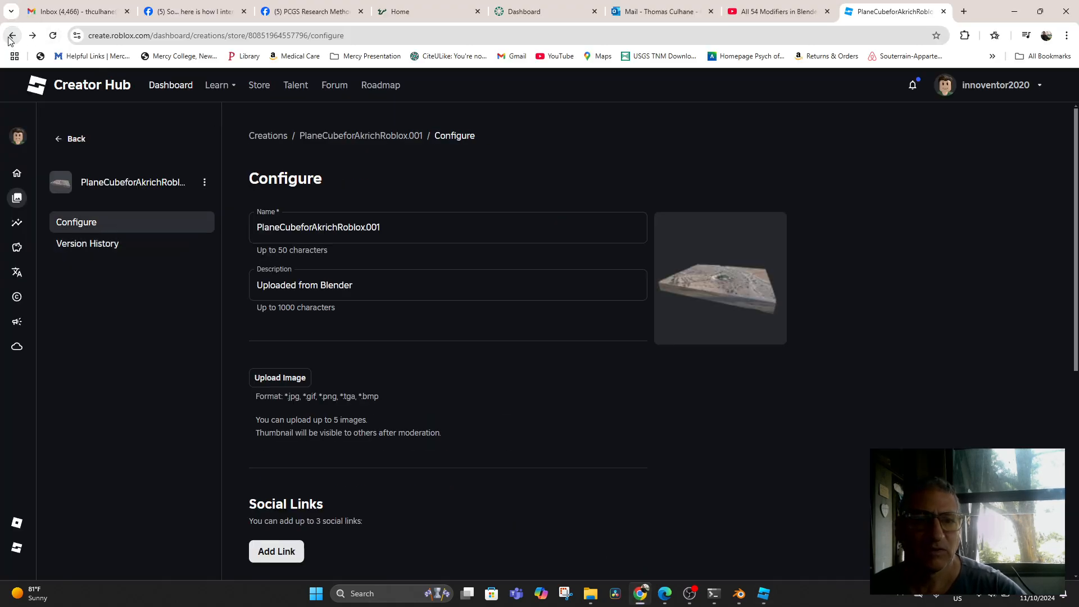
left_click(11, 37)
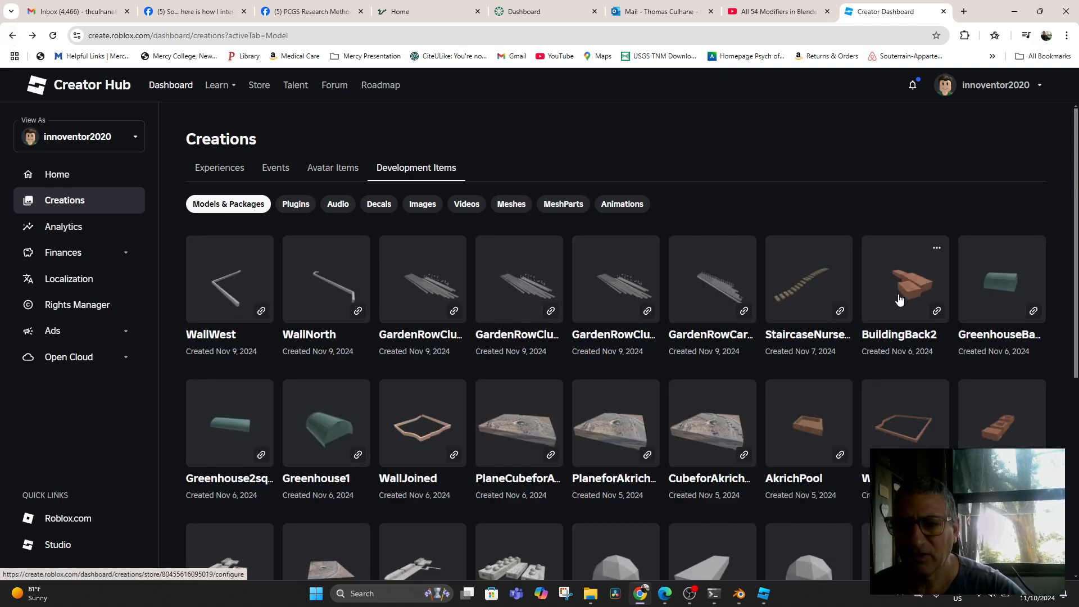
left_click(936, 249)
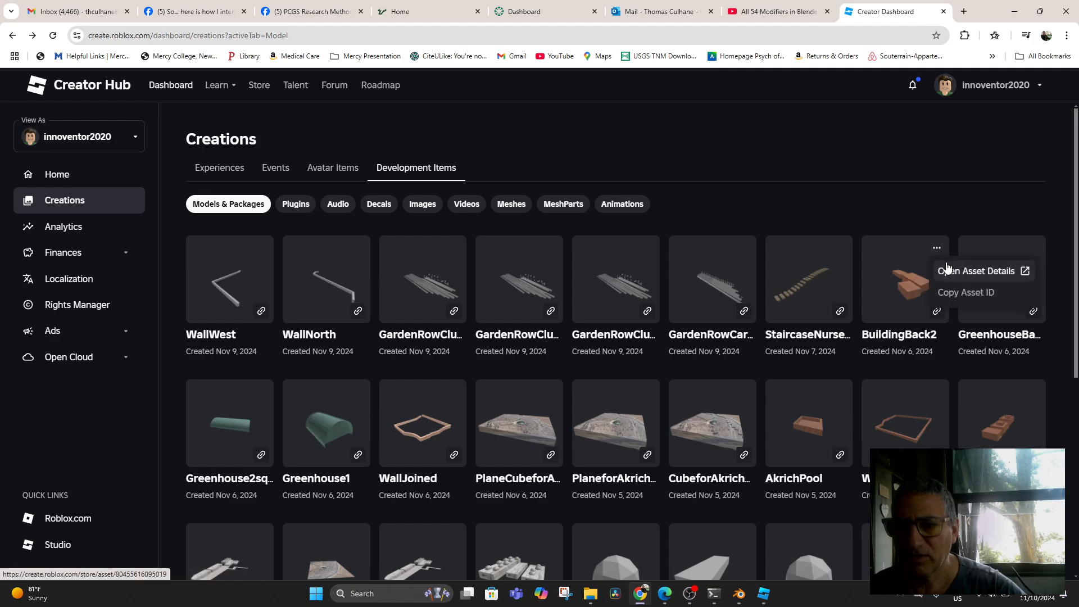
left_click(947, 265)
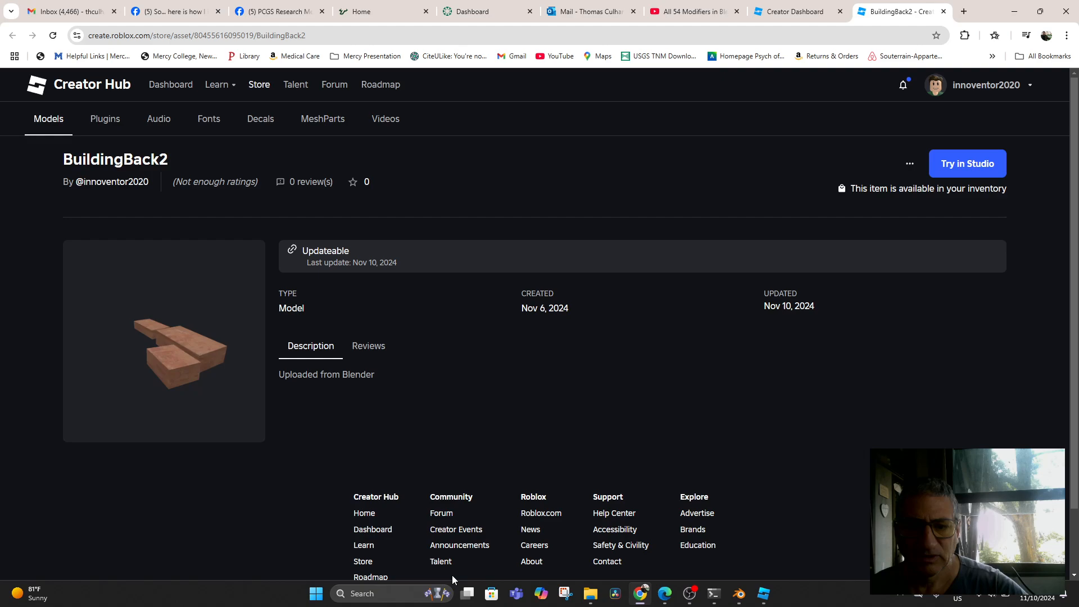
Step: Check the ShadeHouseBack upload status in Blender, then review the BuildingBack2 asset page in Chrome and close it
left_click(739, 593)
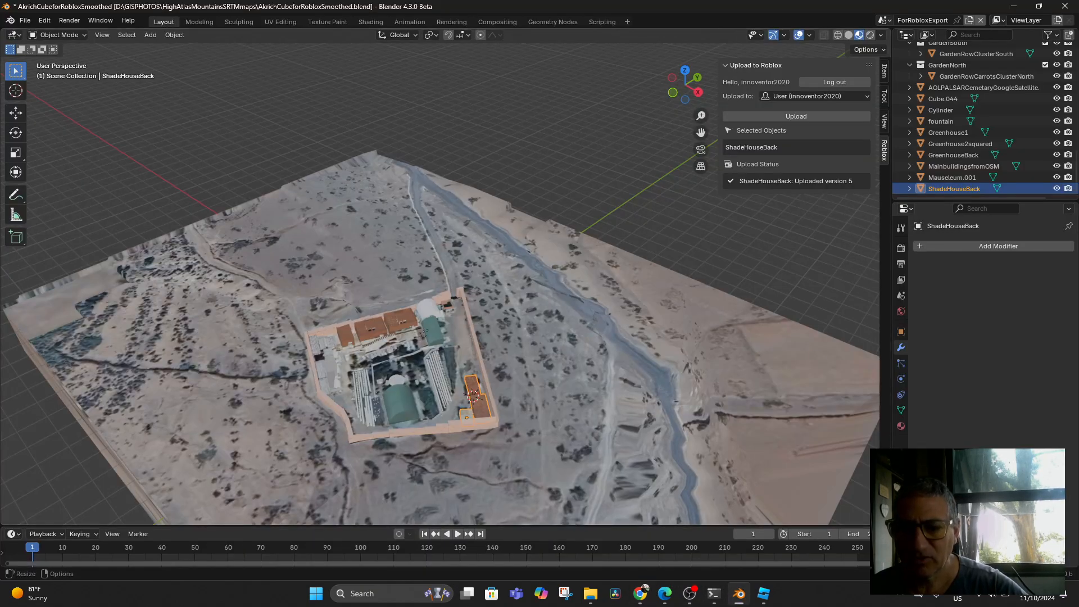
mouse_move(766, 596)
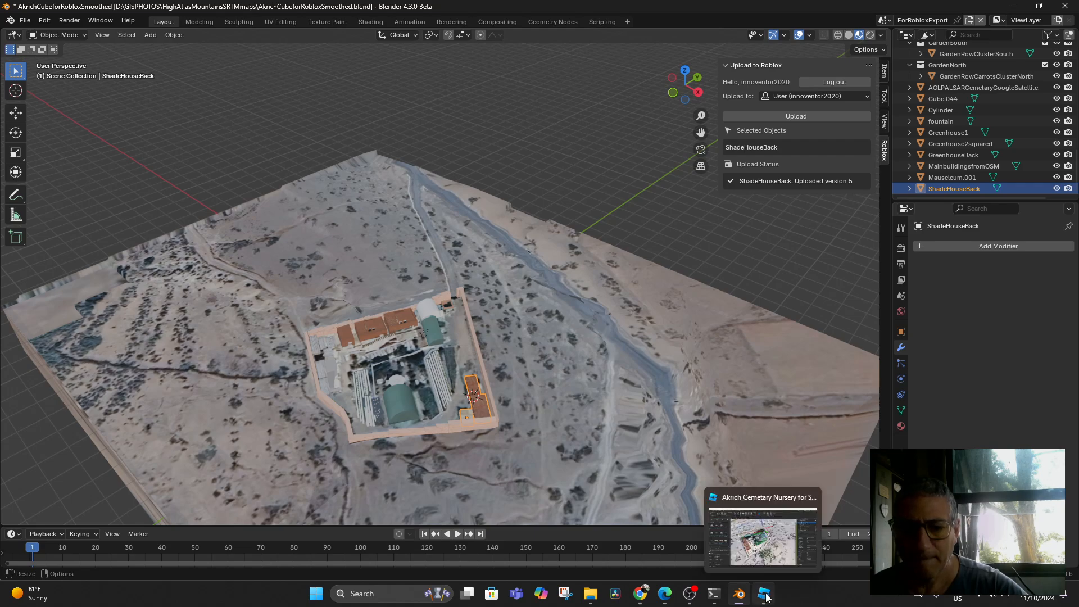
left_click(640, 594)
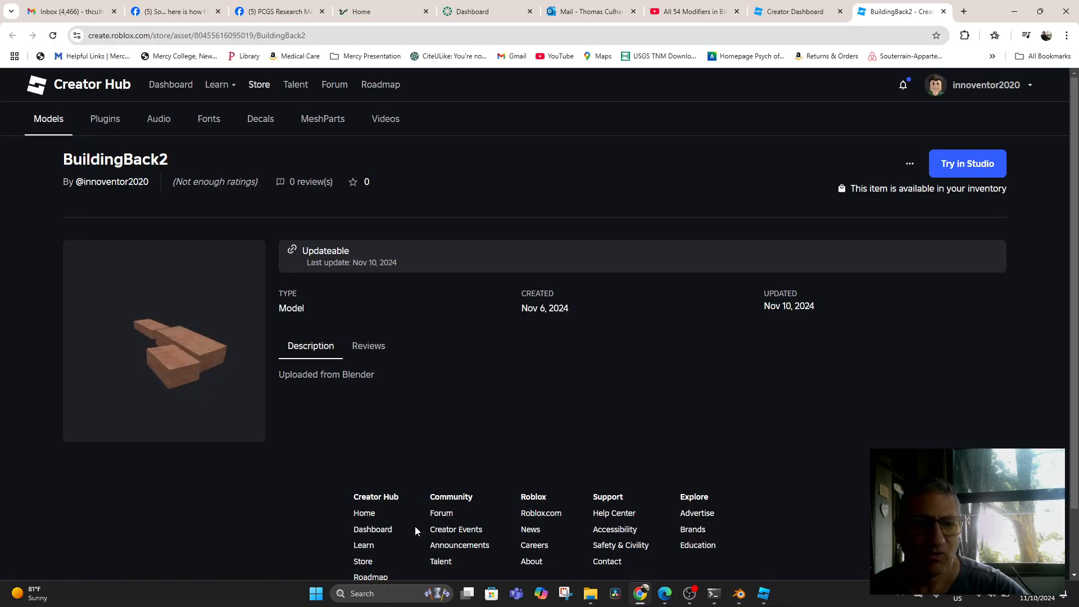
scroll(420, 522, "down", 2)
scroll(421, 526, "up", 1)
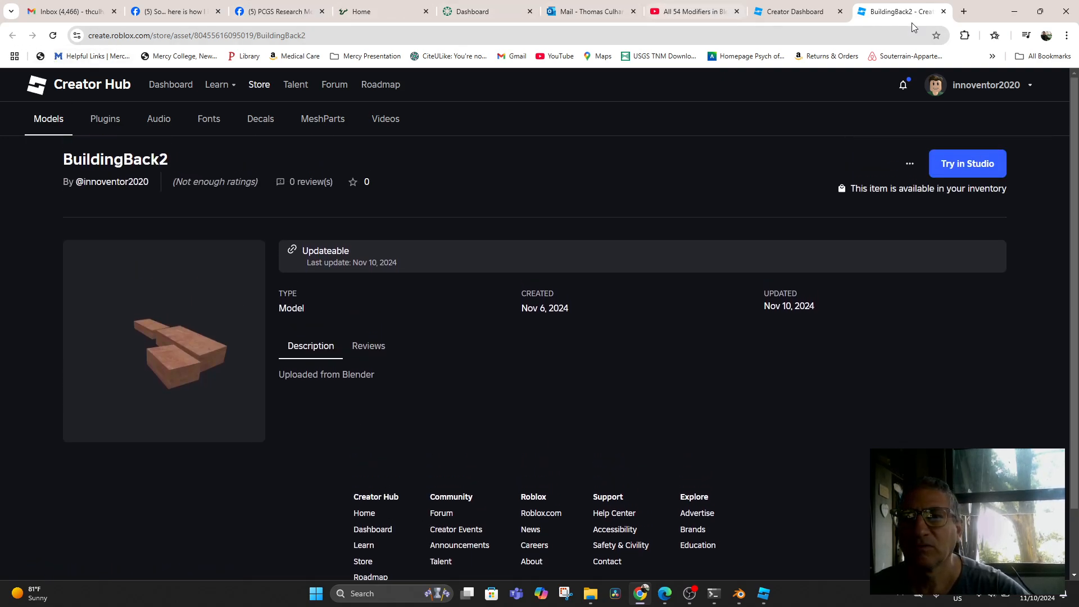
left_click(944, 13)
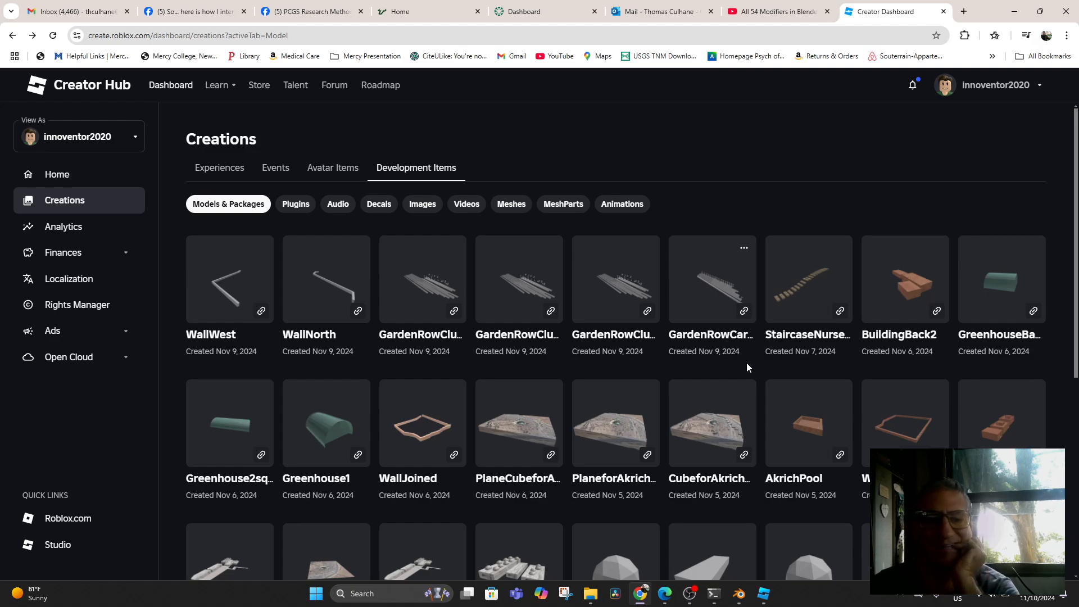
Step: Find BuildingBack2 among the models and packages, reopen its asset details, and permanently delete it from the inventory
scroll(747, 367, "down", 3)
scroll(746, 366, "down", 2)
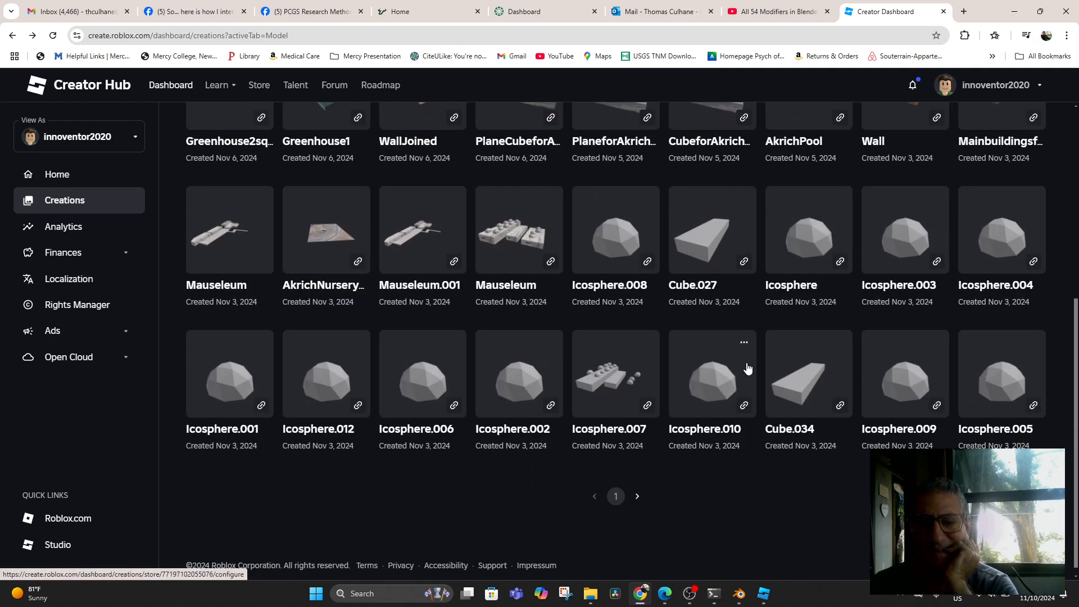
scroll(742, 370, "up", 4)
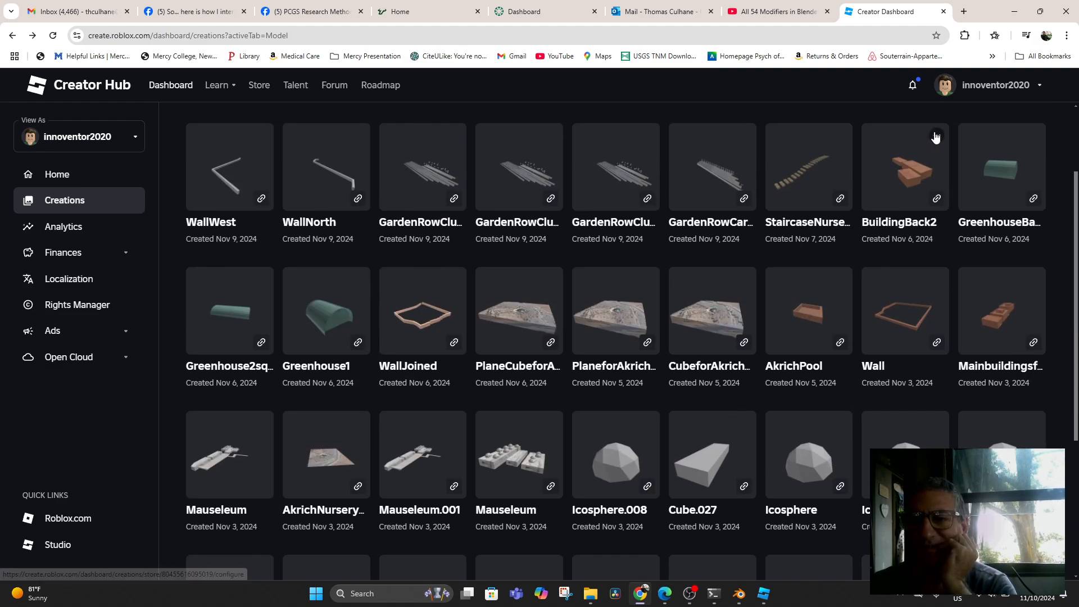
left_click(936, 136)
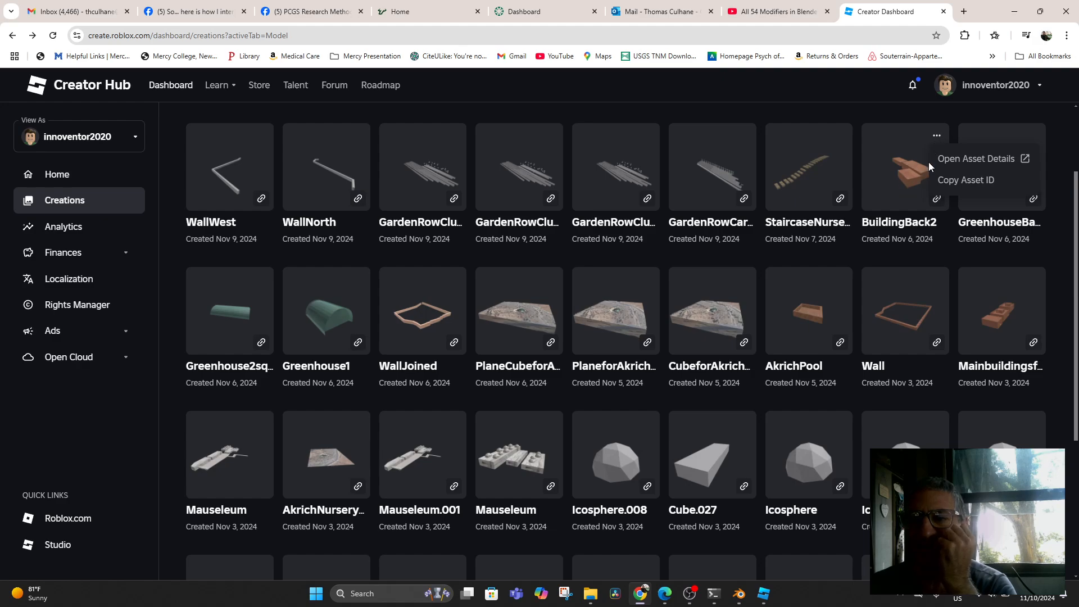
left_click(942, 159)
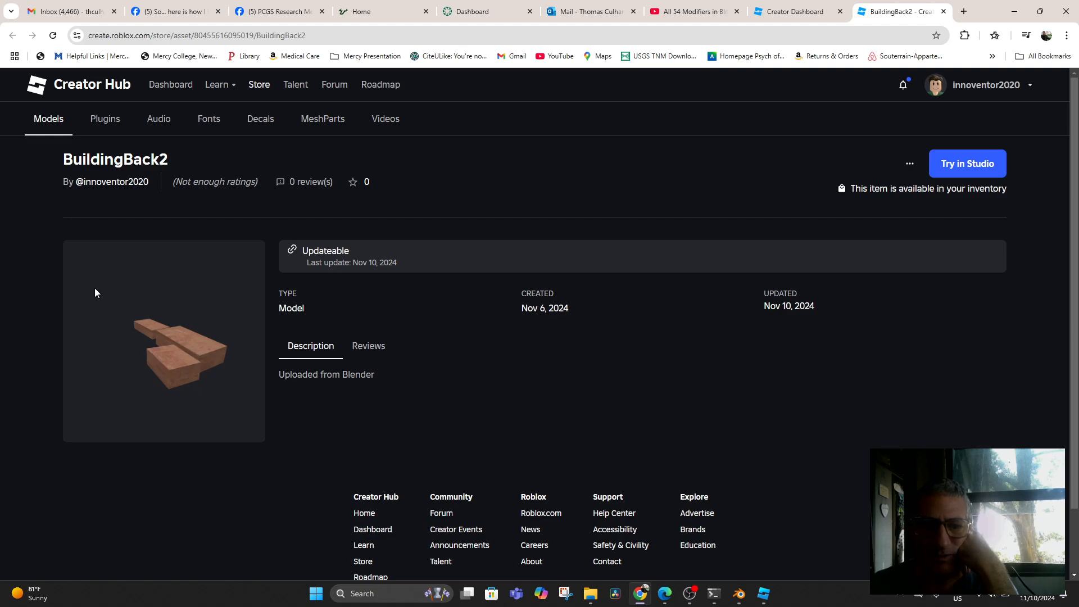
left_click(909, 166)
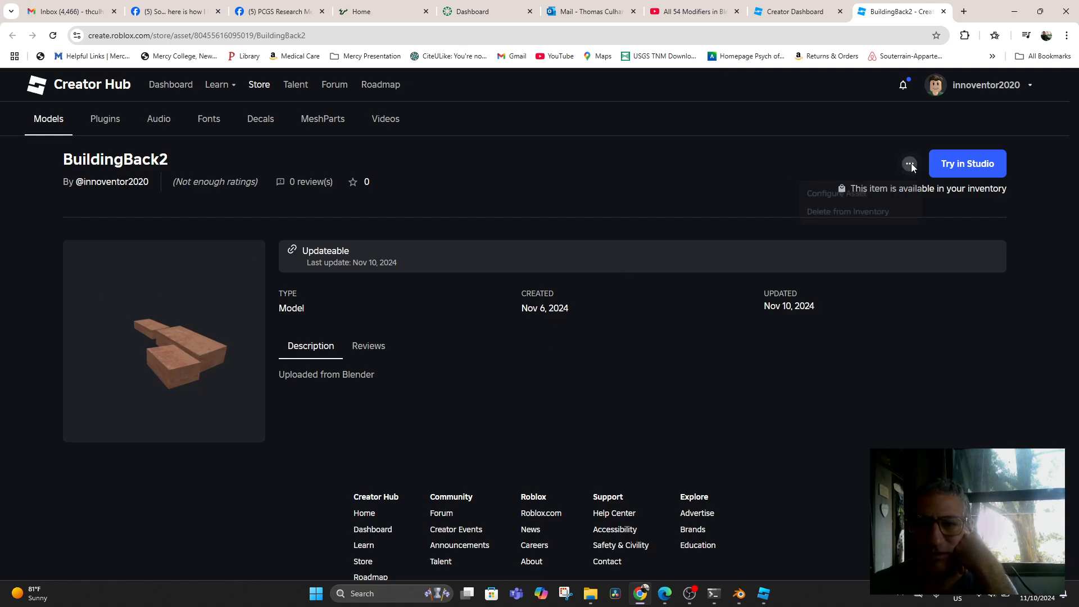
left_click(846, 219)
right_click(663, 390)
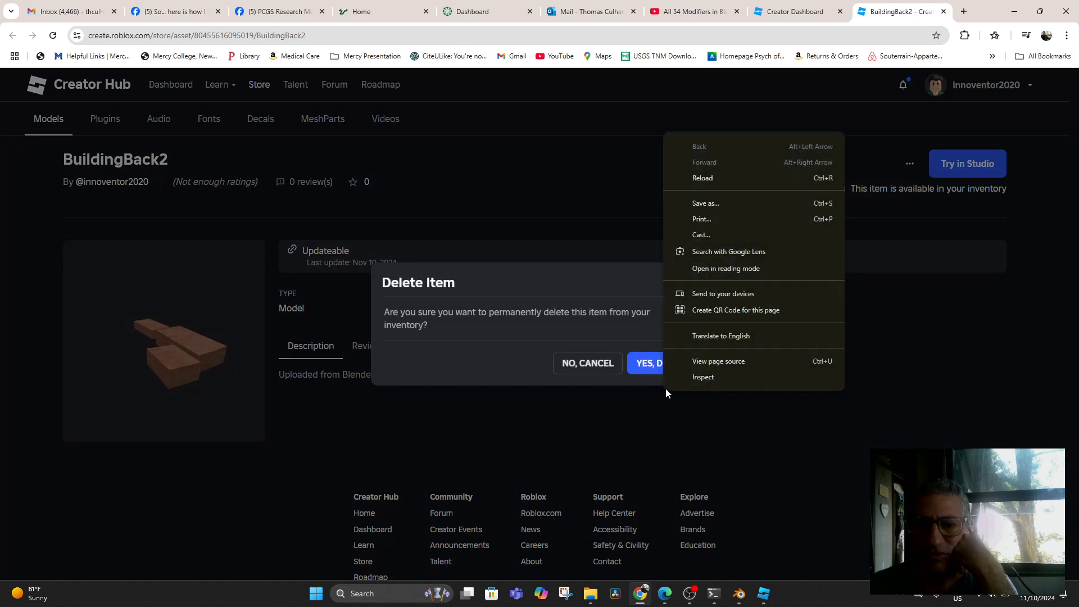
left_click(649, 367)
left_click(649, 366)
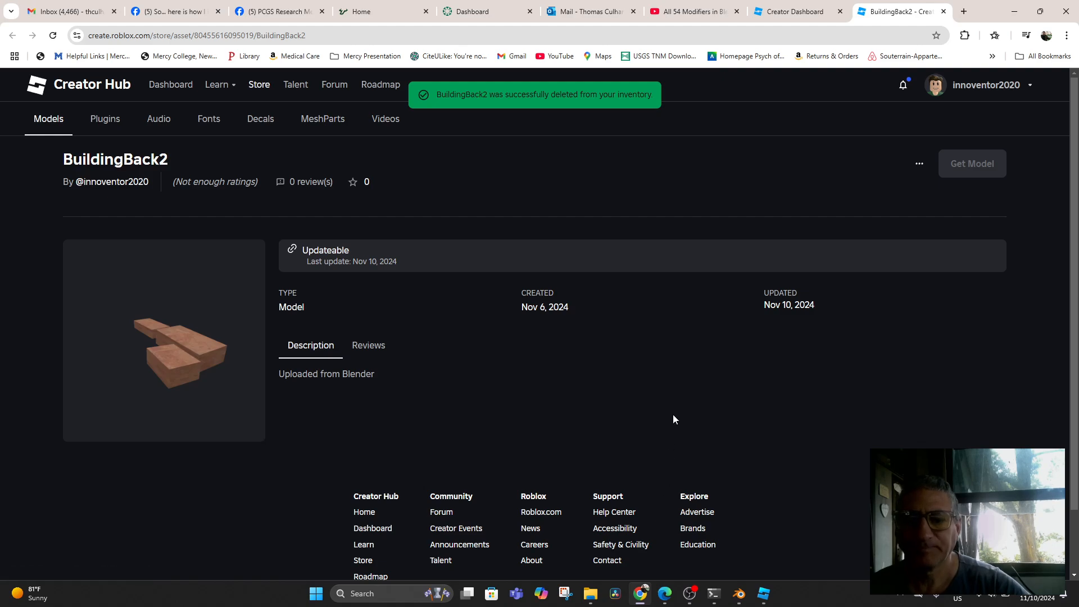
Step: Close the BuildingBack2 asset page and look through the experiences and the models and packages in Creations
left_click(739, 601)
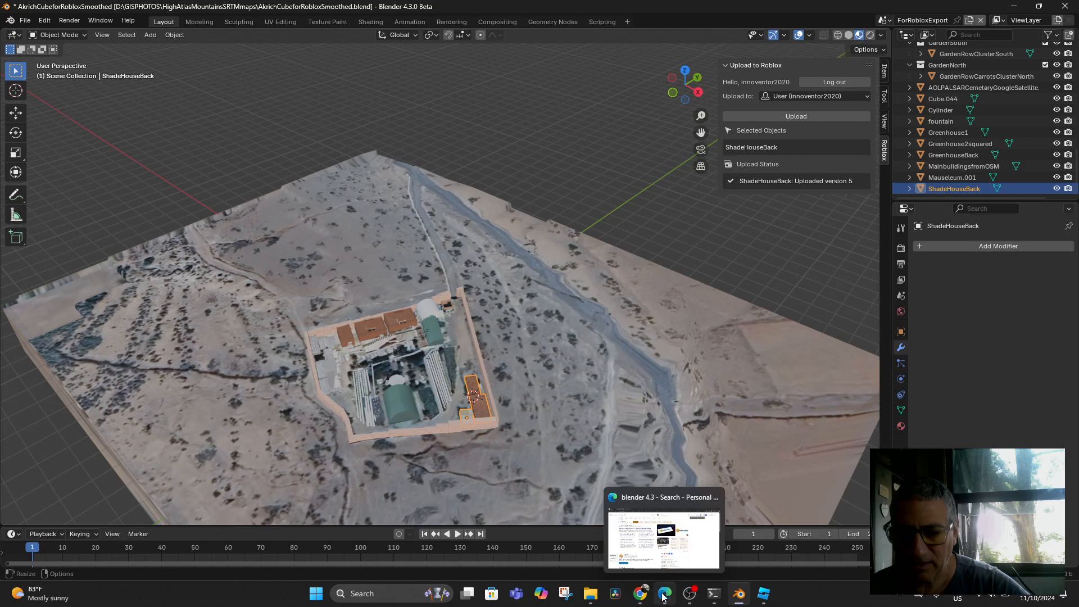
left_click(640, 594)
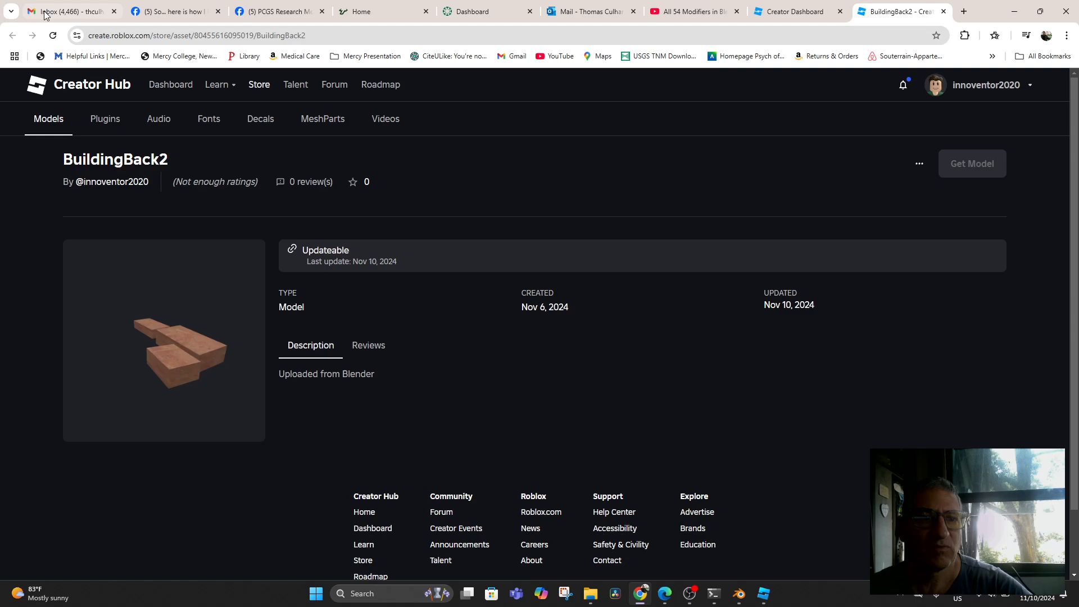
left_click(944, 13)
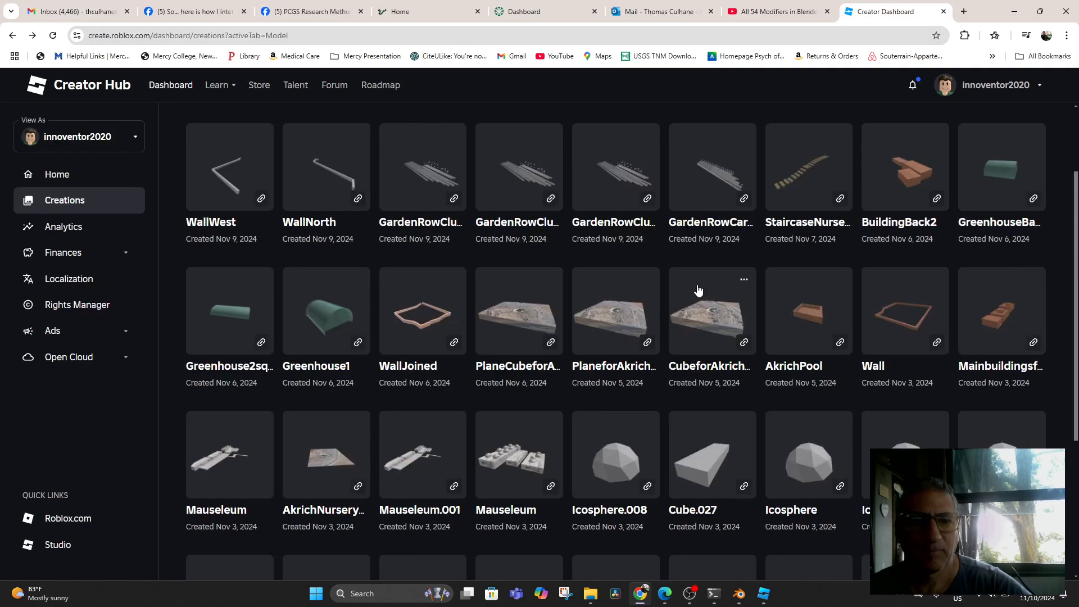
scroll(697, 289, "up", 2)
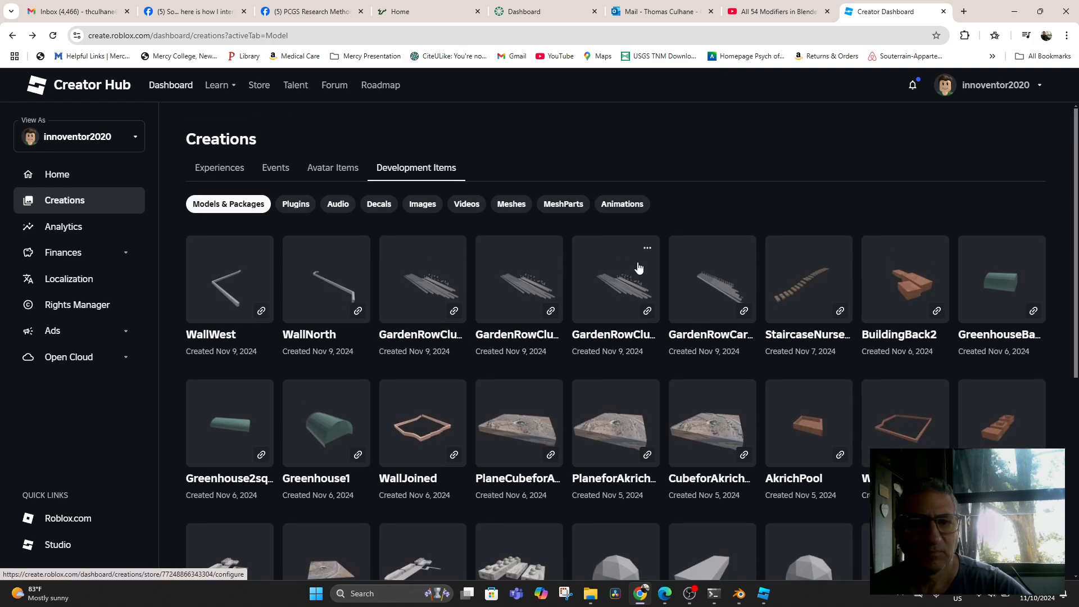
left_click(208, 168)
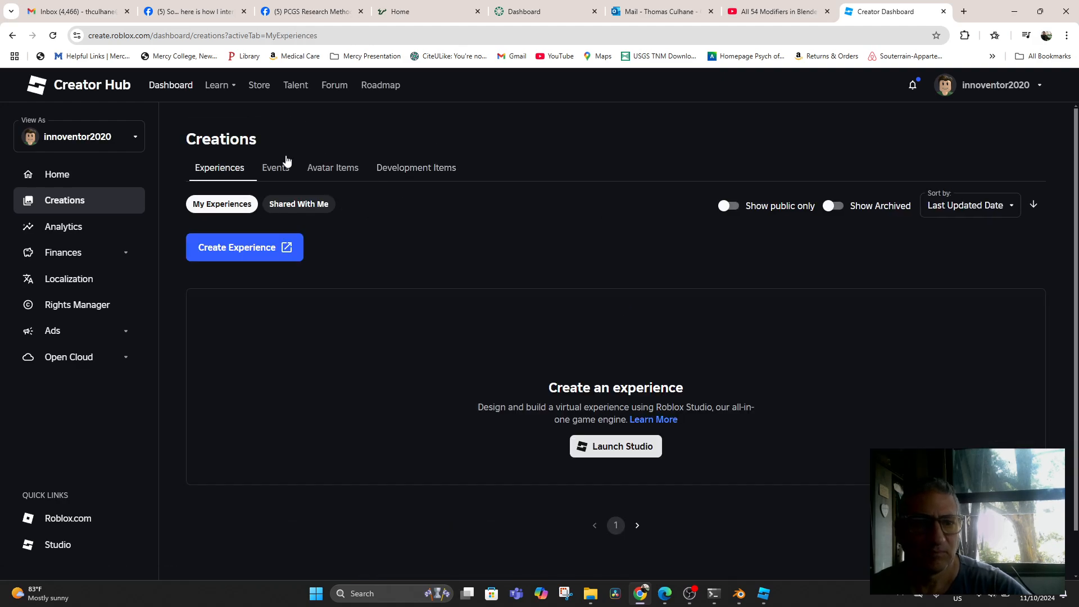
left_click(442, 174)
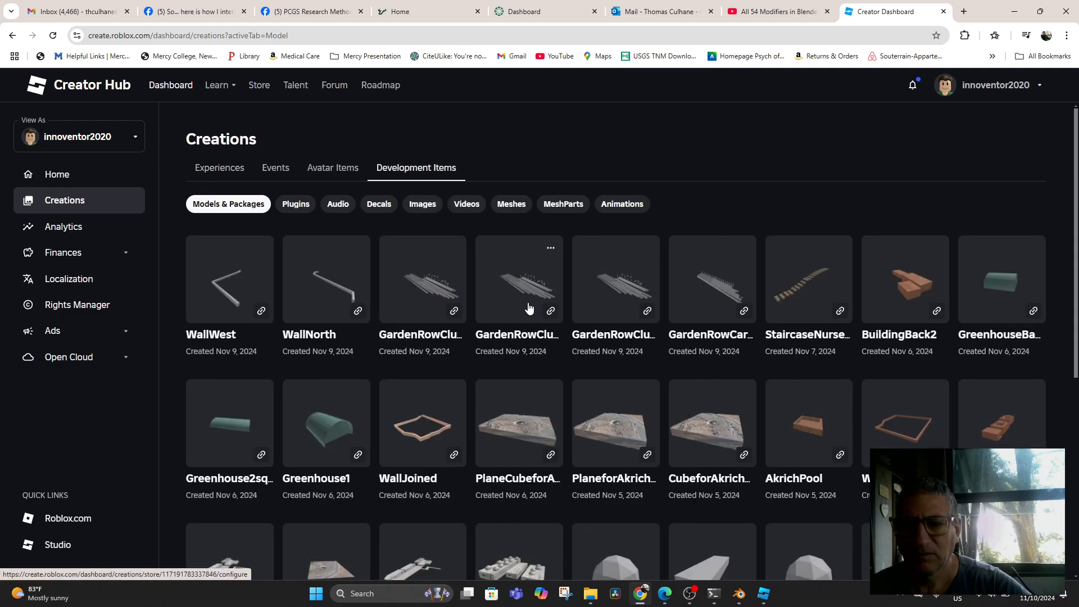
scroll(920, 333, "down", 1)
scroll(921, 334, "down", 2)
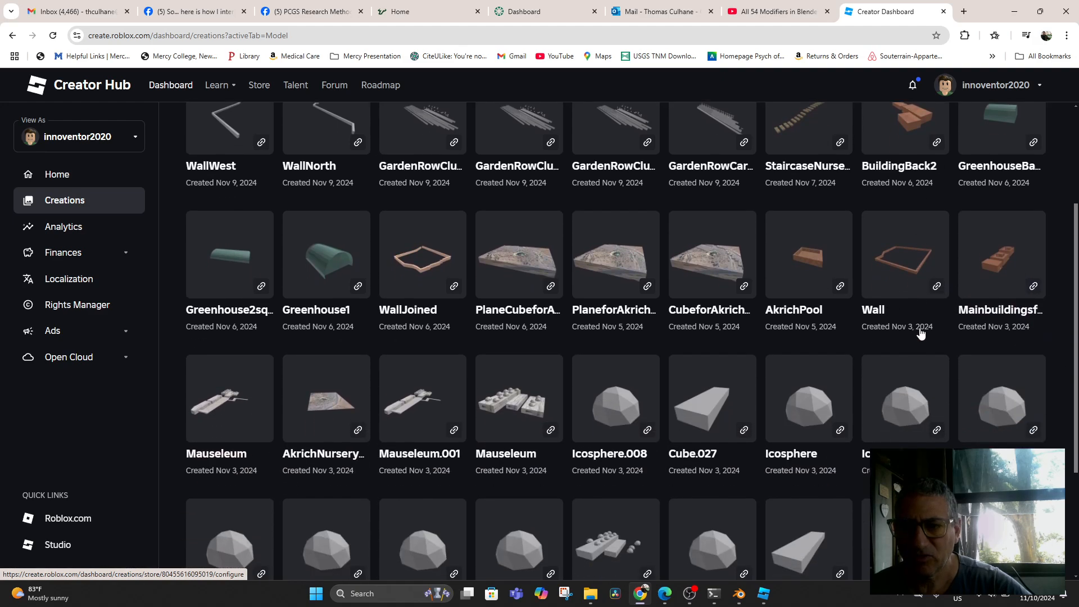
scroll(921, 334, "down", 3)
mouse_move(921, 334)
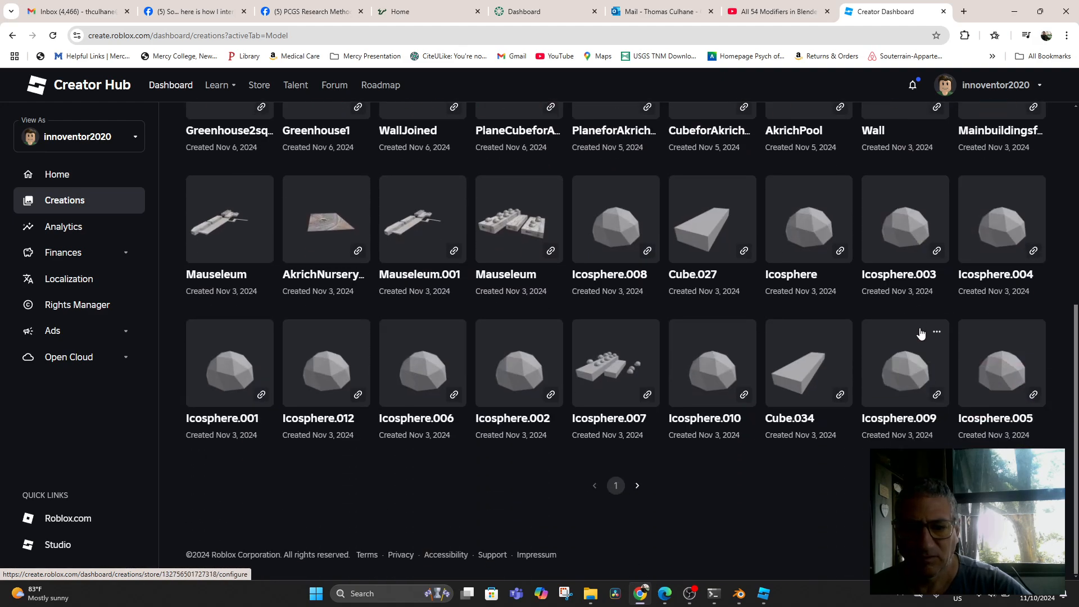
Step: Upload ShadeHouseBack to Roblox again from Blender, and refresh the Creator Hub creations page in the browser
scroll(650, 469, "up", 6)
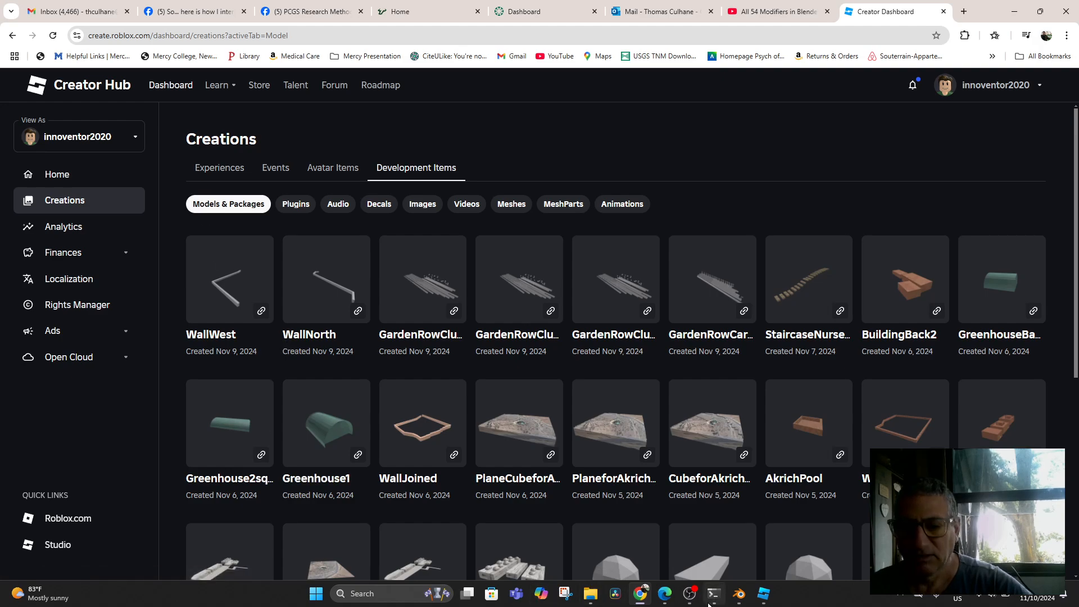
left_click(739, 594)
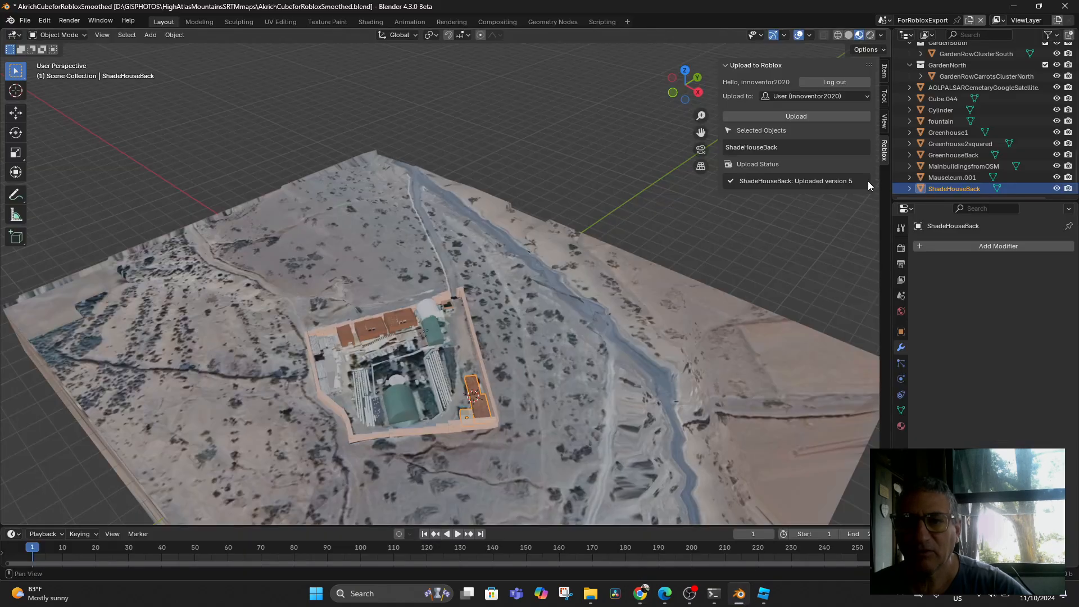
left_click(823, 116)
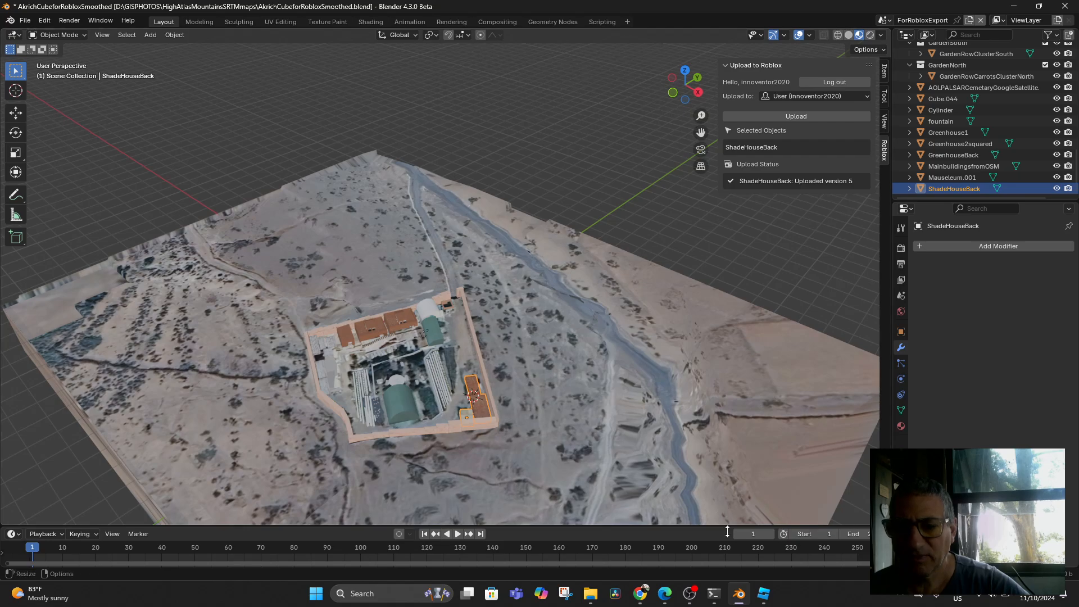
left_click(639, 598)
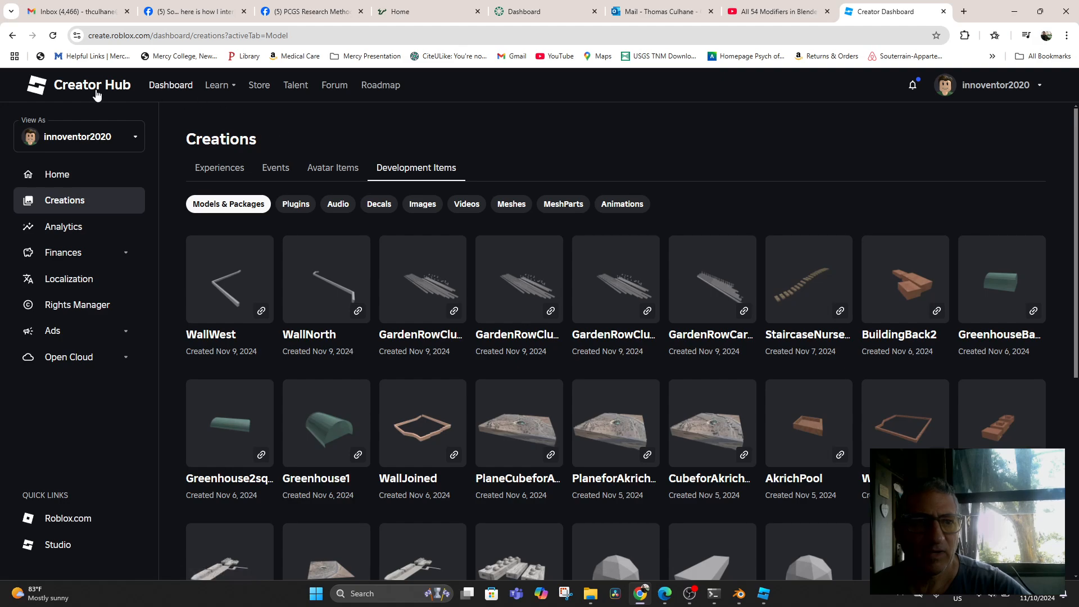
left_click(54, 36)
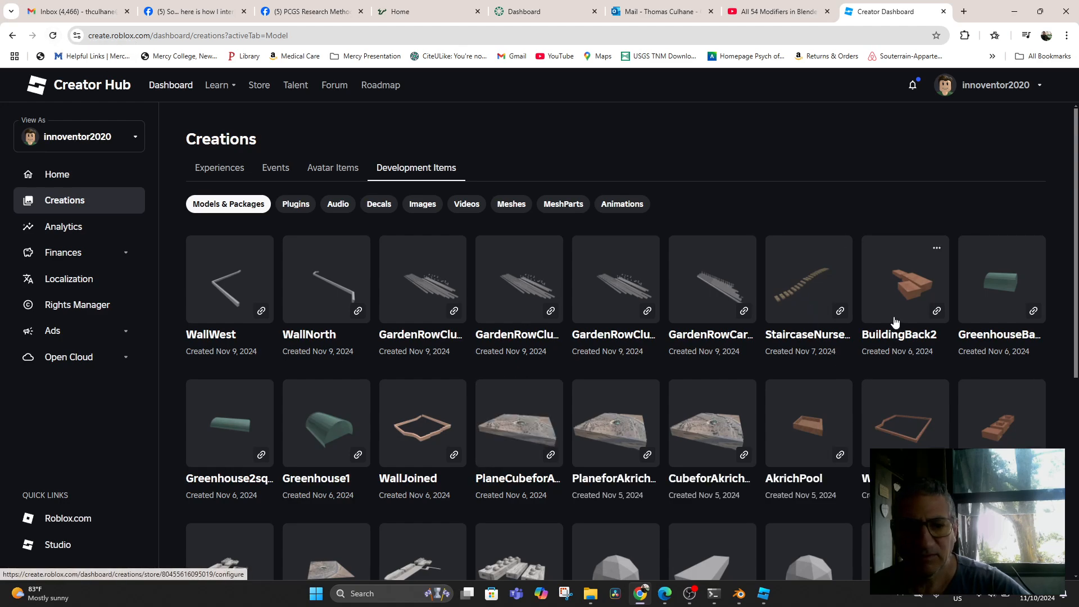
Step: Open the BuildingBack2 package from the models and packages list and review its configuration and distribution settings
scroll(894, 320, "down", 4)
scroll(905, 253, "up", 3)
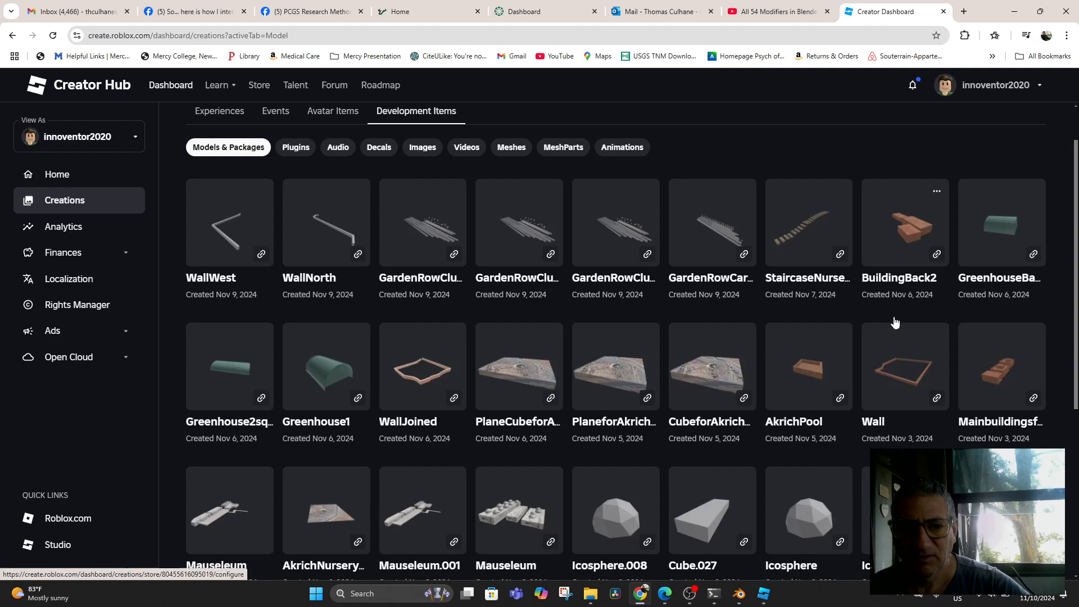
left_click(906, 246)
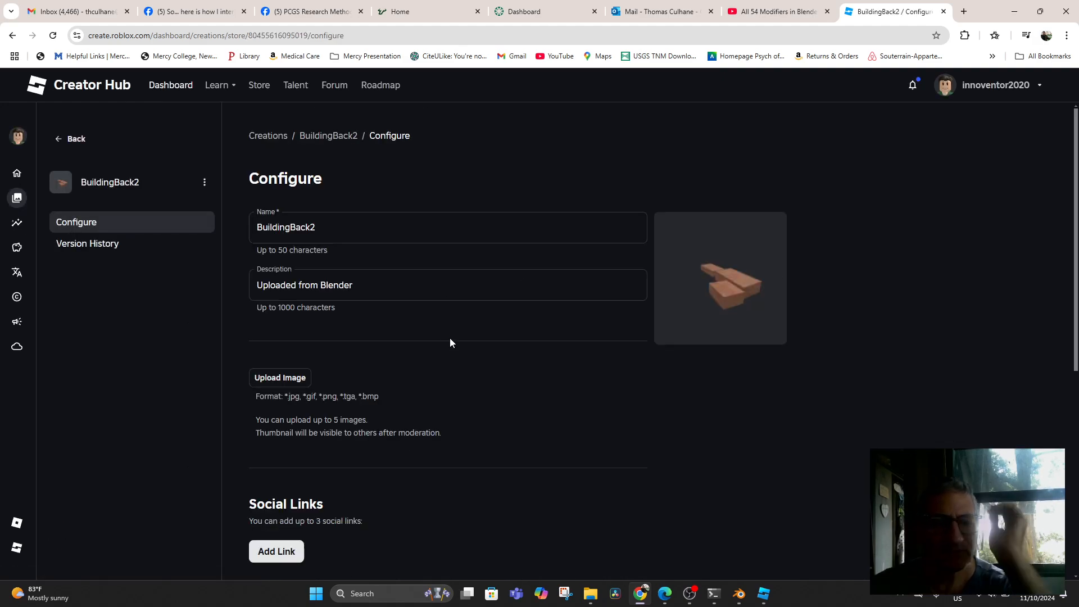
scroll(436, 340, "down", 2)
scroll(436, 342, "down", 5)
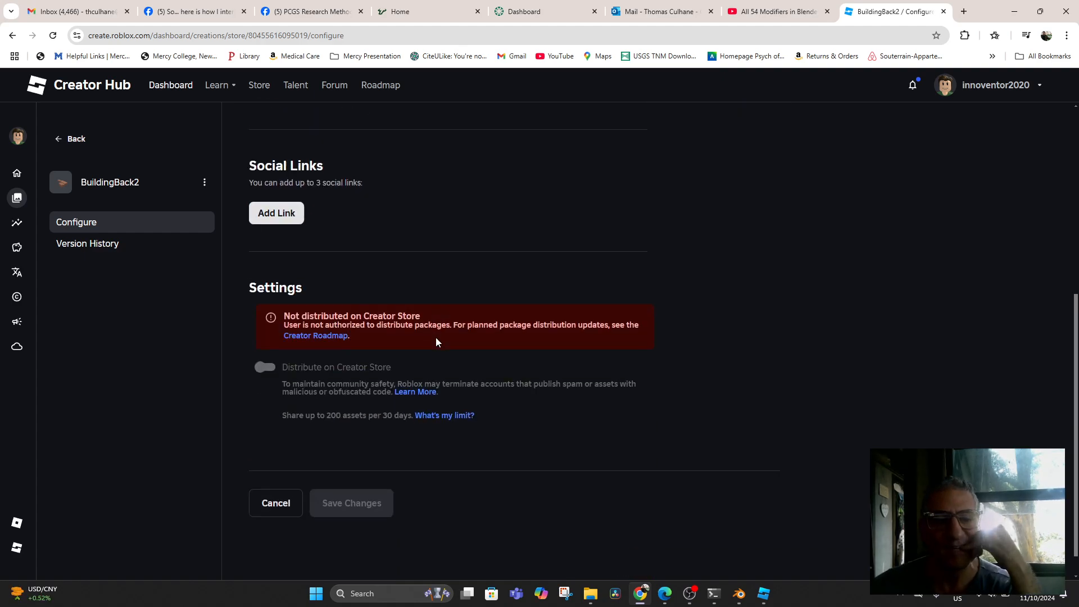
scroll(436, 341, "up", 7)
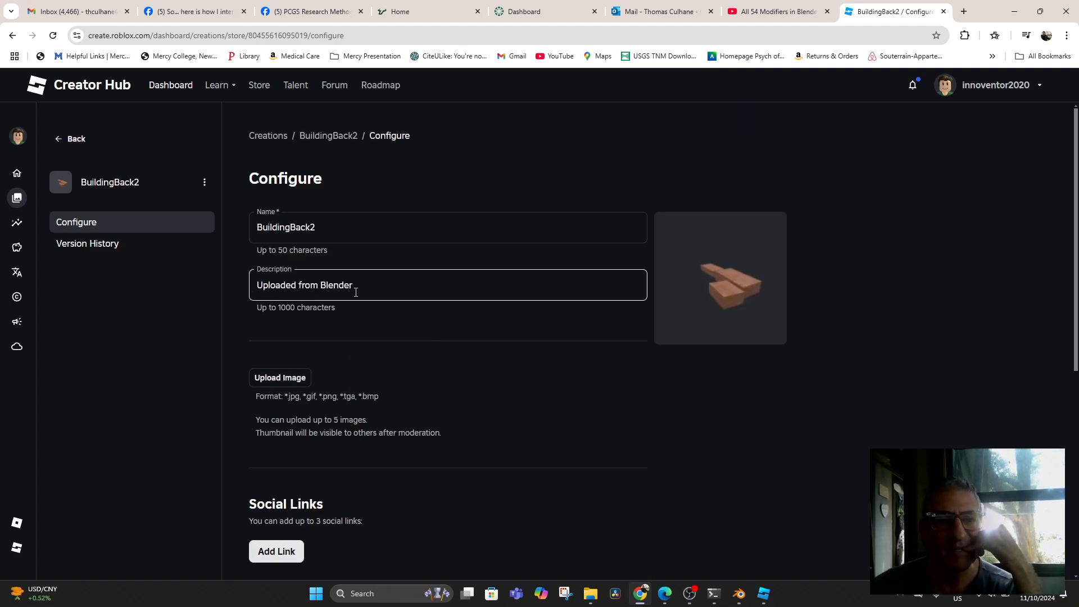
Step: In BuildingBack2's version history, restore version 4 and after it version 5
left_click(78, 245)
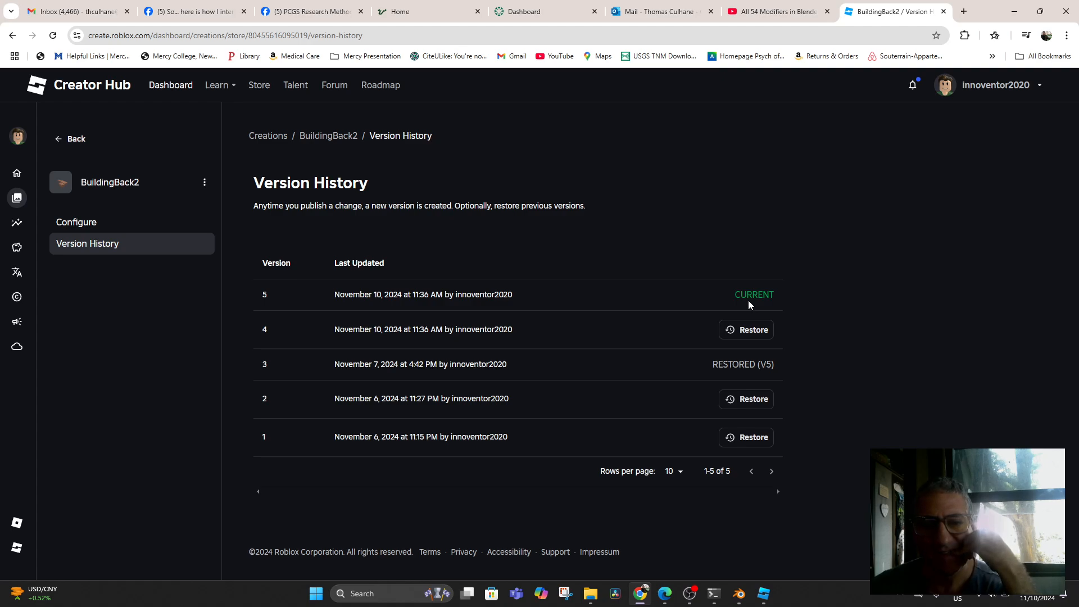
left_click(749, 333)
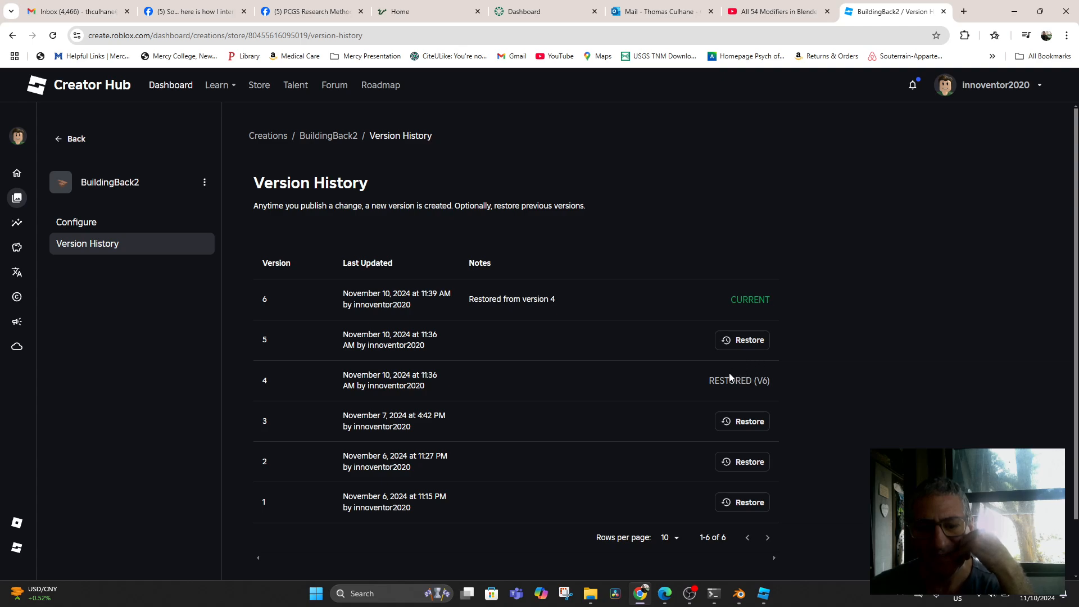
left_click(746, 345)
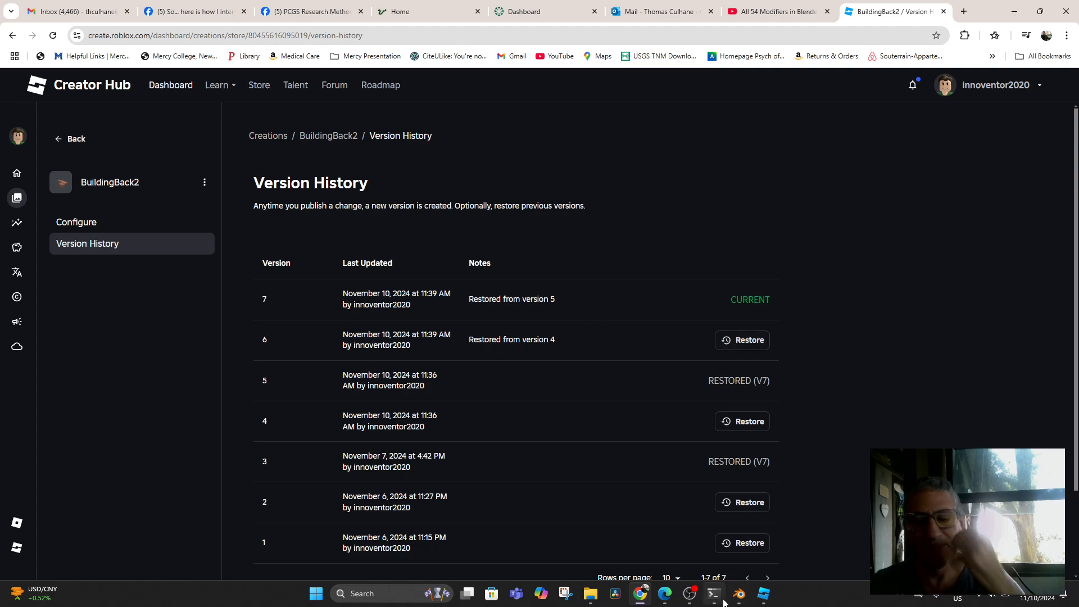
Step: Switch to Roblox Studio and delete the existing BuildingBack2 model from the workspace
left_click(758, 595)
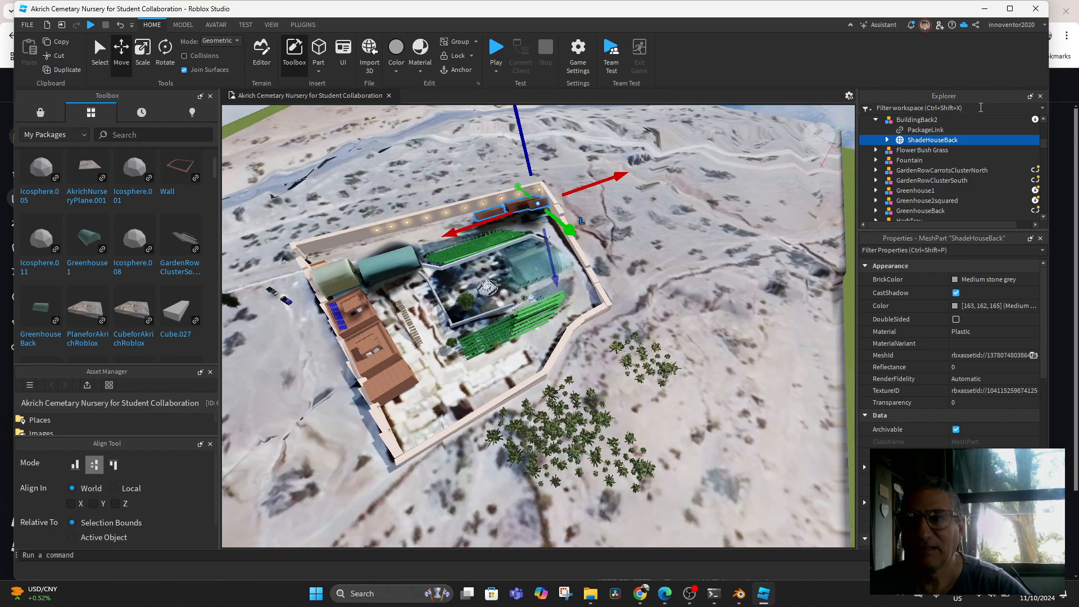
left_click(916, 120)
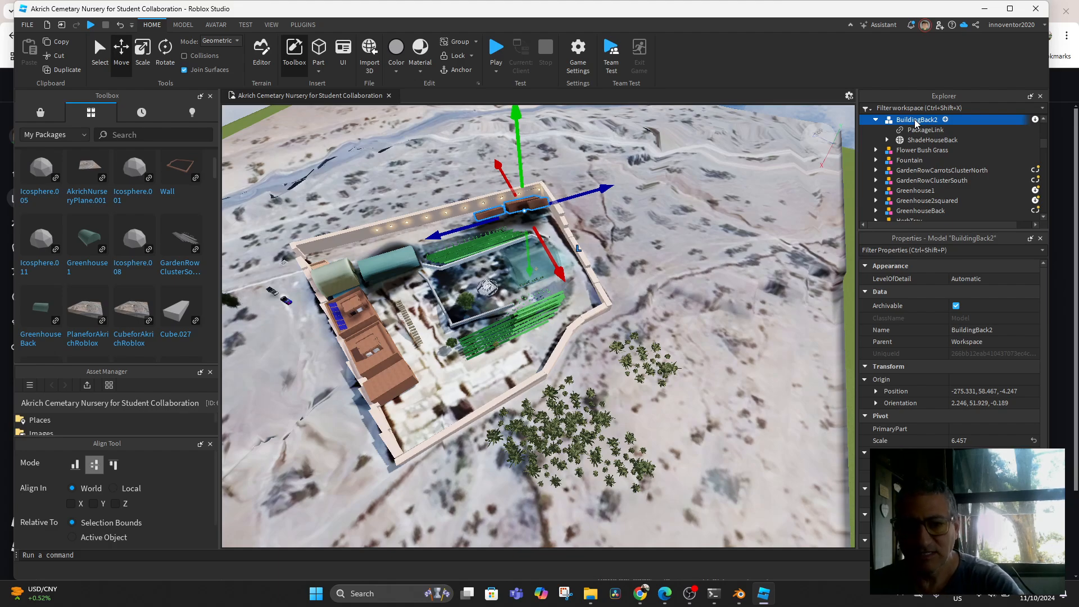
left_click(746, 173)
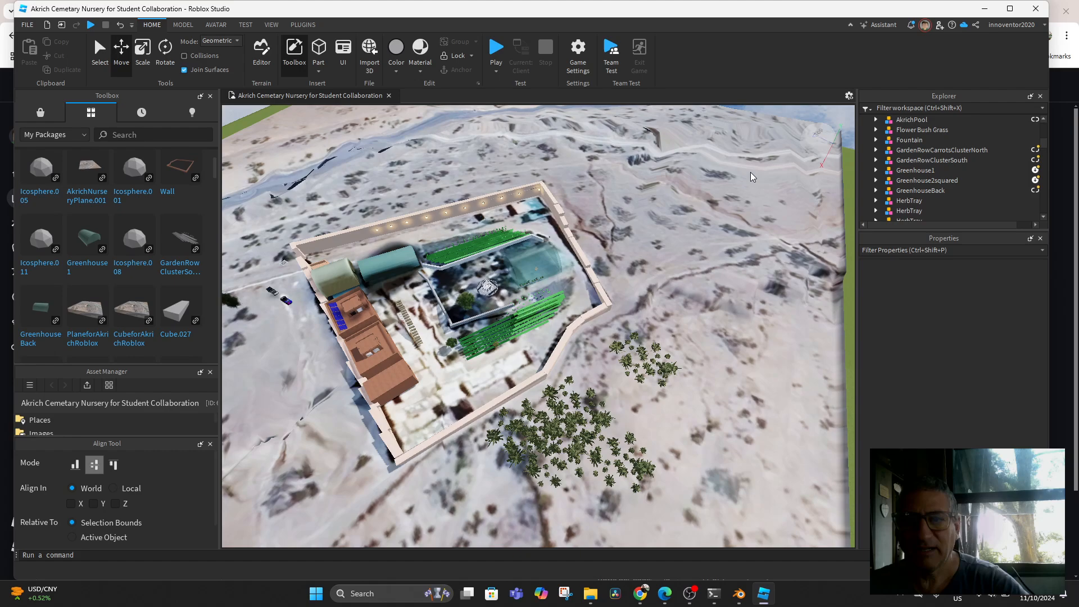
Step: Insert the BuildingBack2 package from My Packages near the far corner inside the walled compound
scroll(125, 228, "down", 3)
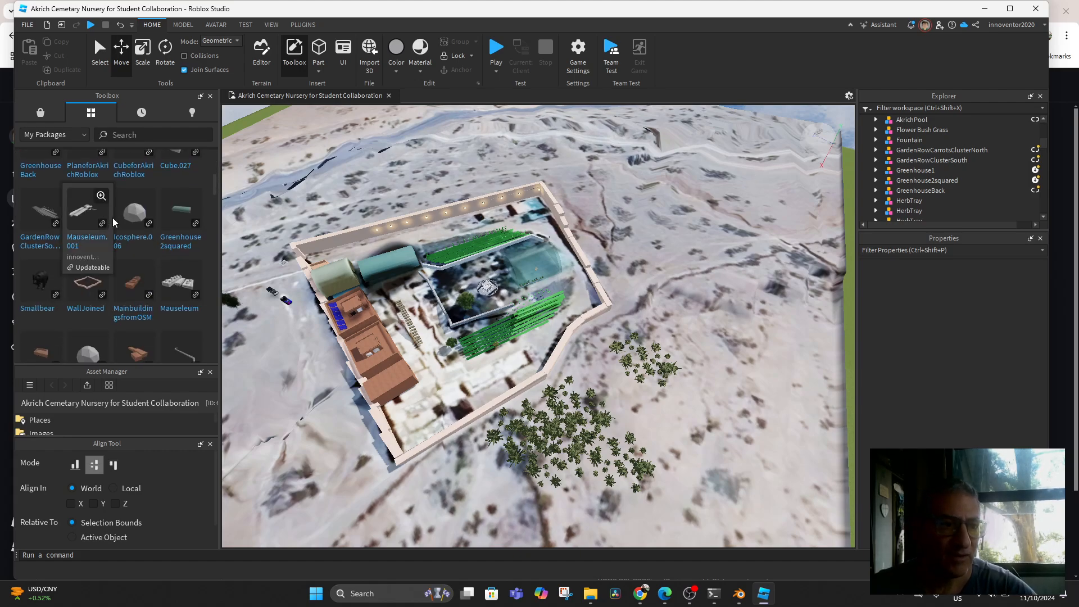
scroll(125, 228, "up", 4)
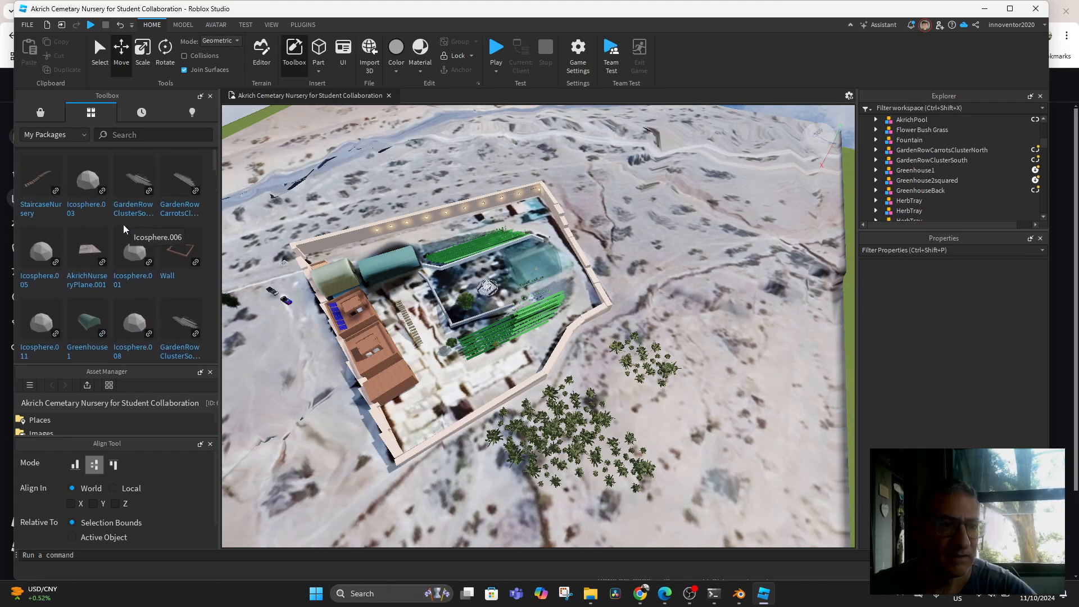
scroll(125, 228, "down", 2)
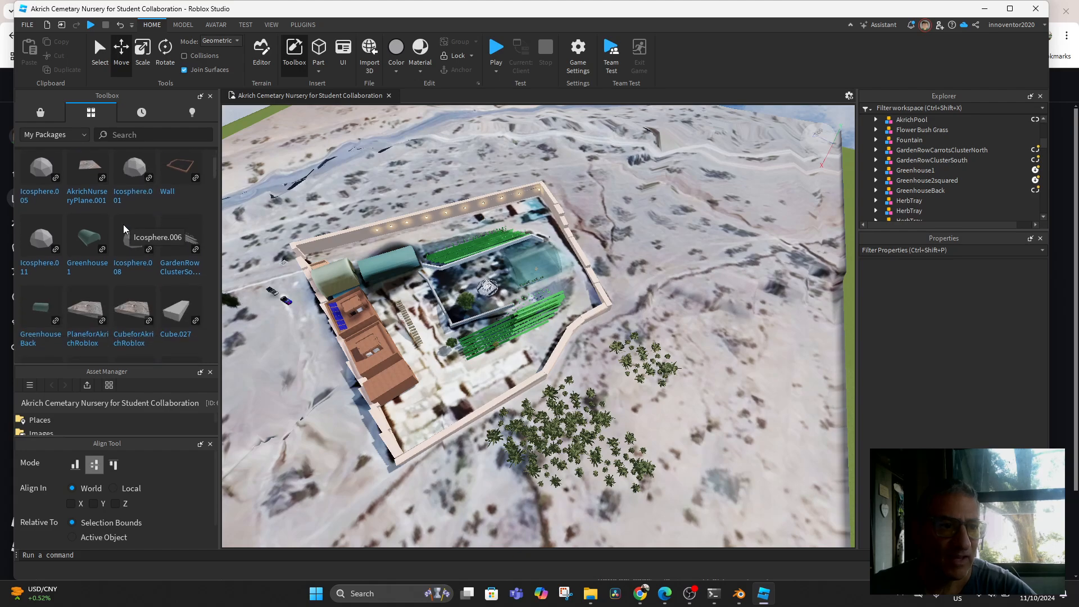
scroll(125, 228, "up", 4)
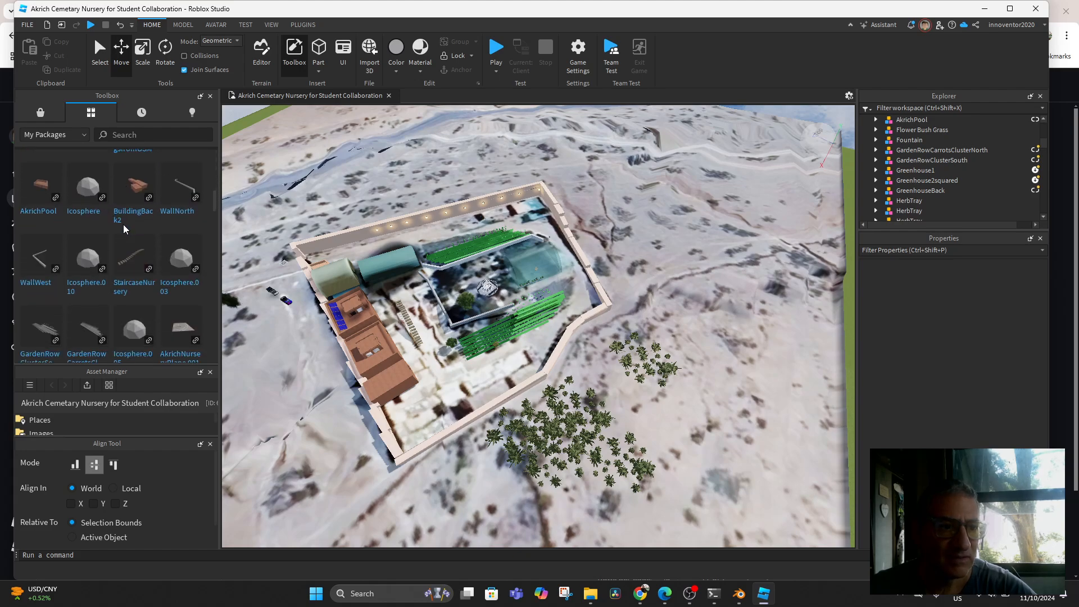
mouse_move(131, 195)
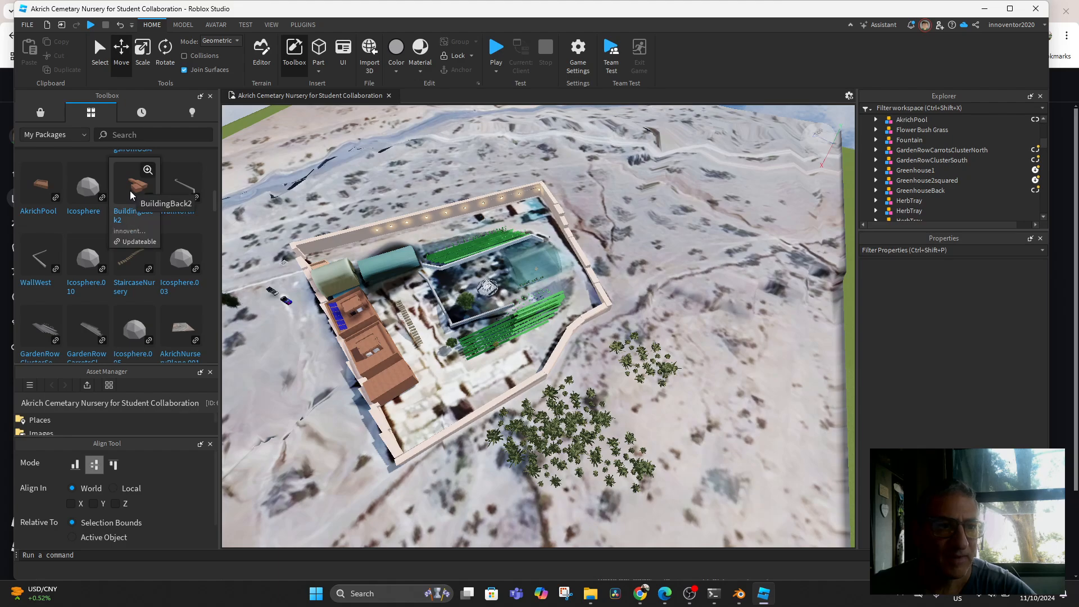
left_click_drag(131, 195, 507, 224)
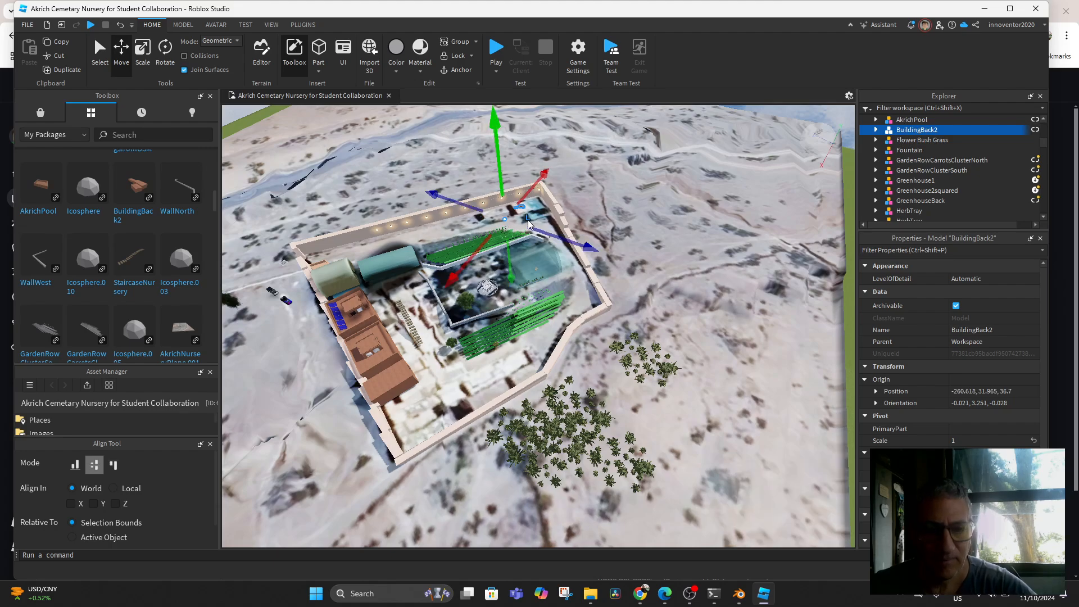
Step: Enlarge the inserted BuildingBack2 model to a scale of about 1.058, and set its scale value to 1058
key("f")
scroll(558, 314, "down", 2)
scroll(552, 360, "up", 2)
middle_click_drag(552, 360, 528, 342)
scroll(528, 341, "down", 3)
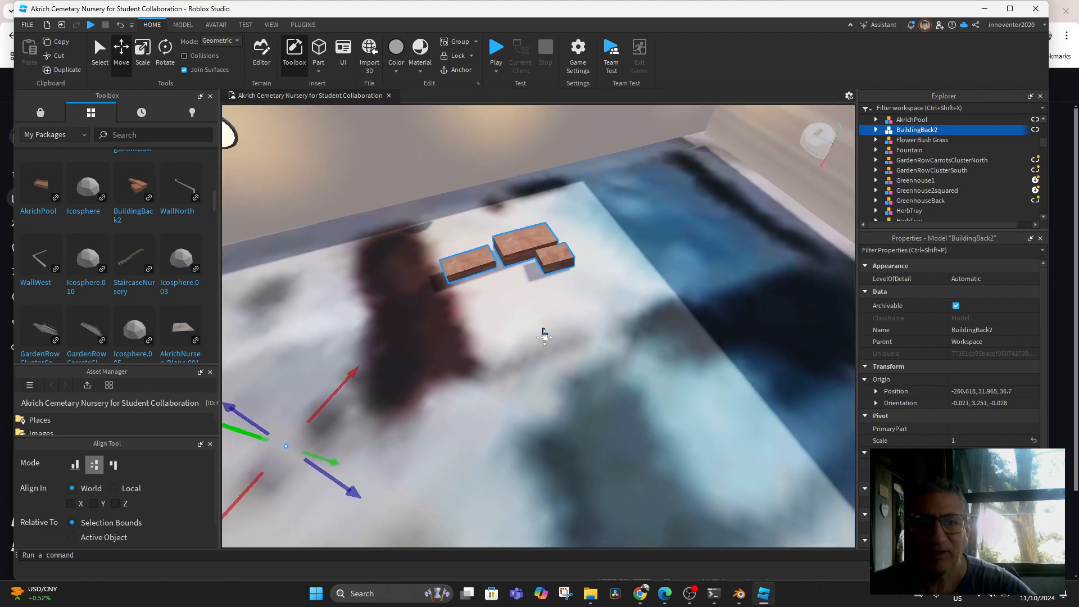
scroll(528, 343, "down", 2)
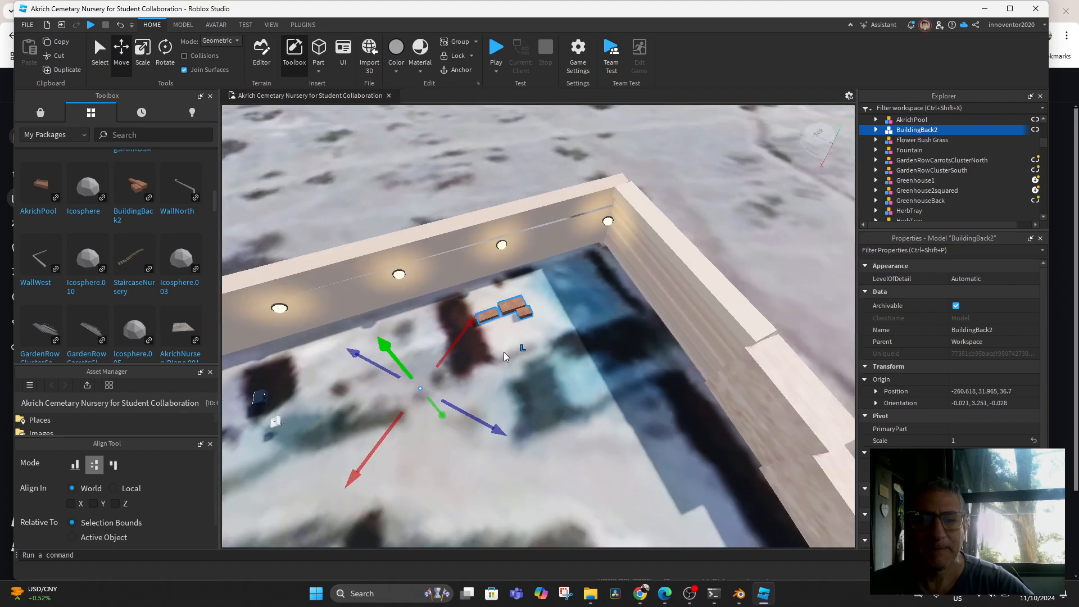
key("ctrl+3")
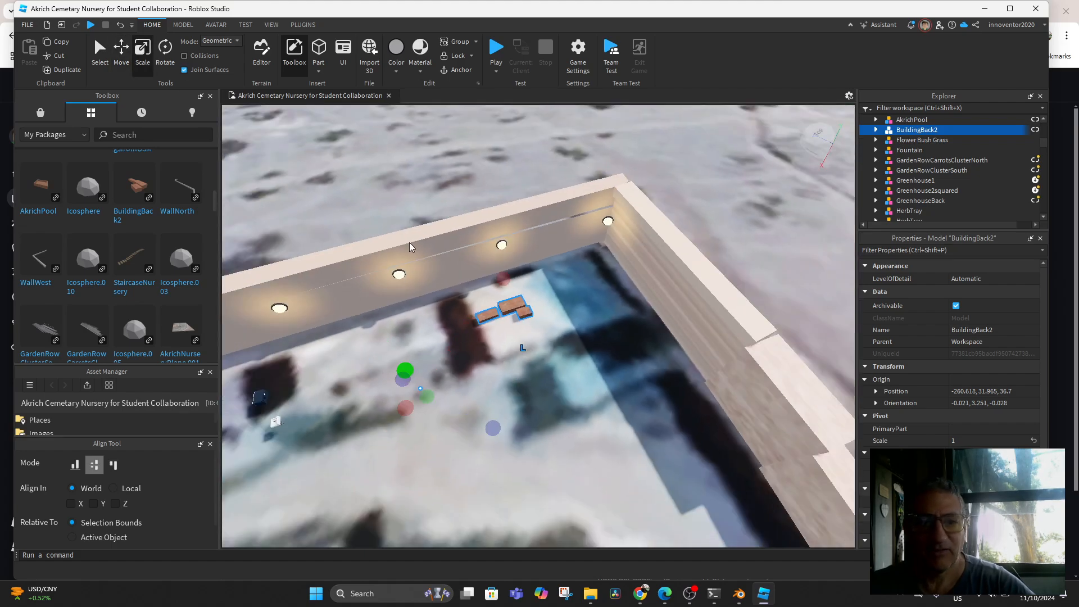
mouse_move(488, 429)
left_mouse_down()
mouse_move(655, 485)
mouse_move(486, 441)
left_mouse_up()
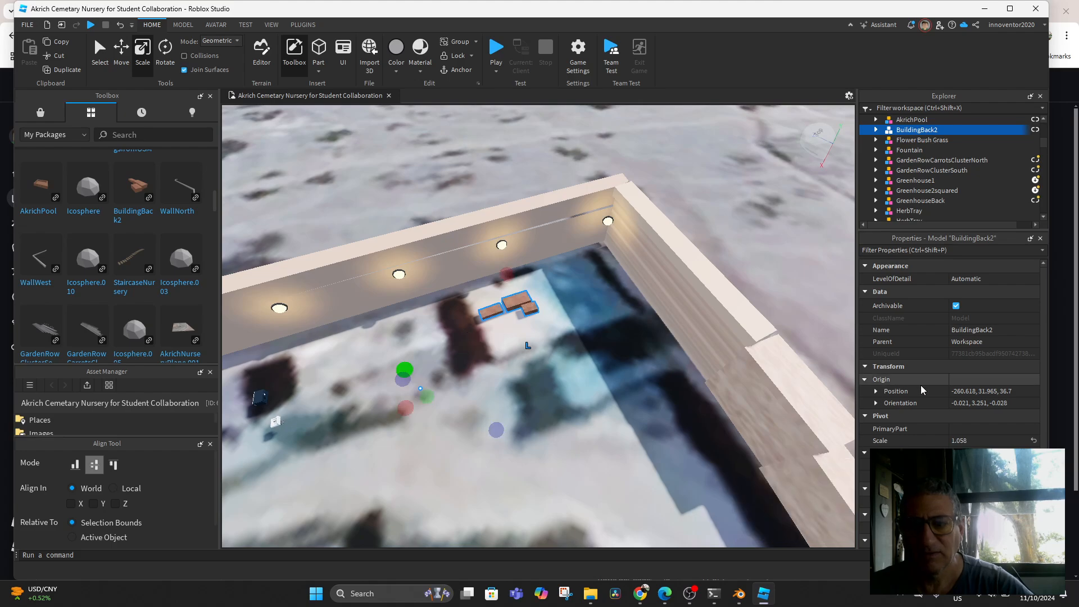
left_click(969, 440)
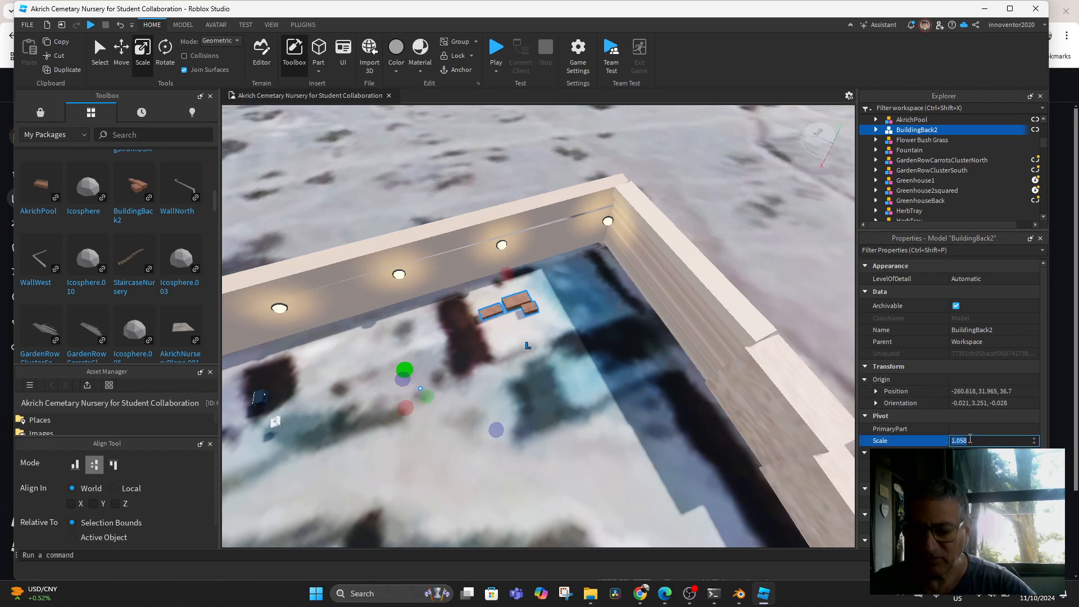
key("Return")
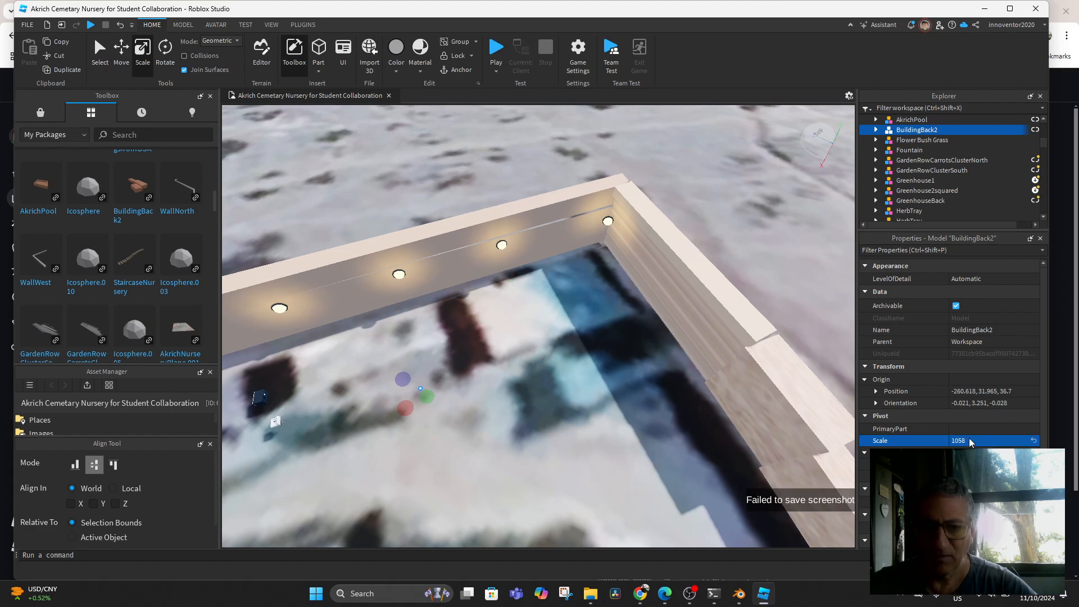
Step: Raise the scaled BuildingBack2 model vertically to a height position of about 49.2 and focus the view on it
scroll(537, 403, "down", 5)
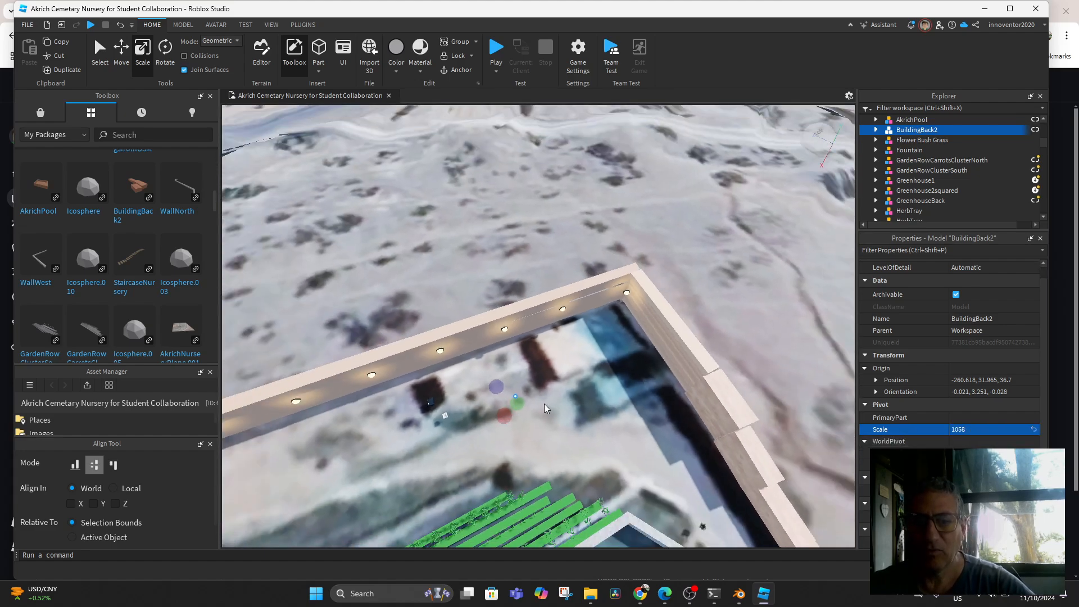
scroll(537, 403, "up", 5)
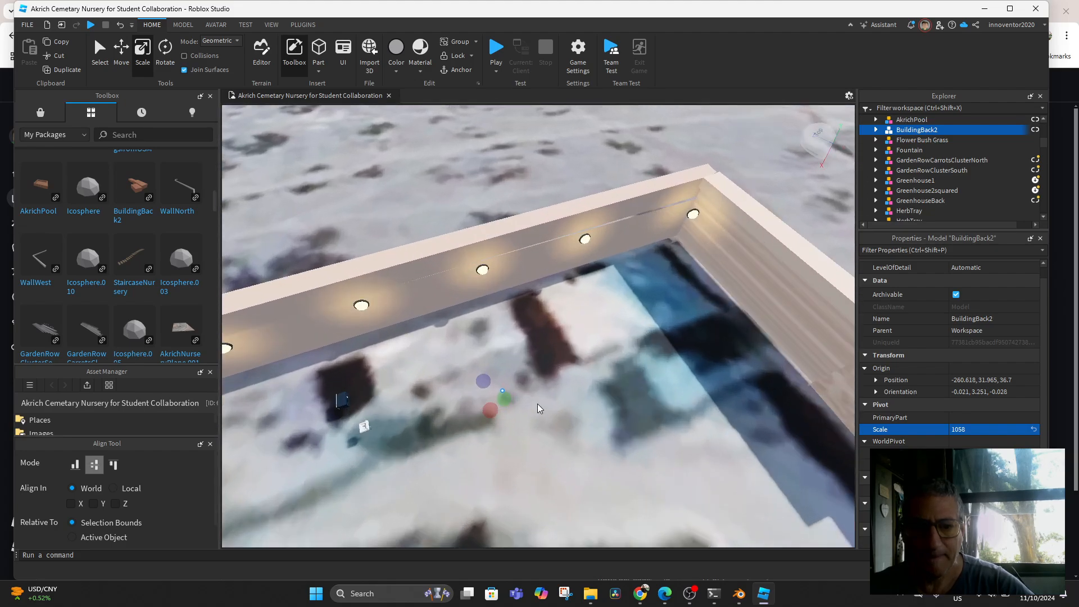
middle_click_drag(538, 409, 545, 312)
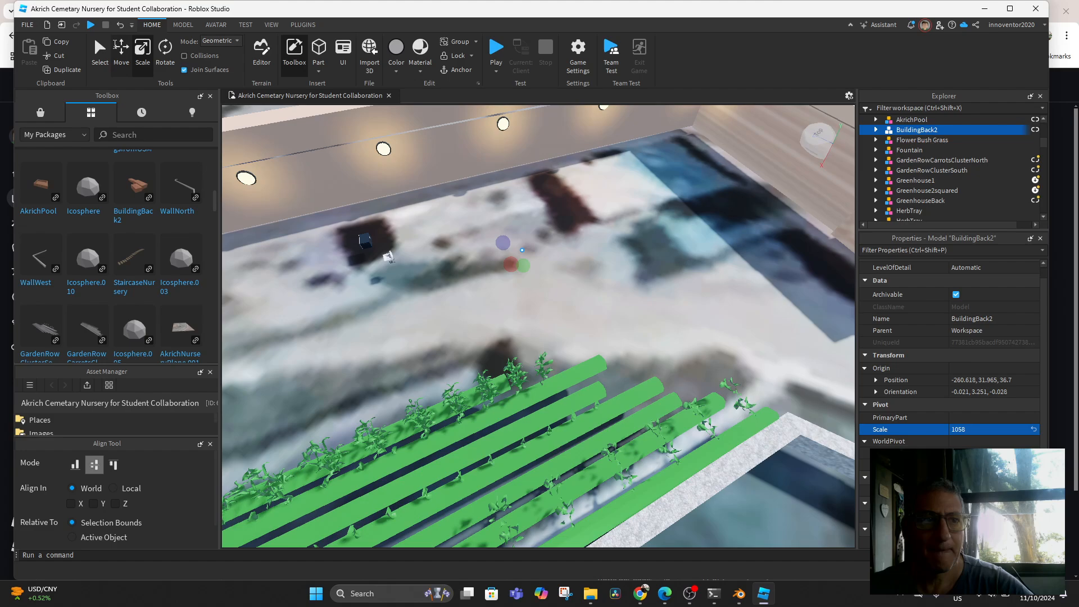
left_click(118, 47)
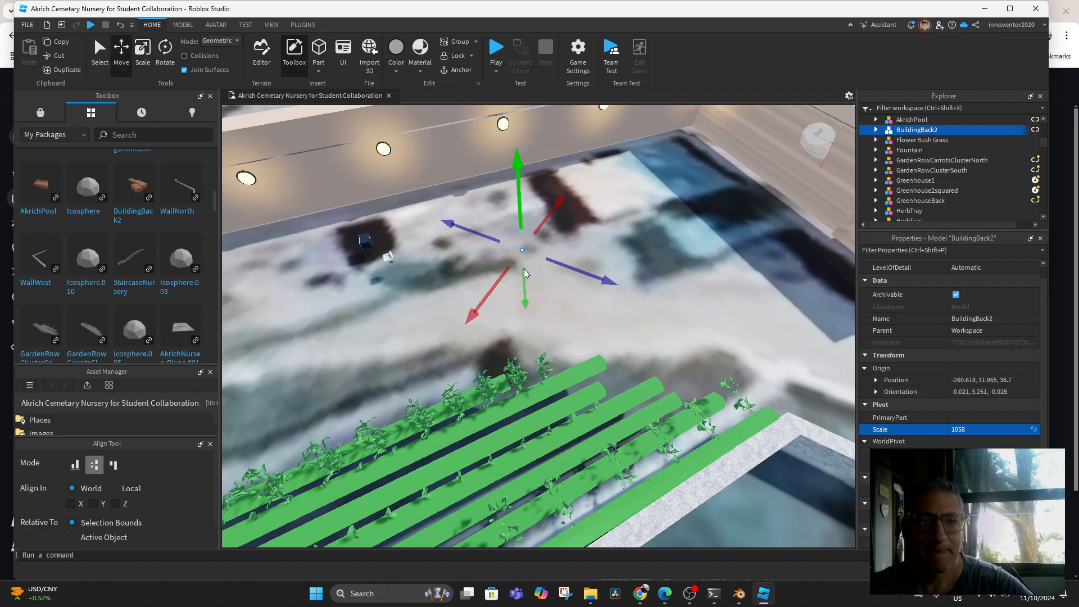
left_click_drag(517, 164, 518, 109)
key("f")
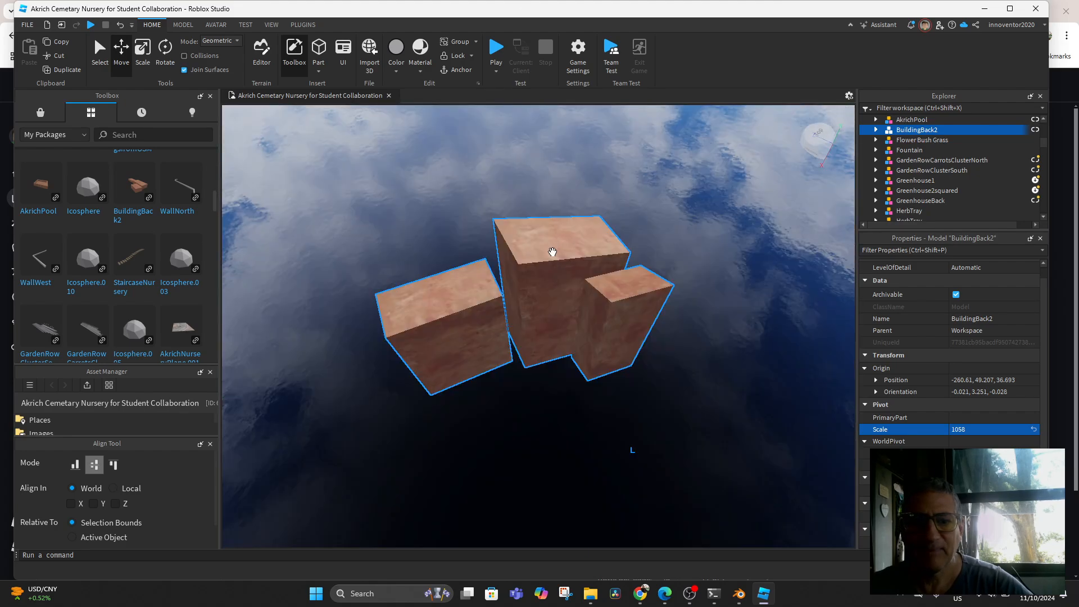
Step: Delete the oversized BuildingBack2 model from the workspace
right_click_drag(552, 252, 563, 260)
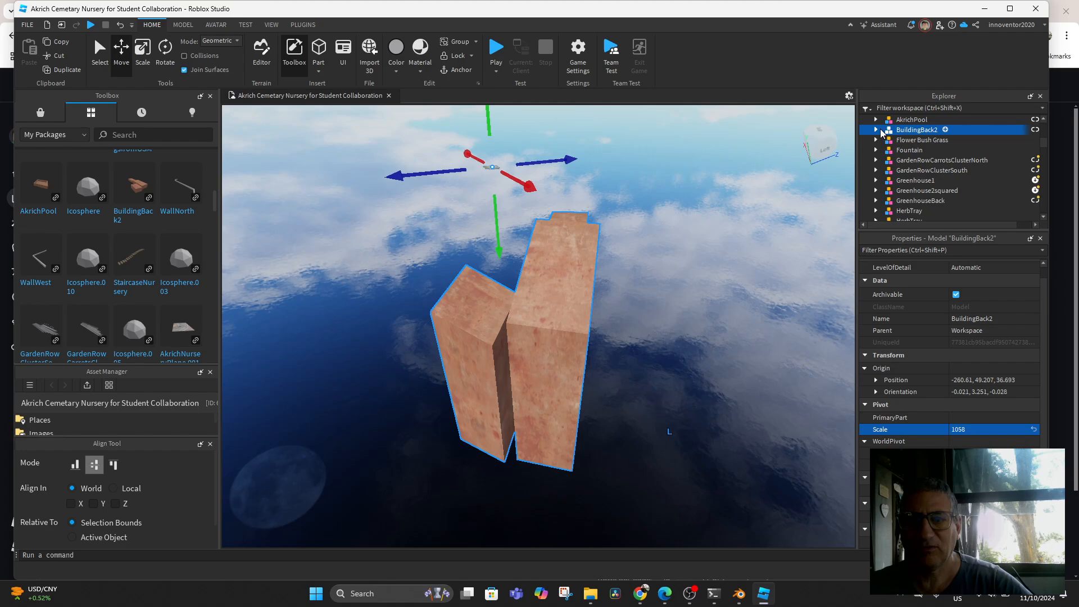
right_click(897, 131)
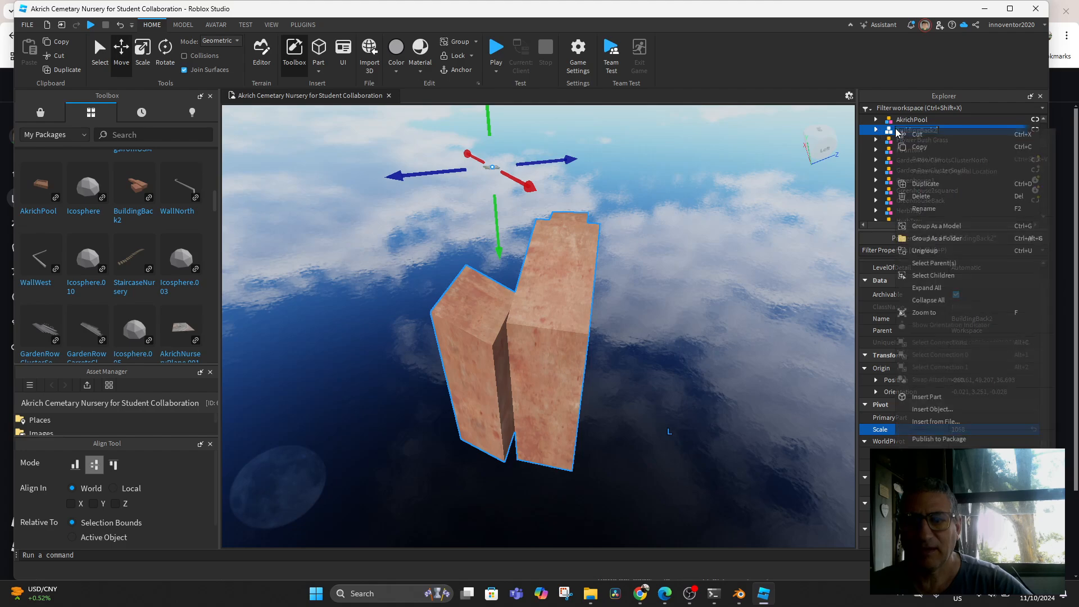
left_click(922, 197)
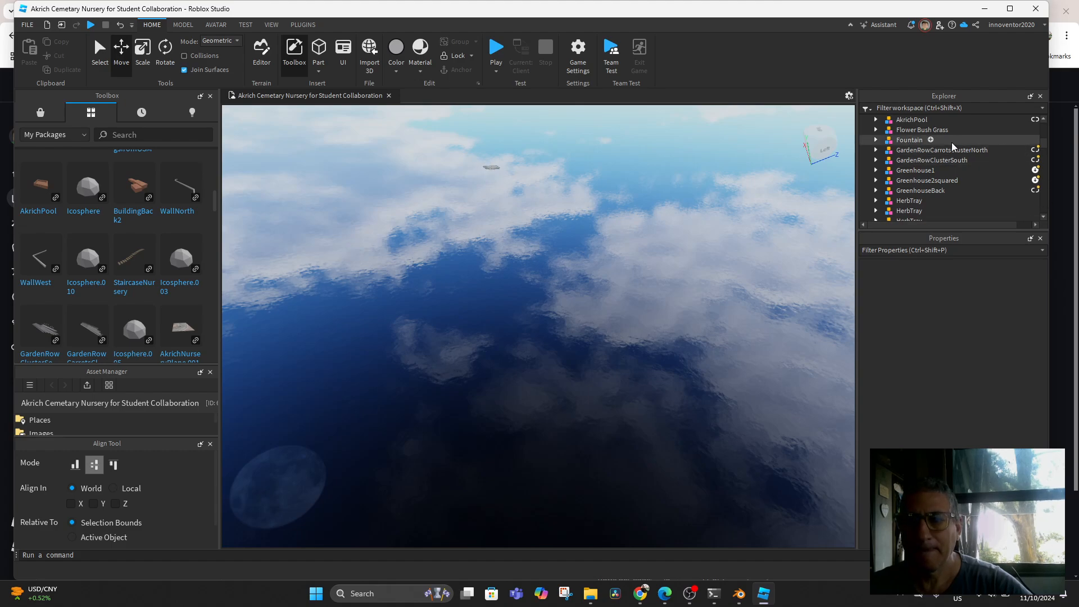
Step: Insert a fresh BuildingBack2 package from My Packages on the ground between the garden rows and the compound's corner wall
left_click(916, 141)
key("f")
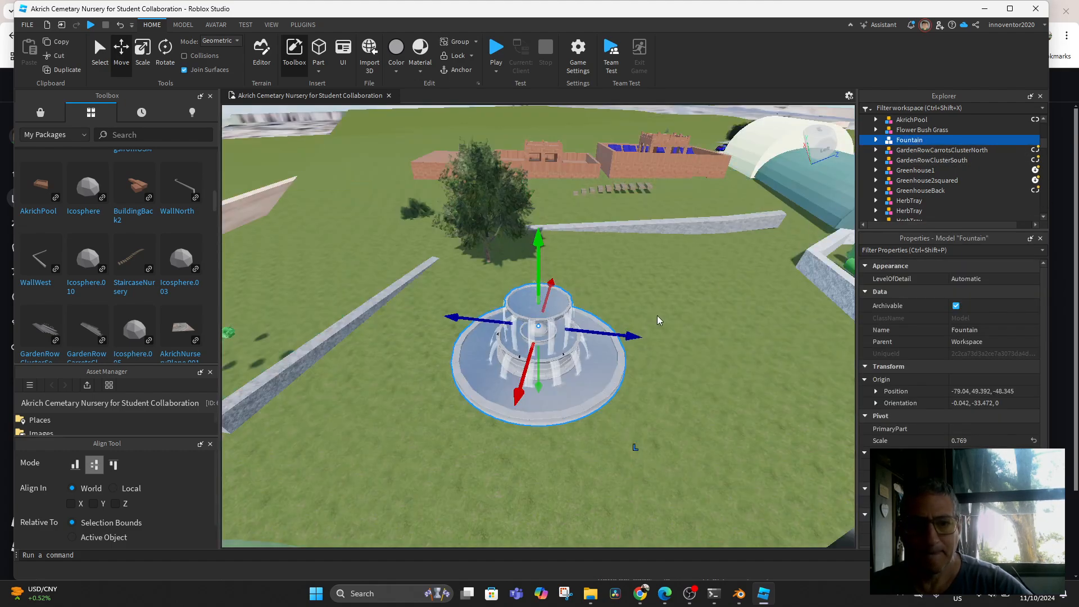
scroll(573, 345, "down", 3)
right_click_drag(573, 344, 519, 255)
scroll(520, 255, "up", 5)
scroll(519, 254, "down", 5)
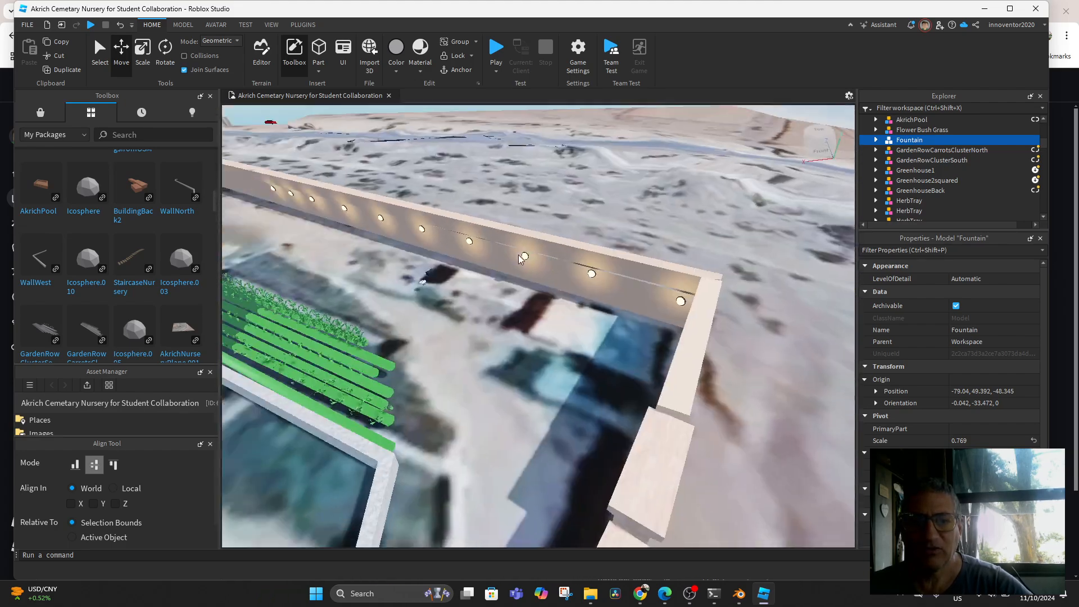
scroll(518, 254, "up", 3)
scroll(519, 256, "down", 2)
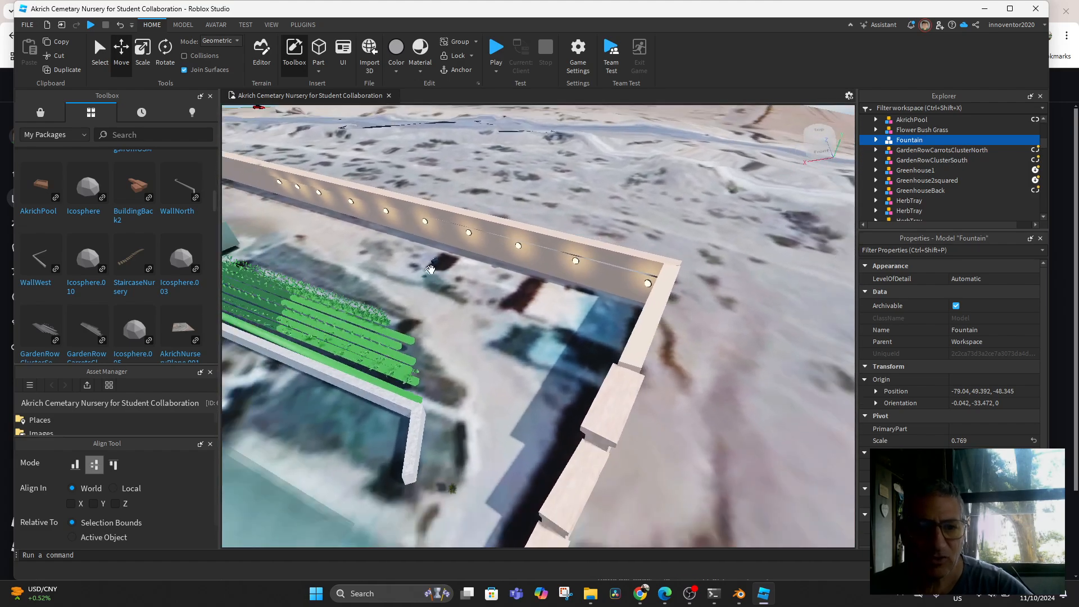
left_click(431, 269)
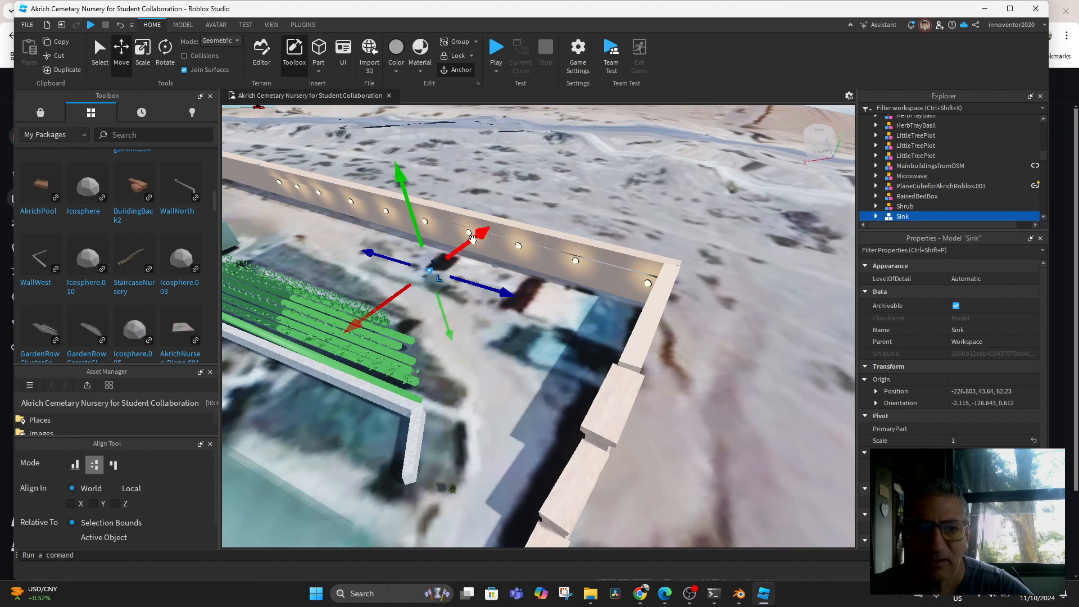
left_click(457, 314)
middle_click_drag(457, 315, 576, 235)
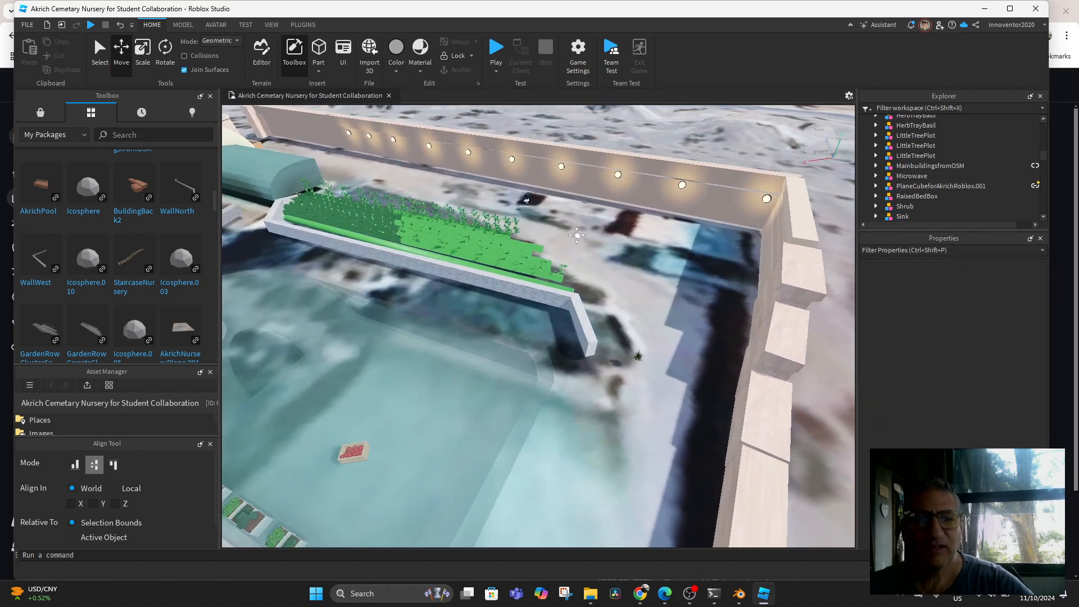
key("d")
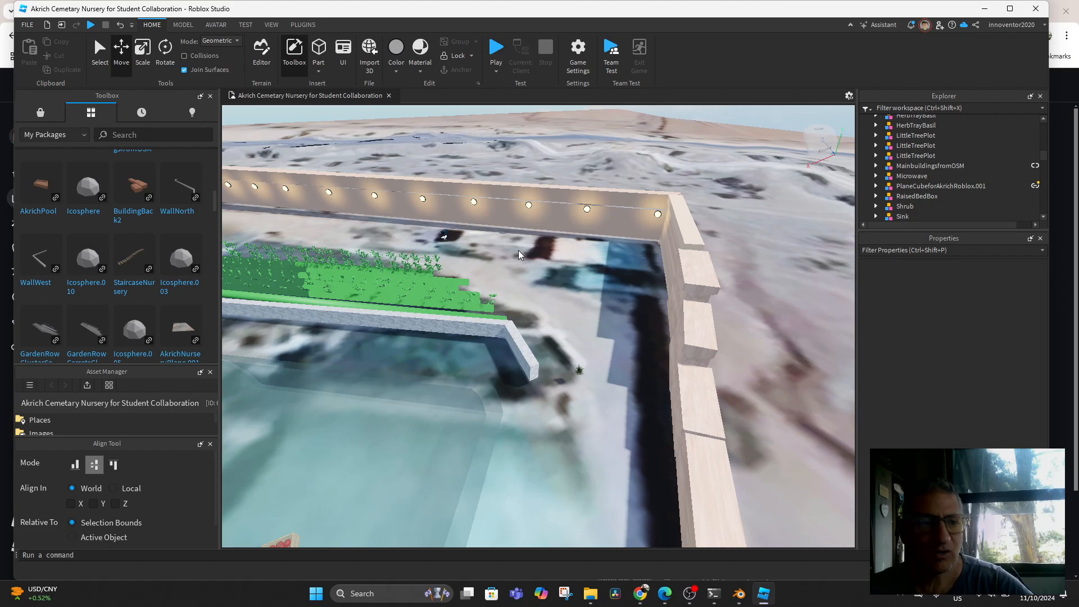
left_click_drag(132, 187, 500, 258)
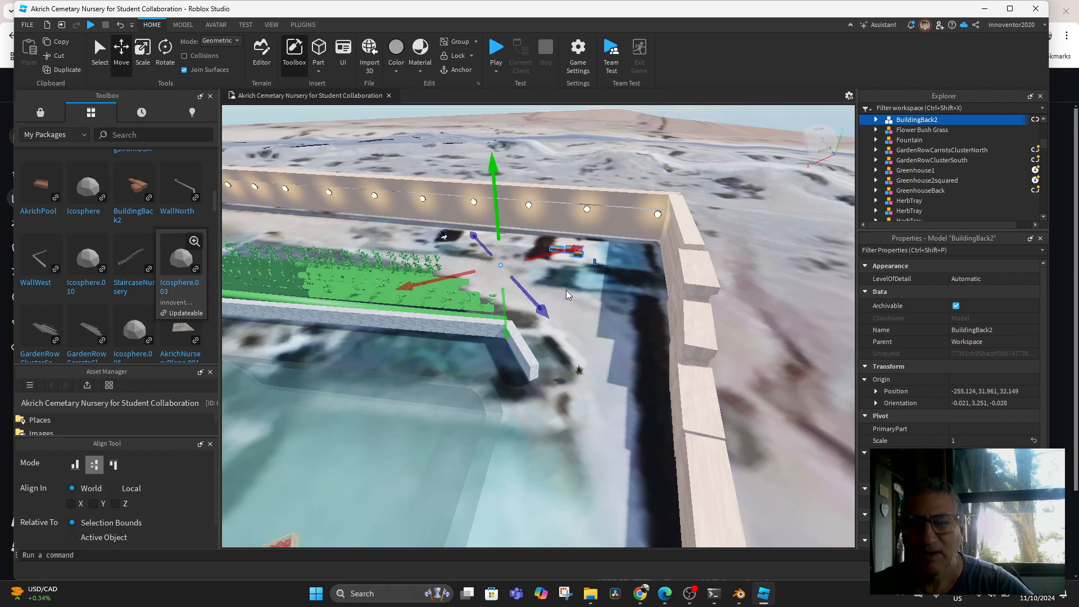
Step: Switch to Blender and set the ShadeHouseBack object's origin with Origin to Geometry
left_click(966, 441)
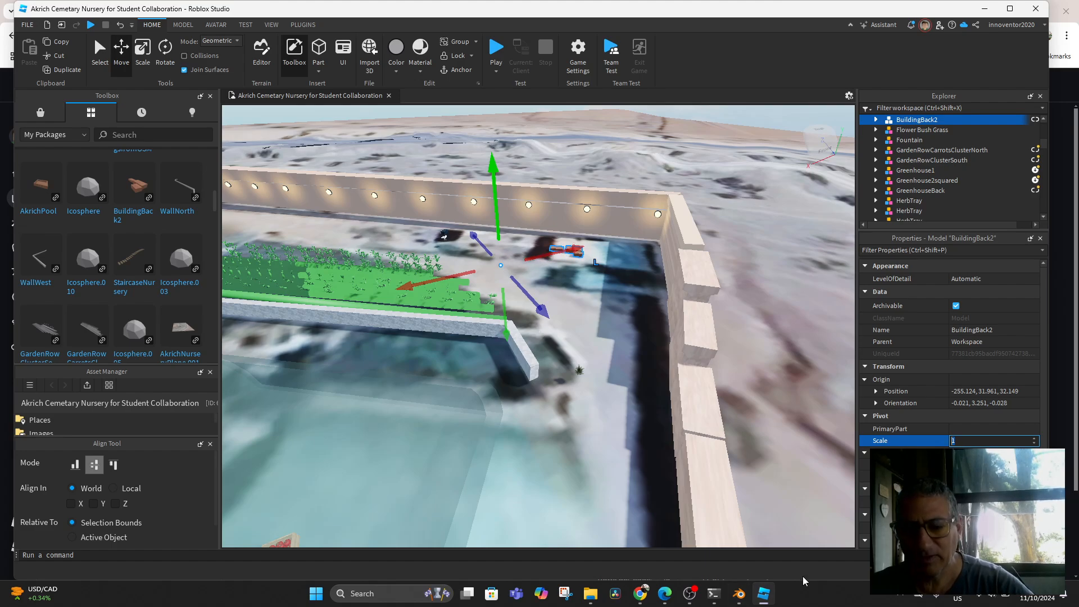
left_click(739, 593)
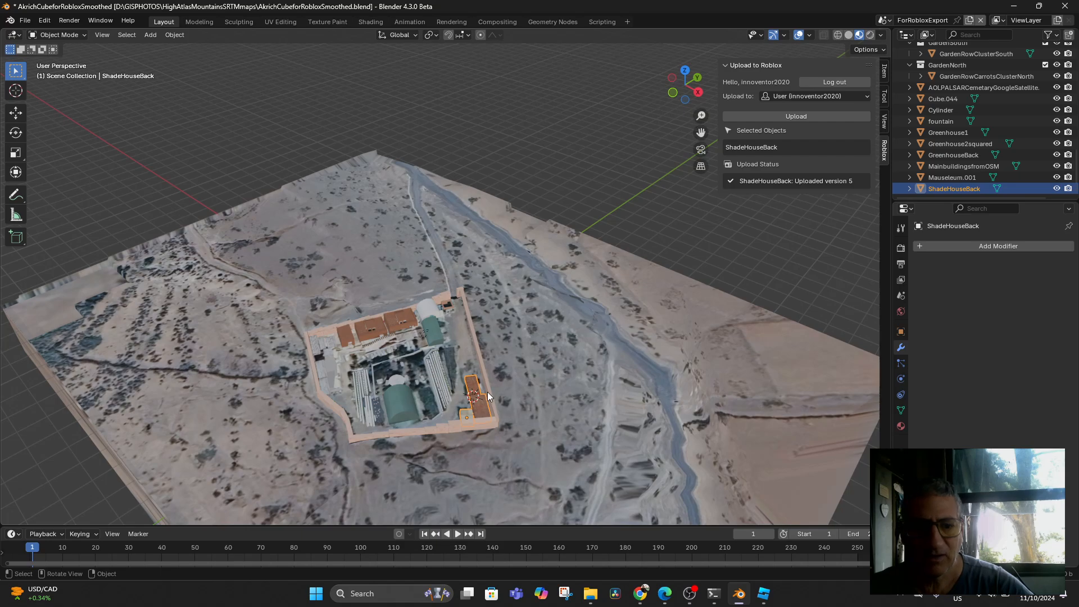
scroll(535, 464, "up", 4)
scroll(528, 458, "down", 4)
middle_click_drag(528, 457, 573, 458)
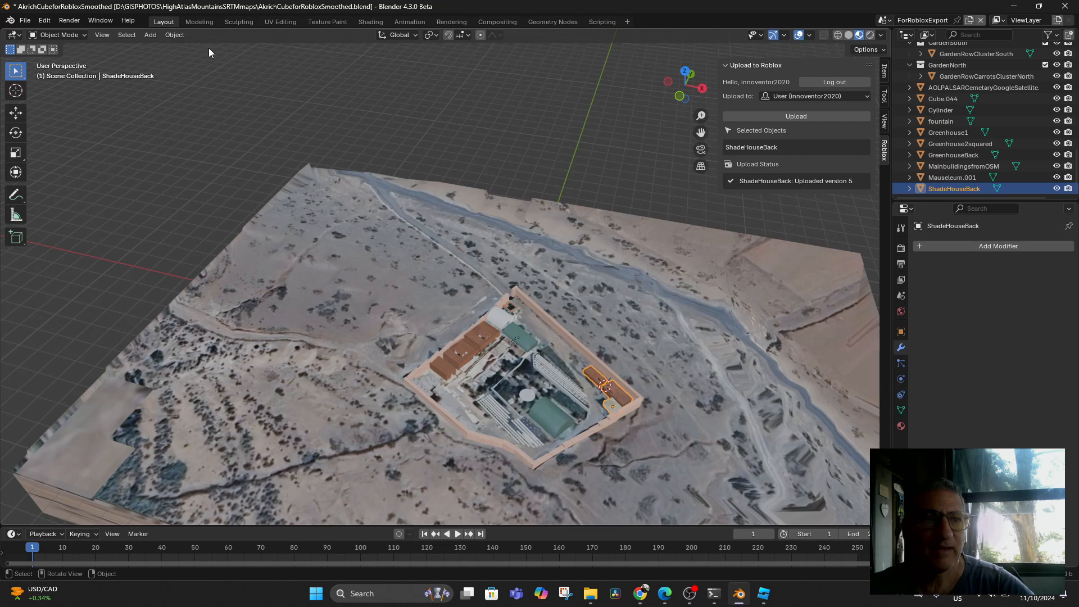
left_click(174, 35)
mouse_move(224, 59)
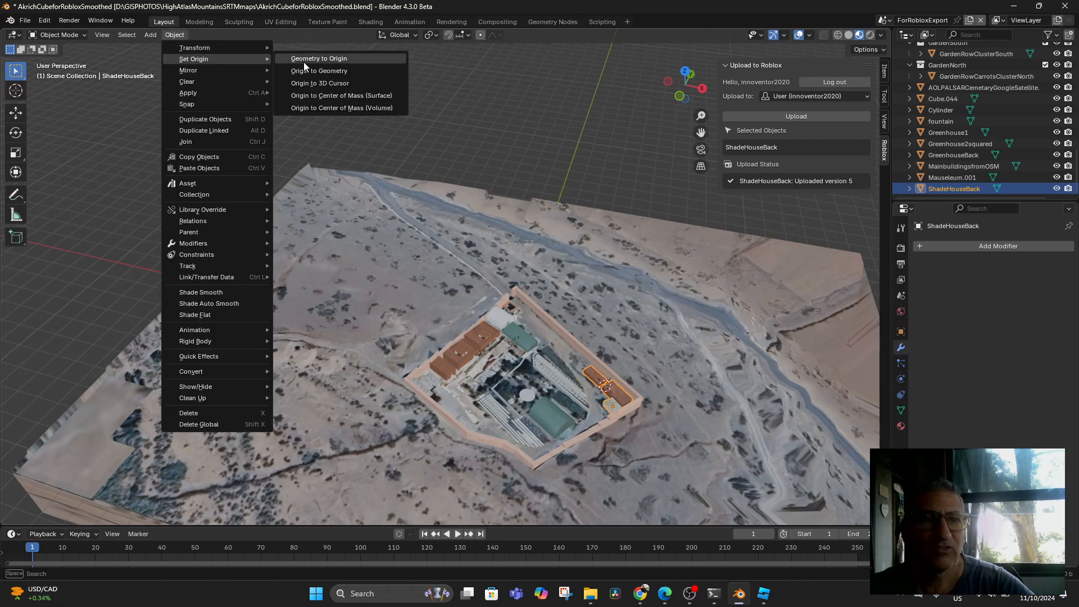
left_click(340, 71)
Step: Upload ShadeHouseBack to Roblox again and refresh the BuildingBack2 version history in Creator Hub
scroll(621, 400, "up", 2)
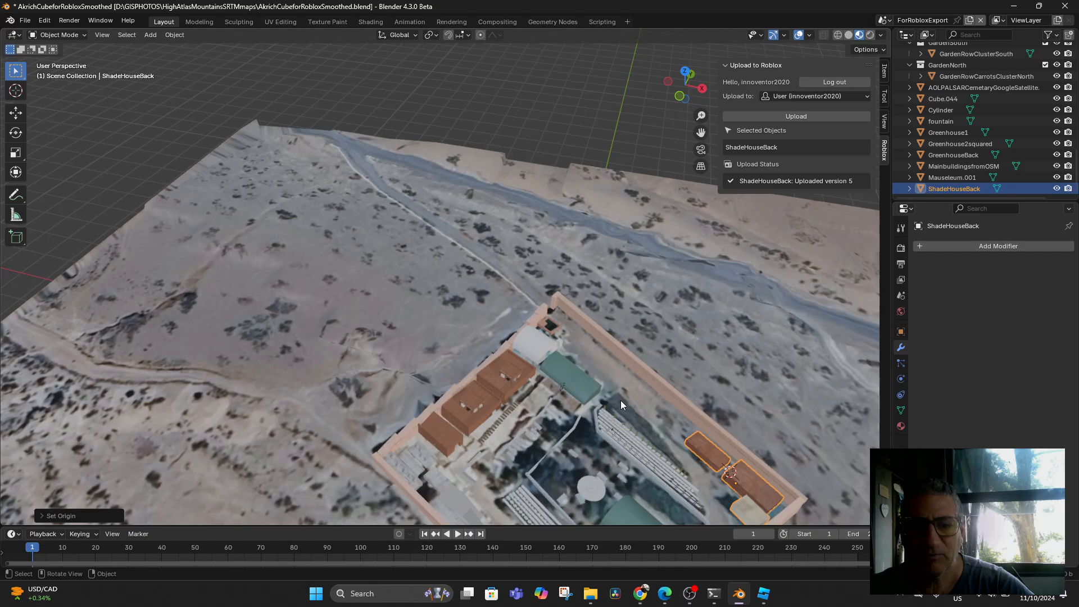
scroll(619, 403, "down", 3)
middle_click_drag(615, 395, 593, 386)
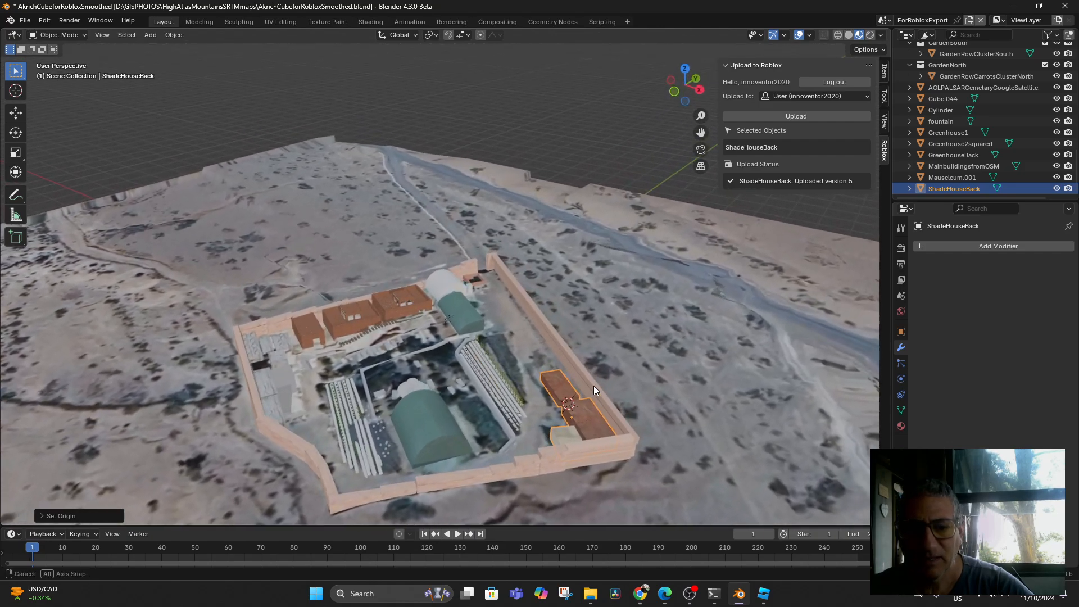
left_click(800, 118)
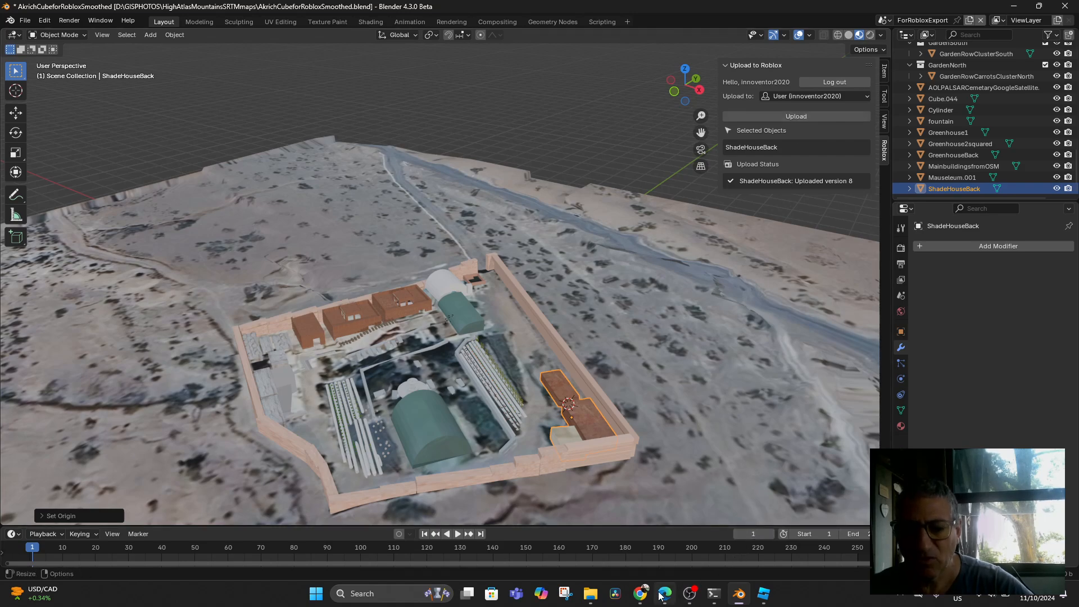
left_click(639, 594)
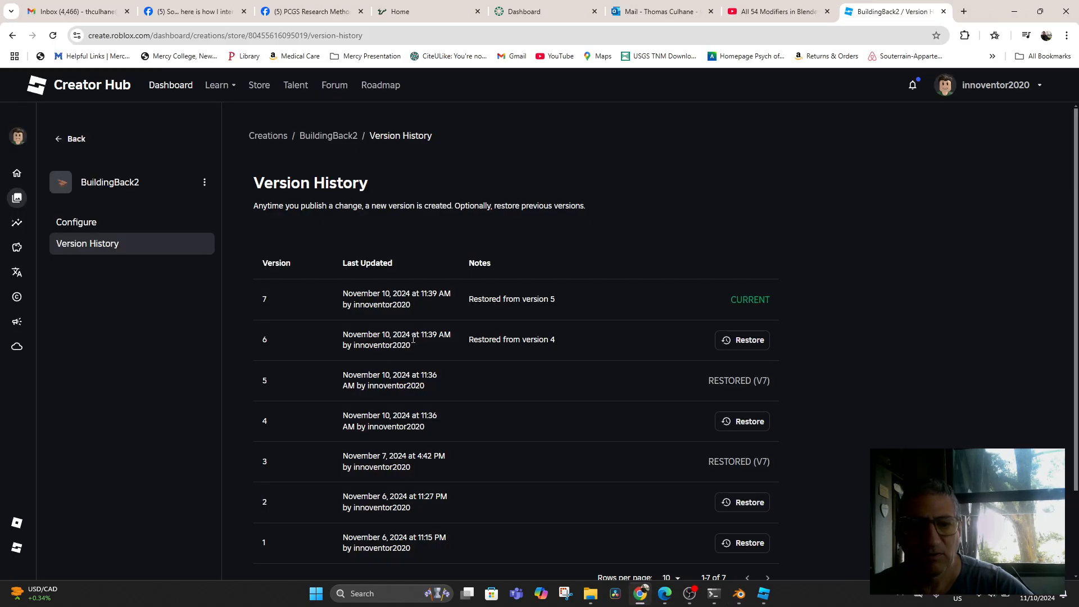
left_click(52, 36)
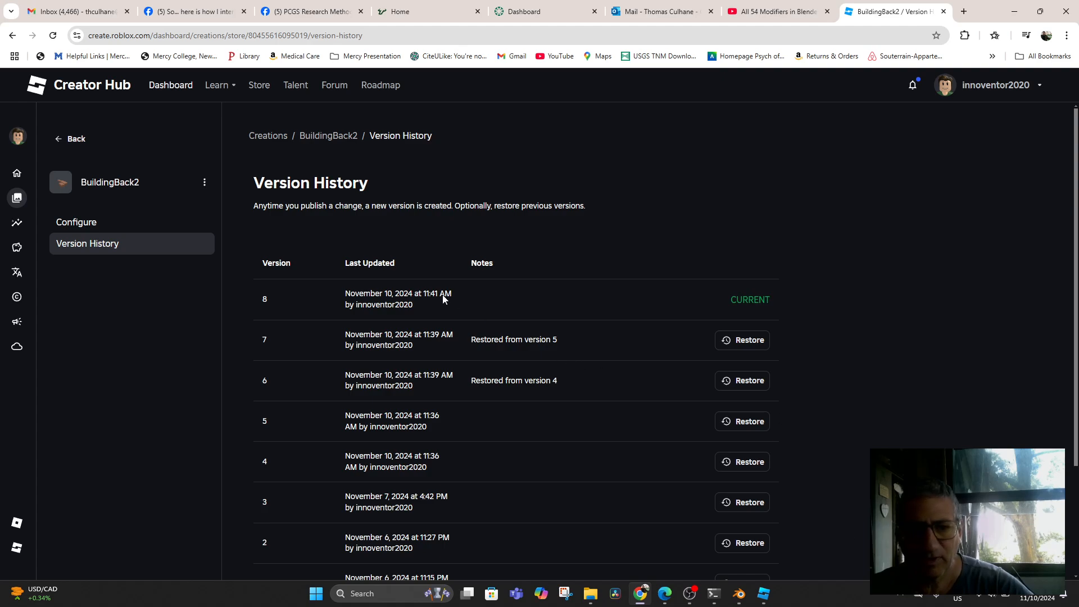
Step: Switch to Roblox Studio and enable AutoUpdate on the PackageLink of the BuildingBack2 model
left_click(765, 595)
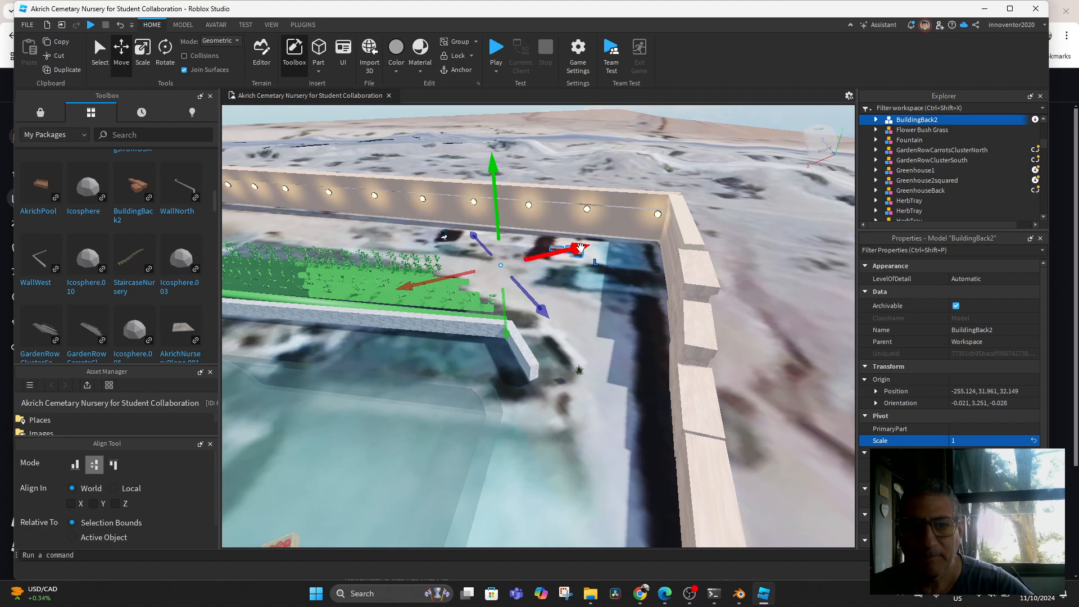
left_click(876, 120)
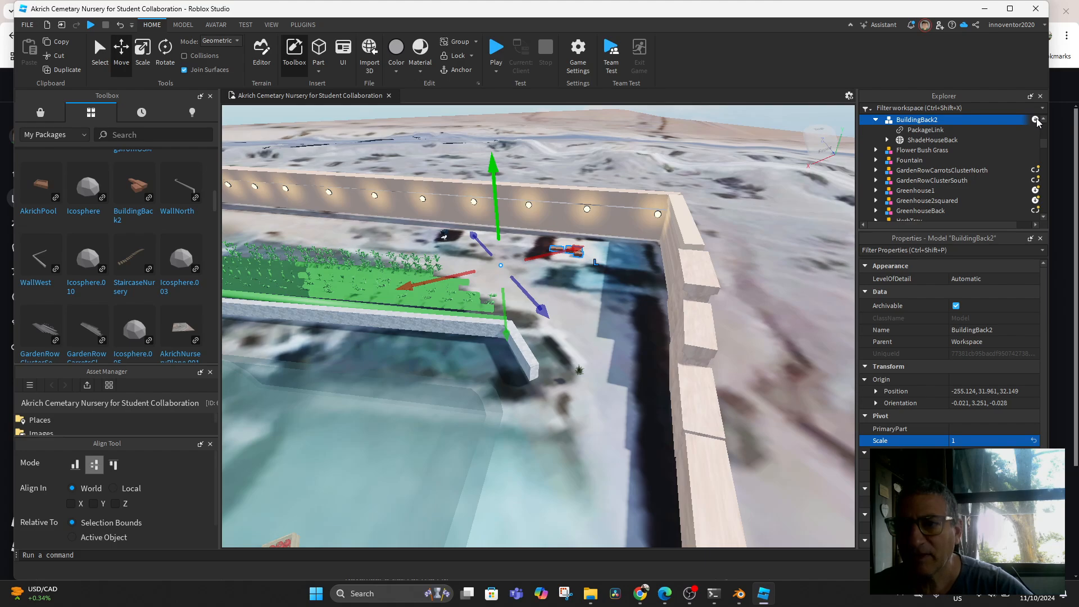
mouse_move(1037, 123)
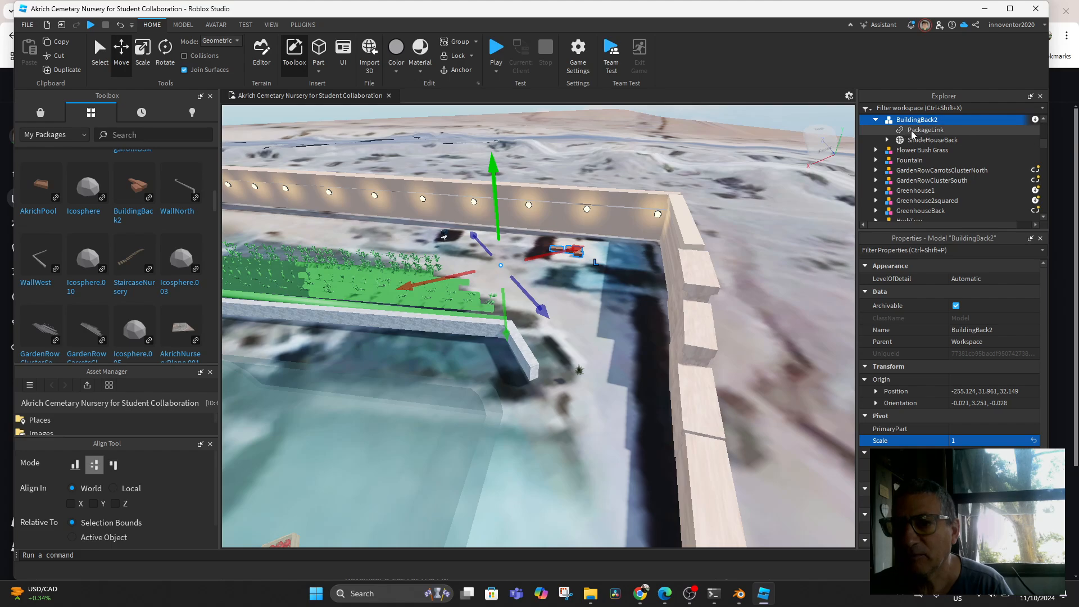
left_click(912, 131)
left_click(959, 390)
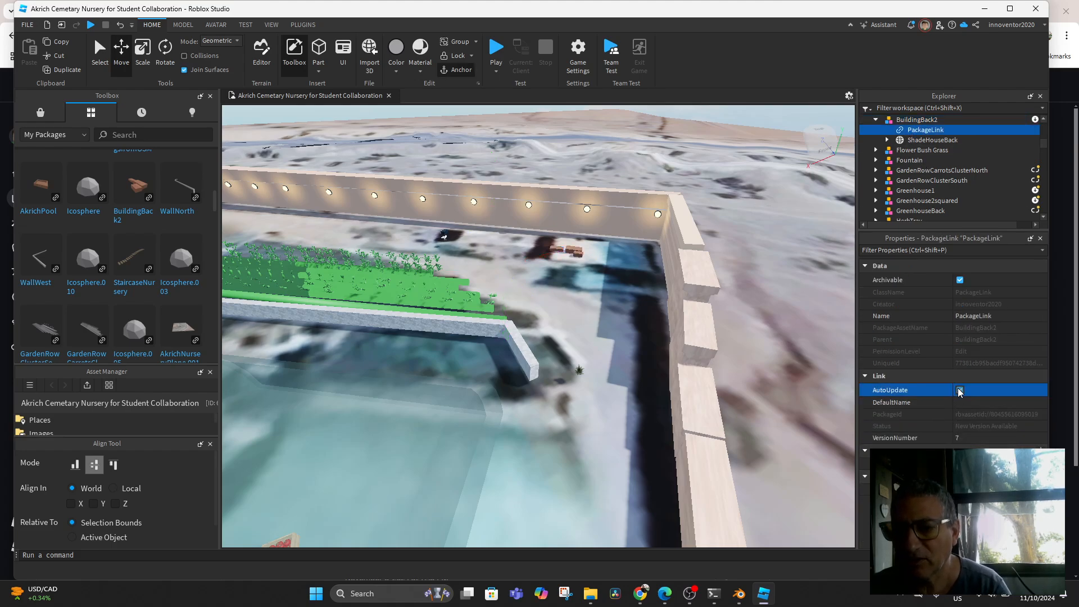
Step: Check the version number and update status in BuildingBack2's PackageLink properties
scroll(548, 270, "down", 5)
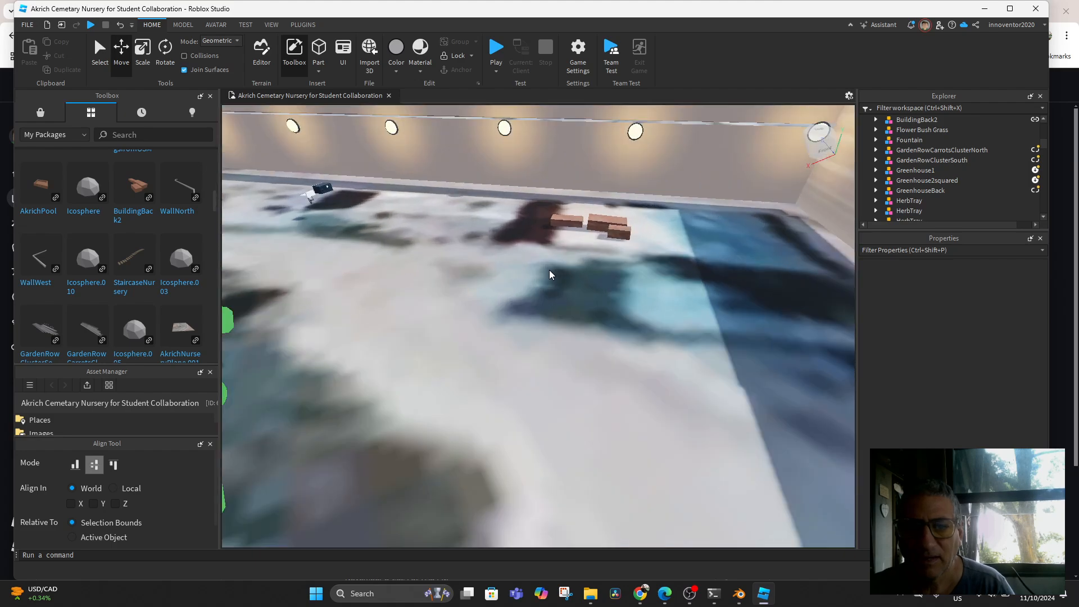
scroll(564, 262, "down", 3)
scroll(624, 179, "up", 2)
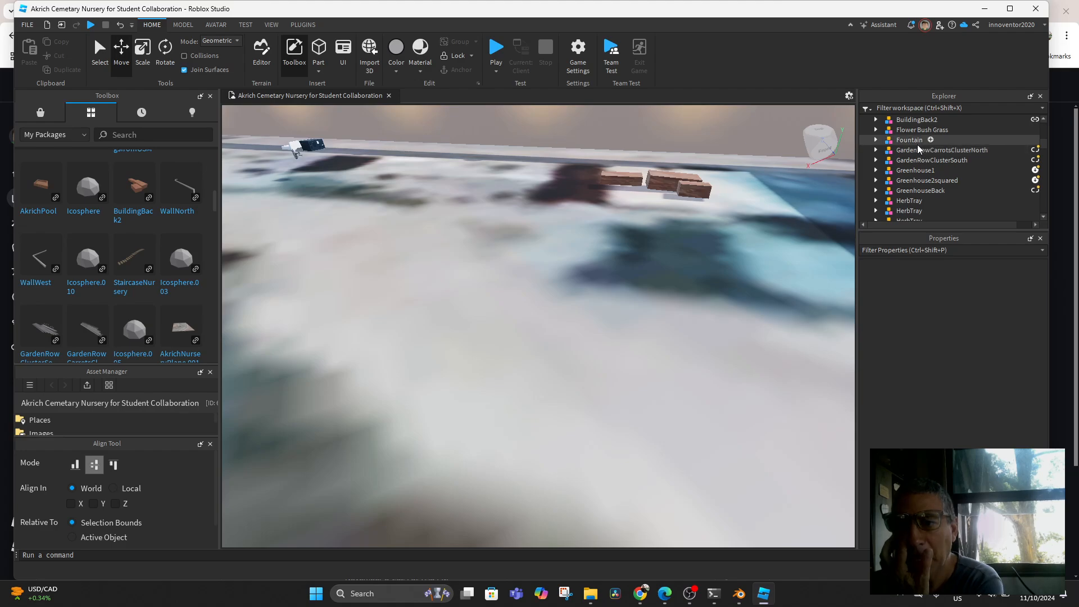
left_click(876, 120)
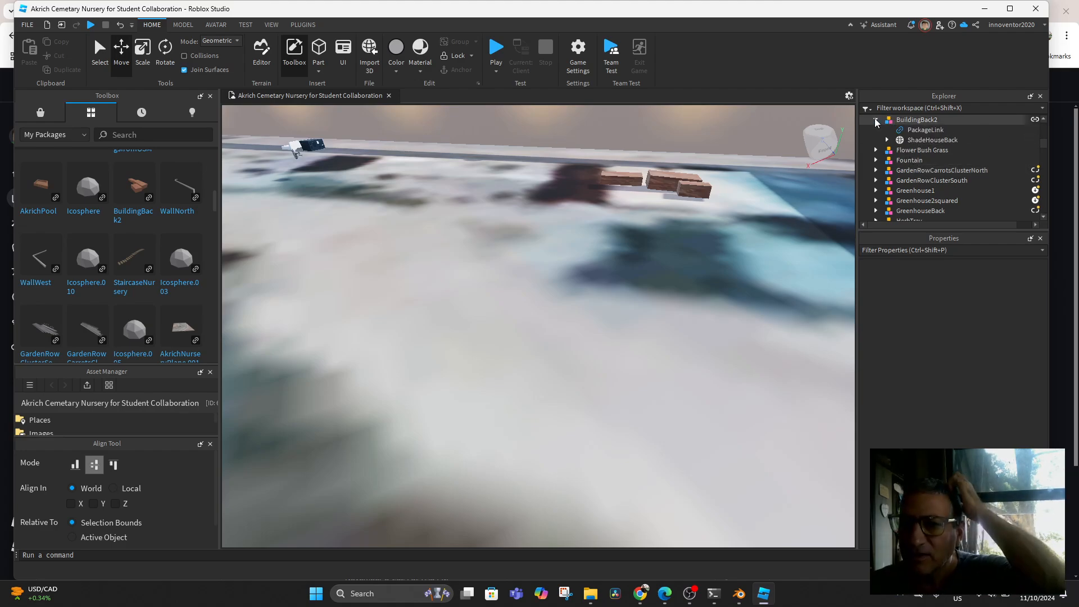
left_click(910, 130)
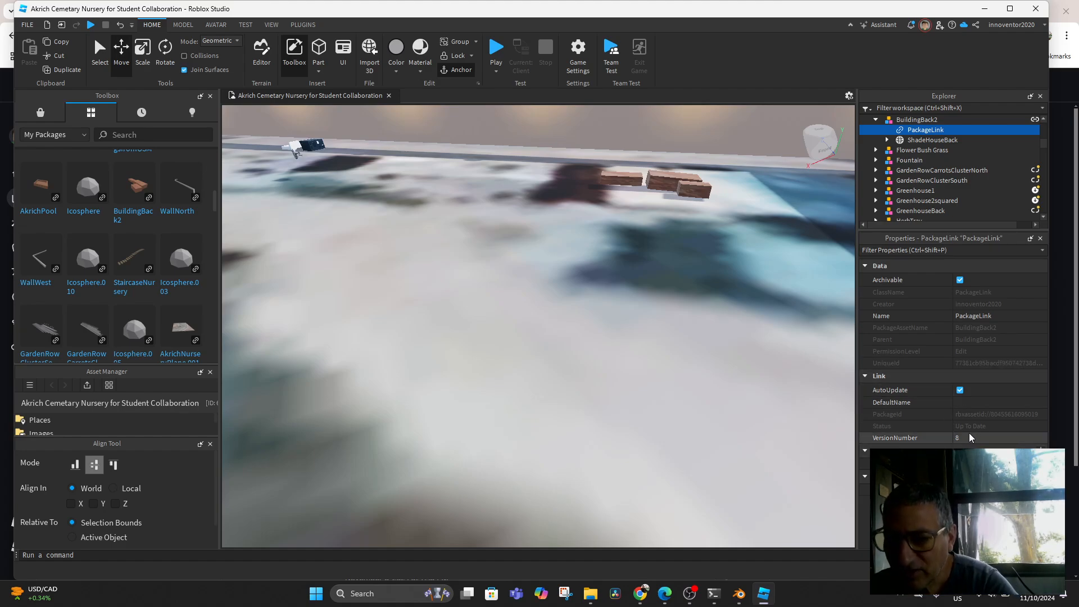
Step: Try to recolour the BuildingBack2 model pale green
left_click(700, 187)
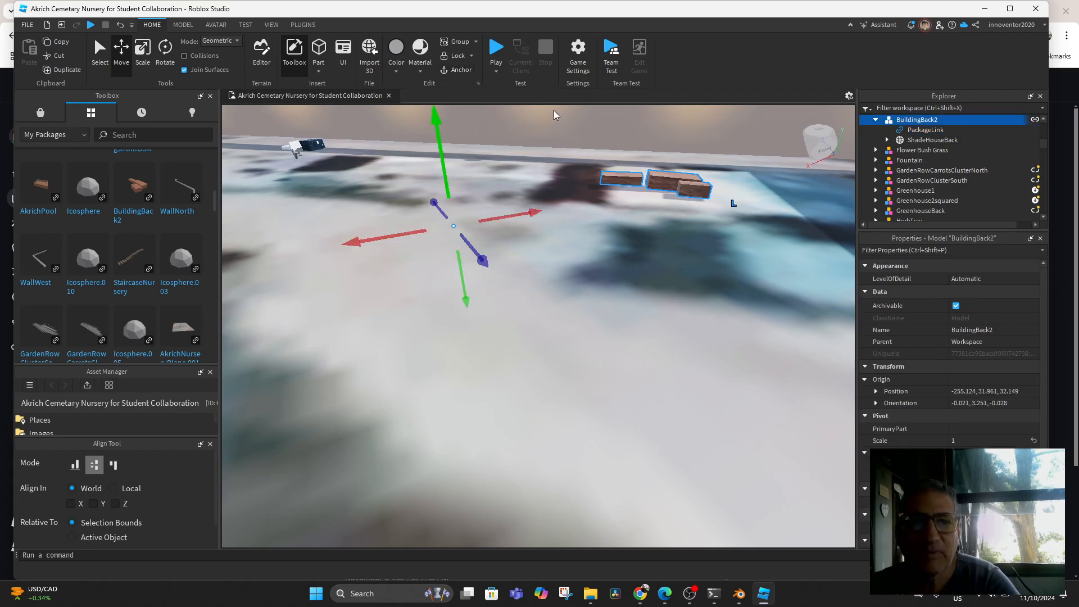
left_click(397, 67)
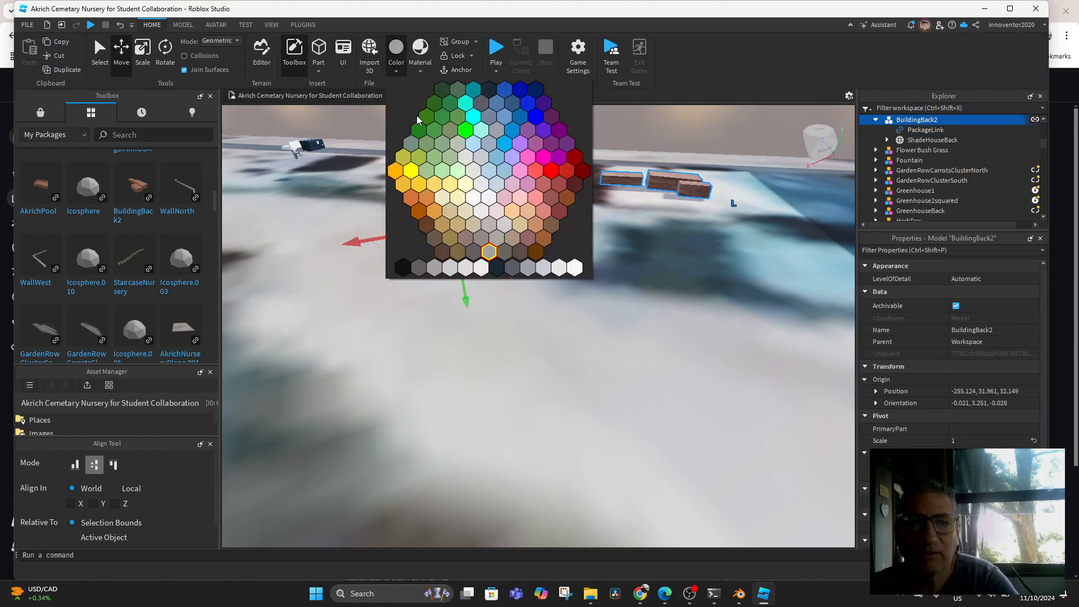
left_click(456, 167)
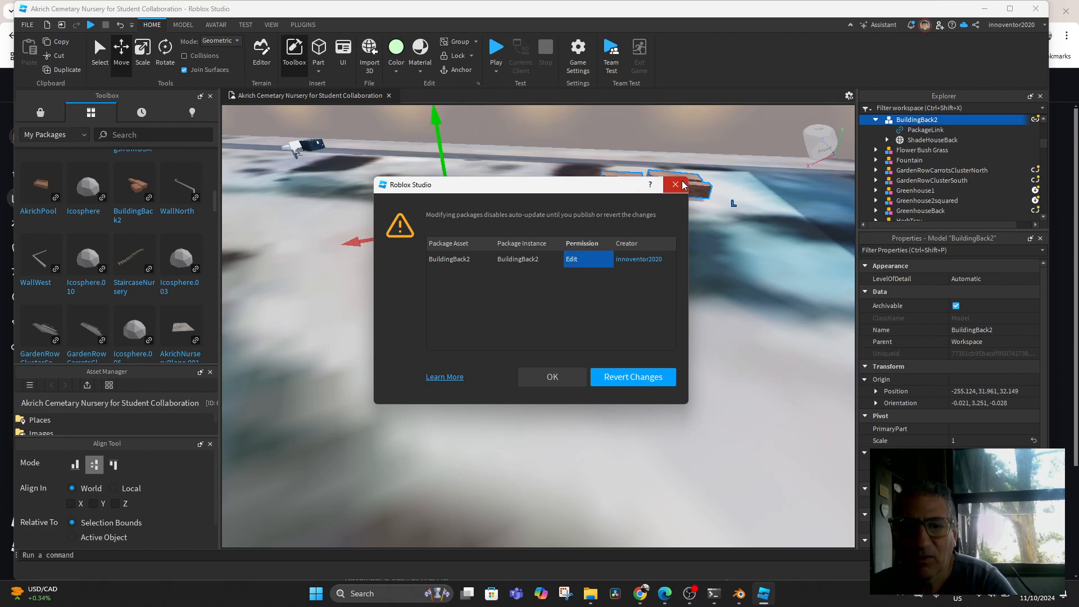
key("Escape")
Step: Set the AlphaMode of the ShadeHouseBack mesh's SurfaceAppearance in BuildingBack2 to Transparency and accept the package modification
scroll(652, 268, "down", 5)
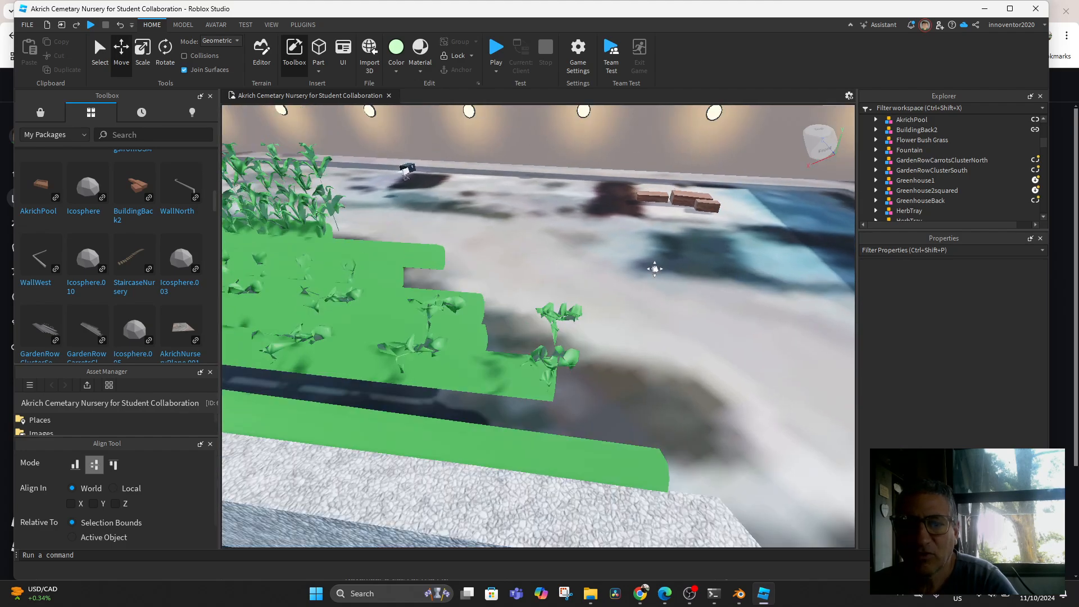
right_click_drag(630, 319, 630, 359)
left_click(621, 363)
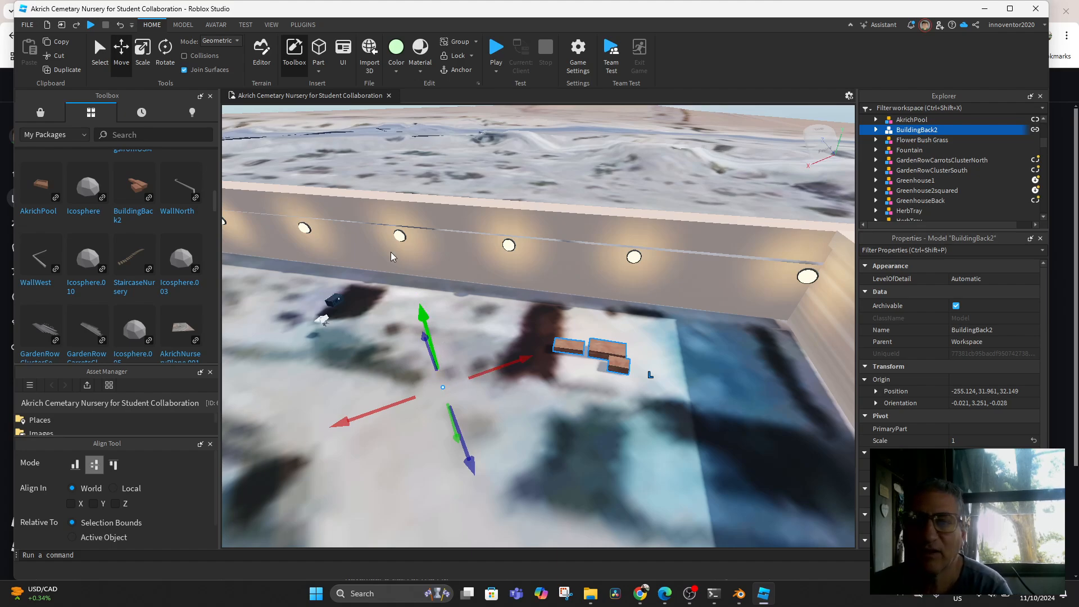
left_click(876, 129)
left_click(887, 150)
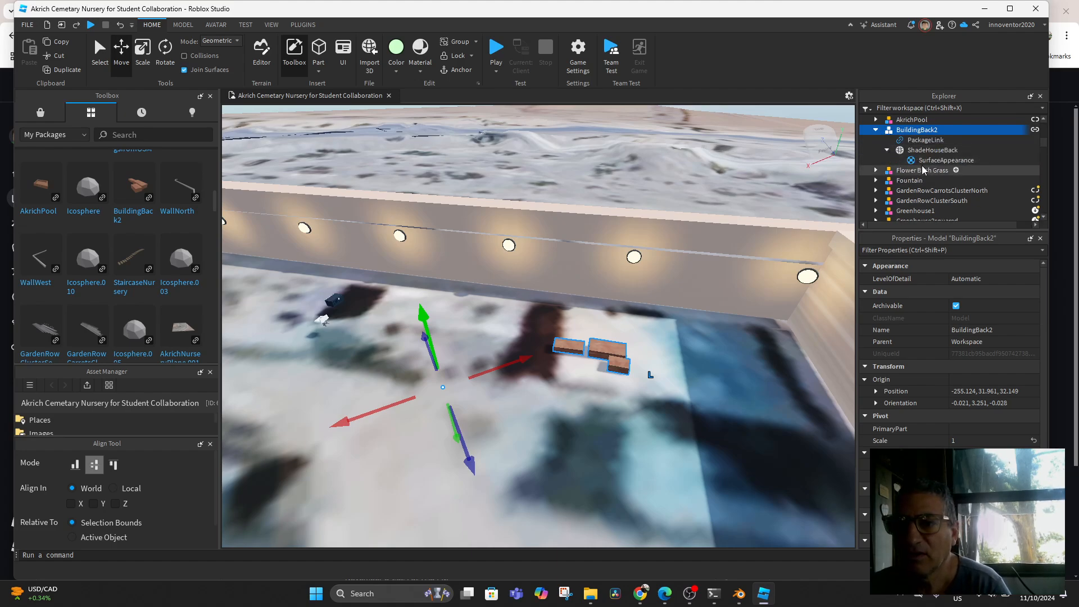
left_click(932, 150)
left_click(946, 160)
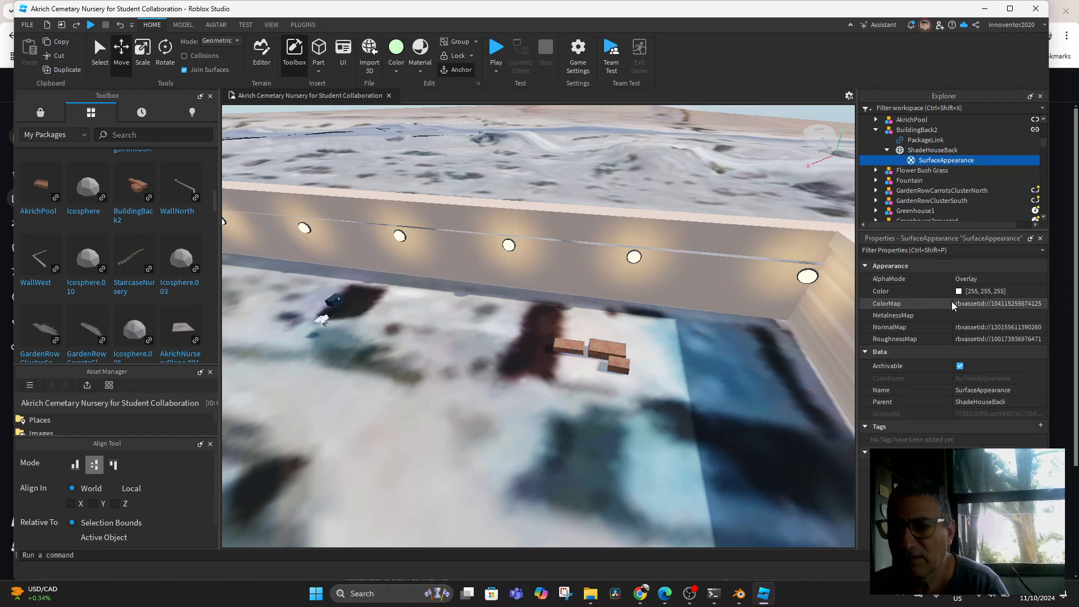
left_click(971, 278)
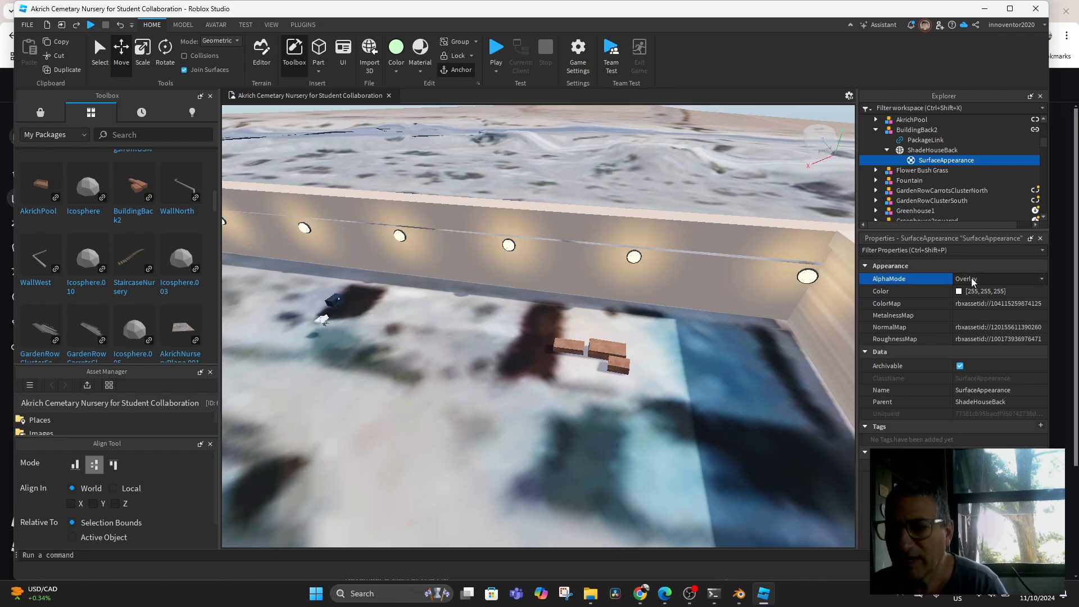
left_click(1040, 279)
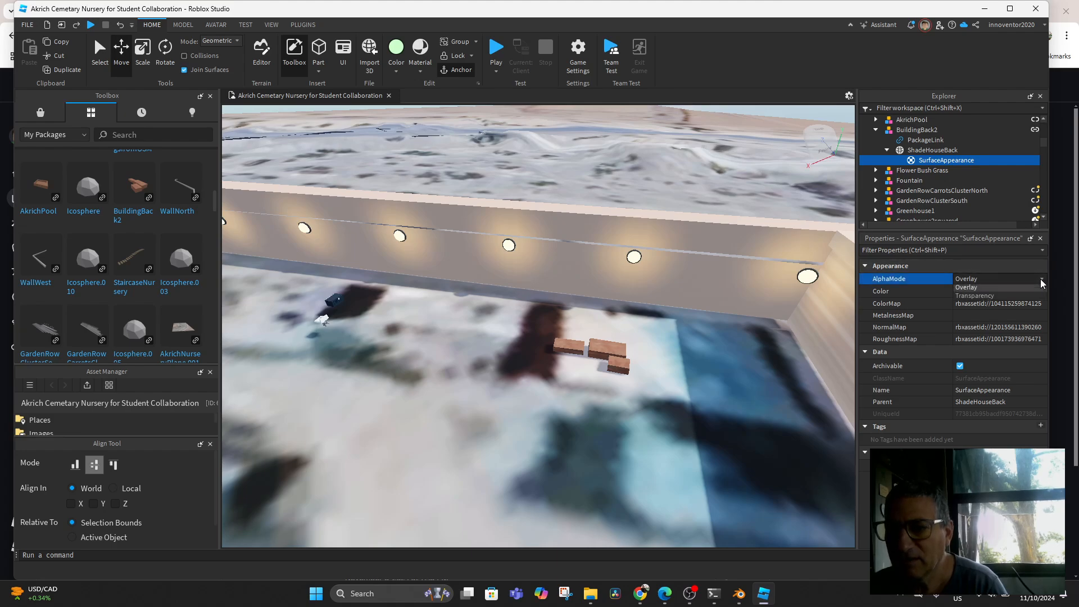
left_click(1005, 298)
left_click(553, 376)
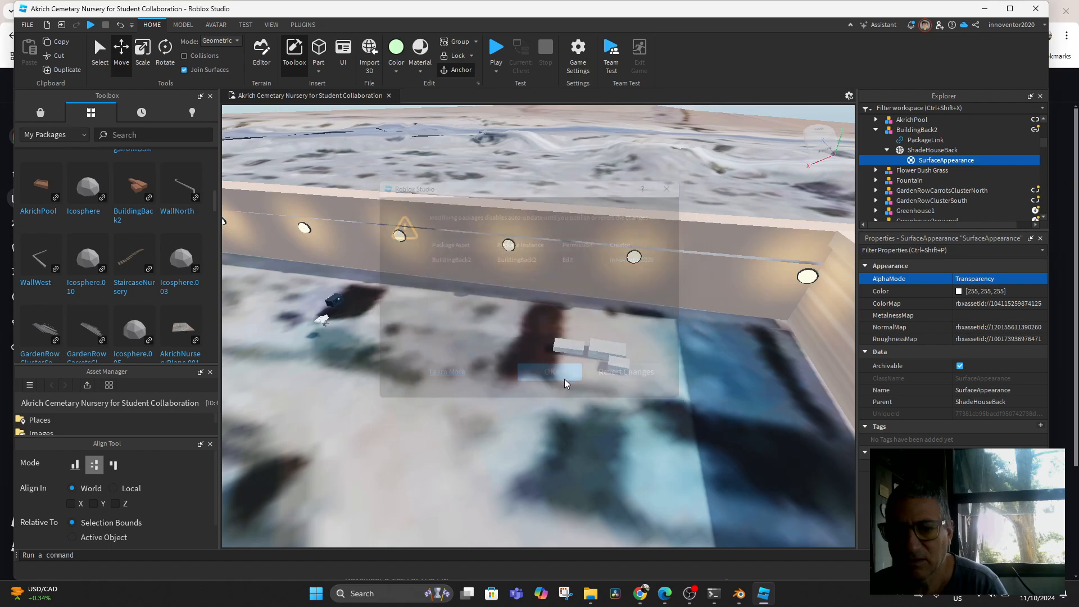
scroll(622, 379, "up", 3)
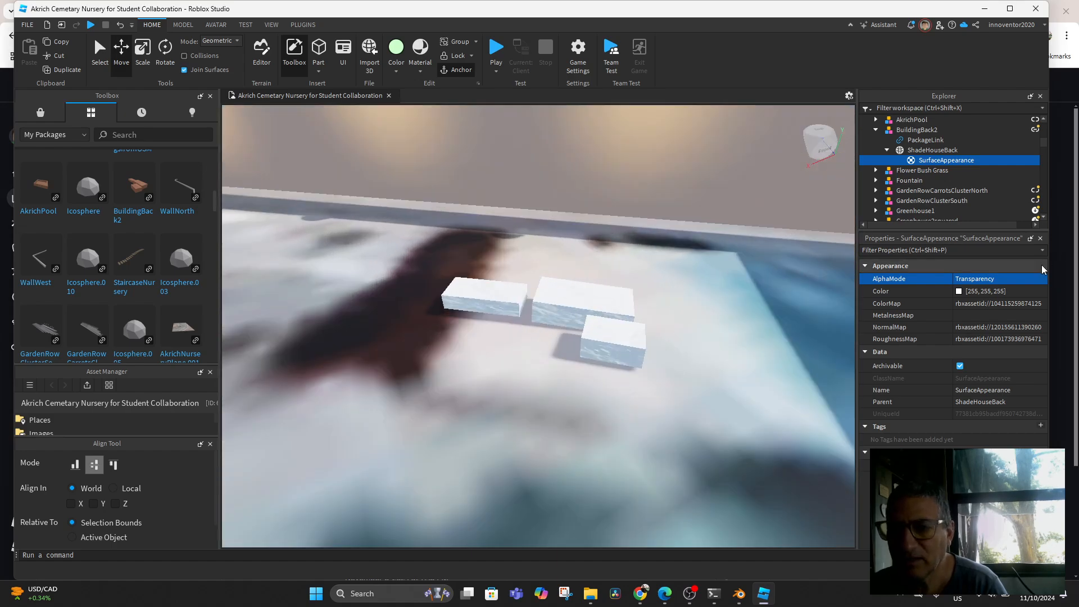
Step: Set the AlphaMode of the ShadeHouseBack SurfaceAppearance back to Overlay
left_click(1001, 279)
left_click(1040, 279)
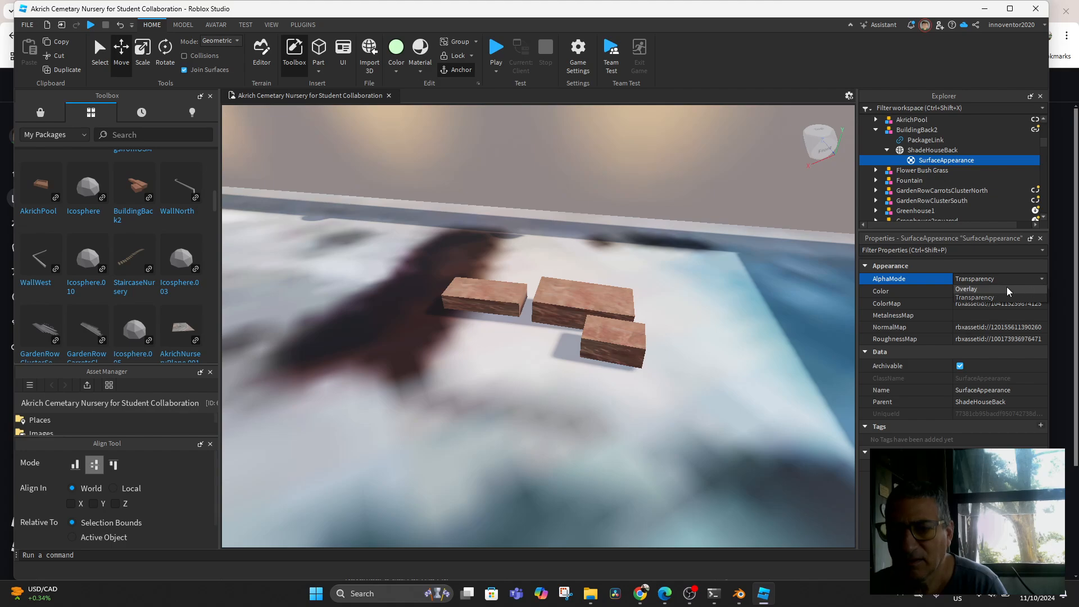
left_click(989, 288)
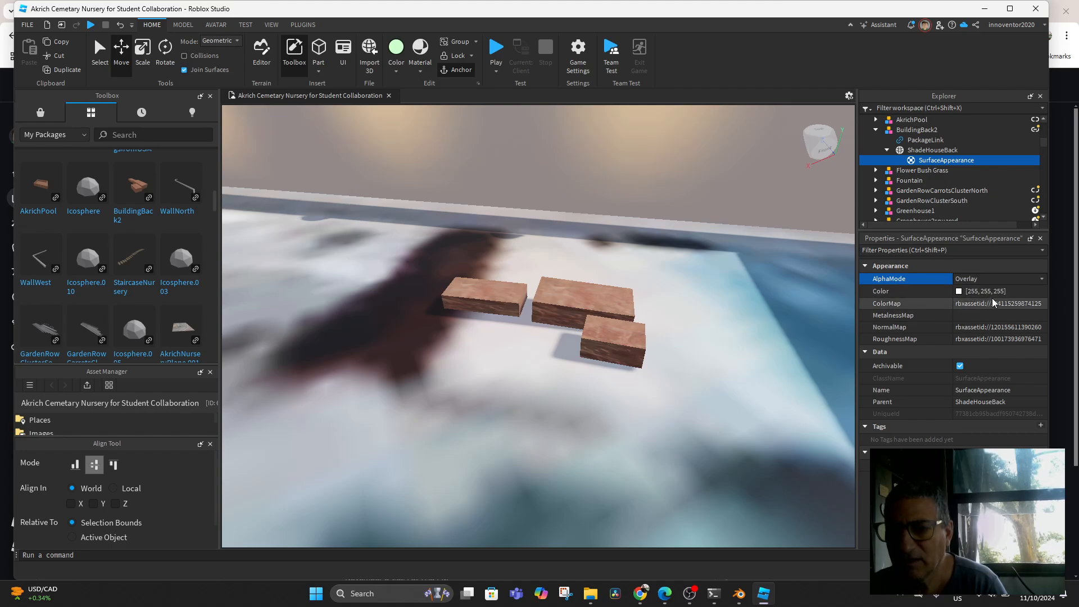
Step: Tint the ShadeHouseBack SurfaceAppearance light orange by setting its Color to 255, 170, 127
left_click(972, 293)
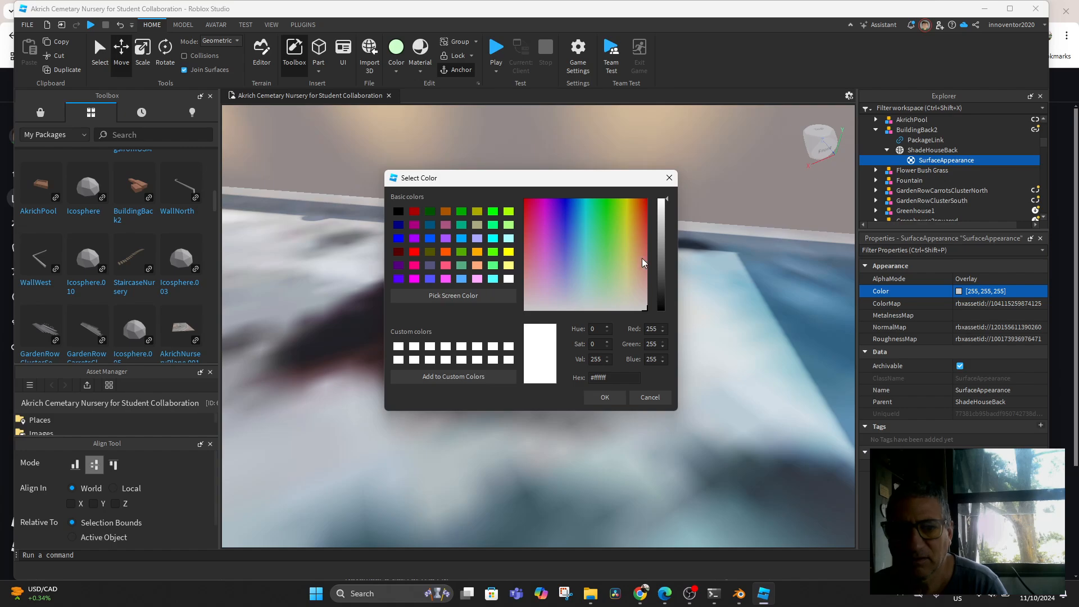
left_click(476, 264)
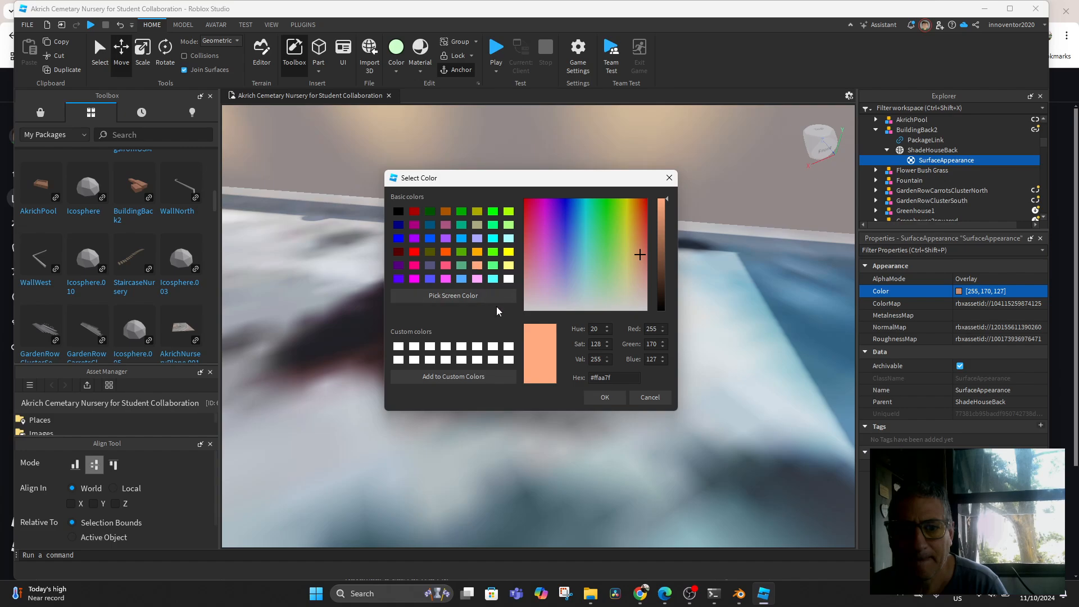
left_click(601, 398)
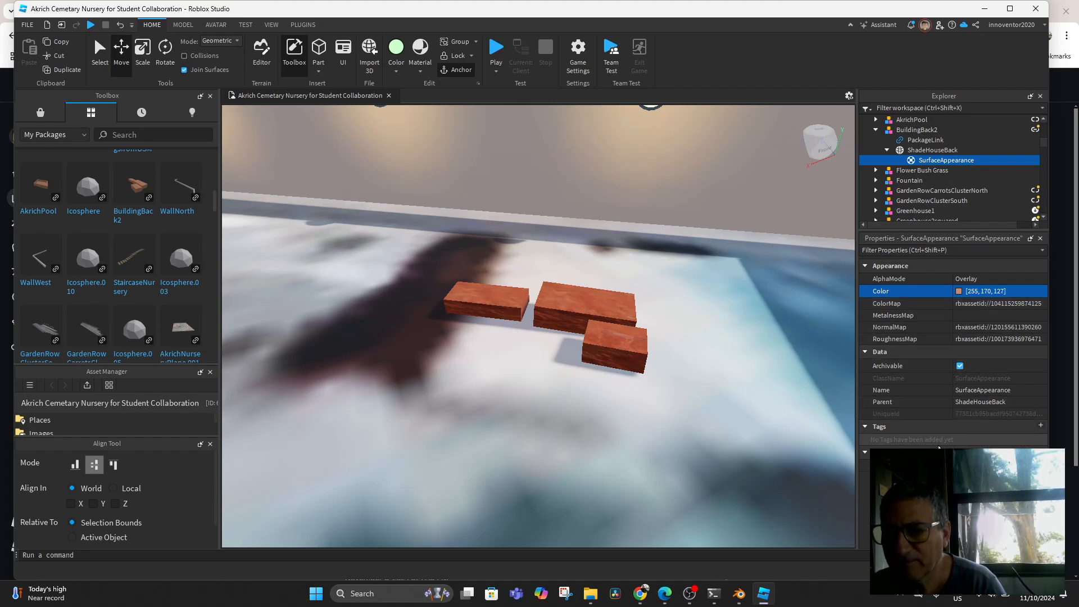
Step: Set the ShadeHouseBack SurfaceAppearance's Color to the yellower orange 255, 201, 125 and view the tinted building within the nursery
left_click(958, 291)
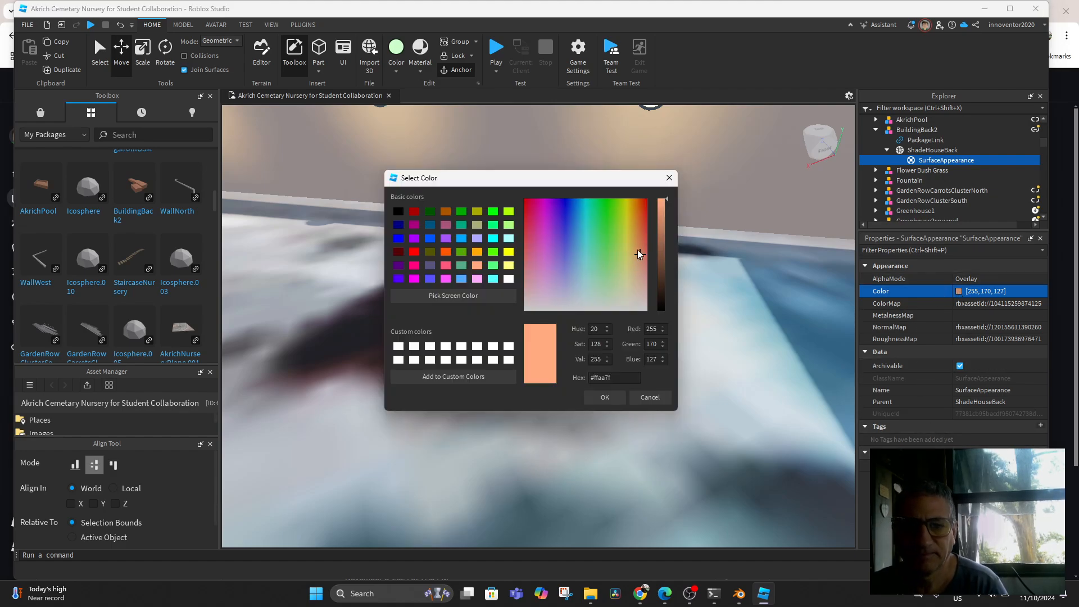
left_click(634, 253)
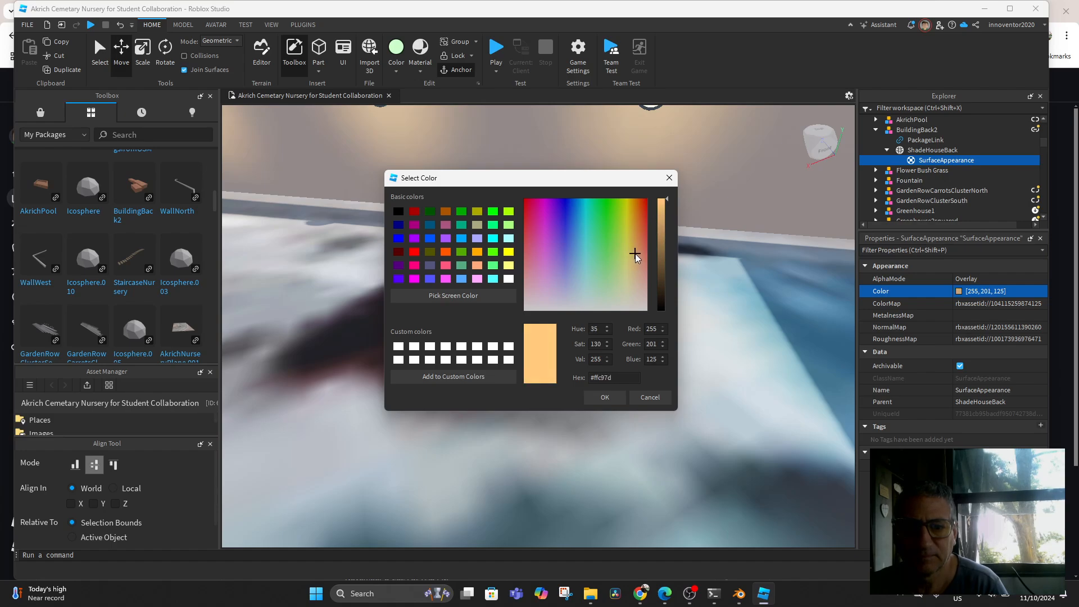
left_click(604, 396)
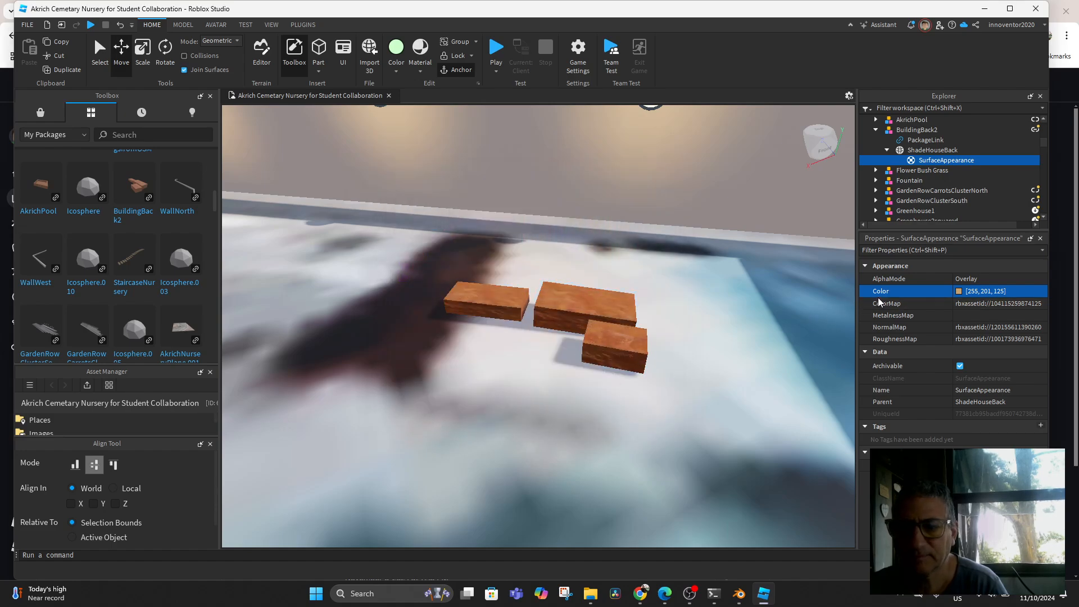
scroll(670, 342, "up", 2)
scroll(670, 342, "down", 3)
middle_click_drag(621, 327, 625, 368)
scroll(625, 368, "down", 5)
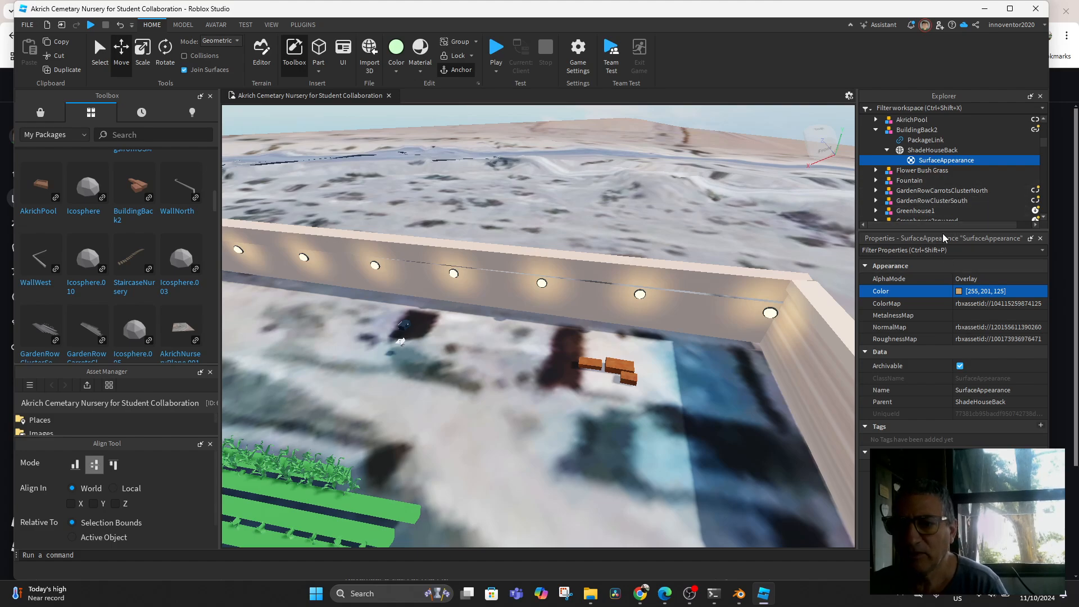
Step: Set the Material of the ShadeHouseBack mesh to Pavement and inspect the blocks up close
left_click(924, 151)
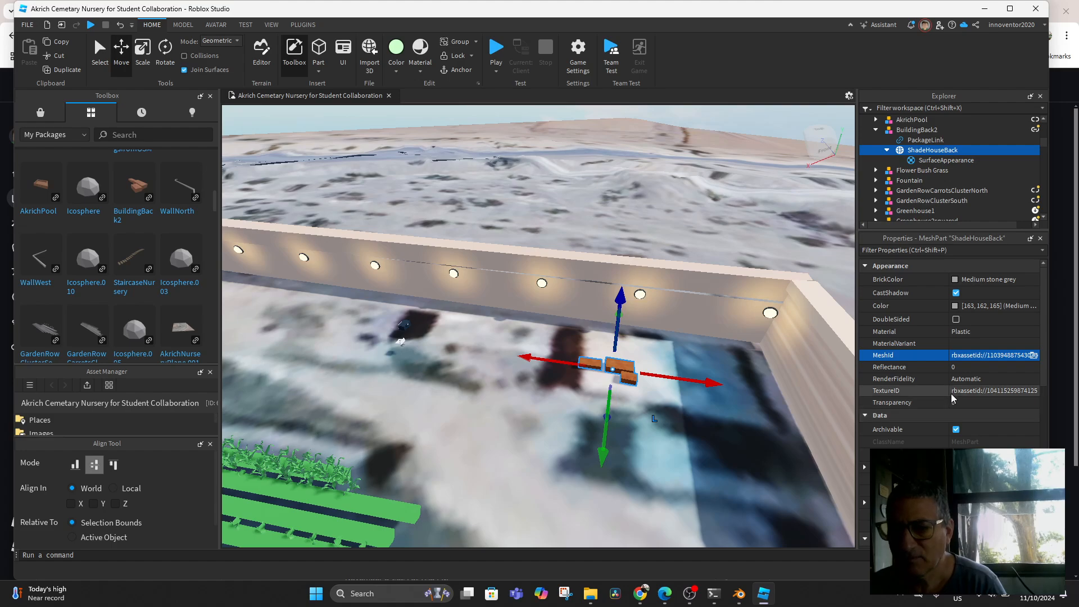
left_click(965, 332)
left_click(1018, 334)
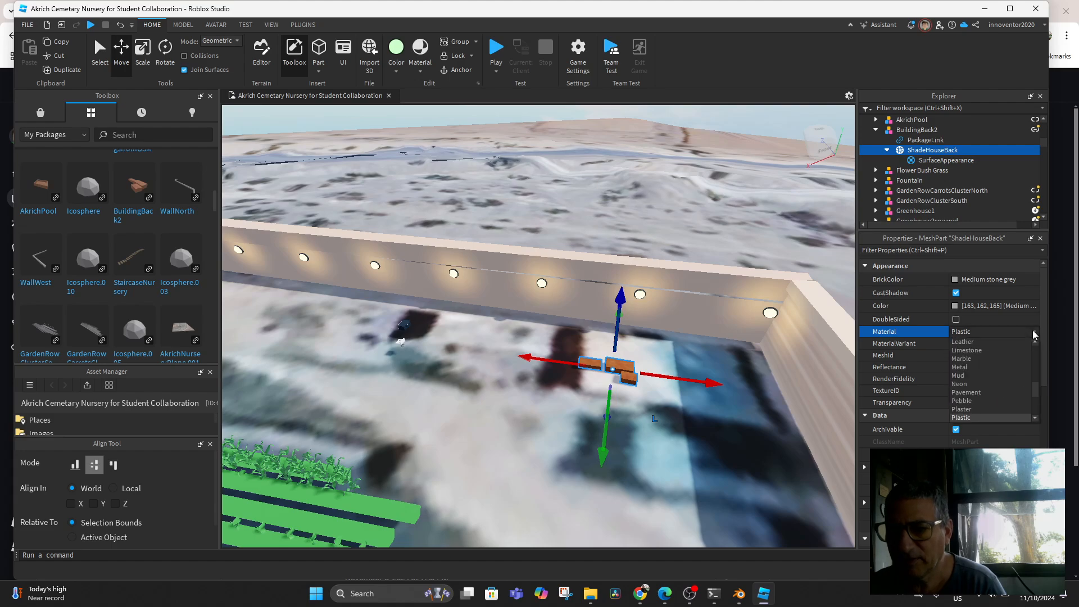
left_click(975, 394)
scroll(647, 410, "up", 6)
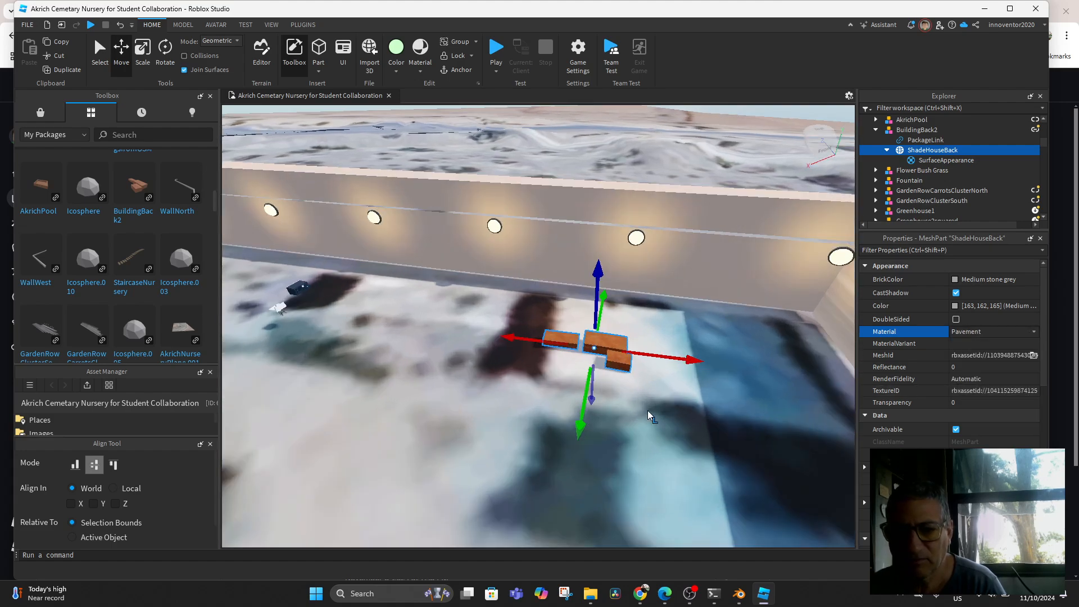
middle_click_drag(647, 410, 618, 353)
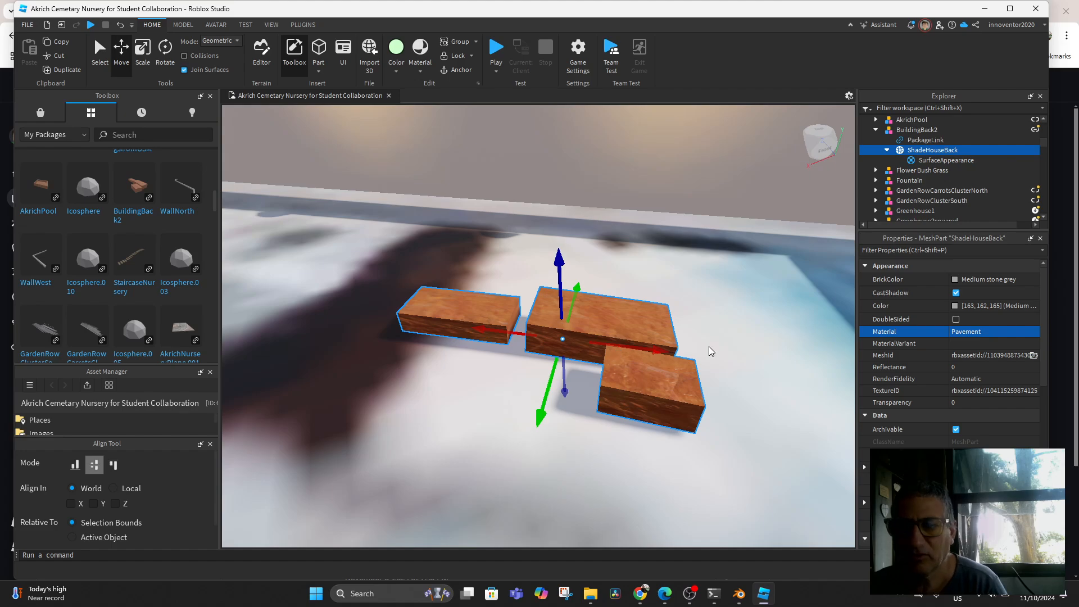
scroll(826, 380, "down", 3)
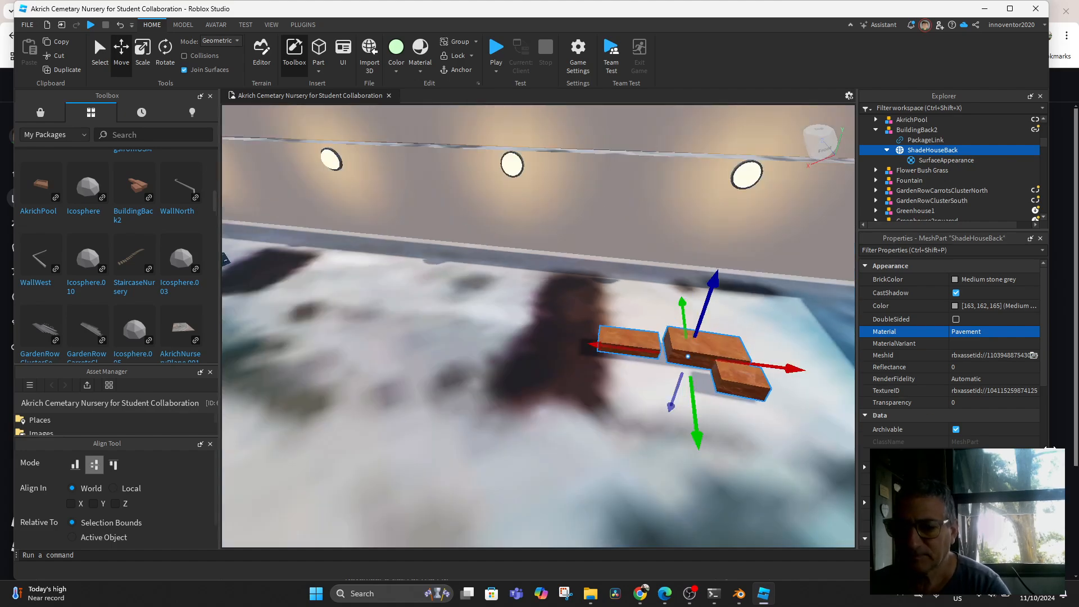
Step: Open the Size value in the ShadeHouseBack mesh's Transform properties
scroll(949, 354, "down", 4)
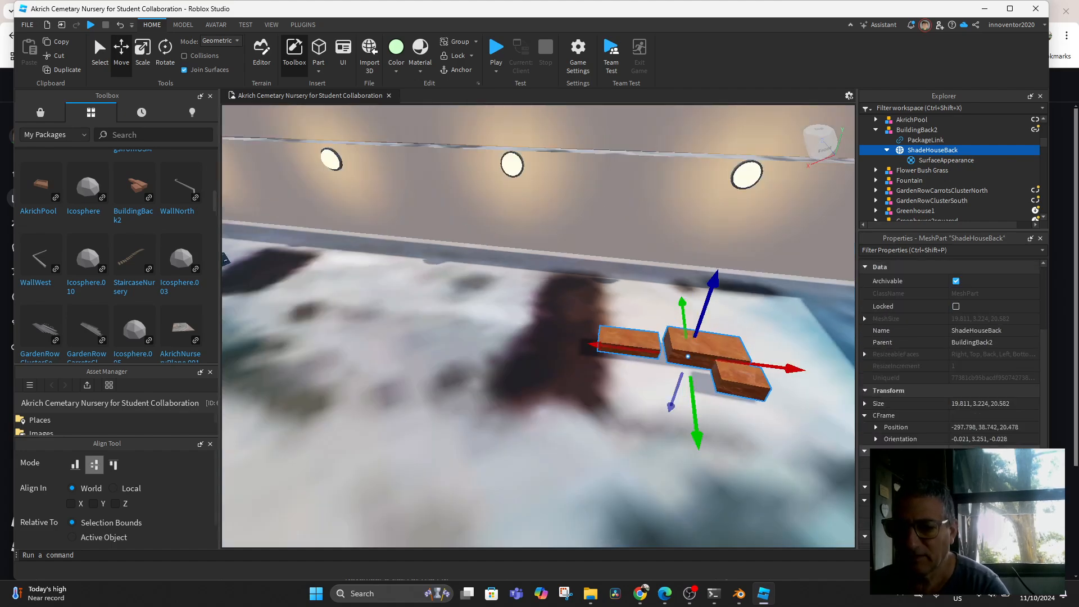
left_click(963, 403)
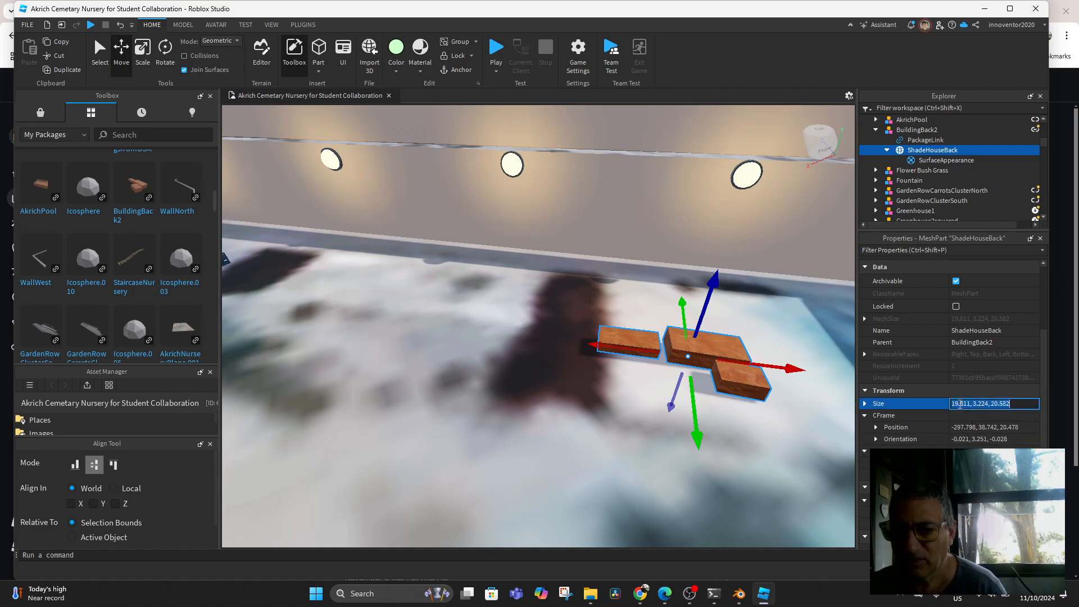
scroll(592, 393, "down", 5)
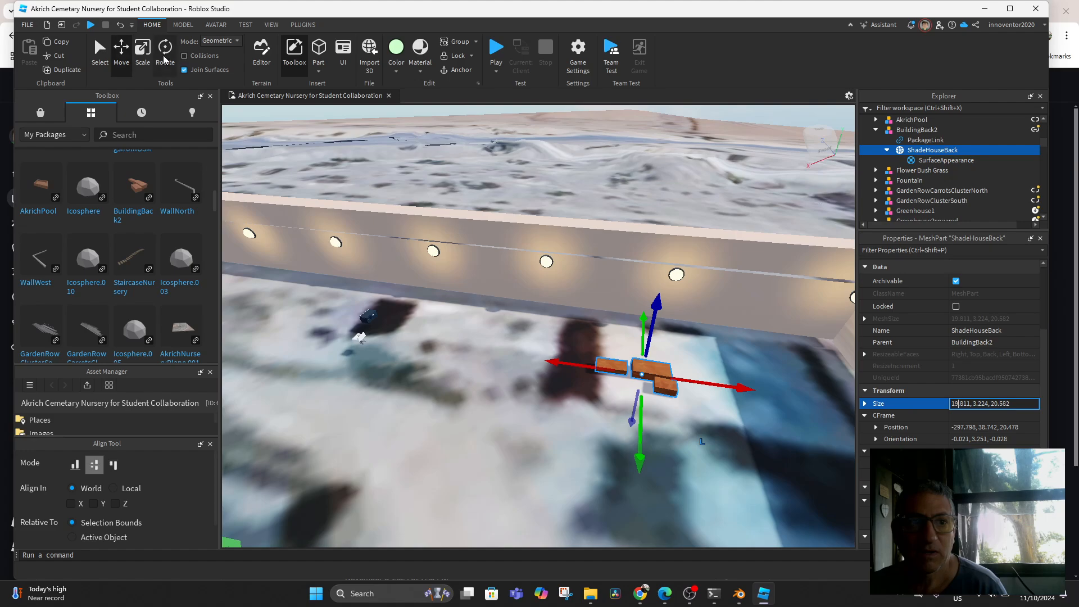
Step: Select the whole BuildingBack2 model and nudge it about 0.29 studs along its red X axis
left_click(916, 131)
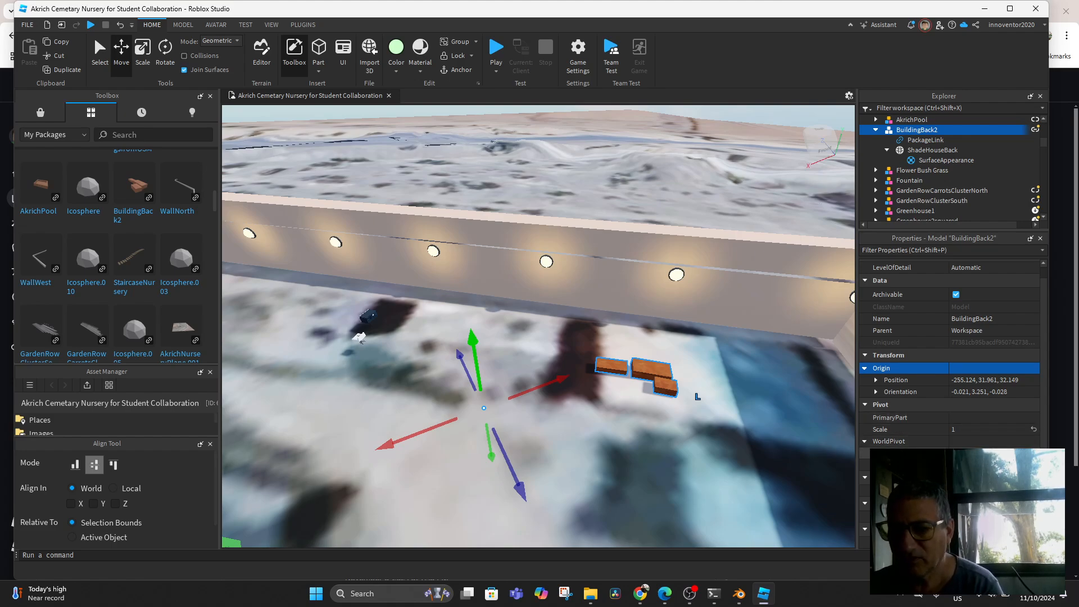
left_click(884, 441)
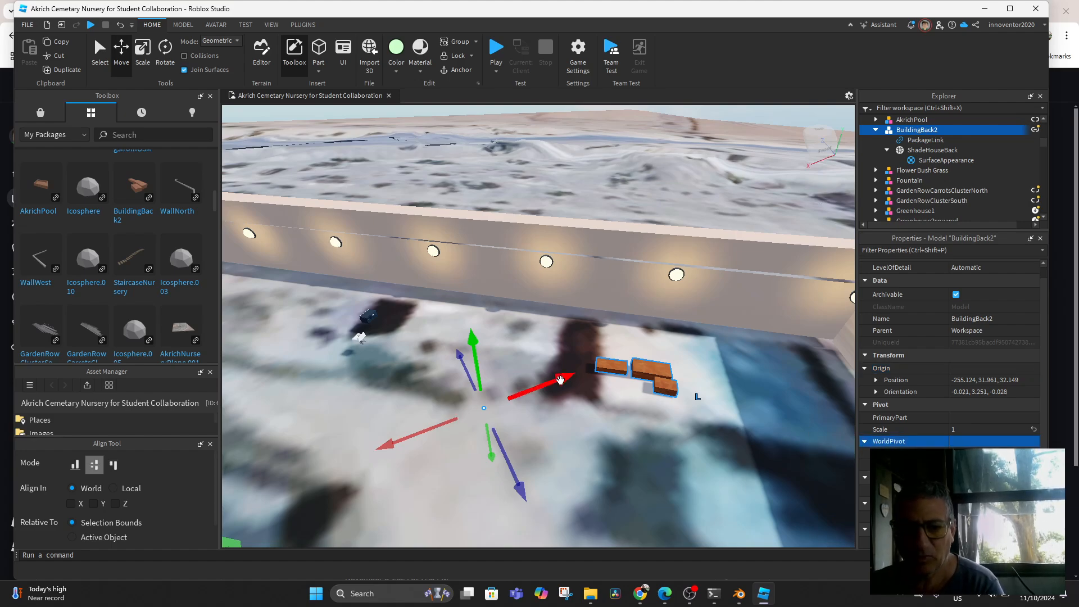
left_click_drag(562, 378, 531, 386)
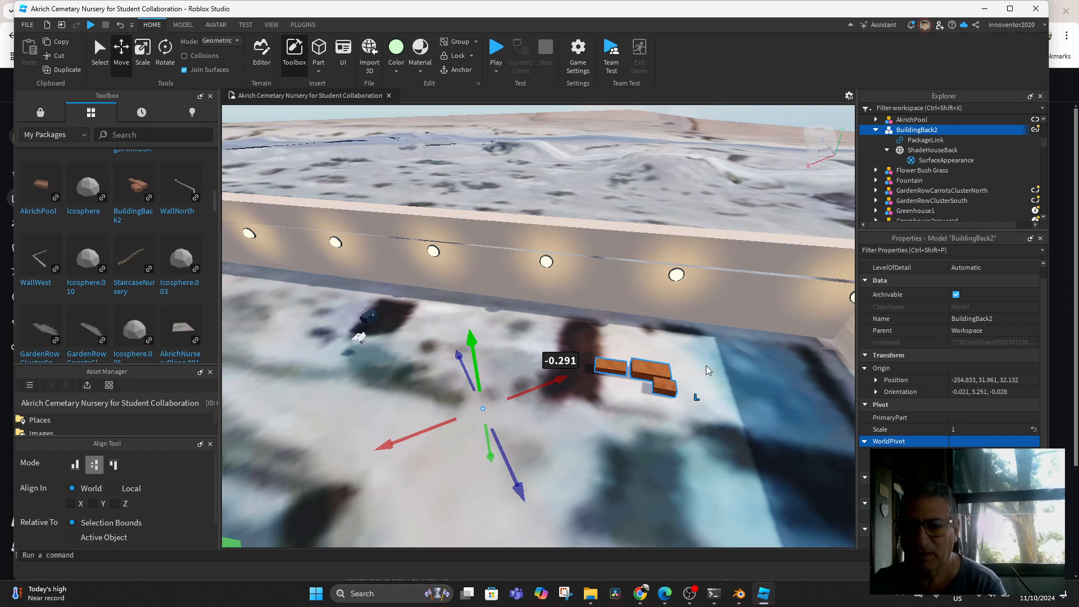
Step: Scale the ShadeHouseBack mesh up proportionally to a size of about 129.9 × 21.1 × 123.4, checking its fit from above
left_click(920, 150)
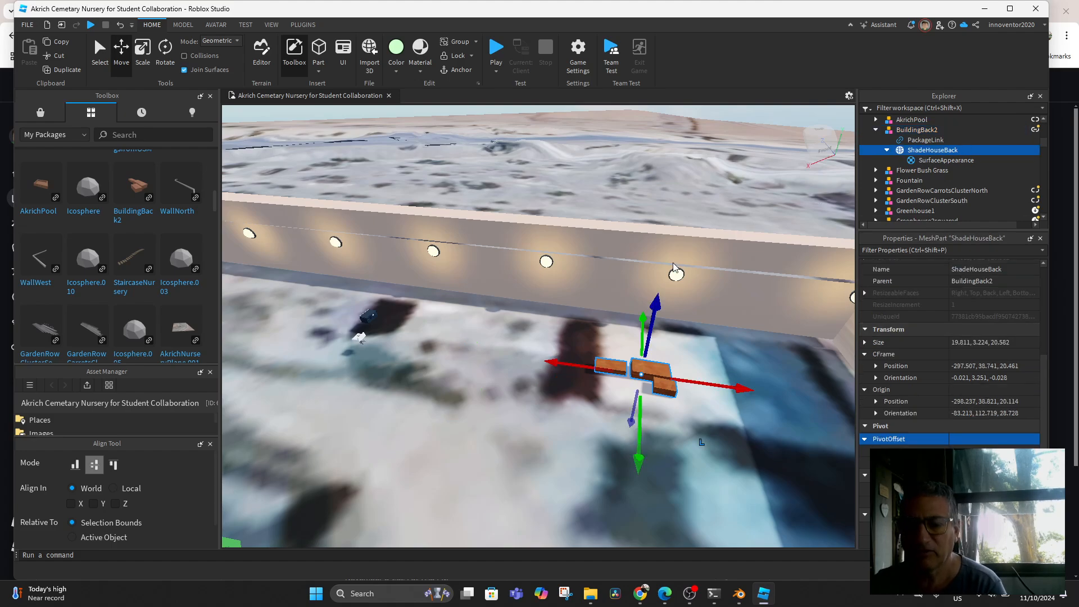
left_click(141, 52)
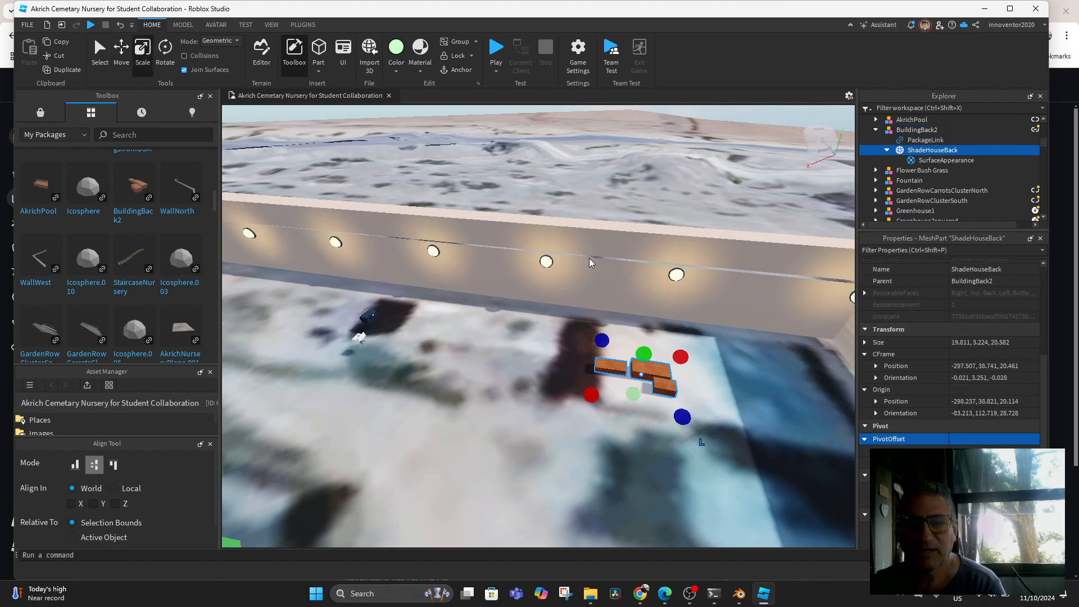
left_click_drag(681, 419, 806, 503)
key("ctrl+z")
left_click_drag(604, 339, 528, 301)
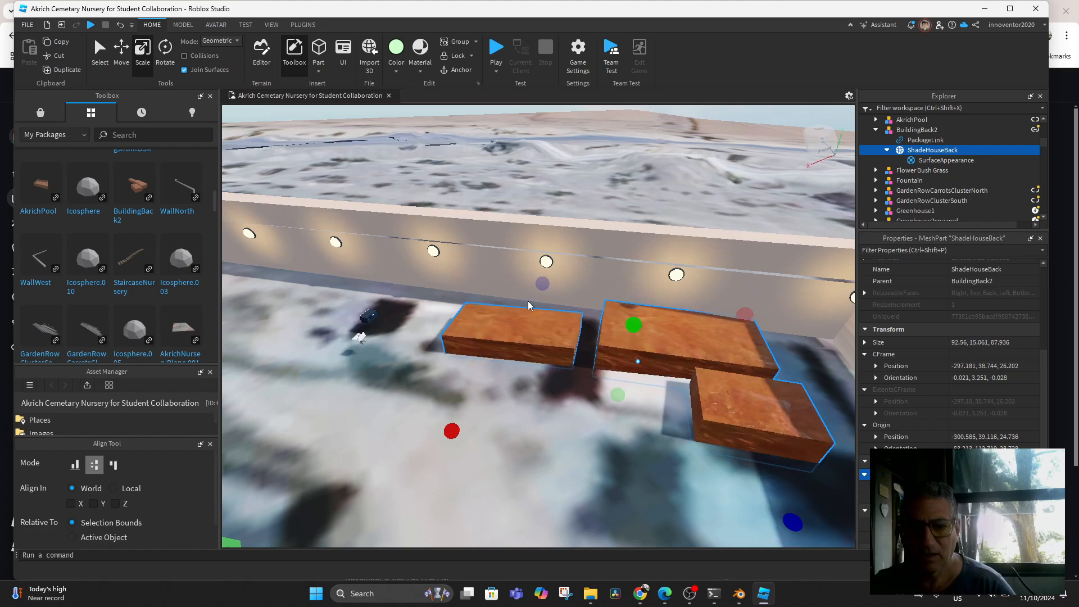
left_click(821, 137)
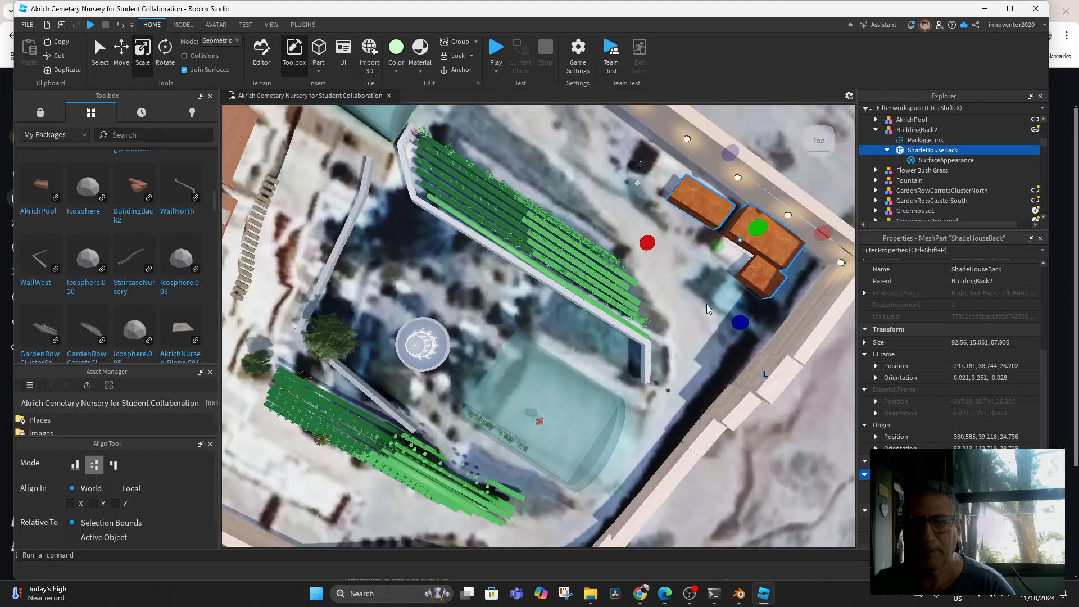
left_click_drag(653, 242, 602, 263)
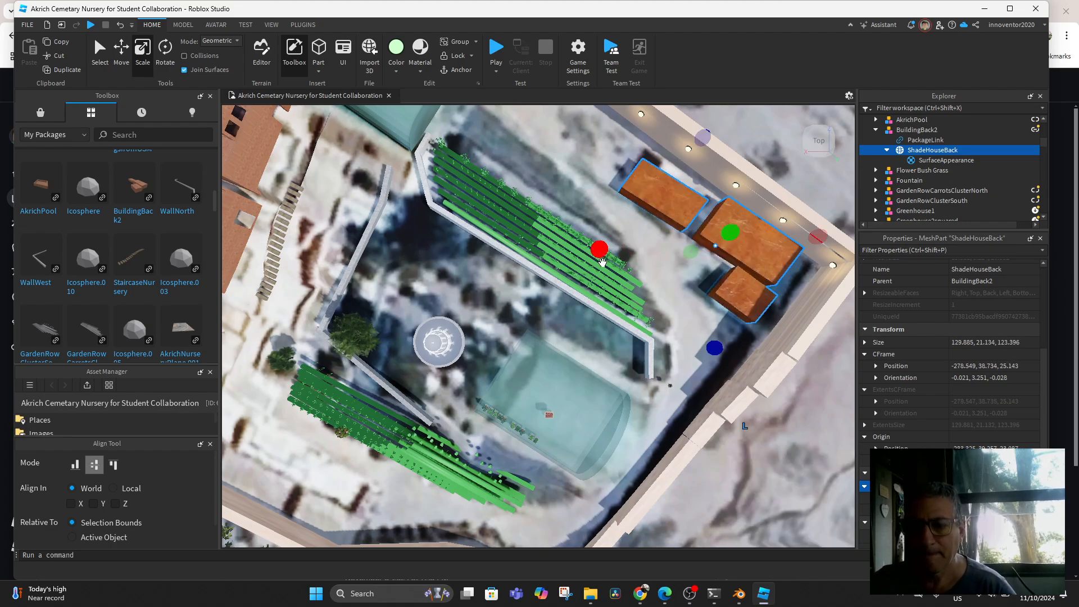
Step: Move the ShadeHouseBack mesh about 15.5 studs along its red axis toward the corner of the perimeter walls
left_click(122, 48)
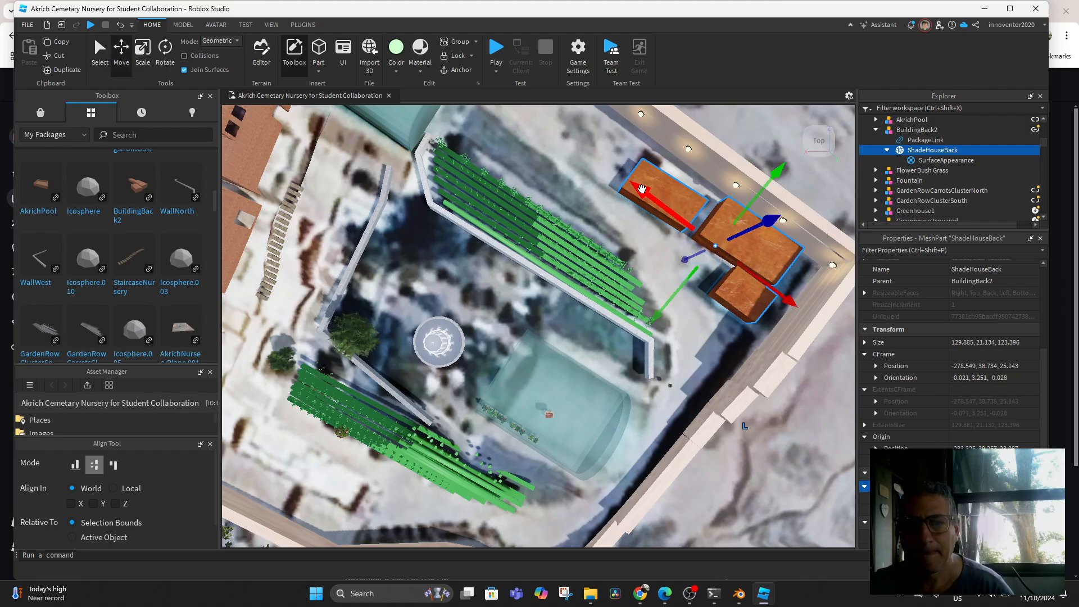
left_click_drag(643, 190, 660, 203)
scroll(723, 265, "up", 1)
middle_click_drag(723, 265, 690, 297)
right_click_drag(690, 297, 688, 312)
middle_click_drag(688, 311, 695, 198)
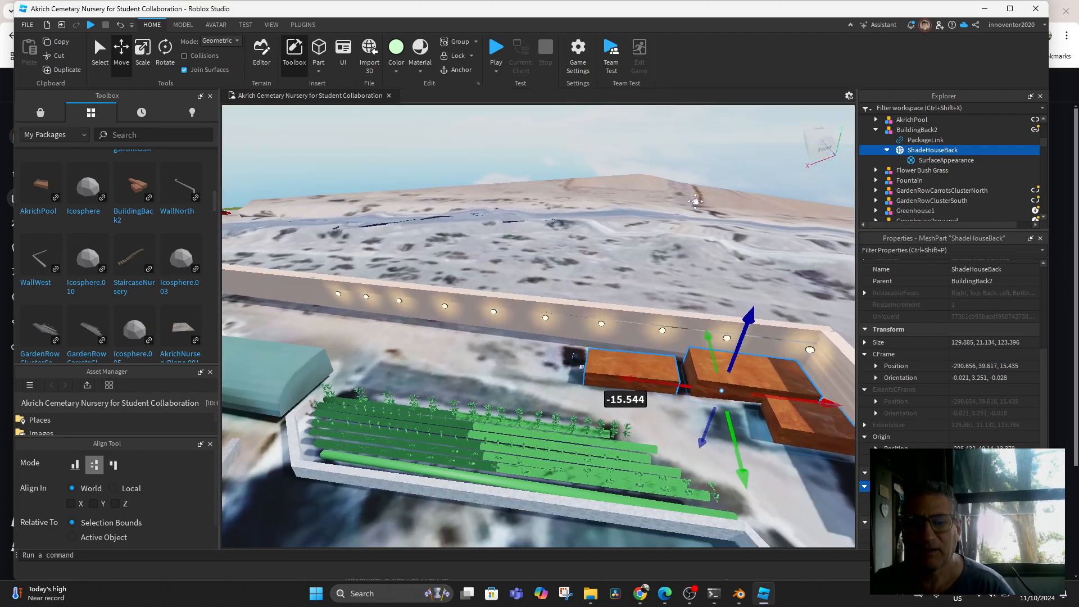
Step: Move the ShadeHouseBack mesh about 7.5 studs along its green axis toward the long wall with the lights
left_click_drag(741, 471, 746, 470)
right_click_drag(746, 312, 746, 312)
middle_click_drag(746, 312, 780, 330)
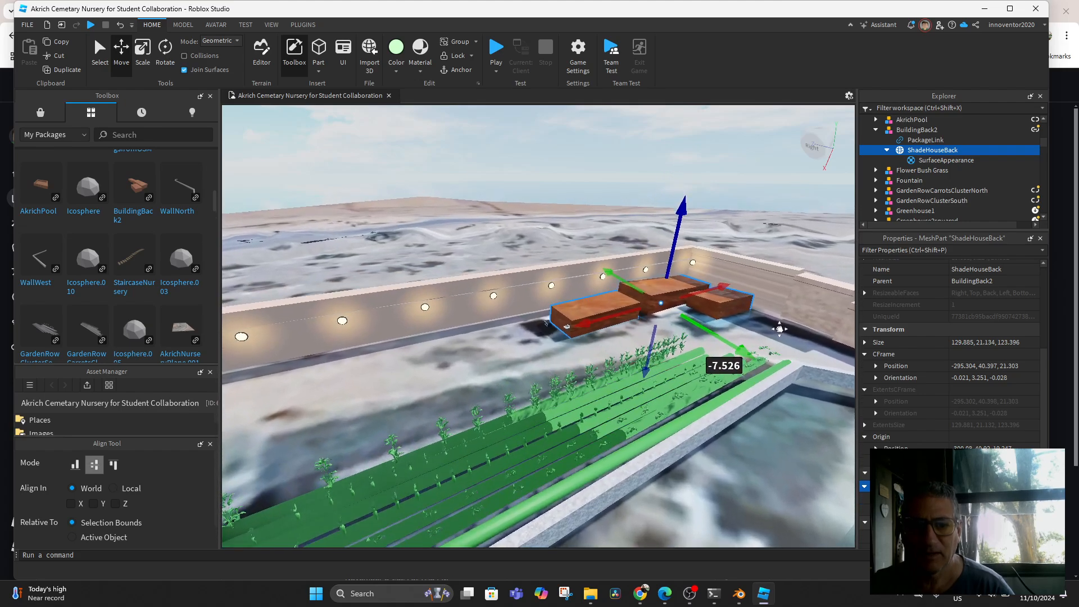
Step: Nudge the ShadeHouseBack mesh about 0.9 studs along its red axis toward the wall corner and check its placement in the whole nursery
scroll(612, 340, "up", 2)
scroll(598, 339, "up", 3)
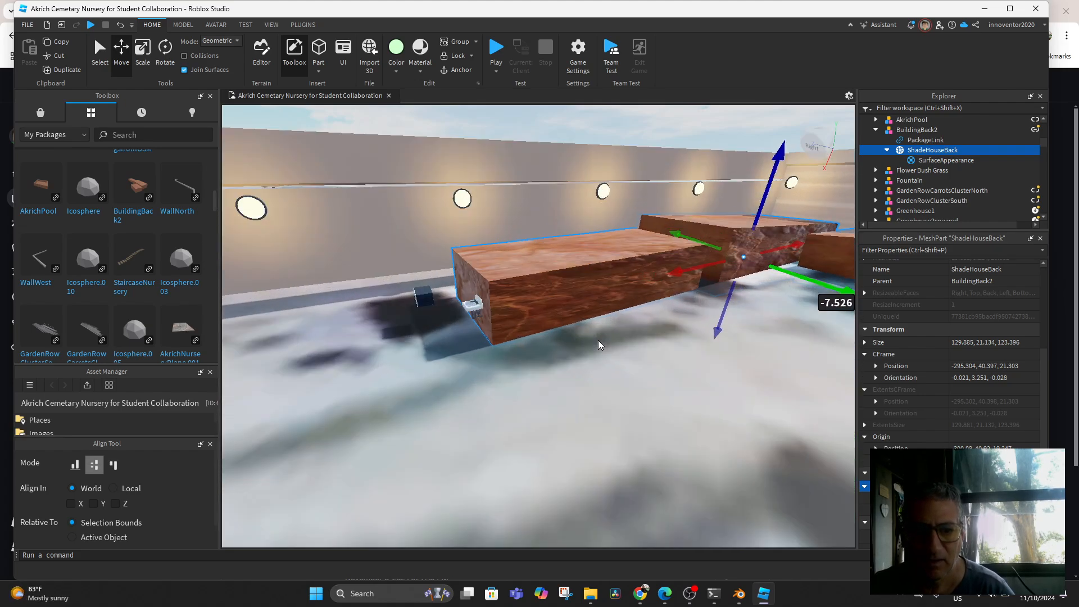
scroll(595, 342, "up", 3)
scroll(561, 348, "down", 5)
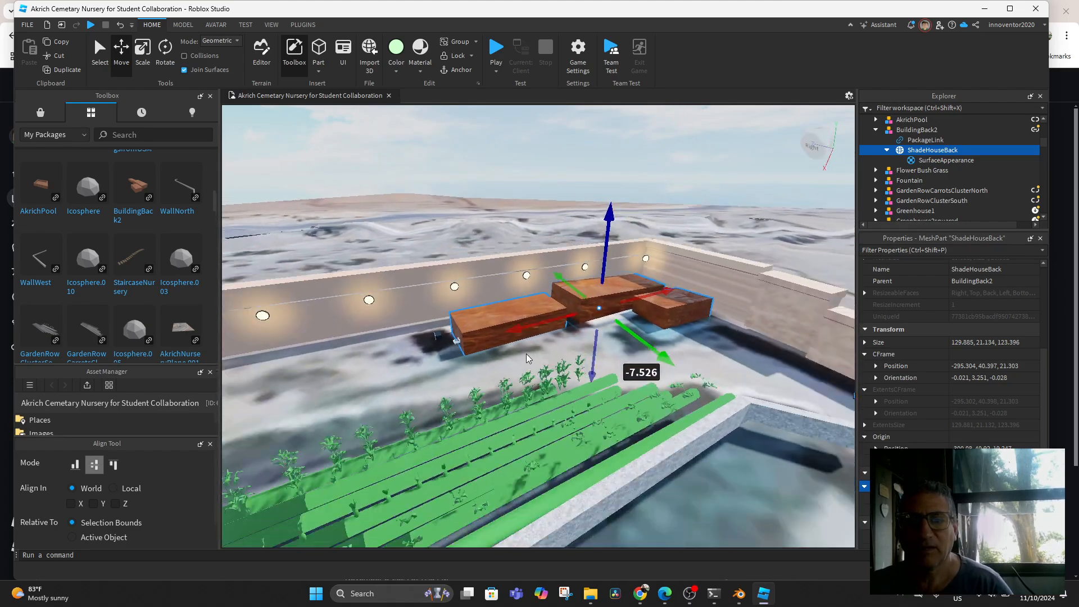
scroll(526, 353, "down", 2)
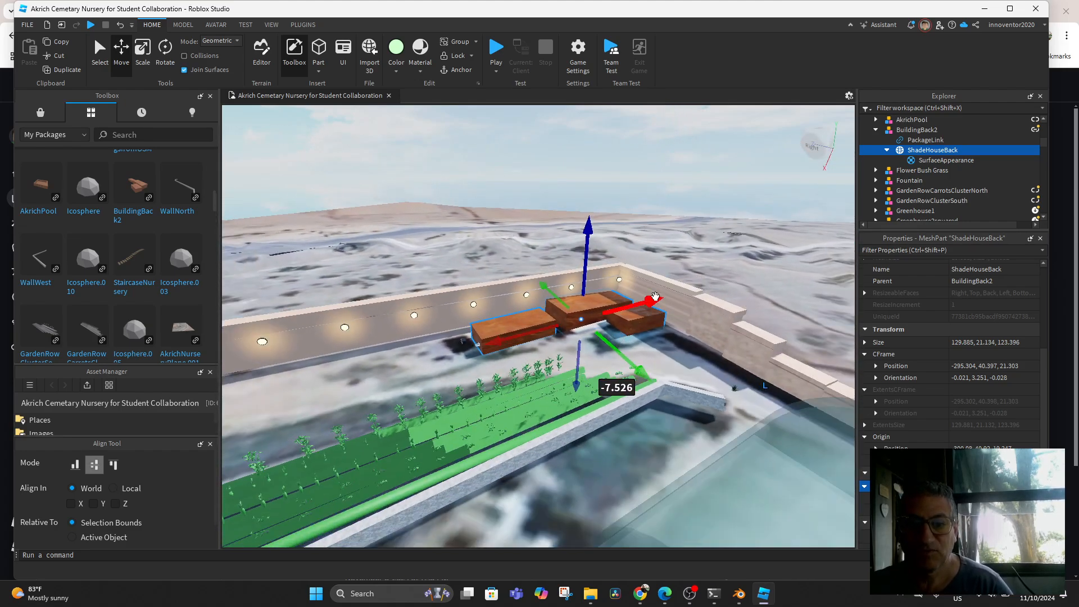
left_click_drag(653, 296, 654, 297)
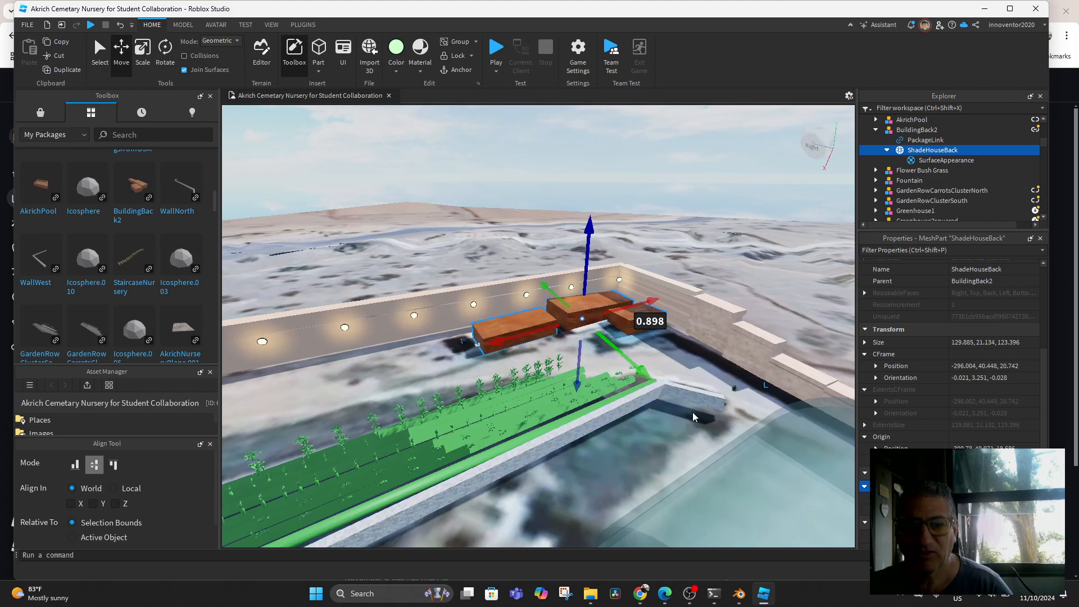
middle_click_drag(696, 416, 717, 364)
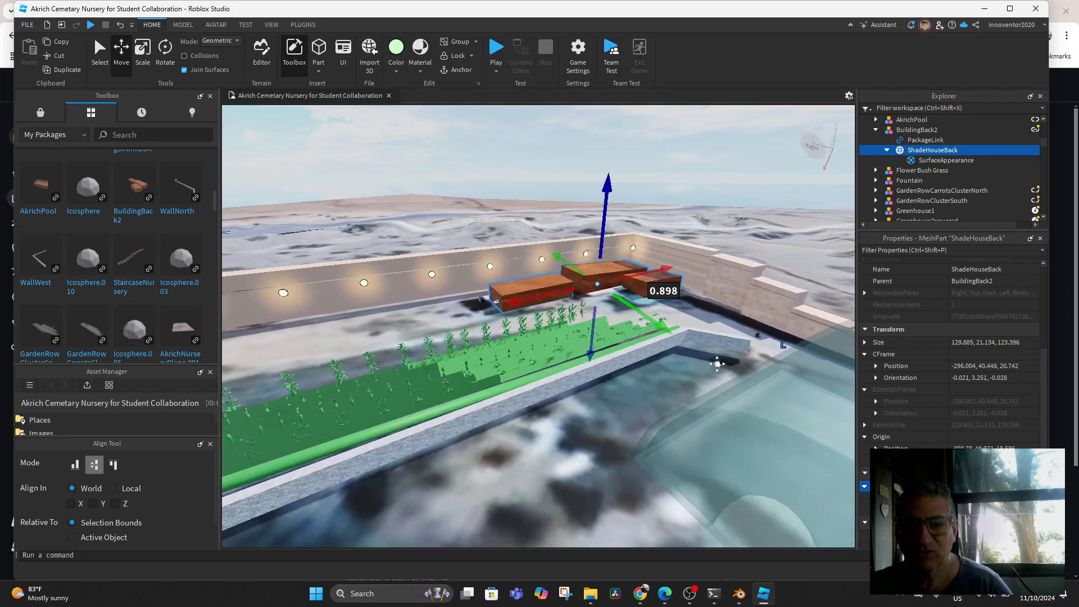
scroll(689, 371, "down", 8)
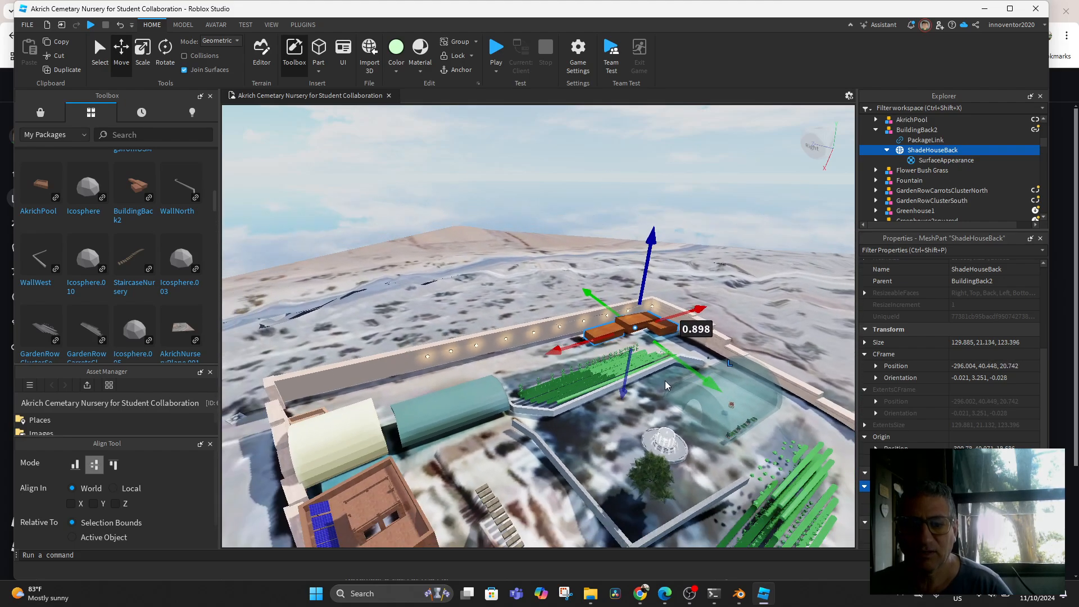
scroll(666, 381, "down", 1)
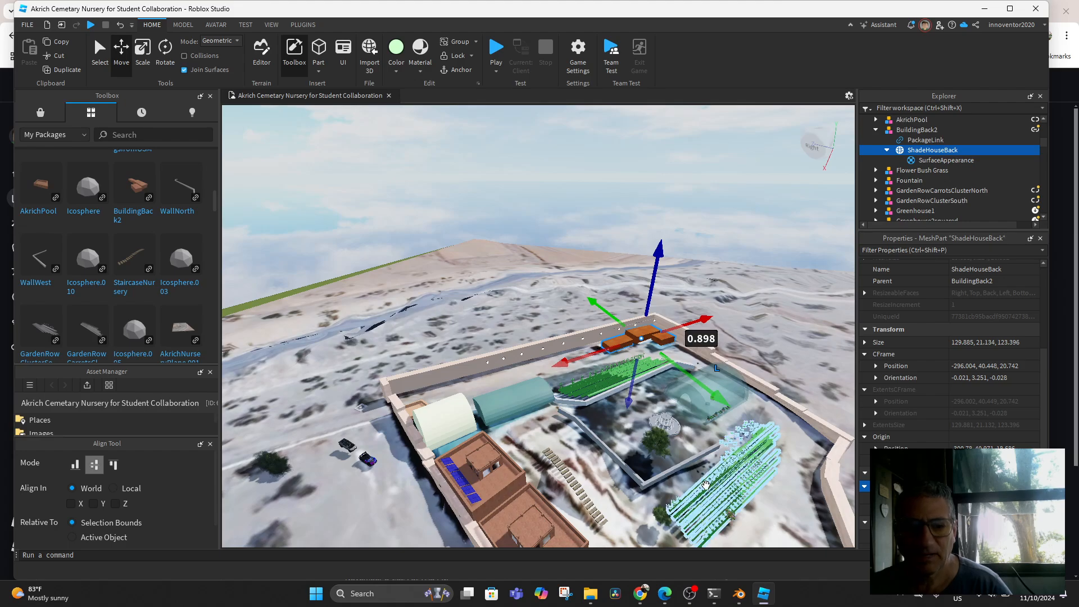
Step: Playtest the place with the Tesla Cybertruck outside the perimeter wall deleted, and restore the truck
middle_click_drag(380, 272, 424, 227)
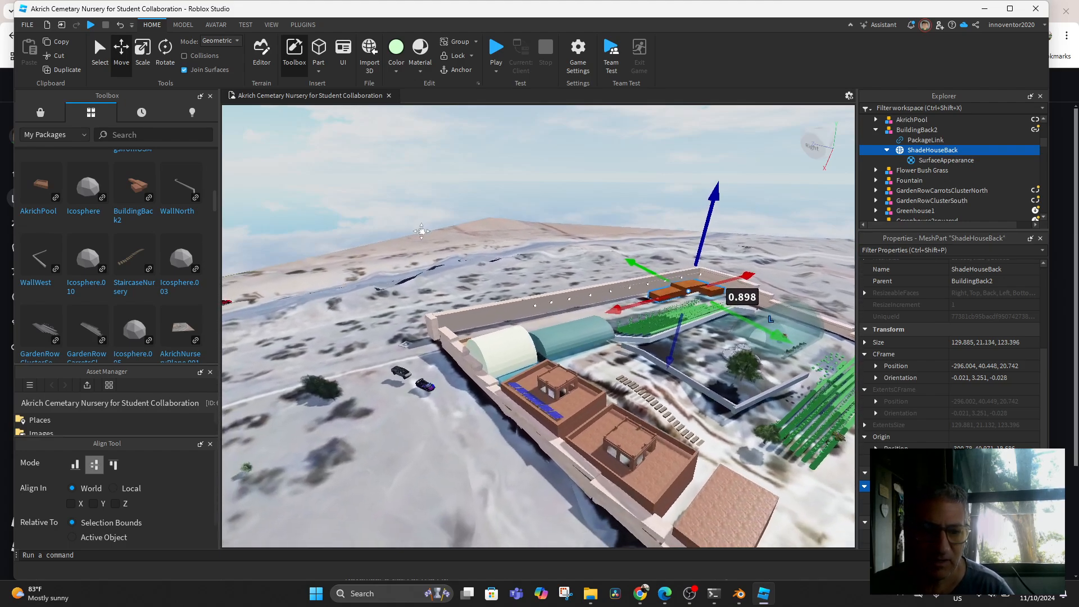
left_click(401, 368)
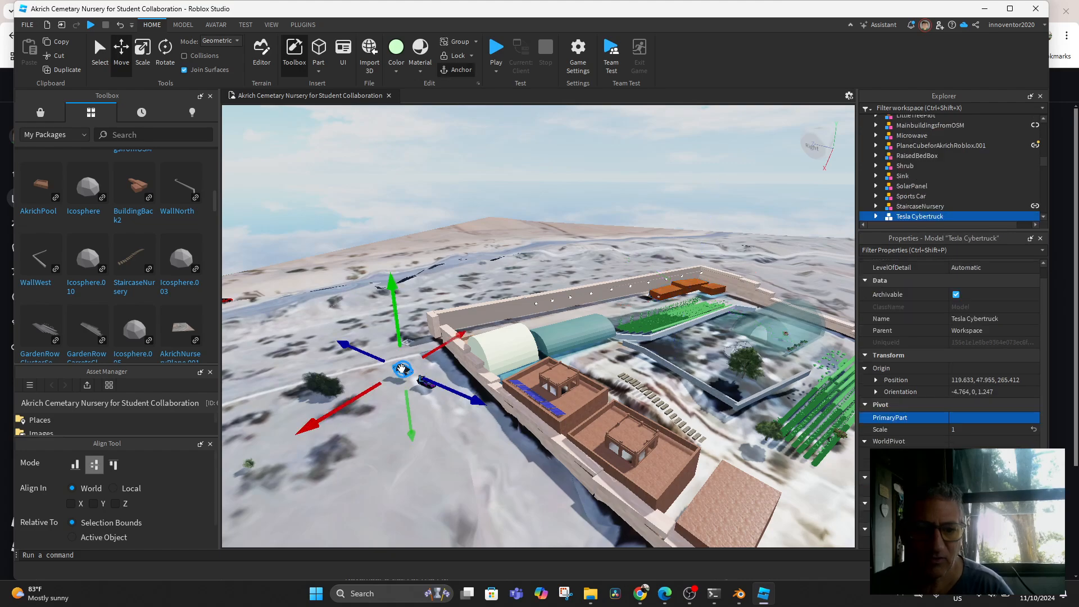
left_click(401, 369)
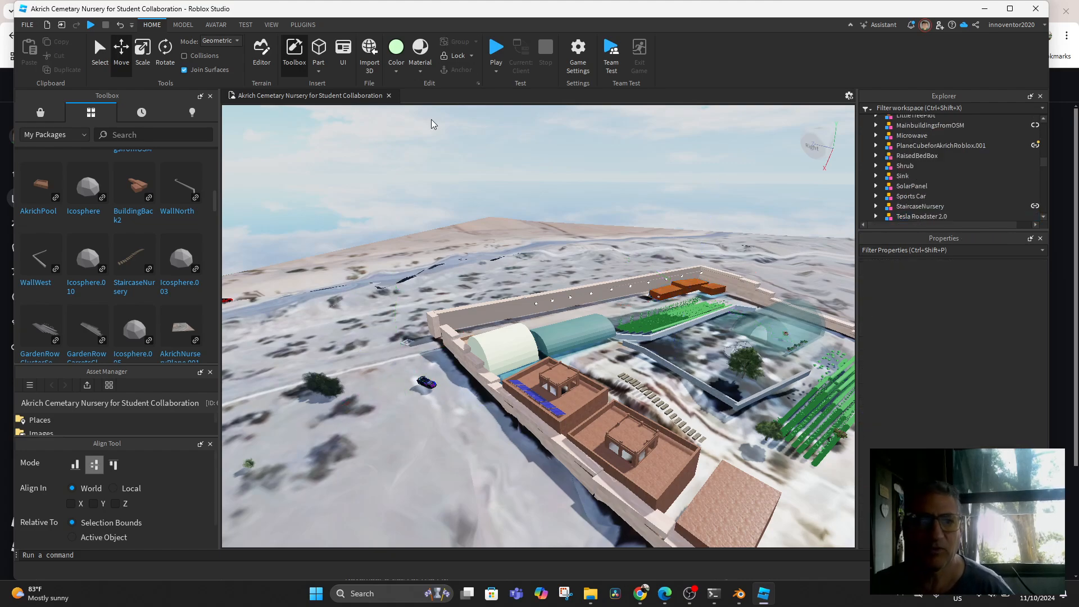
left_click(496, 50)
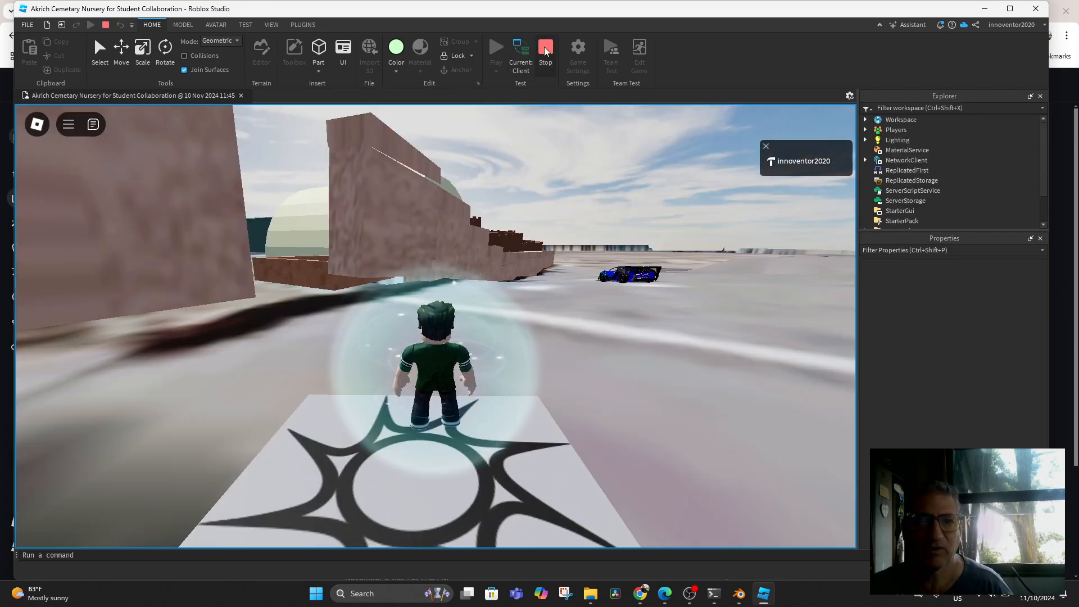
left_click(543, 49)
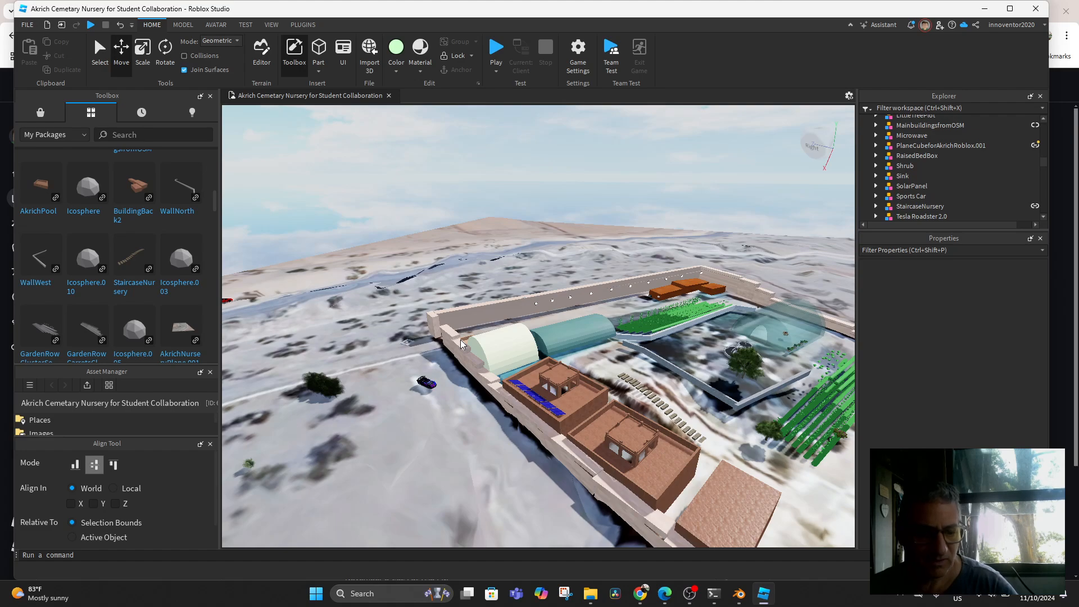
left_click(461, 339)
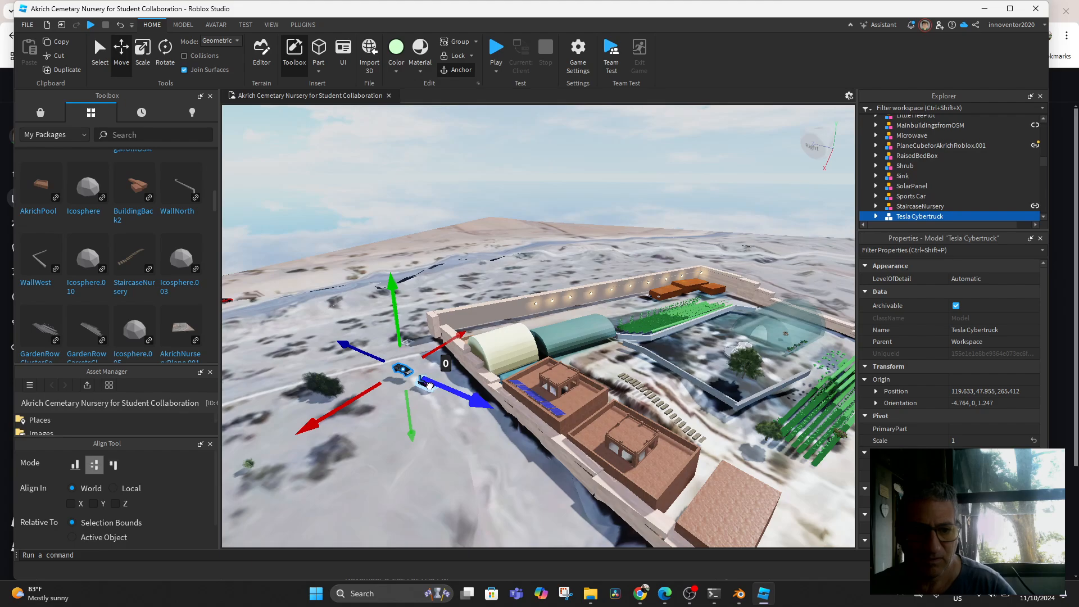
Step: Playtest the place with the Sports Car beside the Cybertruck deleted, and restore the car
scroll(423, 424, "up", 3)
scroll(423, 423, "up", 2)
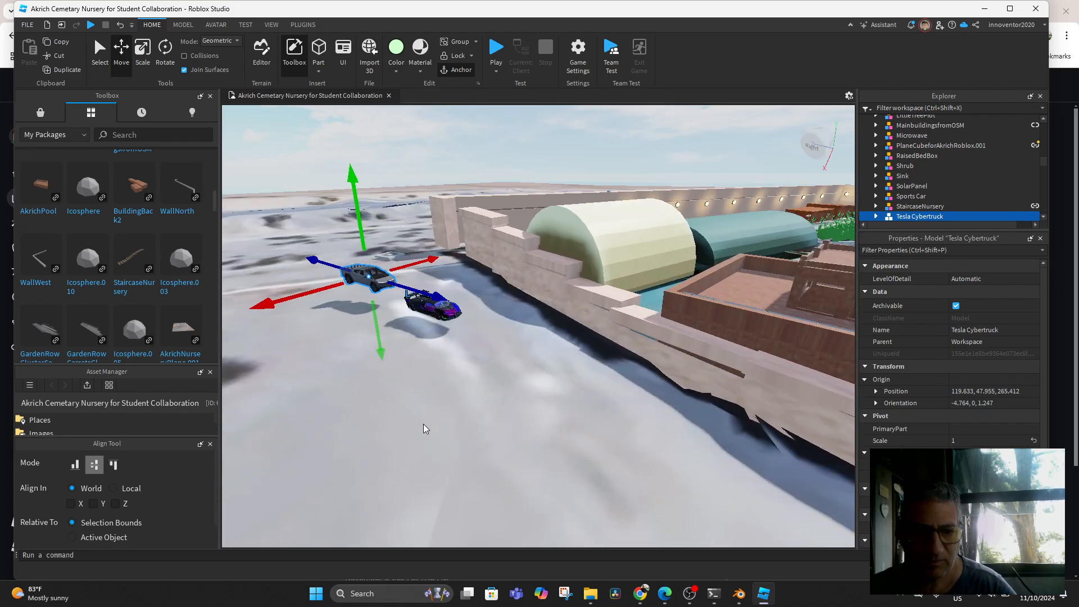
left_click(443, 318)
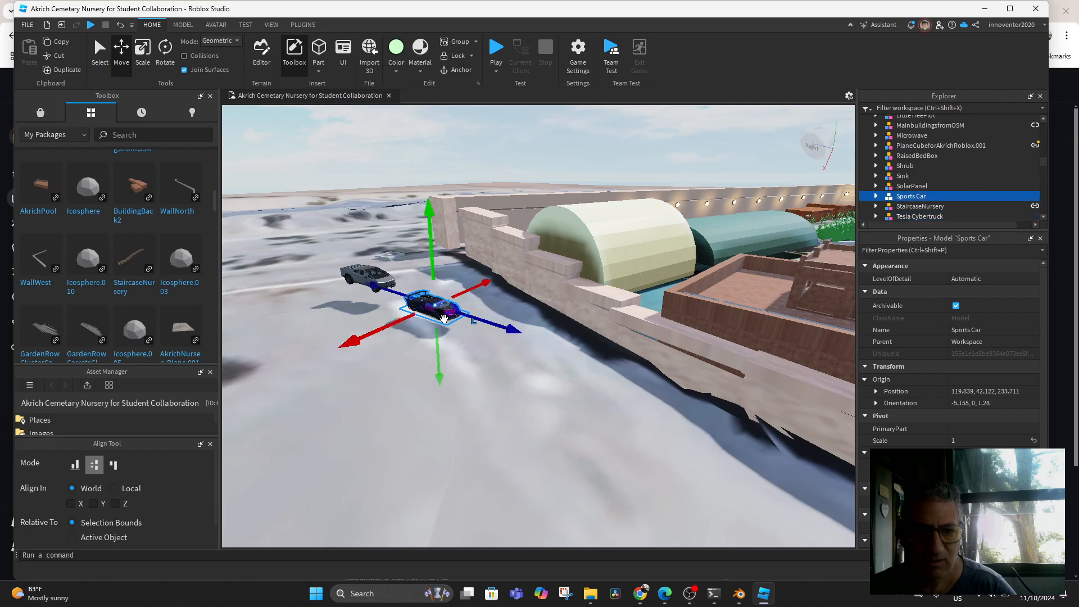
key("Delete")
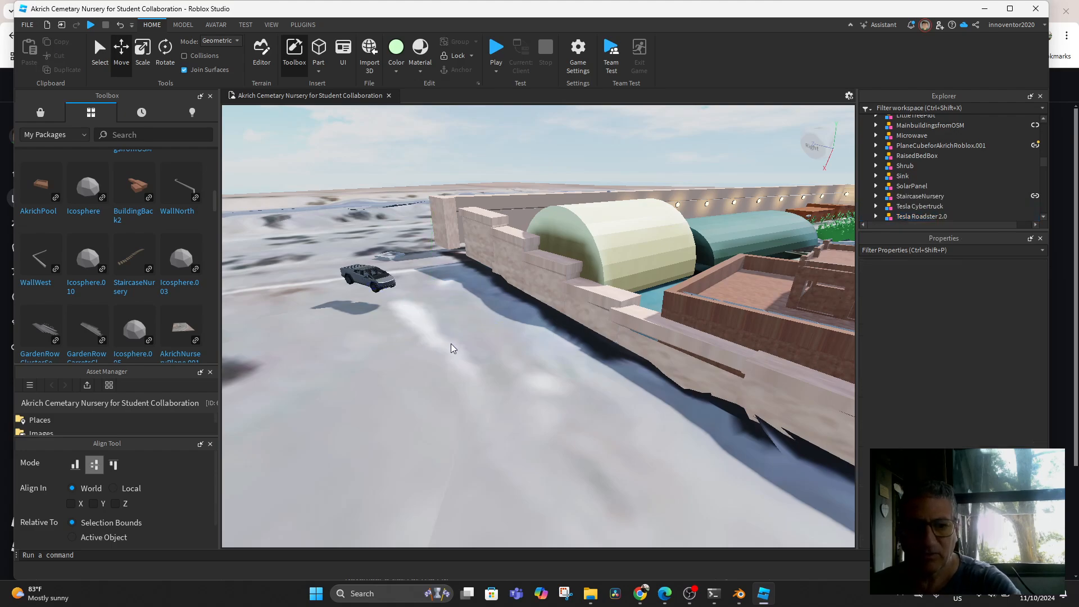
left_click(497, 49)
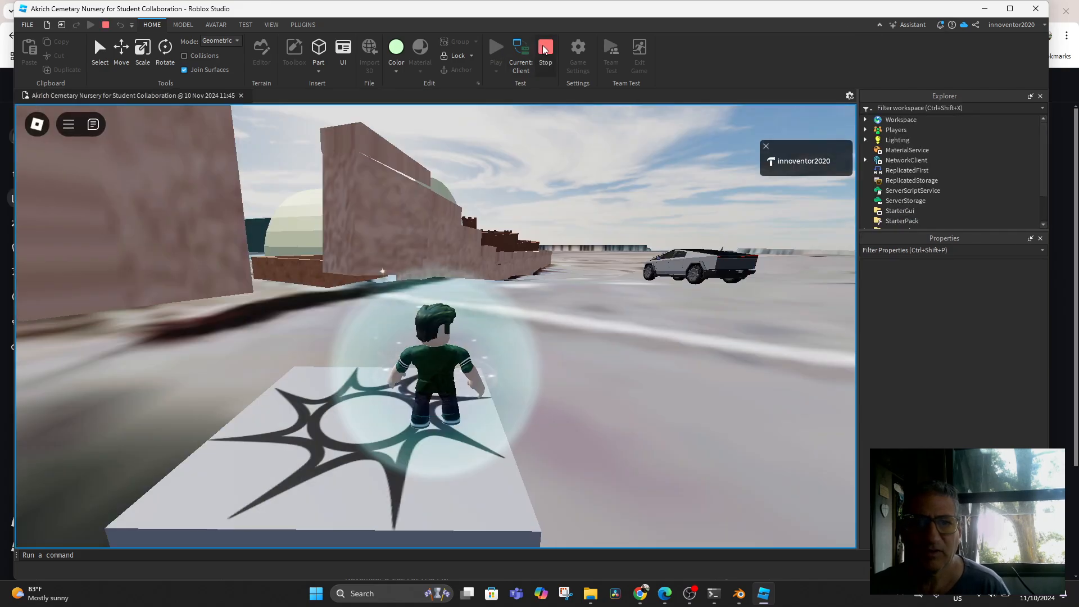
left_click(545, 49)
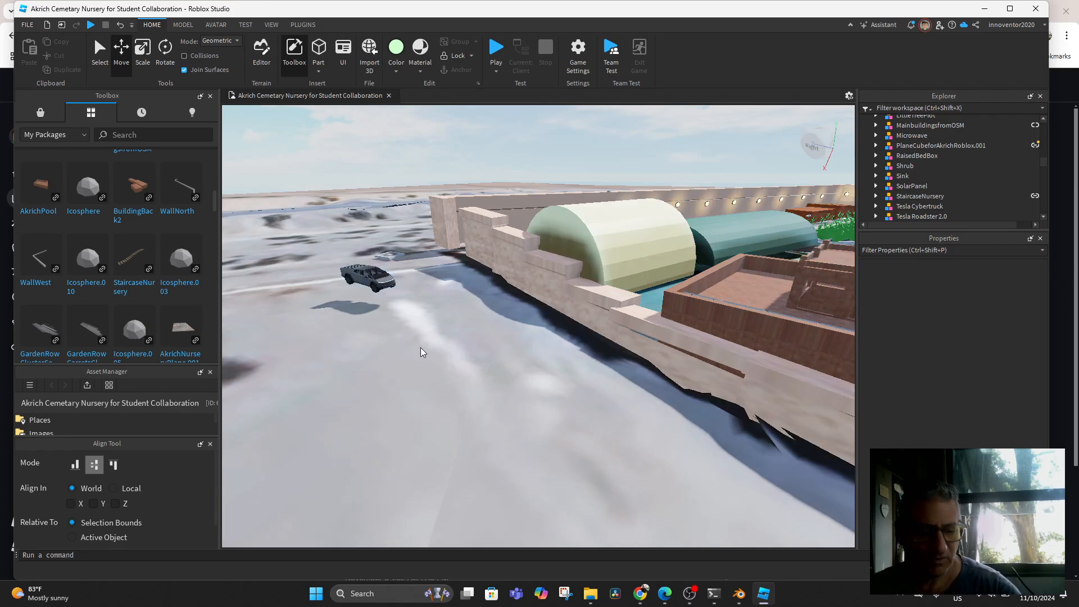
key("ctrl+z")
Step: Export the lIGHT ROUND model nearest the greenhouses on the long wall as lightround.obj into the ShapeFile Exports folder
middle_click_drag(412, 434, 351, 464)
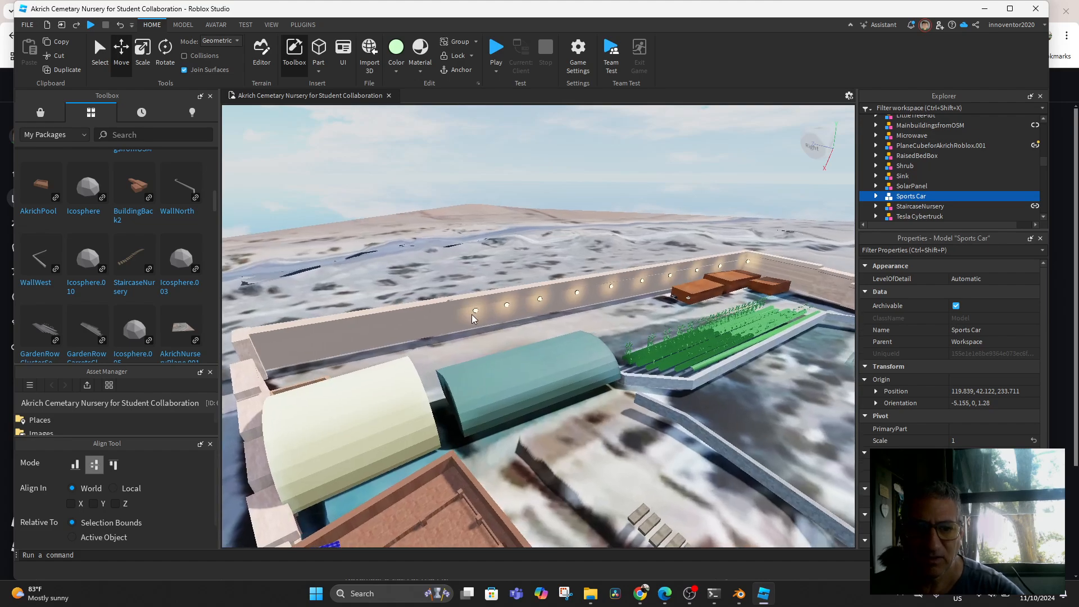
left_click(476, 310)
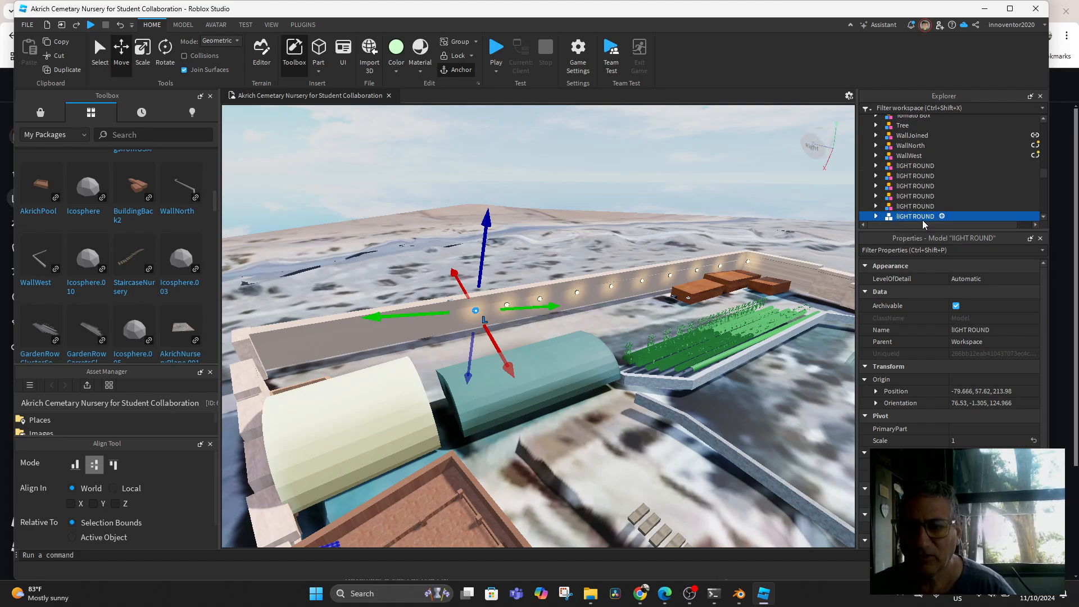
right_click(913, 217)
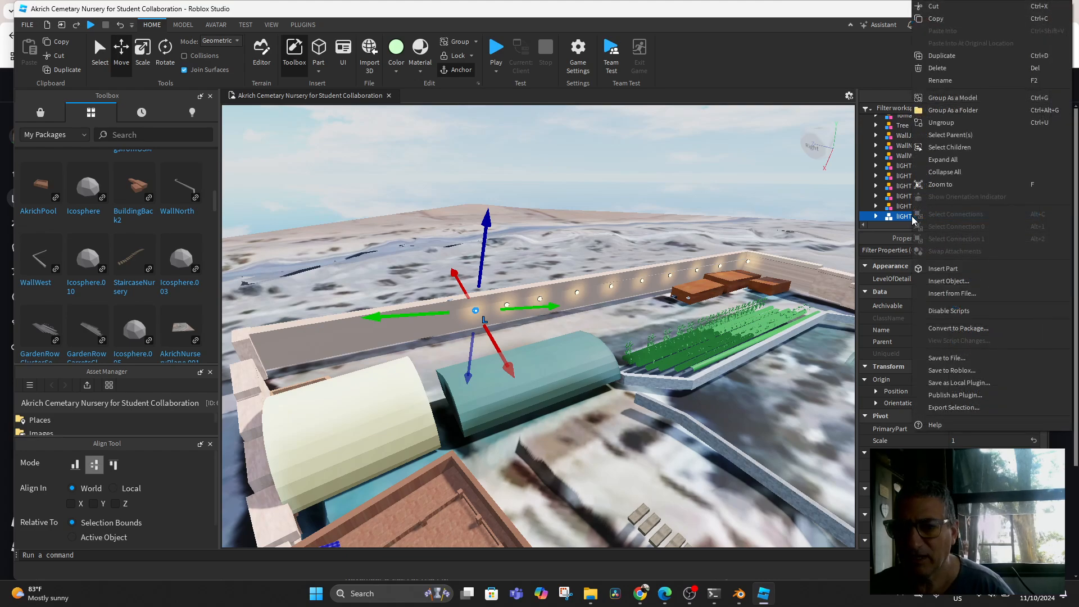
left_click(963, 408)
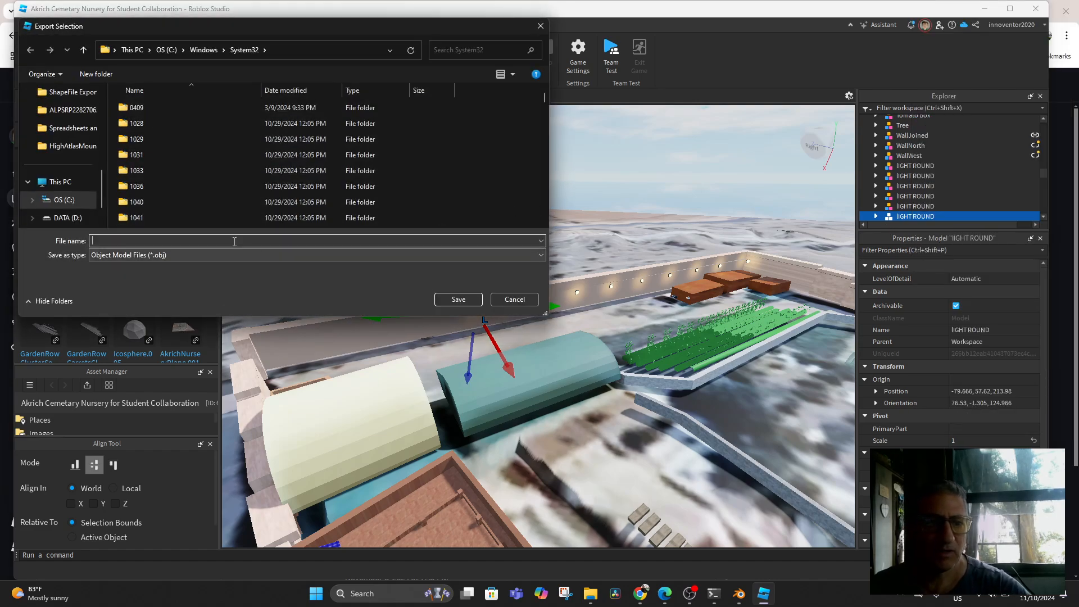
type("lightround")
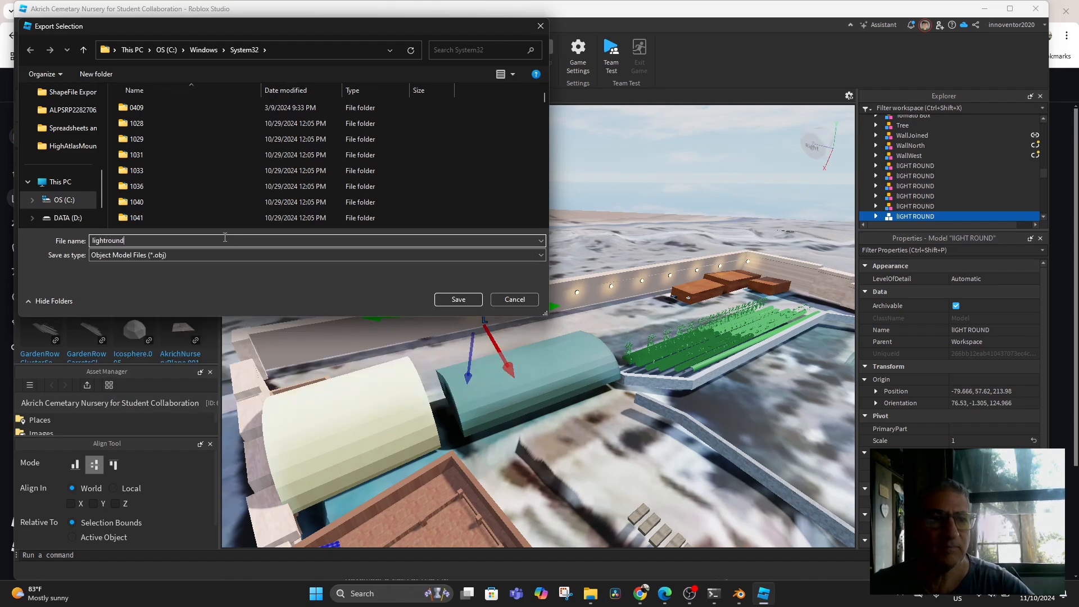
scroll(63, 164, "up", 3)
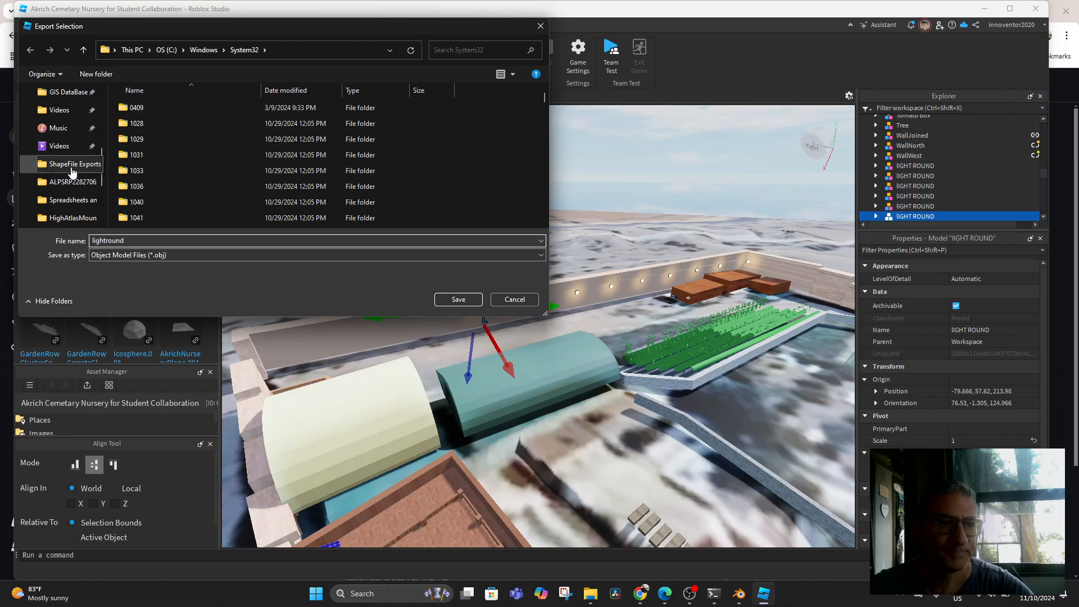
left_click(73, 171)
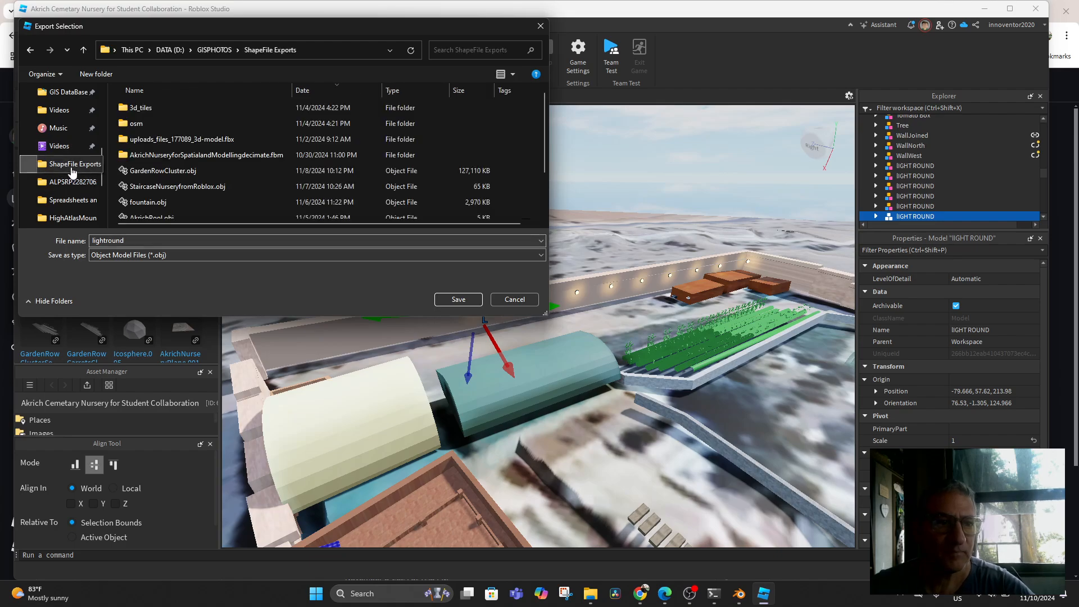
left_click(449, 299)
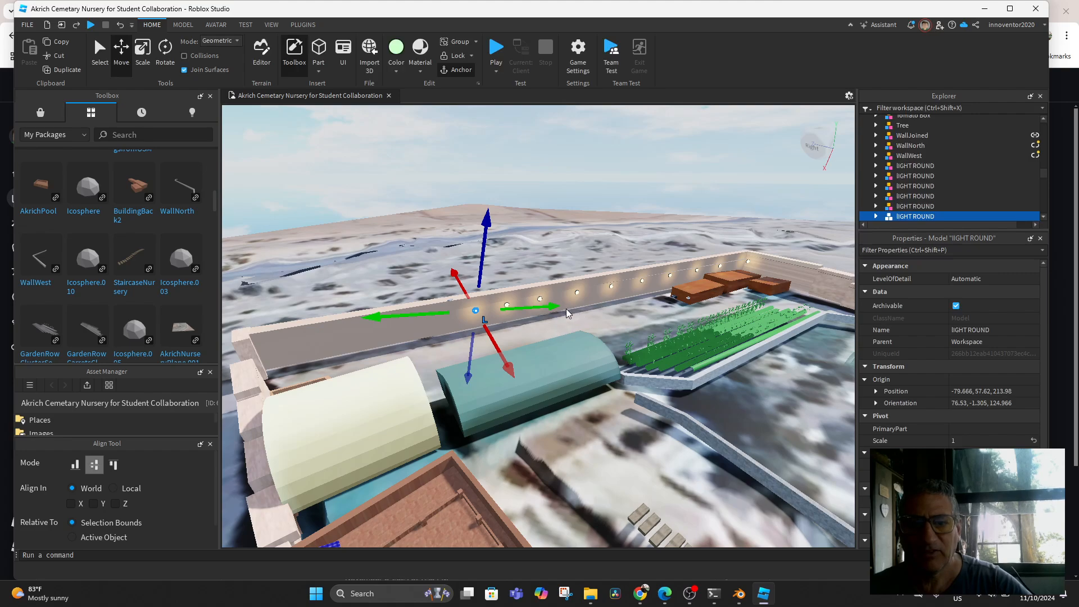
Step: Delete all the lIGHT ROUND models along the long wall and playtest the place without them
left_click(910, 166)
scroll(901, 174, "down", 1)
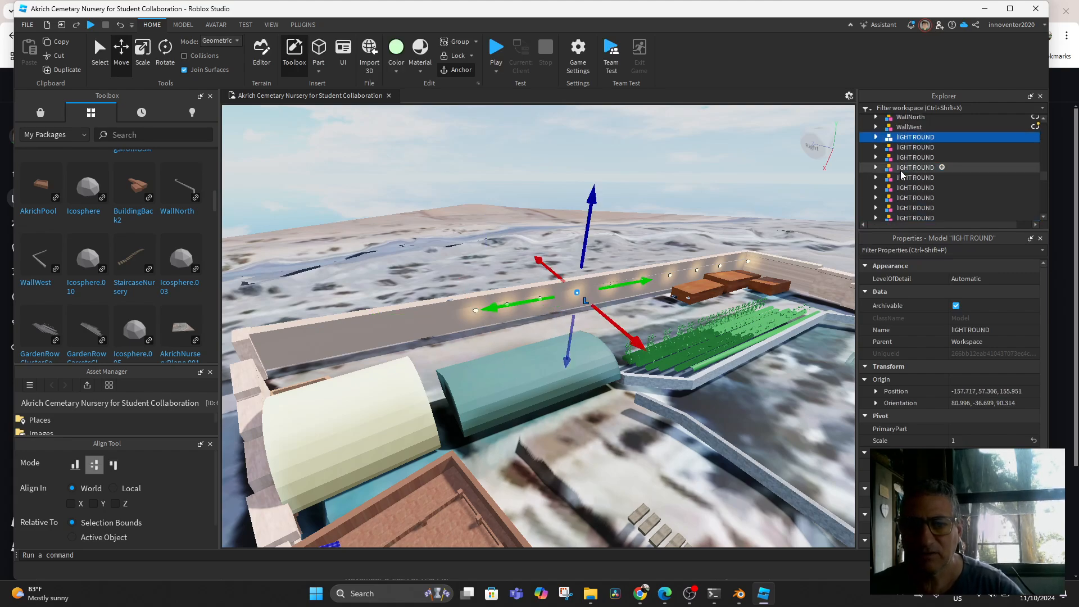
scroll(901, 174, "down", 3)
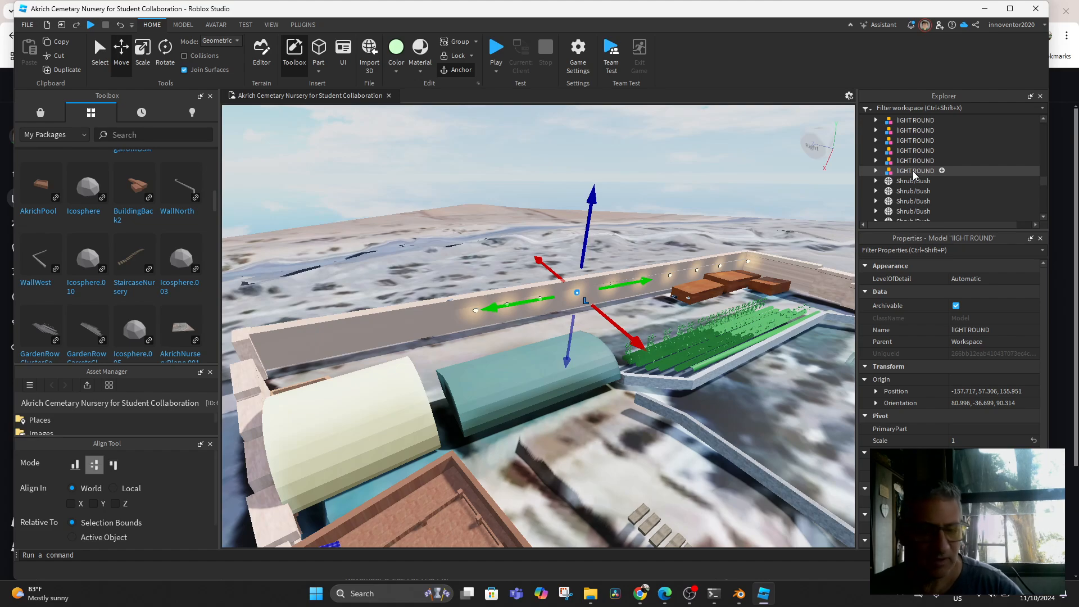
left_click(914, 170, "shift")
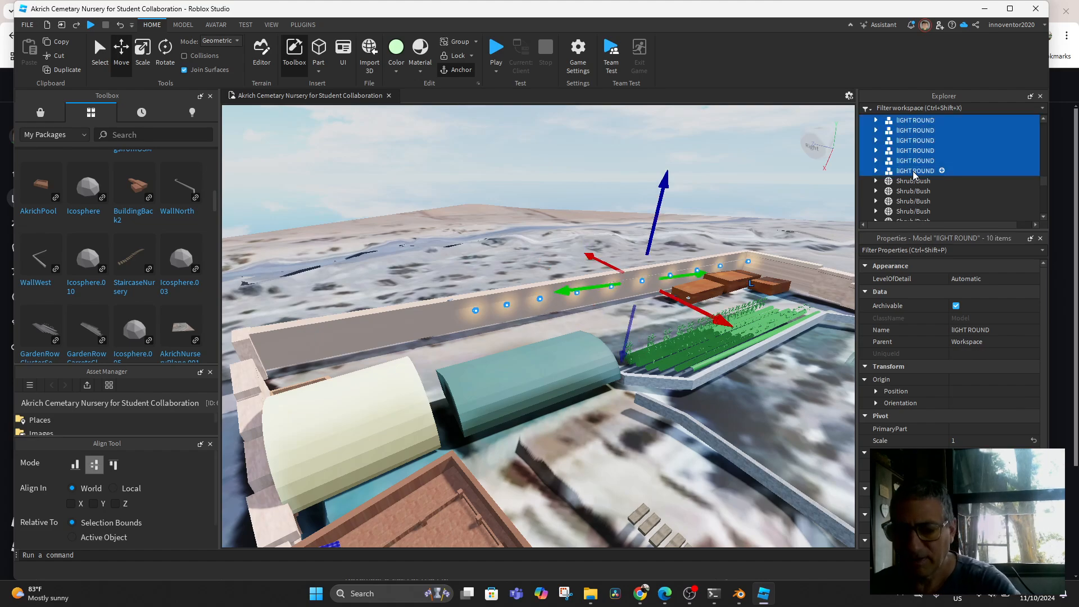
key("Delete")
scroll(716, 297, "down", 2)
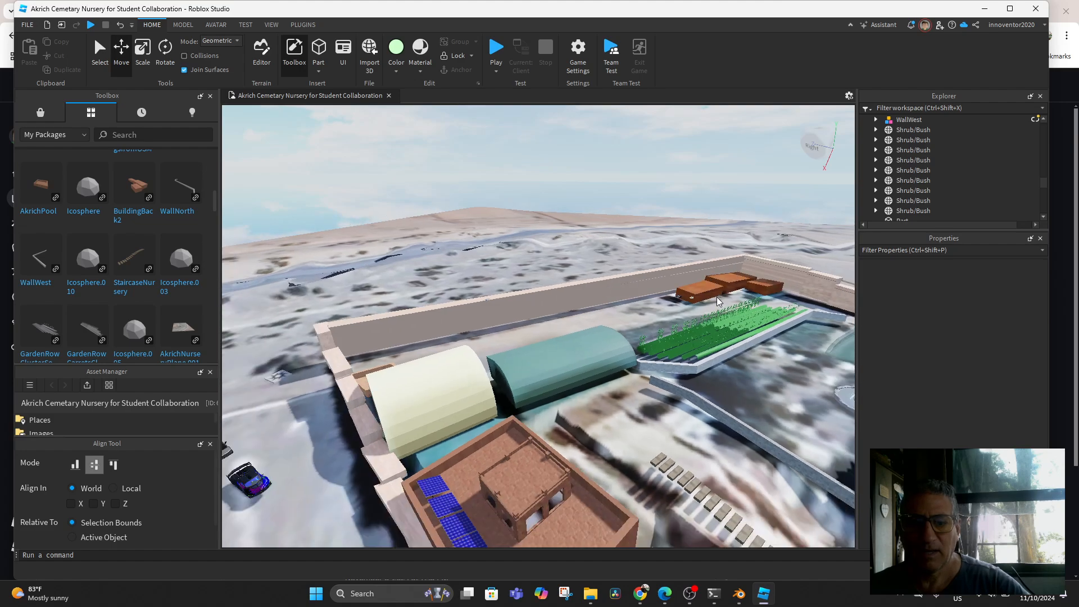
left_click(494, 49)
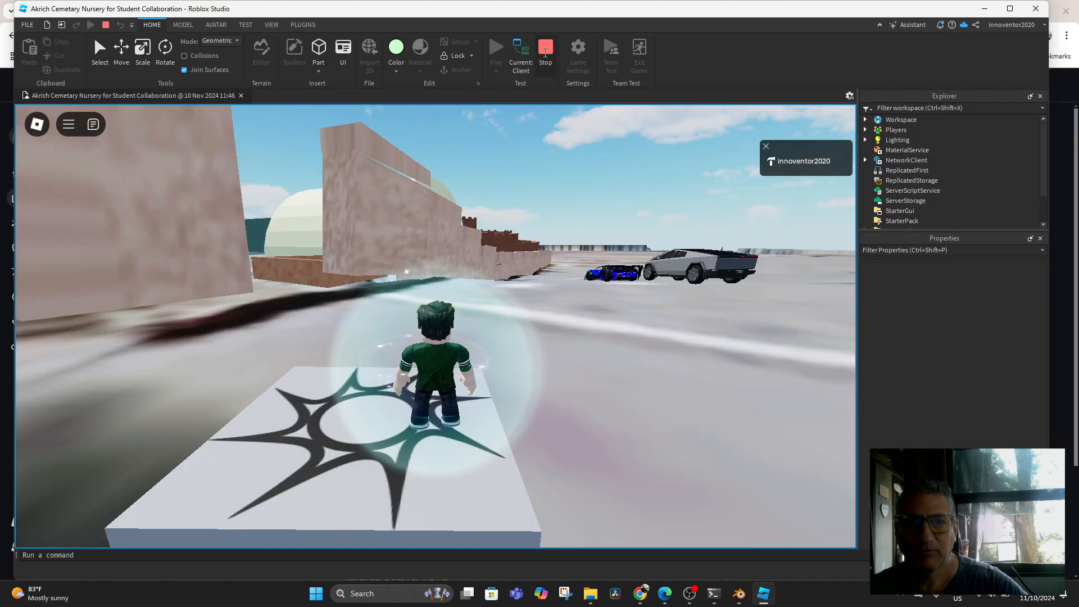
left_click(545, 49)
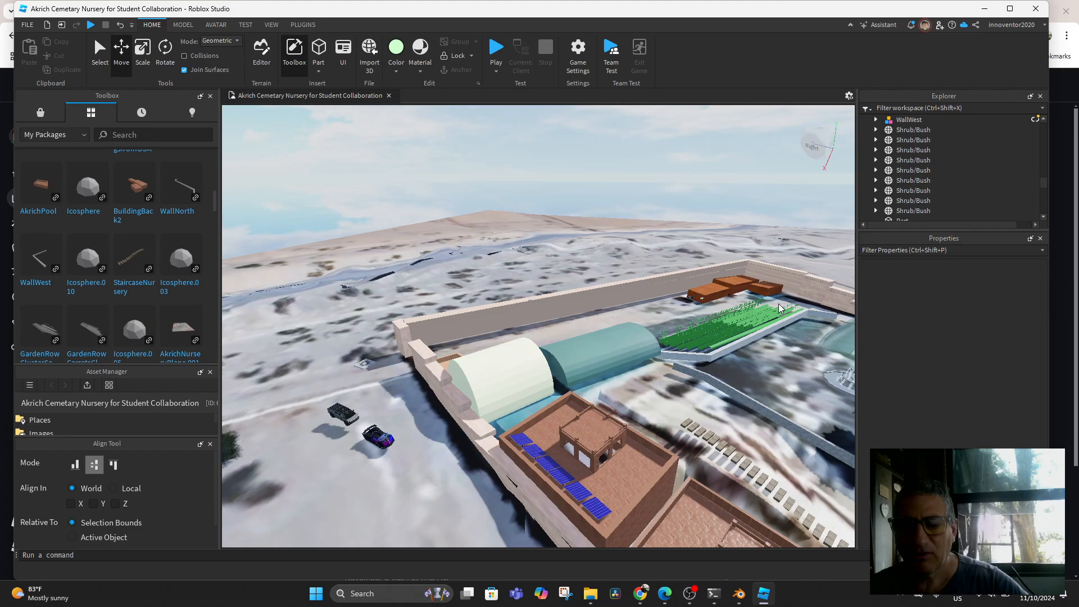
Step: Switch to Blender and import lightround.obj from the ShapeFile Exports folder as a Wavefront OBJ
left_click(740, 598)
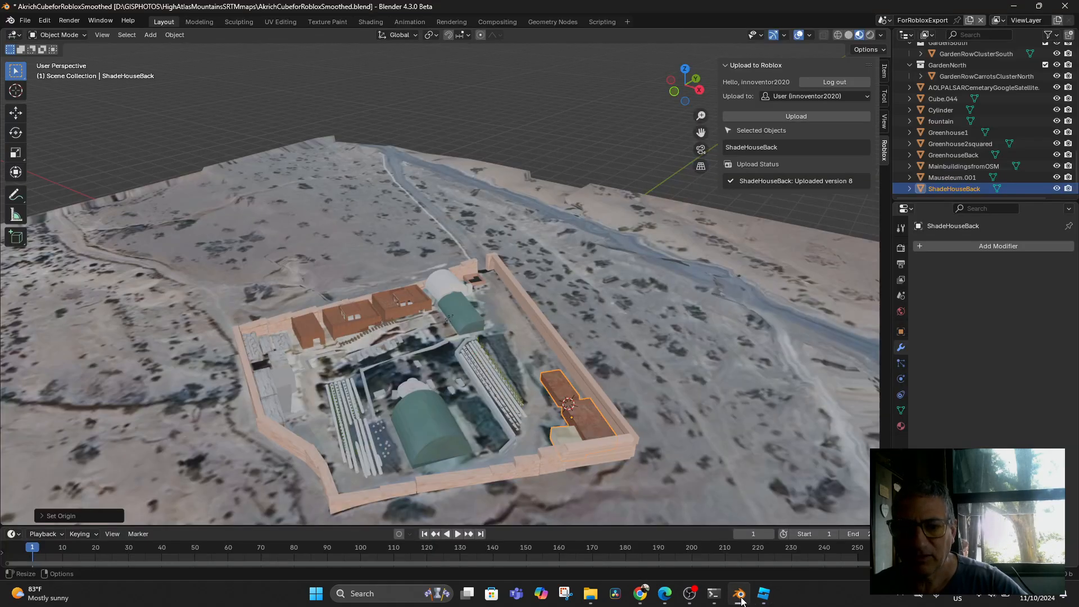
middle_click_drag(616, 367, 454, 299)
scroll(630, 359, "up", 3)
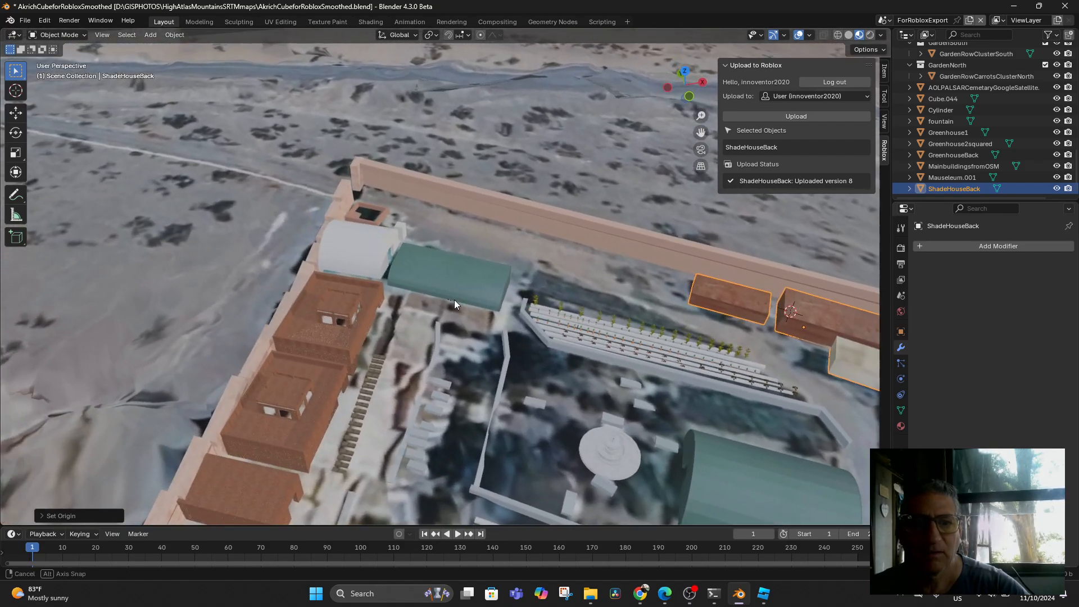
left_click(448, 197)
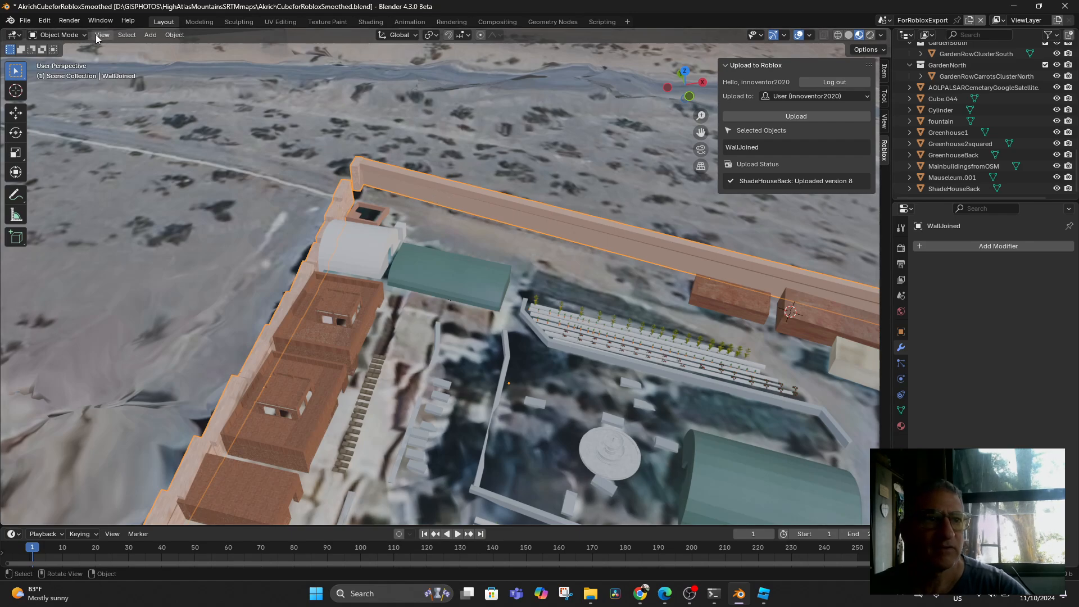
left_click(25, 20)
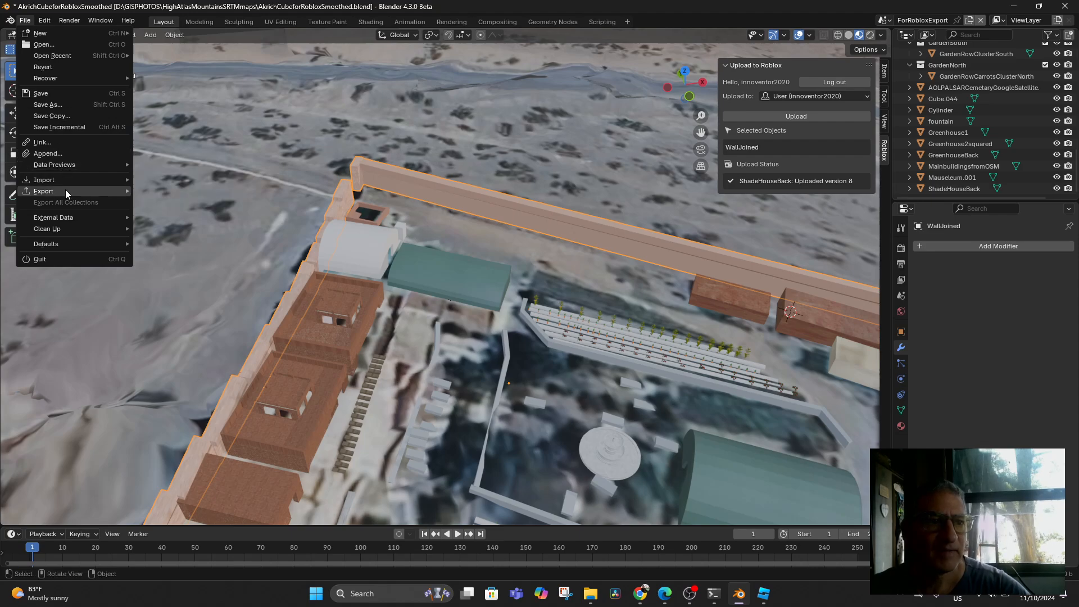
mouse_move(66, 179)
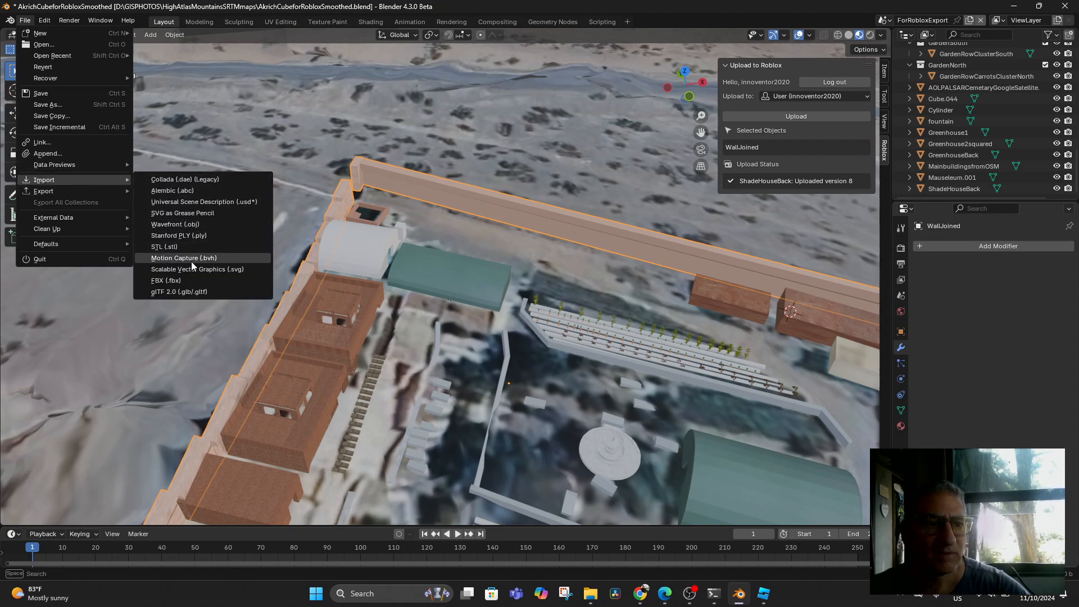
left_click(194, 224)
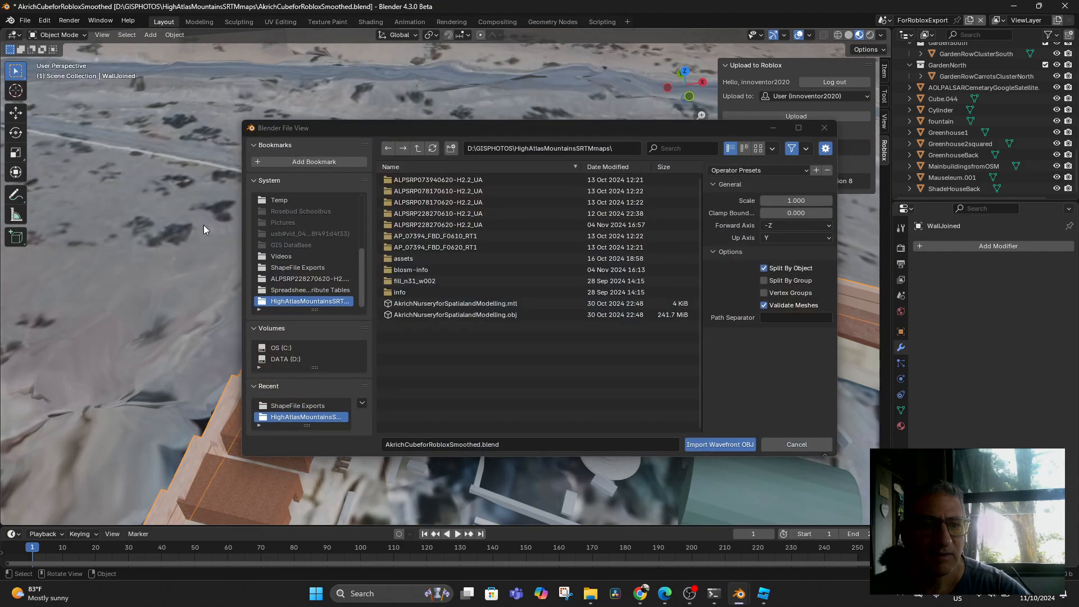
left_click(296, 268)
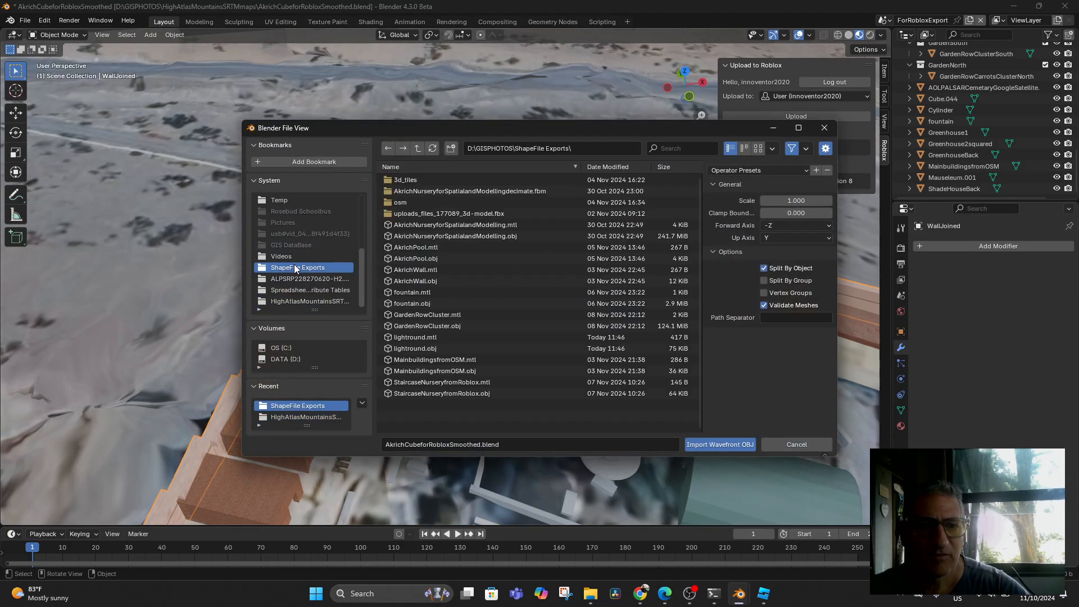
left_click(419, 348)
left_click(725, 445)
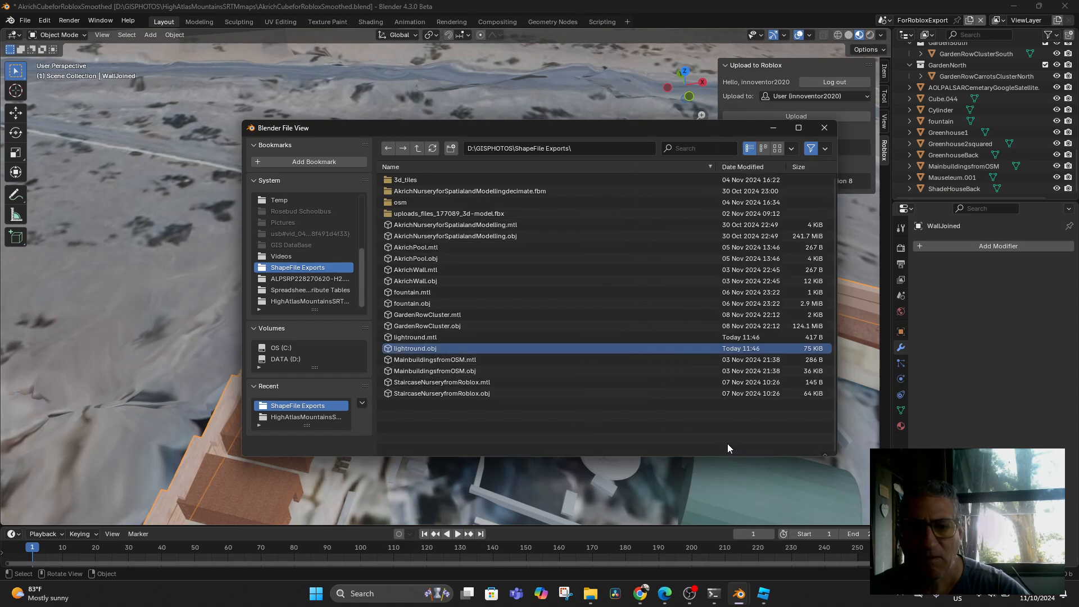
Step: Raise the imported lightround model along the Z axis
key("KP_Decimal")
scroll(548, 298, "up", 4)
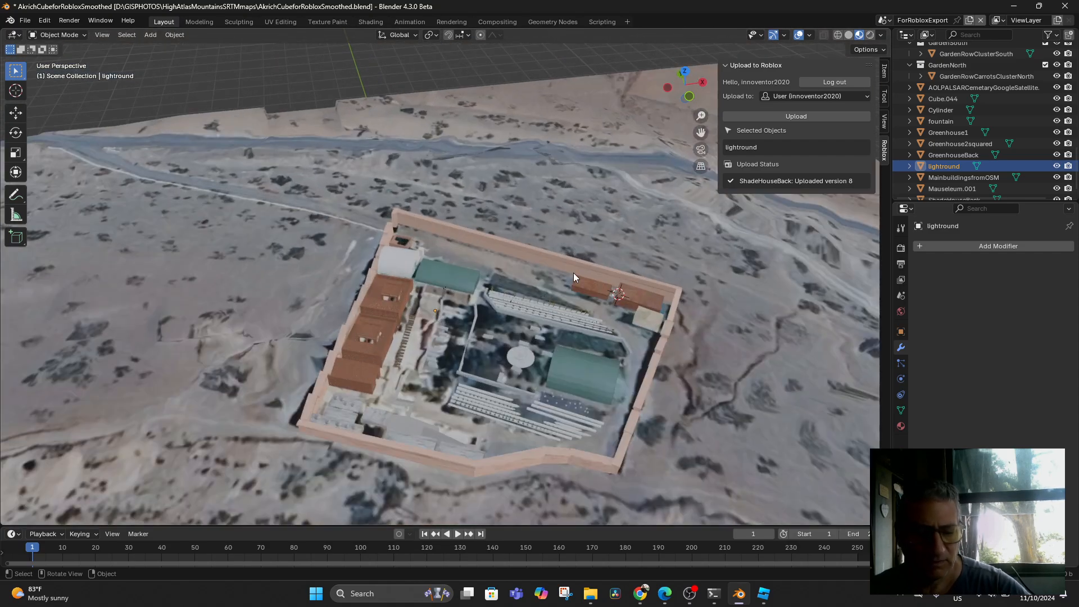
key("g")
key("z")
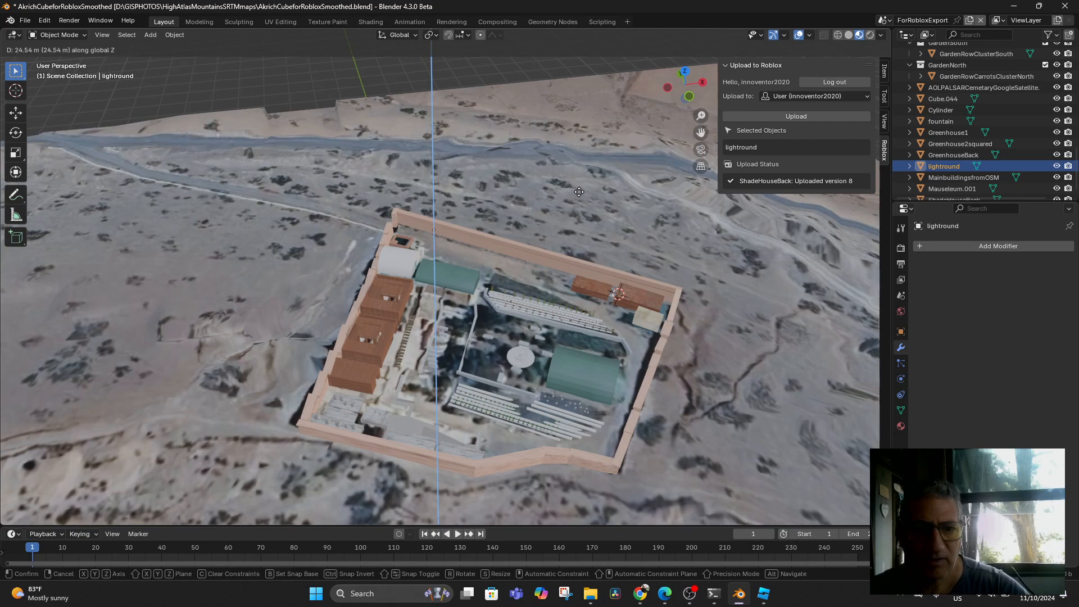
left_click(579, 192)
scroll(551, 224, "up", 3)
scroll(548, 227, "down", 3)
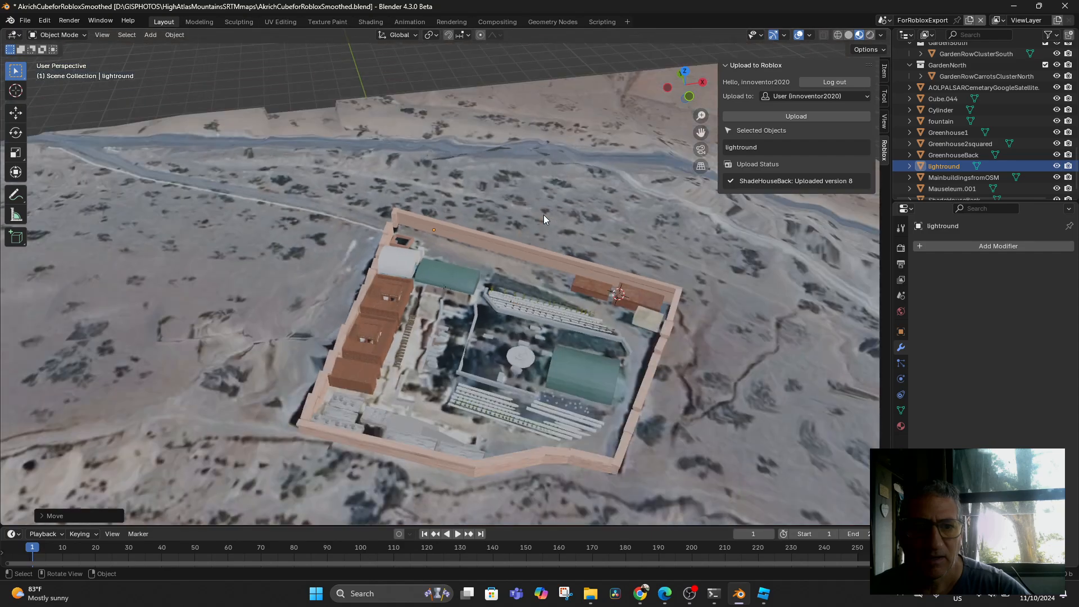
Step: Frame the lightround model and set its origin to its geometry
key("KP_Decimal")
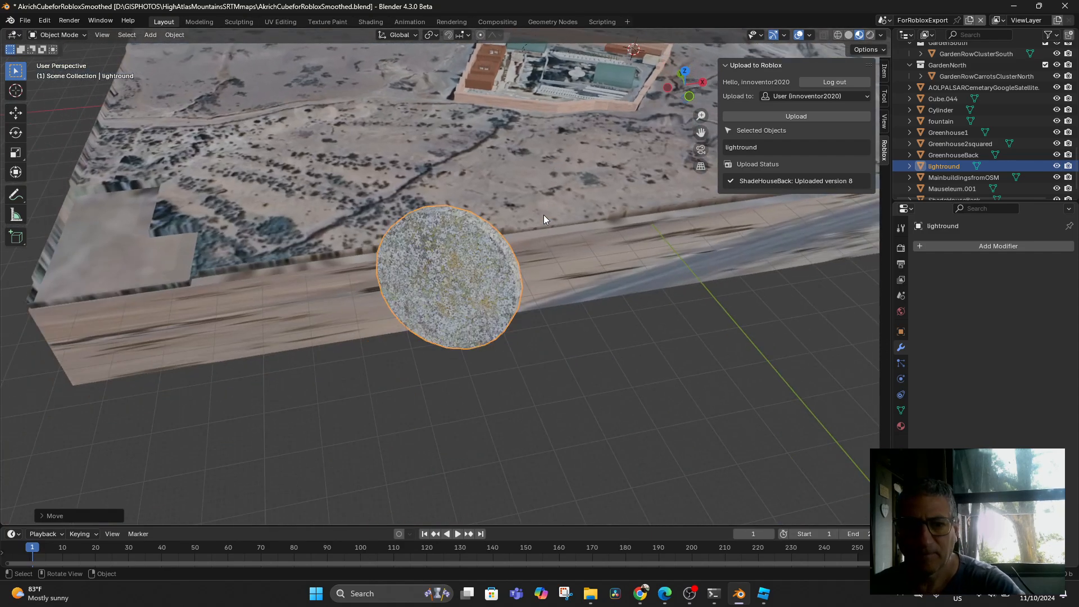
scroll(511, 262, "down", 2)
middle_click_drag(468, 287, 428, 267)
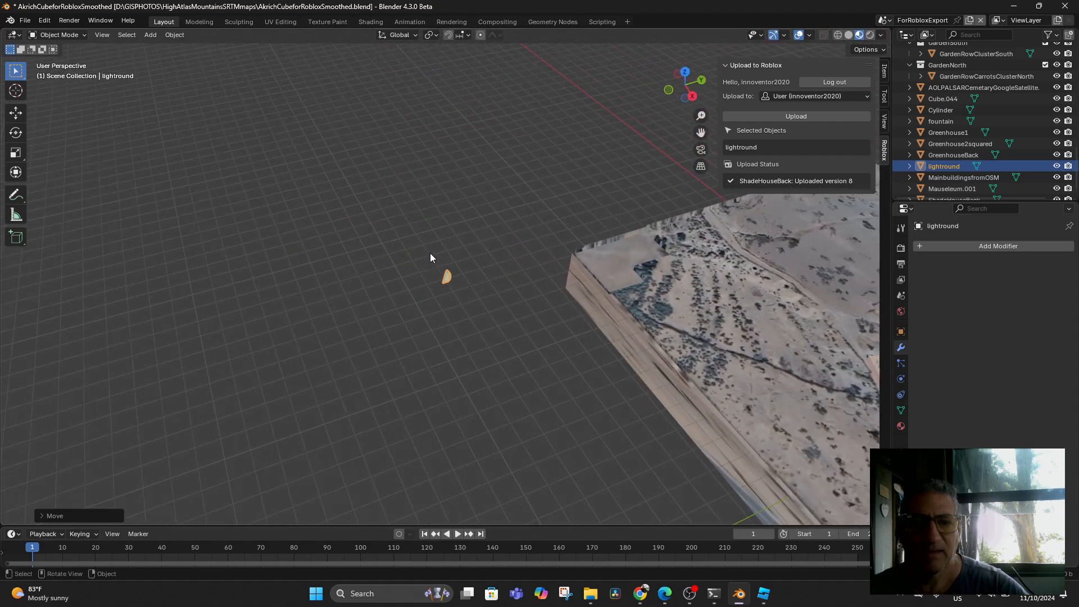
left_click(170, 35)
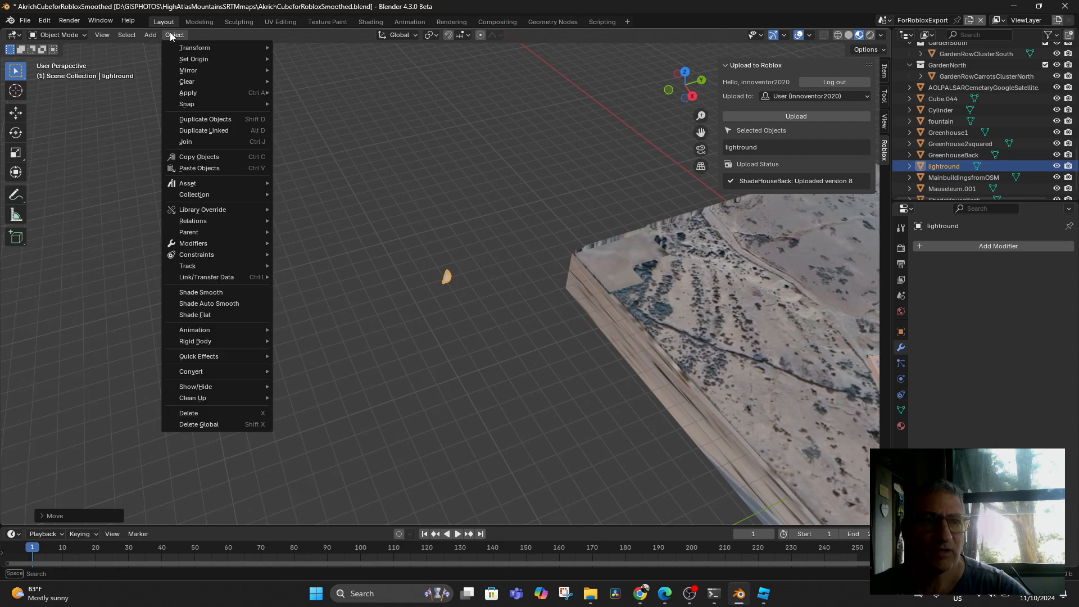
mouse_move(187, 58)
left_click(310, 70)
middle_click_drag(528, 241, 463, 297)
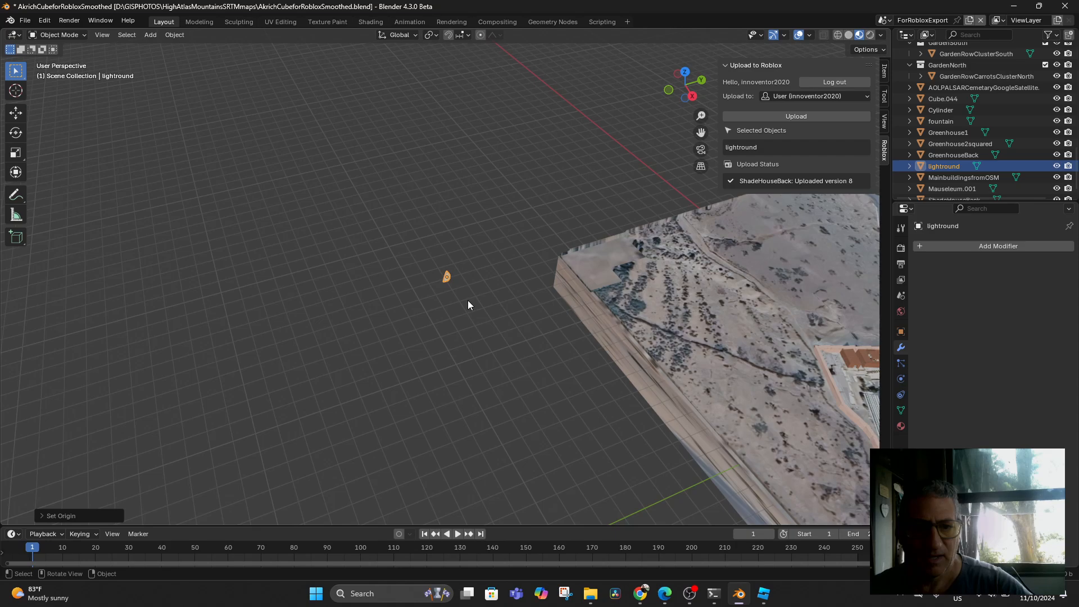
Step: Rotate the lightround model freehand from two viewing angles and deselect it
key("r")
left_click(415, 283)
middle_click_drag(415, 283, 517, 292)
key("r")
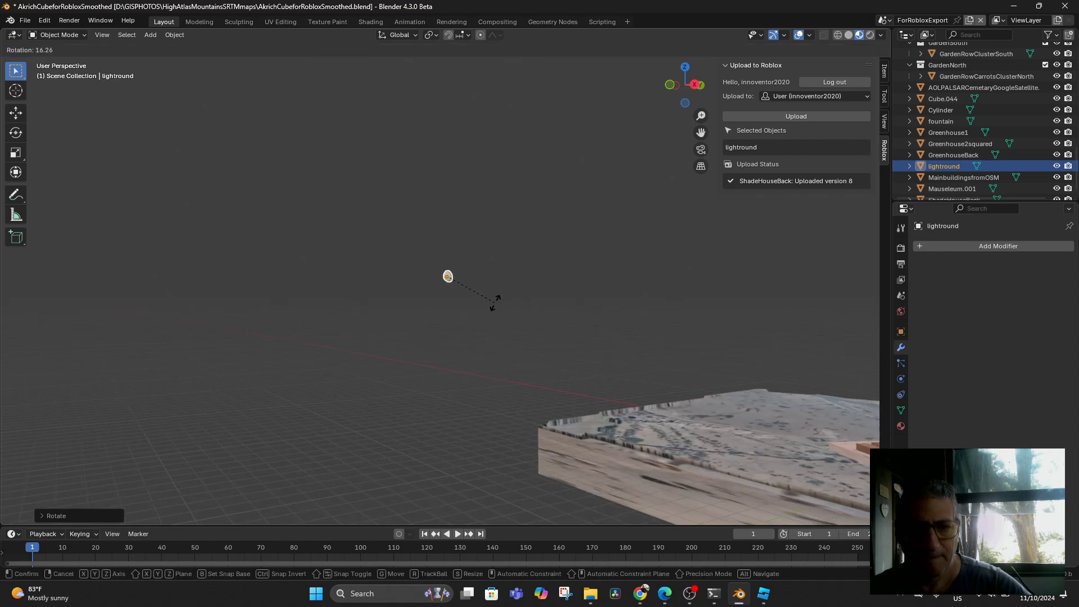
left_click(495, 307)
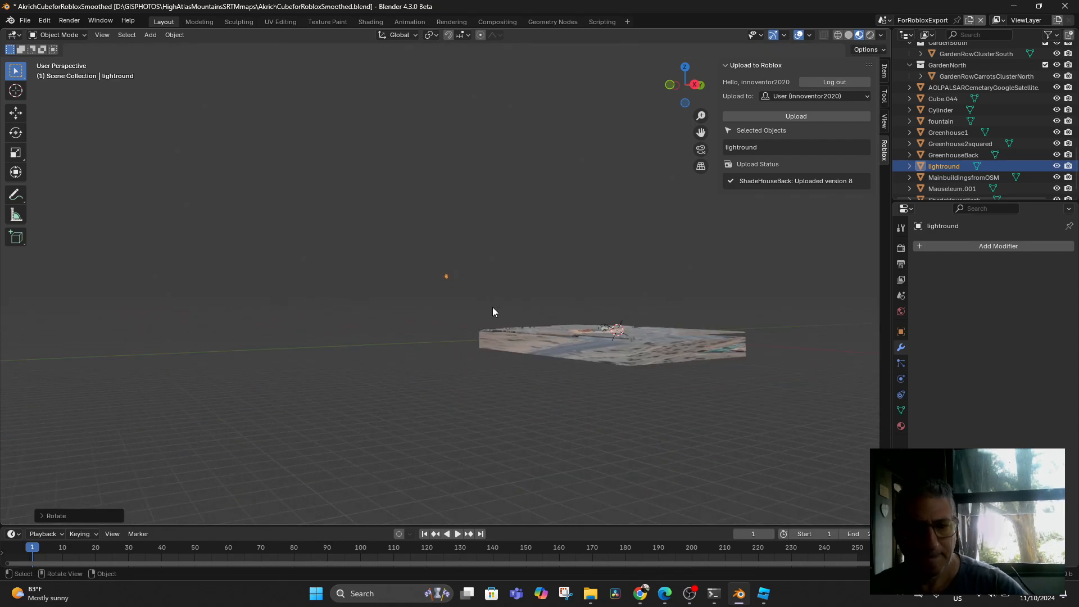
left_click(497, 307)
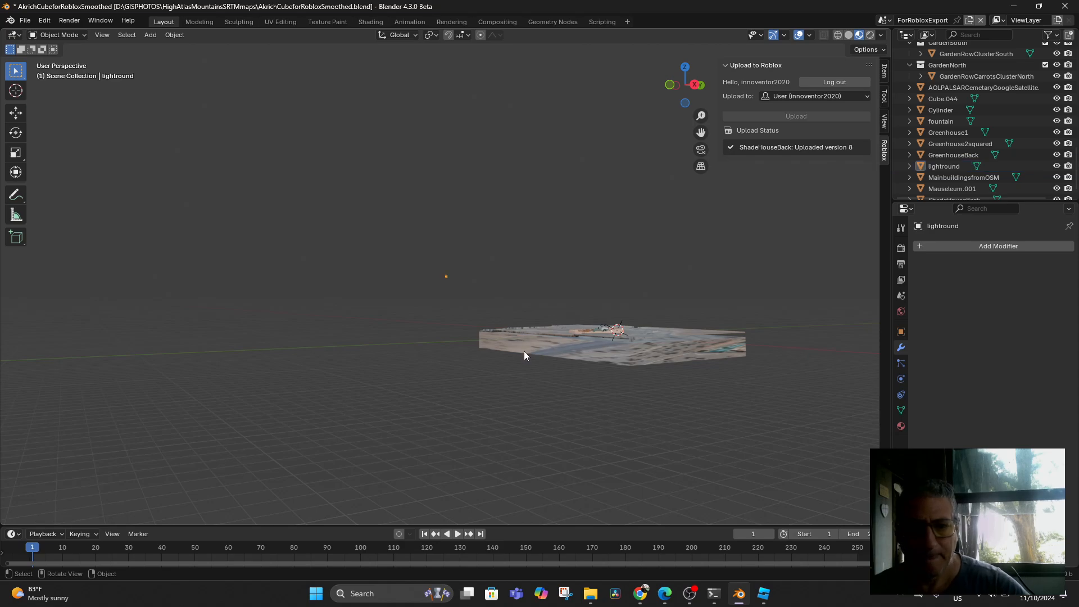
Step: Select the lightround model out beside the terrain and move it across to the walled nursery compound
middle_click_drag(523, 352, 464, 397)
scroll(444, 372, "up", 3)
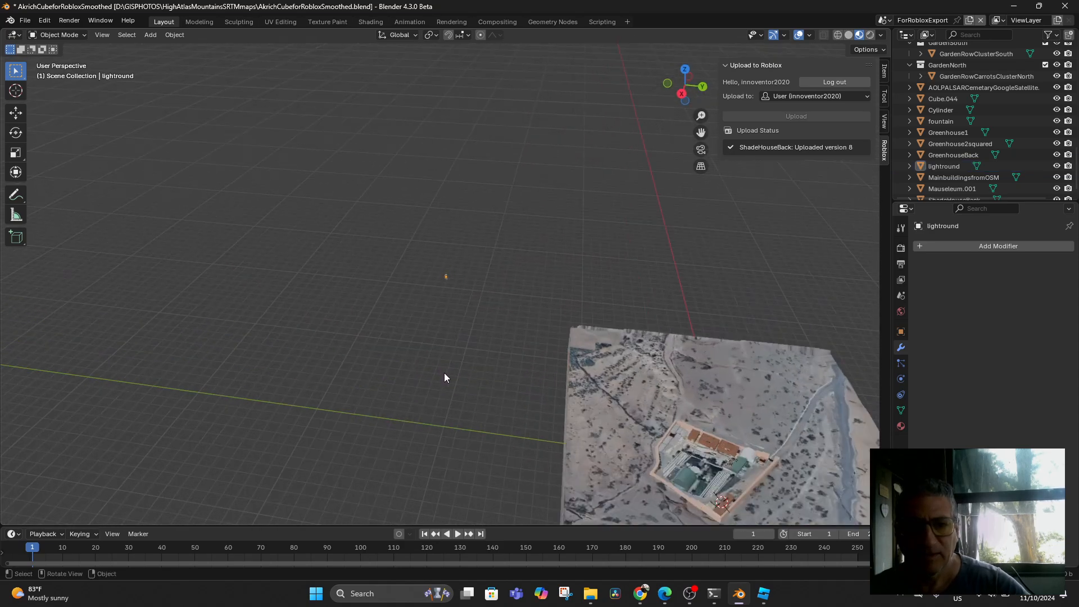
scroll(444, 373, "down", 1)
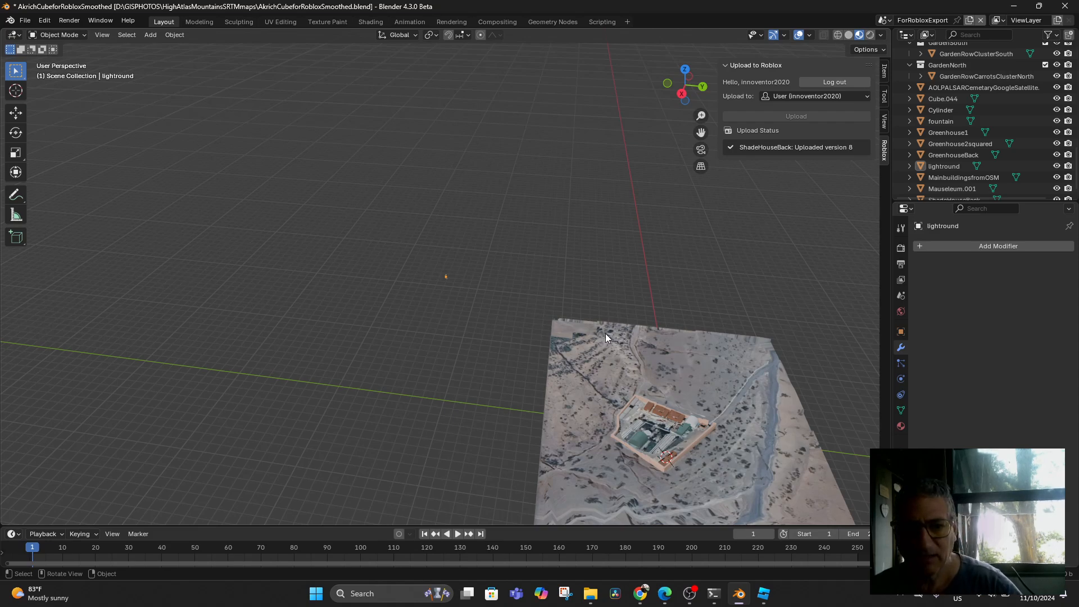
left_click_drag(421, 247, 461, 294)
key("g")
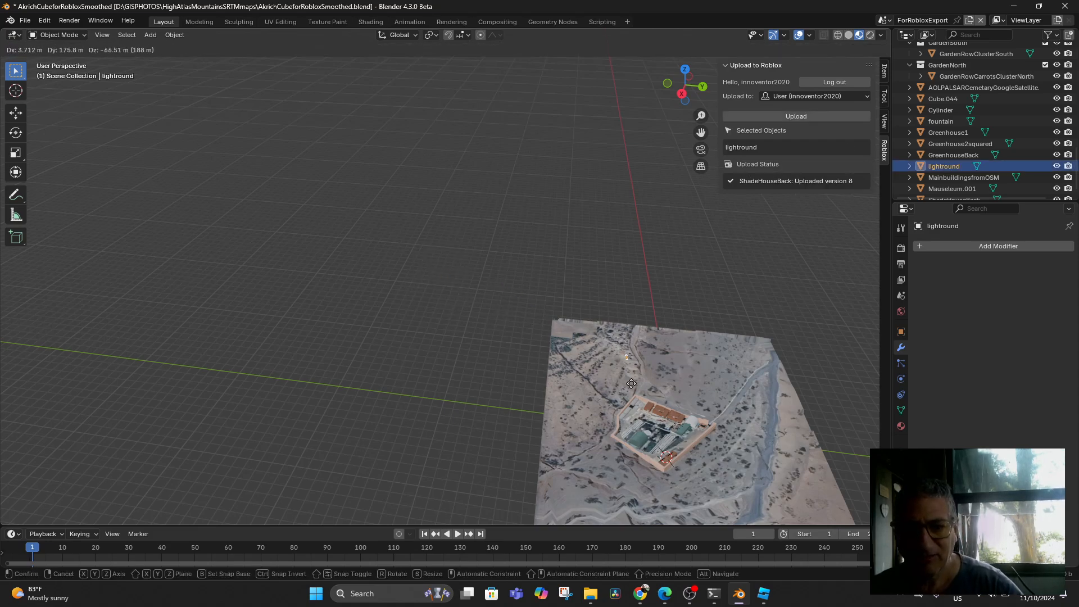
left_click(703, 456)
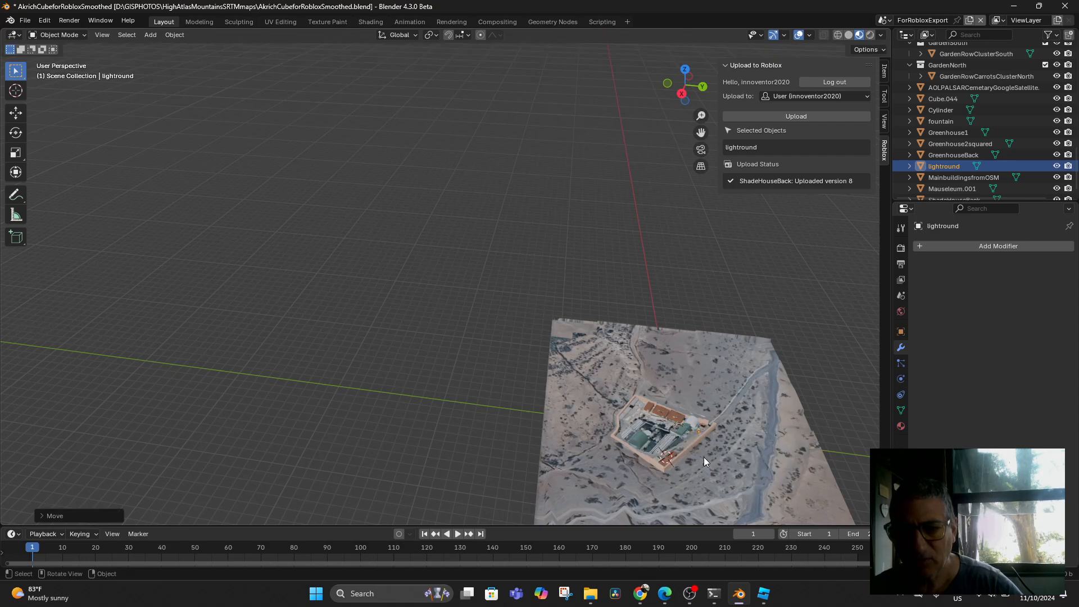
Step: Raise the lightround model along the Z axis above the terrain and move it freely closer to the compound
middle_click_drag(685, 455, 717, 415)
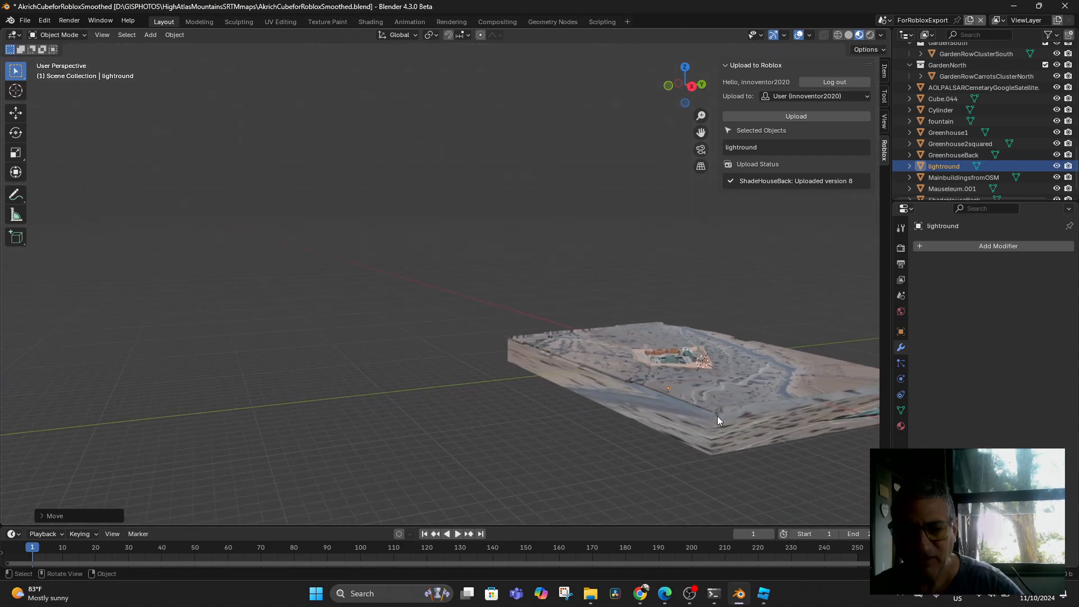
key("g")
key("z")
left_click(736, 367)
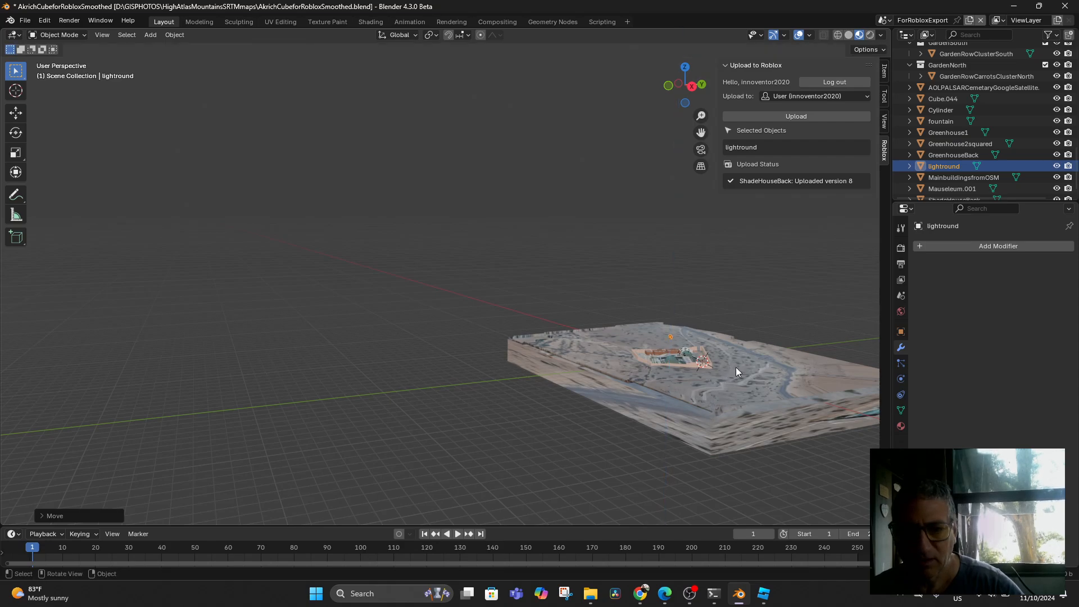
key("g")
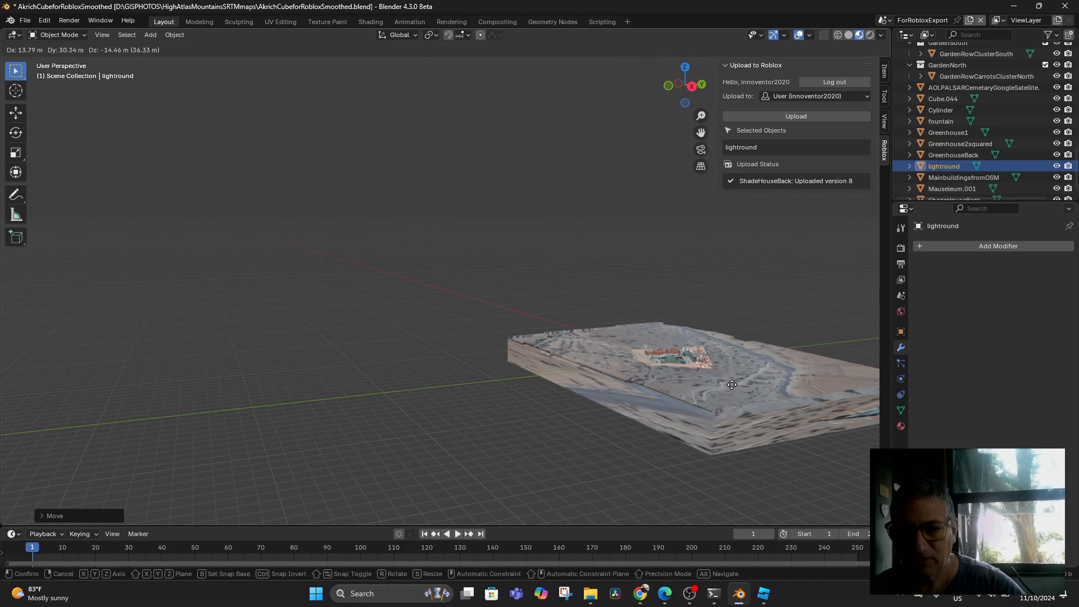
left_click(733, 383)
Step: Select the PlaneCubeforAkrichRoblox.001 terrain, shift it slightly freehand and deselect it
left_click(733, 387)
key("KP_Decimal")
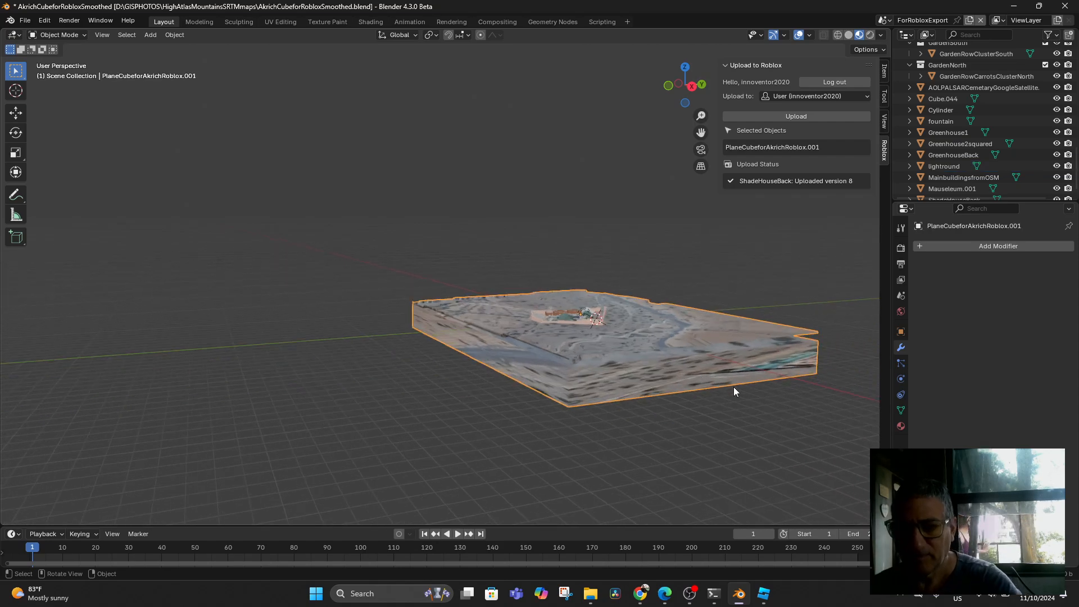
middle_click_drag(652, 373, 555, 424)
scroll(555, 418, "up", 6)
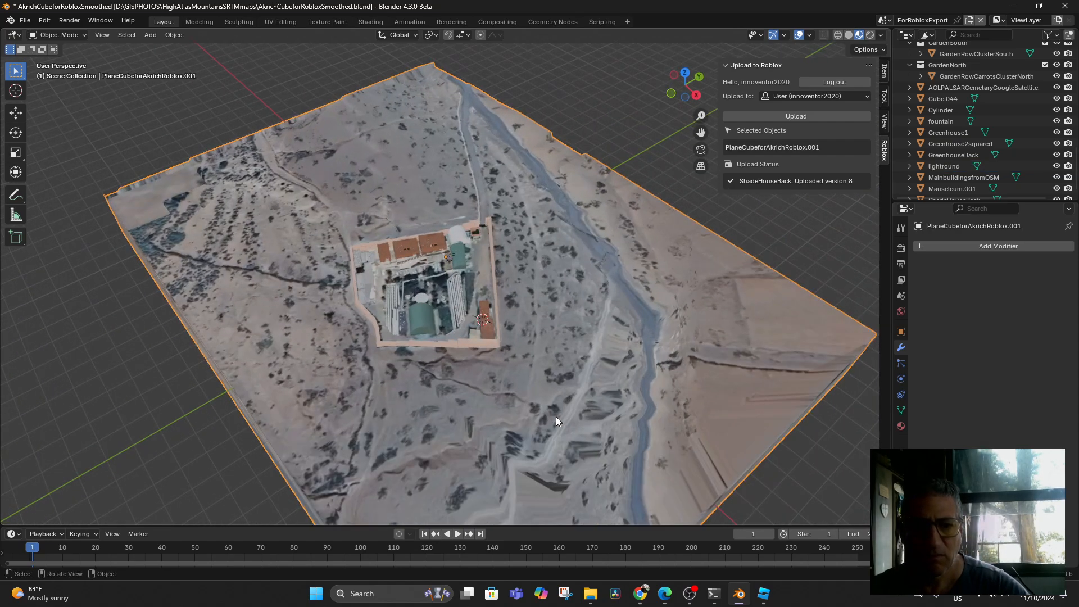
scroll(538, 382, "up", 3)
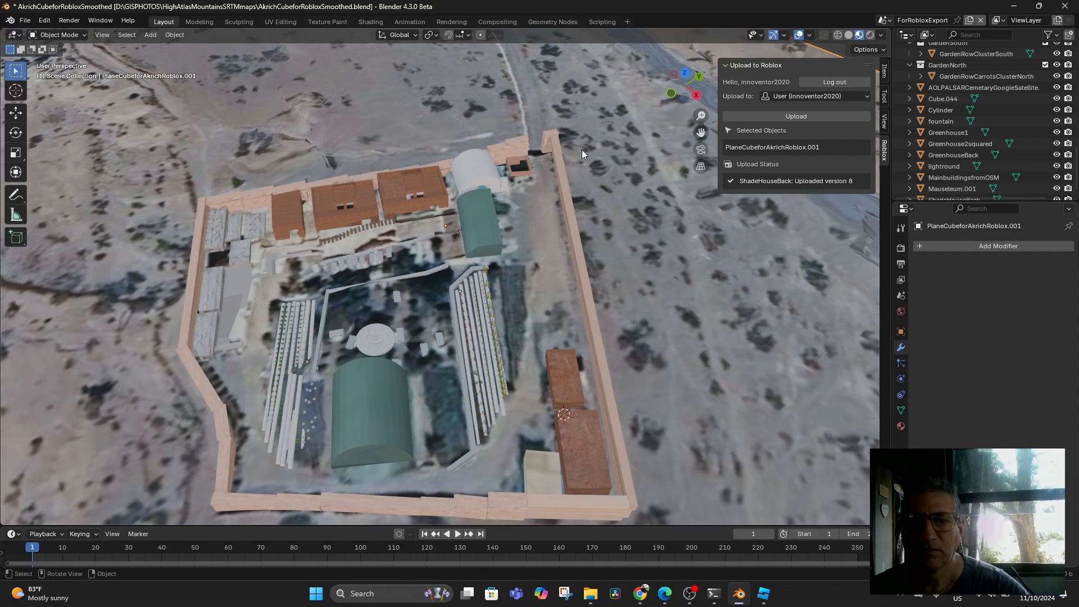
scroll(537, 199, "down", 3)
middle_click_drag(507, 283, 578, 254)
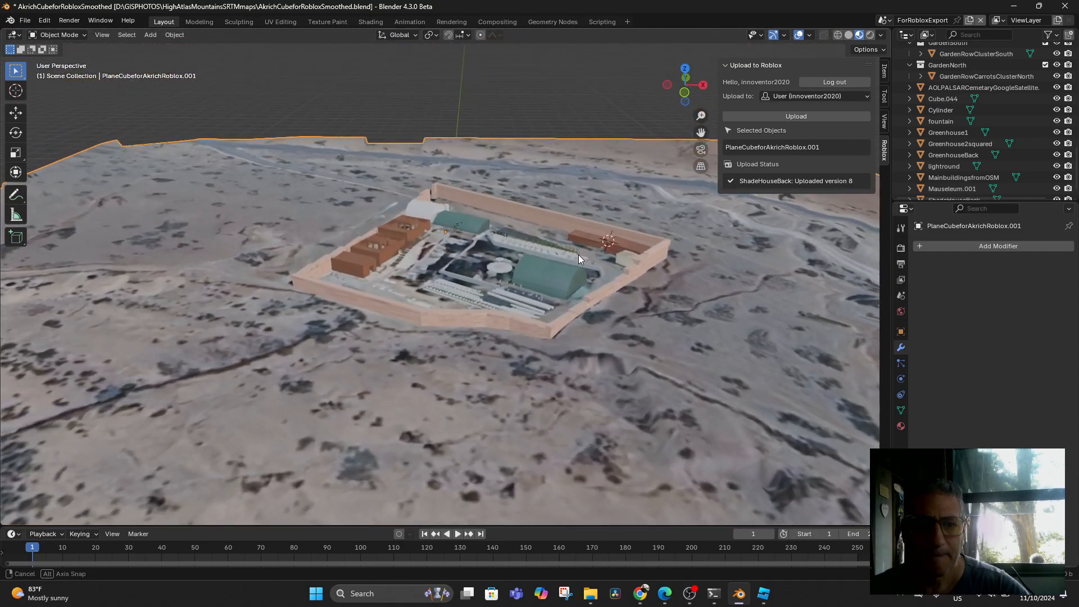
scroll(537, 257, "up", 8)
key("g")
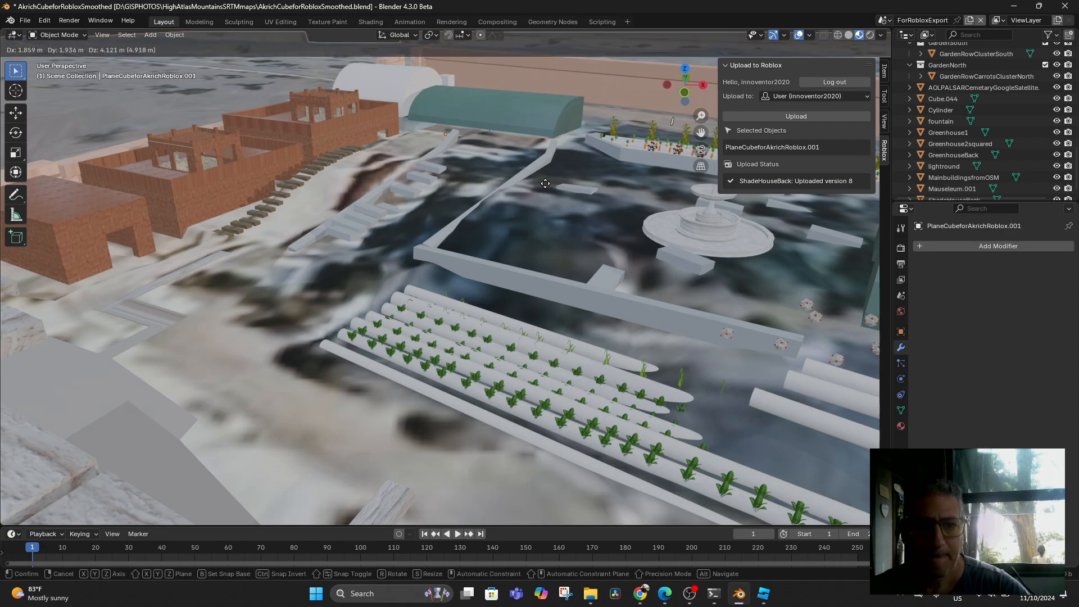
left_click(526, 167)
scroll(523, 173, "down", 6)
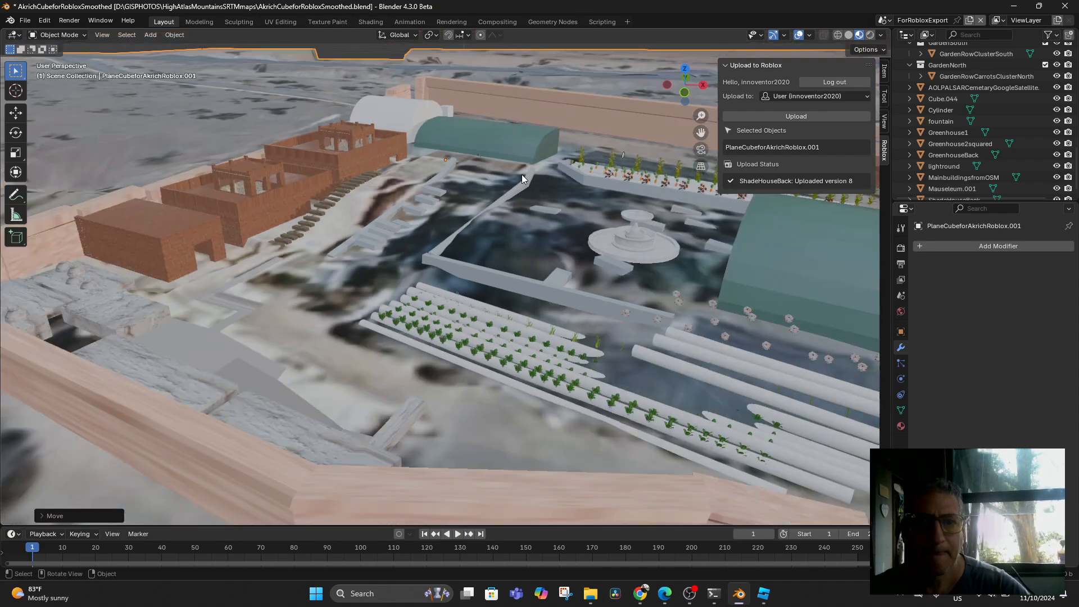
left_click(486, 69)
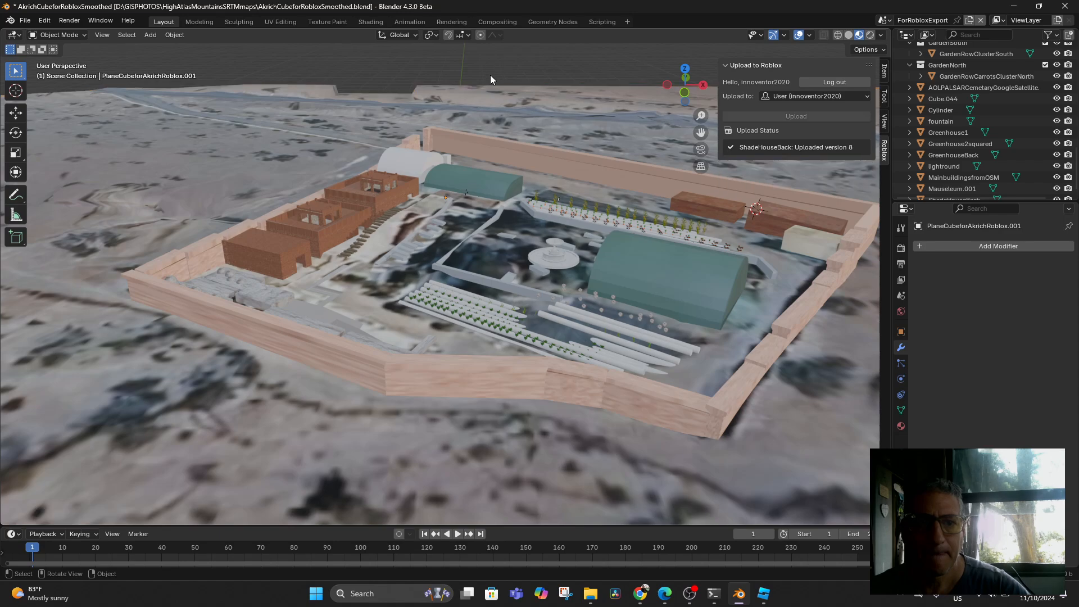
Step: Select the lightround object and move it to the long wall beside the small green greenhouse
scroll(921, 141, "down", 1)
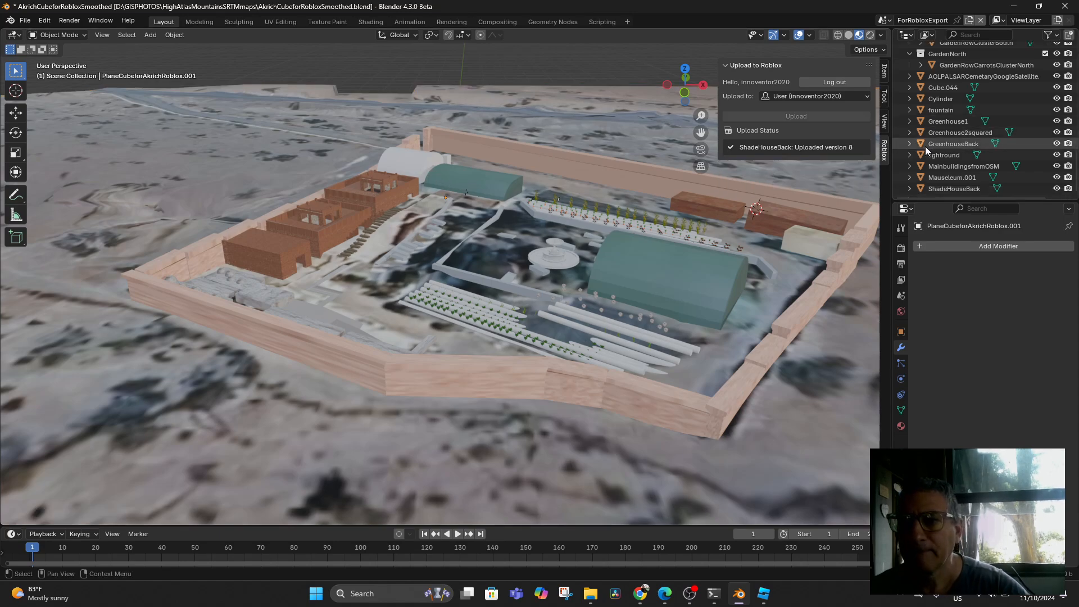
left_click(947, 155)
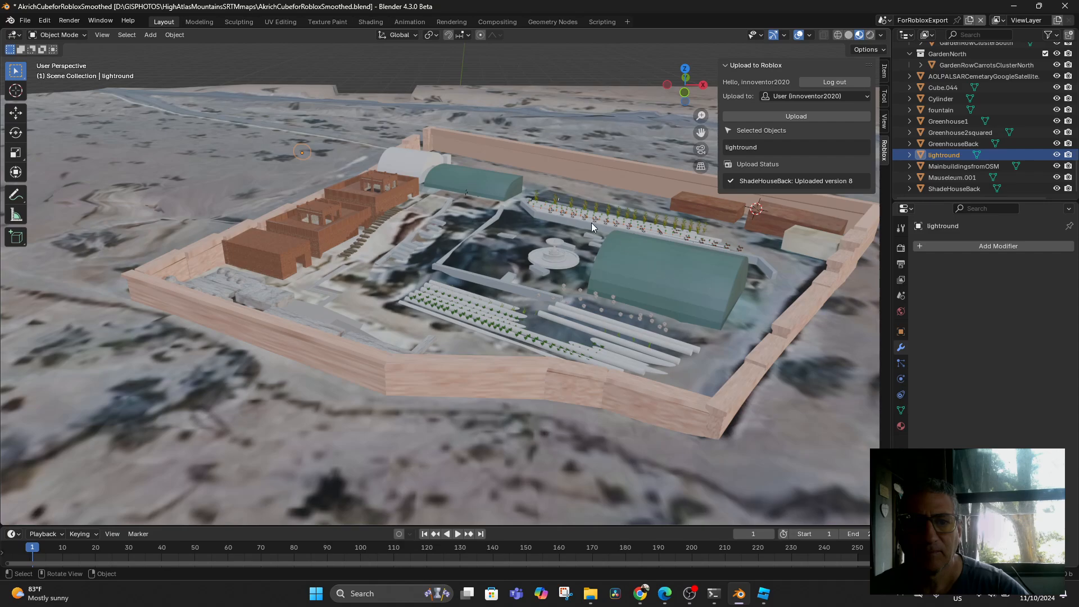
key("KP_Decimal")
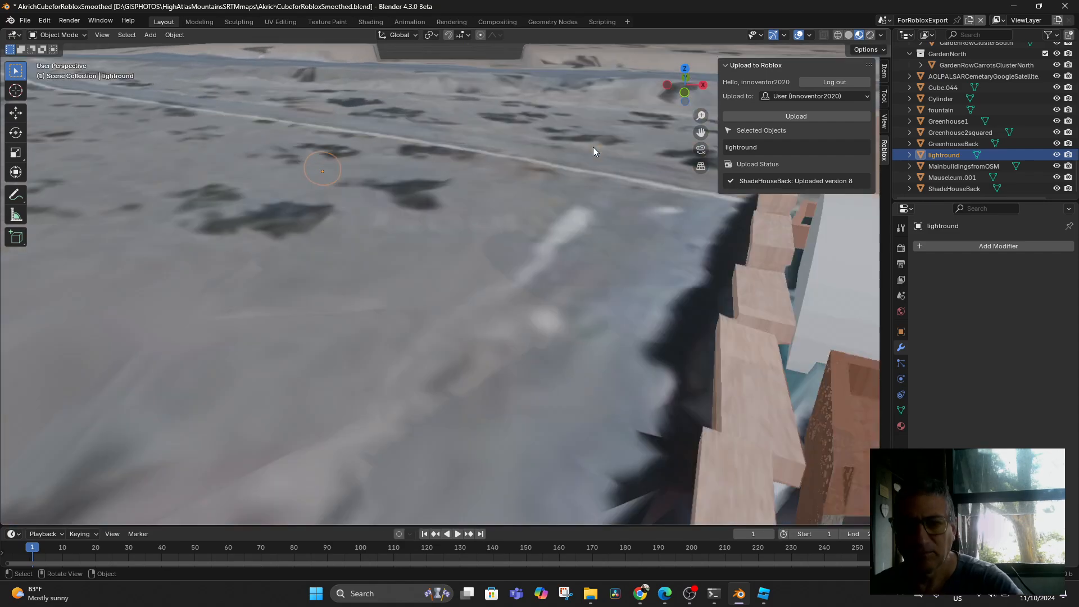
scroll(571, 174, "down", 8)
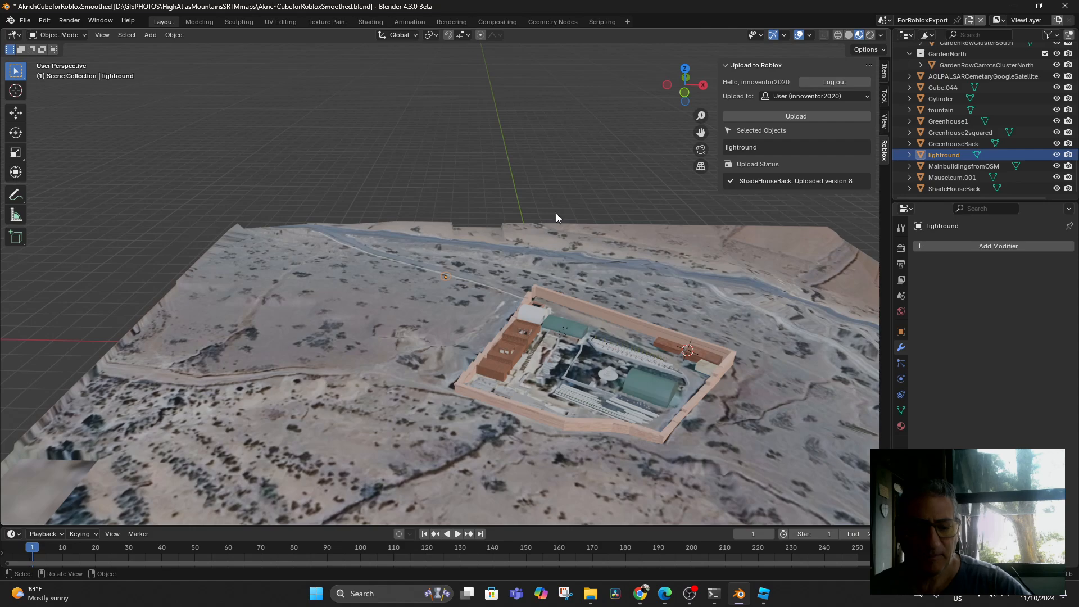
key("g")
left_click(684, 242)
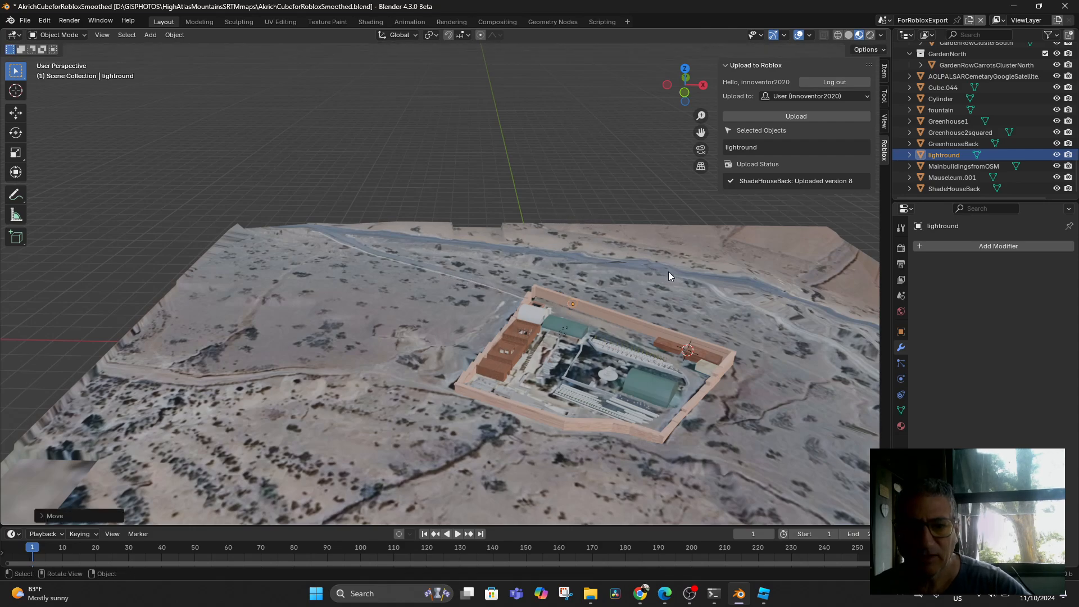
Step: Nudge the lightround model up against the long wall near its corner and save the Blender file
scroll(636, 335, "up", 4)
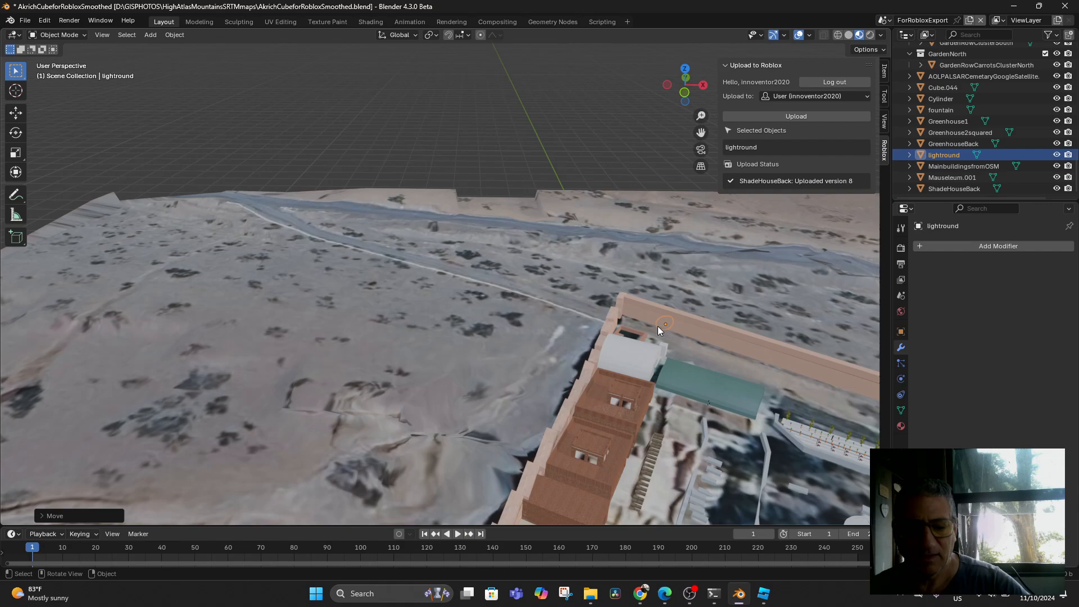
key("g")
left_click(658, 324)
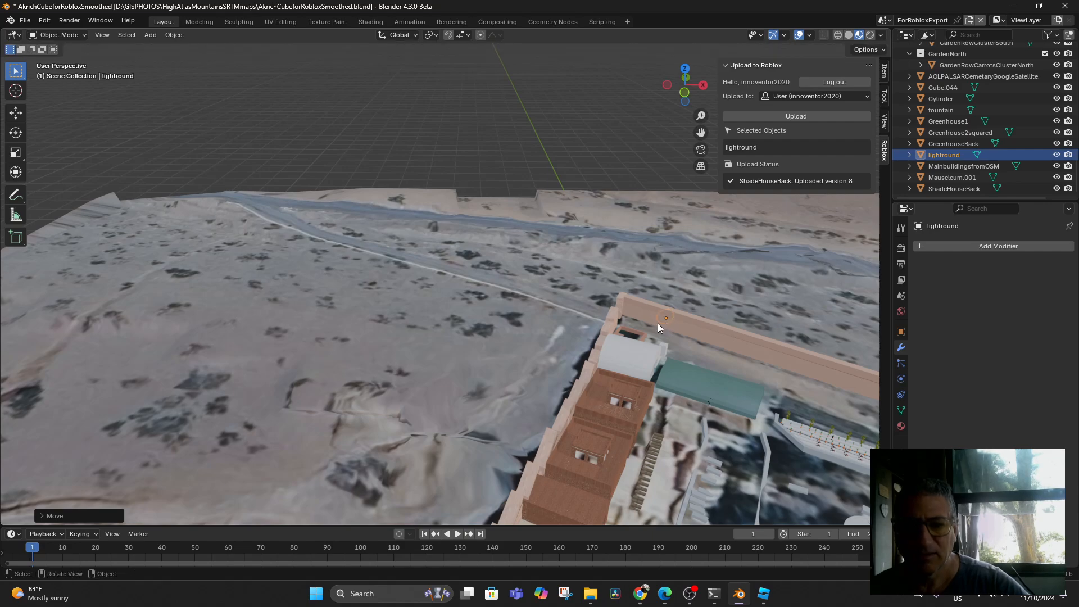
key("ctrl+s")
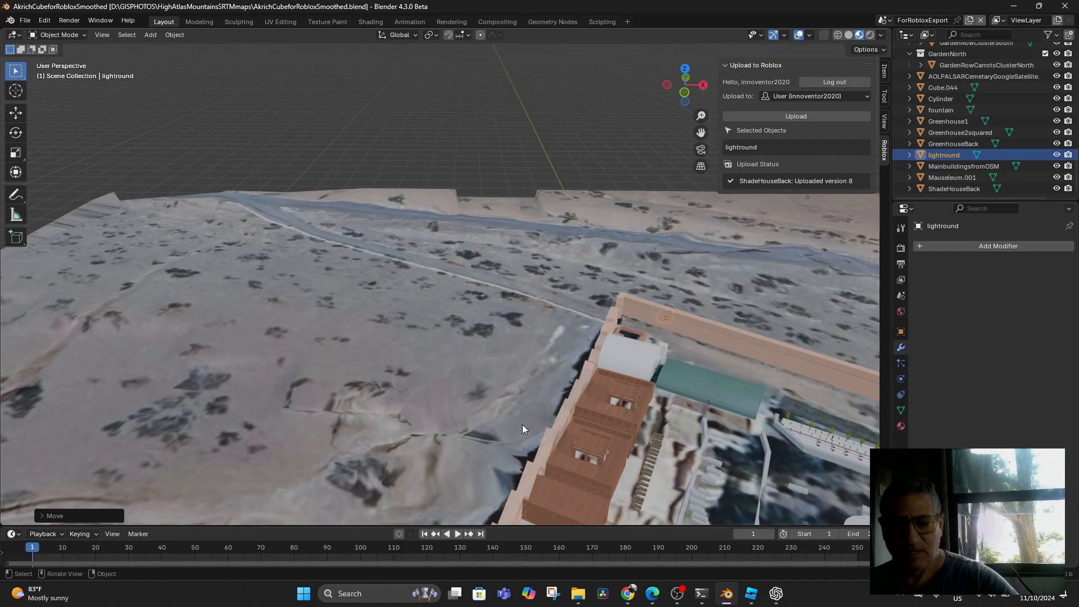
Step: Switch to ChatGPT and read the instructions for snapping a light bulb to a wall with the 3D cursor
scroll(483, 366, "down", 4)
scroll(487, 369, "up", 3)
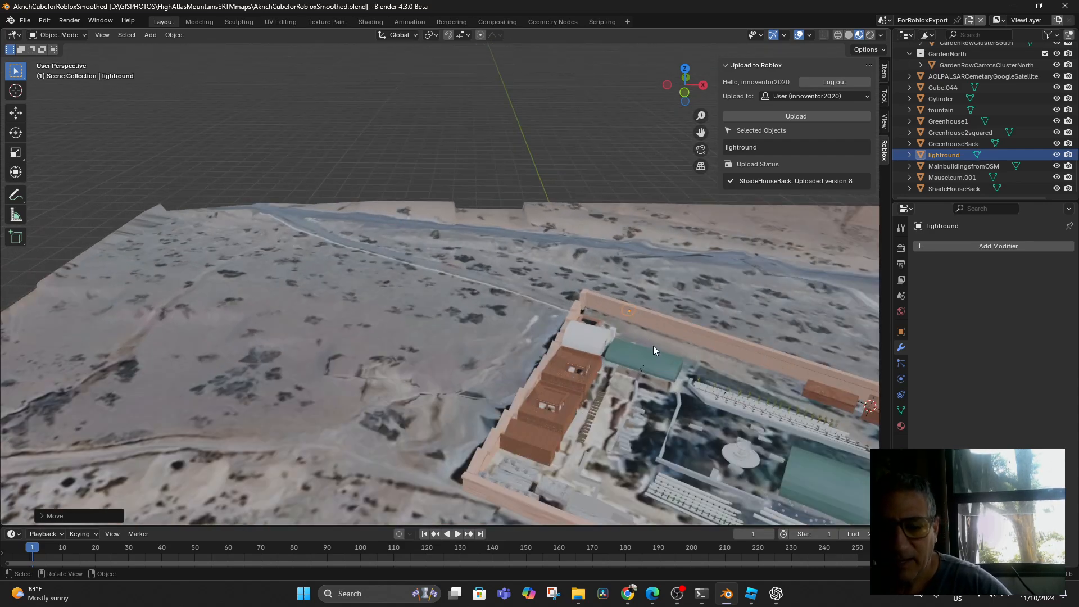
left_click(774, 597)
scroll(544, 290, "down", 5)
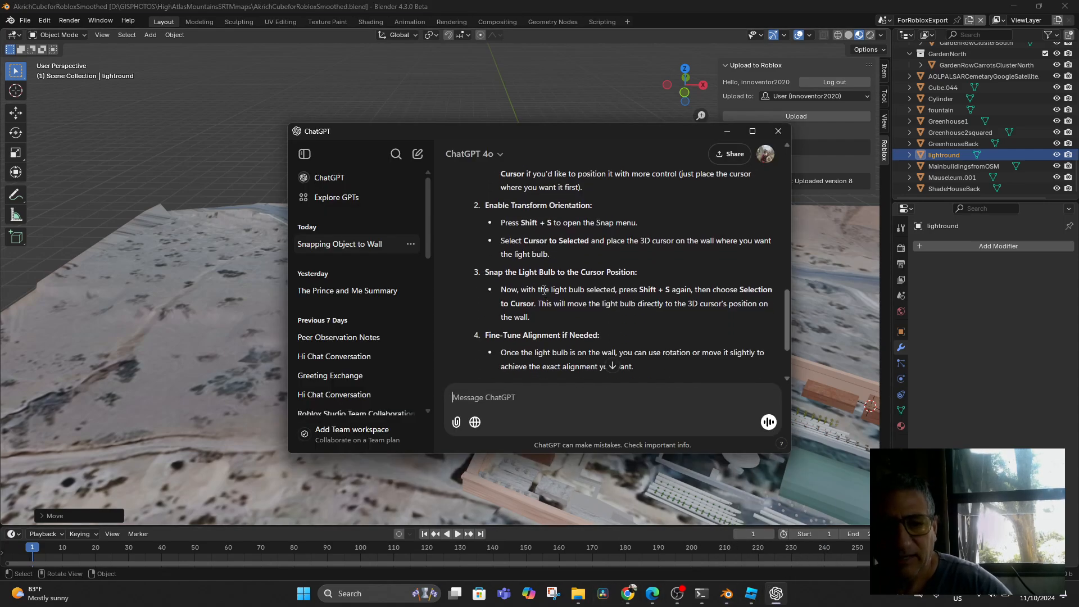
scroll(544, 290, "down", 1)
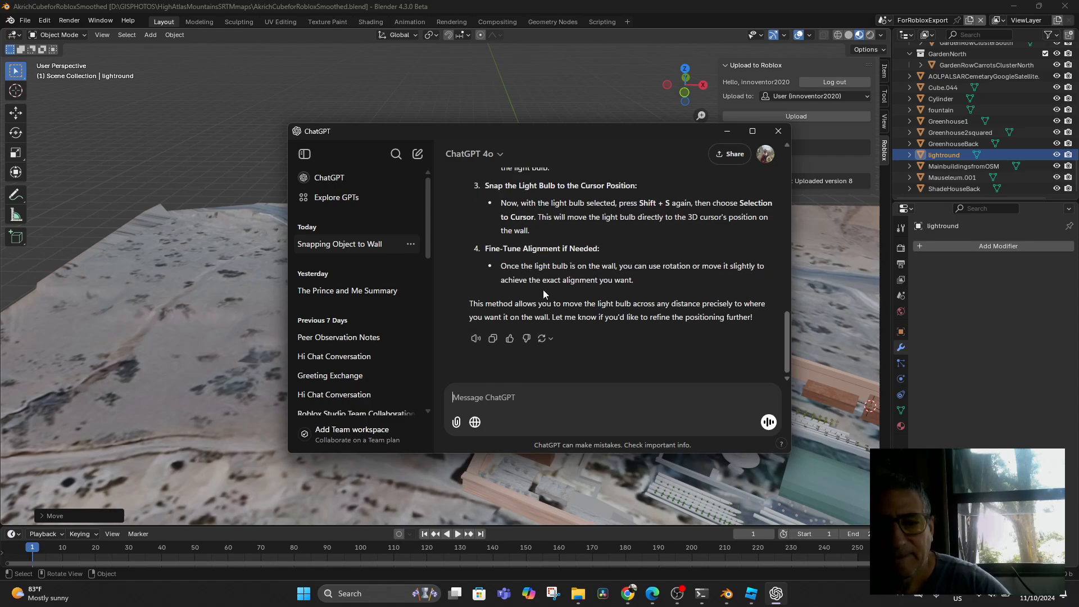
Step: Return to Blender, place the 3D cursor on the long wall's inner face and set lightround's origin to the 3D cursor
scroll(543, 288, "up", 5)
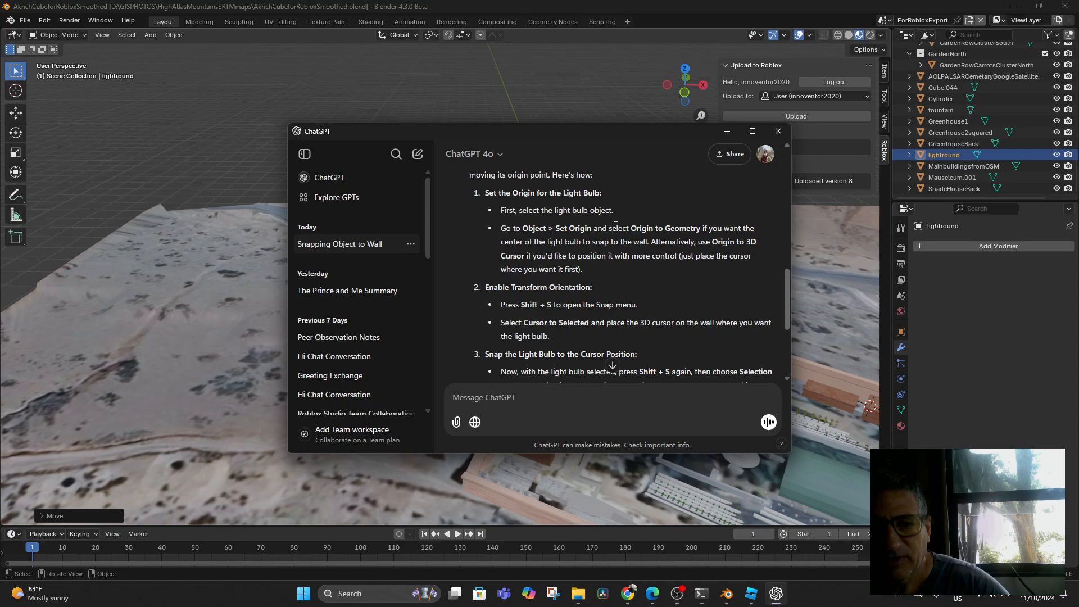
left_click(727, 134)
middle_click_drag(629, 271, 585, 258)
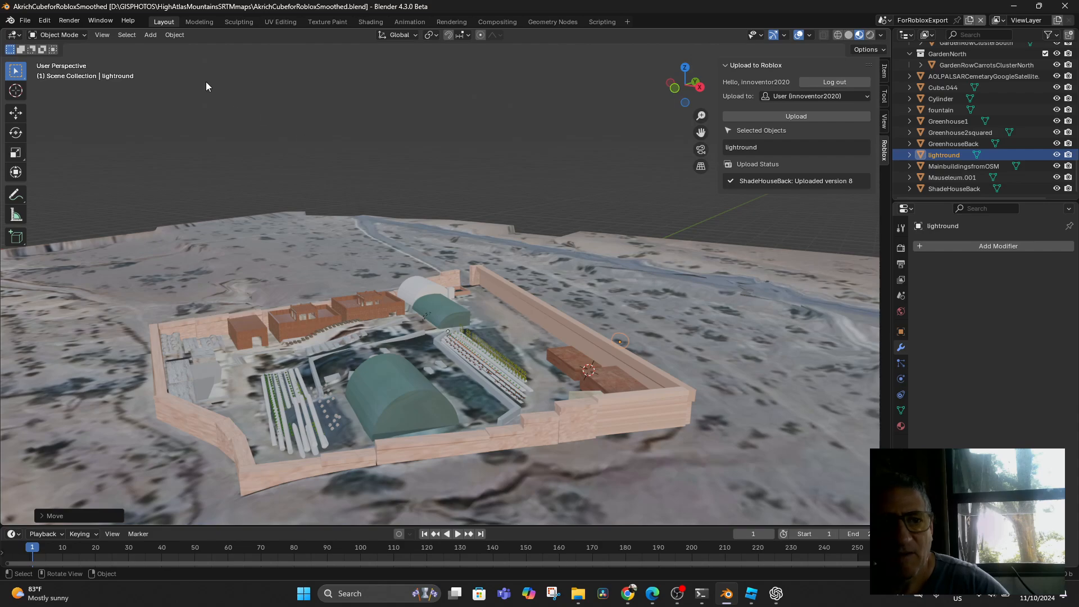
left_click(16, 91)
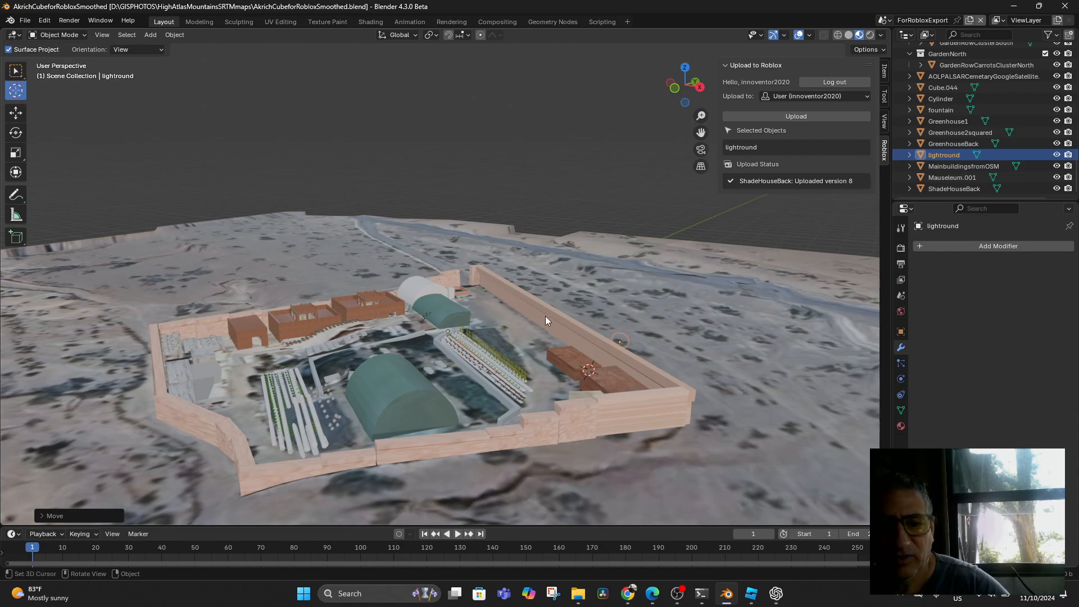
left_click(517, 305)
left_click(170, 35)
mouse_move(194, 59)
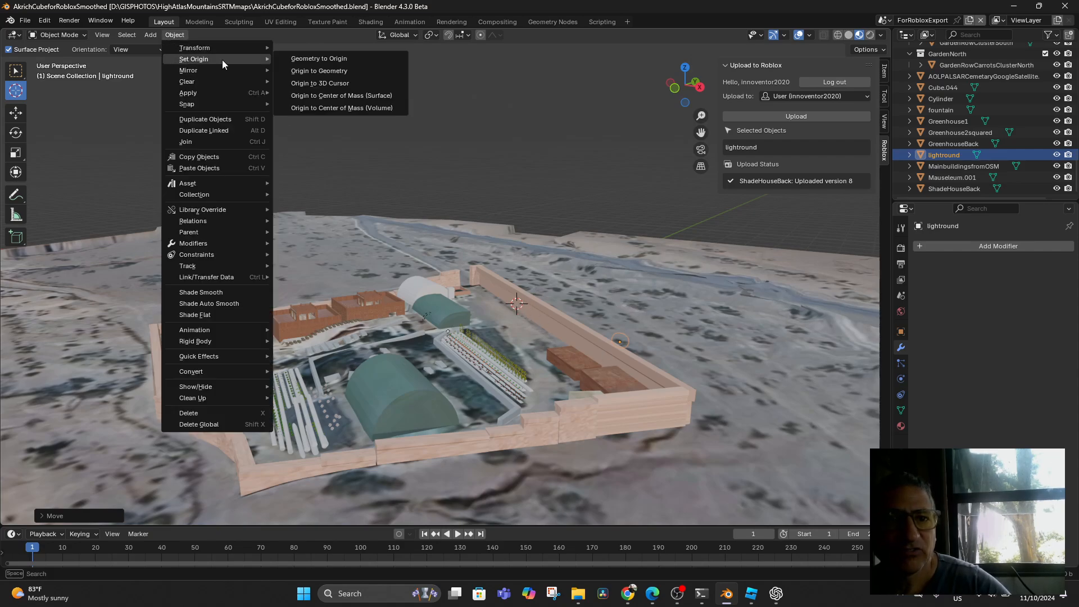
left_click(349, 82)
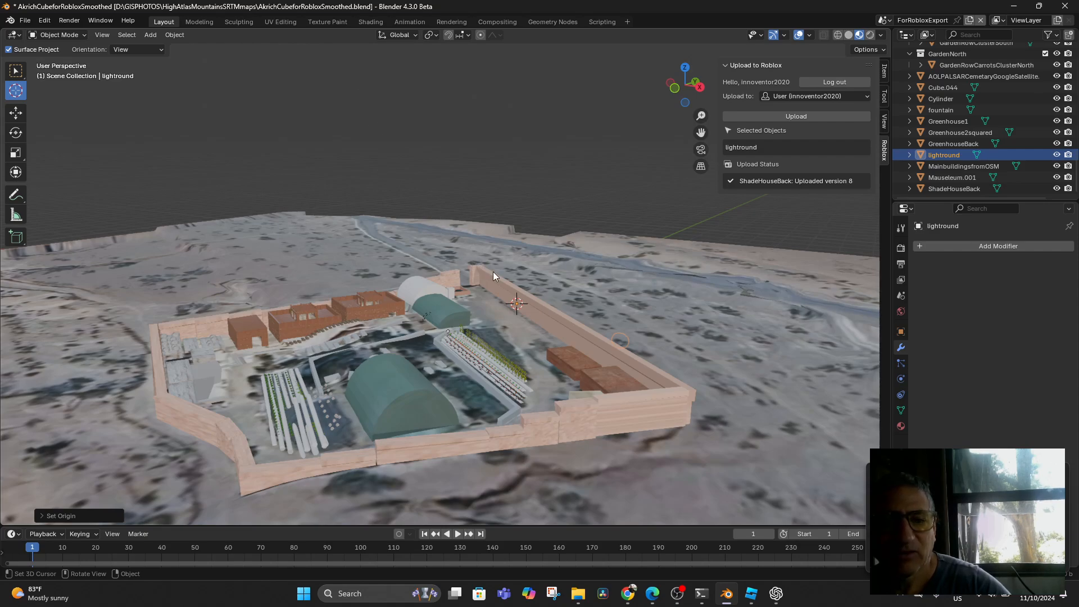
Step: Move lightround's geometry to its origin on the long wall
left_click(150, 35)
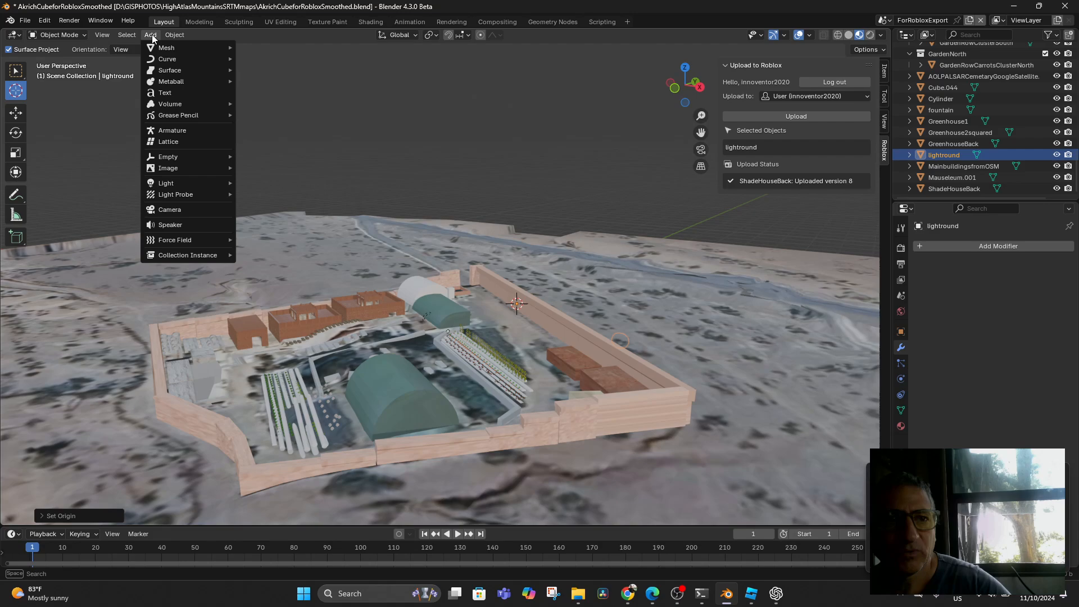
mouse_move(171, 37)
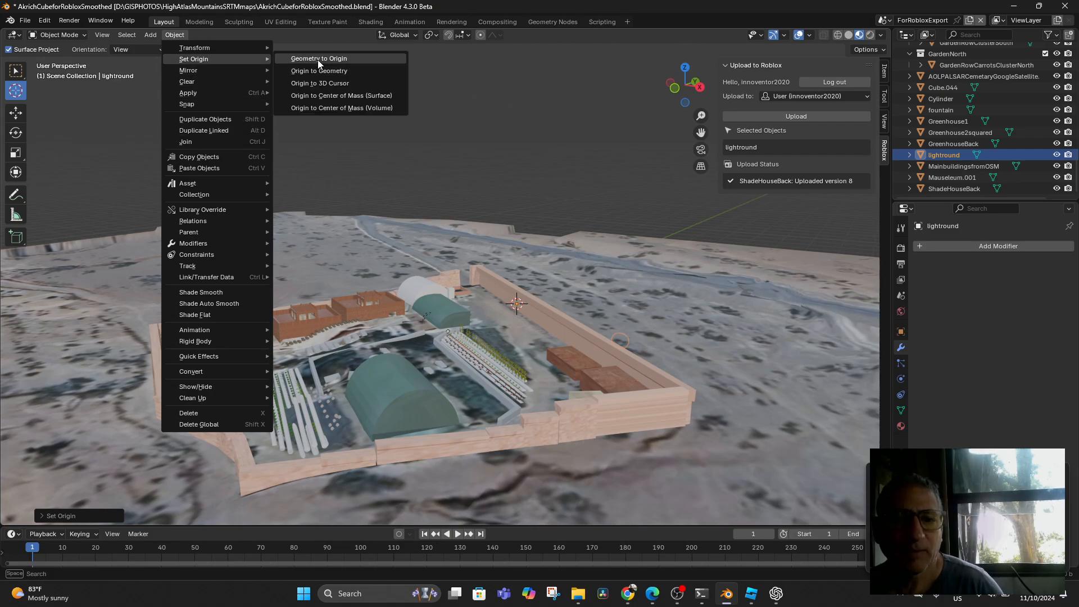
left_click(318, 59)
Step: Scale lightround down freehand in two passes and move it along the long wall towards the corner near the white greenhouse
scroll(551, 318, "up", 4)
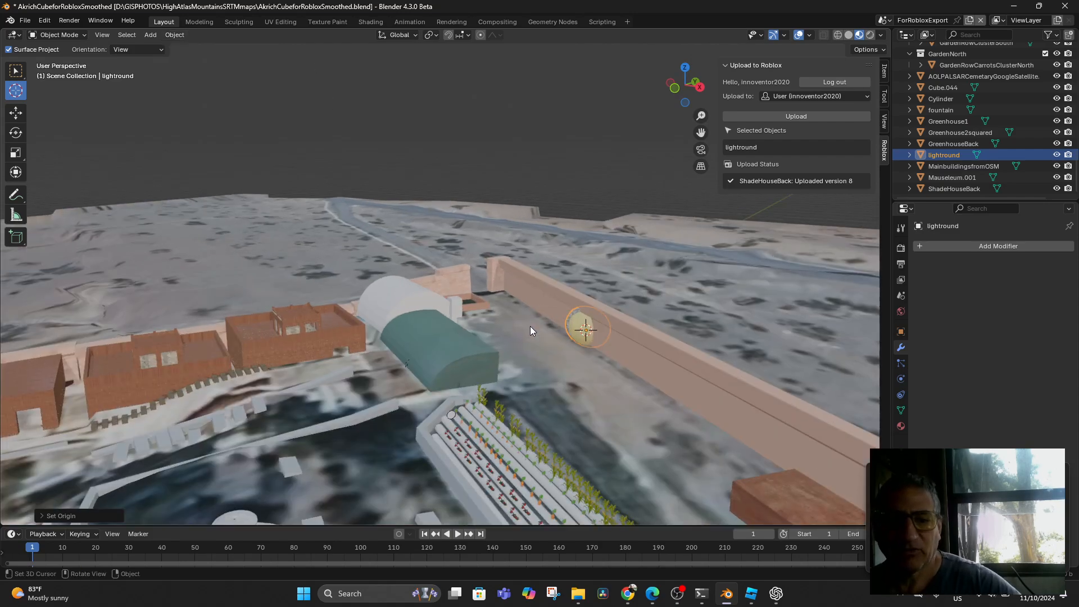
scroll(533, 332, "up", 3)
key("s")
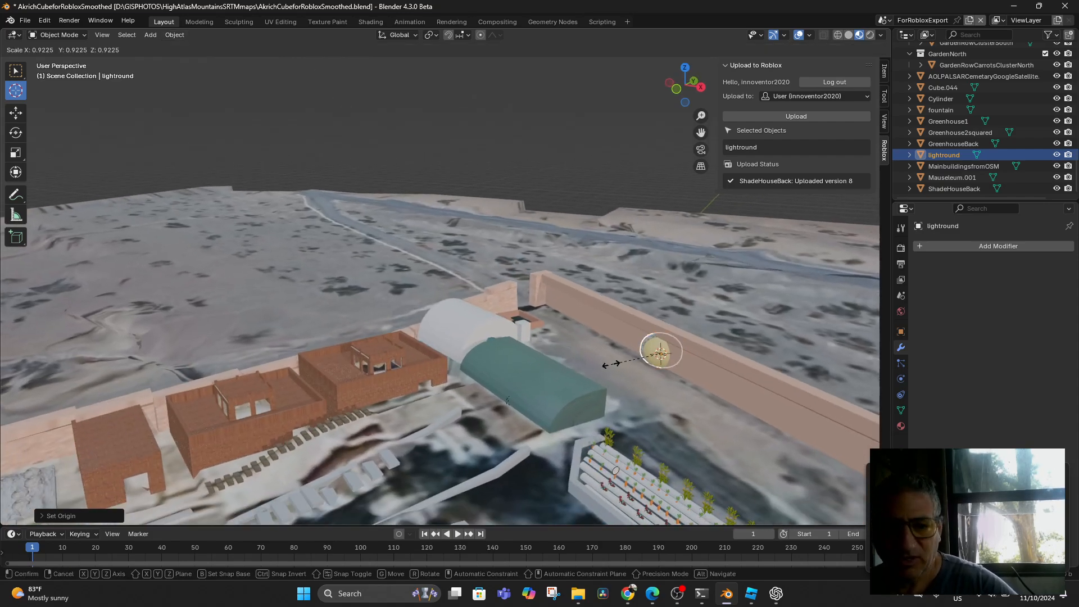
left_click(644, 353)
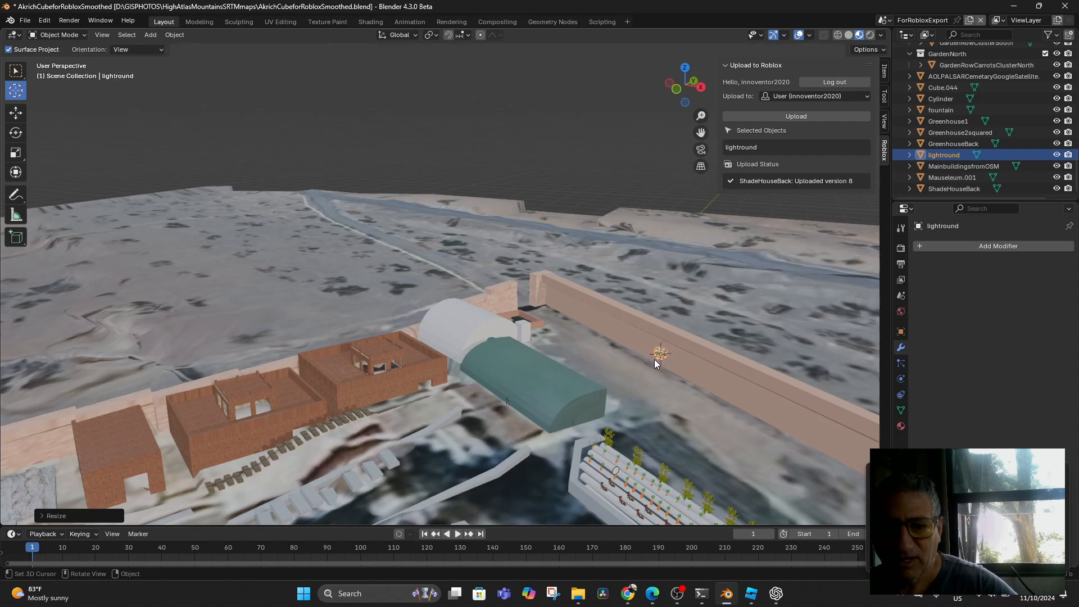
key("g")
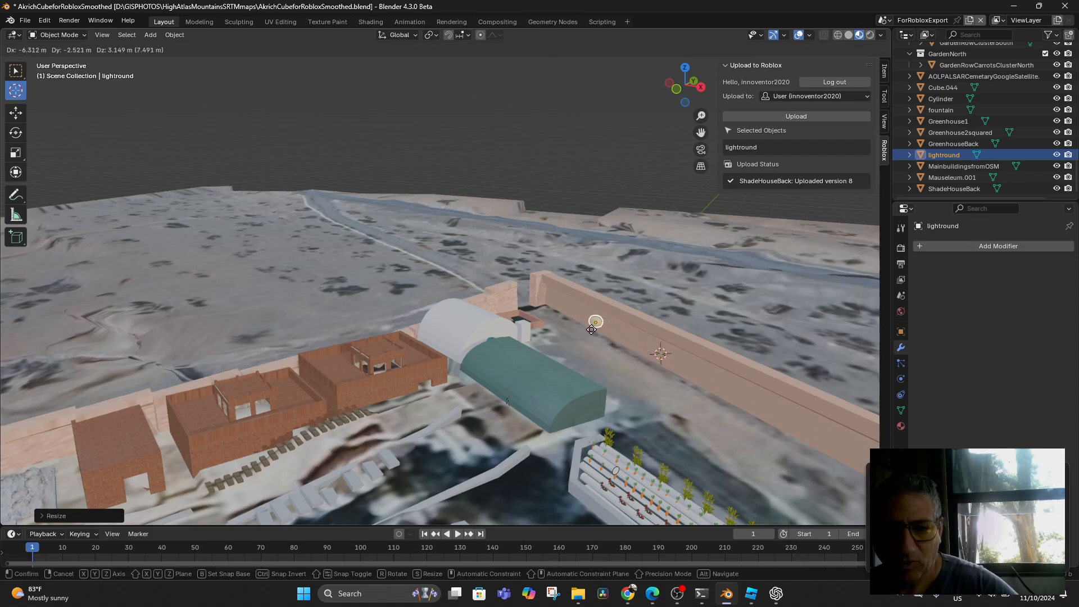
left_click(560, 315)
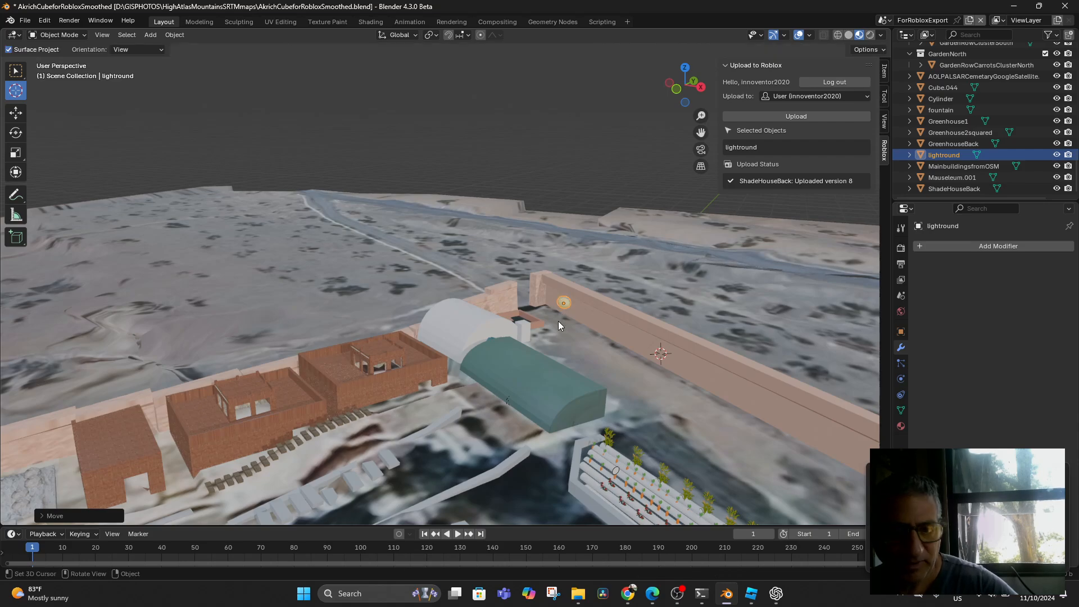
key("s")
left_click(554, 308)
key("g")
left_click(550, 303)
Step: Place the 3D cursor on the long wall beside the lightround model
middle_click_drag(550, 306, 564, 325)
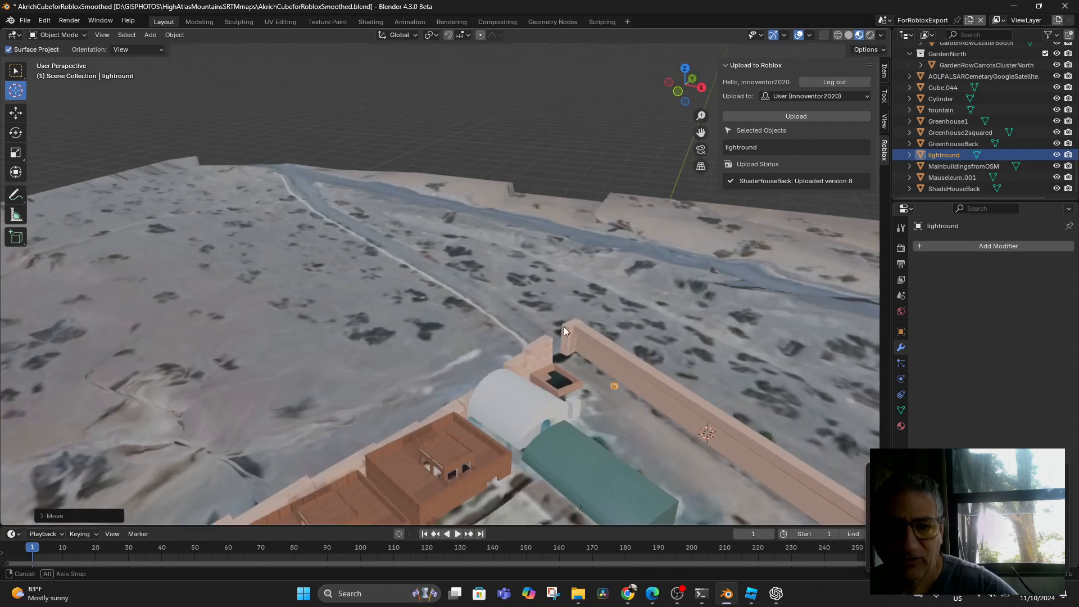
scroll(565, 327, "up", 2)
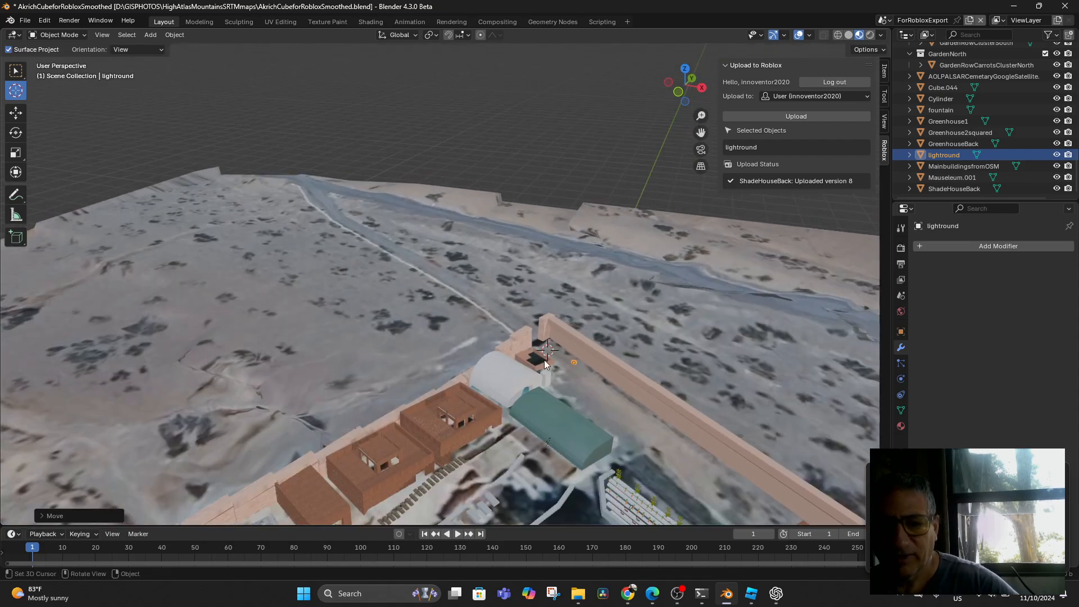
left_click(582, 374)
left_click(645, 392)
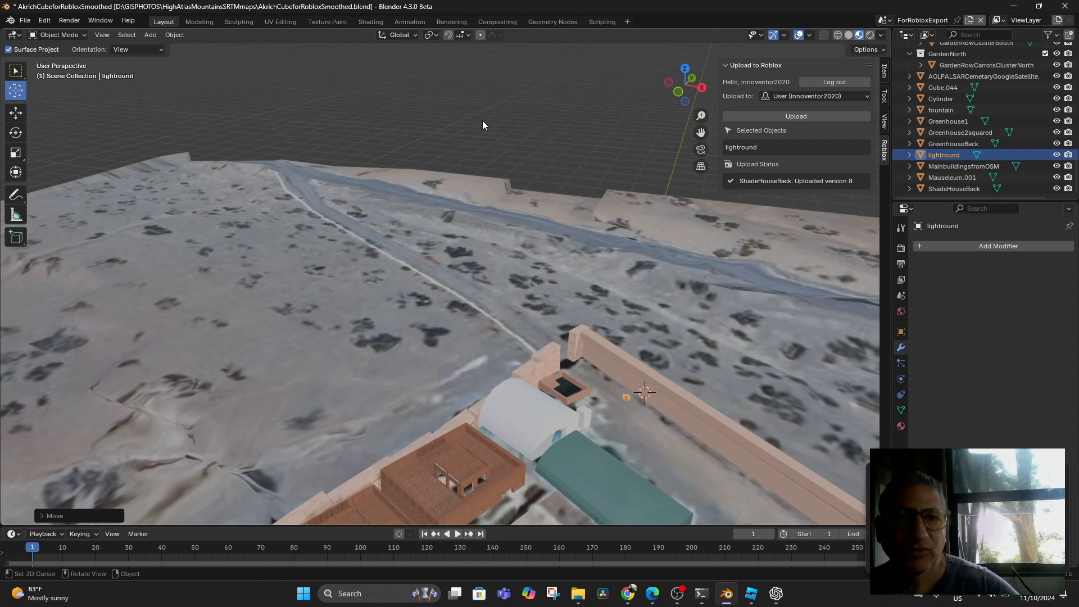
Step: Enable snapping and move lightround in snapped increments to the long wall near its corner
left_click(447, 35)
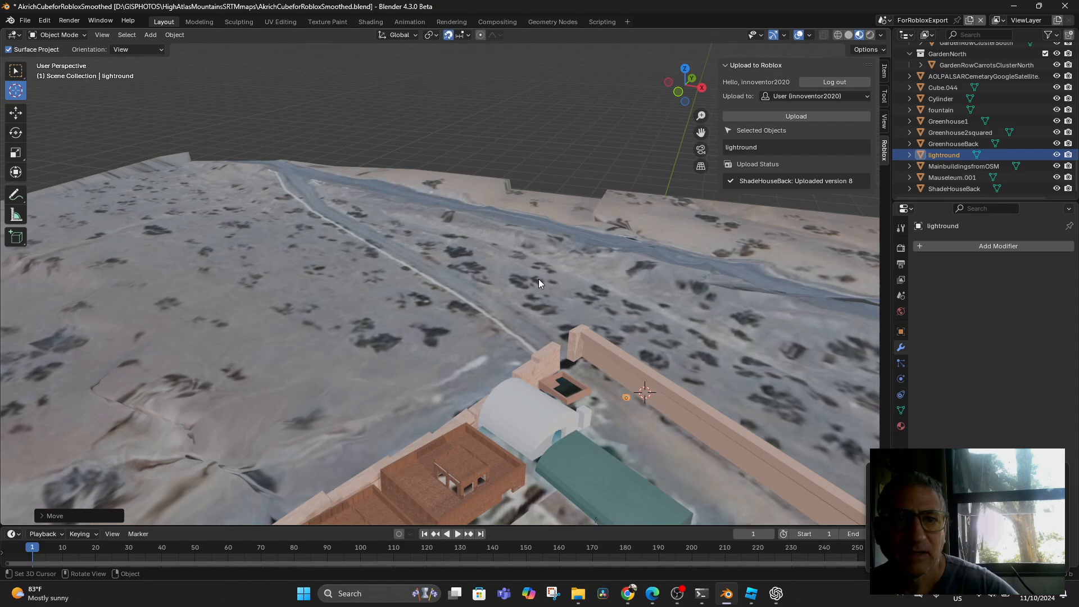
key("g")
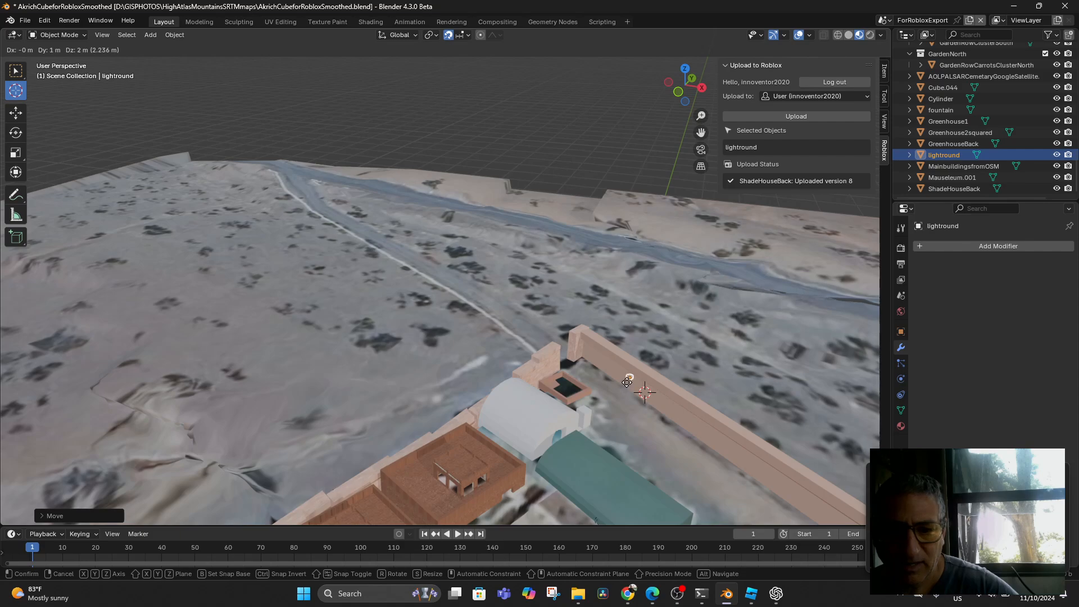
left_click(620, 381)
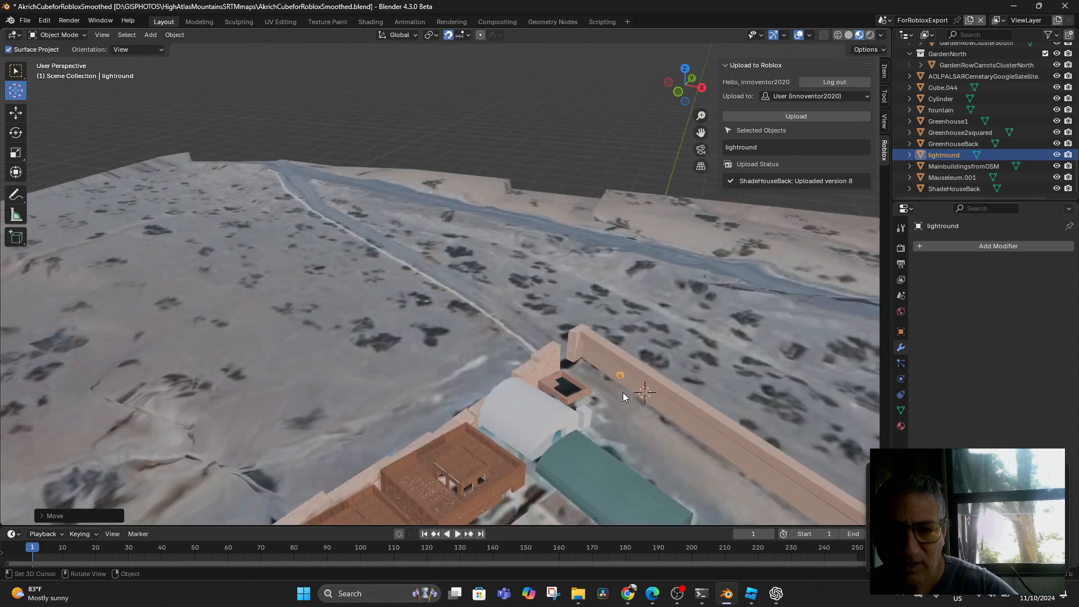
scroll(622, 393, "up", 3)
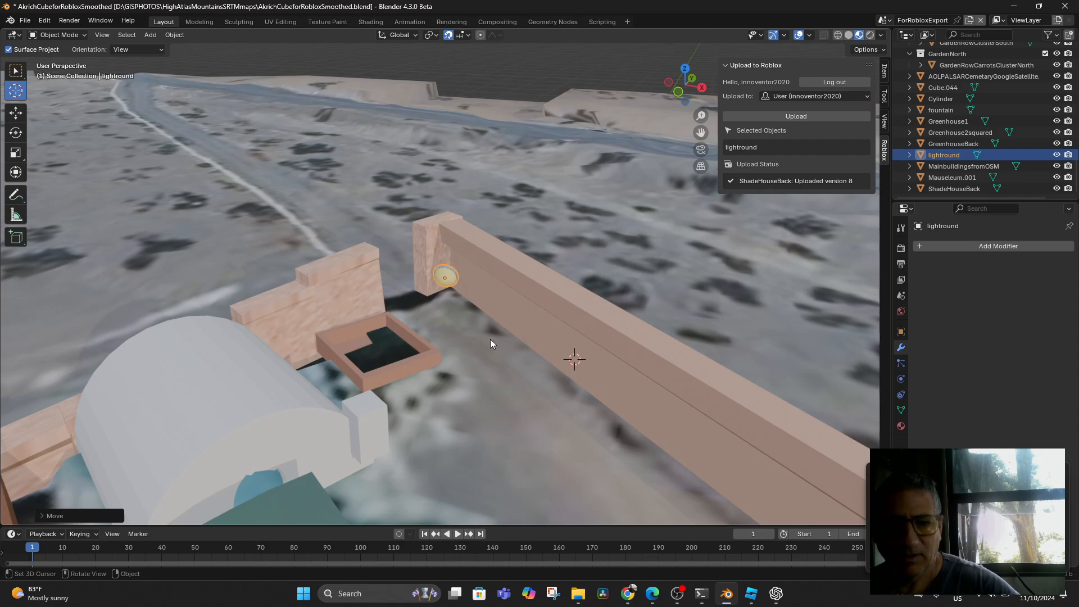
key("g")
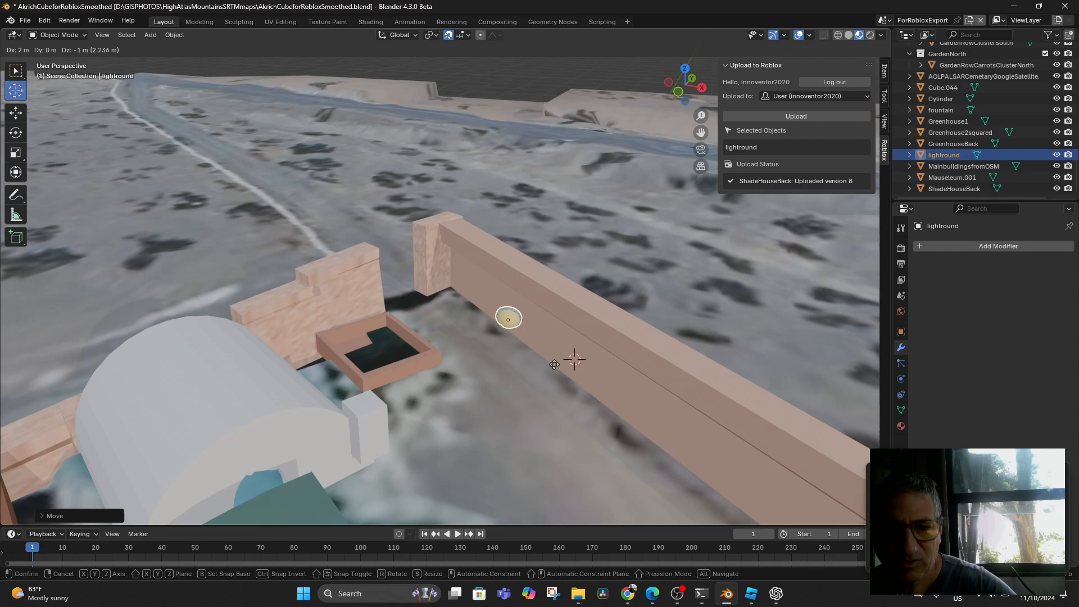
left_click(533, 357)
Step: Scale lightround down to a much smaller size and rotate it slightly freehand beside the long wall
scroll(528, 353, "up", 2)
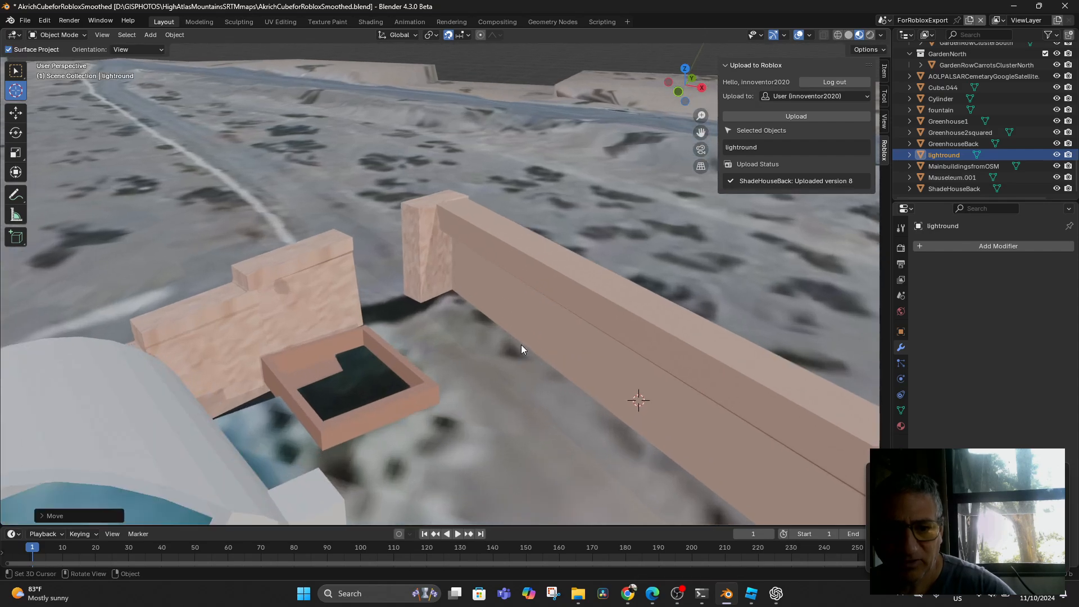
scroll(521, 350, "down", 1)
key("s")
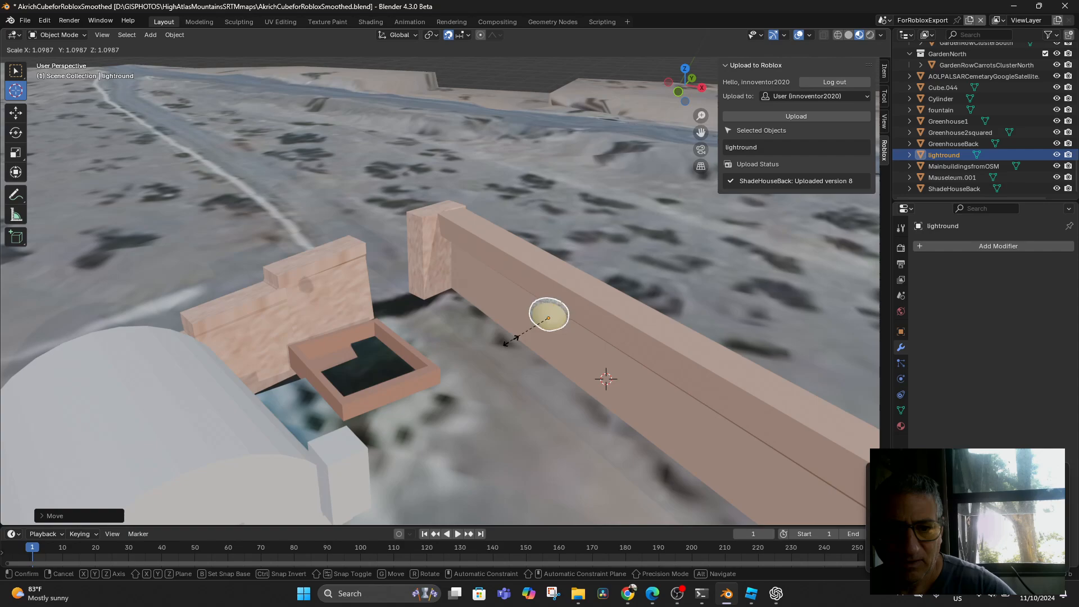
left_click(548, 336)
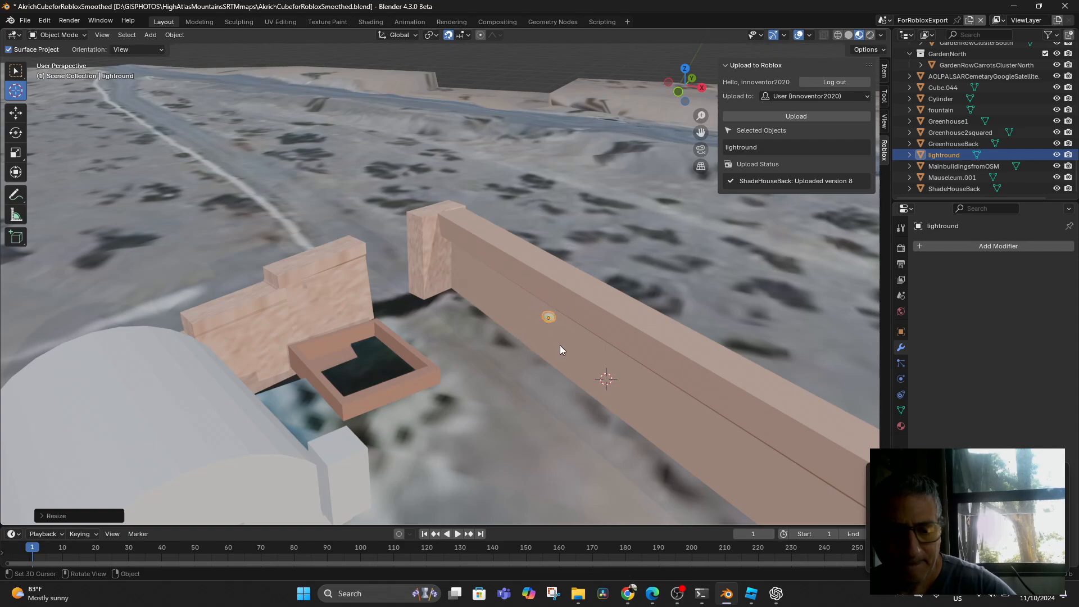
key("r")
left_click(538, 339)
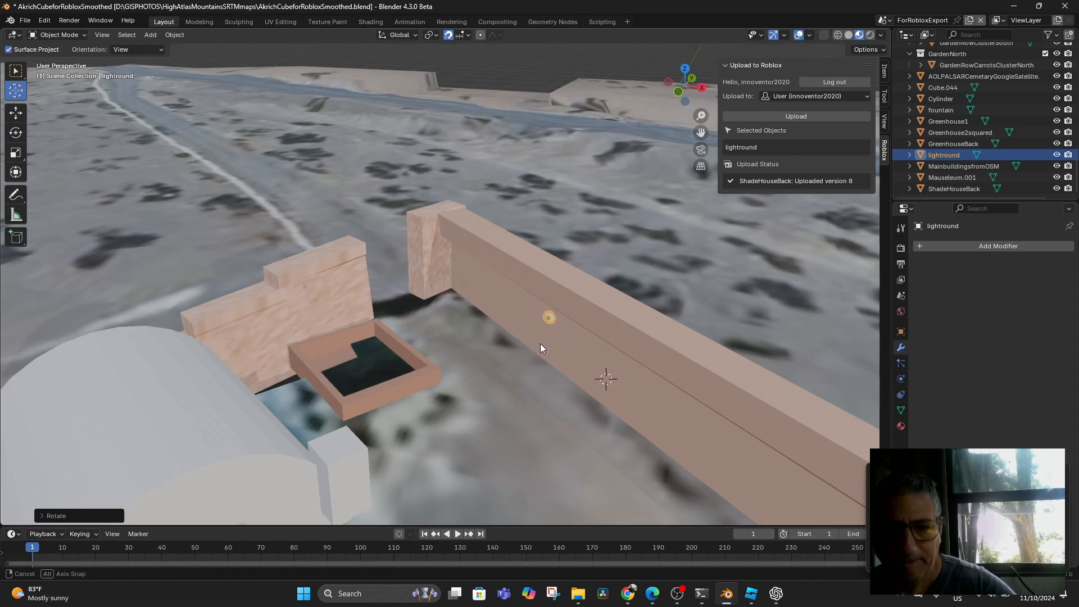
Step: Place the 3D cursor on the long wall near its corner and select the WallJoined object with the Select tool
middle_click_drag(540, 354, 533, 368)
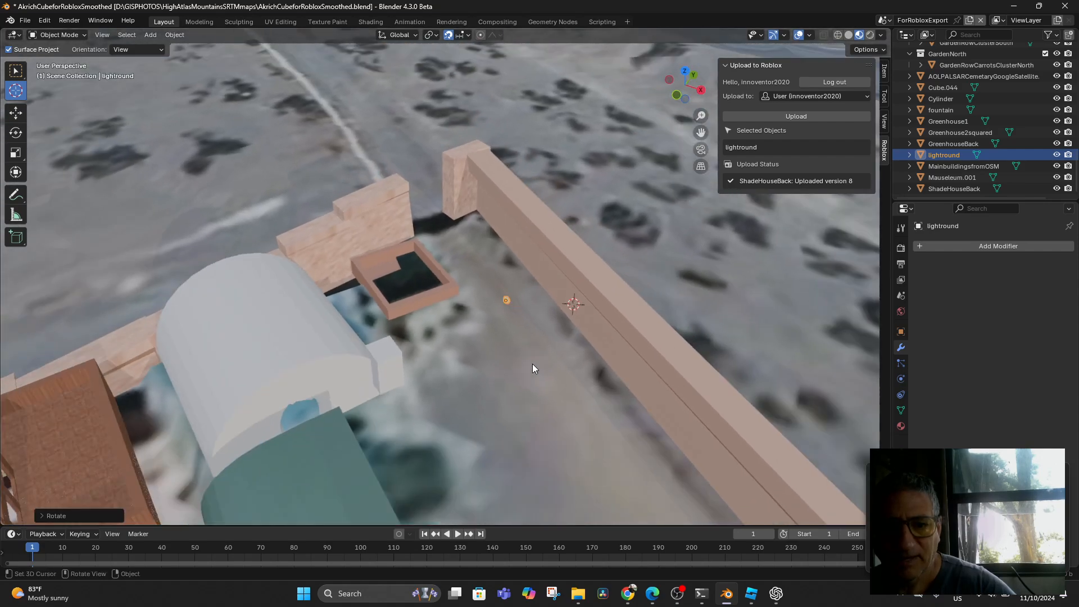
left_click(562, 285)
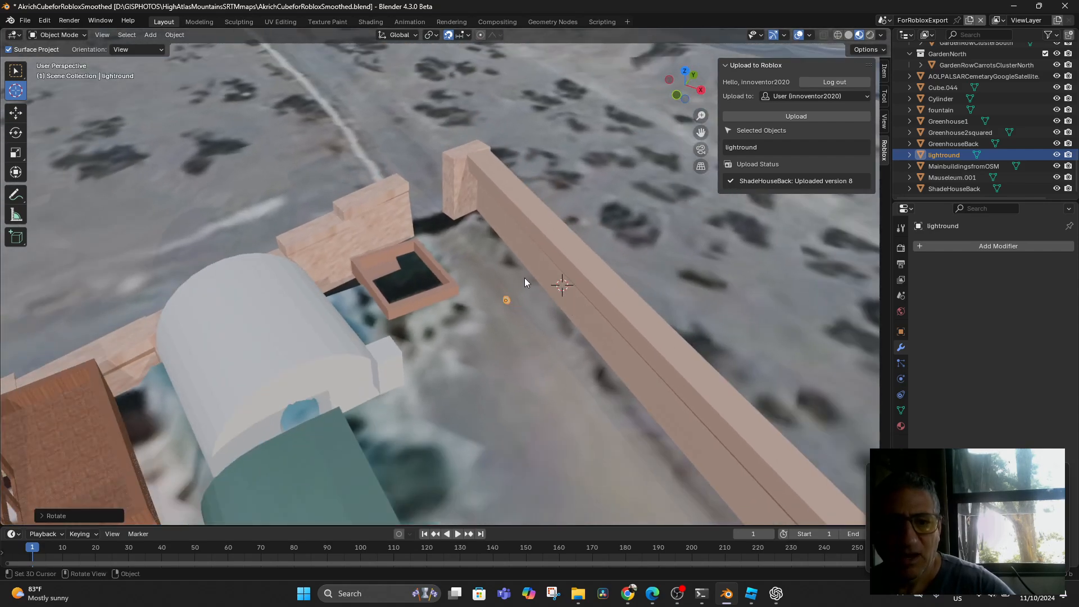
left_click(15, 70)
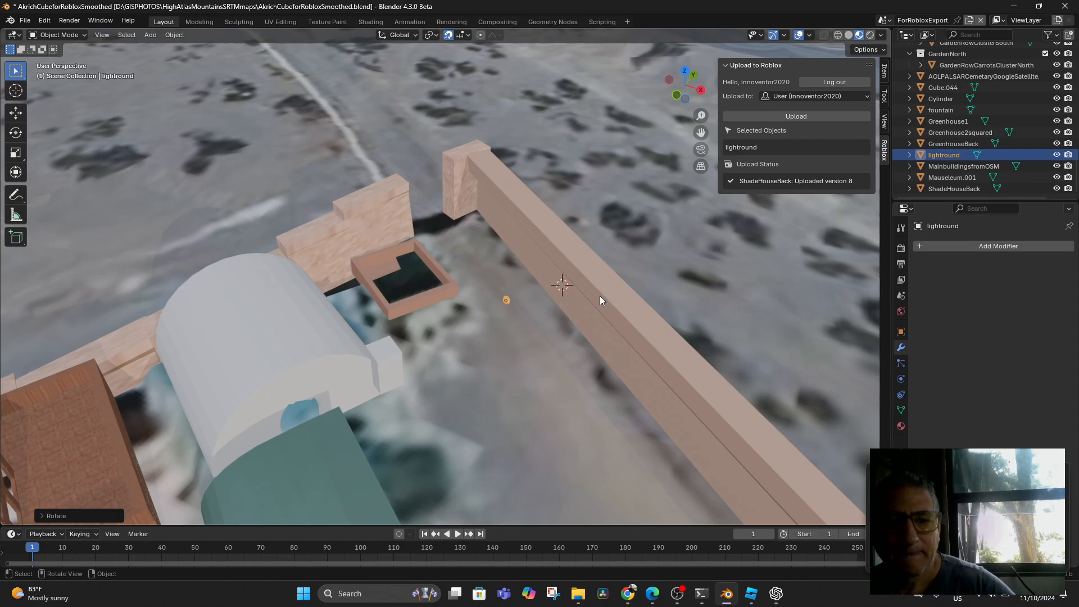
middle_click_drag(599, 298, 599, 301)
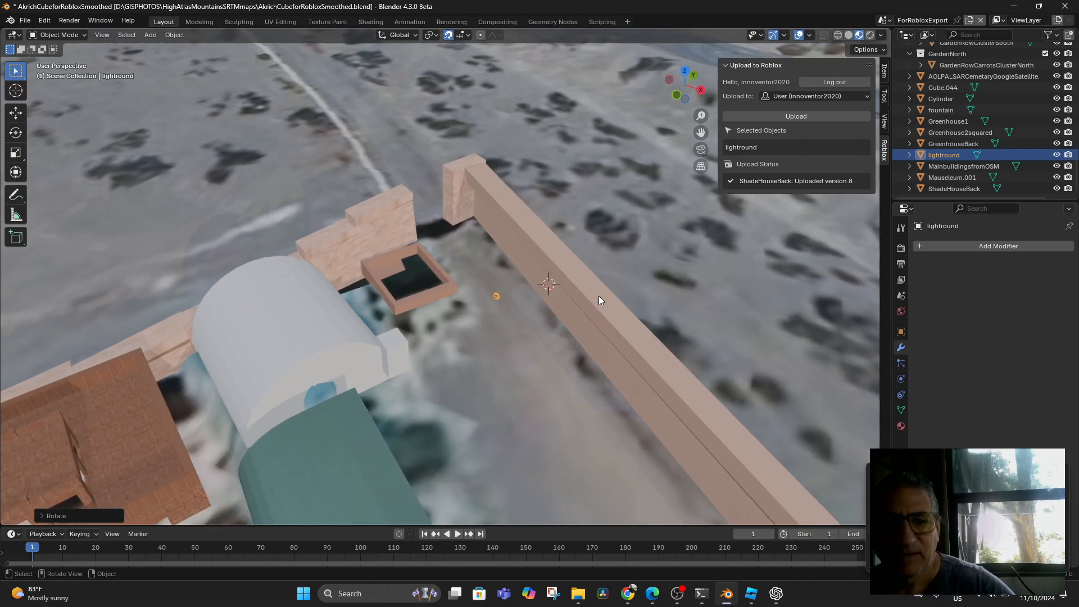
left_click(558, 307)
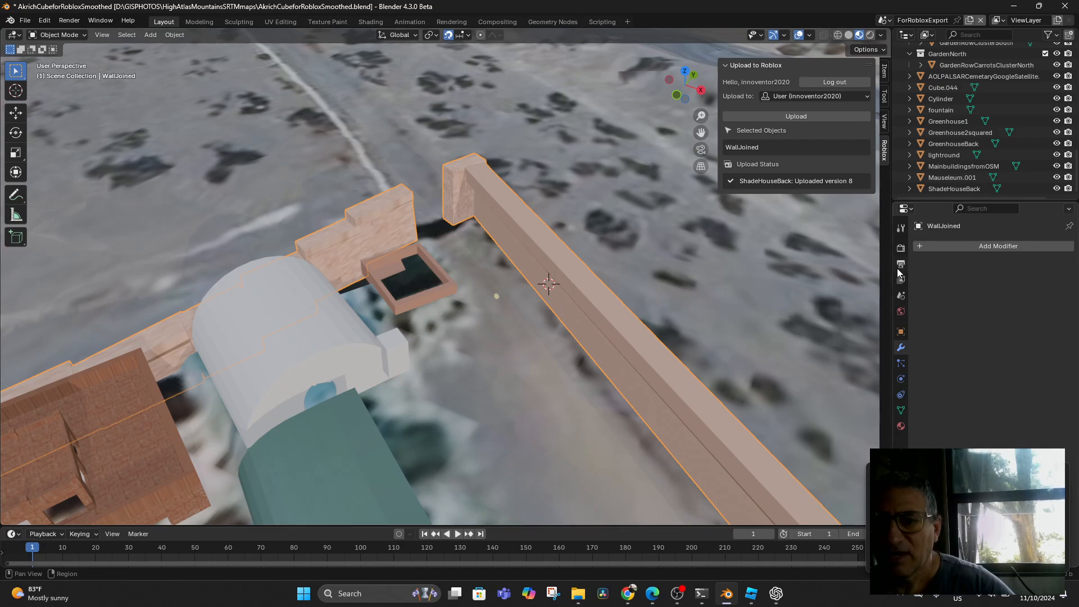
Step: Search WallJoined's properties for "snap" and clear the search
left_click(982, 210)
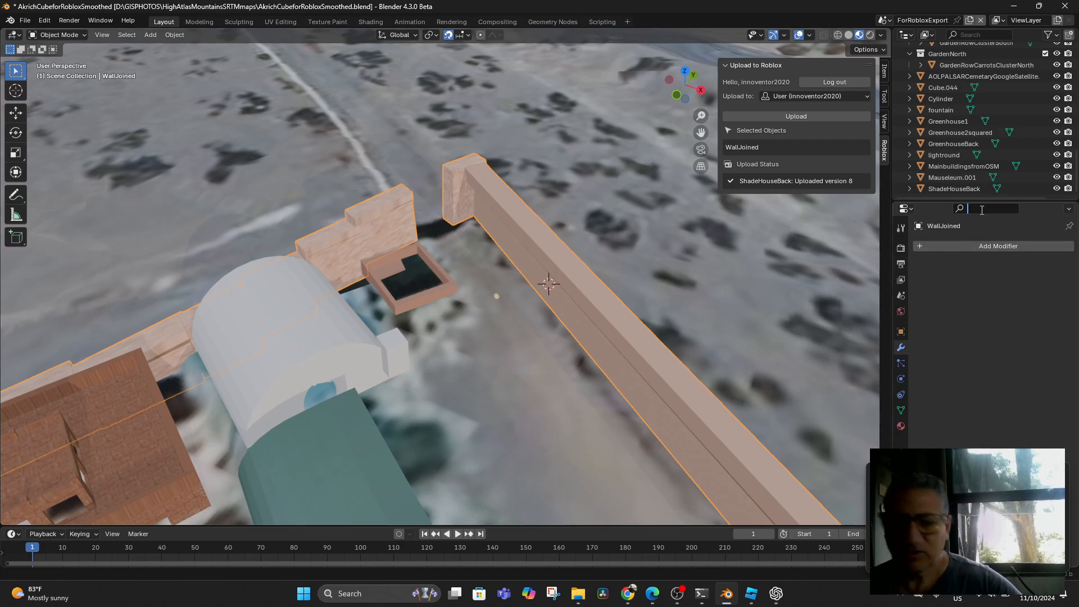
type("snap")
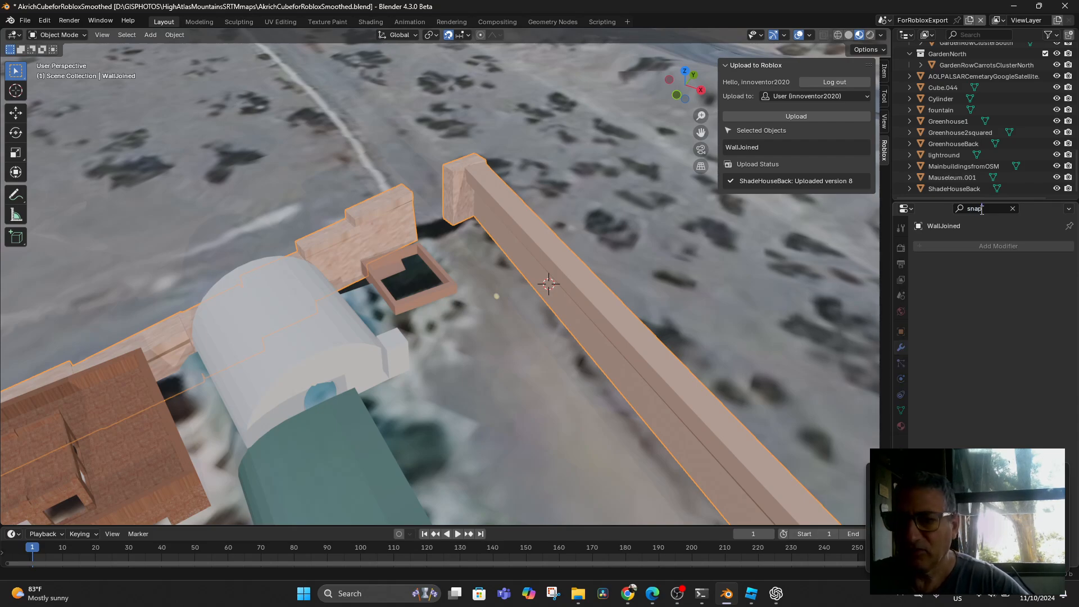
key("BackSpace")
key("BackSpace")
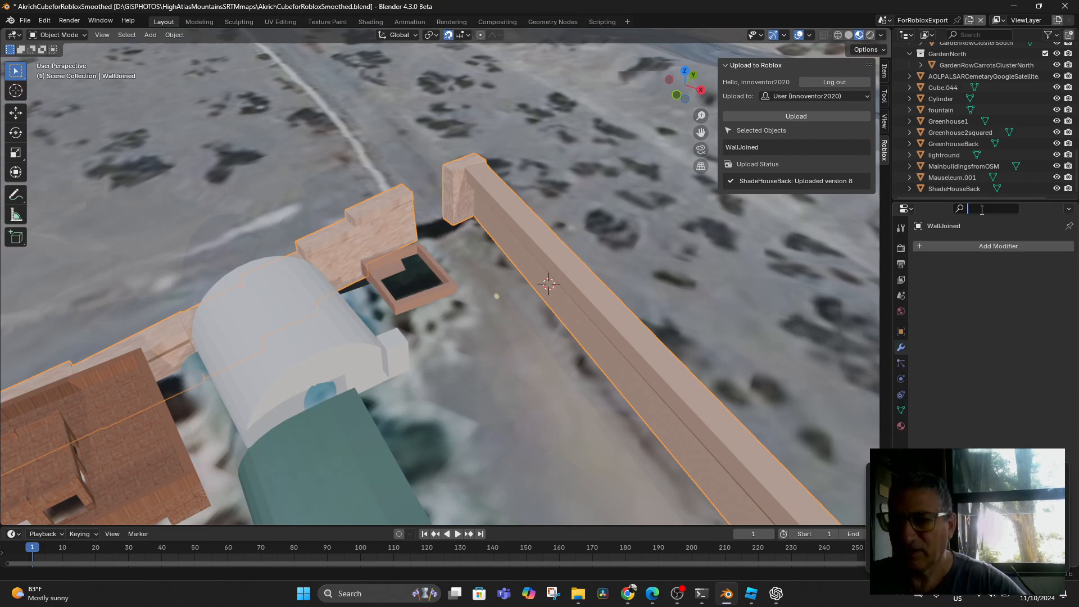
Step: Add a Shrinkwrap modifier to the WallJoined object
left_click(968, 248)
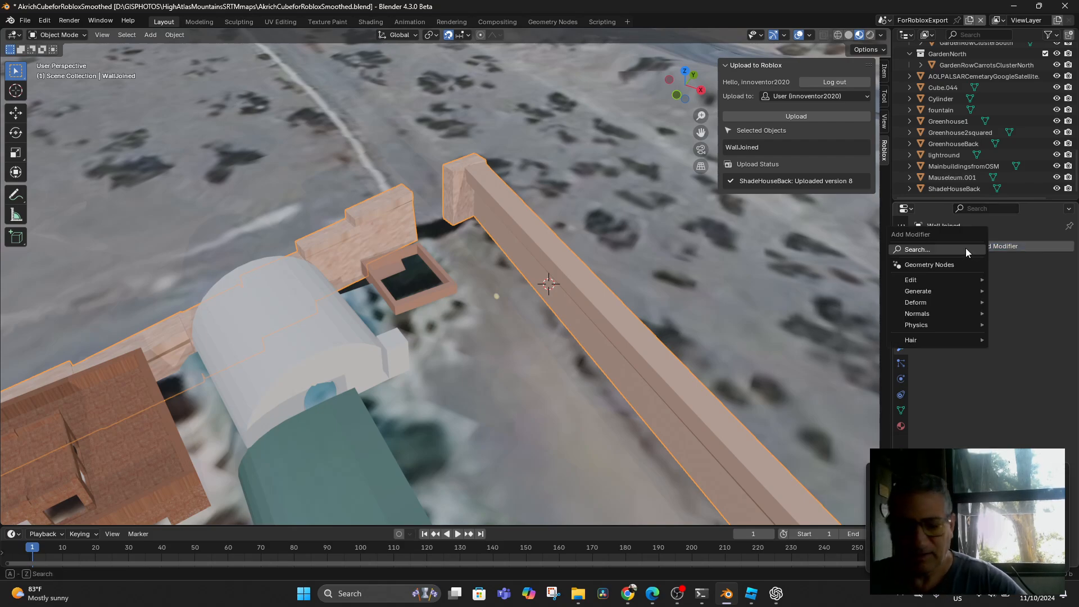
type("snap")
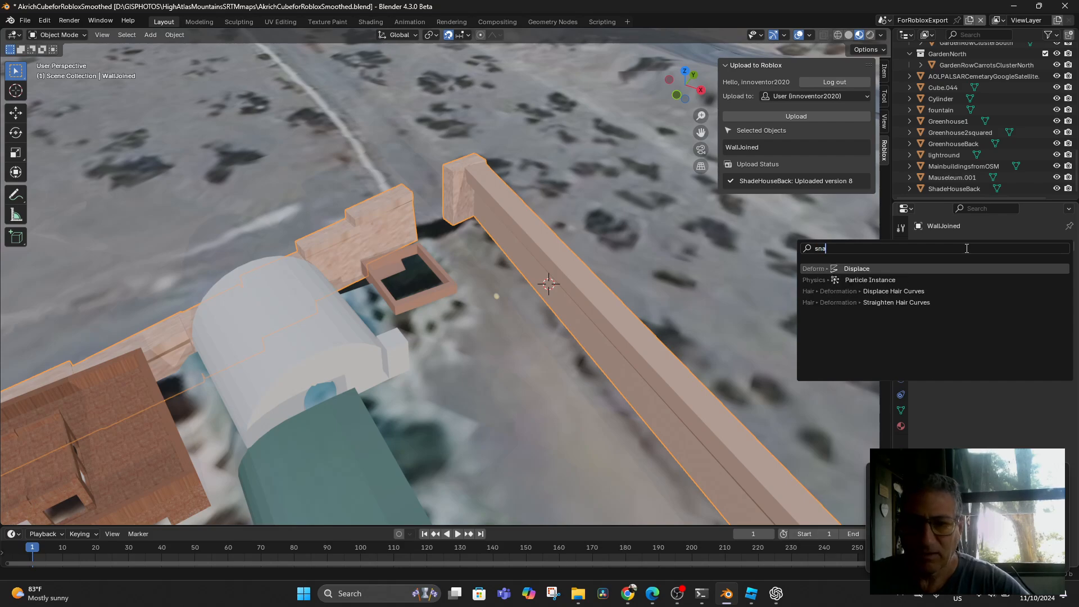
key("BackSpace")
key("BackSpace")
key("BackSpace")
type("hr")
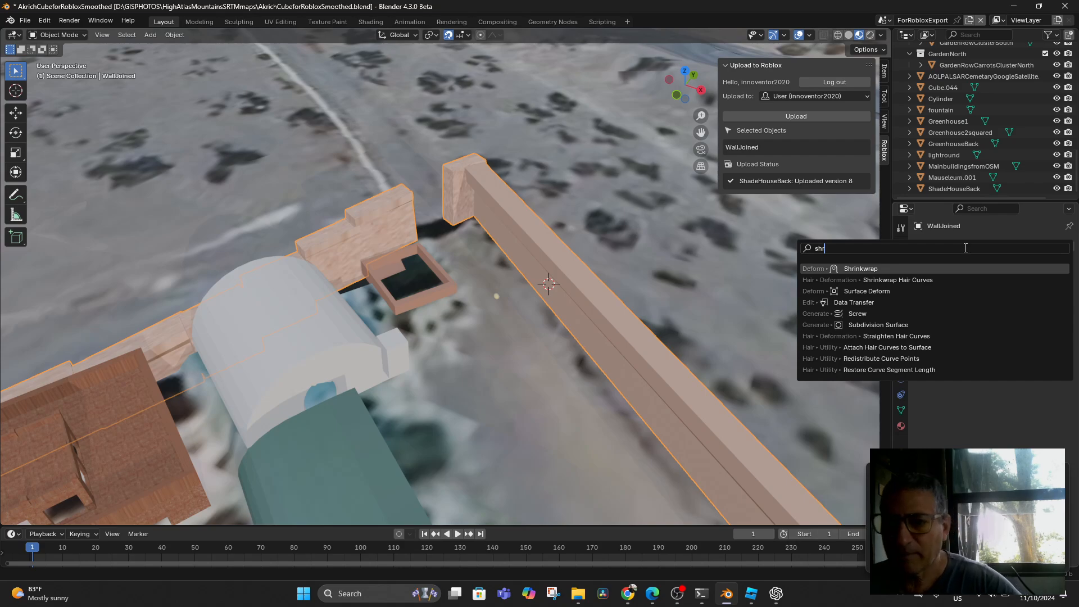
left_click(864, 268)
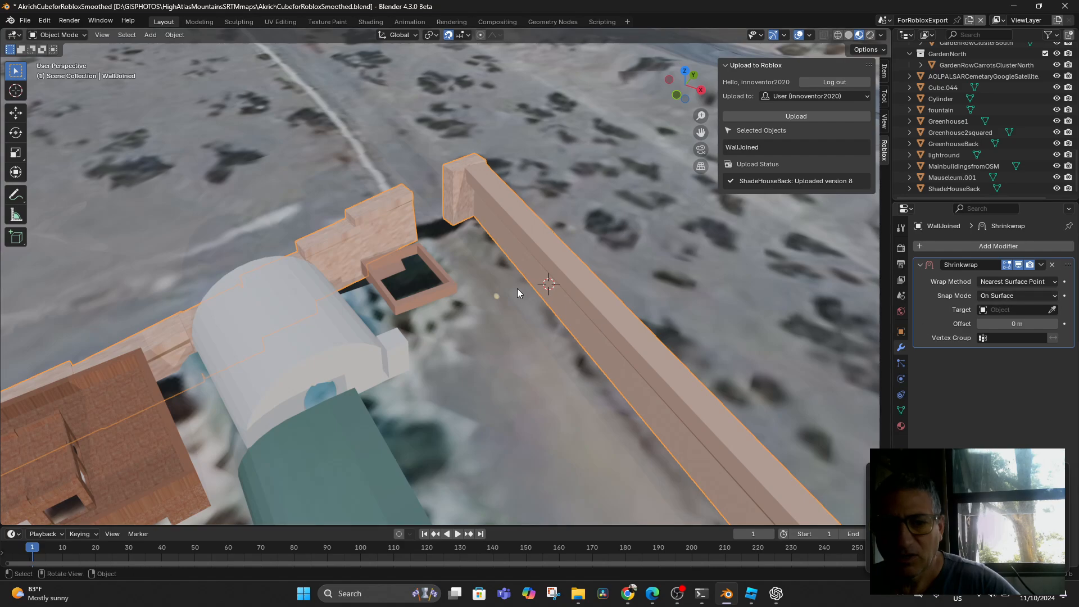
Step: Remove the Shrinkwrap modifier from WallJoined
left_click(496, 298)
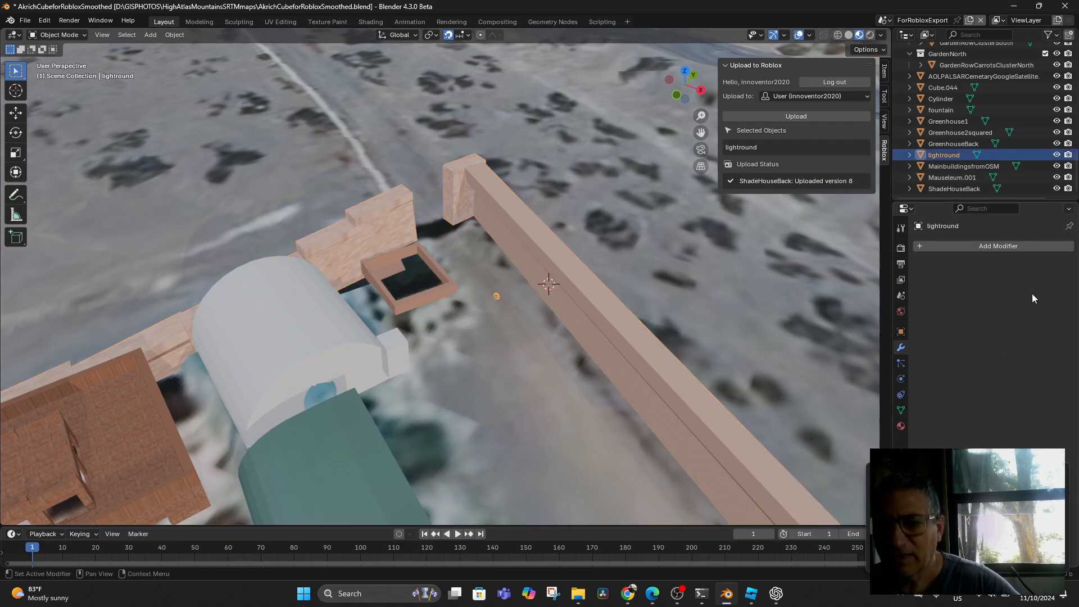
left_click(531, 262)
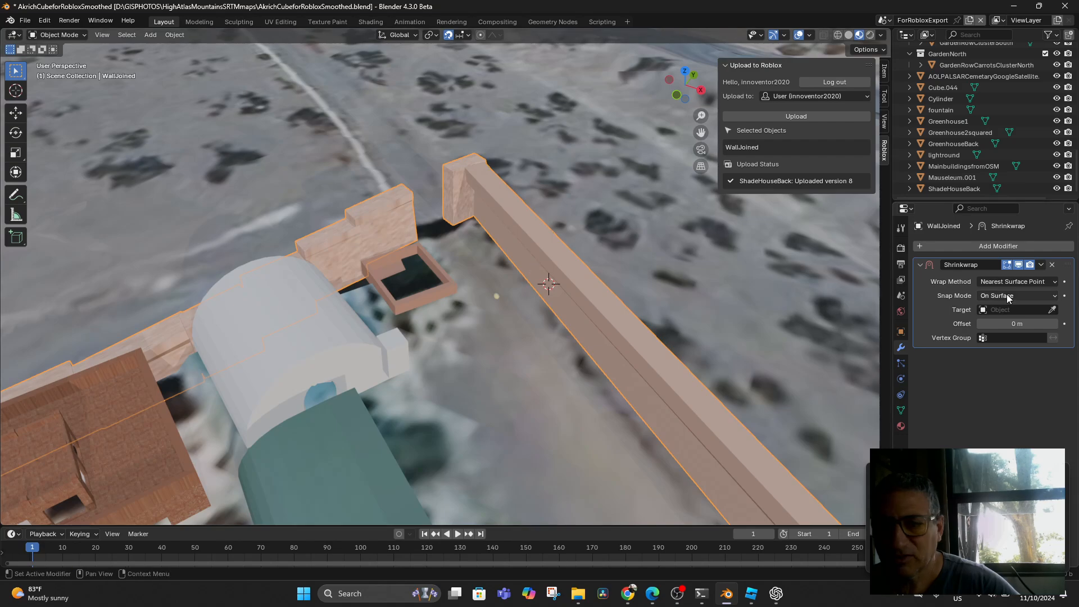
left_click(1052, 265)
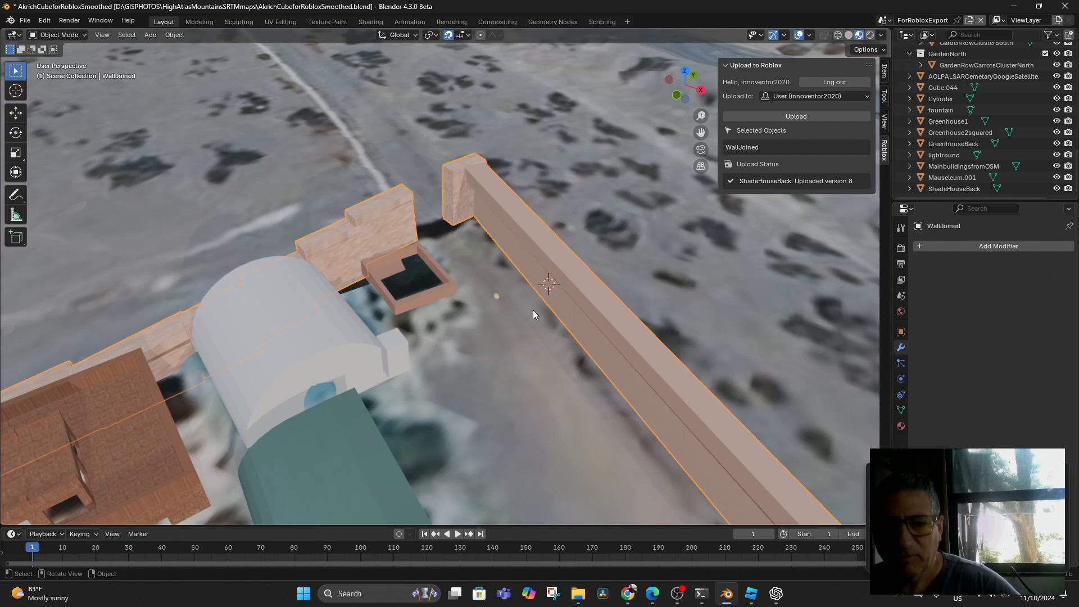
Step: Add a Shrinkwrap modifier to lightround with WallJoined as its target
left_click(497, 298)
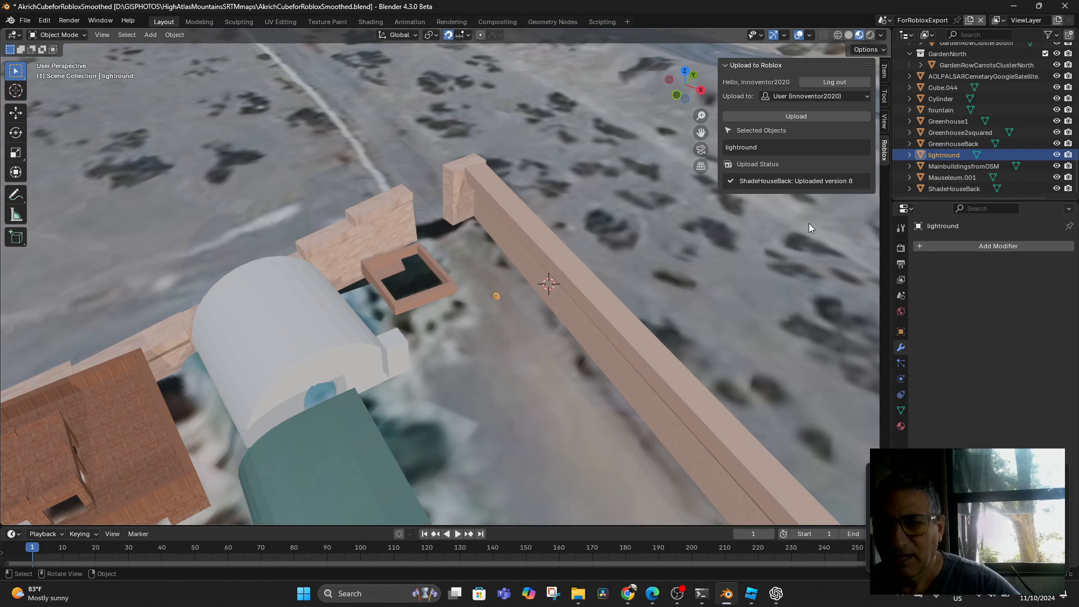
left_click(983, 249)
type("shr")
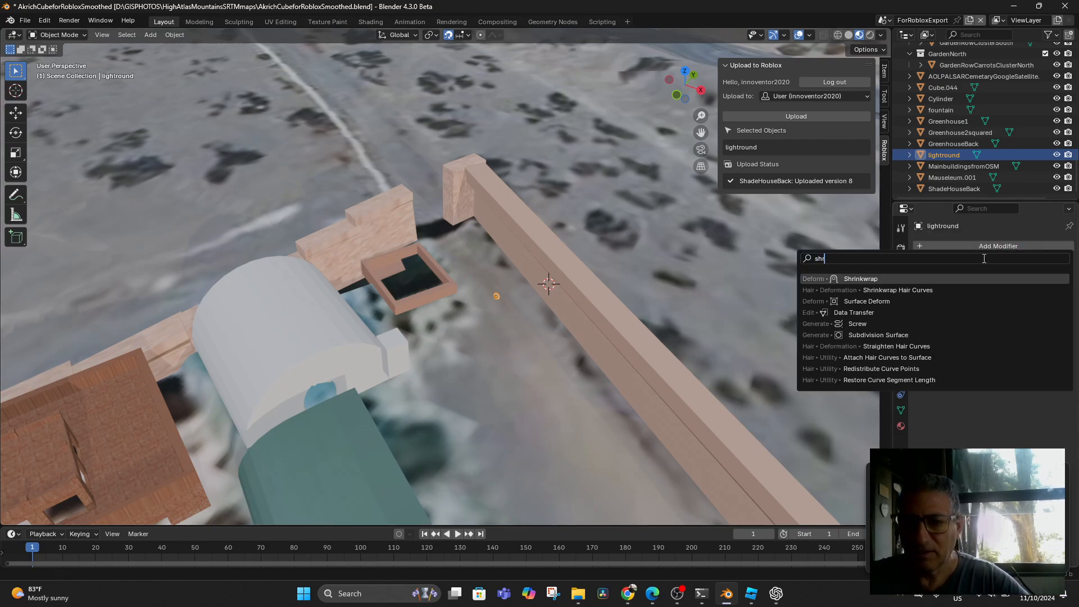
key("Return")
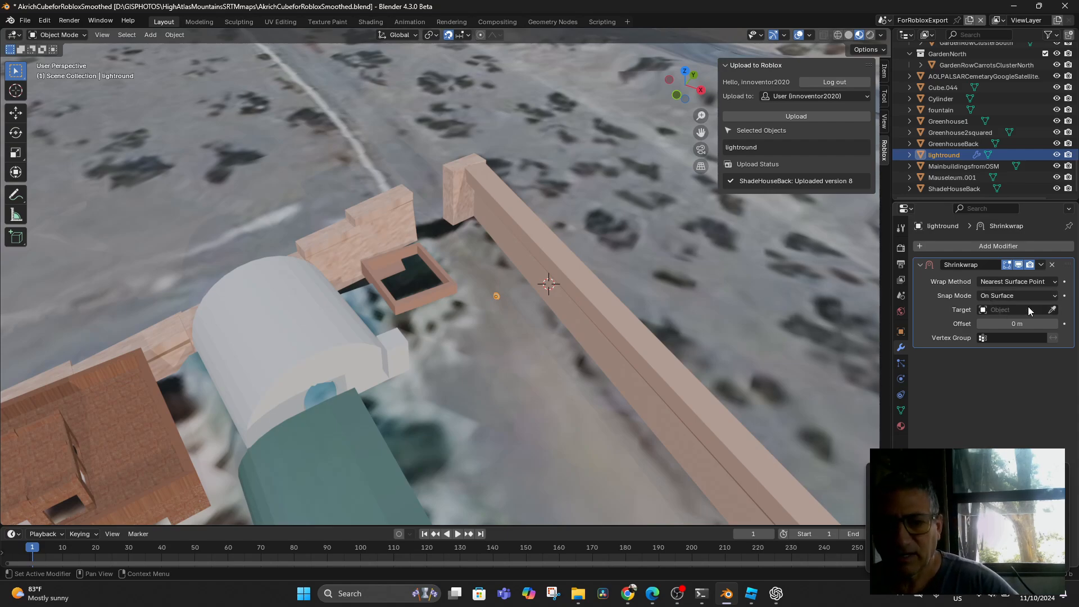
left_click(1052, 310)
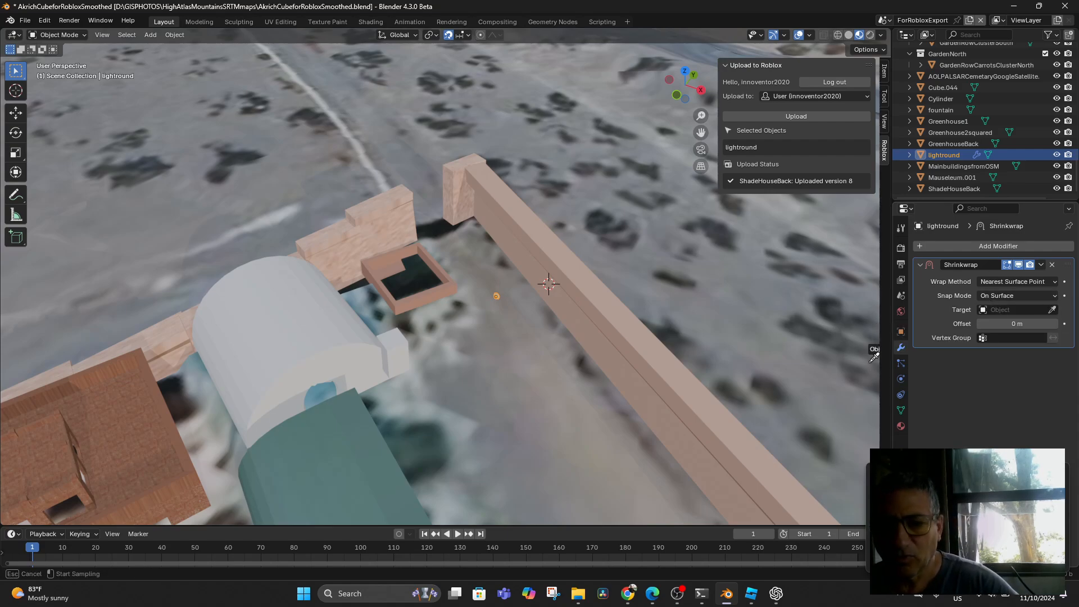
left_click(593, 317)
Step: Check the shrinkwrapped lightround in wireframe, return to solid shading and remove its Shrinkwrap modifier
scroll(585, 305, "up", 1)
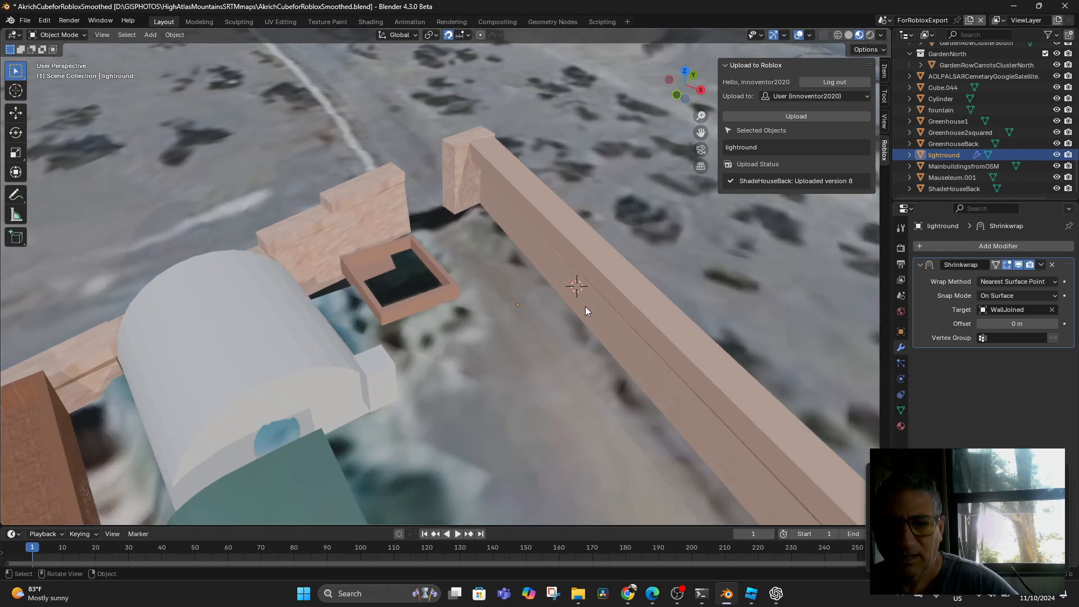
scroll(585, 306, "down", 1)
left_click(594, 255, "shift")
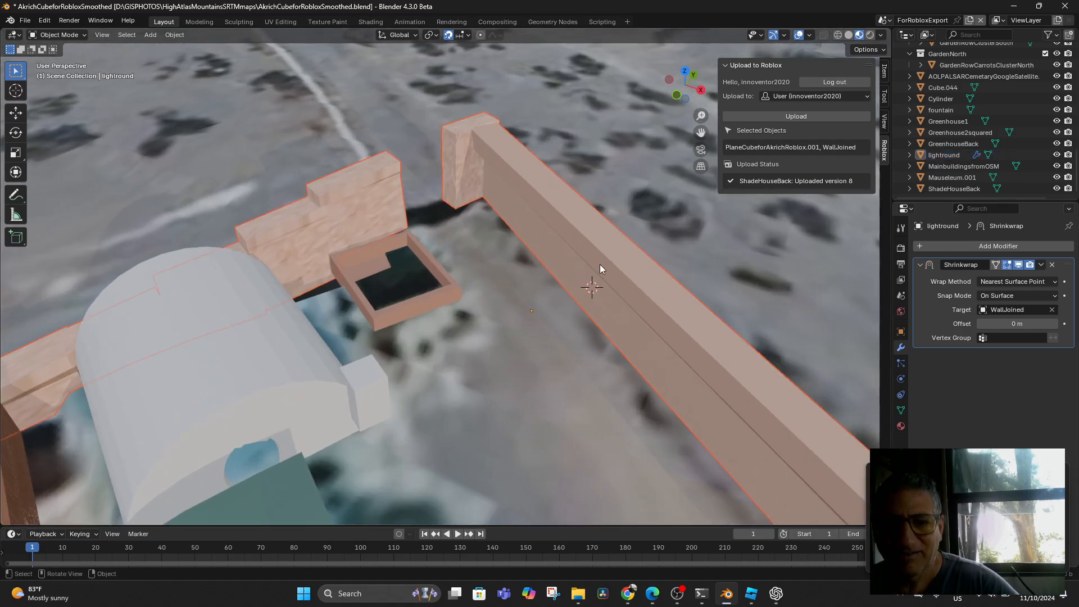
left_click(840, 35)
scroll(635, 304, "down", 5)
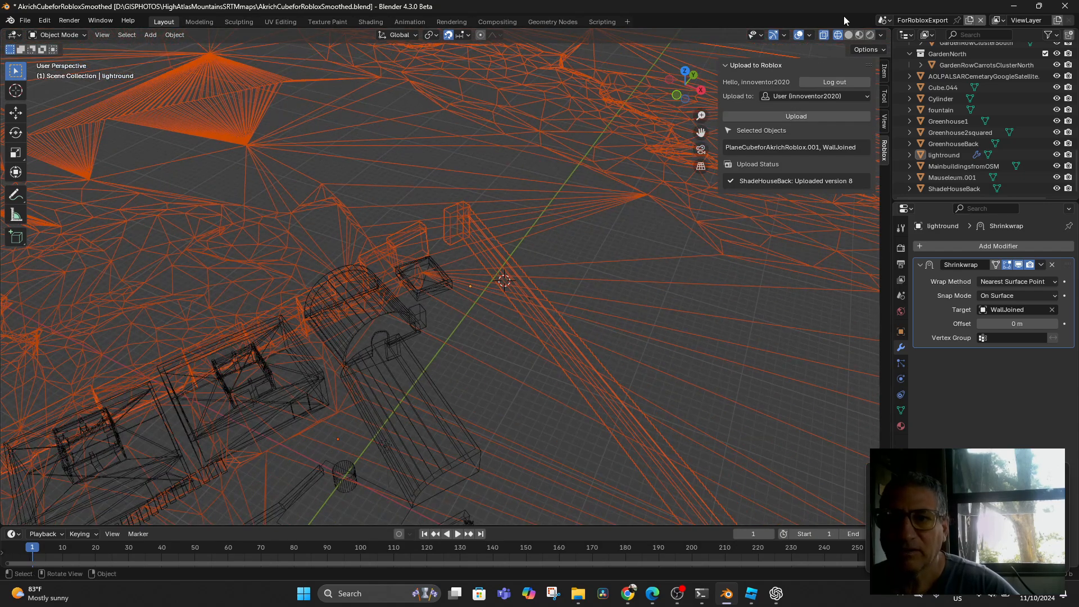
left_click(850, 35)
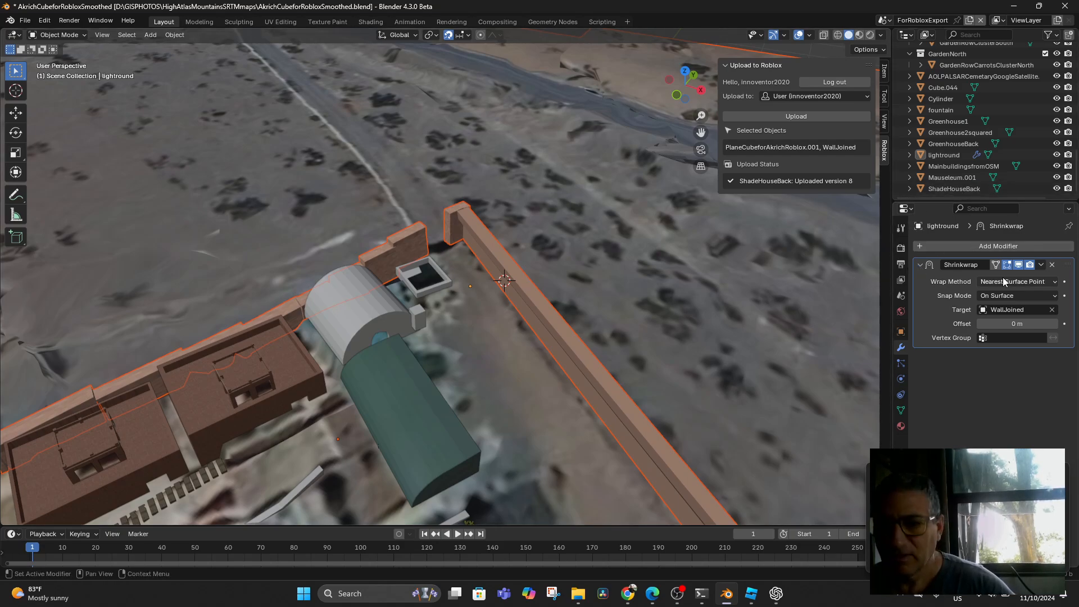
left_click(1052, 265)
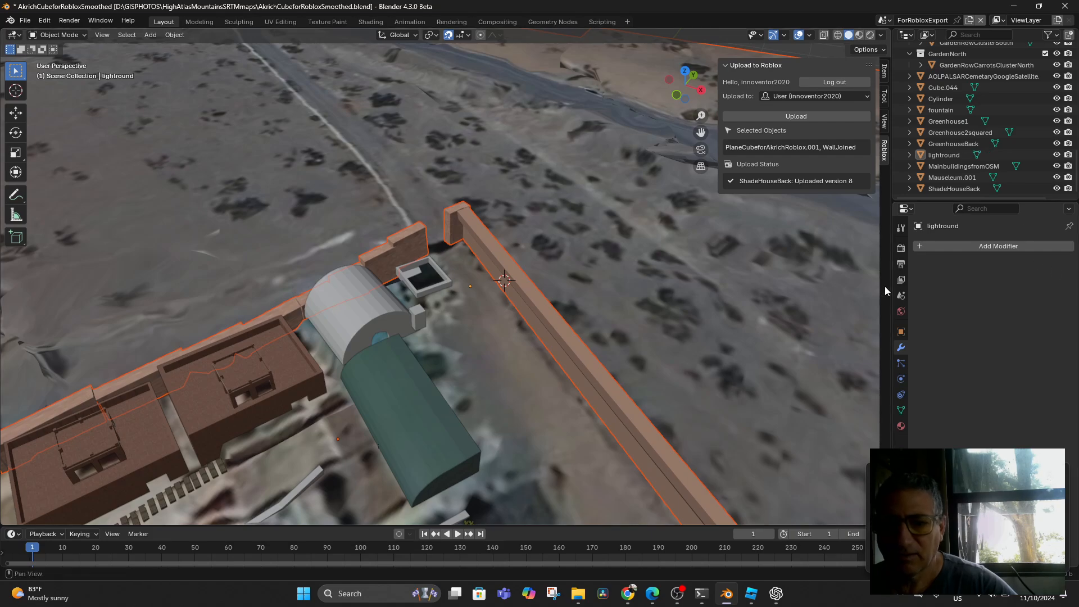
Step: Select only lightround and give it a new Shrinkwrap modifier targeting the WallJoined wall
scroll(713, 297, "up", 3)
scroll(593, 320, "up", 2)
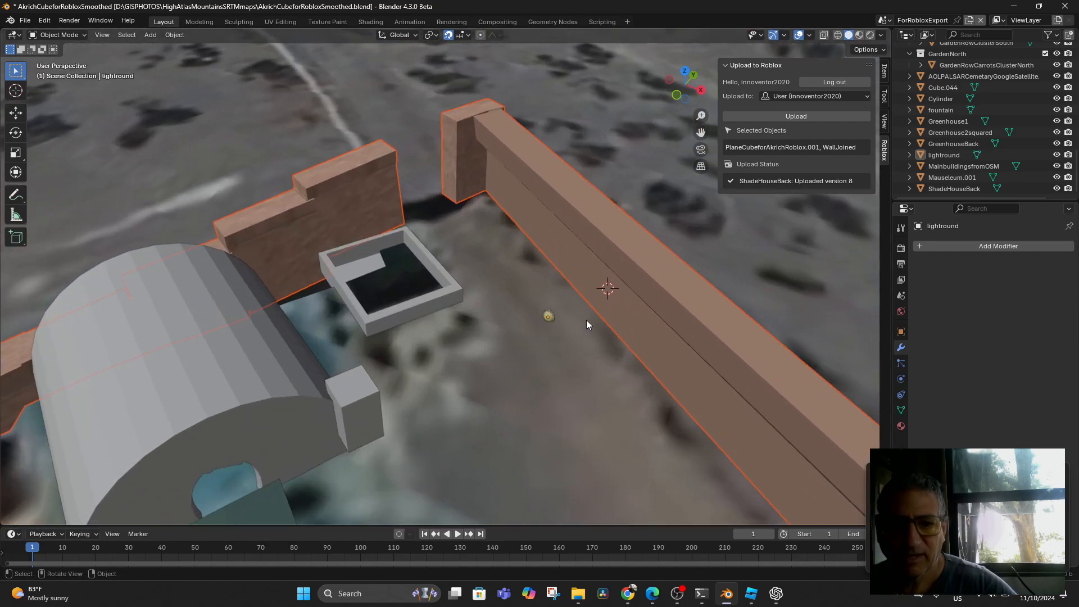
left_click(548, 318)
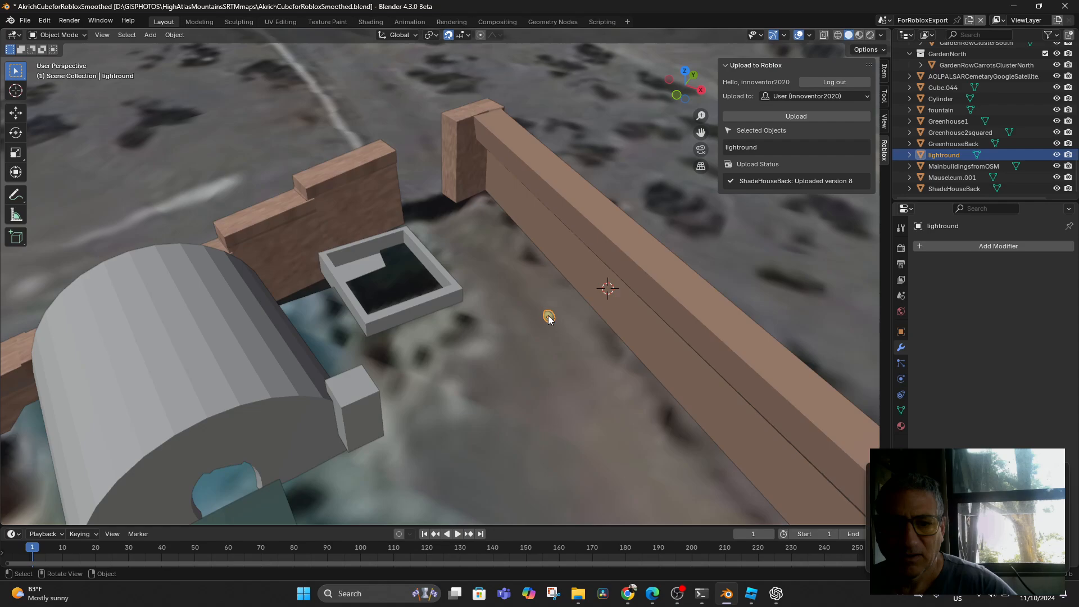
left_click(1000, 247)
left_click(997, 248)
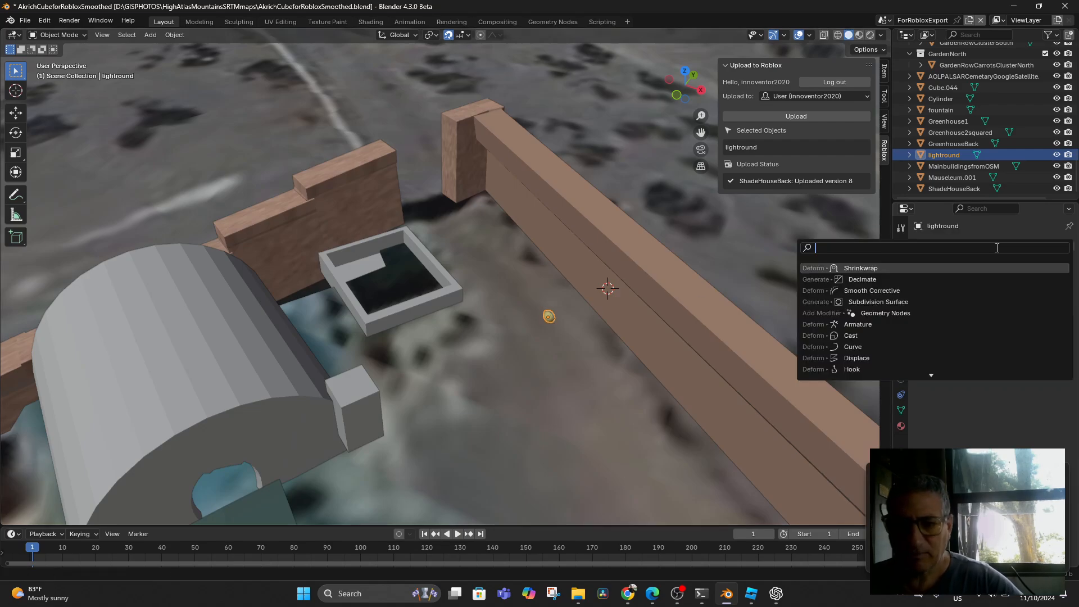
type("shri")
key("Return")
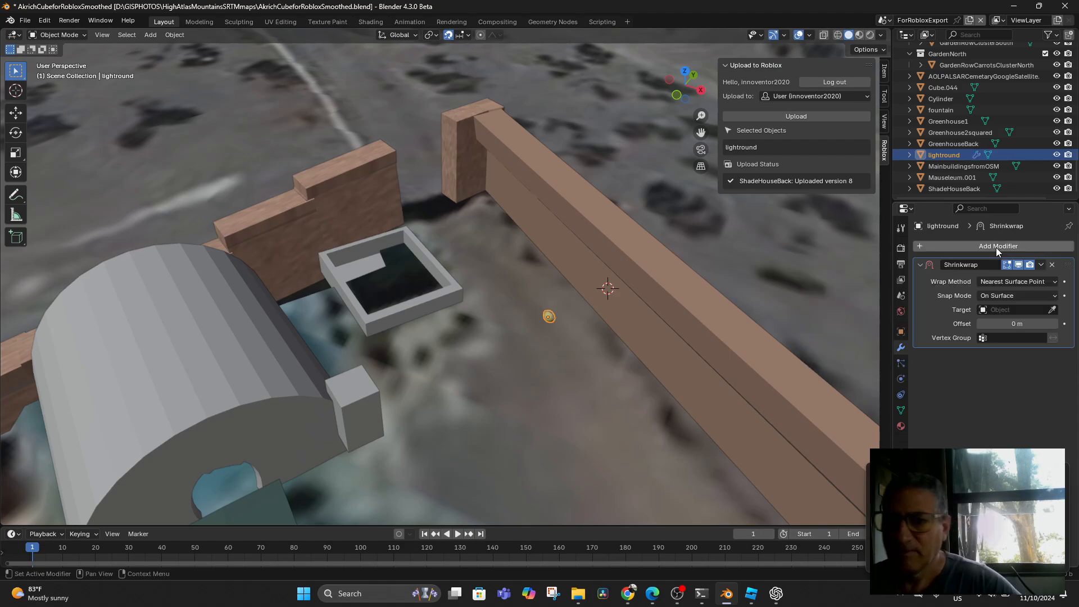
left_click(1051, 311)
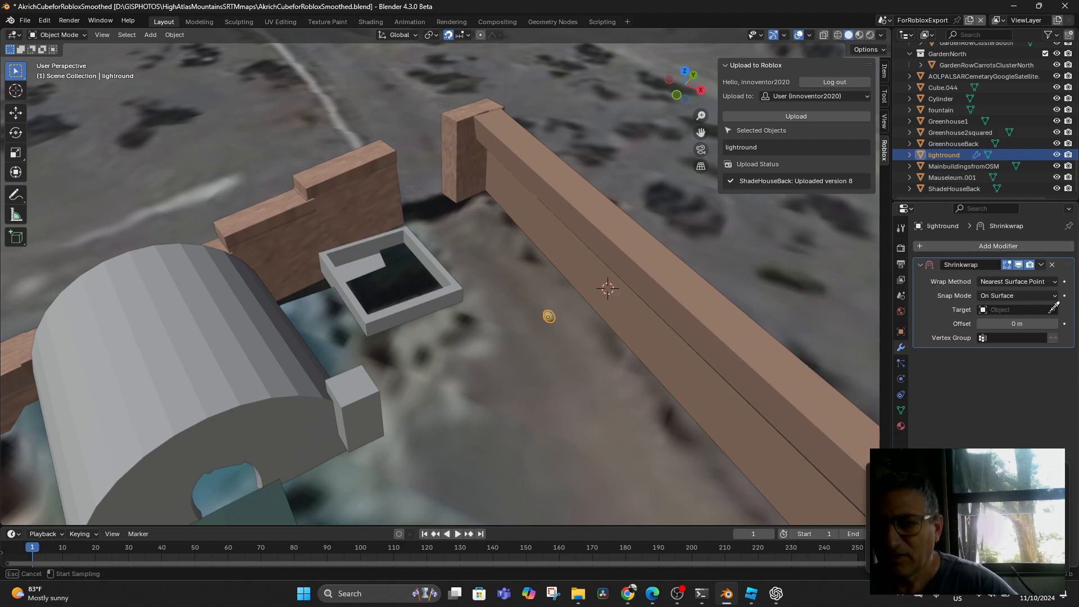
left_click(583, 238)
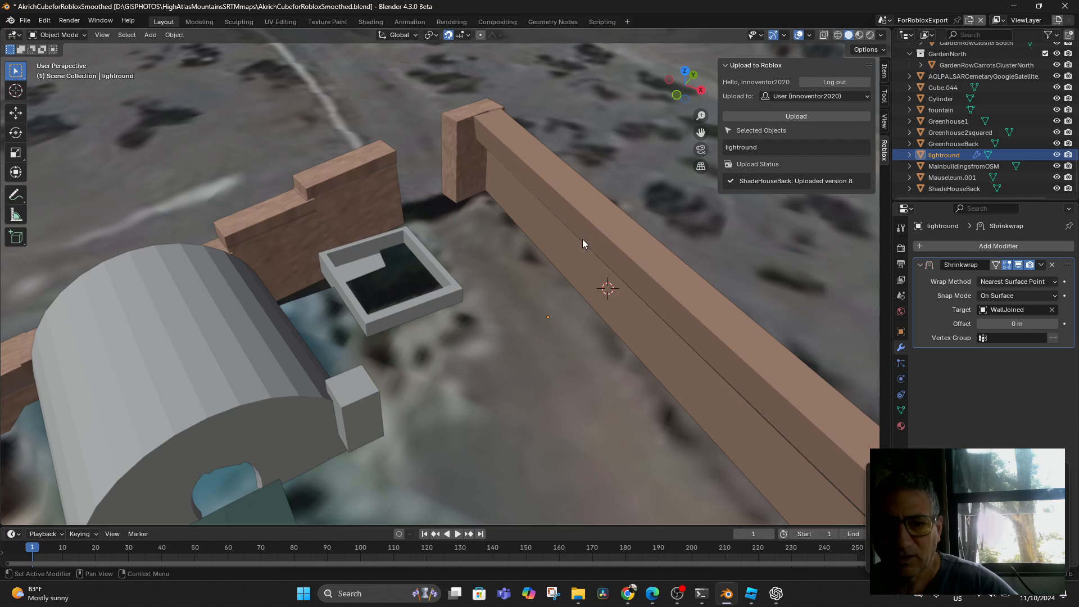
Step: Inspect lightround in wireframe near the long wall and delete its Shrinkwrap modifier again
middle_click_drag(660, 345, 691, 307)
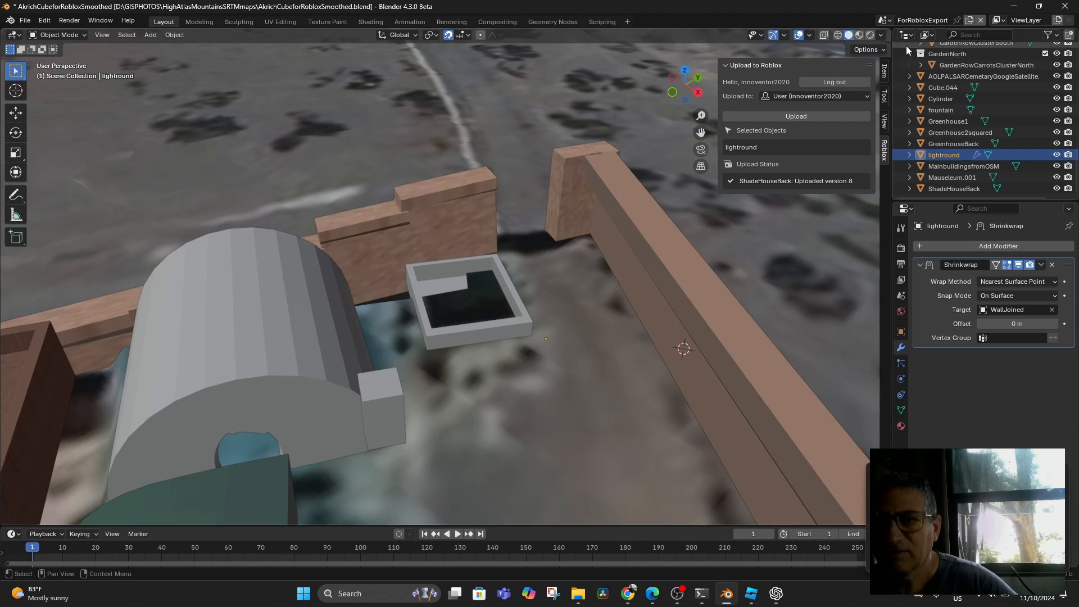
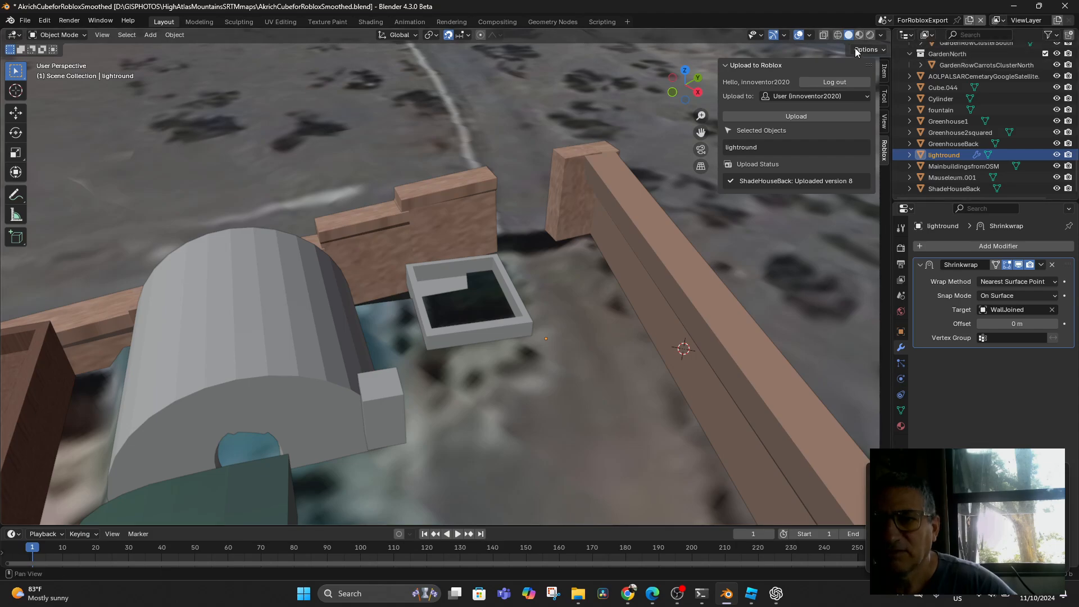
left_click(836, 36)
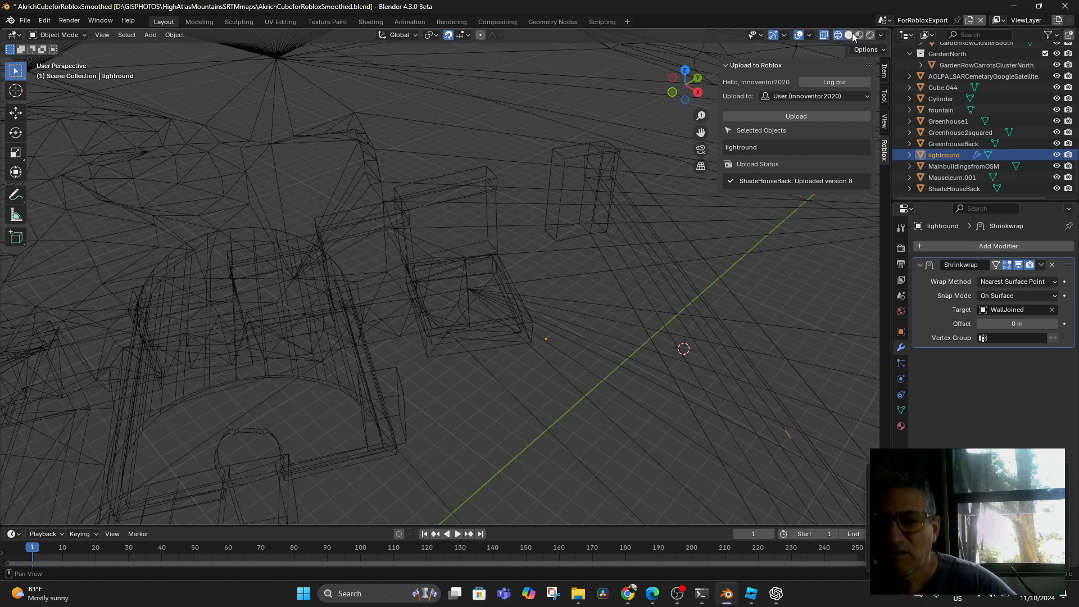
mouse_move(789, 330)
middle_mouse_down()
mouse_move(773, 344)
mouse_move(775, 320)
mouse_move(776, 361)
mouse_move(774, 313)
middle_mouse_up()
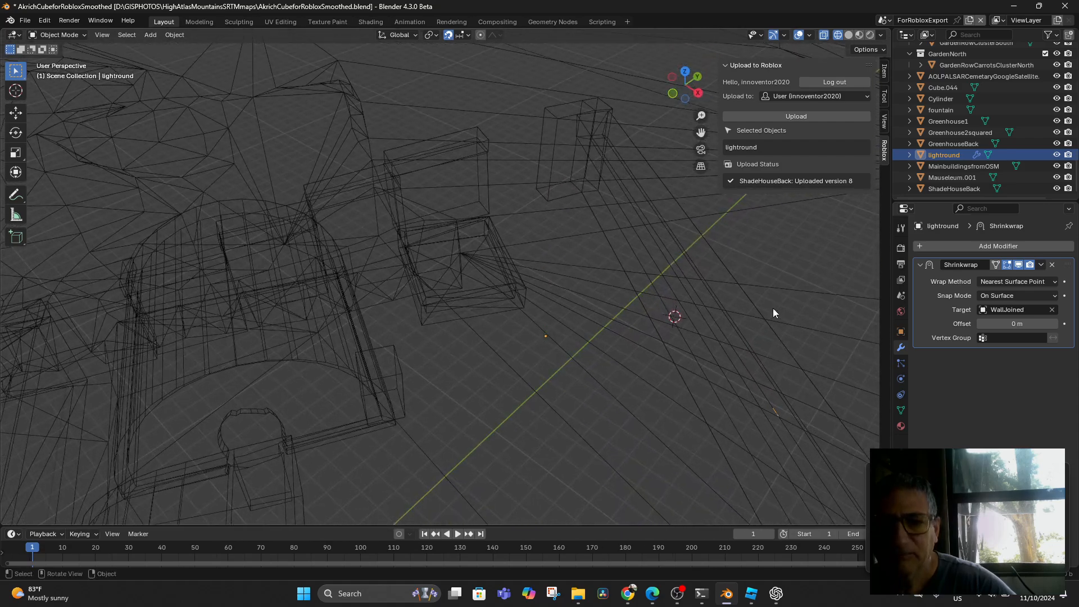
left_click(1052, 264)
middle_click_drag(805, 363, 768, 366)
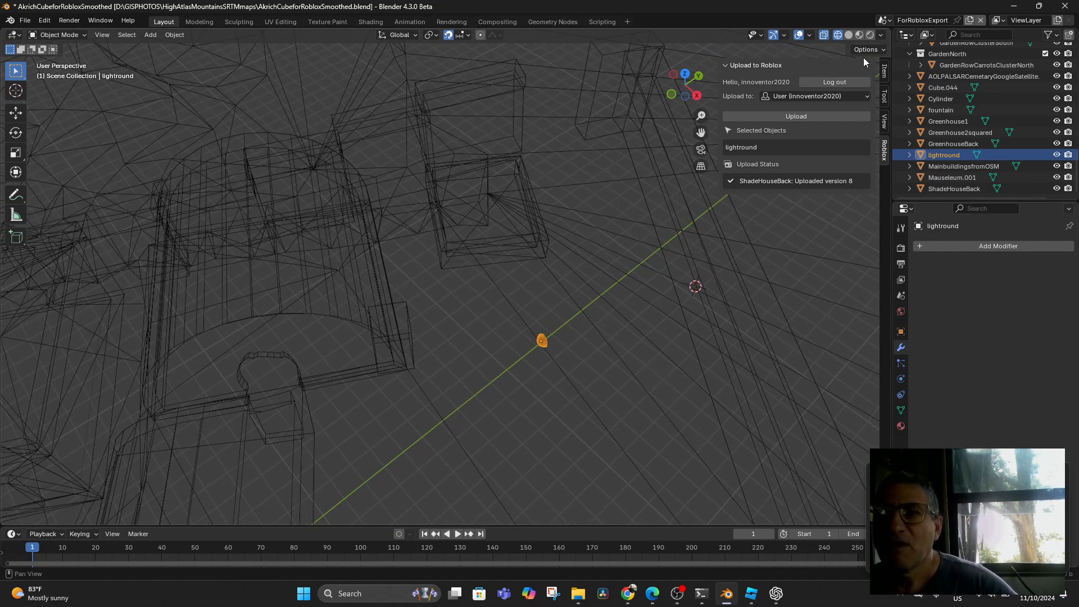
Step: In solid shading from the top view, move lightround in snapped increments beside the long wall's inner edge and rotate it freehand
left_click(848, 35)
middle_click_drag(788, 268, 619, 387)
key("KP_7")
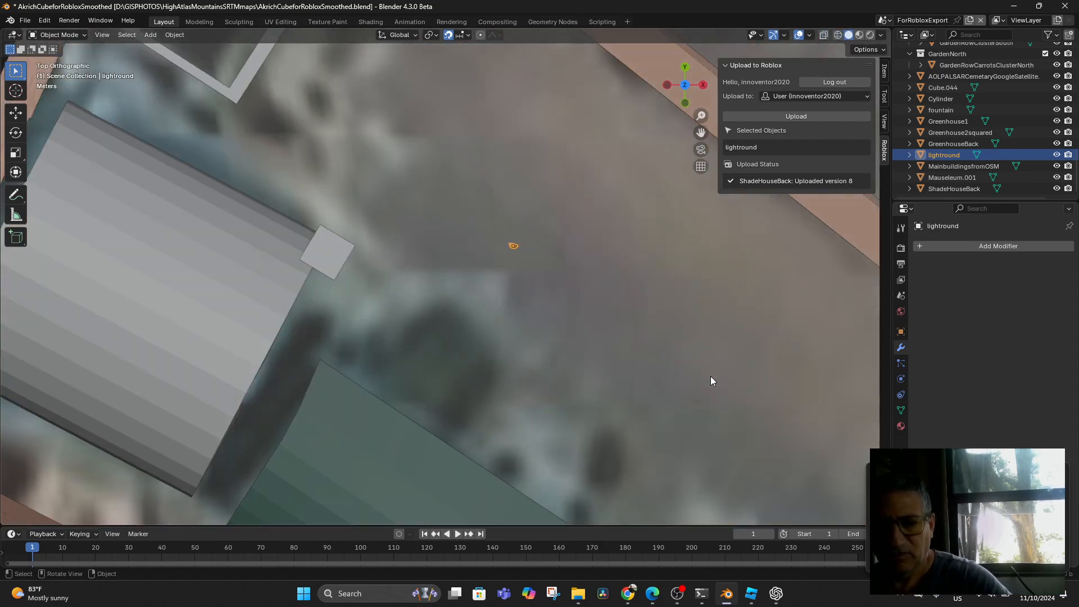
scroll(605, 329, "down", 4)
key("g")
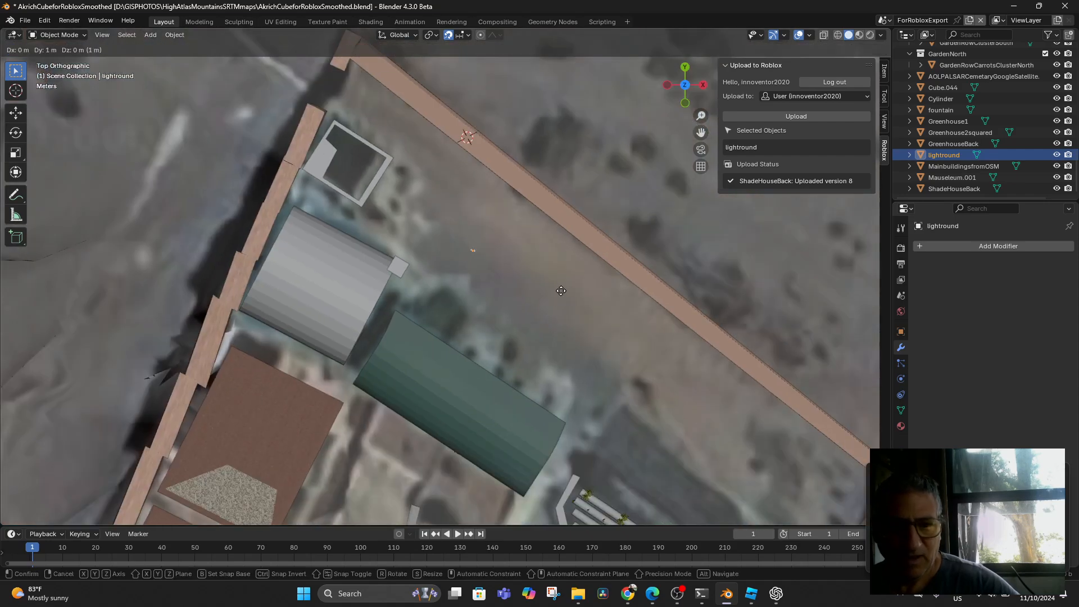
left_click(594, 240)
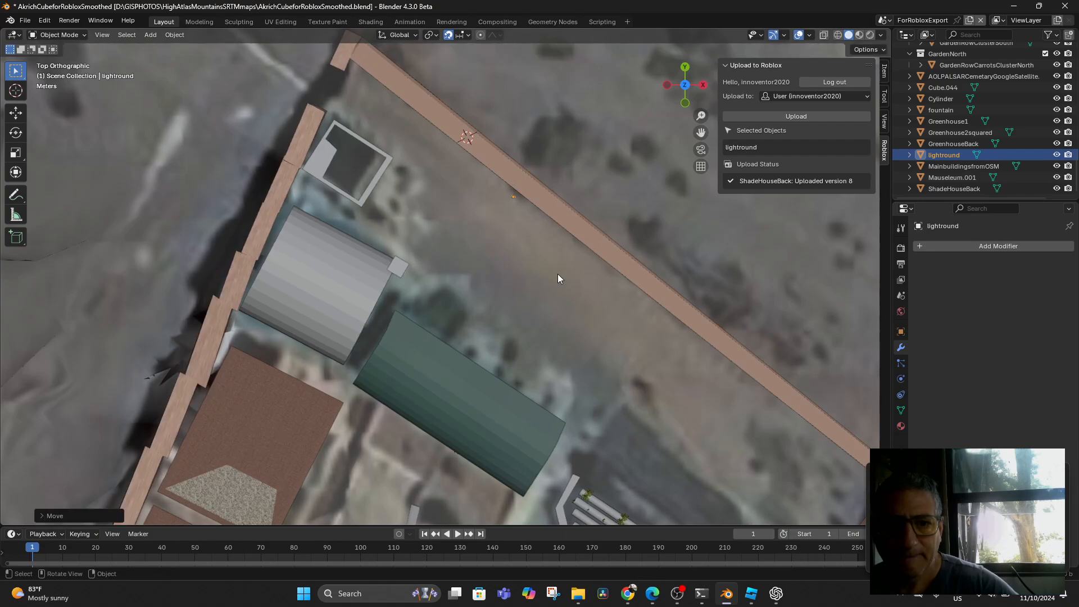
key("r")
left_click(477, 305)
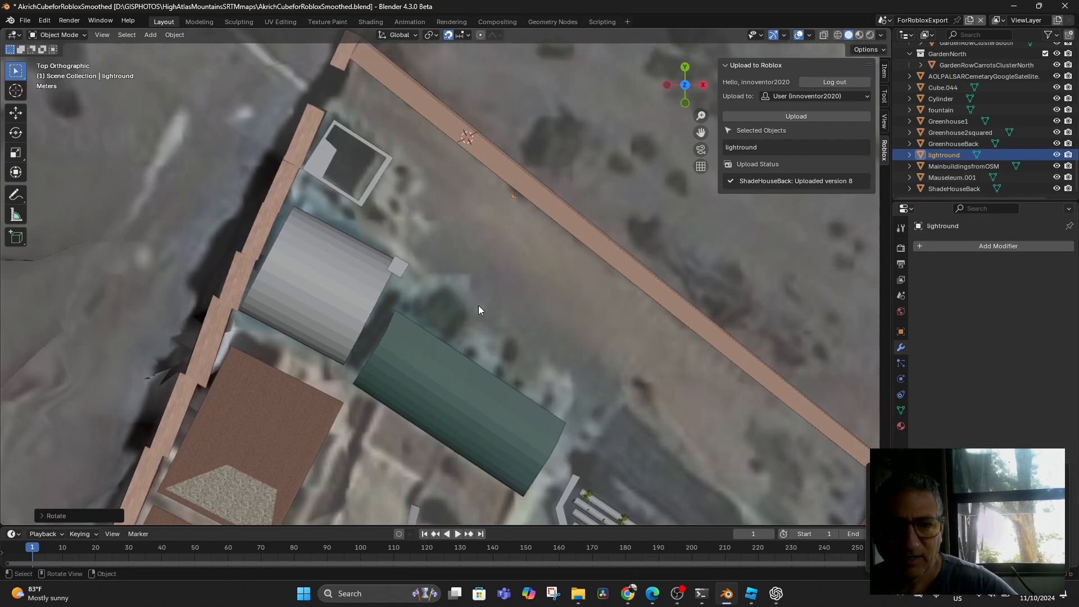
Step: Nudge lightround 1 m along X, turn snapping off and move it freehand against the long wall's inner edge
key("g")
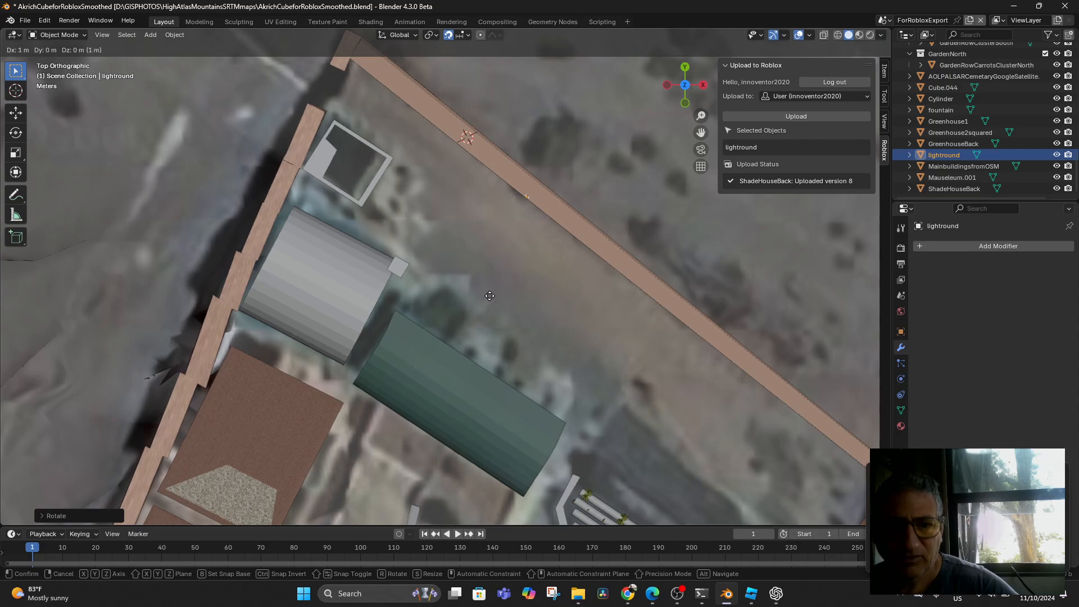
left_click(489, 296)
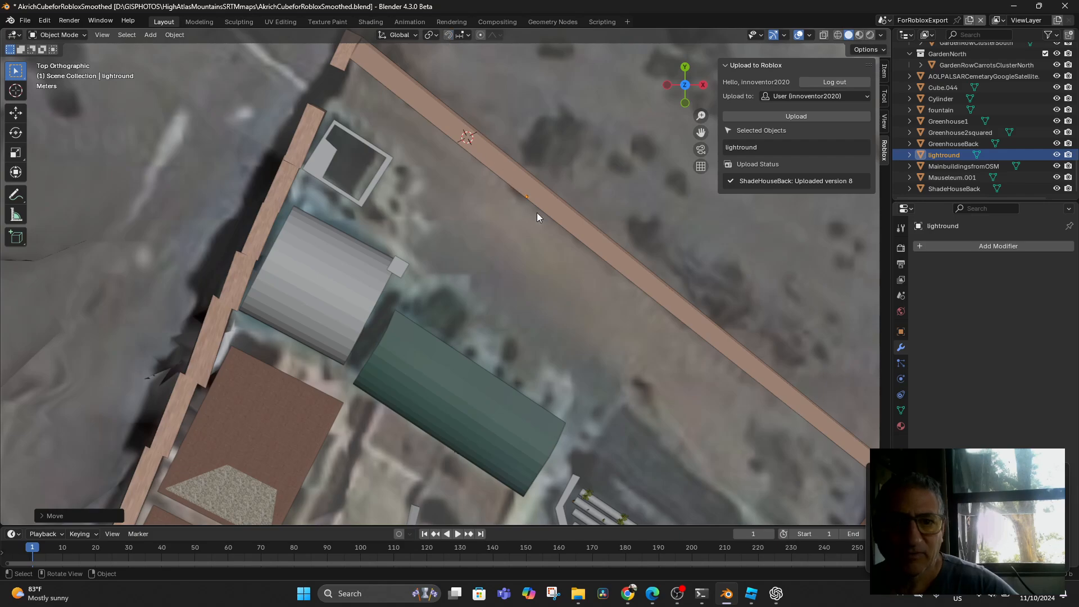
scroll(537, 217, "up", 3)
key("g")
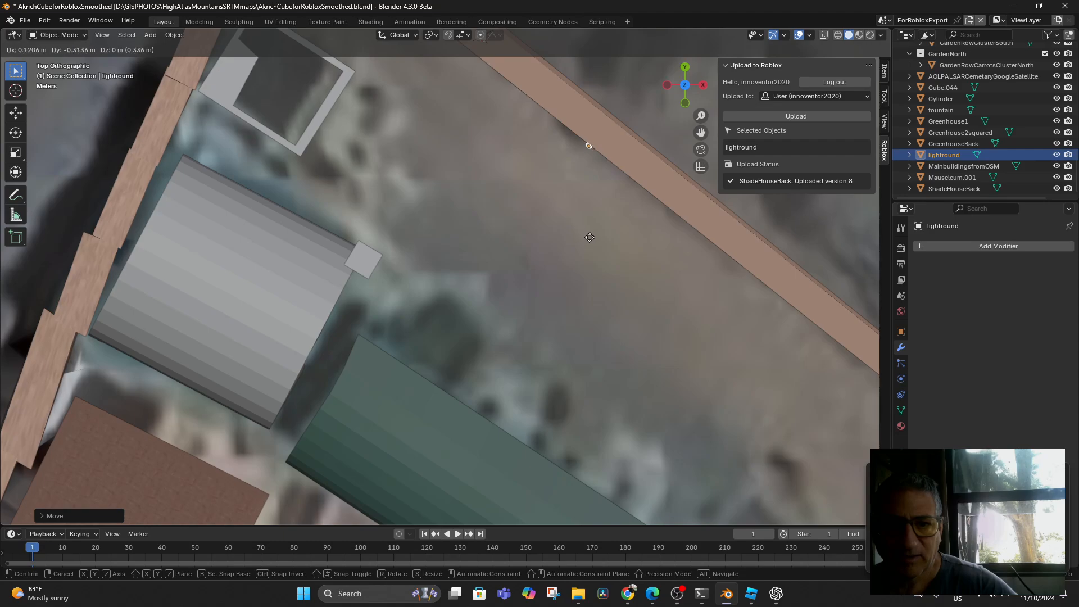
left_click(590, 242)
middle_click_drag(590, 242, 615, 214)
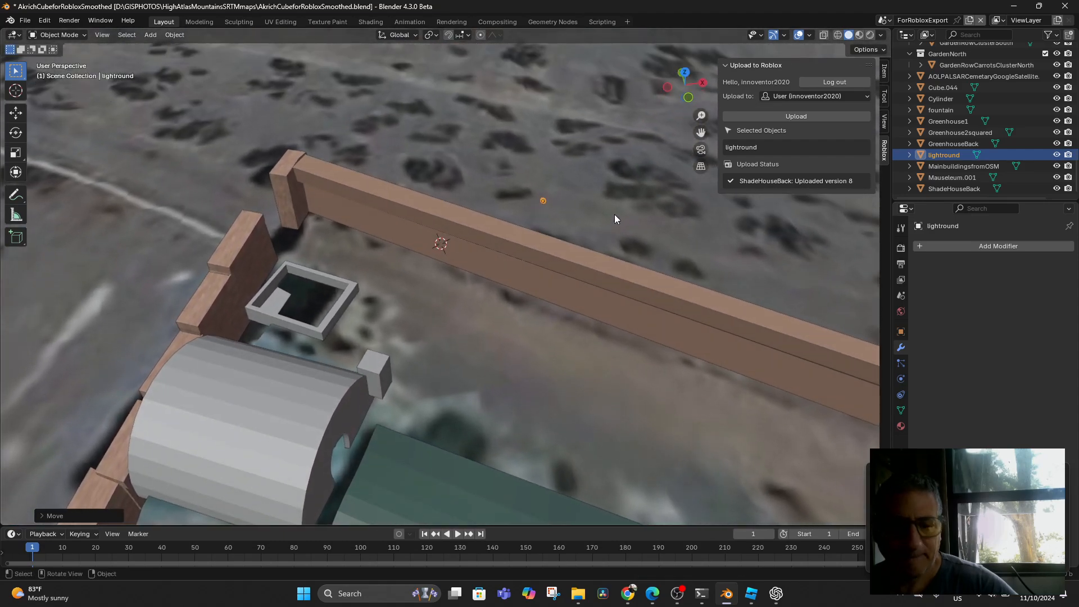
Step: Lower lightround about 5.35 m along Z to the height of the long wall's inner face
key("g")
key("z")
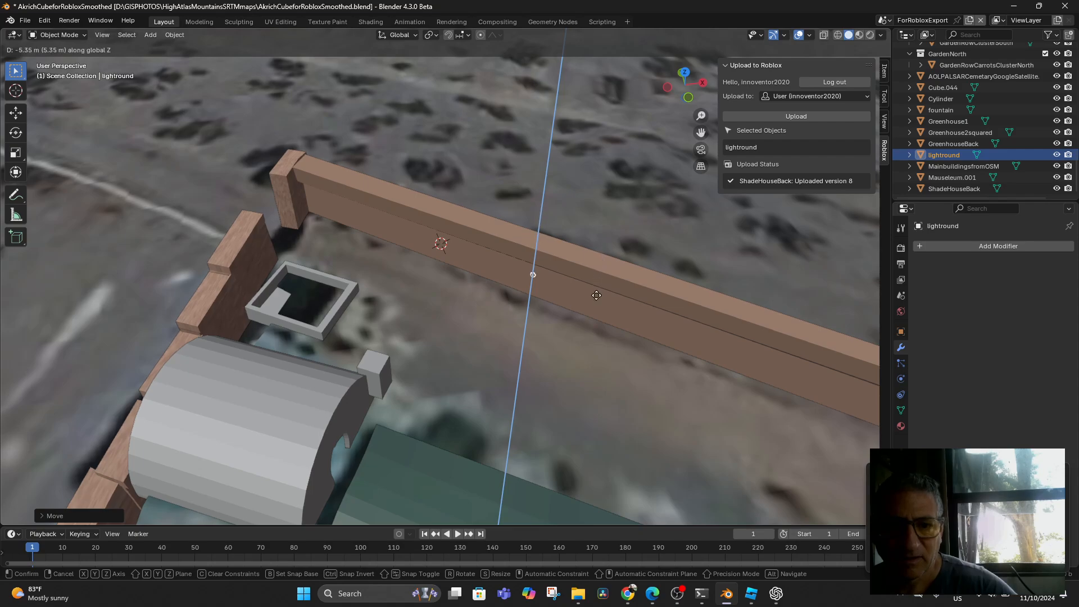
left_click(596, 295)
Step: Move lightround about 1 m along Y toward the long wall's inner face and lower it slightly along Z
scroll(598, 312, "up", 4)
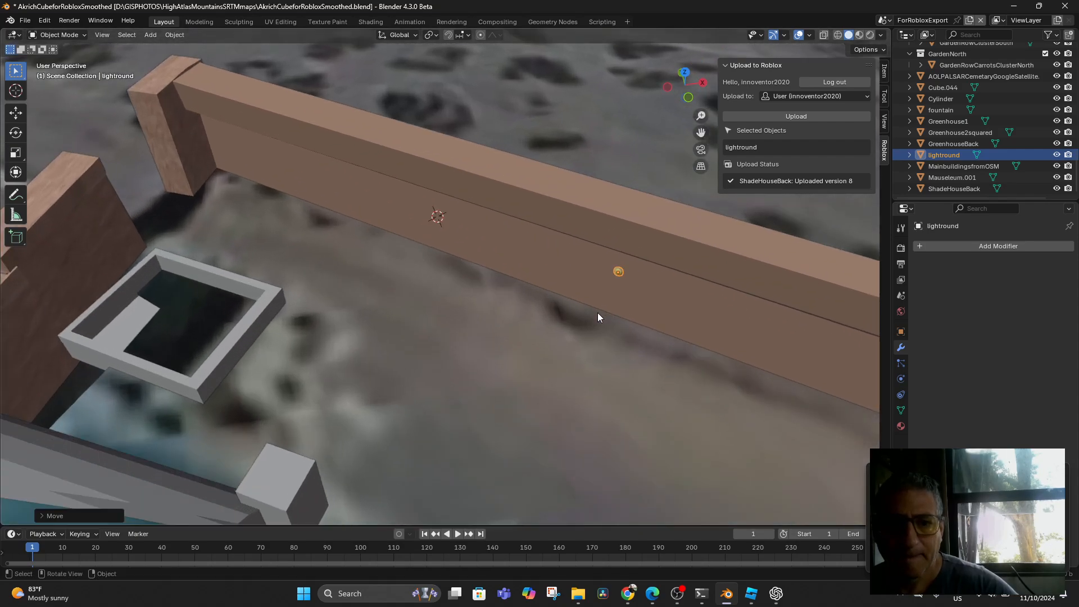
middle_click_drag(594, 324, 496, 308, "shift")
right_click(496, 309)
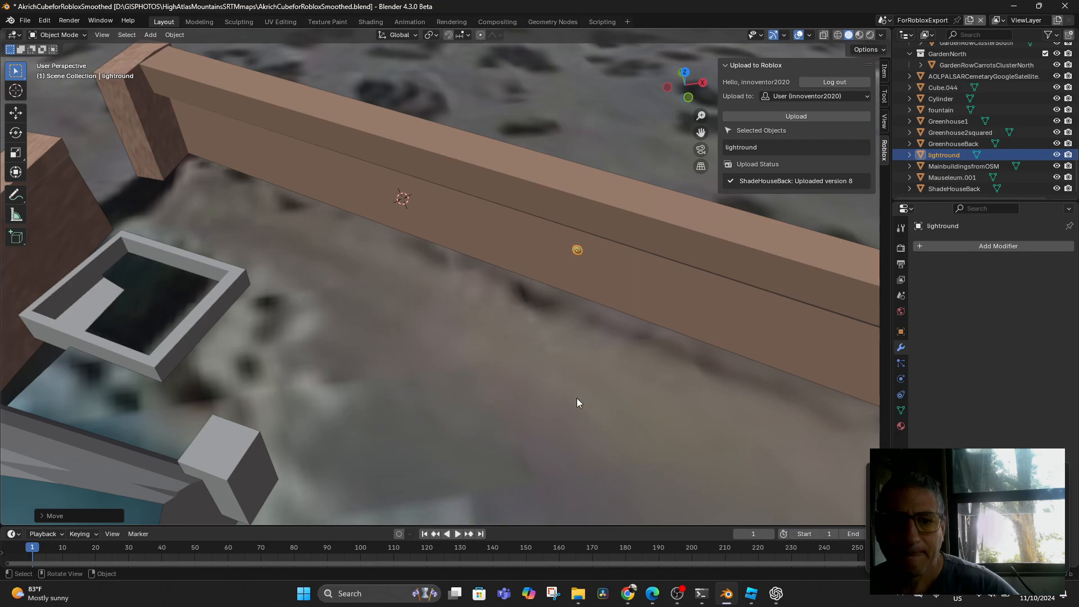
middle_click_drag(578, 398, 595, 371)
scroll(593, 372, "up", 3)
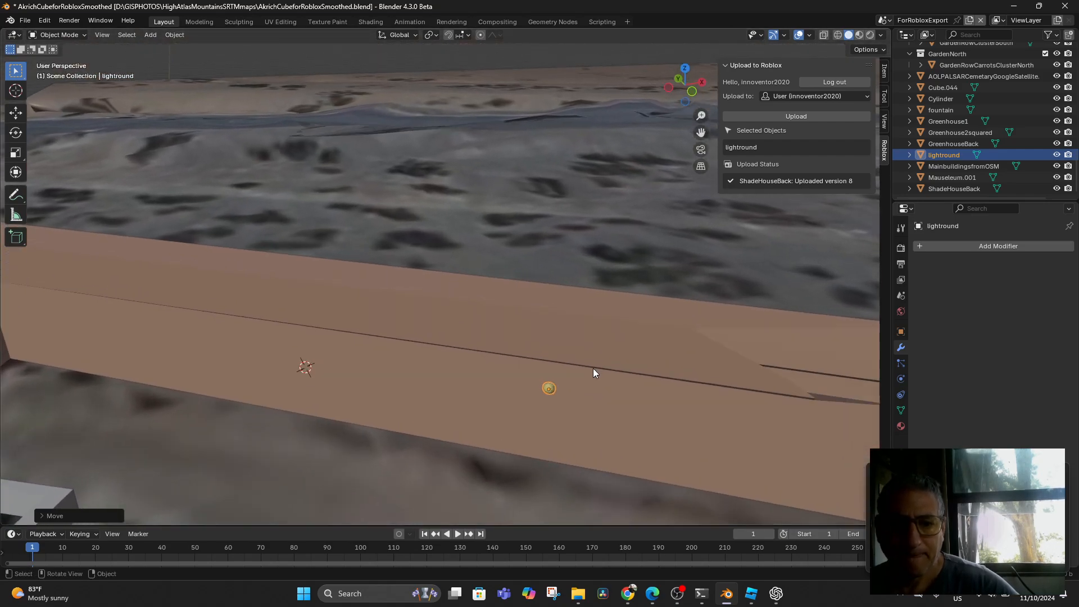
scroll(592, 369, "down", 2)
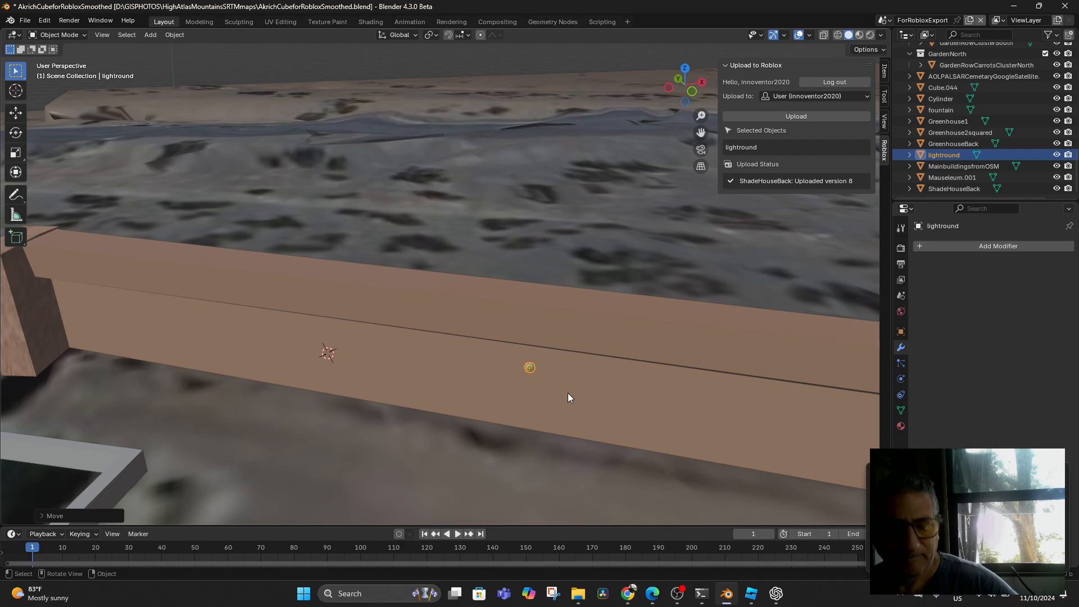
key("g")
key("y")
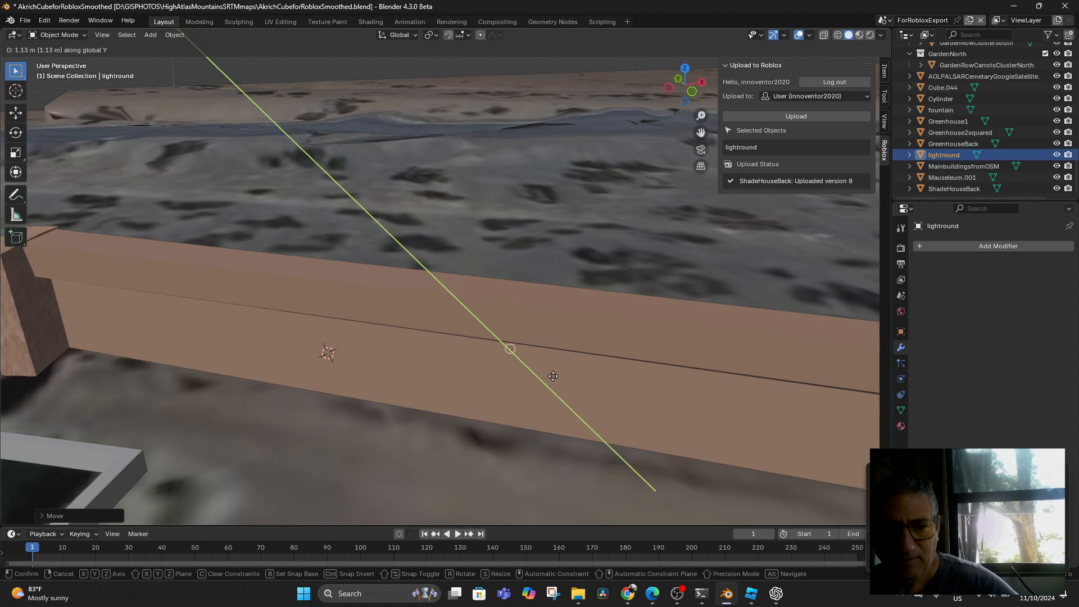
left_click(554, 387)
key("g")
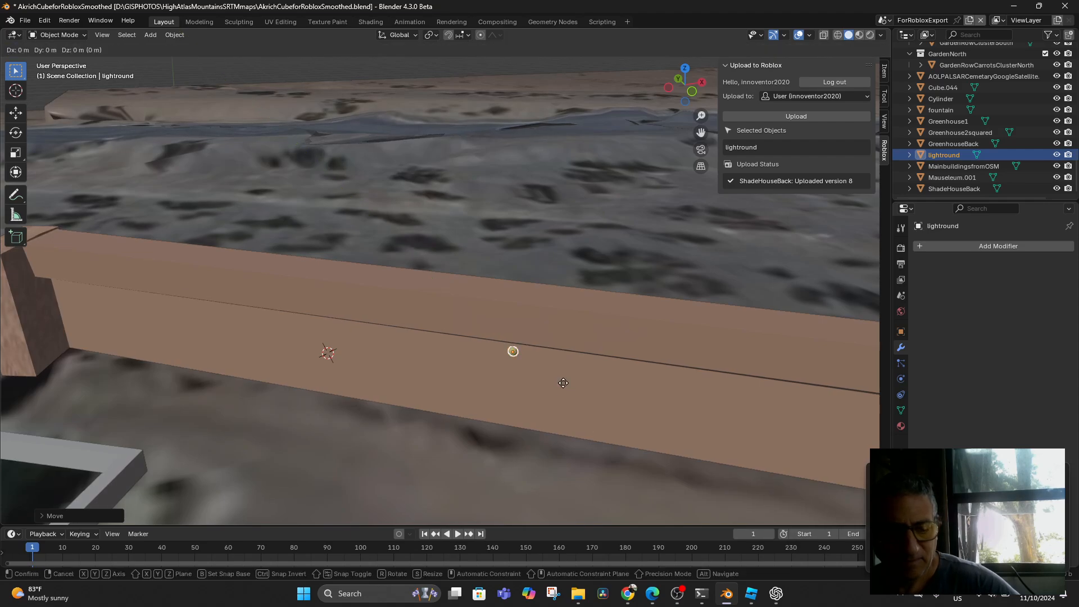
key("z")
left_click(556, 395)
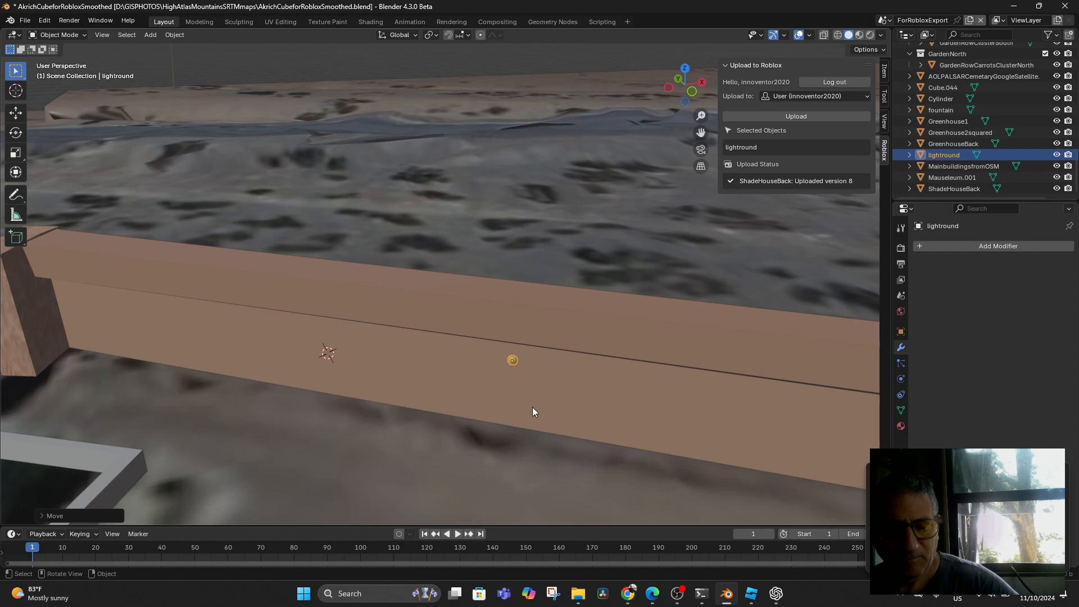
Step: Move lightround freehand along the long wall to its corner end near the white greenhouse
mouse_move(531, 407)
middle_mouse_down()
mouse_move(534, 423)
mouse_move(558, 403)
mouse_move(538, 419)
middle_mouse_up()
scroll(538, 419, "down", 4)
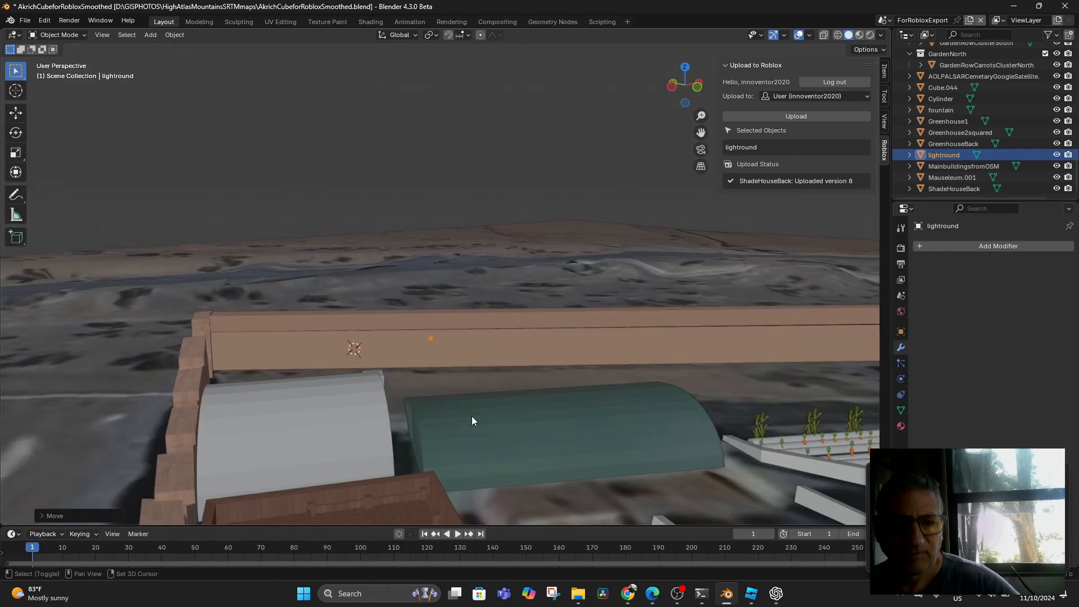
key("g")
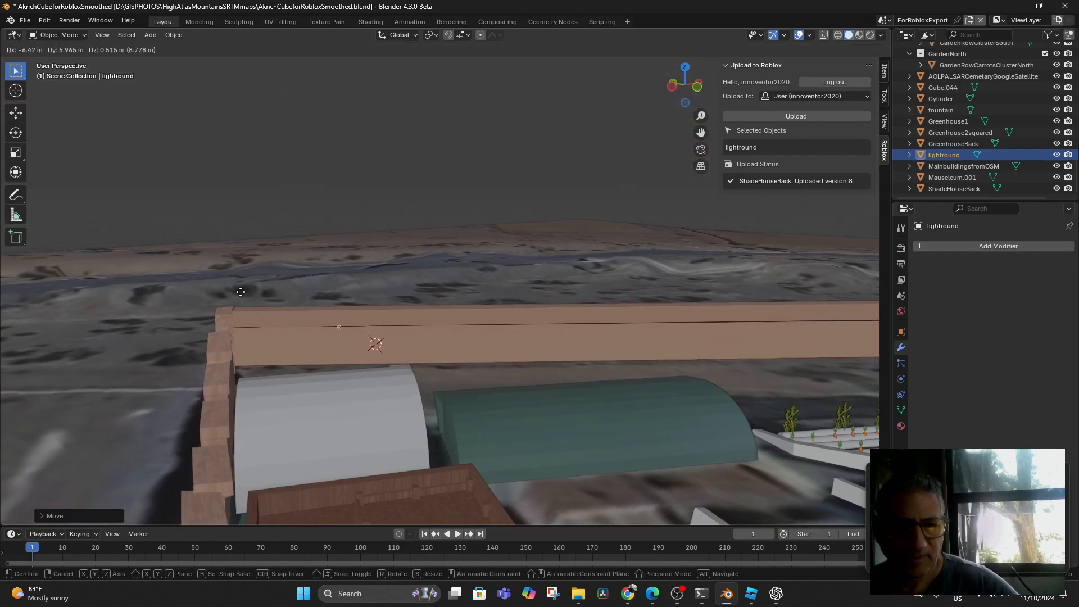
left_click(164, 303)
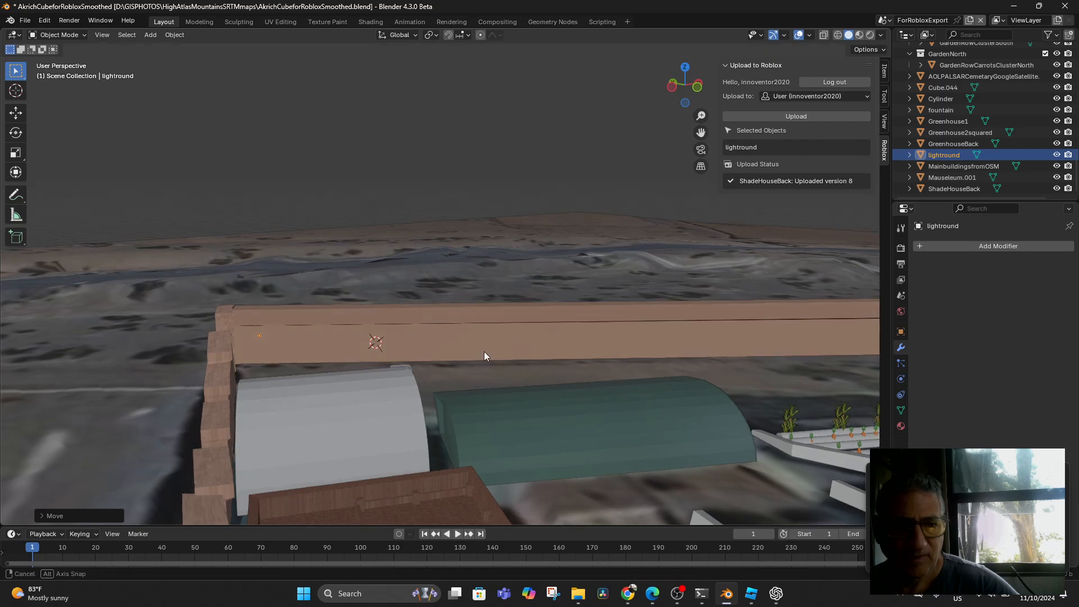
Step: Try to adjust lightround's height along Z from the top view
middle_click_drag(484, 354, 468, 386)
key("KP_7")
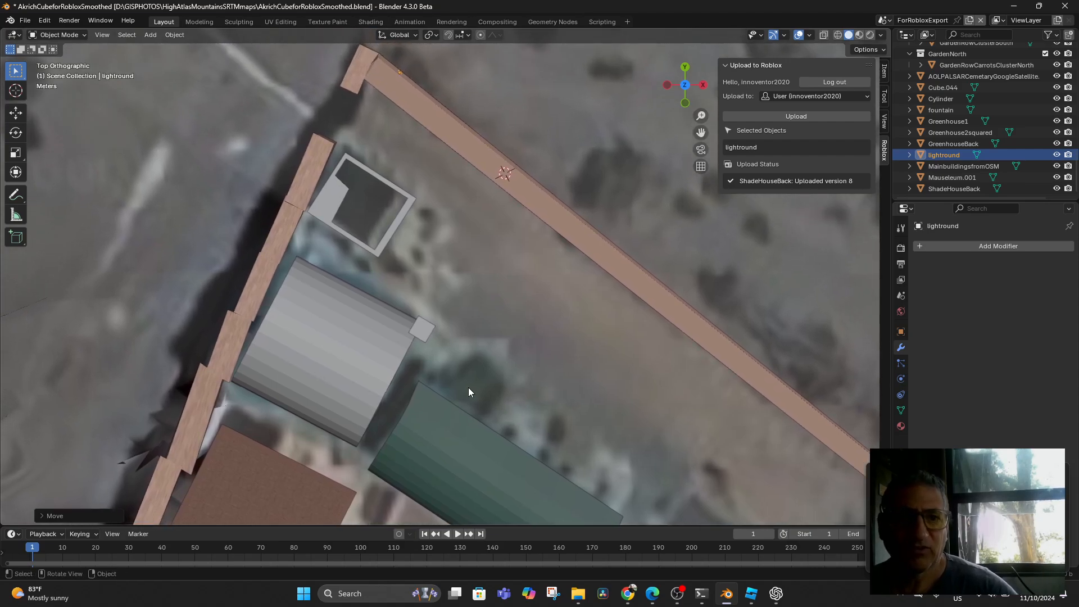
key("g")
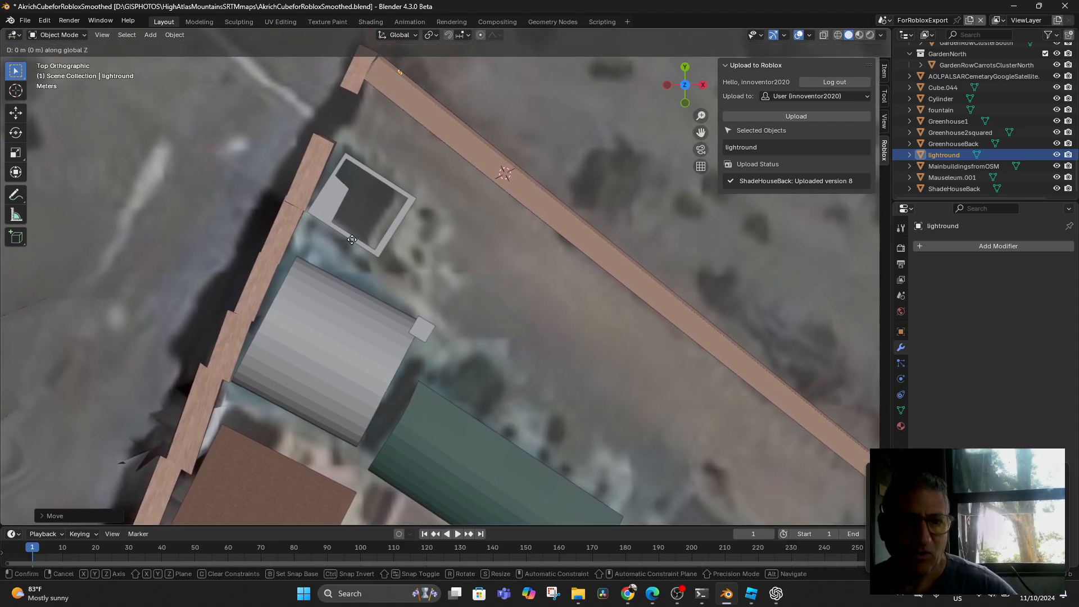
key("z")
left_click(419, 96)
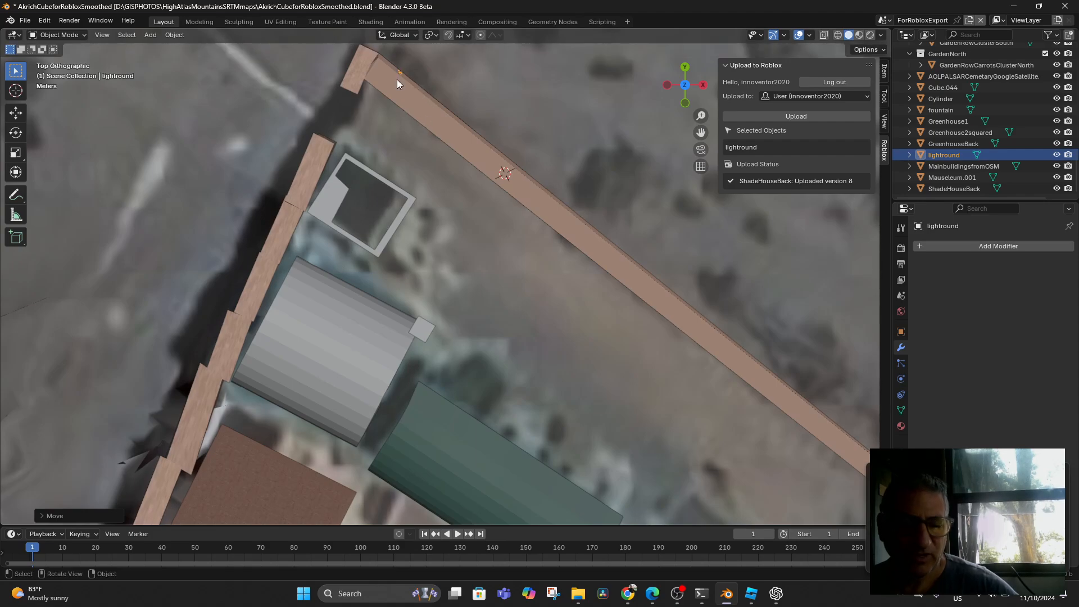
Step: From the top view, move lightround freehand to the long wall's inner side, close to its corner end
key("g")
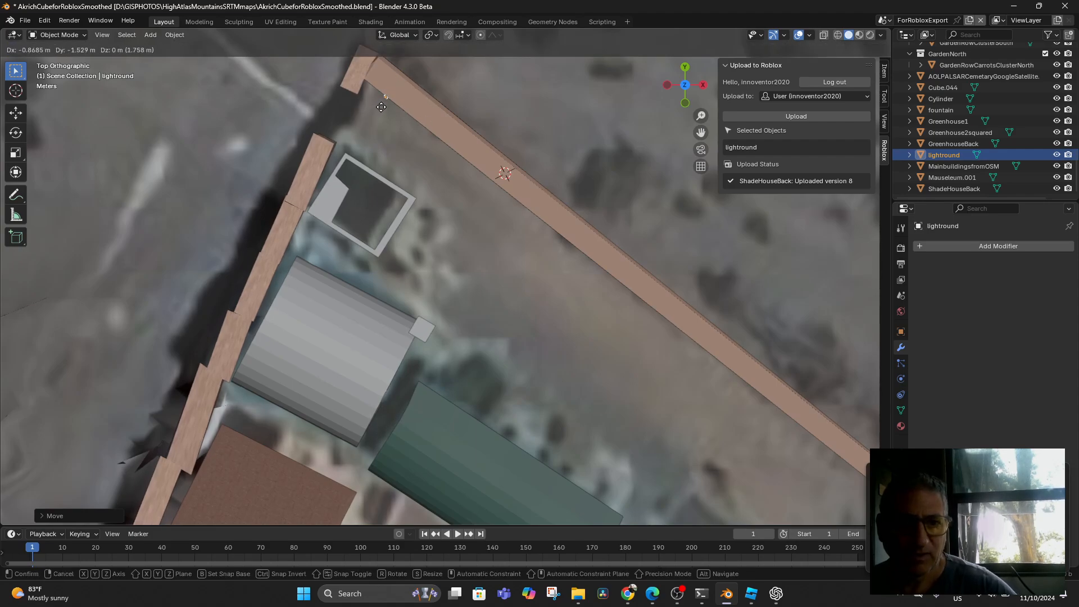
left_click(420, 239)
mouse_move(421, 239)
middle_mouse_down()
mouse_move(474, 133)
mouse_move(423, 257)
middle_mouse_up()
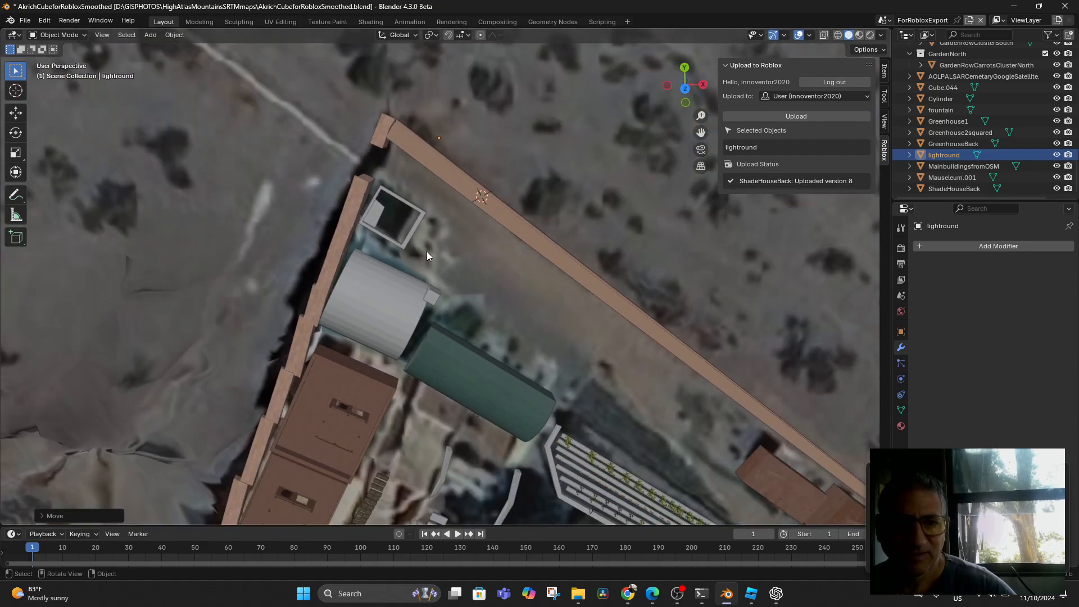
key("KP_7")
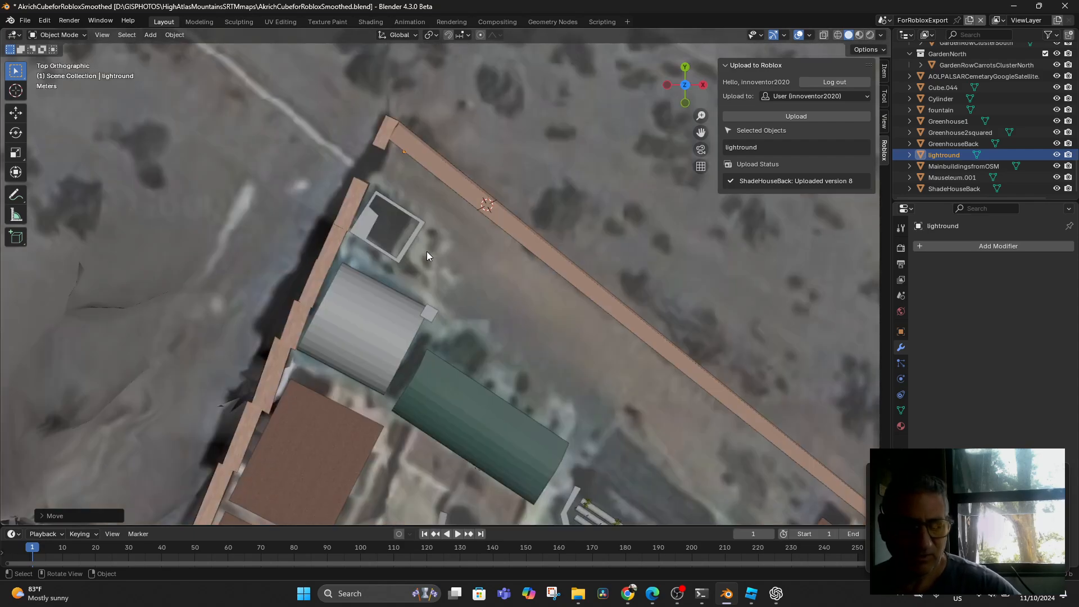
key("g")
left_click(440, 267)
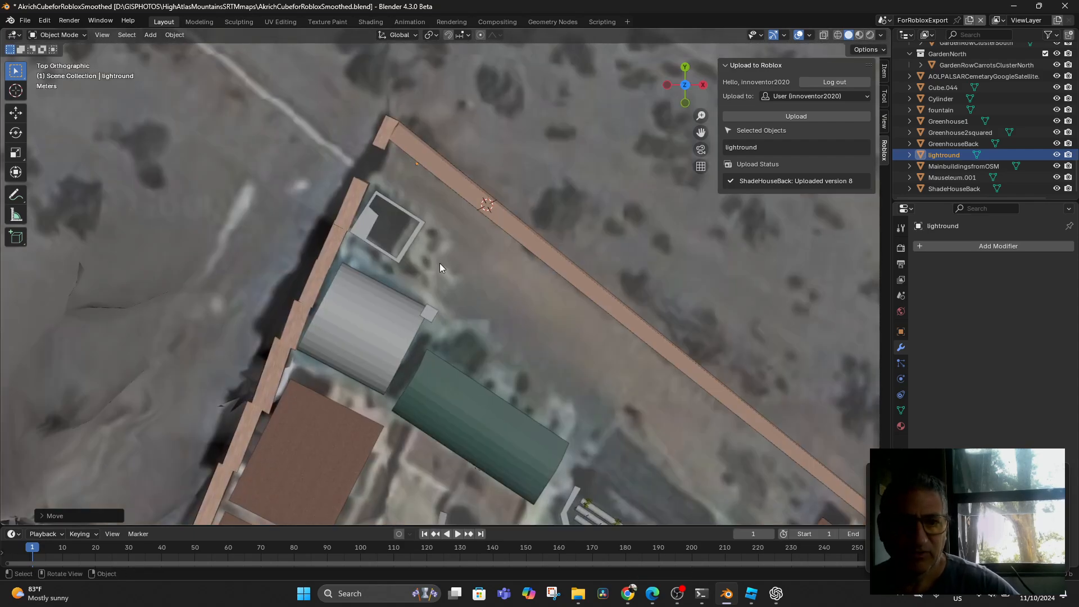
middle_click_drag(484, 309, 463, 285)
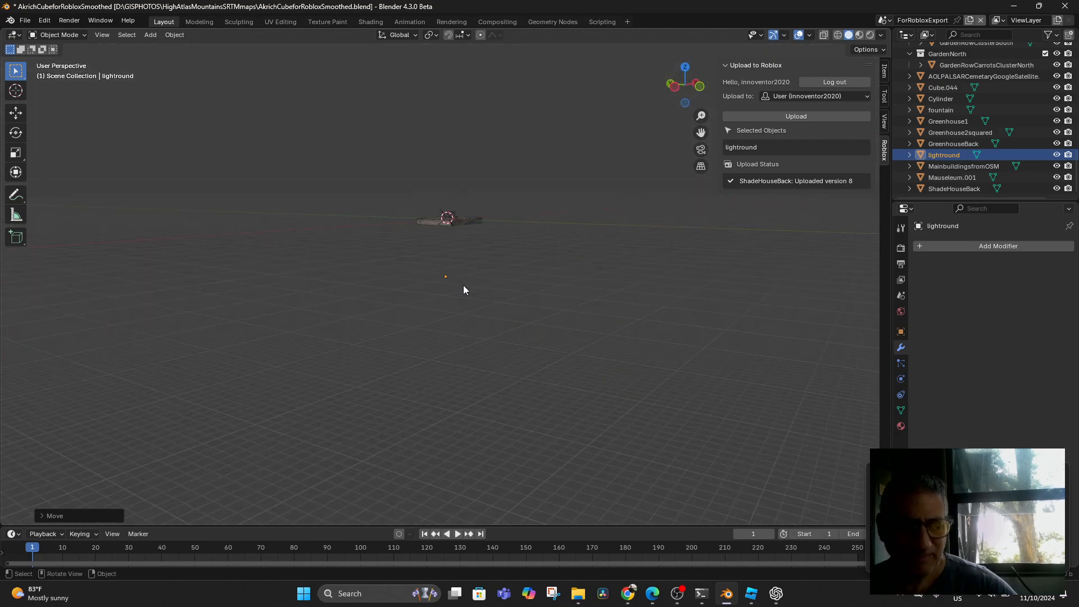
key("g")
key("z")
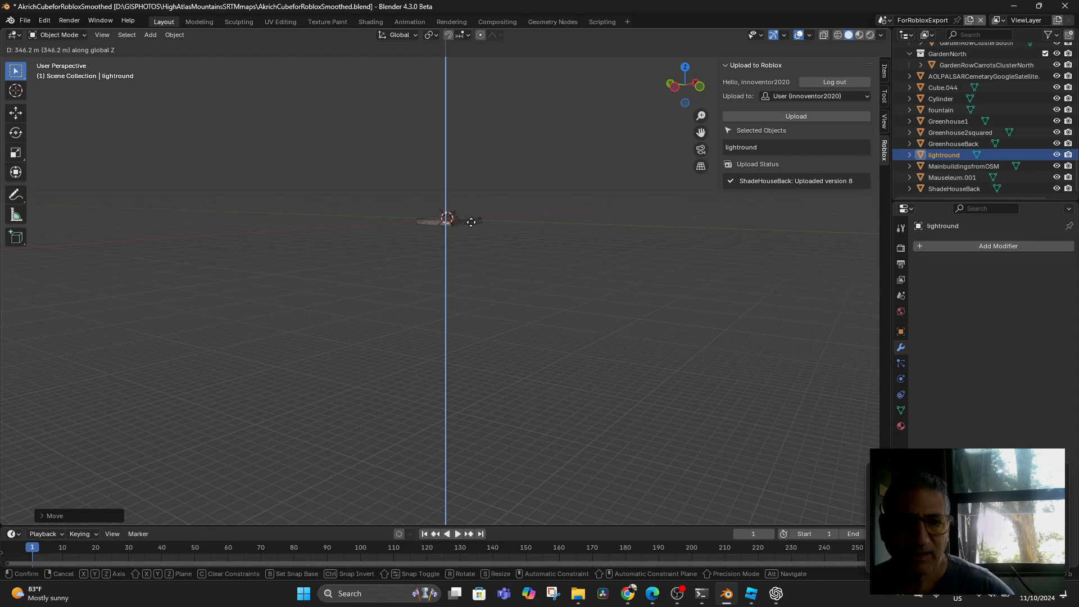
right_click(471, 222)
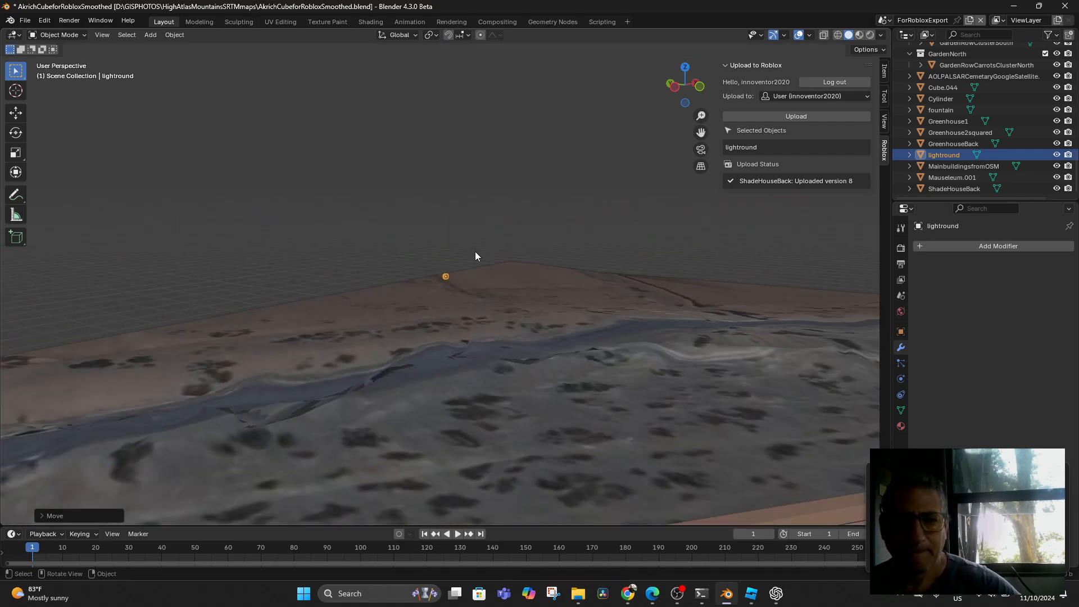
scroll(476, 256, "down", 3)
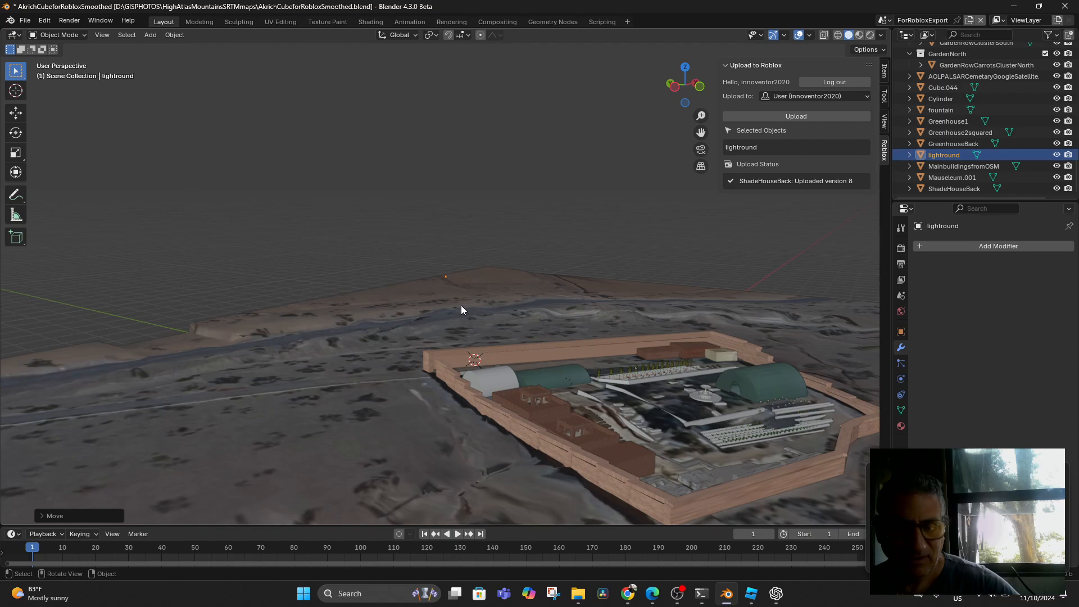
key("KP_7")
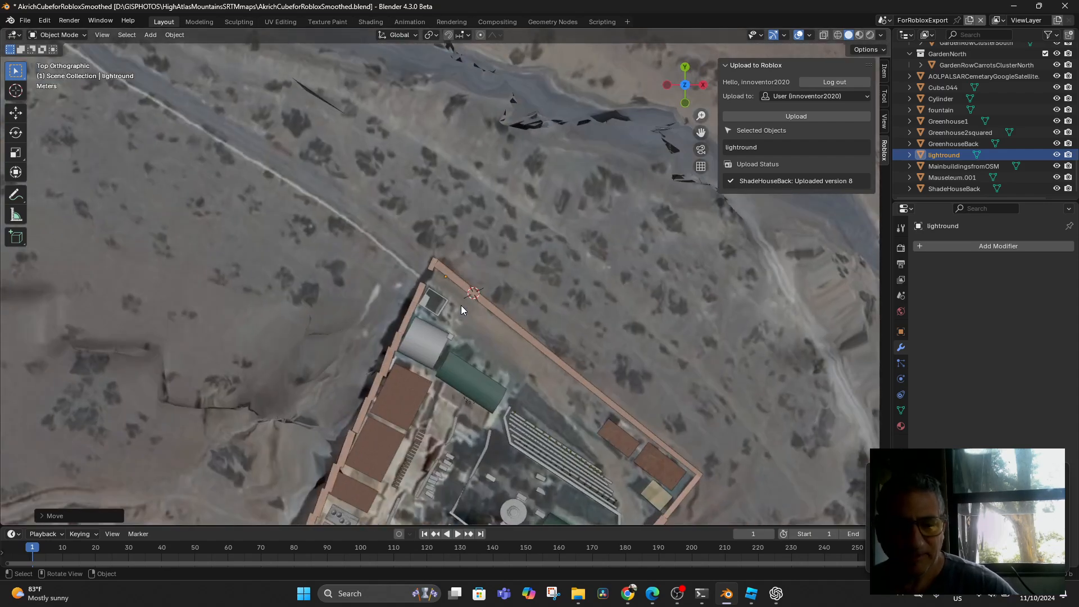
Step: From a side view, lower lightround along Z to the upper band of the long wall near its corner
middle_click_drag(461, 305, 510, 184)
key("g")
key("z")
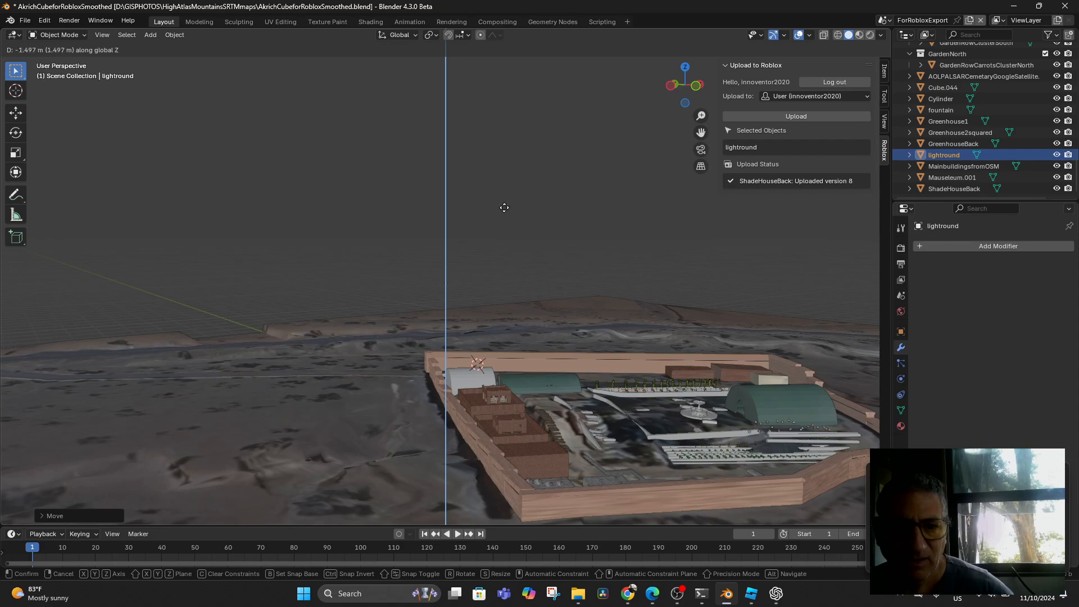
left_click(503, 233)
scroll(474, 299, "up", 4)
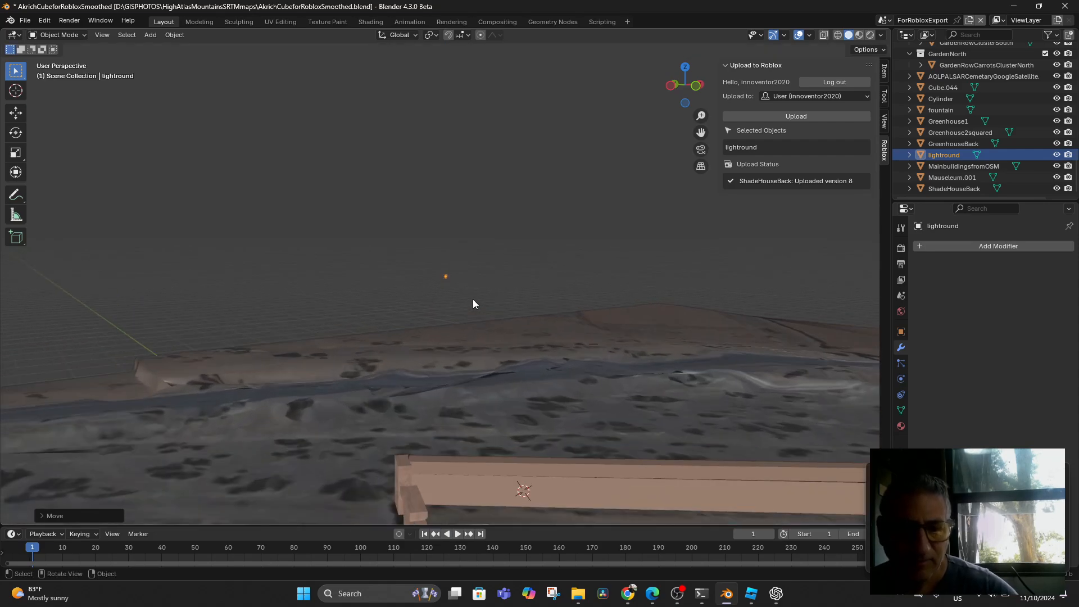
key("g")
key("z")
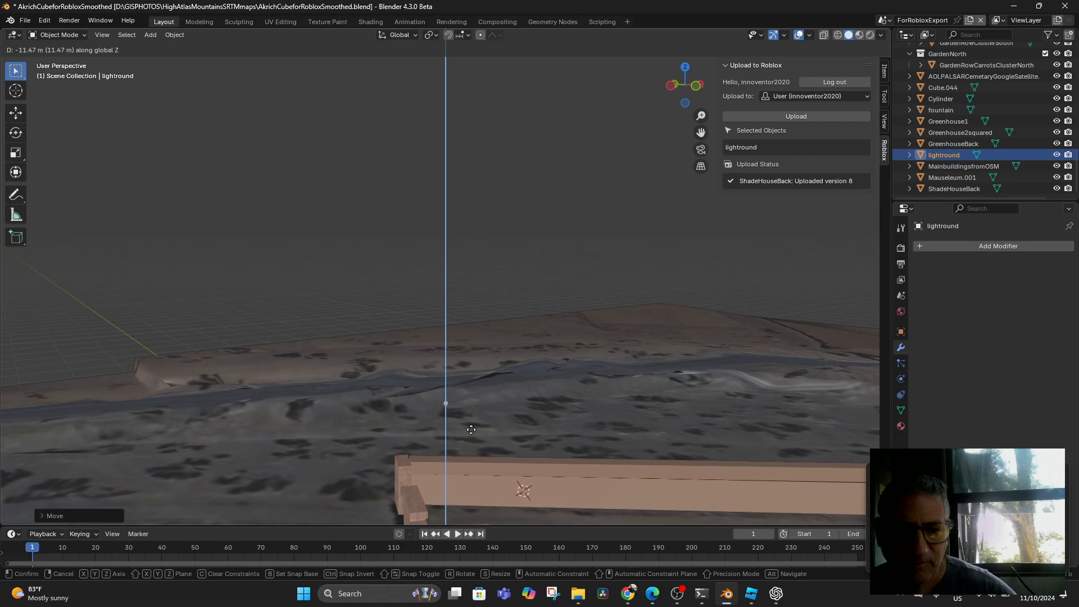
left_click(467, 492)
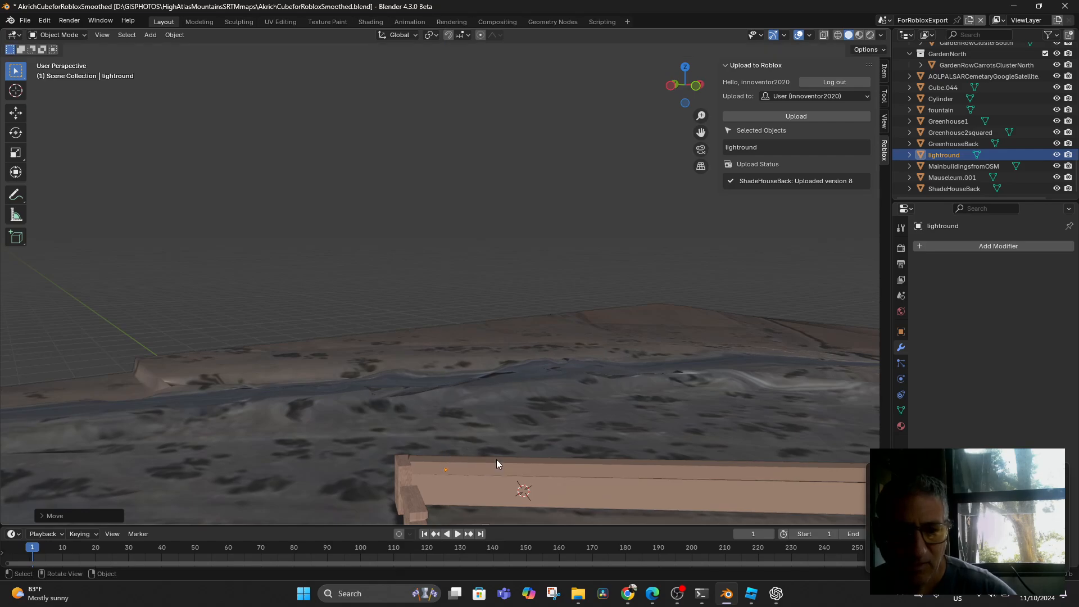
Step: Lower lightround about 1.2 m further along Z, just below the ledge of the long wall
scroll(505, 444, "up", 3)
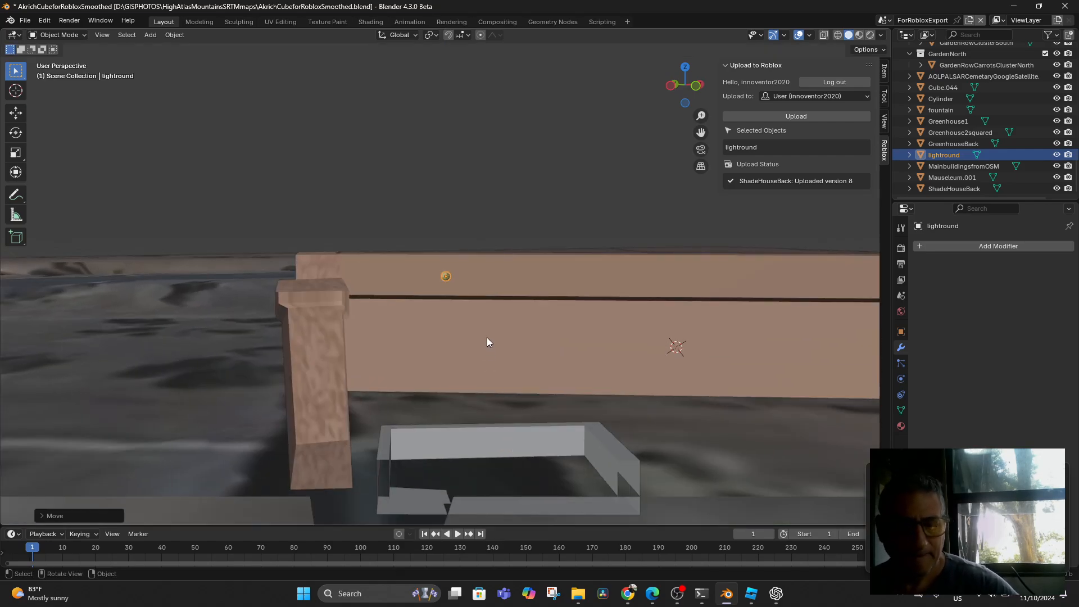
key("g")
key("z")
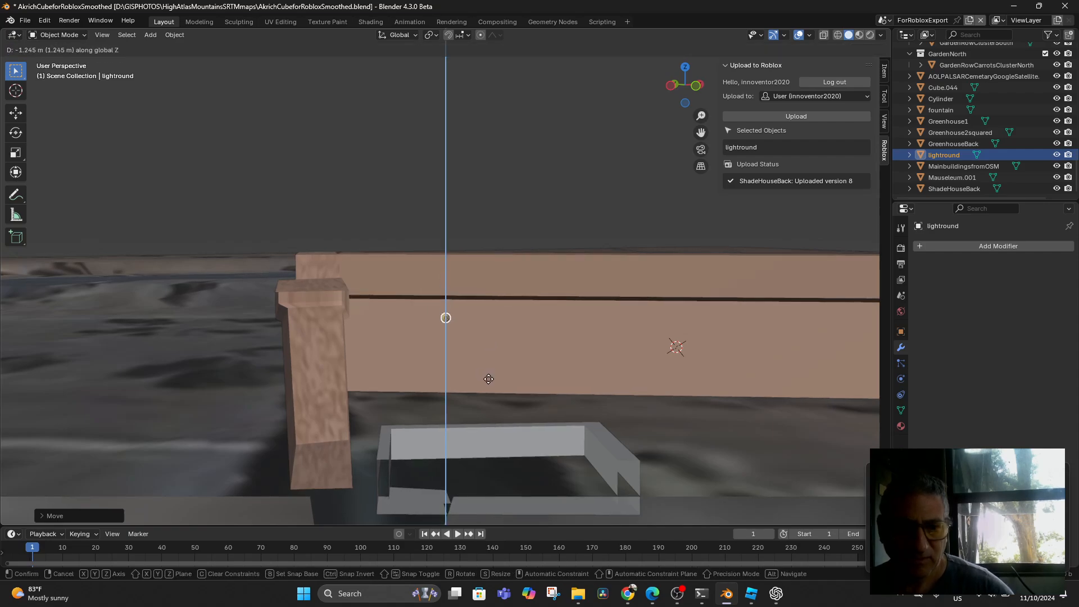
left_click(506, 372)
Step: Move lightround about 1.3 m along Y against the long wall's inner face and scale it up uniformly by about 1.4
middle_click_drag(507, 371, 454, 337)
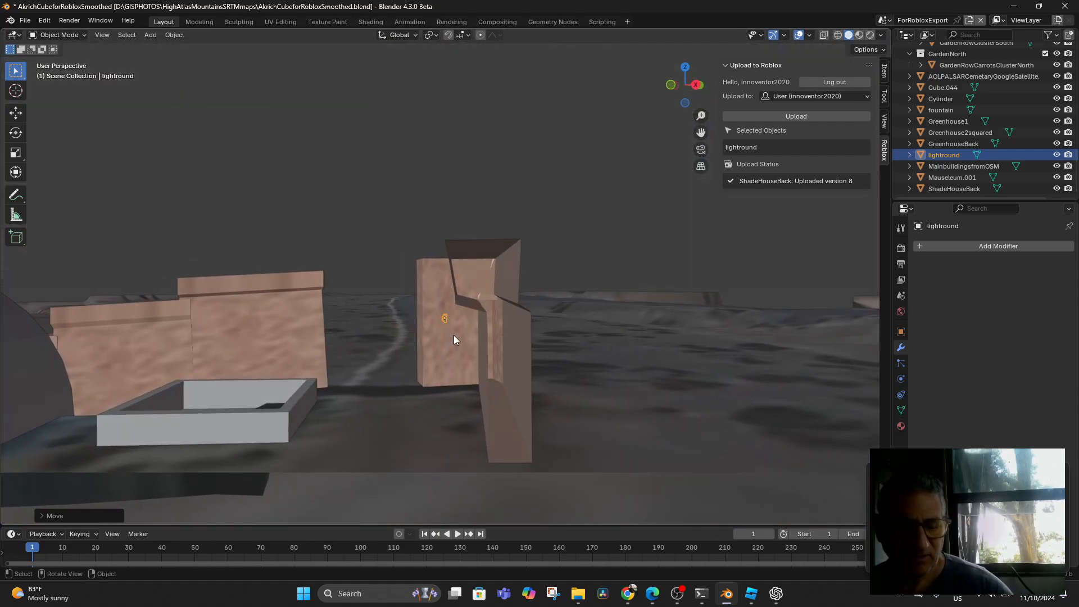
key("g")
key("y")
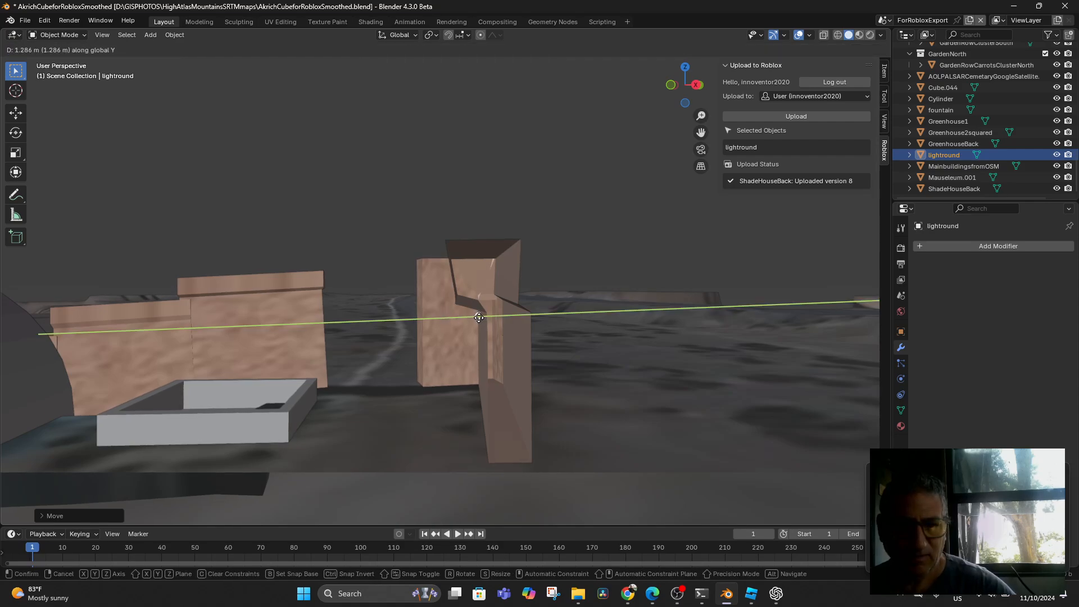
left_click(478, 317)
middle_click_drag(478, 316, 514, 326)
key("s")
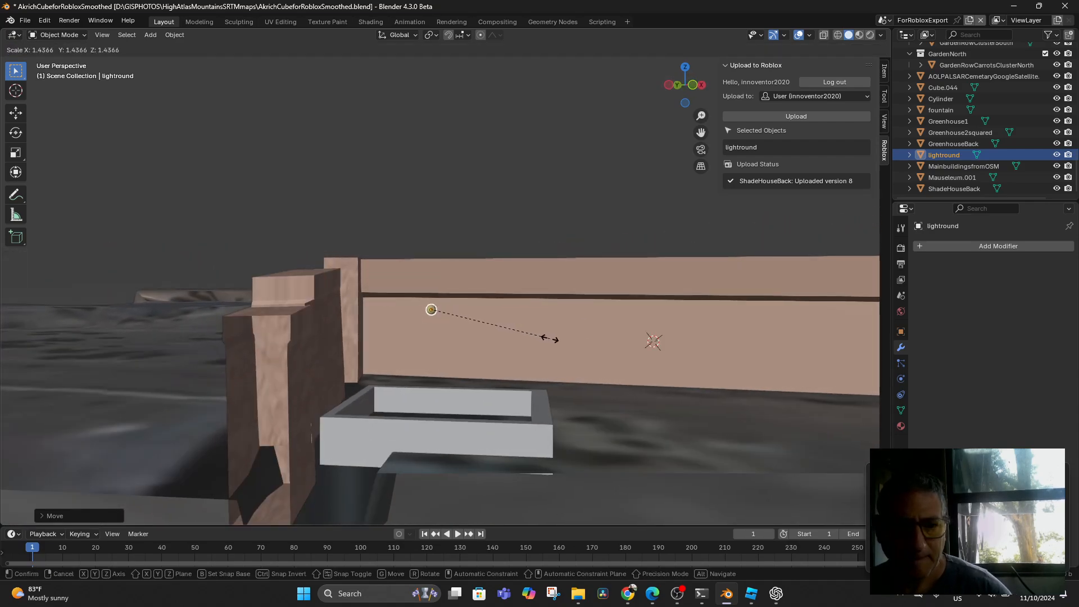
left_click(562, 340)
mouse_move(563, 342)
middle_mouse_down()
mouse_move(535, 356)
mouse_move(567, 343)
middle_mouse_up()
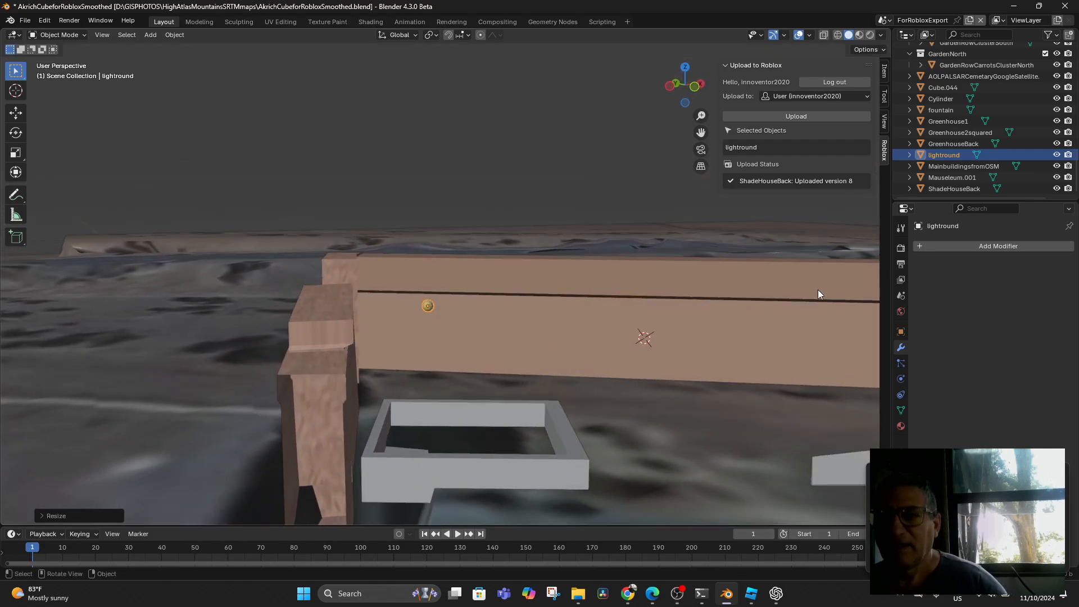
Step: Add an Array modifier to lightround
left_click(975, 246)
type("a")
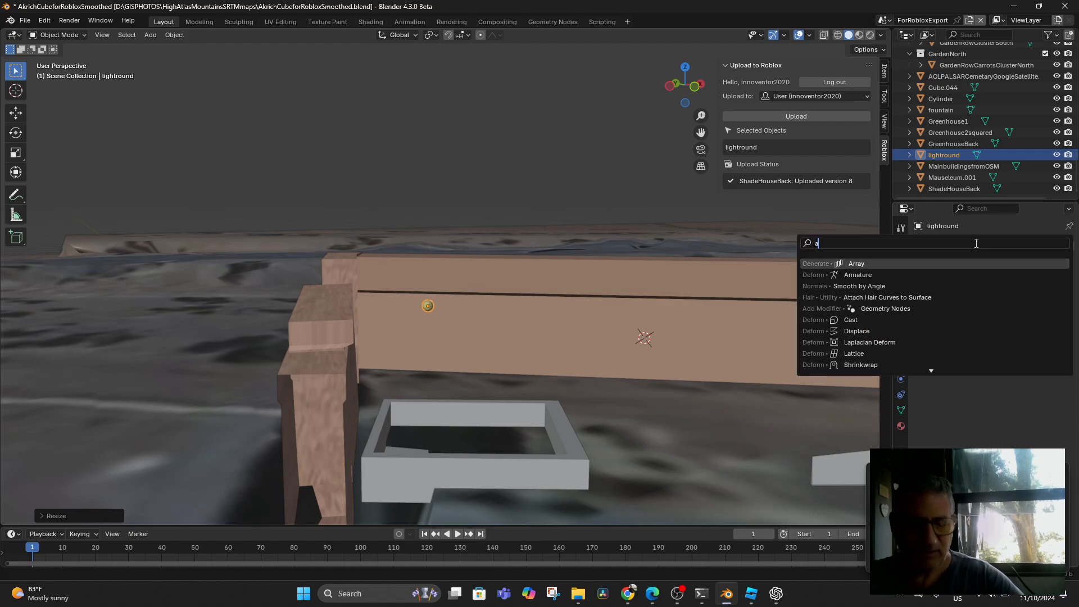
type("rra")
key("Return")
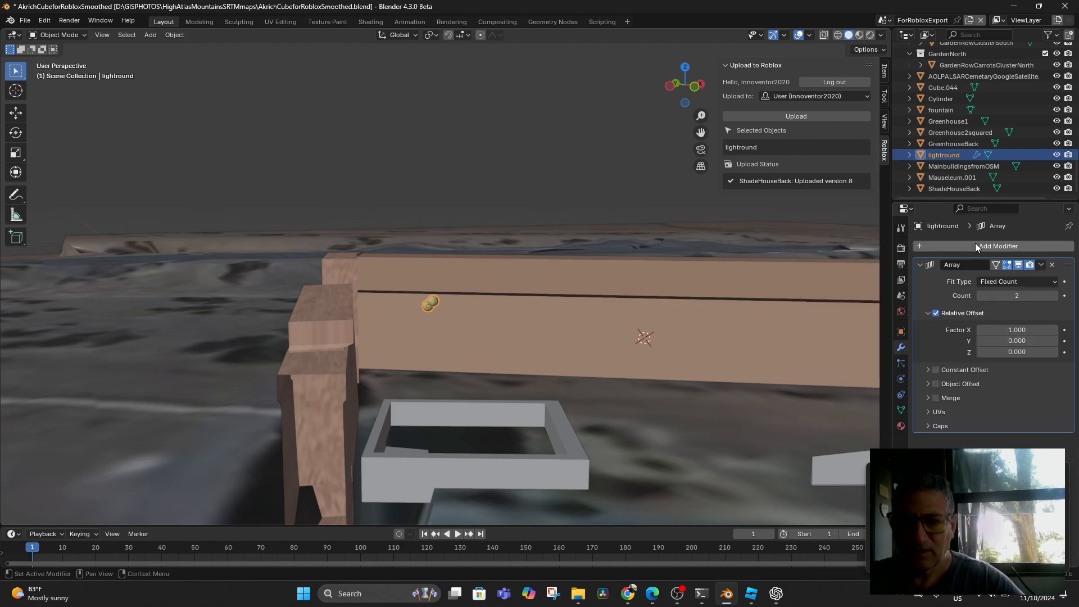
Step: Set lightround's Array count to 3 and its relative offset Factor X to 20
left_click(1053, 297)
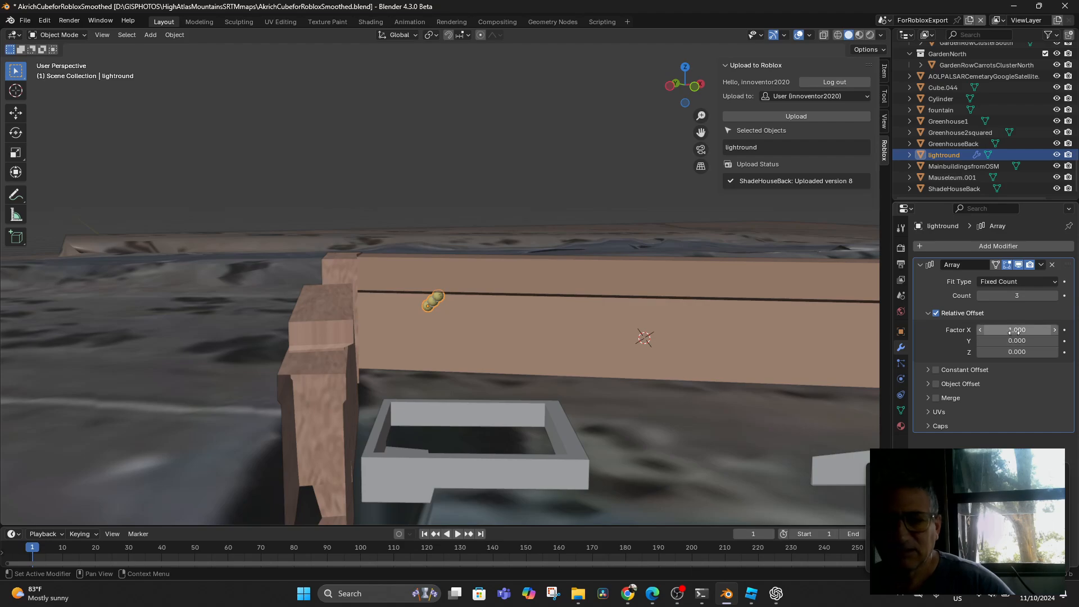
left_click_drag(1002, 331, 1055, 330)
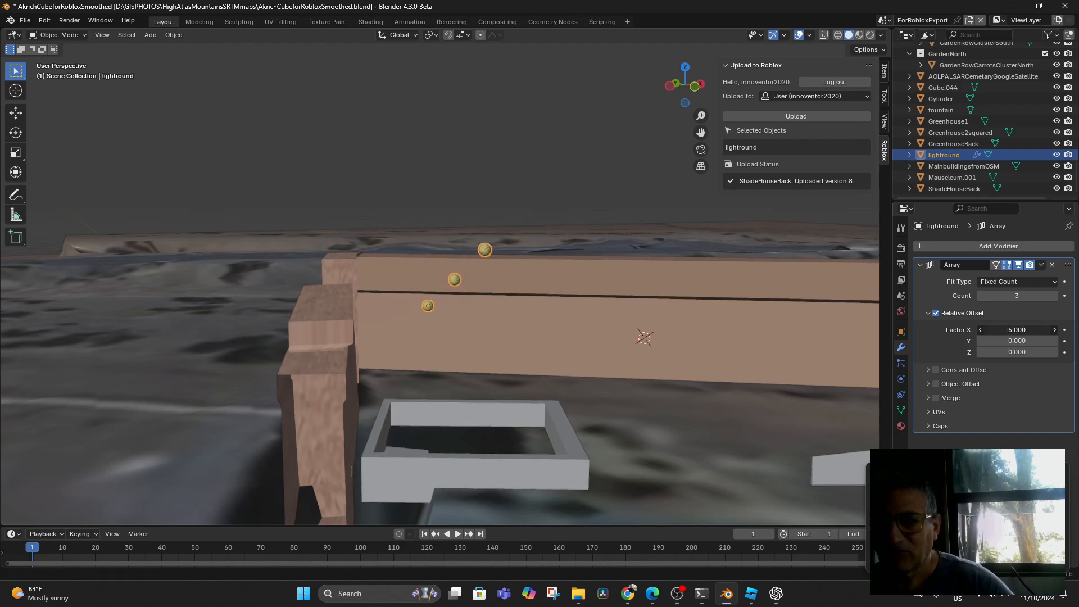
key("Return")
left_click(1017, 331)
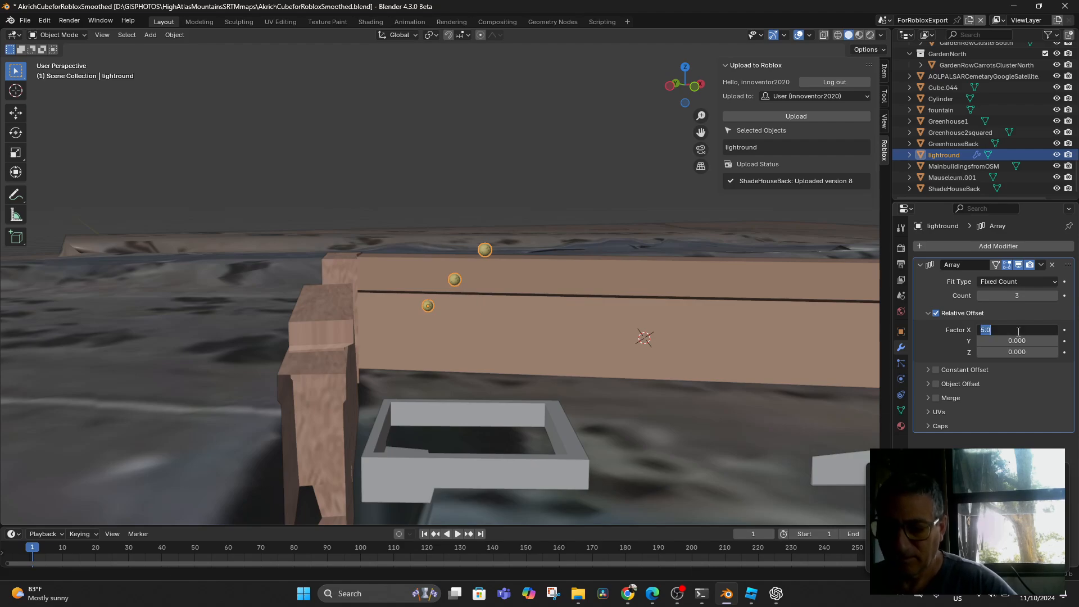
type("20")
key("Return")
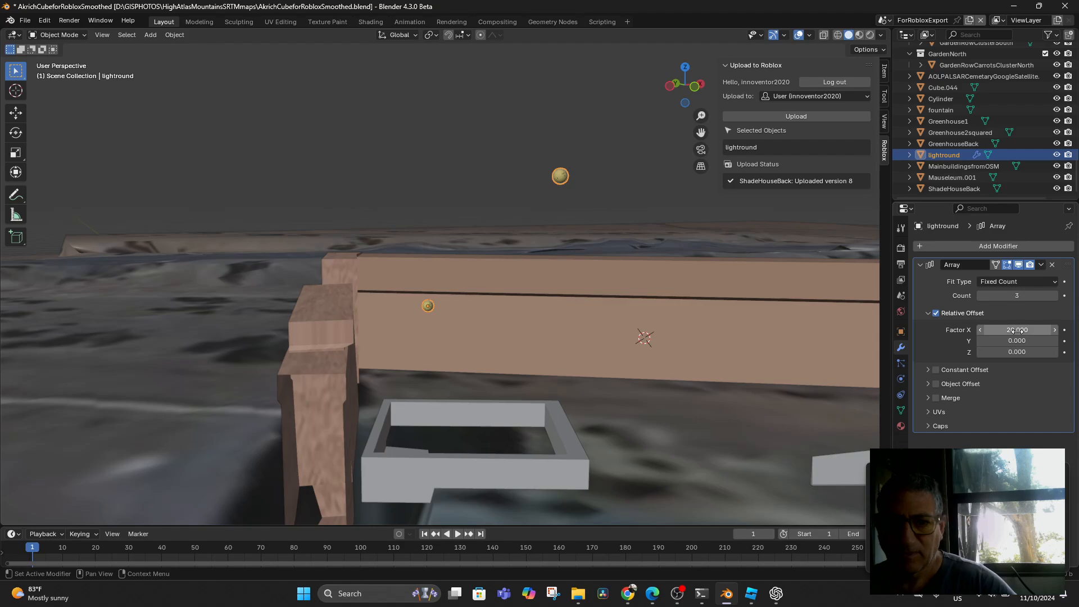
left_click(1018, 330)
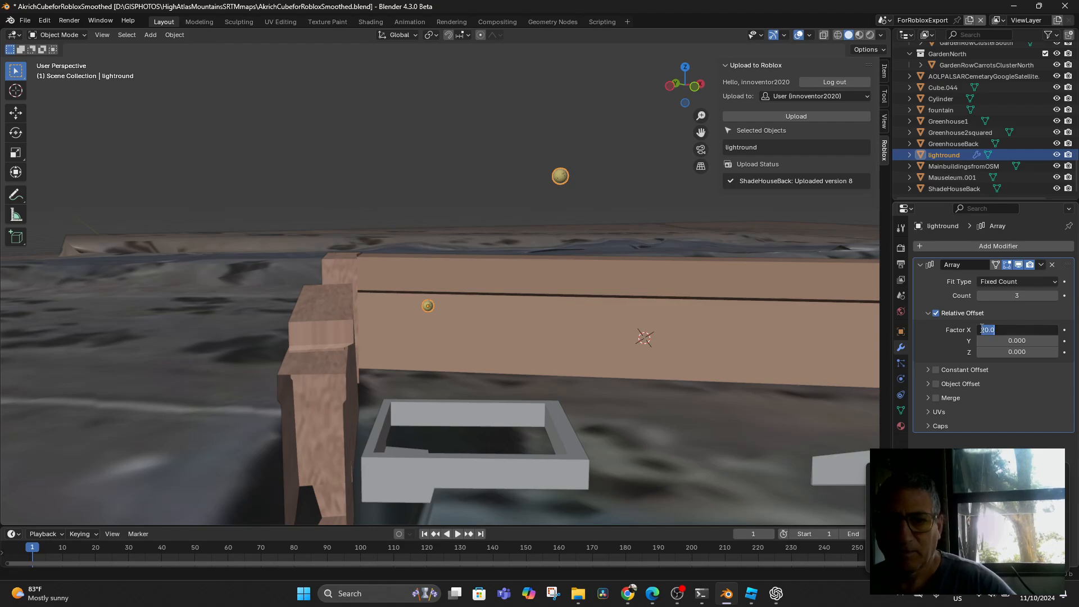
left_click(600, 255)
Step: Set the Array's relative offset factors to 13.8 in Y and 13.2 in Z to line the lights up with the wall
scroll(600, 255, "down", 3)
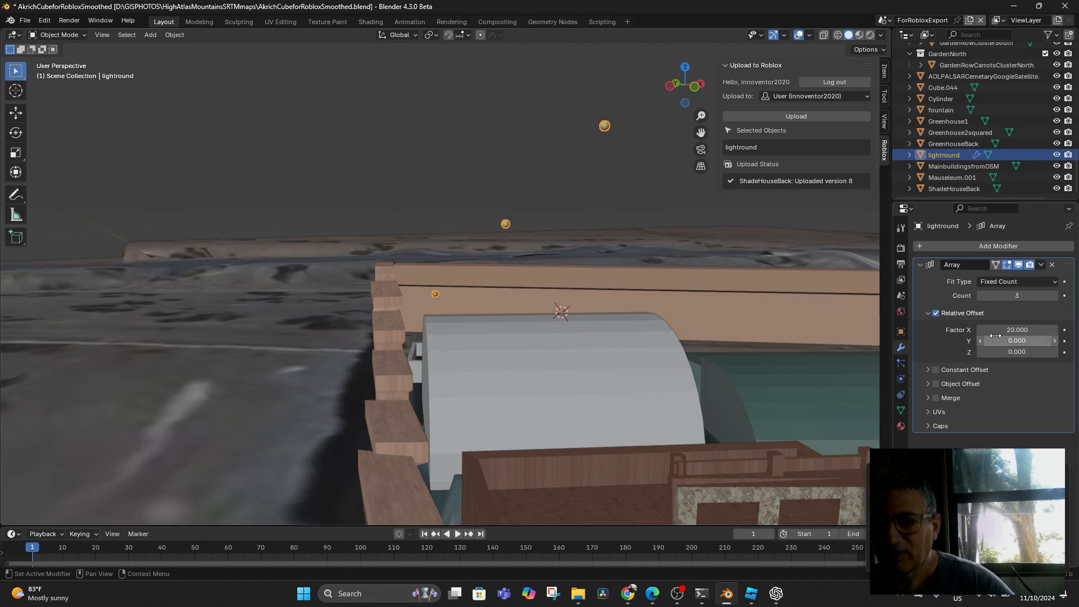
mouse_move(1017, 341)
left_mouse_down()
mouse_move(1052, 340)
mouse_move(1028, 340)
left_mouse_up()
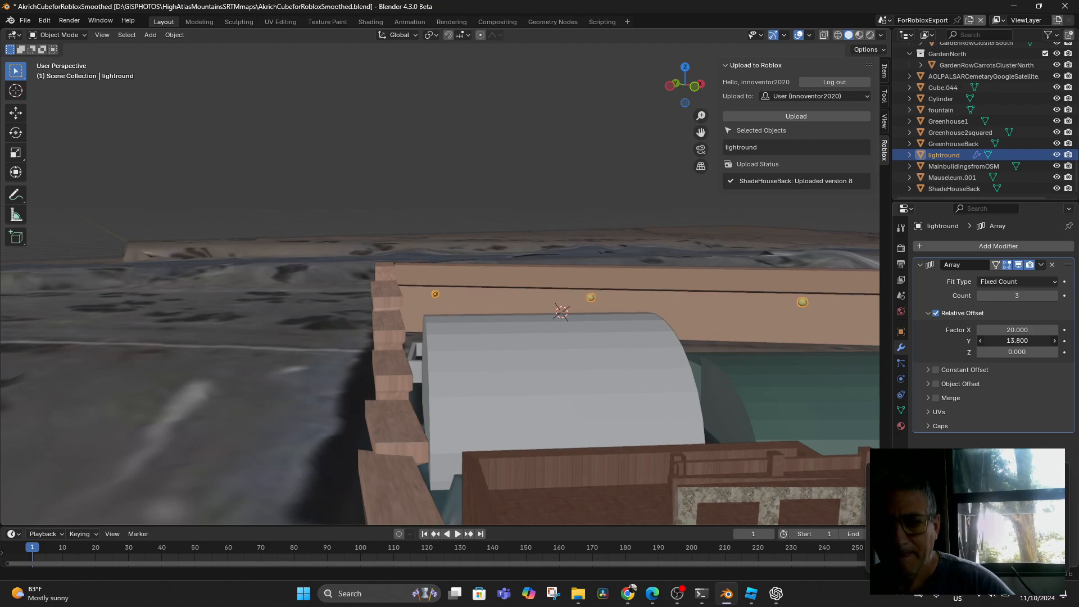
left_click(899, 363)
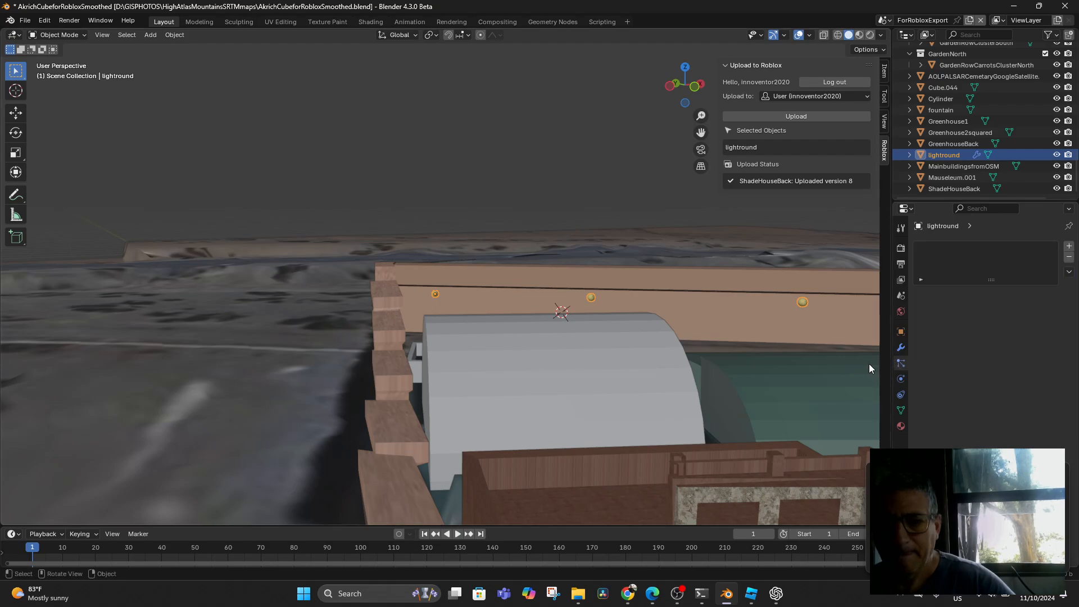
middle_click_drag(868, 369, 718, 363)
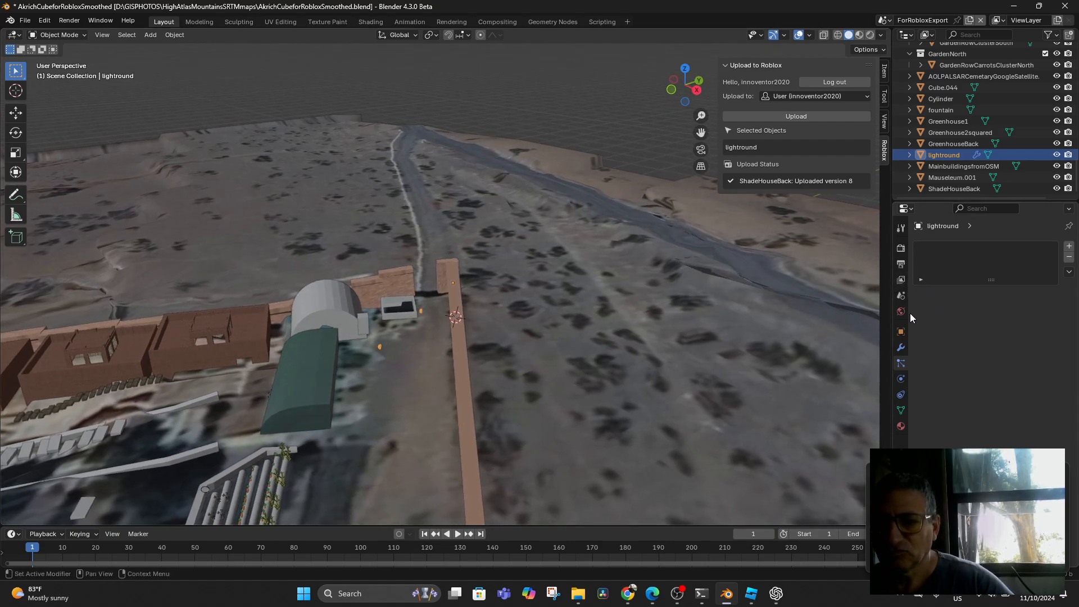
left_click(901, 348)
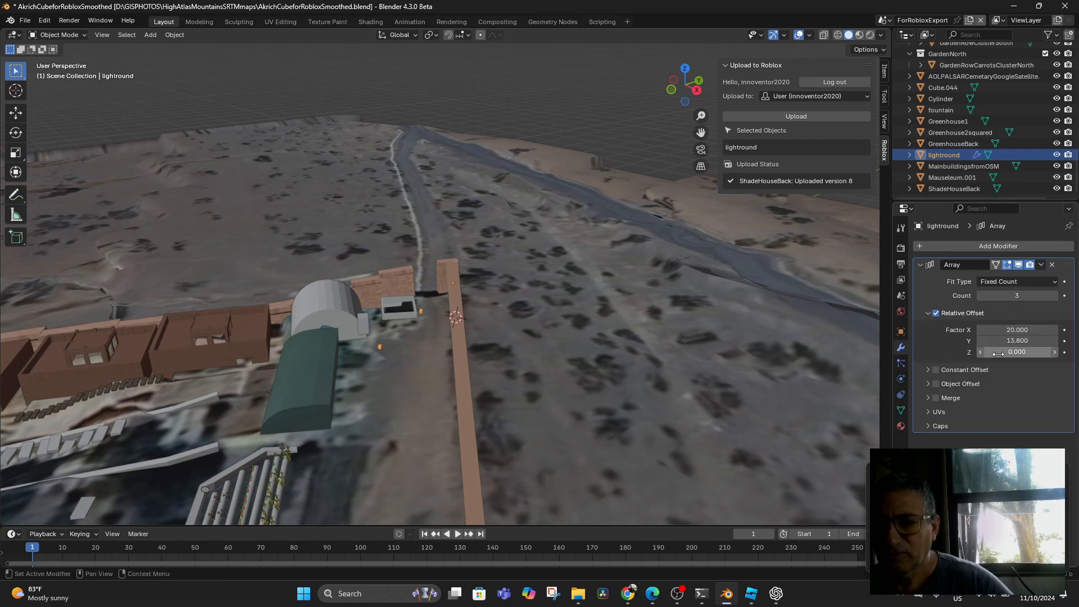
left_click_drag(998, 354, 972, 353)
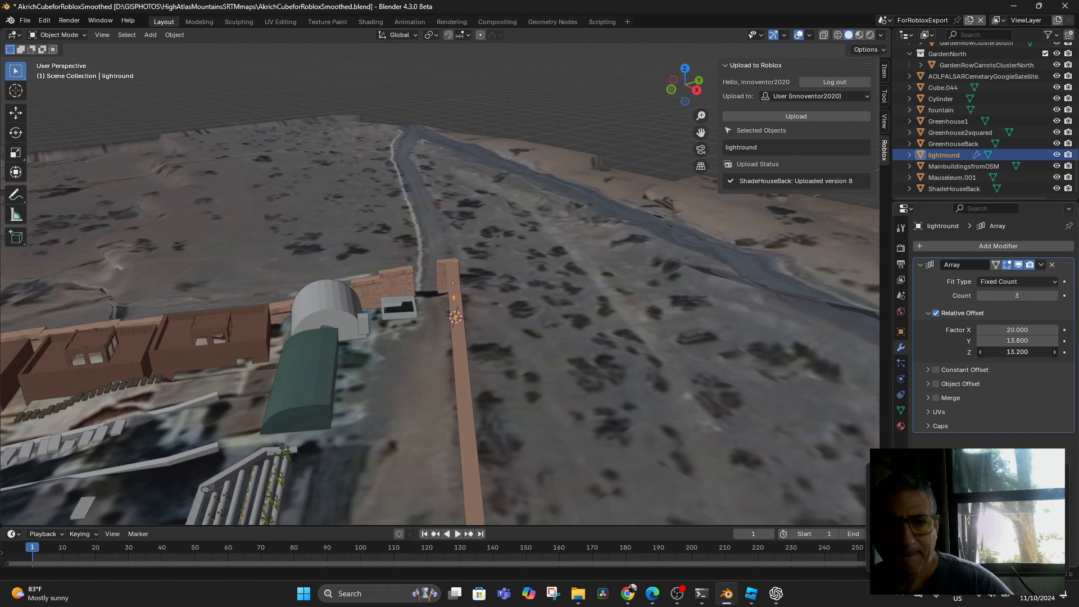
Step: Adjust the Array's relative offset factors to 24.7 in Y and 10.2 in Z so the lights follow the long wall
middle_click_drag(736, 418, 707, 369)
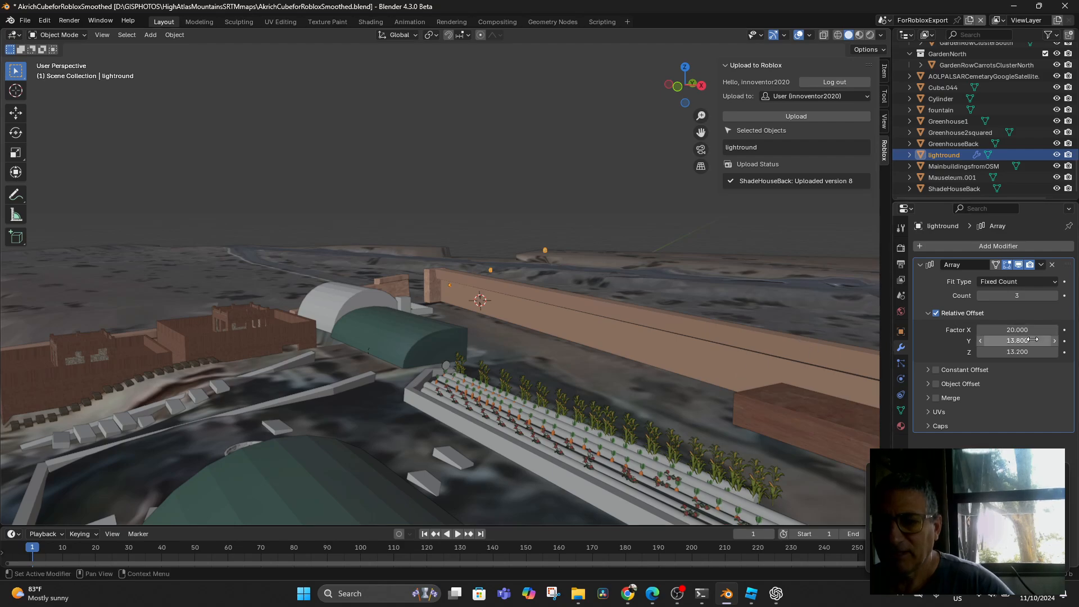
left_click_drag(1017, 340, 1076, 341)
middle_click_drag(821, 363, 790, 385)
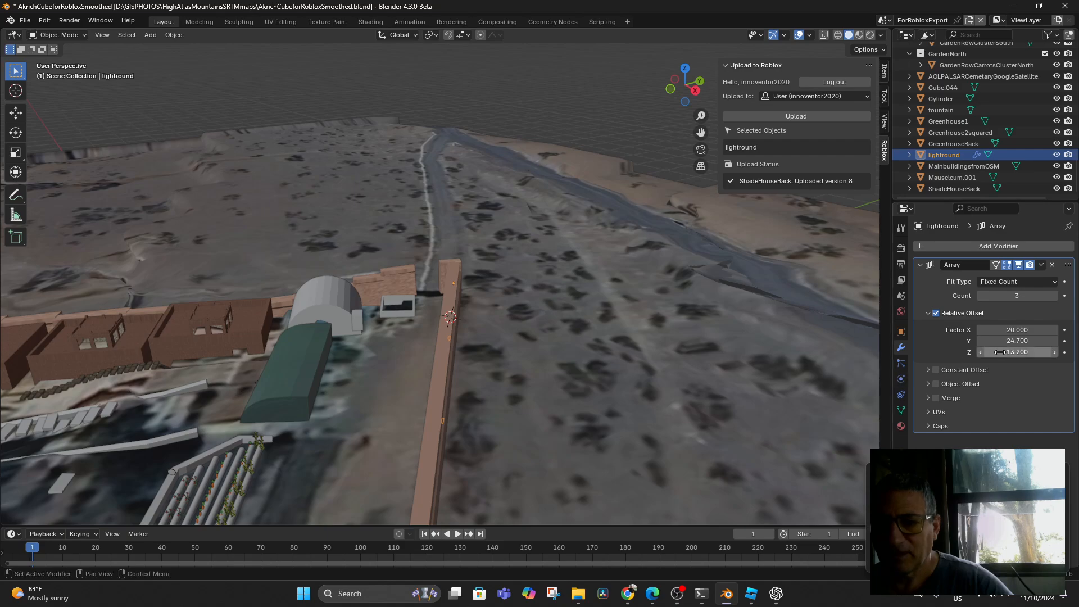
left_click_drag(1017, 352, 1002, 352)
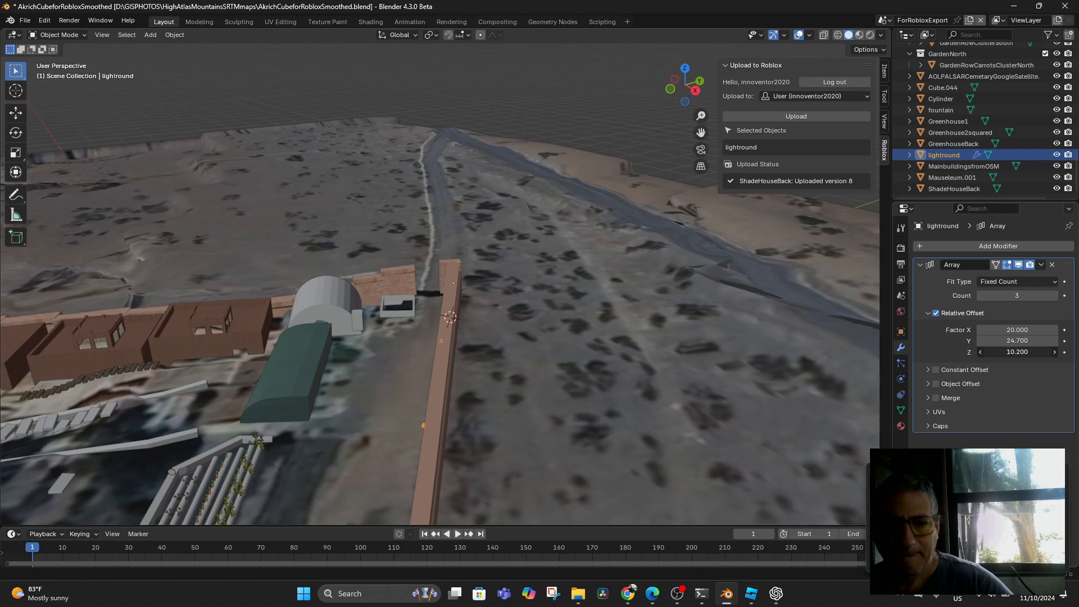
Step: Fine-tune the Array's relative offset to Factor X 17.5 and Y 19.8, aligning the lights with the wall's inner face and ledge
middle_click_drag(547, 417, 581, 403)
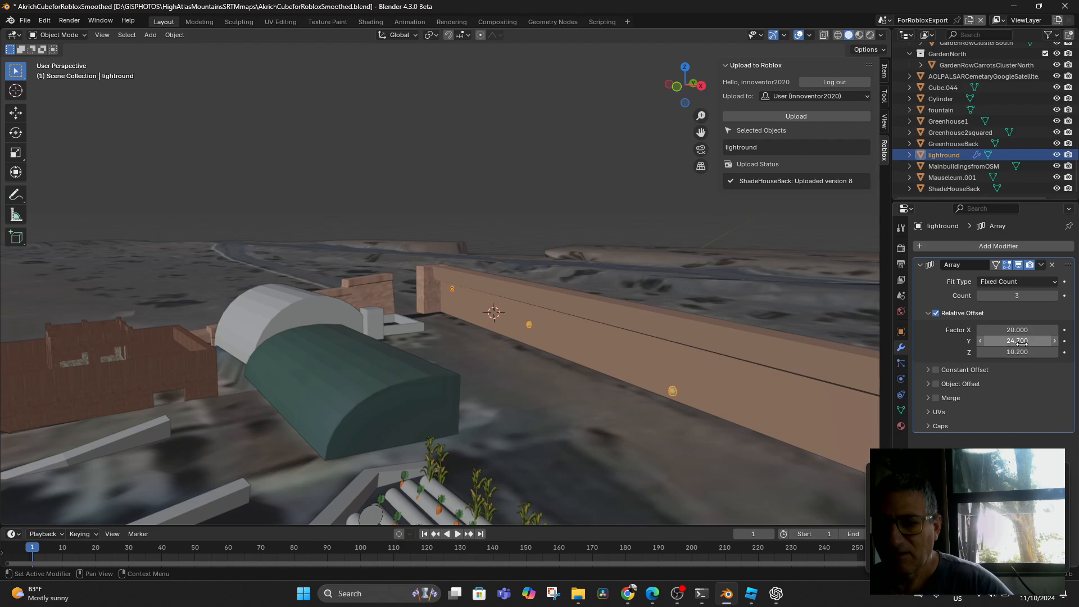
left_click_drag(1021, 341, 1012, 341)
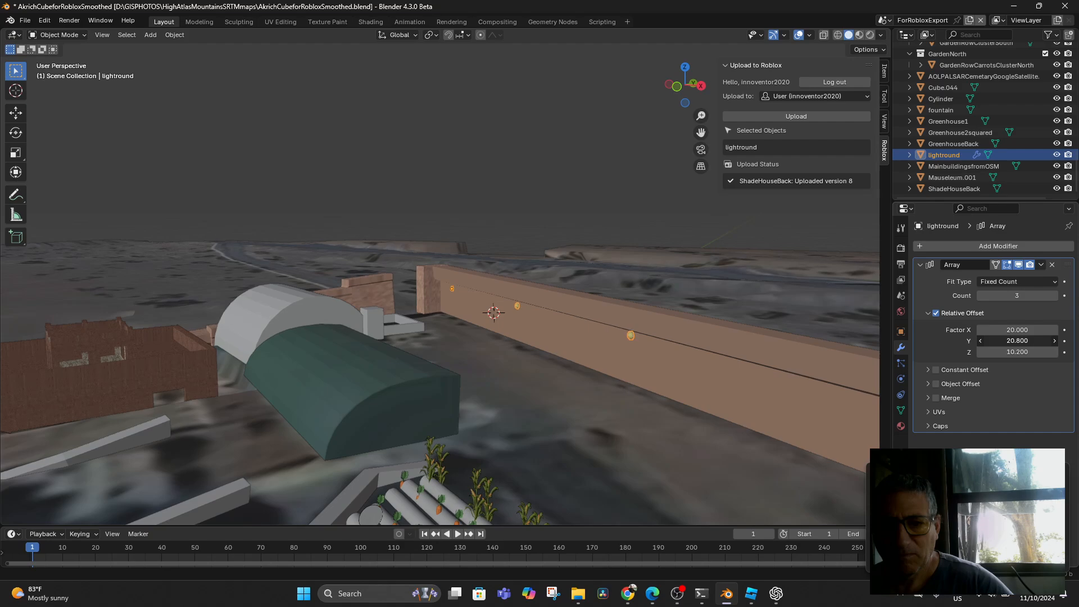
middle_click_drag(845, 386, 757, 409)
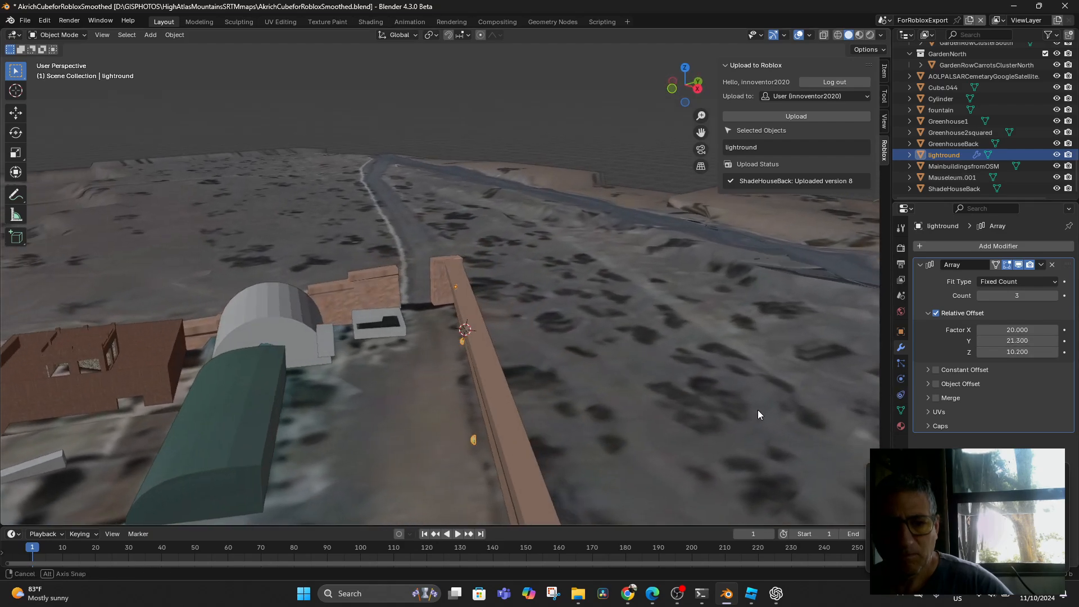
left_click_drag(1019, 330, 1011, 329)
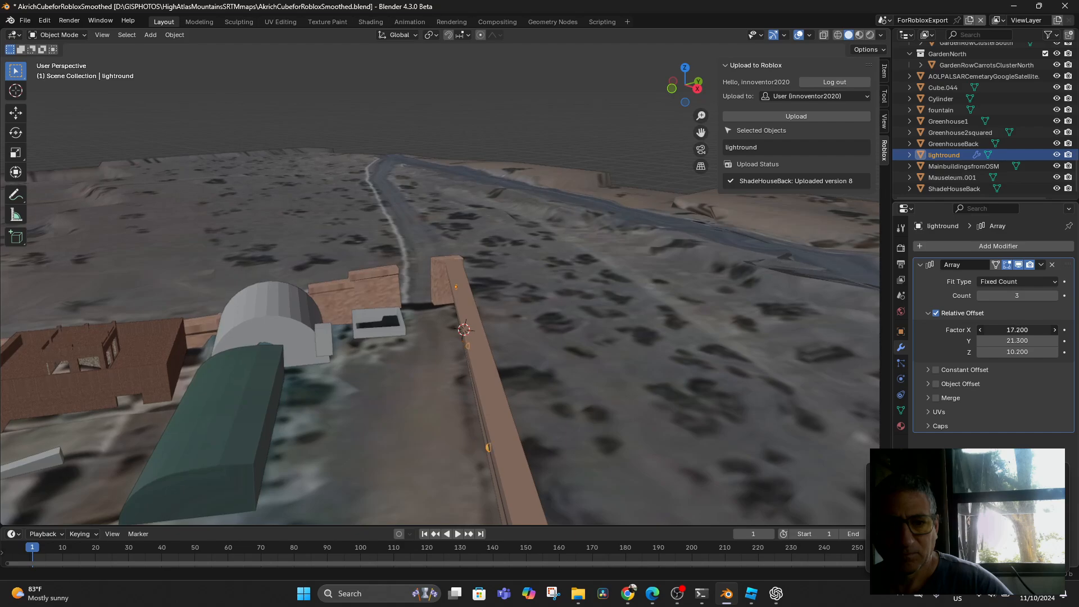
middle_click_drag(786, 427, 785, 395)
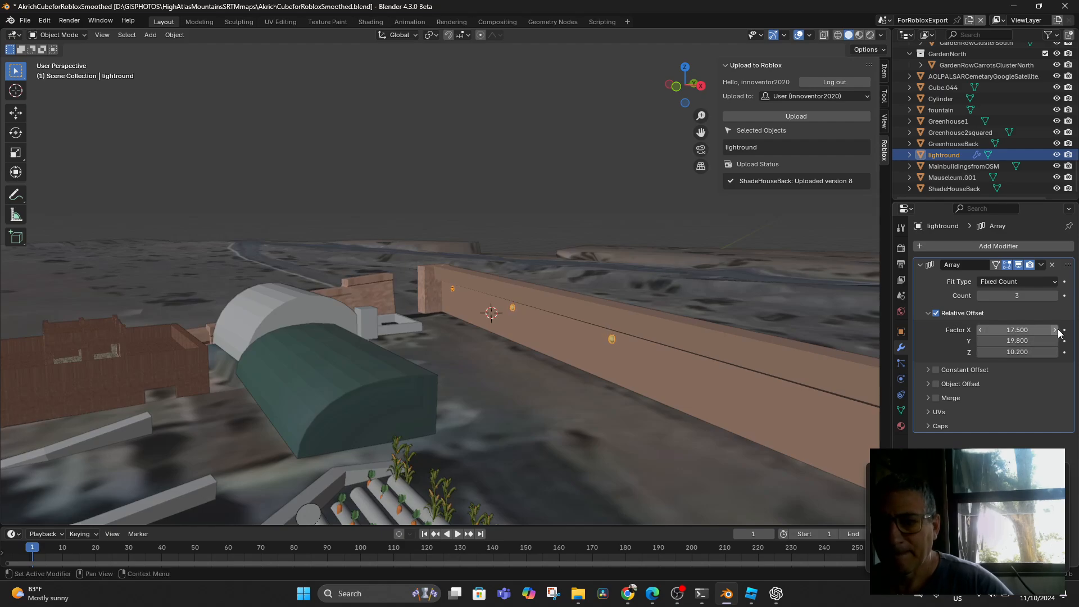
Step: Raise the Array count to 7 with the Fixed Count fit type, extending the row of lights along the long wall
left_click(1054, 295)
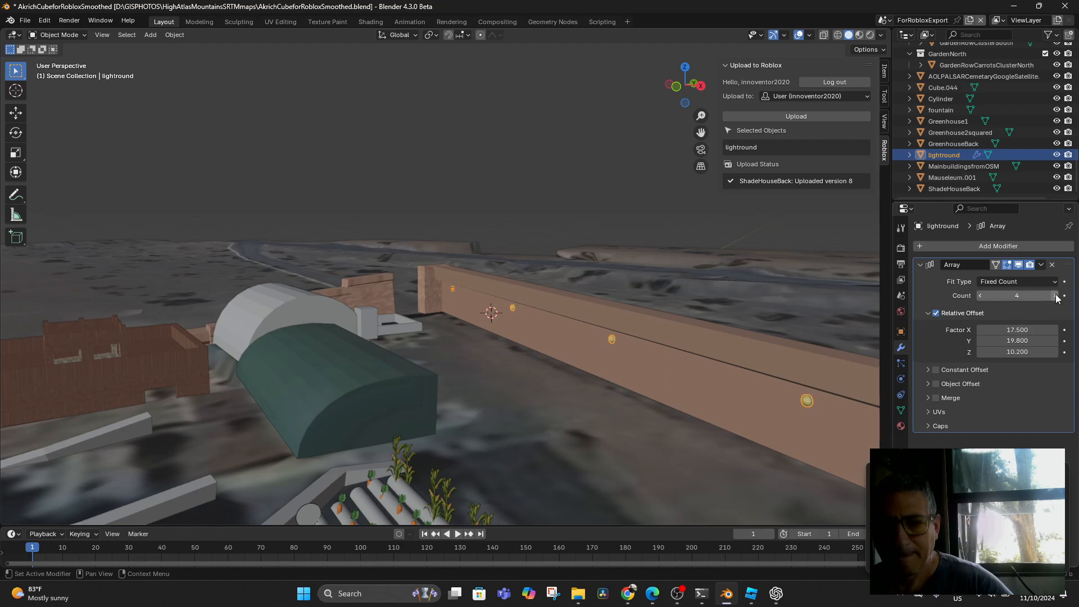
left_click(1056, 297)
middle_click_drag(832, 366, 692, 422)
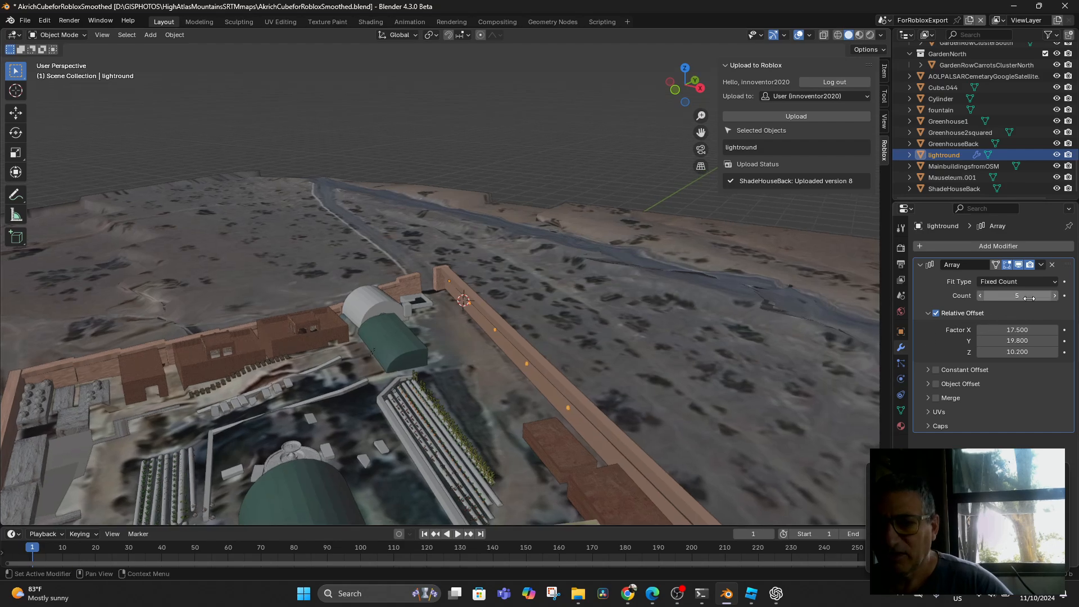
left_click(1054, 296)
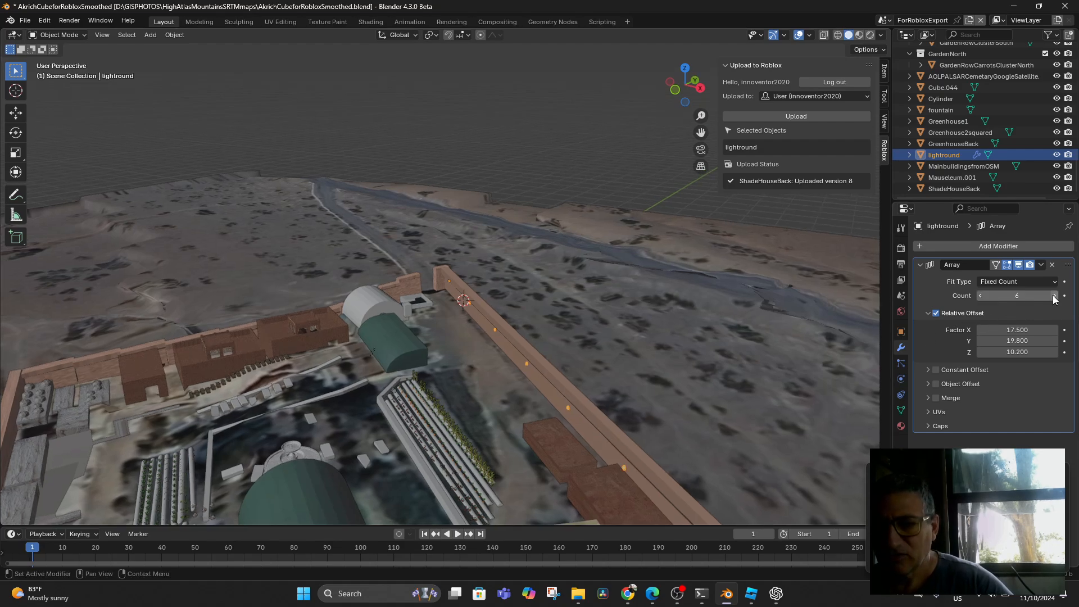
left_click(1054, 296)
middle_click_drag(811, 366, 625, 417)
scroll(739, 340, "up", 5)
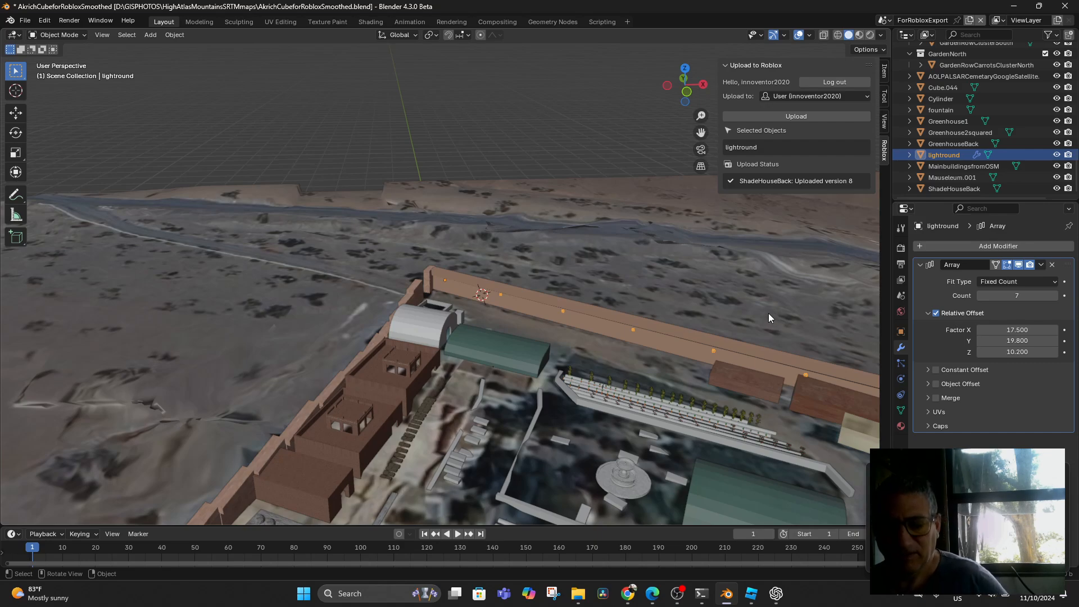
left_click(1054, 283)
left_click(1006, 292)
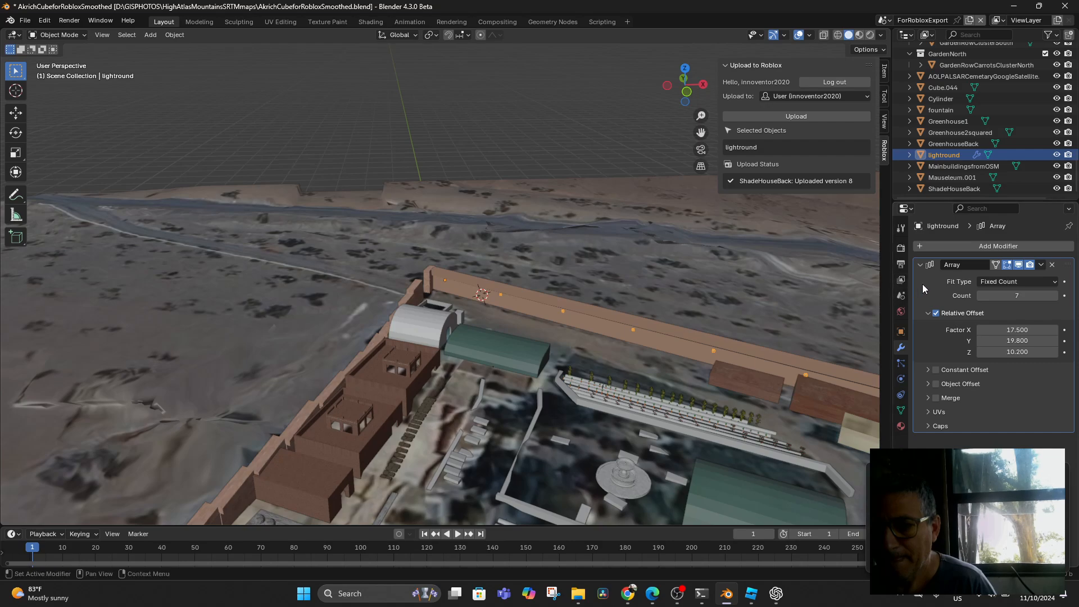
Step: Apply the Array modifier and move the row of lights about 1.7 m in the negative X direction along the wall
left_click(1041, 264)
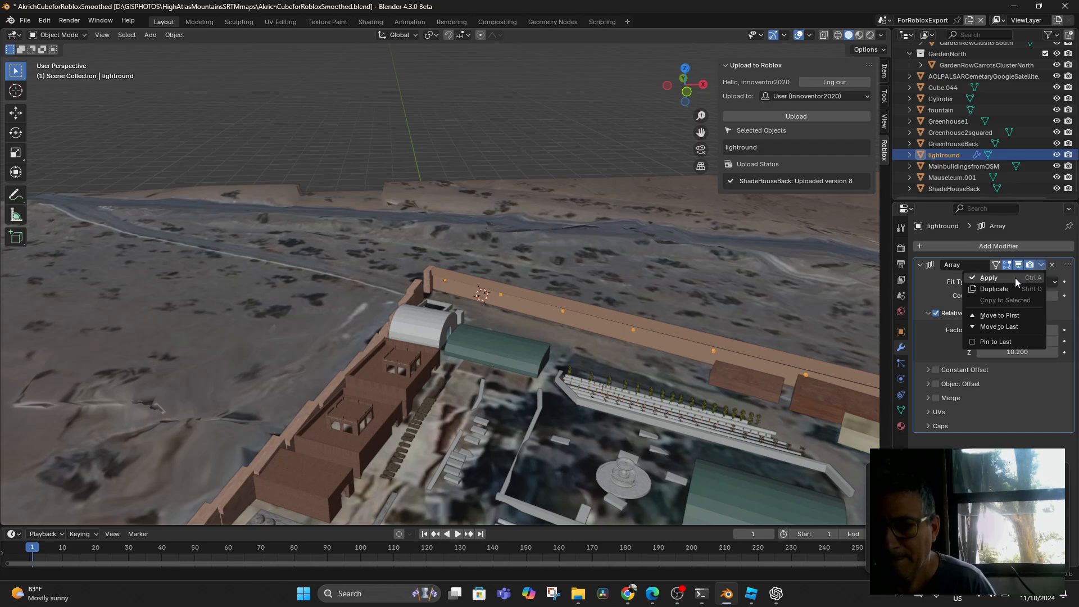
left_click(1015, 278)
key("g")
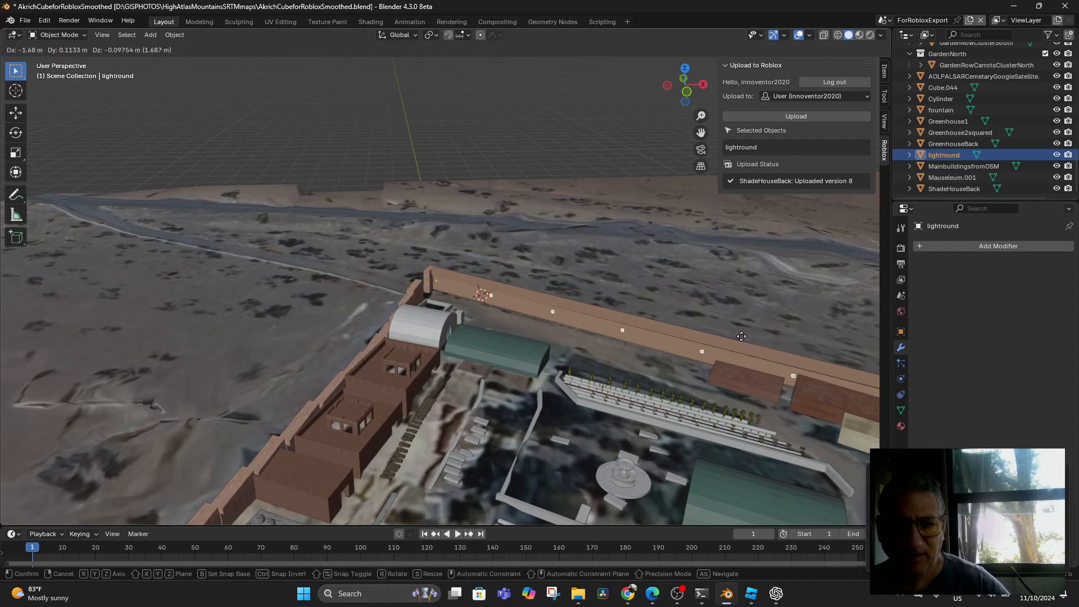
left_click(741, 335)
Step: Check the row of lights along the long wall and save AkrichCubeforRobloxSmoothed.blend
scroll(739, 358, "down", 6)
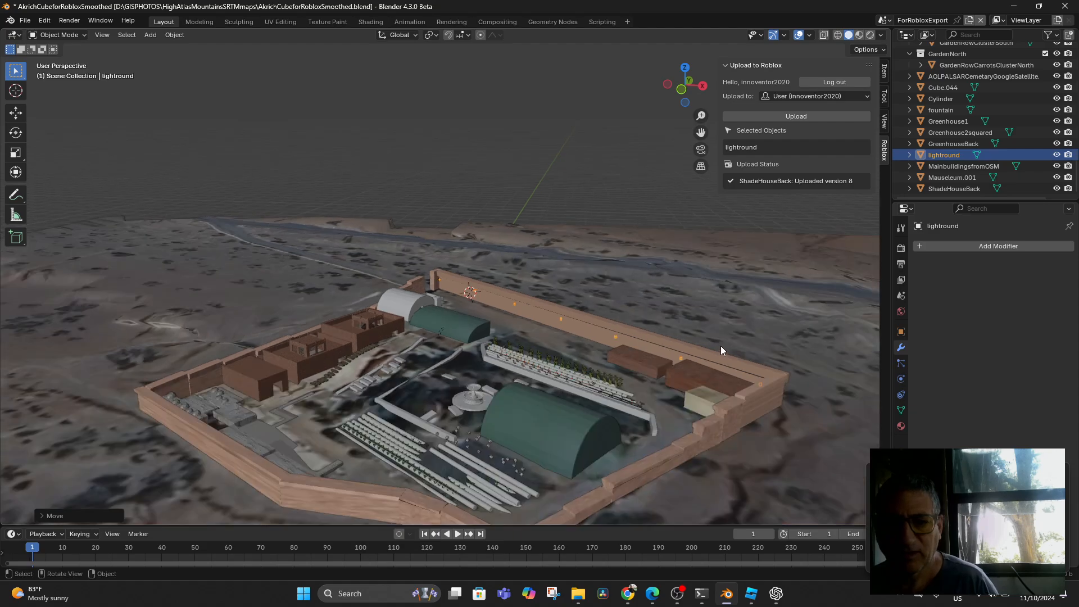
mouse_move(727, 390)
middle_mouse_down()
mouse_move(721, 424)
mouse_move(730, 409)
middle_mouse_up()
scroll(729, 410, "up", 6)
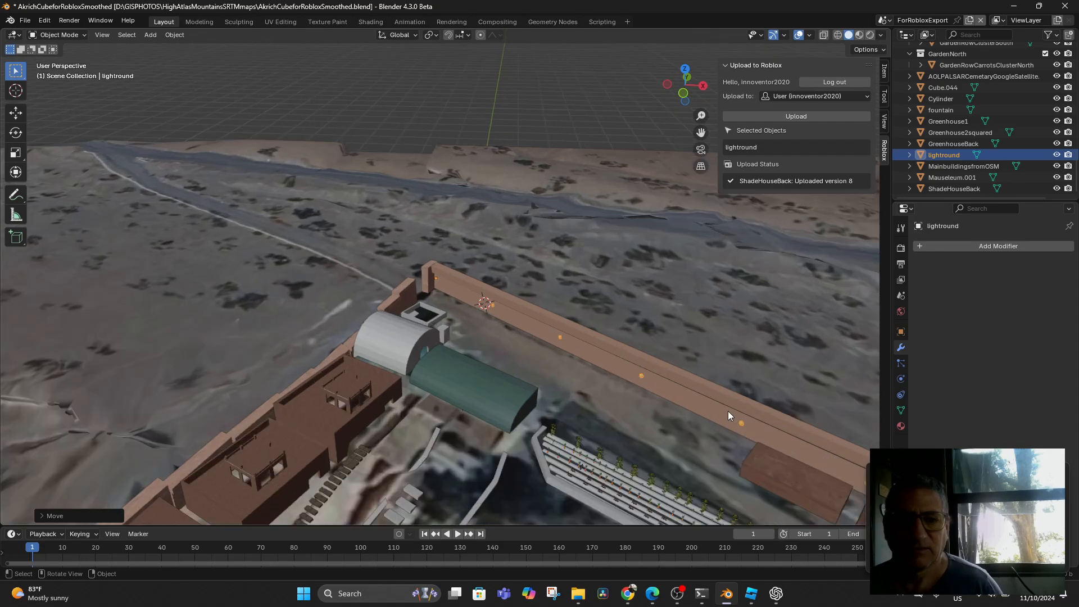
middle_click_drag(662, 397, 671, 369)
scroll(671, 370, "down", 5)
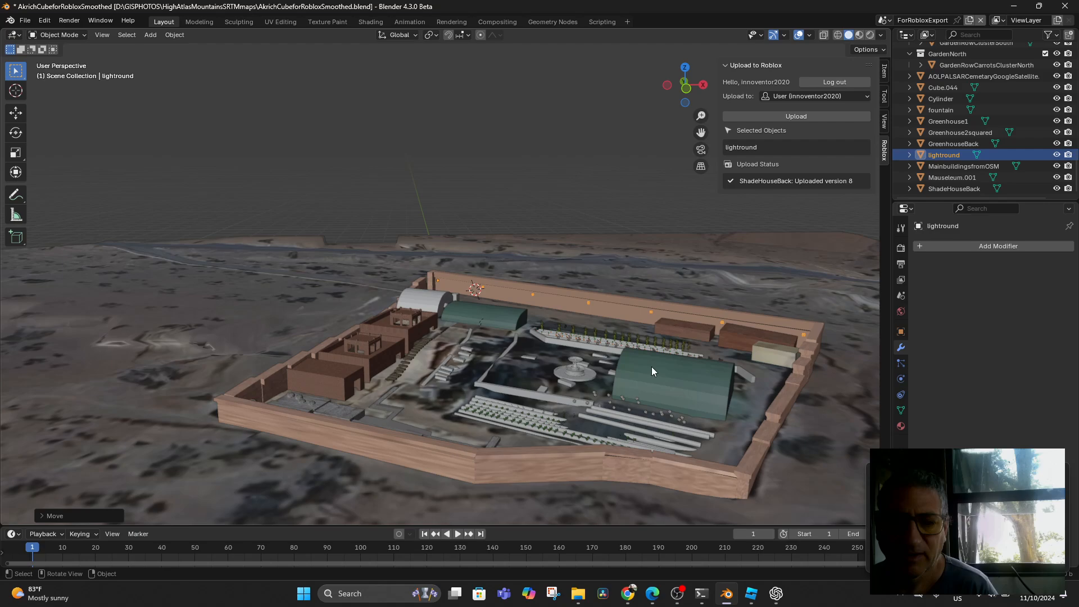
scroll(652, 367, "up", 5)
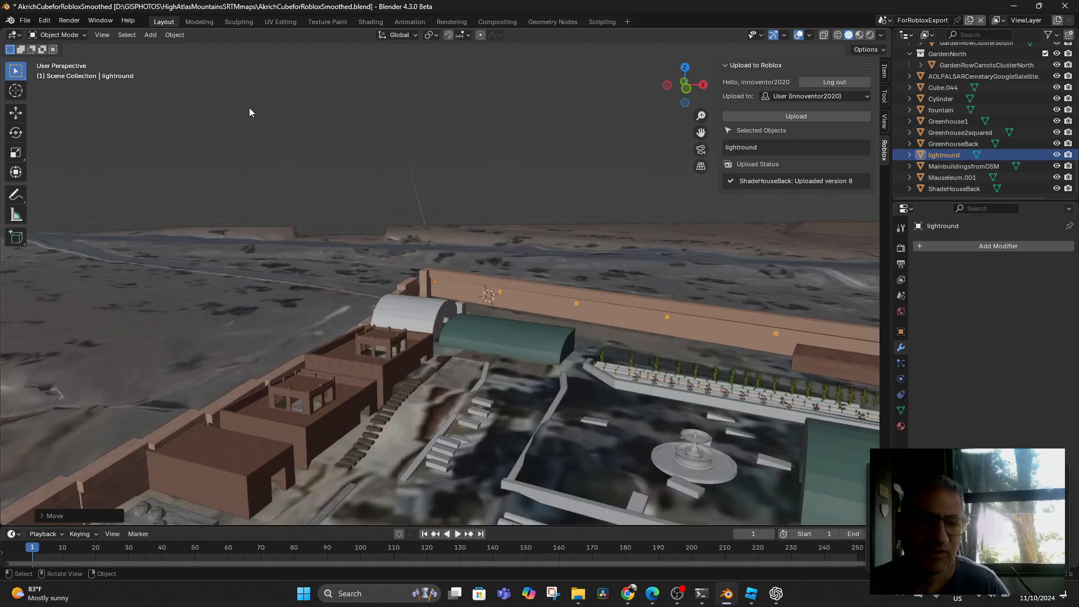
left_click(25, 20)
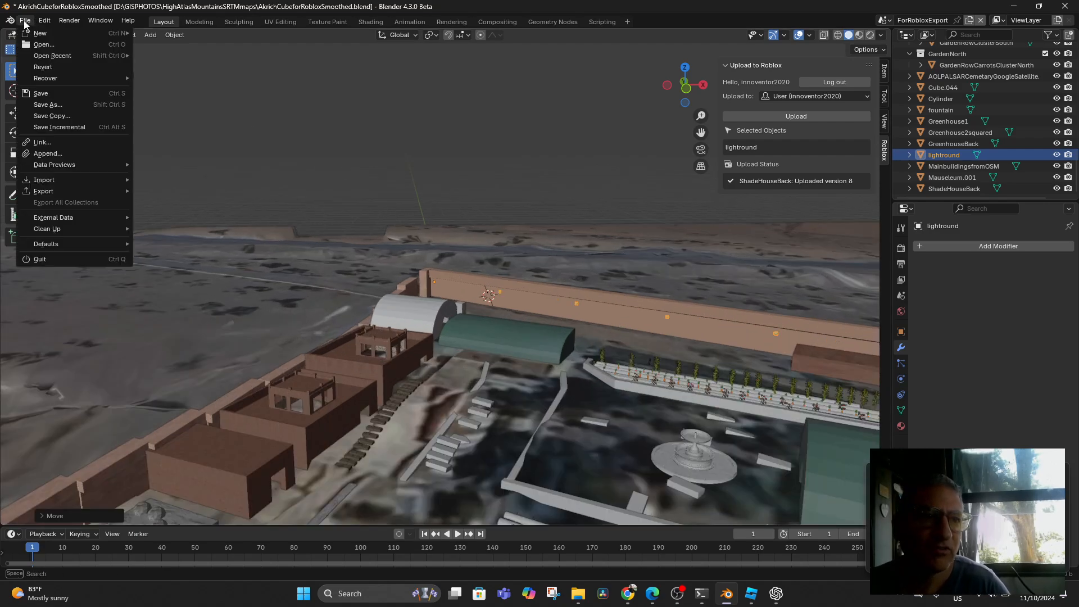
left_click(41, 93)
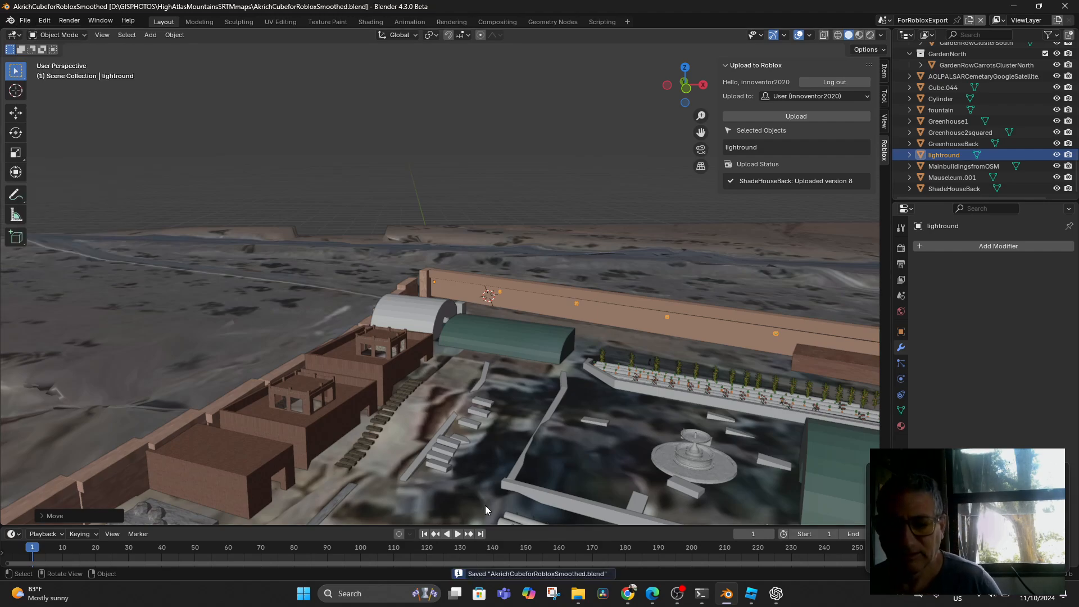